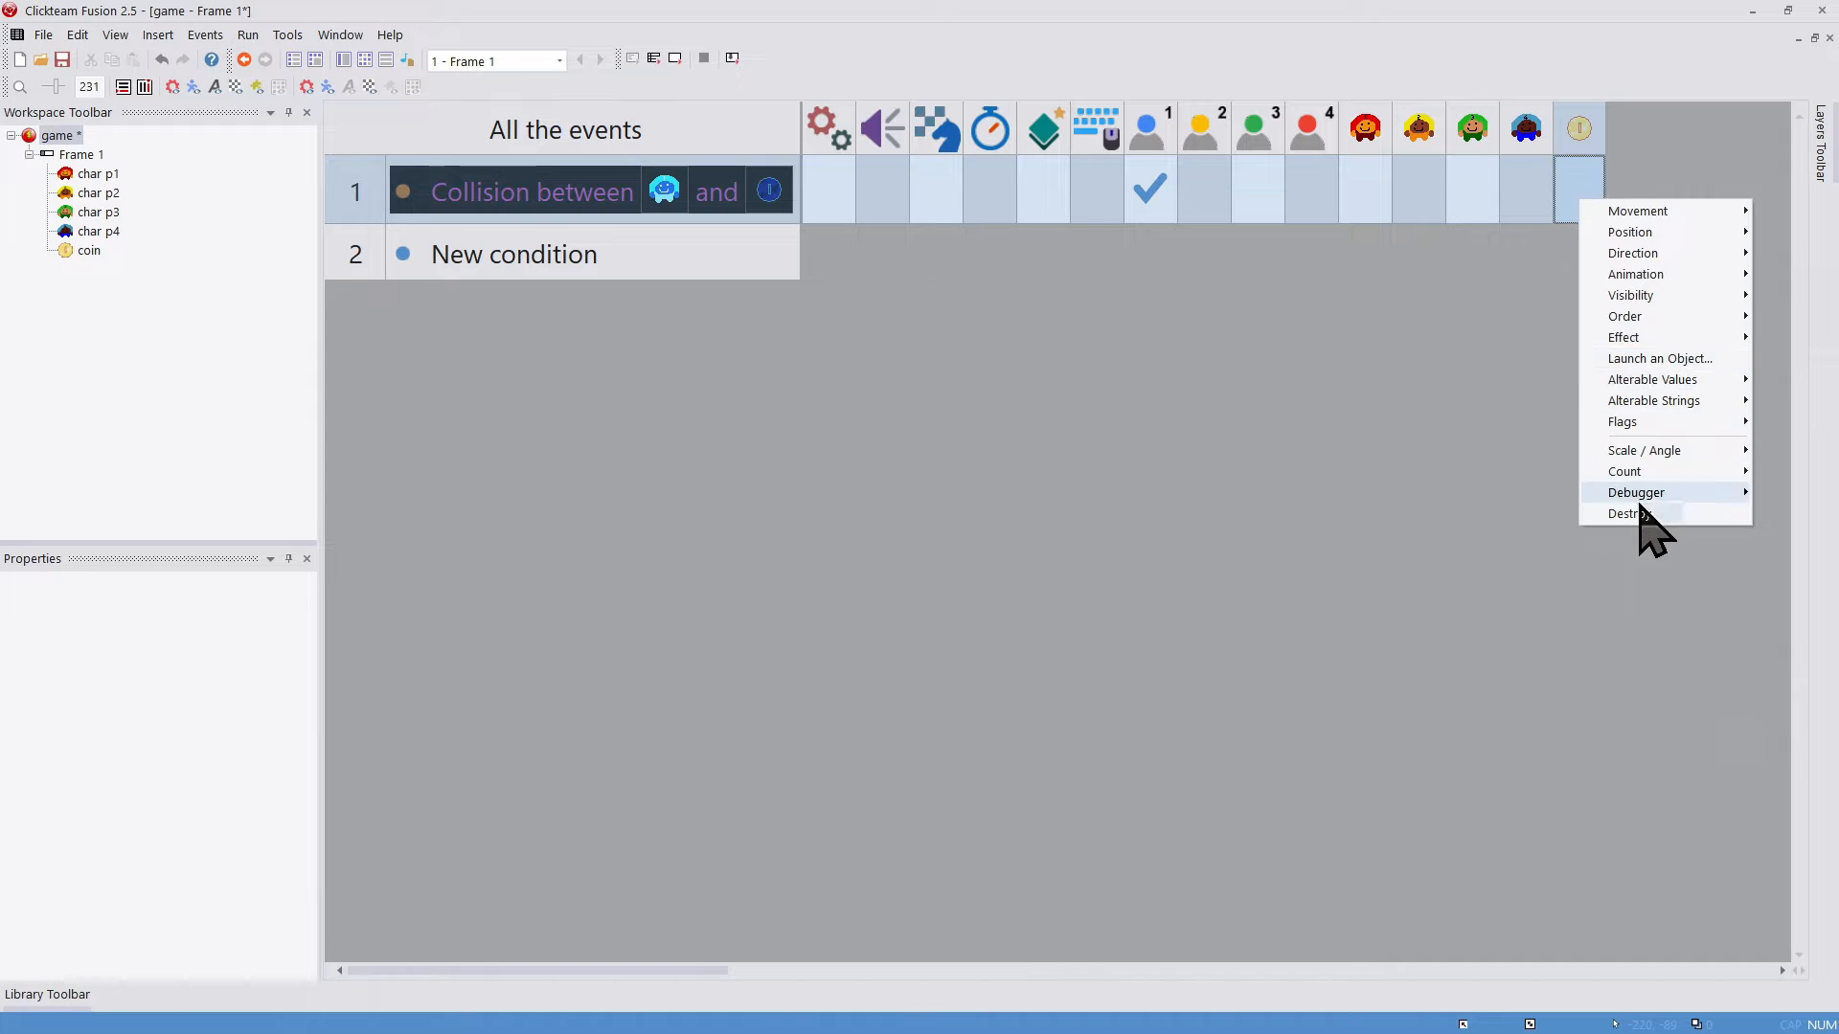
Step: Destroy the coin when char p1 collides with it, and test-run the game
left_click(1638, 514)
left_click(265, 60)
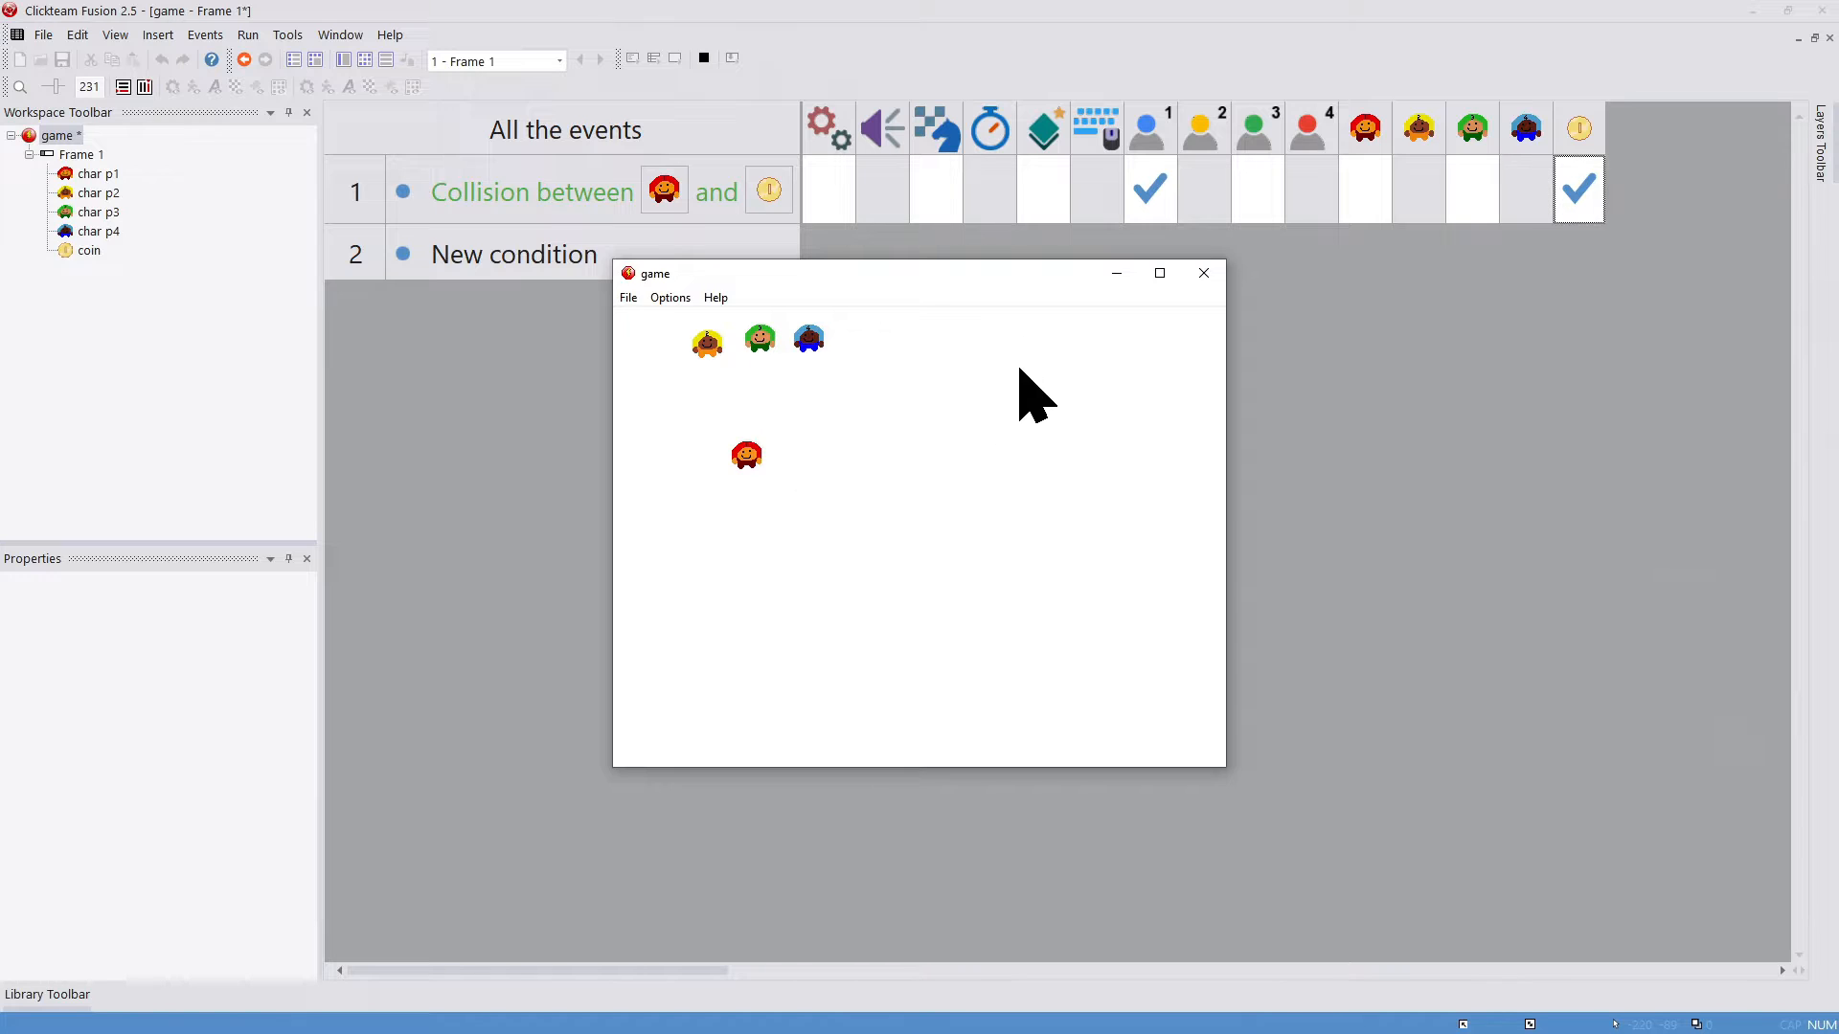
left_click(1204, 274)
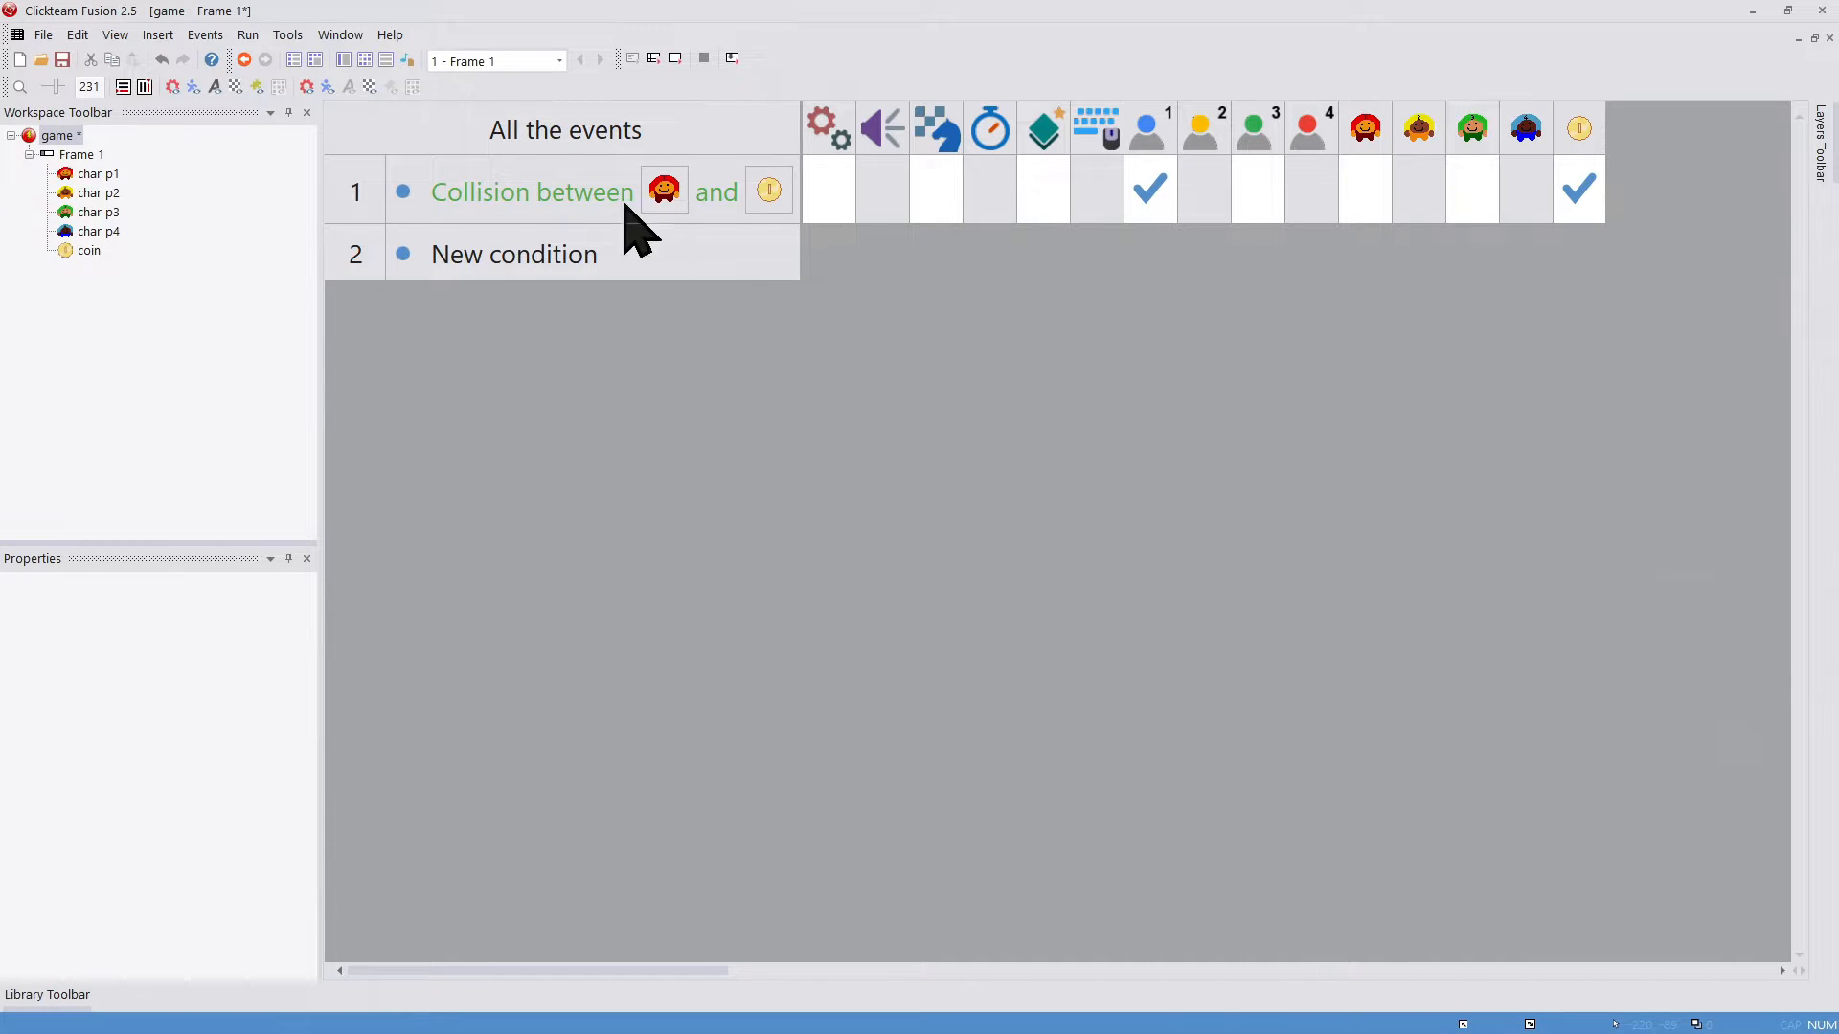
Step: Insert a Score object into Frame 1 in the frame editor
left_click(344, 61)
left_click(158, 34)
left_click(182, 96)
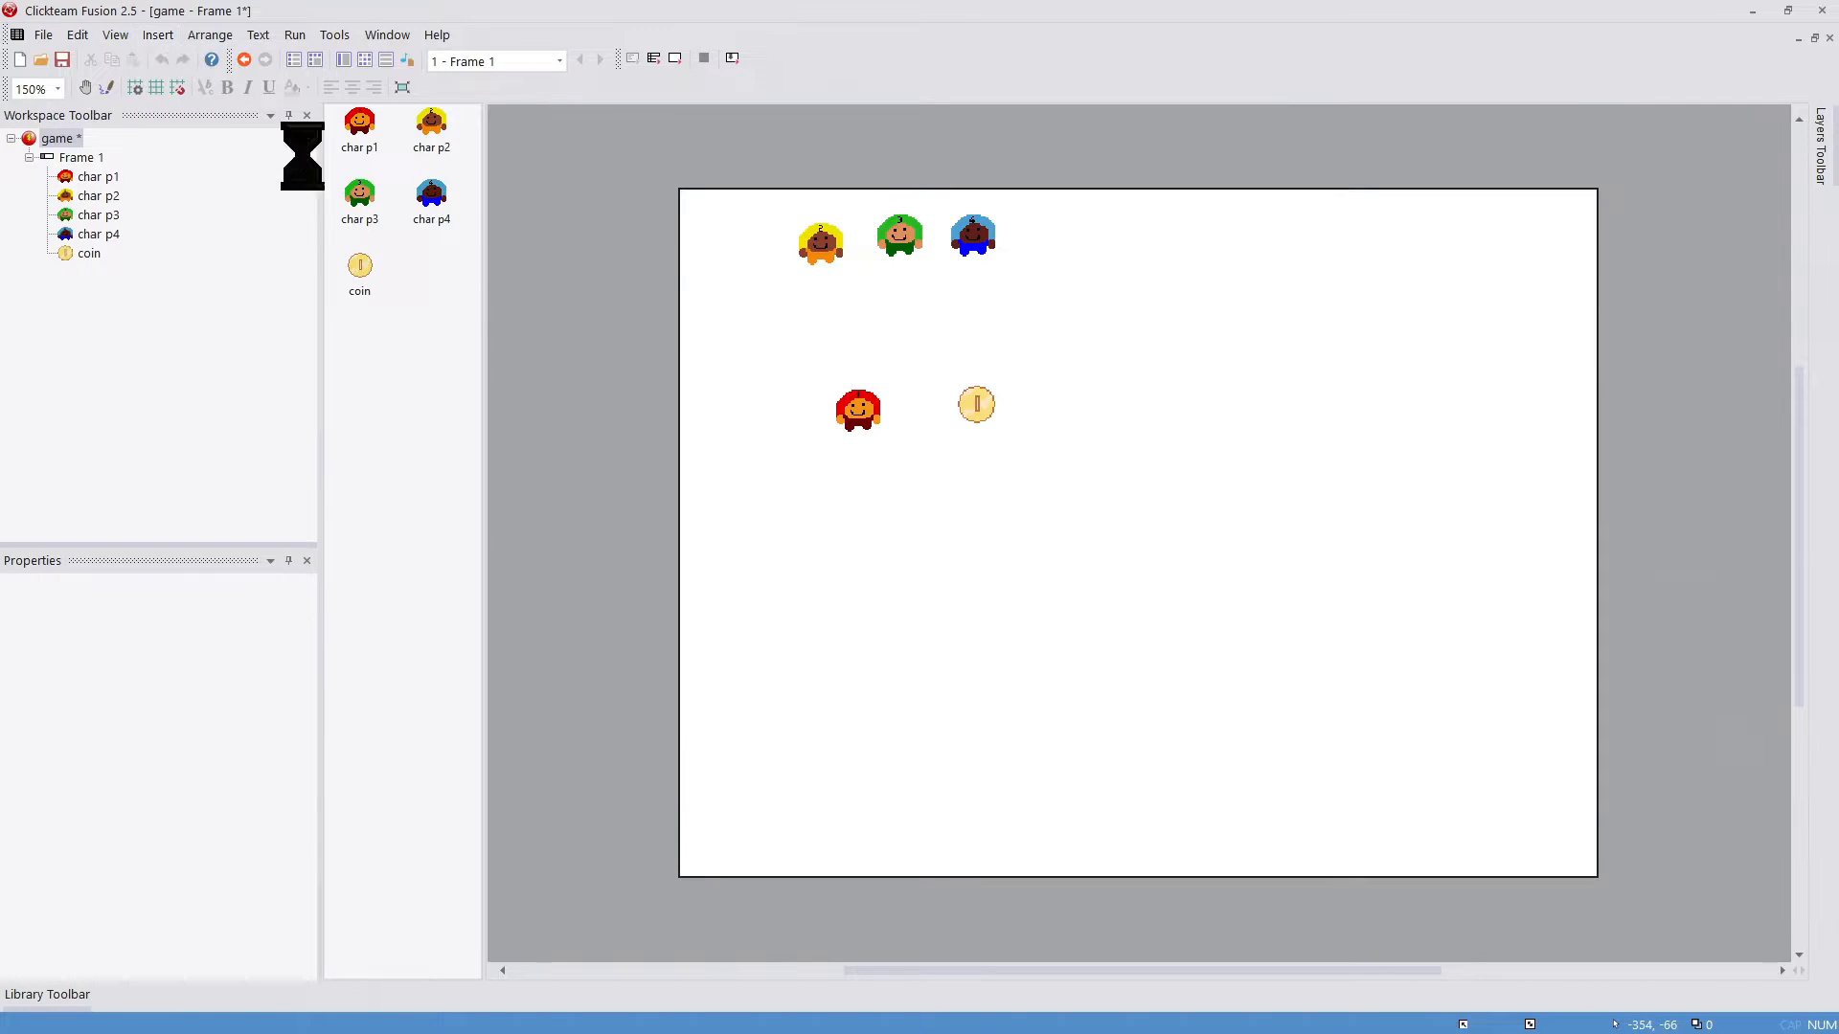
left_click_drag(740, 206, 742, 388)
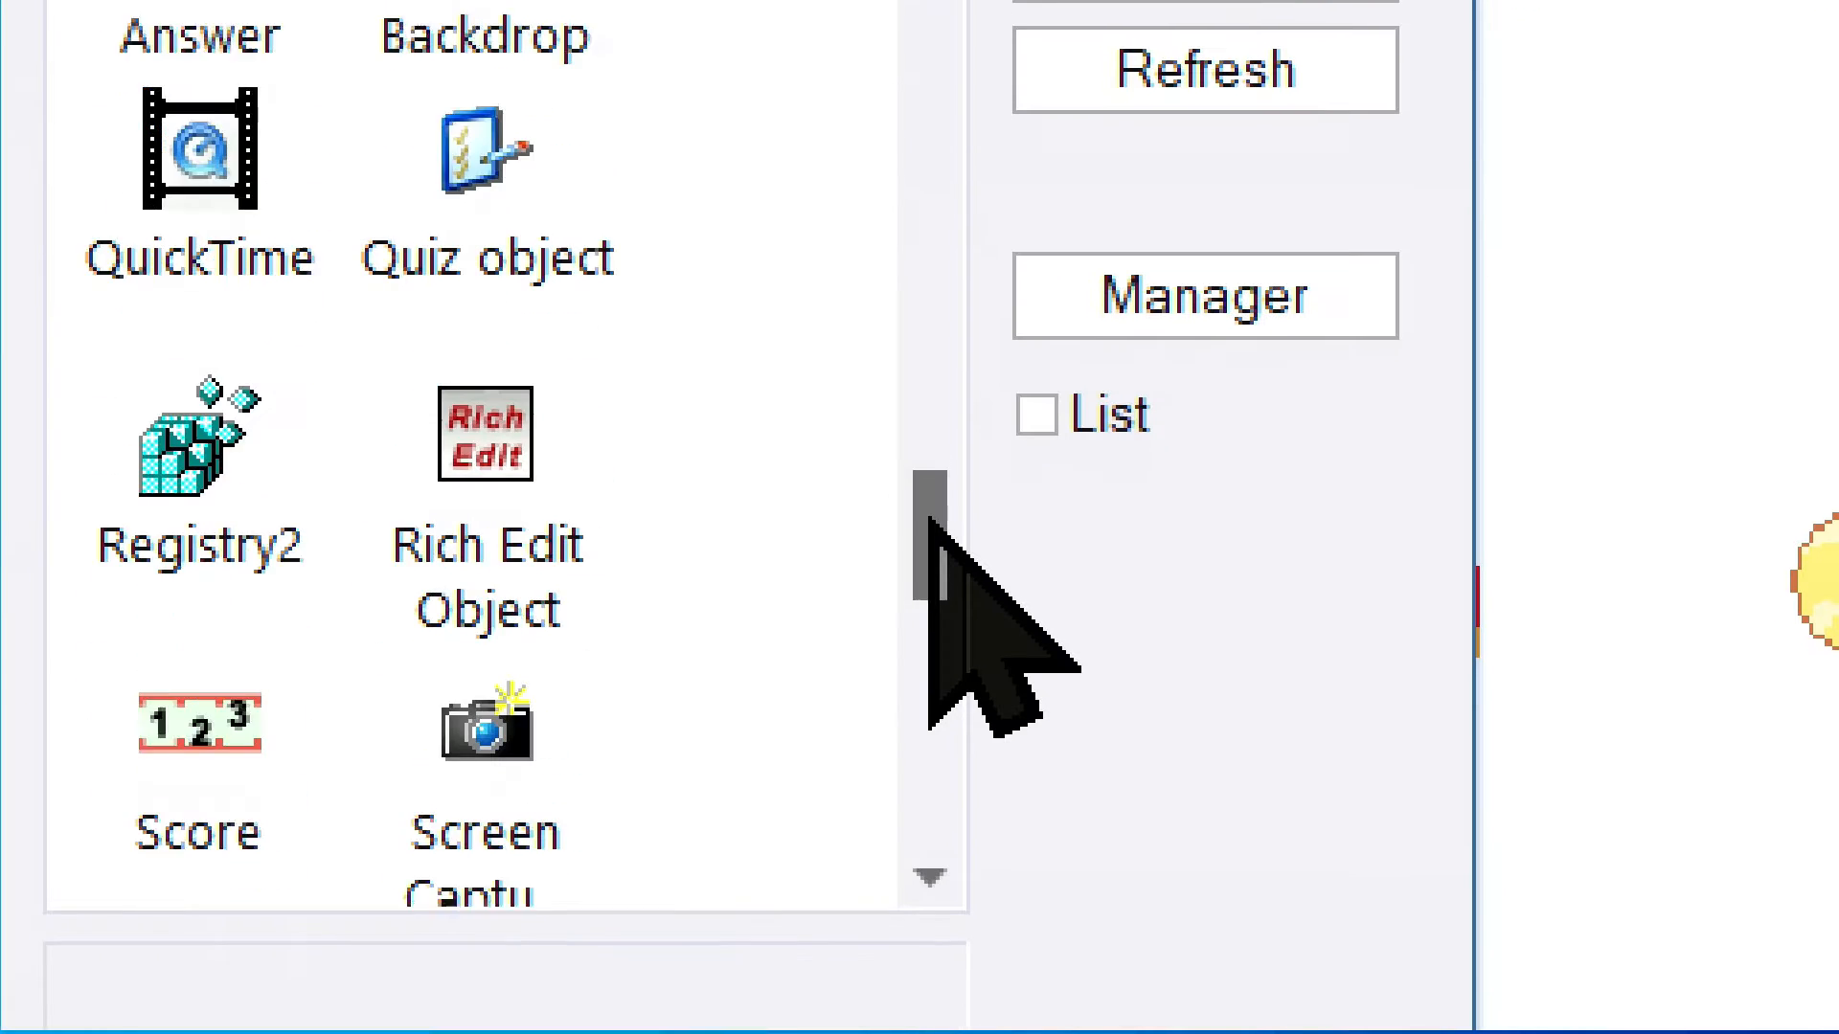
left_click_drag(929, 521, 920, 558)
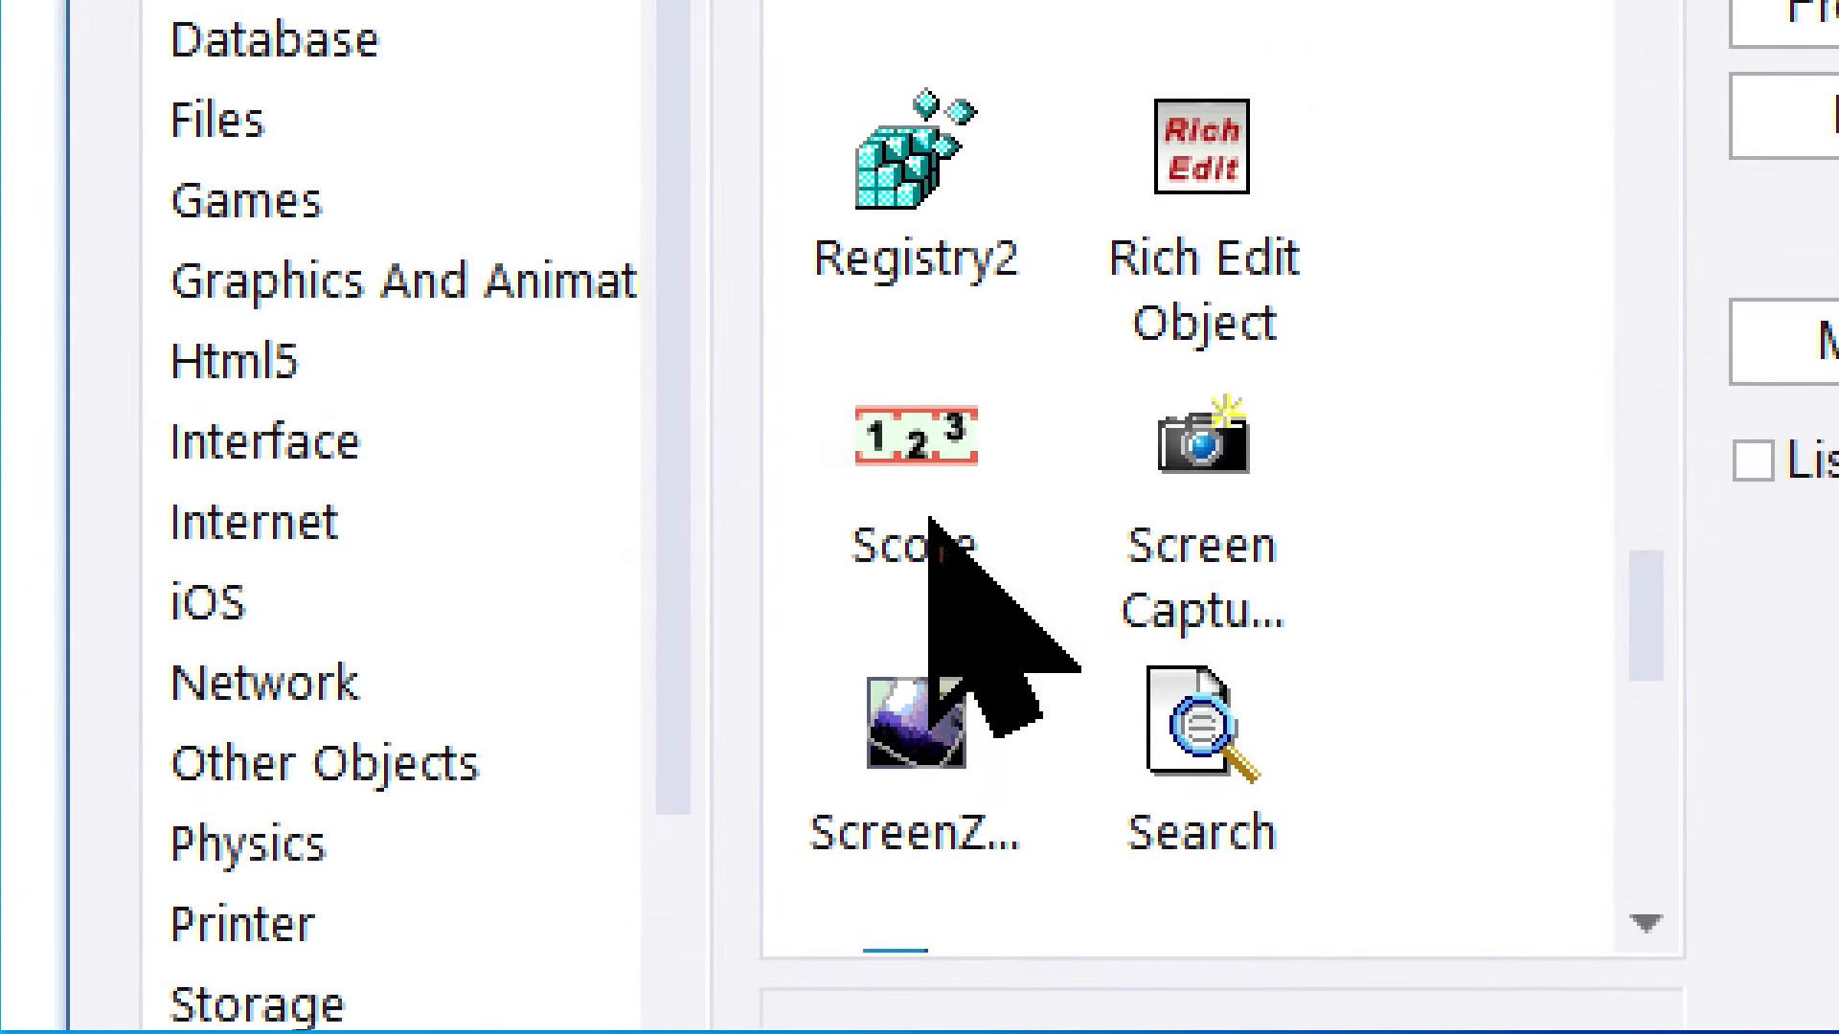
double_click(210, 477)
left_click(931, 520)
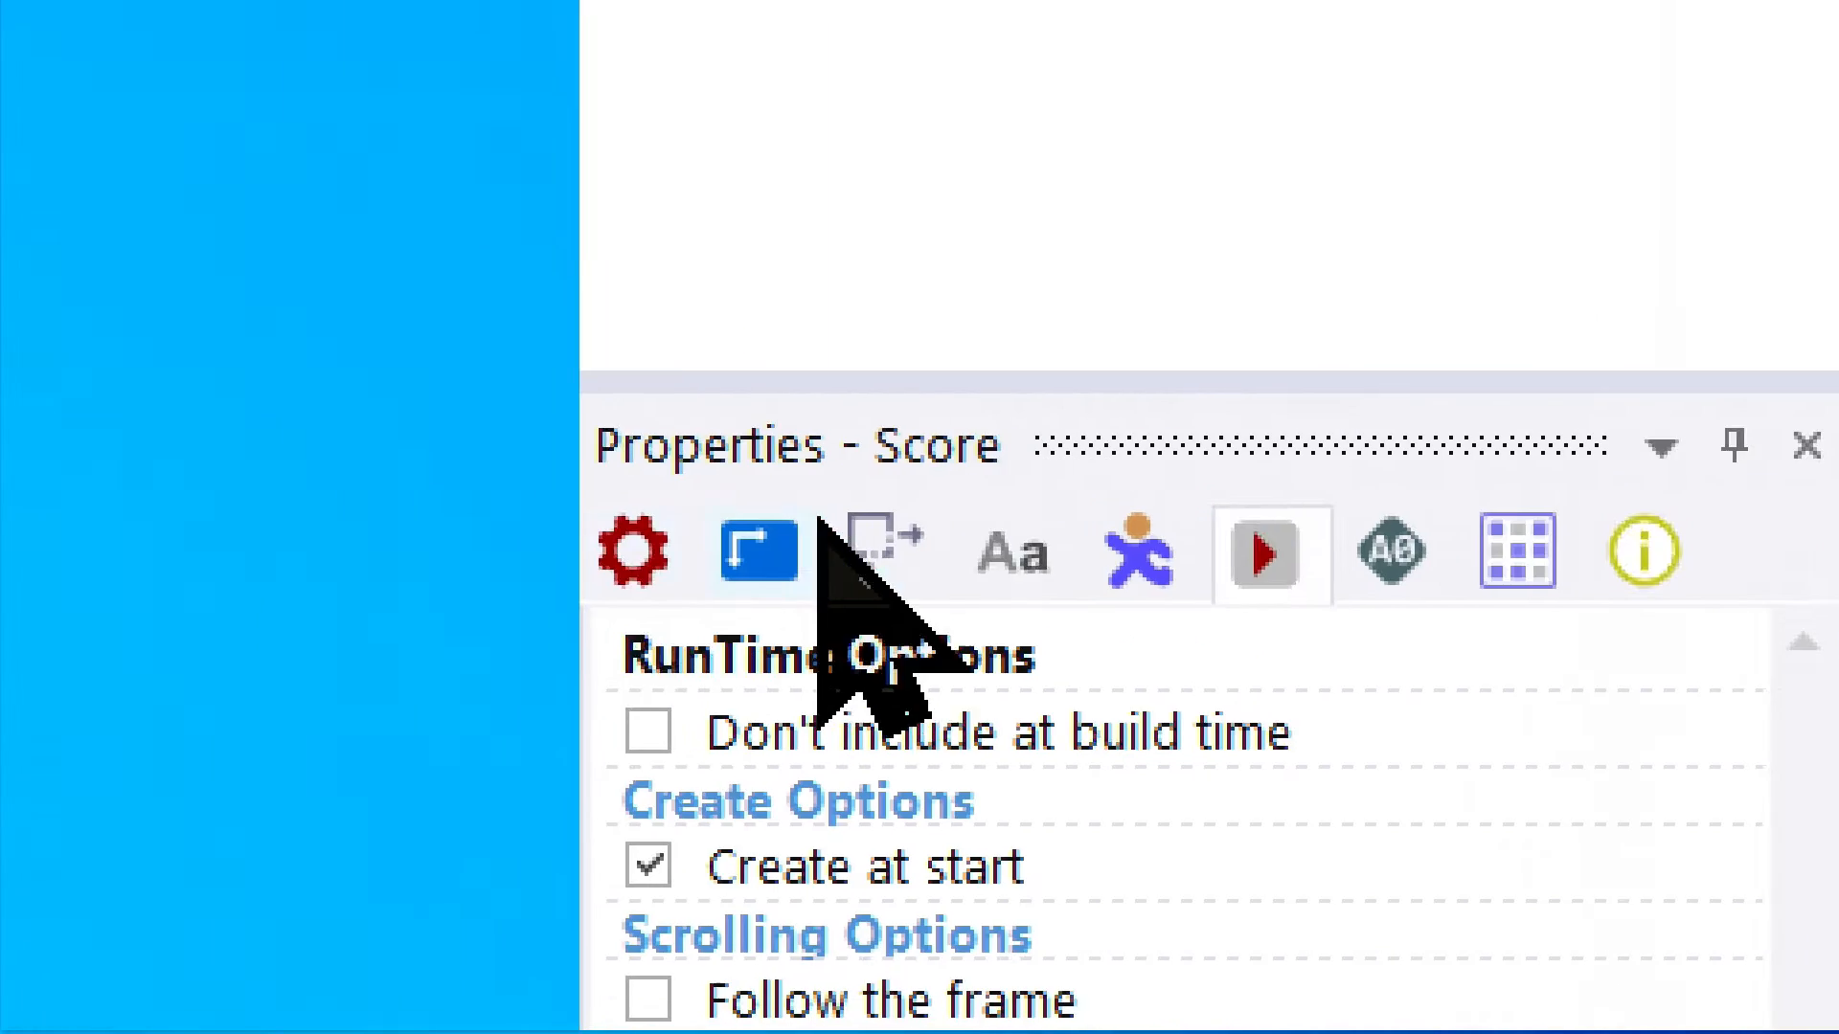
Step: Set the Score object's type to Numbers and inspect its digit images in the image editor
left_click(14, 587)
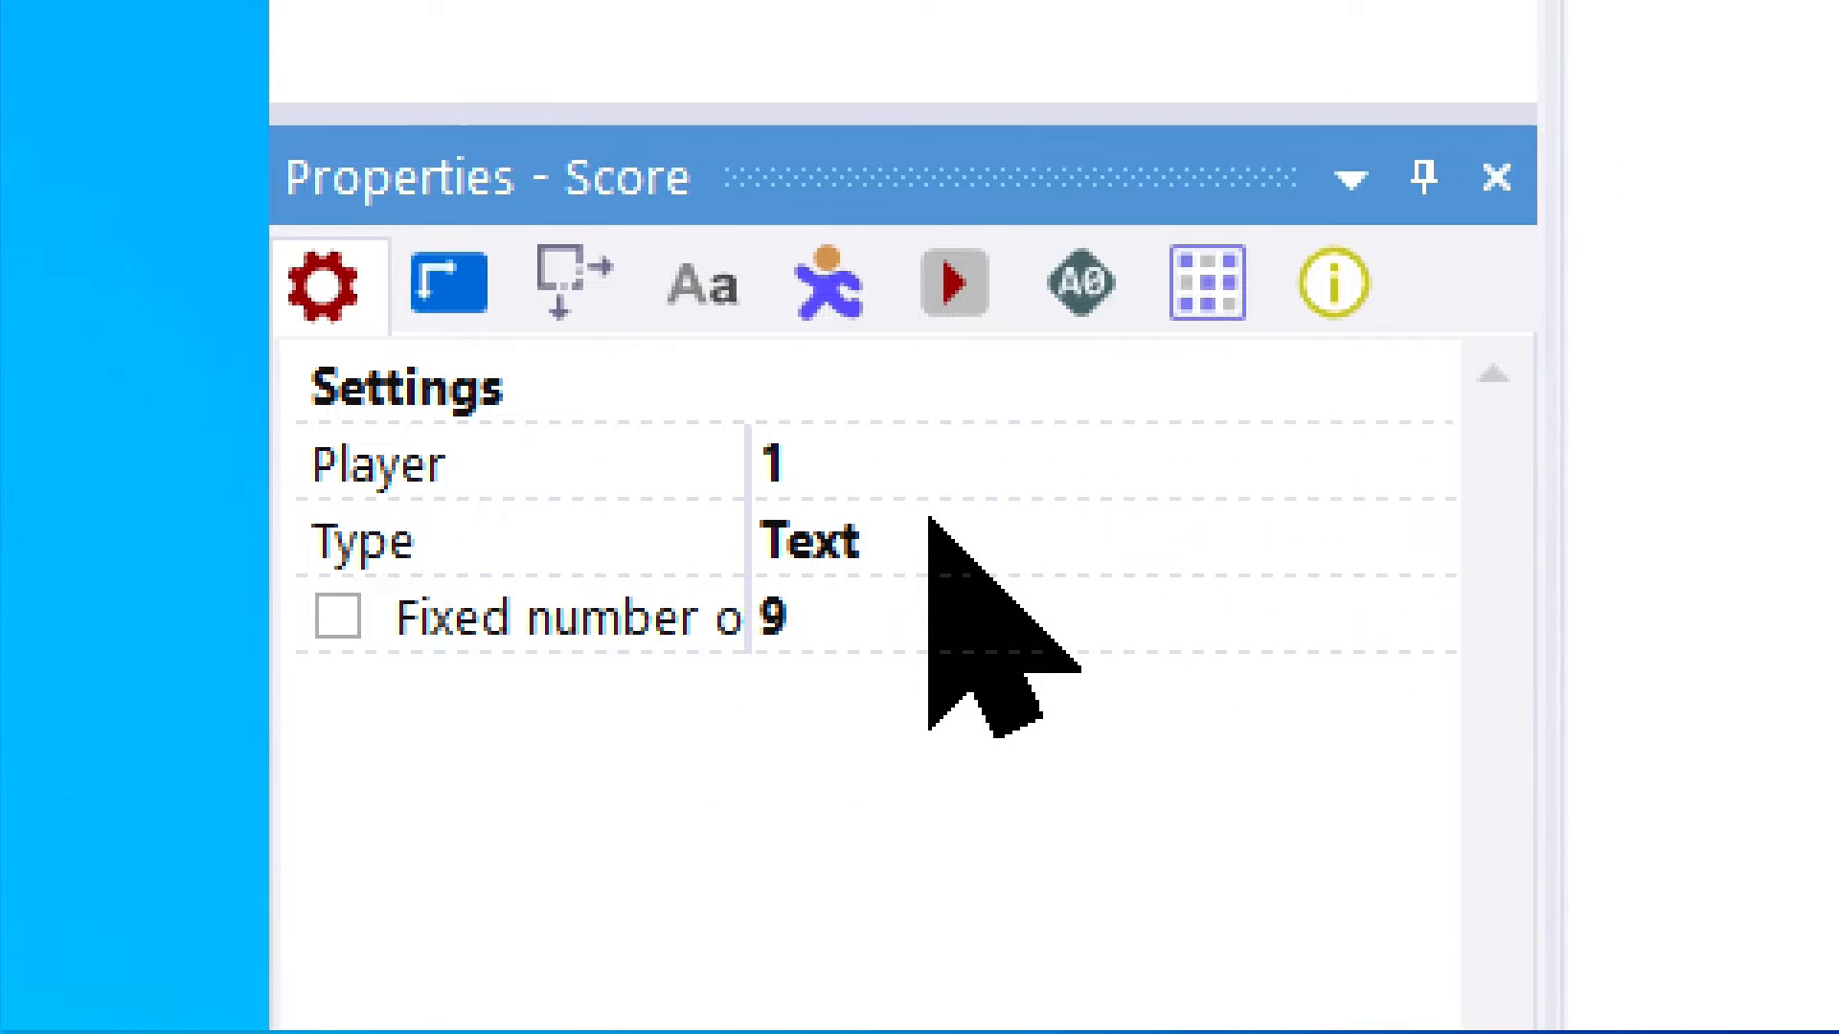
left_click(953, 618)
left_click(934, 728)
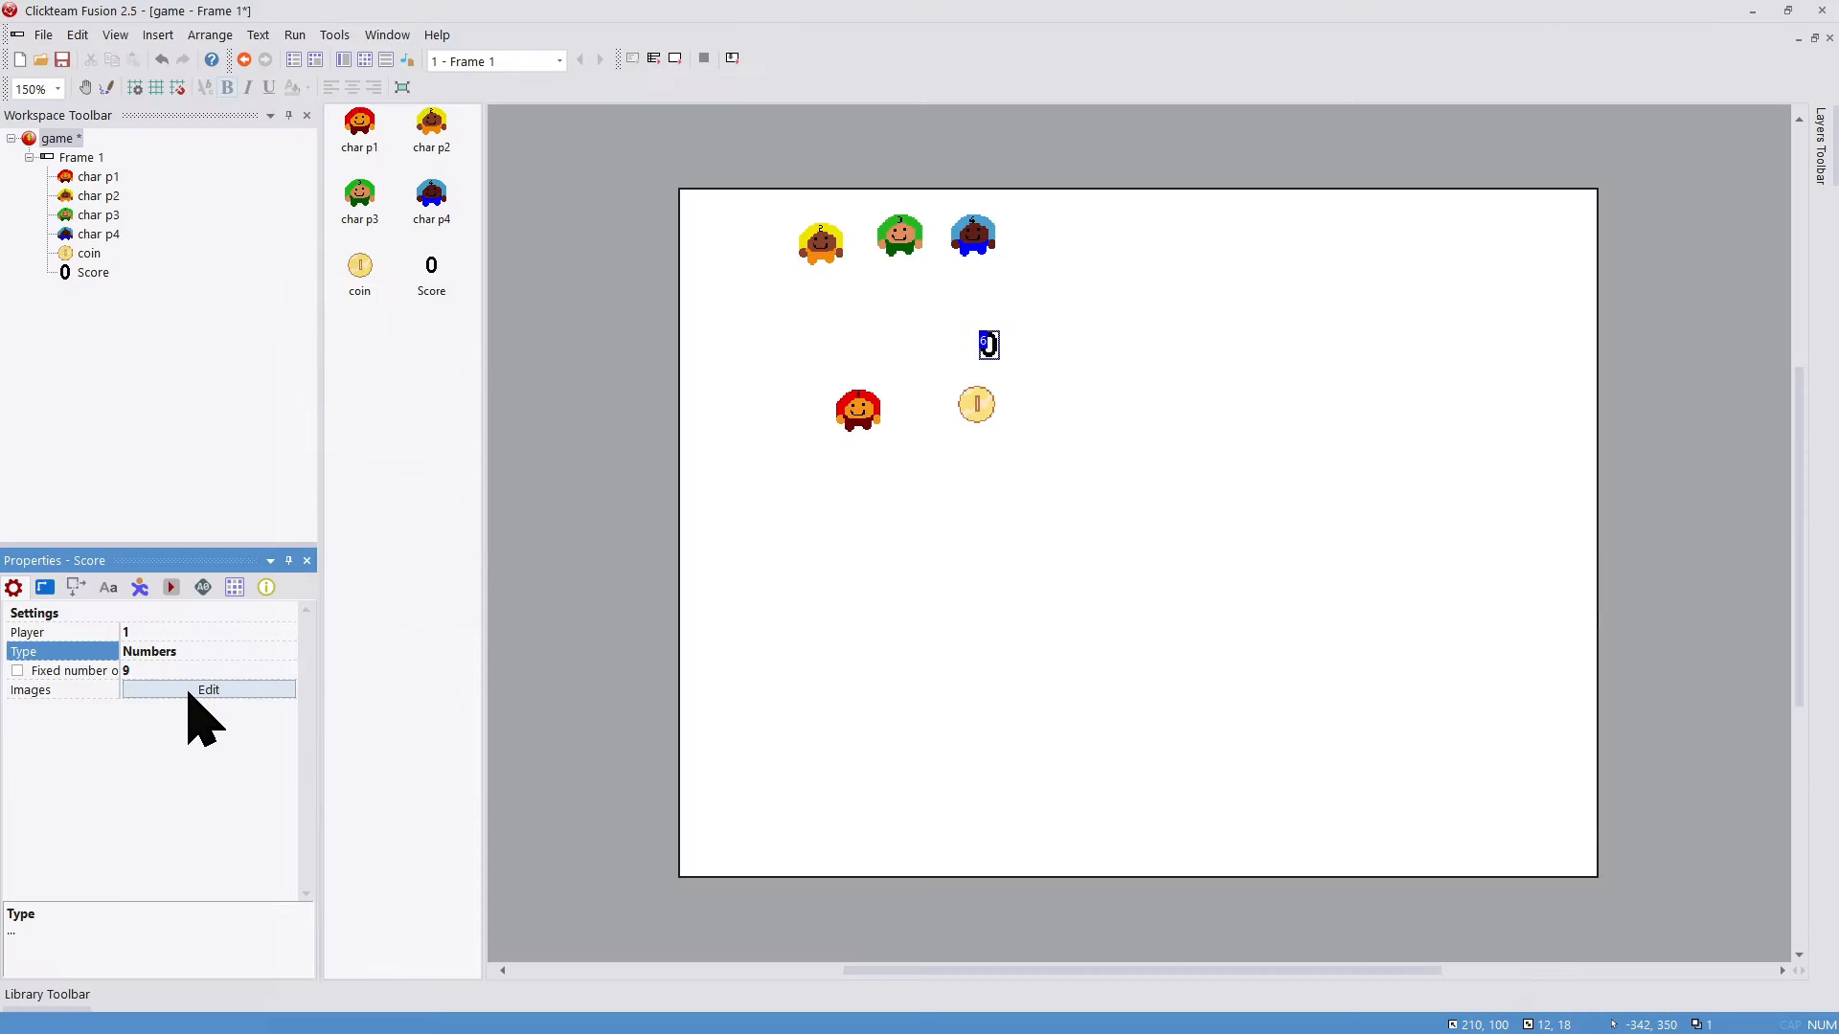
left_click(192, 690)
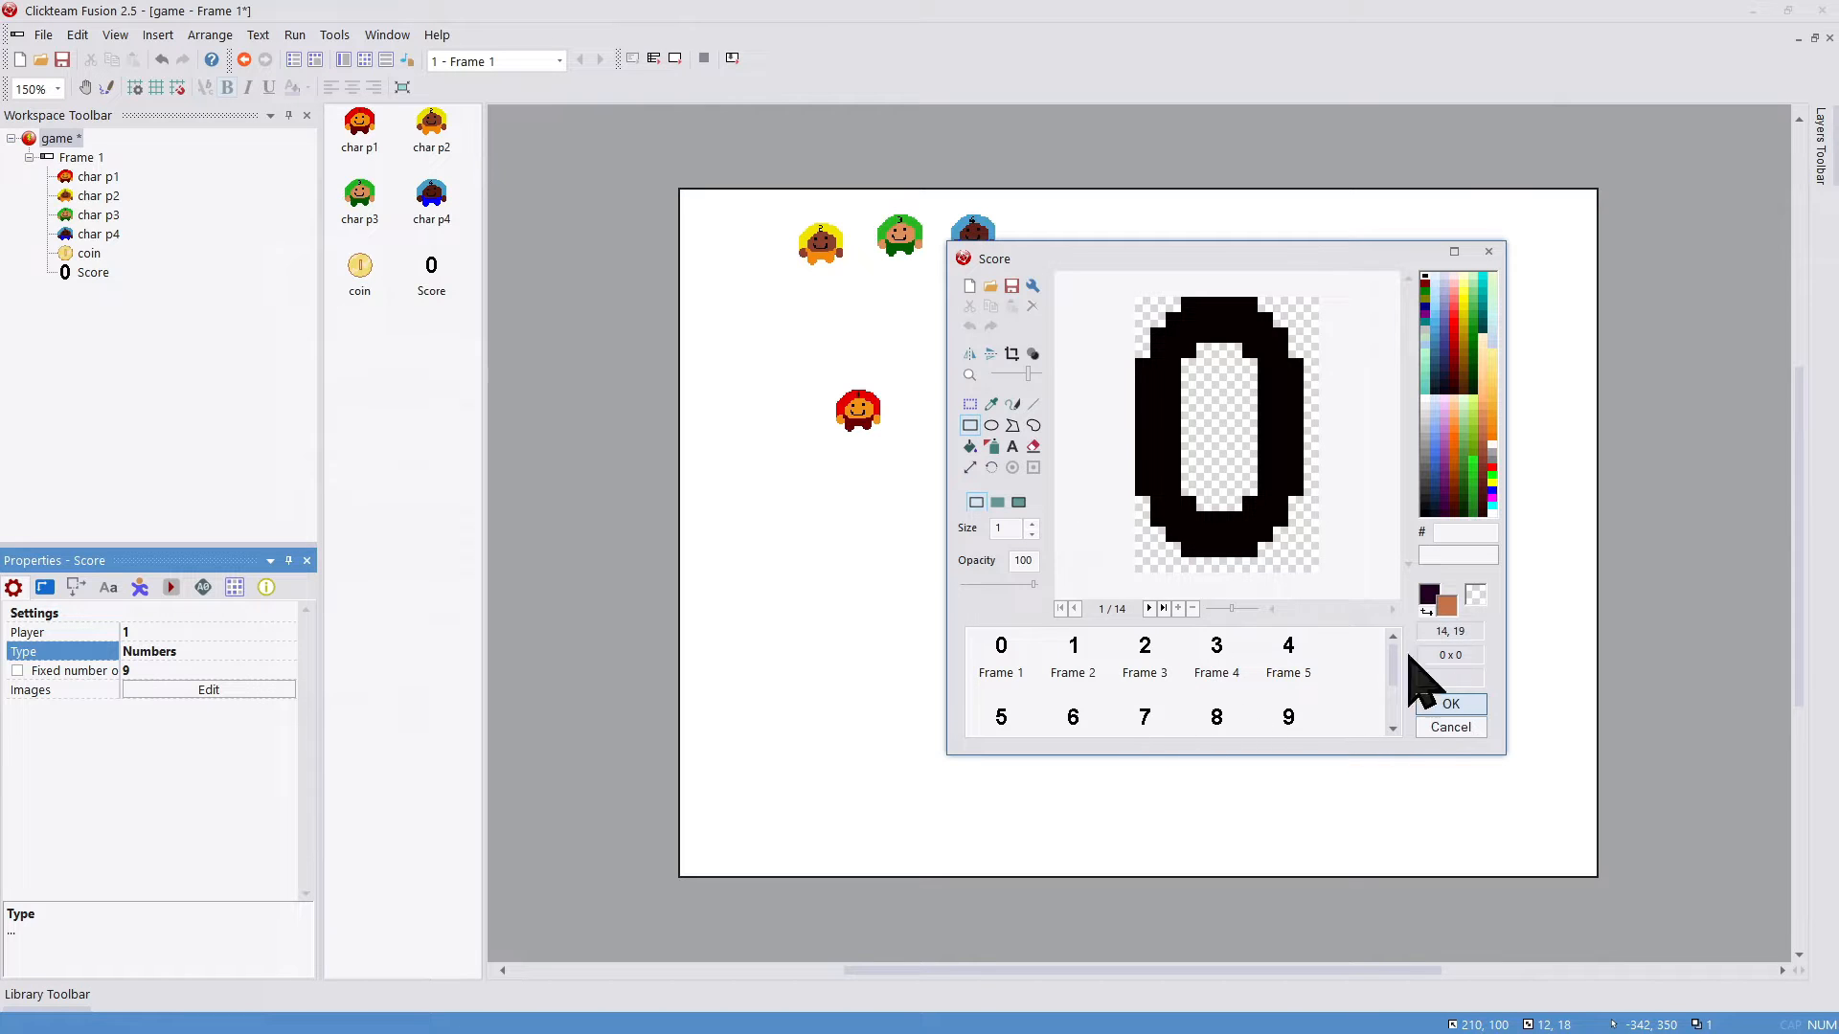
left_click(1448, 704)
Step: Switch the Score object to the Text type and format it as red Tahoma Bold, size 36
left_click(191, 651)
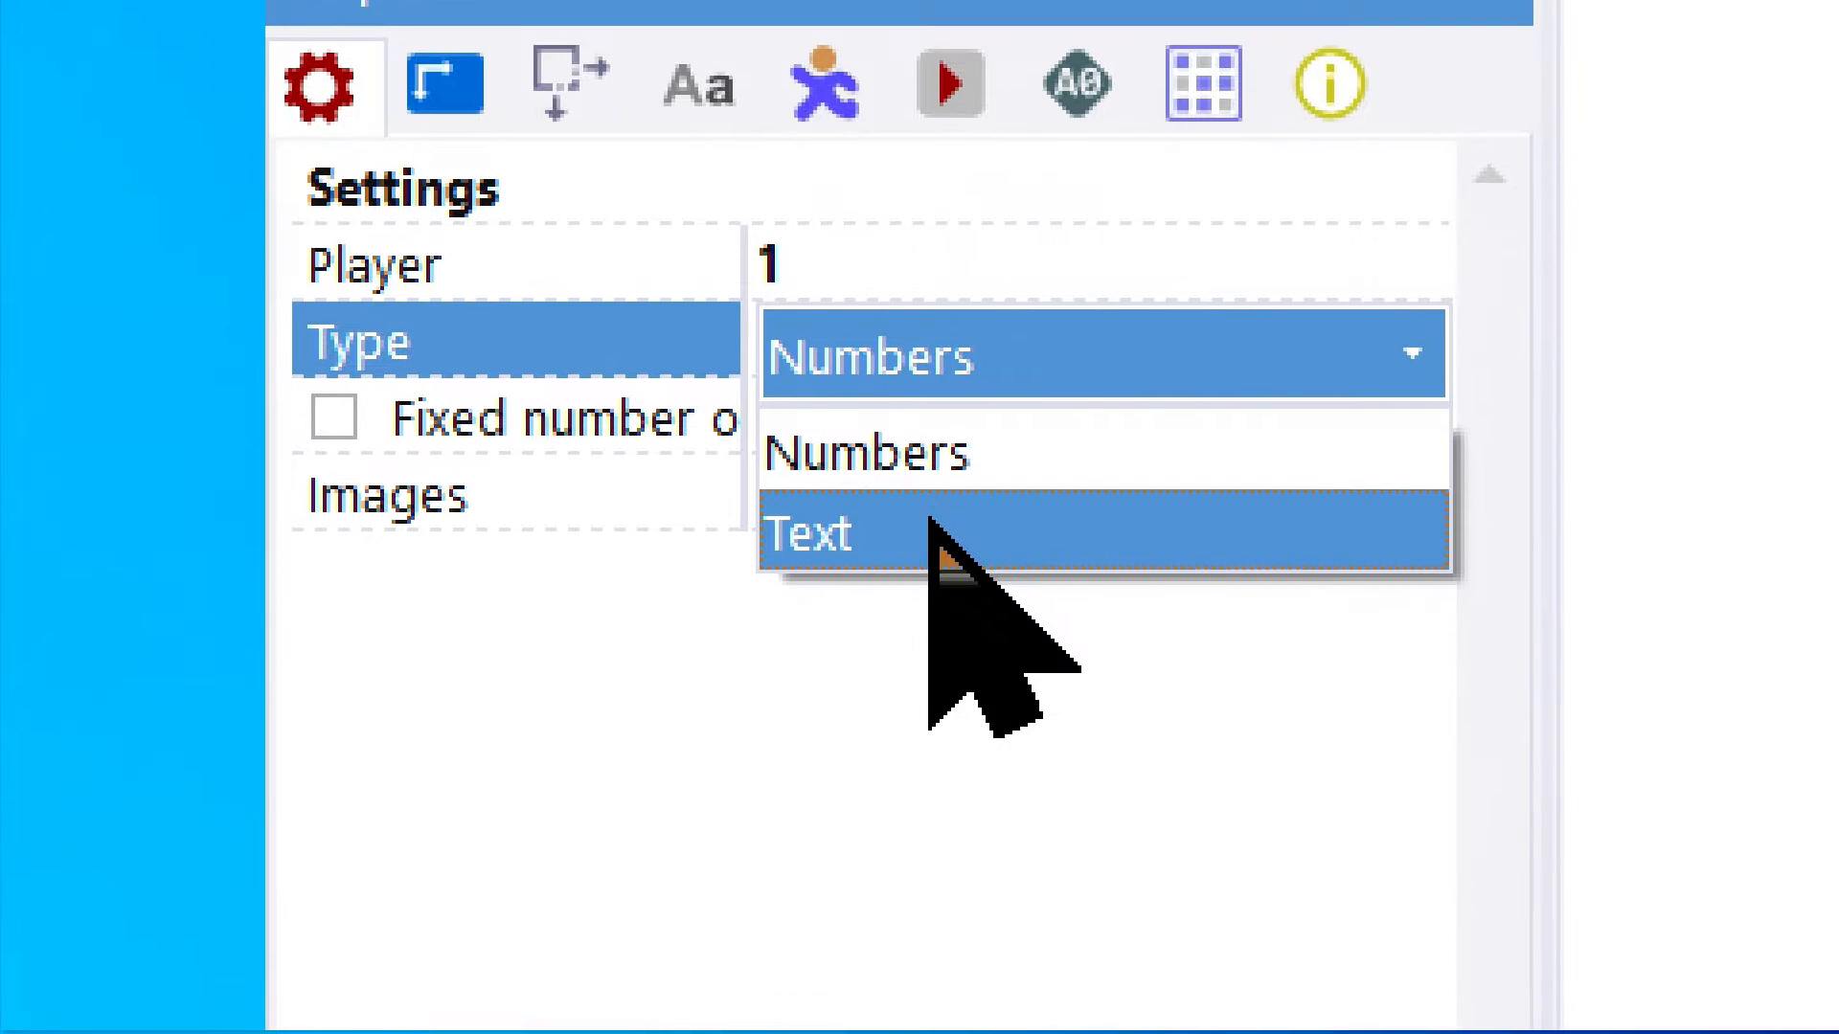
left_click(934, 531)
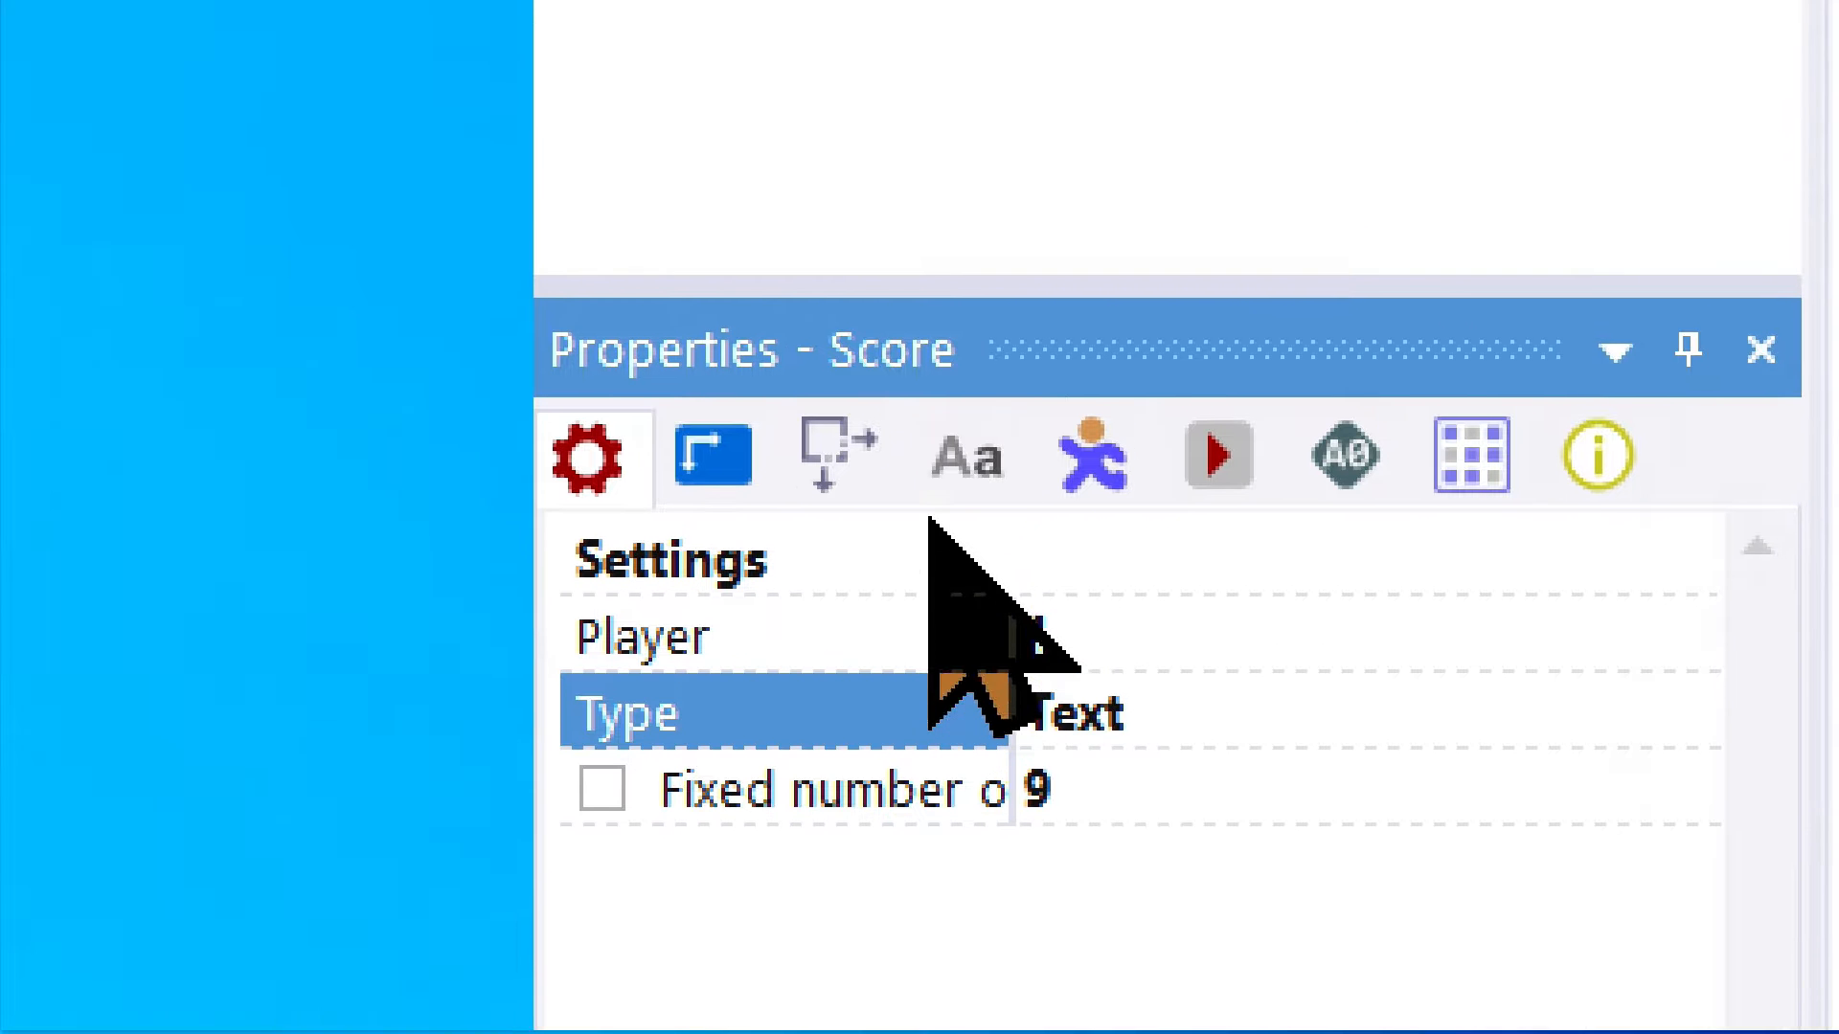
left_click(967, 458)
left_click(1084, 641)
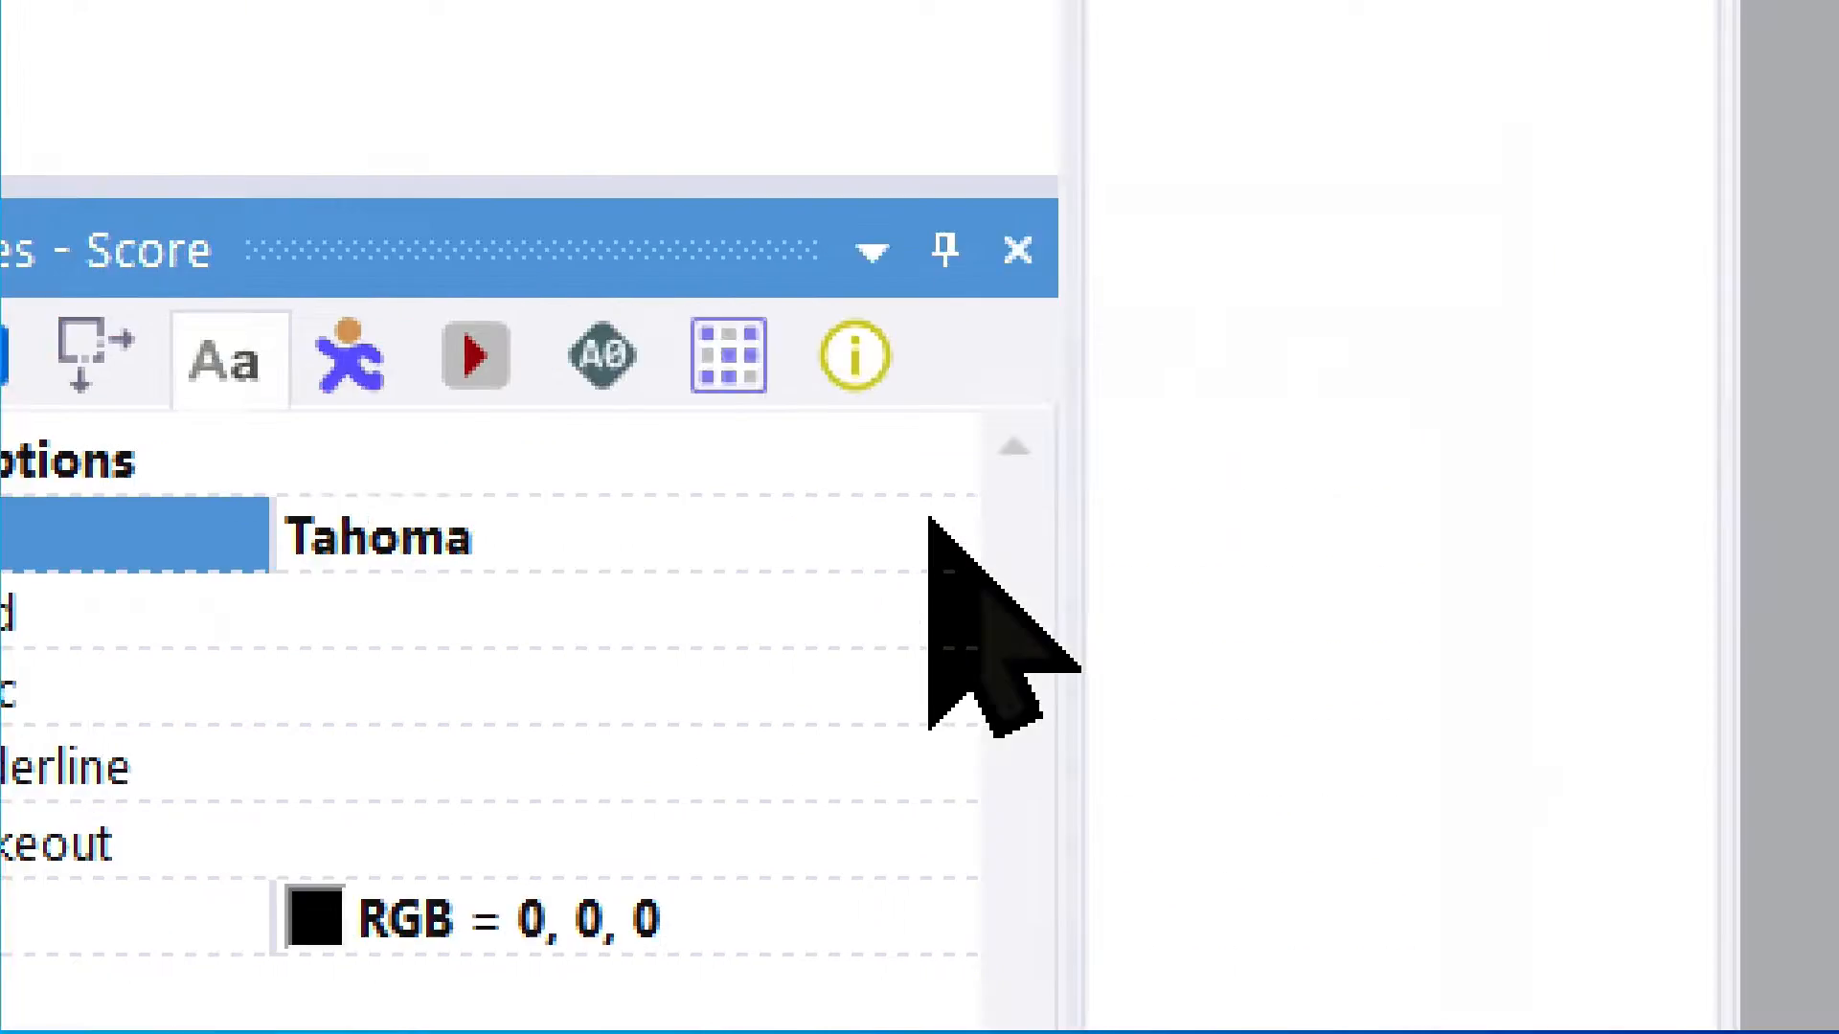
left_click(934, 528)
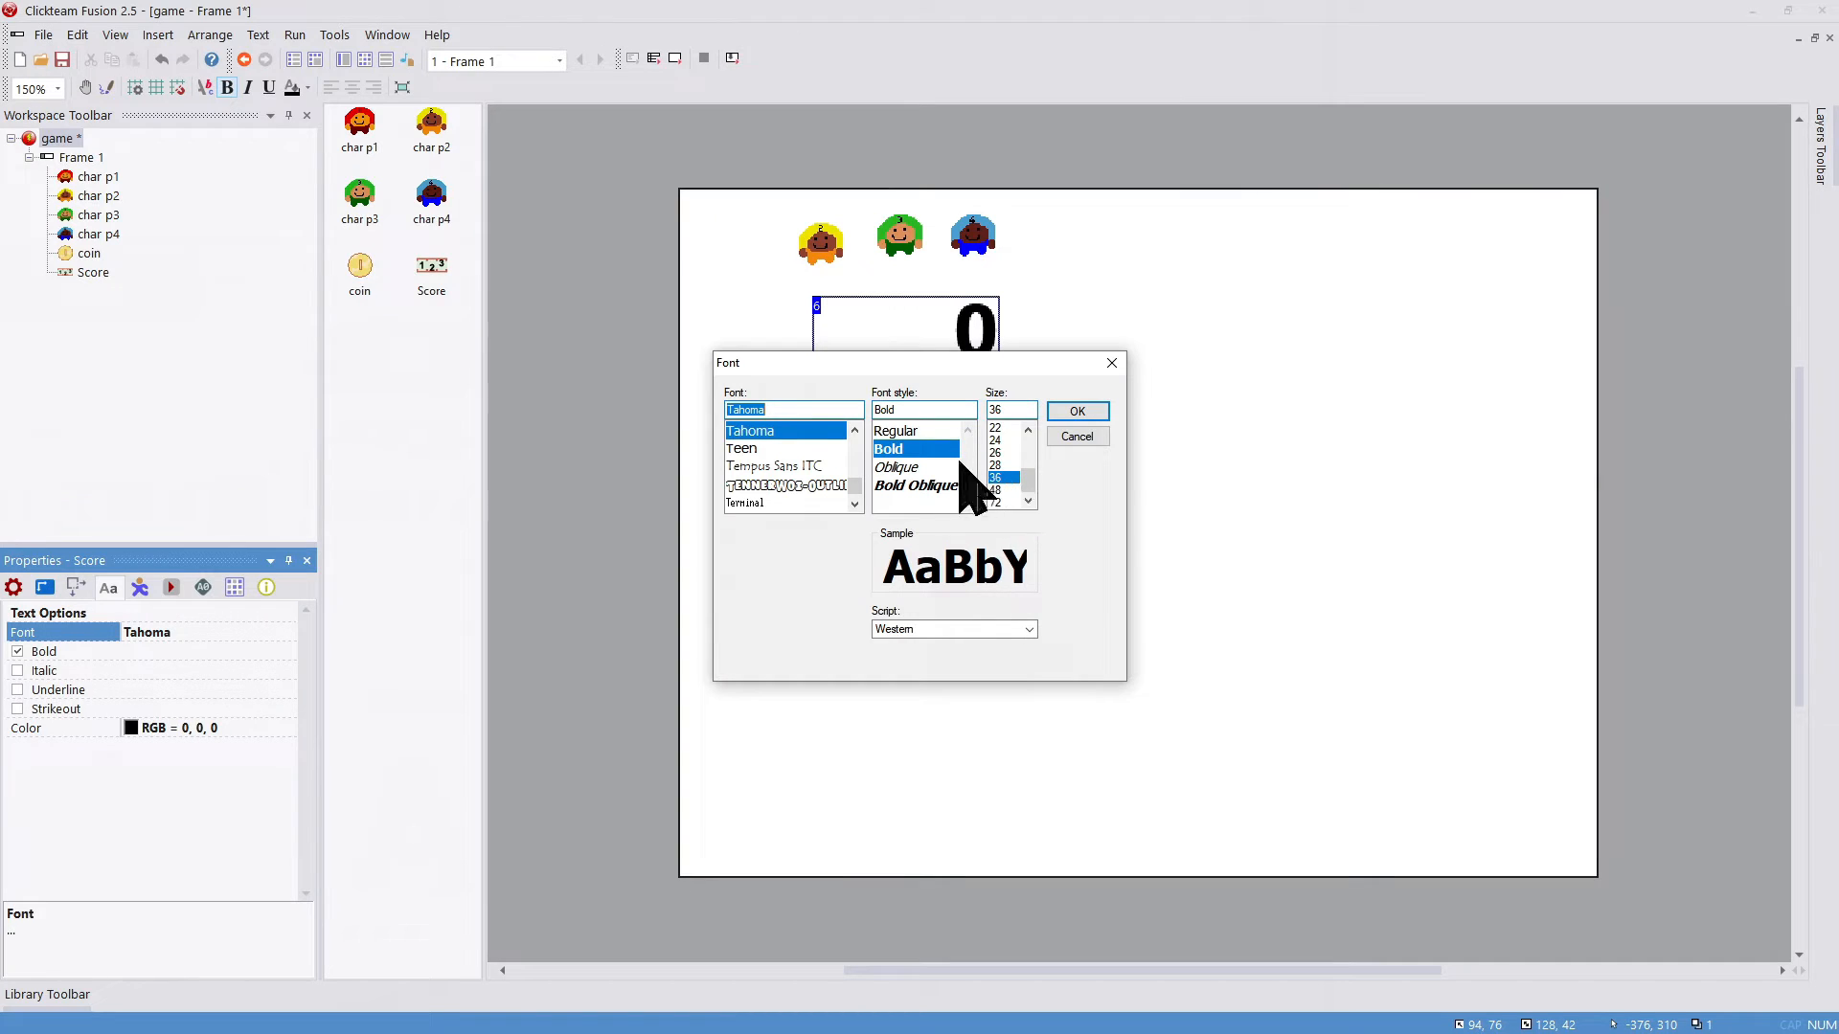
left_click(1063, 411)
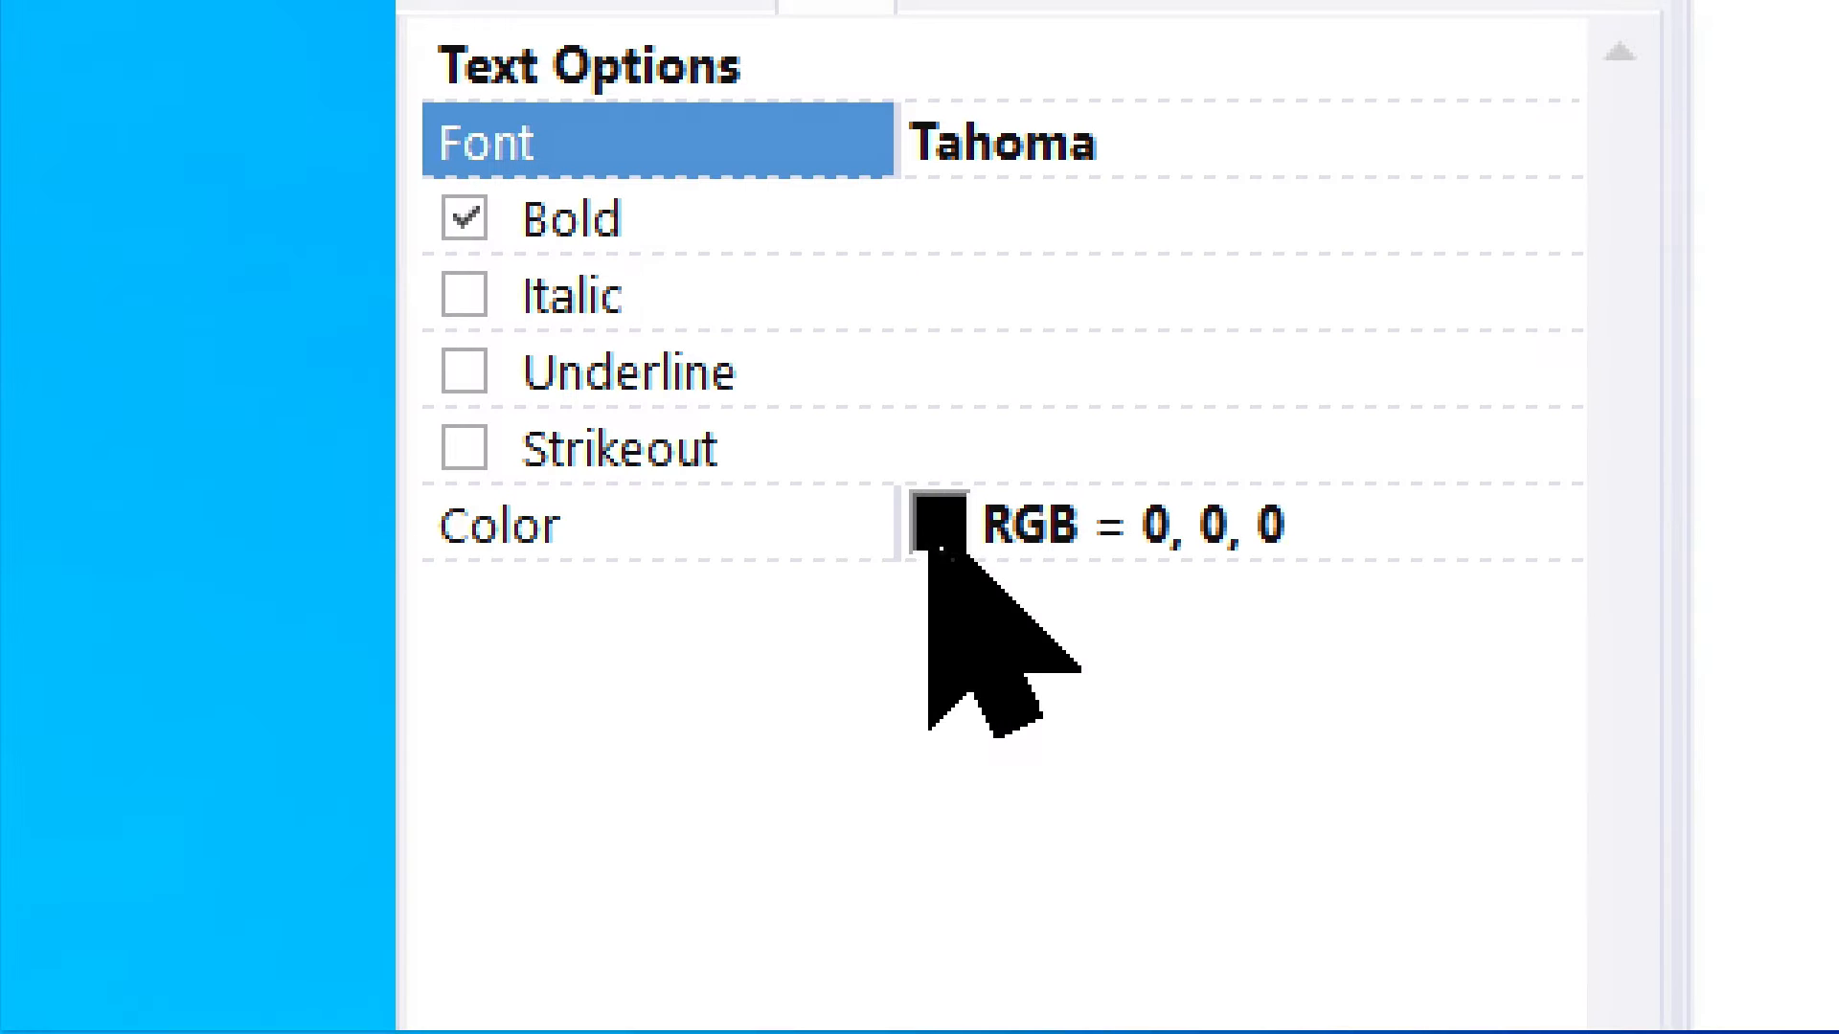
left_click(136, 728)
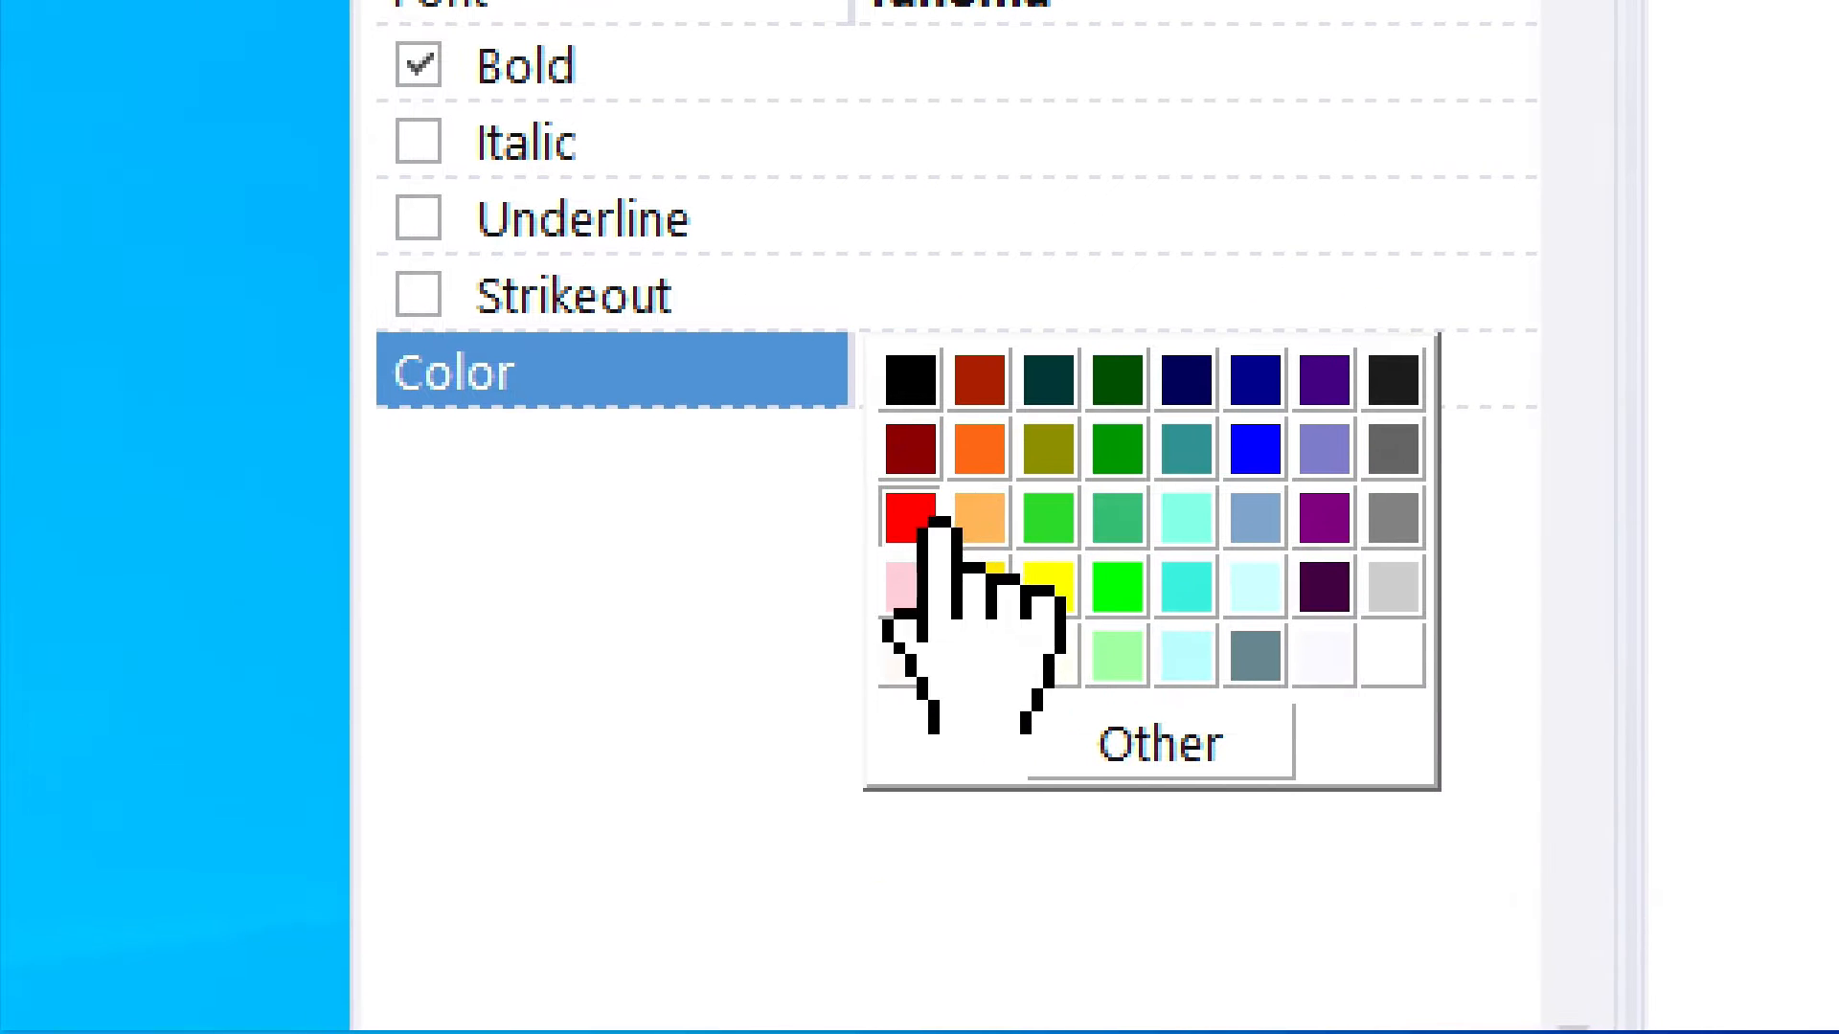
left_click(936, 524)
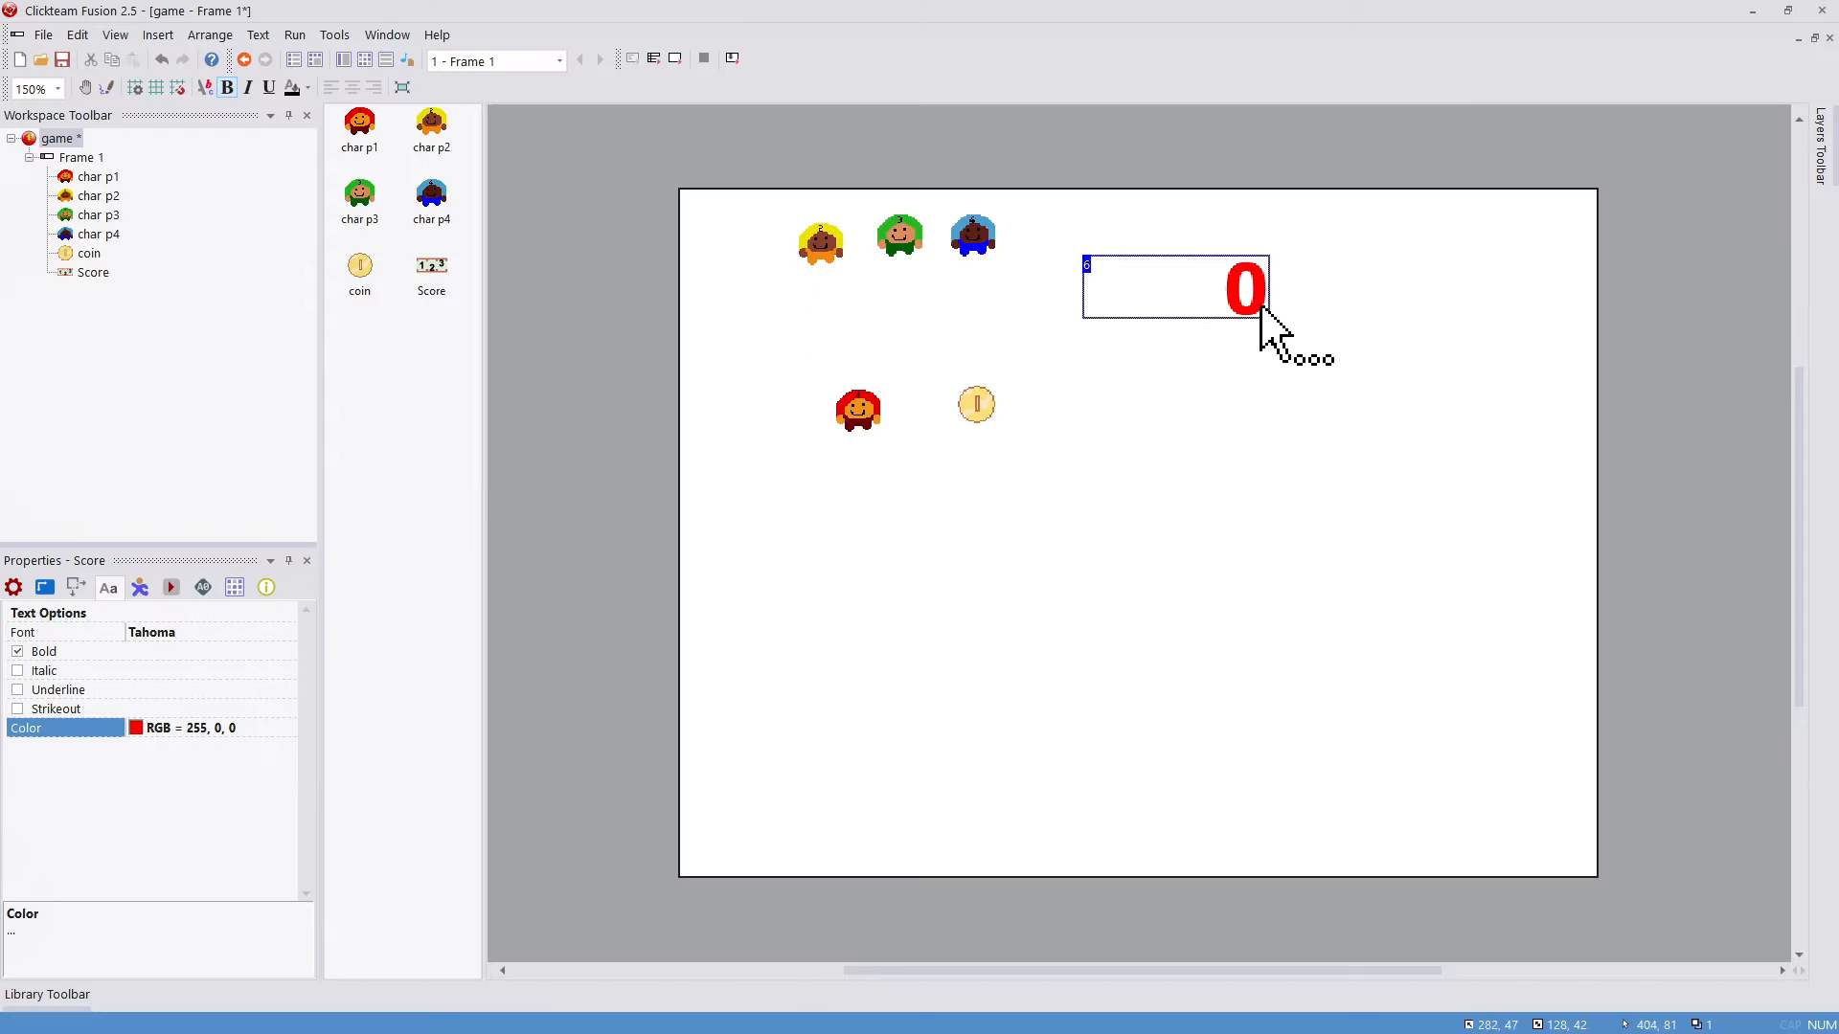
Step: Clone the red Score object into 4 rows and 1 column with zero spacing
right_click(1260, 309)
left_click(1322, 410)
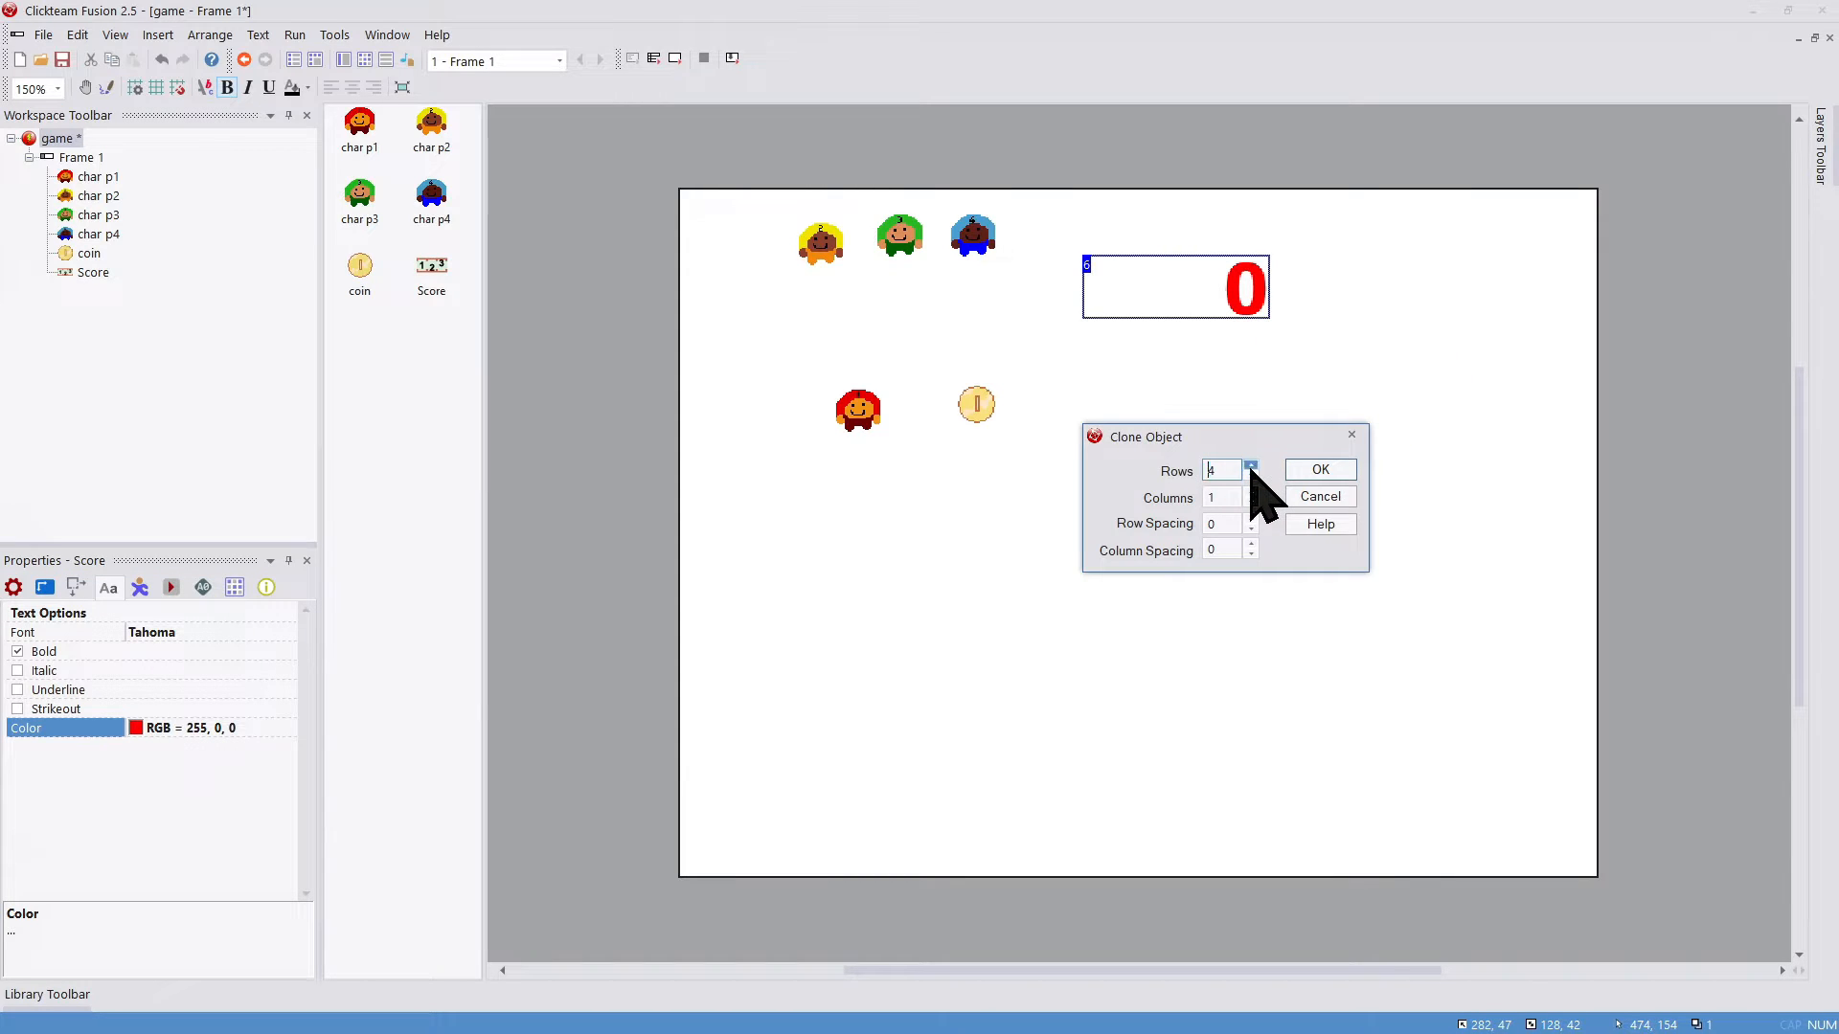
left_click(1302, 472)
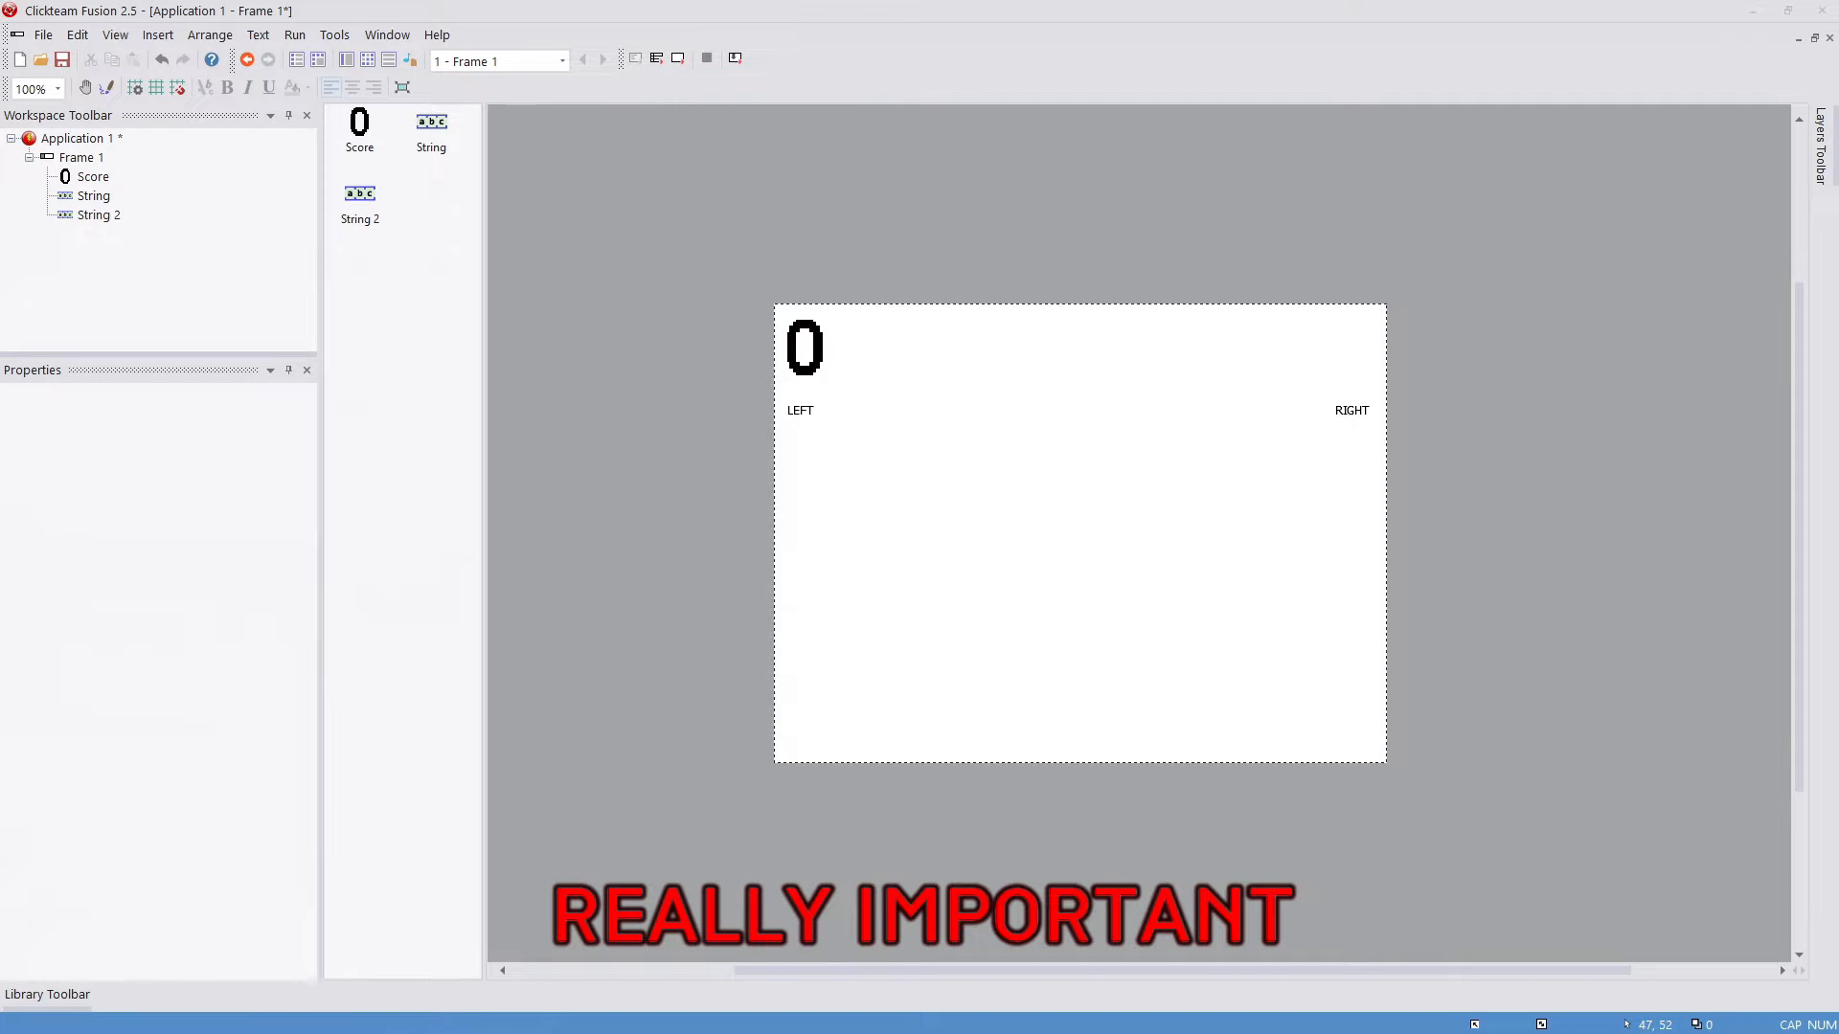
Step: In Application 1, place a copy of the Score counter above the RIGHT label and run the application
left_click(815, 364)
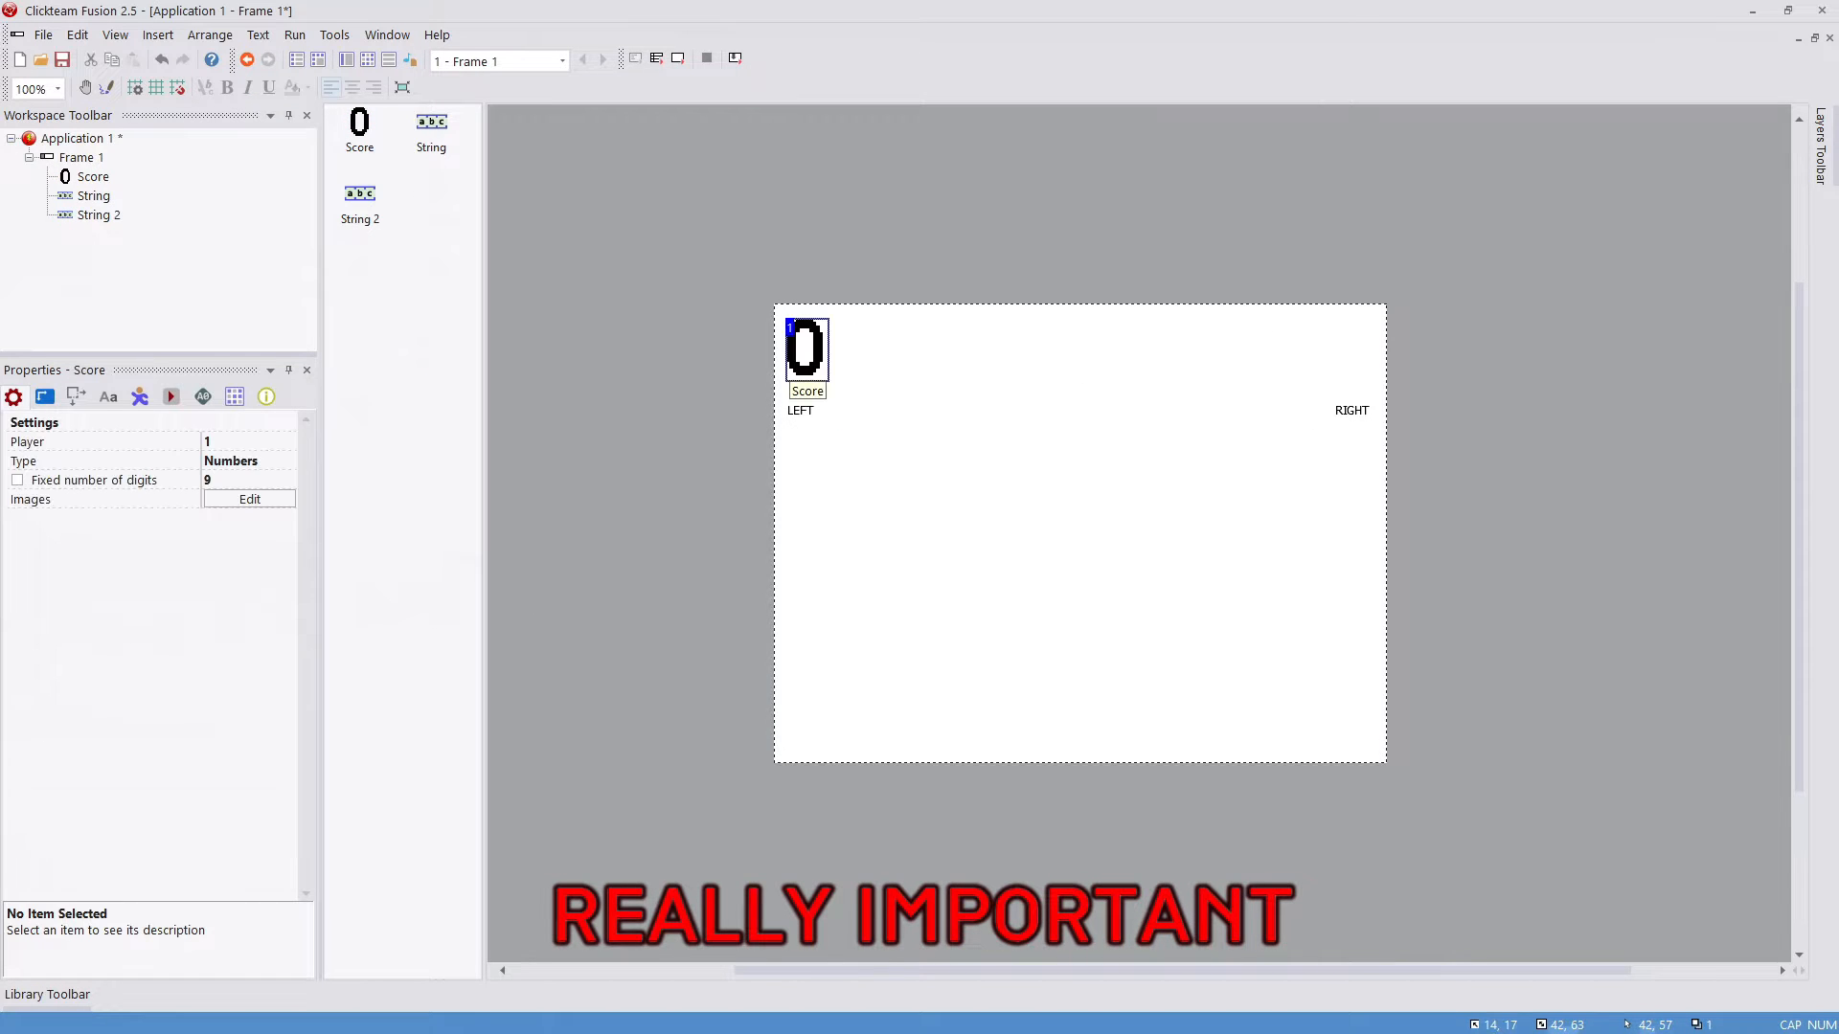
left_click_drag(814, 359, 1361, 357, "ctrl")
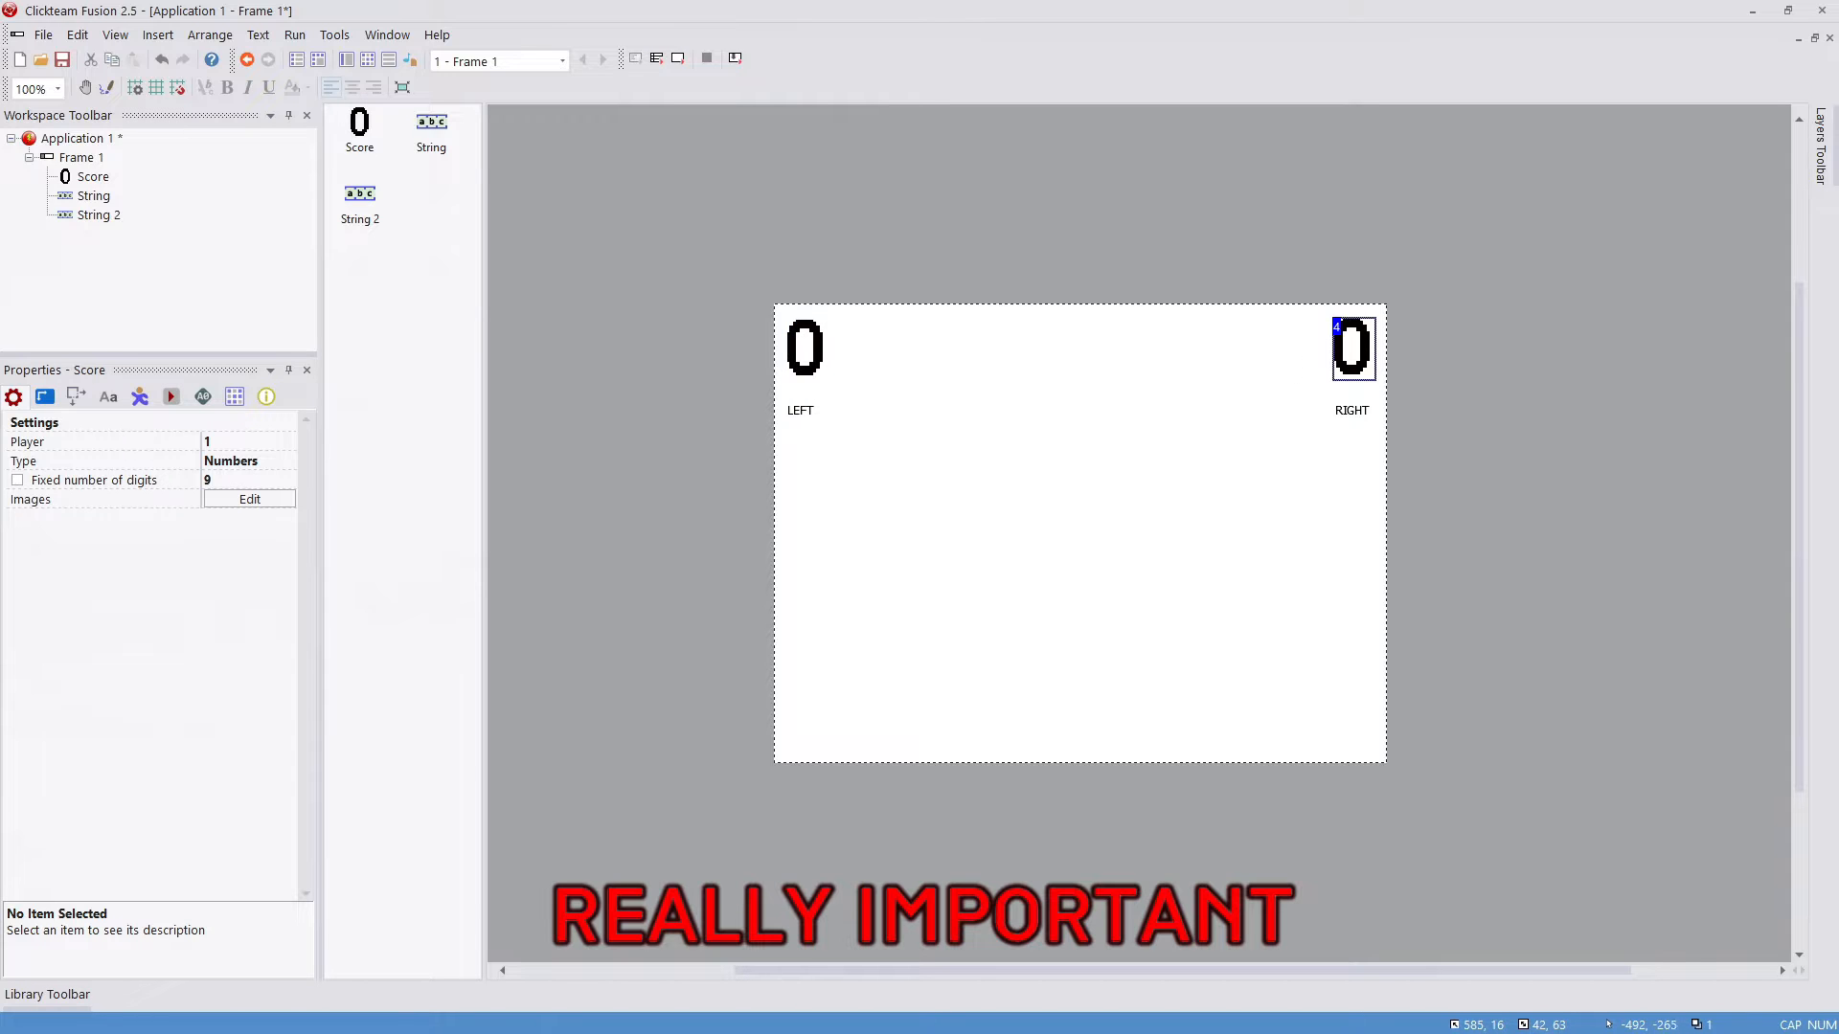
left_click(295, 35)
left_click(331, 77)
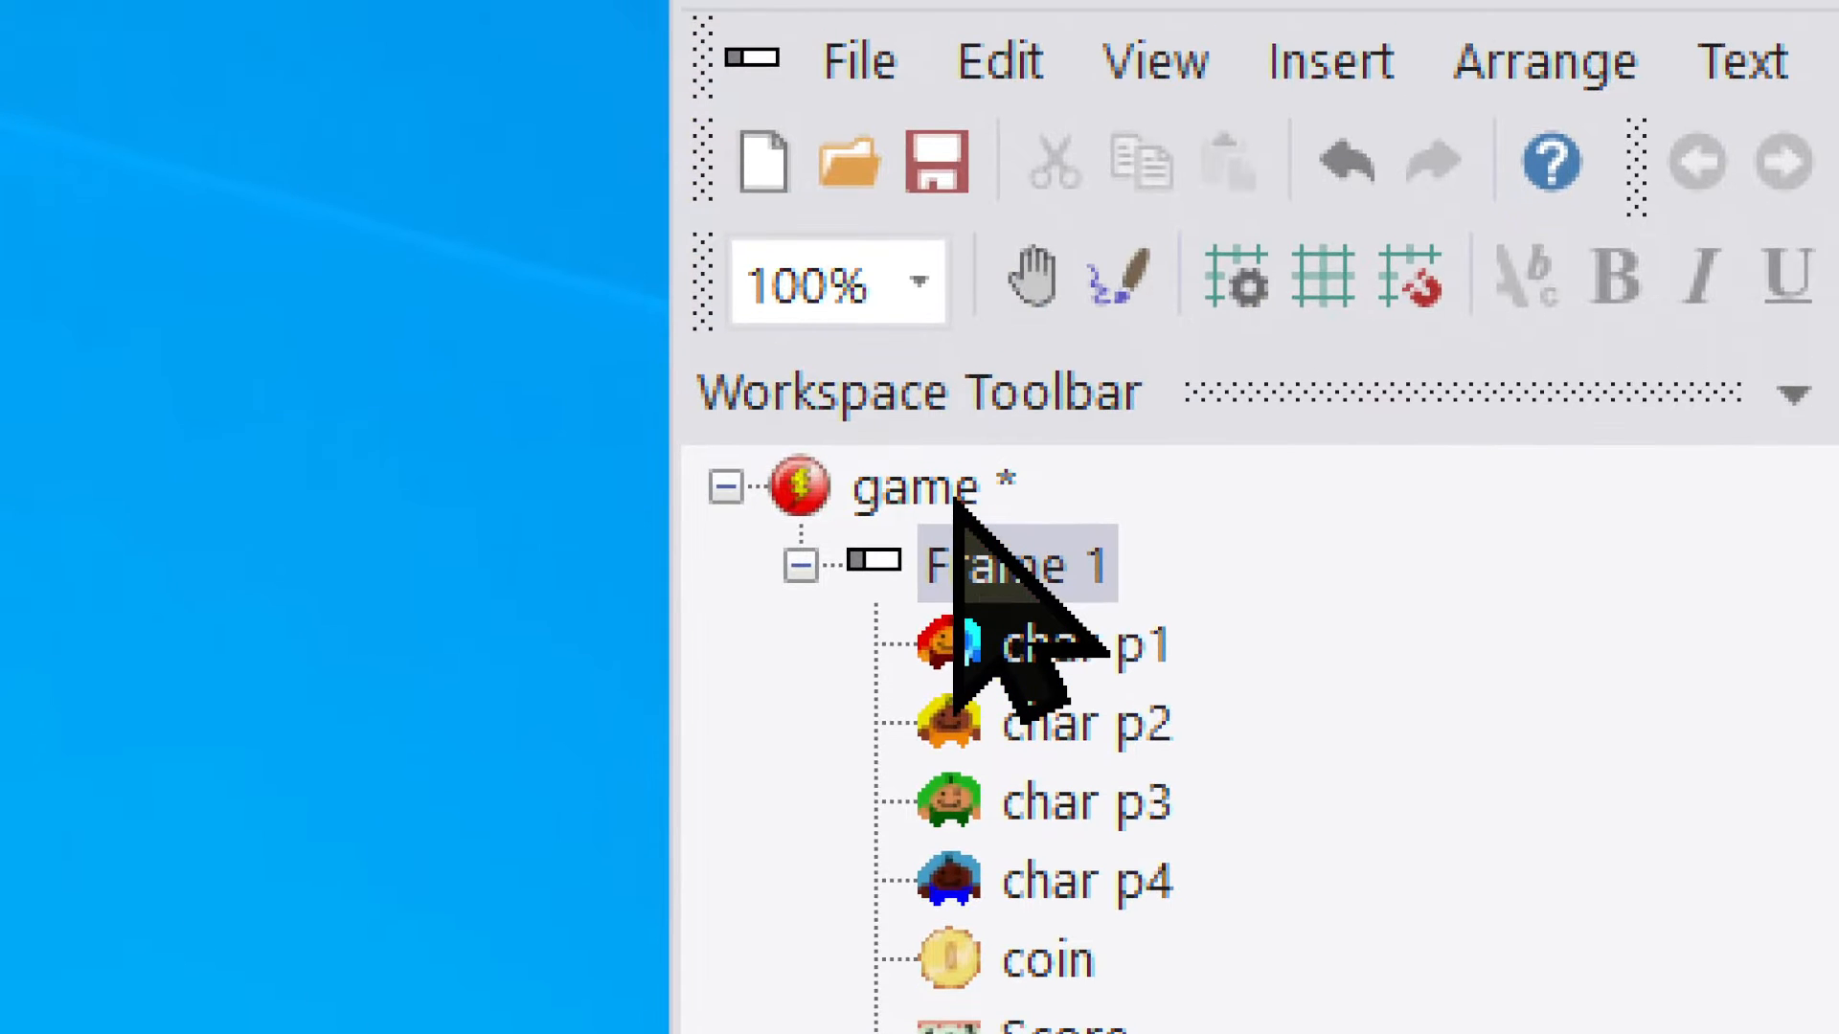
Step: Open the game application's runtime options and select the initial score setting for players
left_click(955, 498)
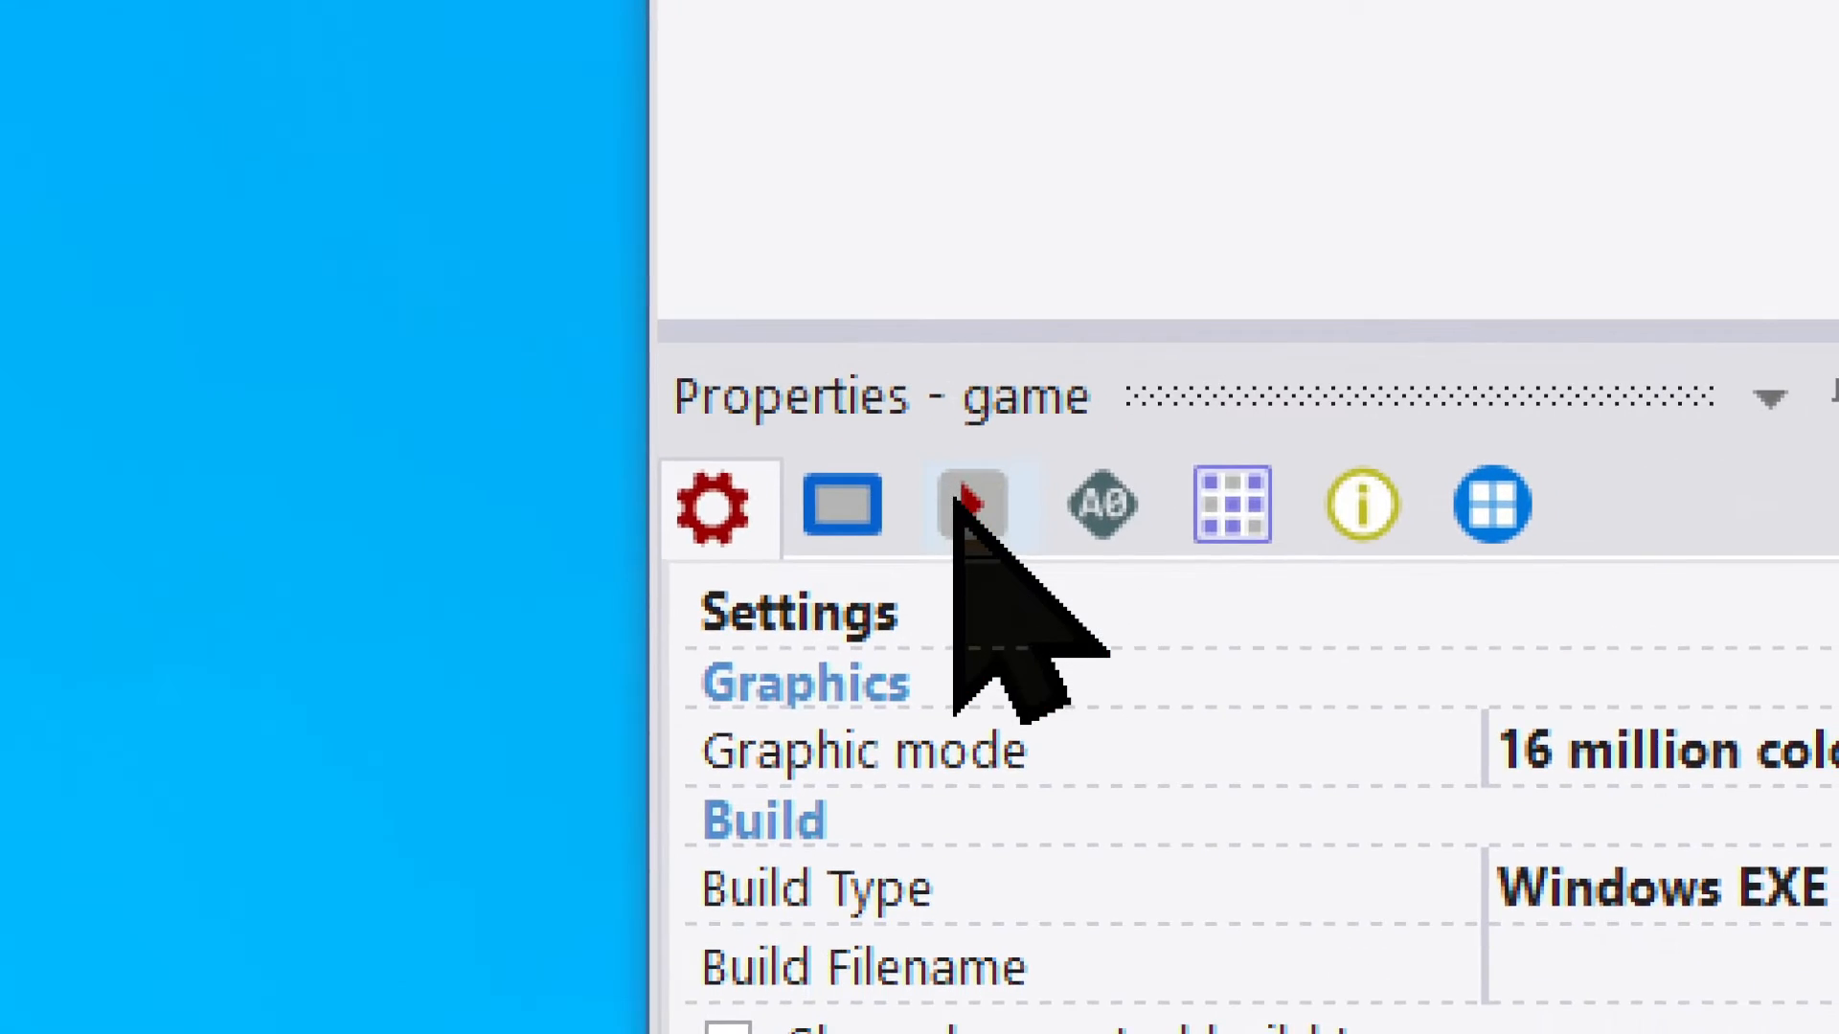
left_click(958, 502)
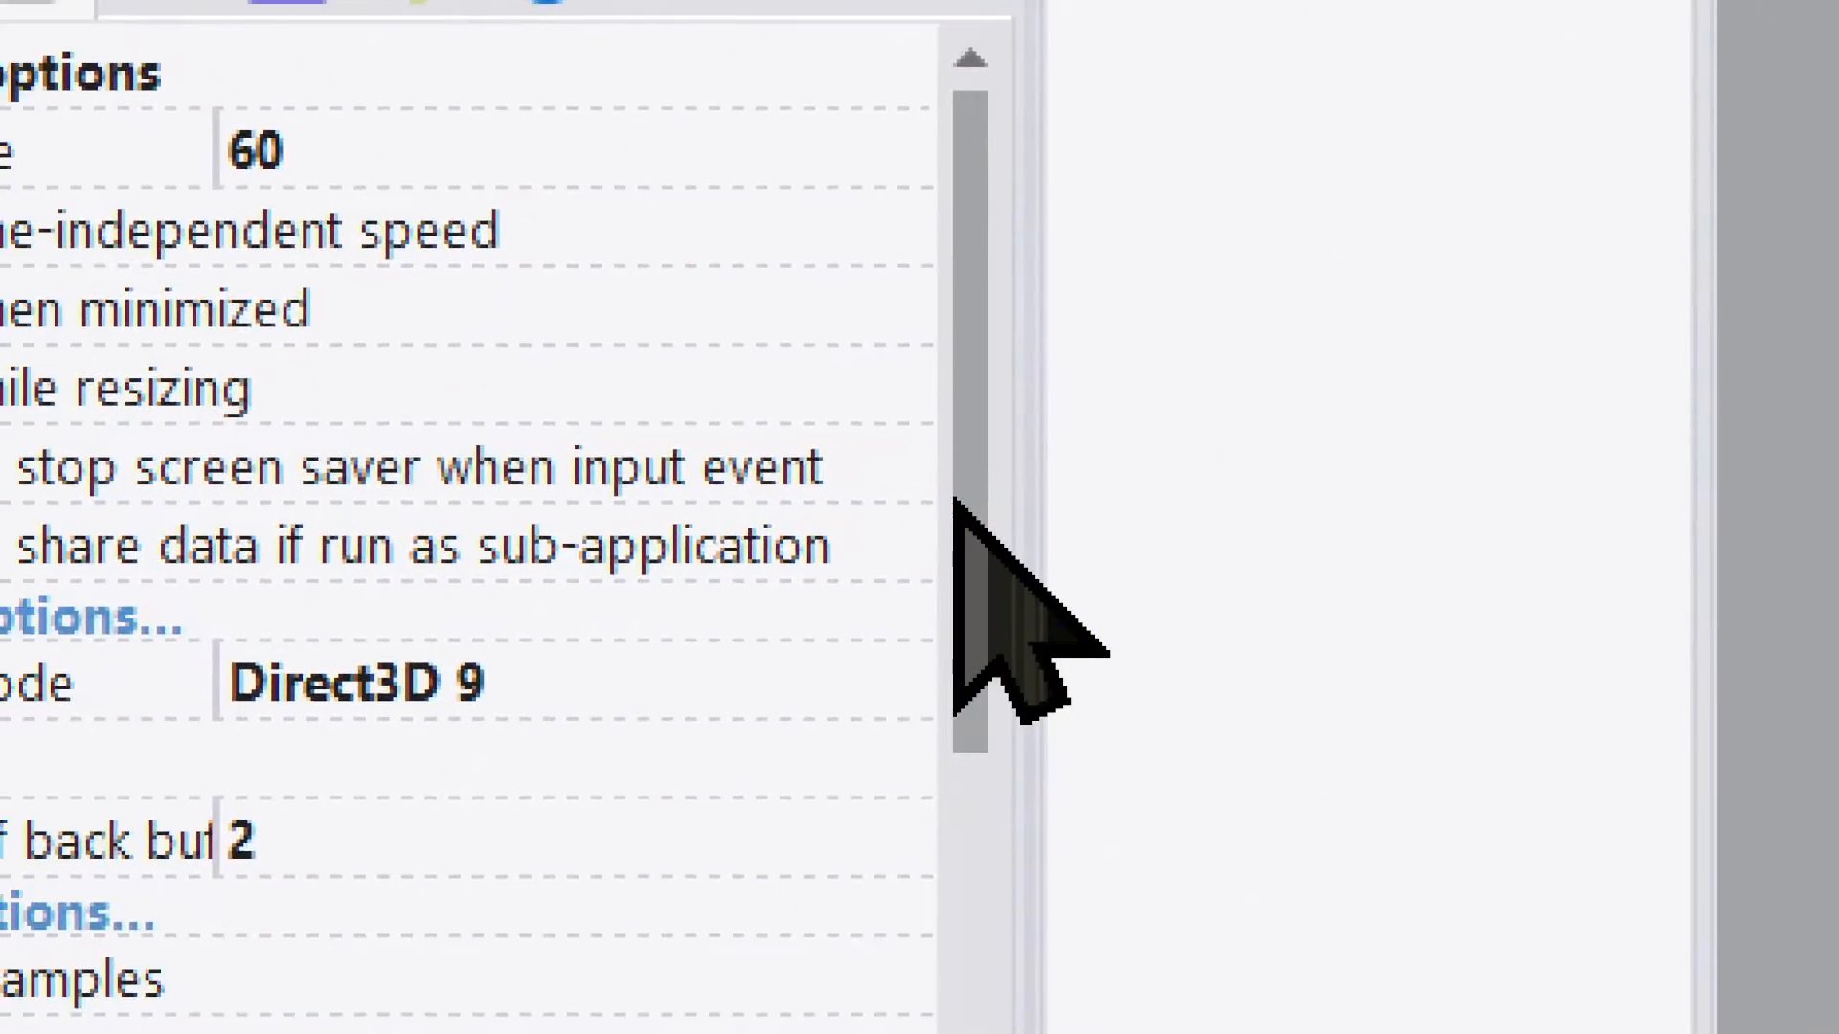
scroll(955, 498, "down", 5)
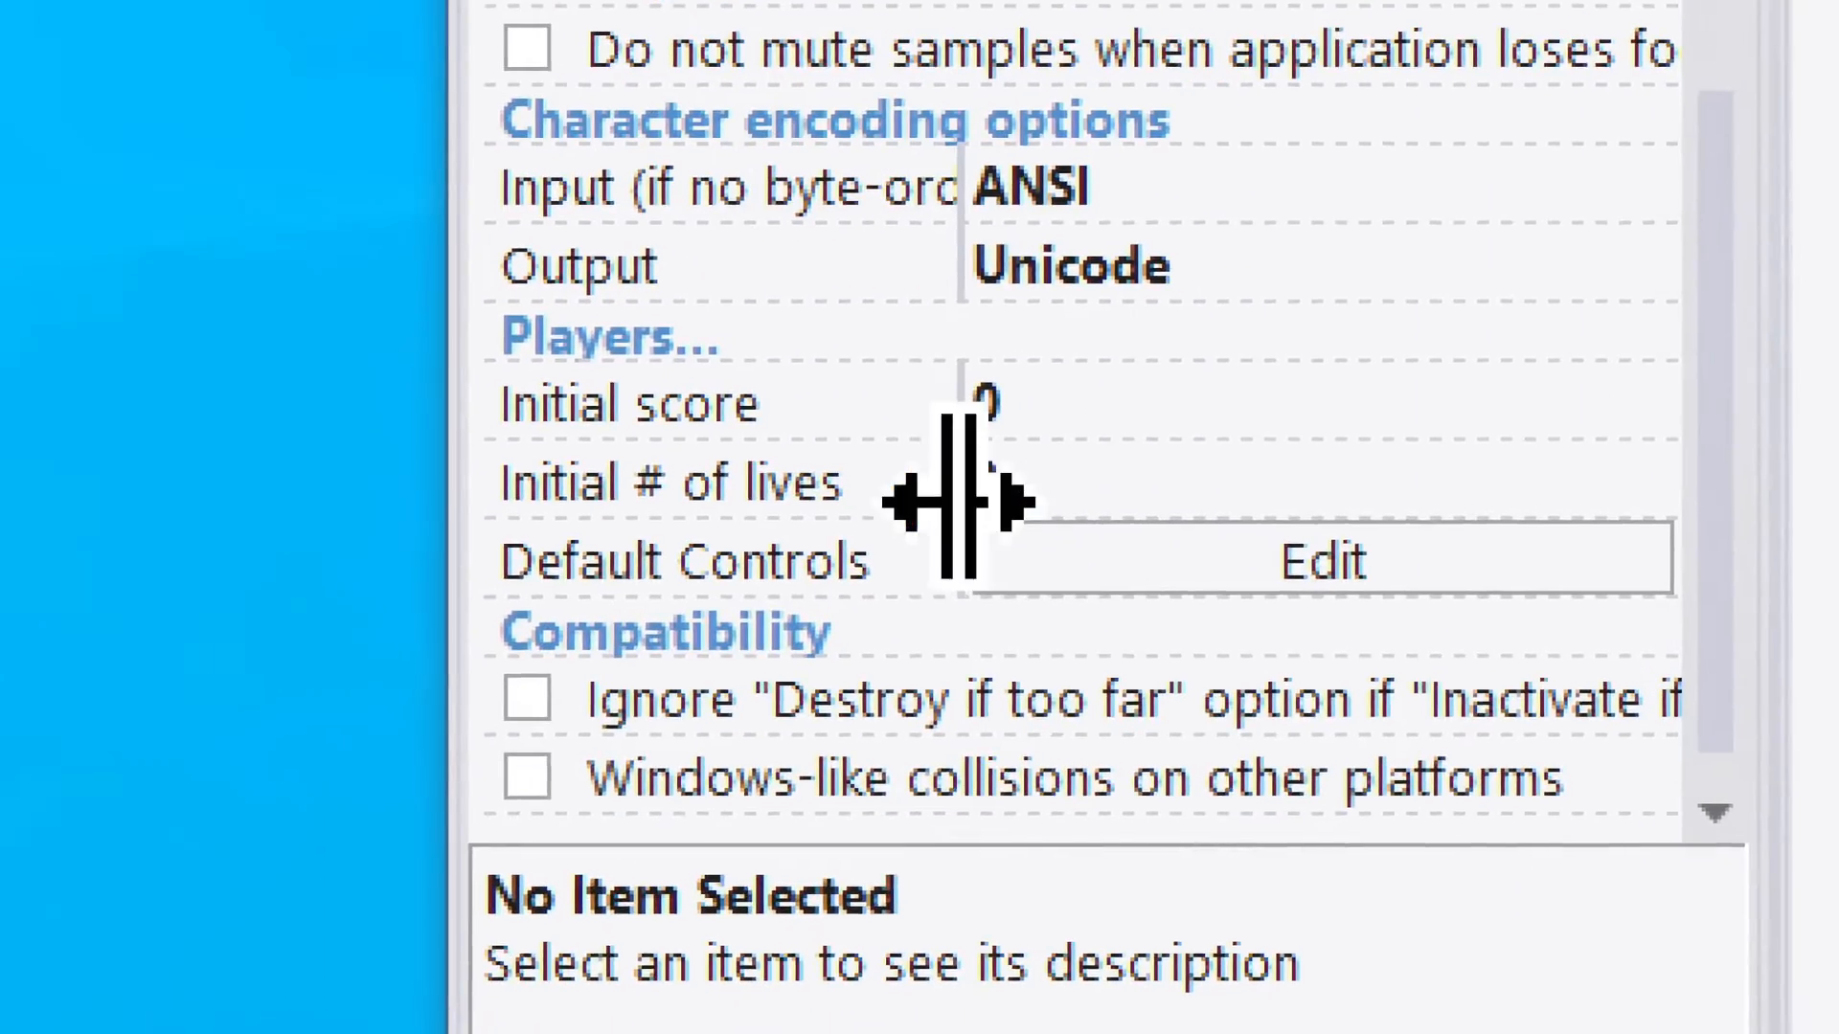
left_click(1013, 398)
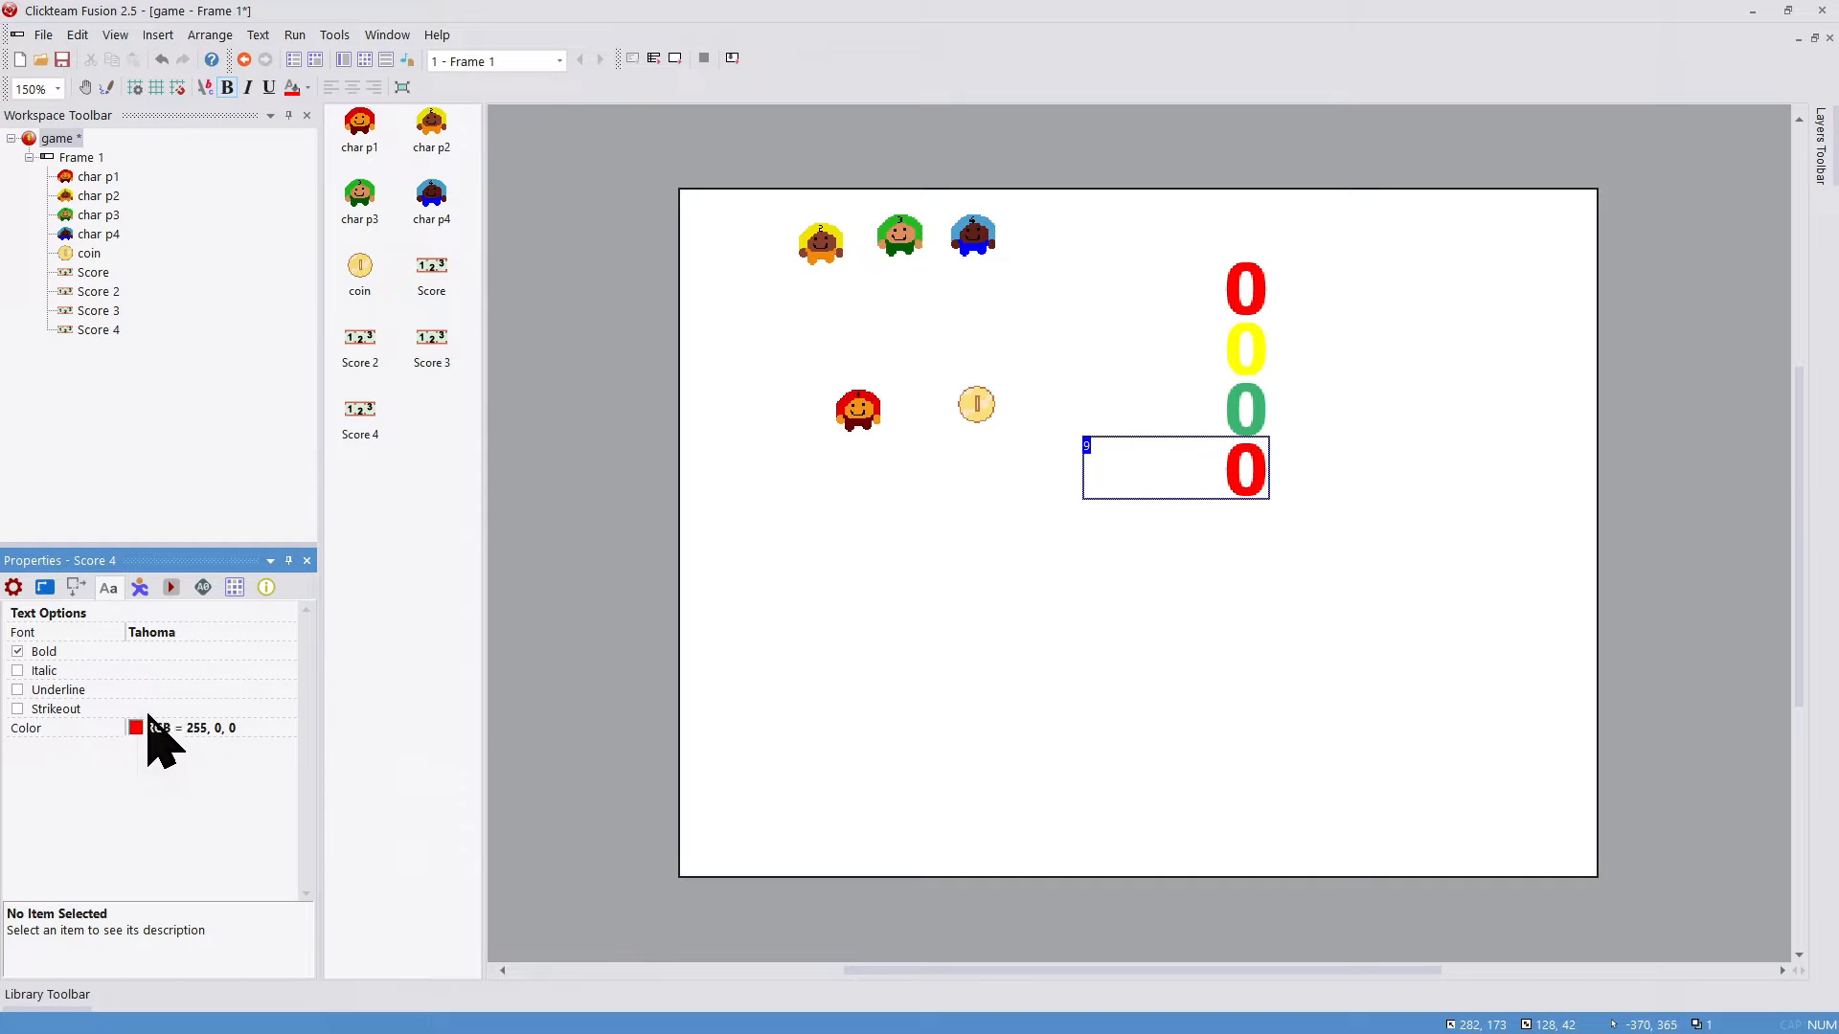
Step: Set the text colour of the Score 4 counter to blue
left_click(142, 730)
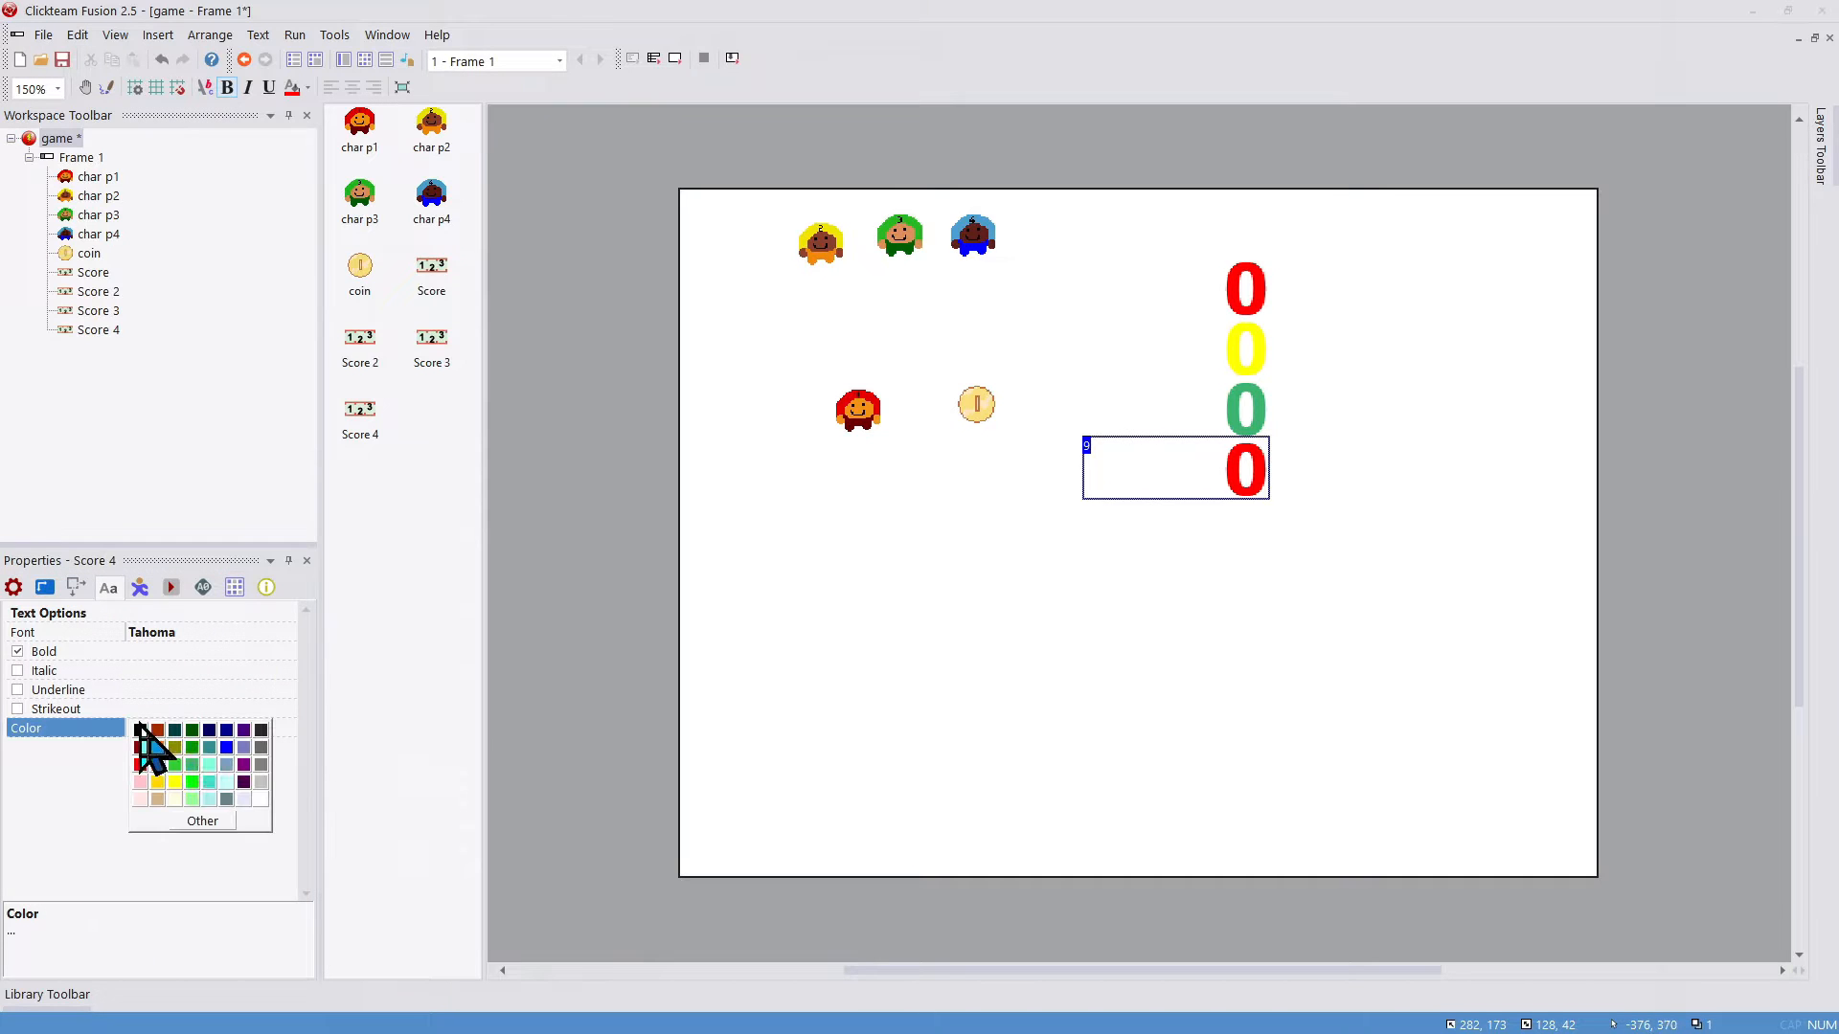
left_click(226, 748)
left_click(974, 565)
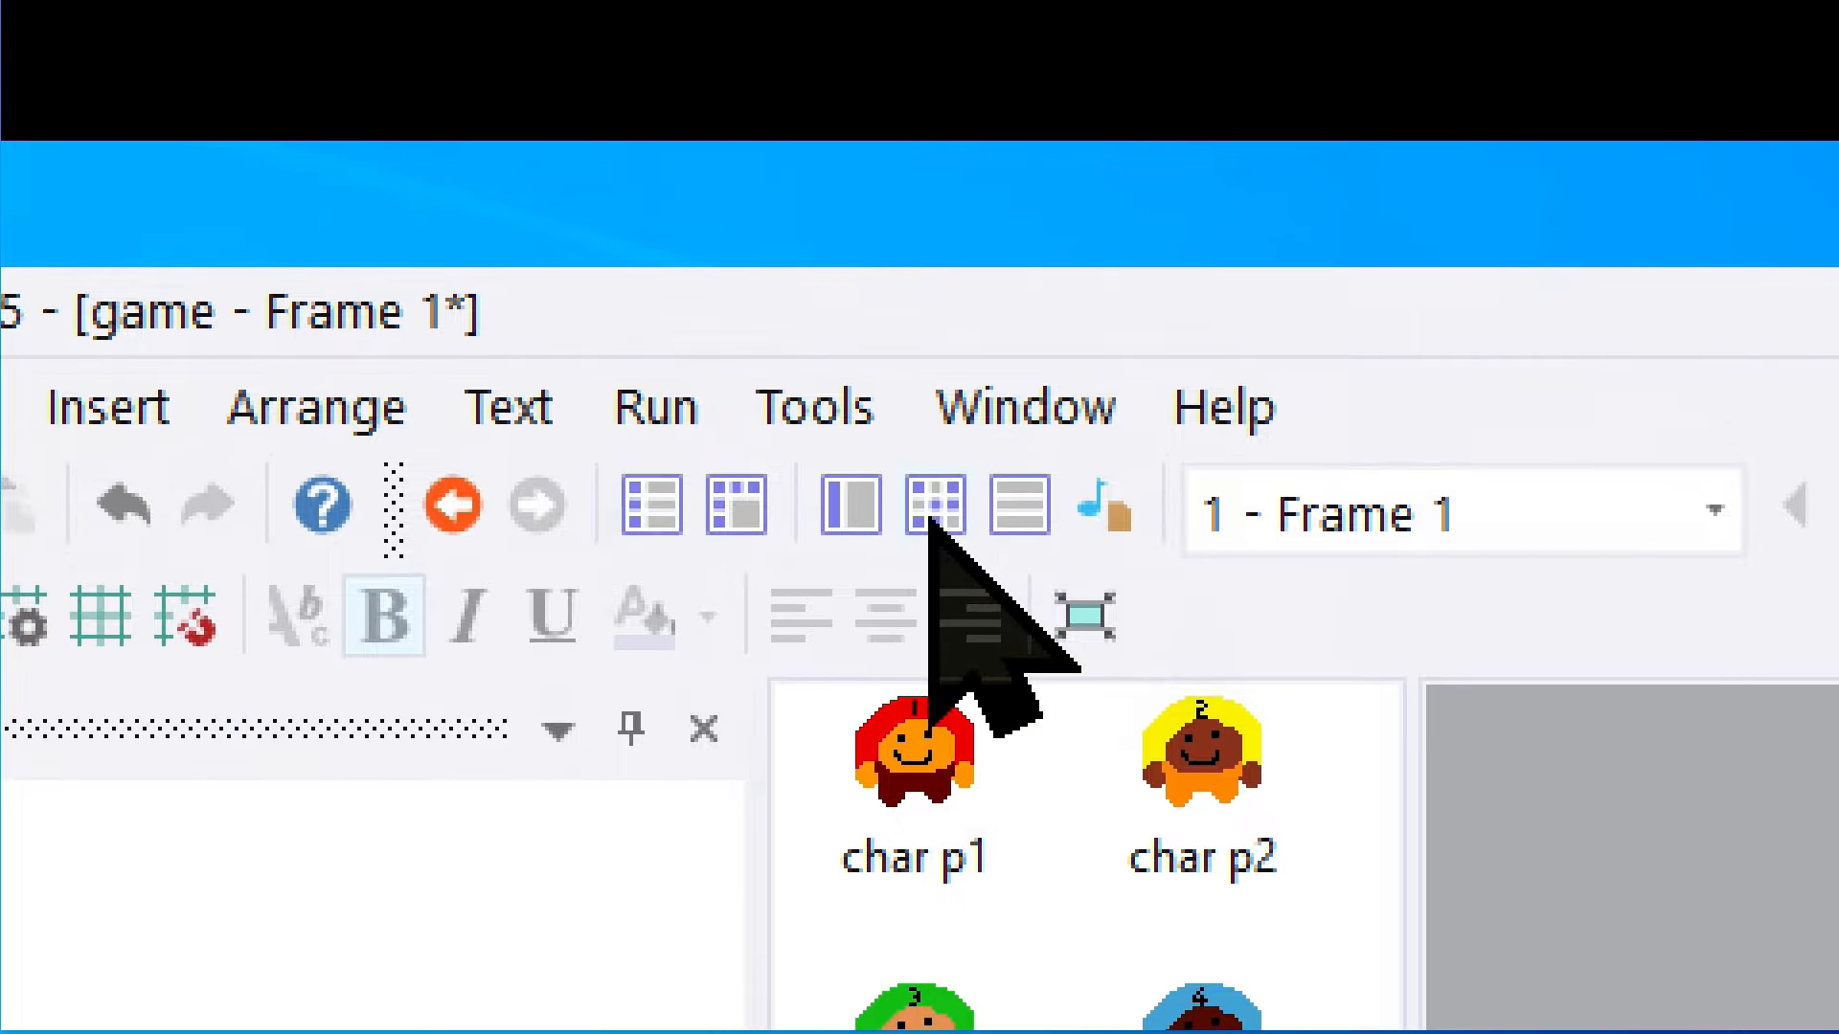
Step: Add a Restart the current frame action to the collision event between char p1 and the arrow block
right_click(923, 245)
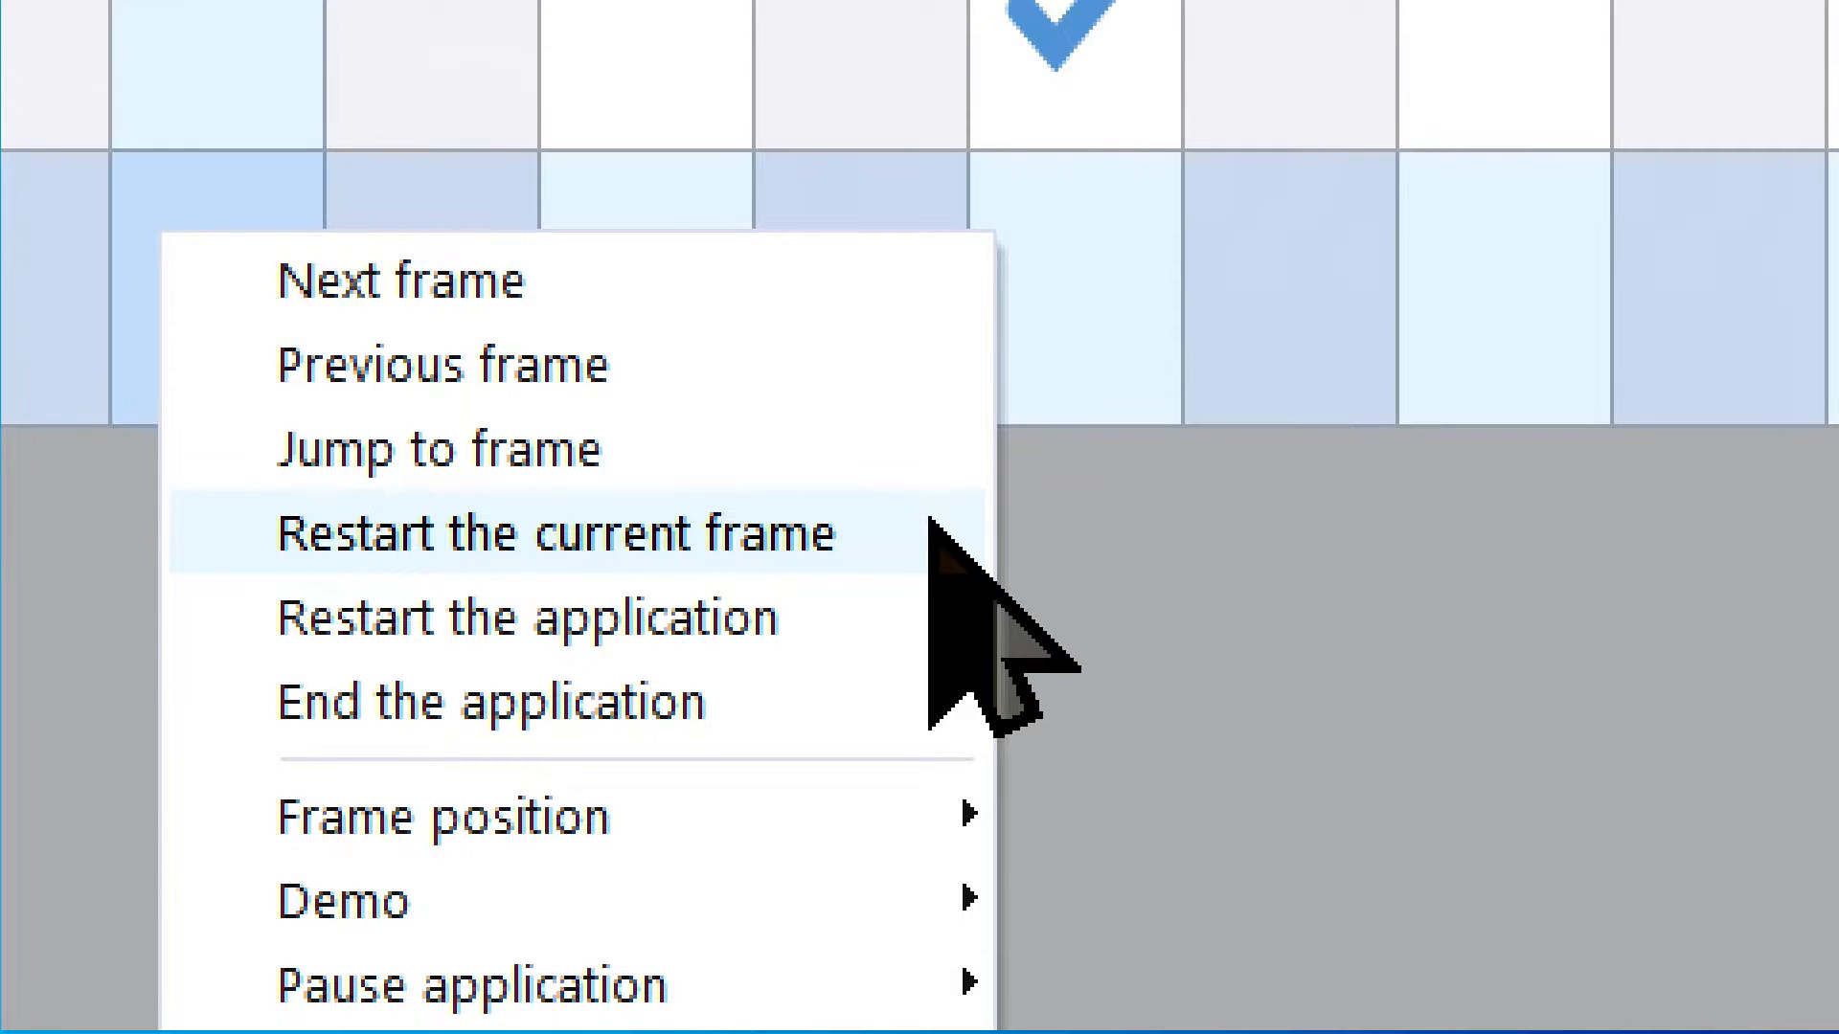
left_click(931, 529)
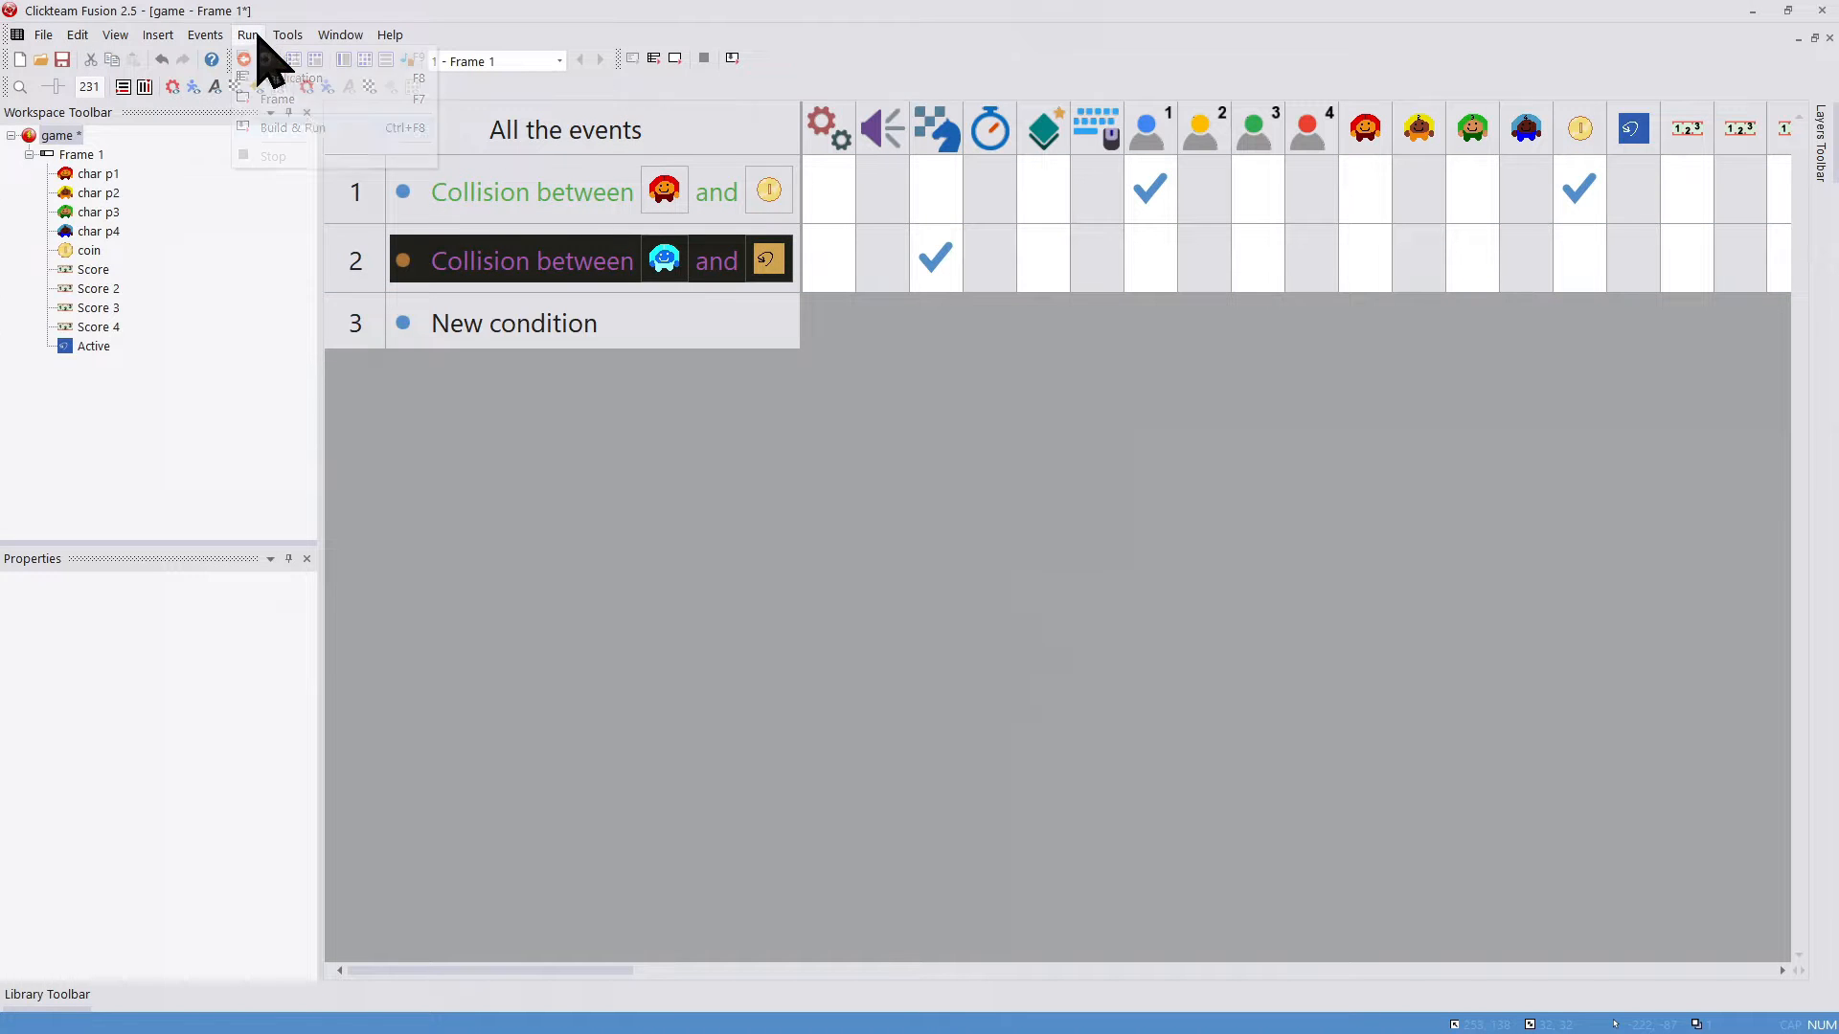
Step: Run the game, move char p1 through the coin and into the restart block, and close the test window
left_click(251, 35)
left_click(325, 139)
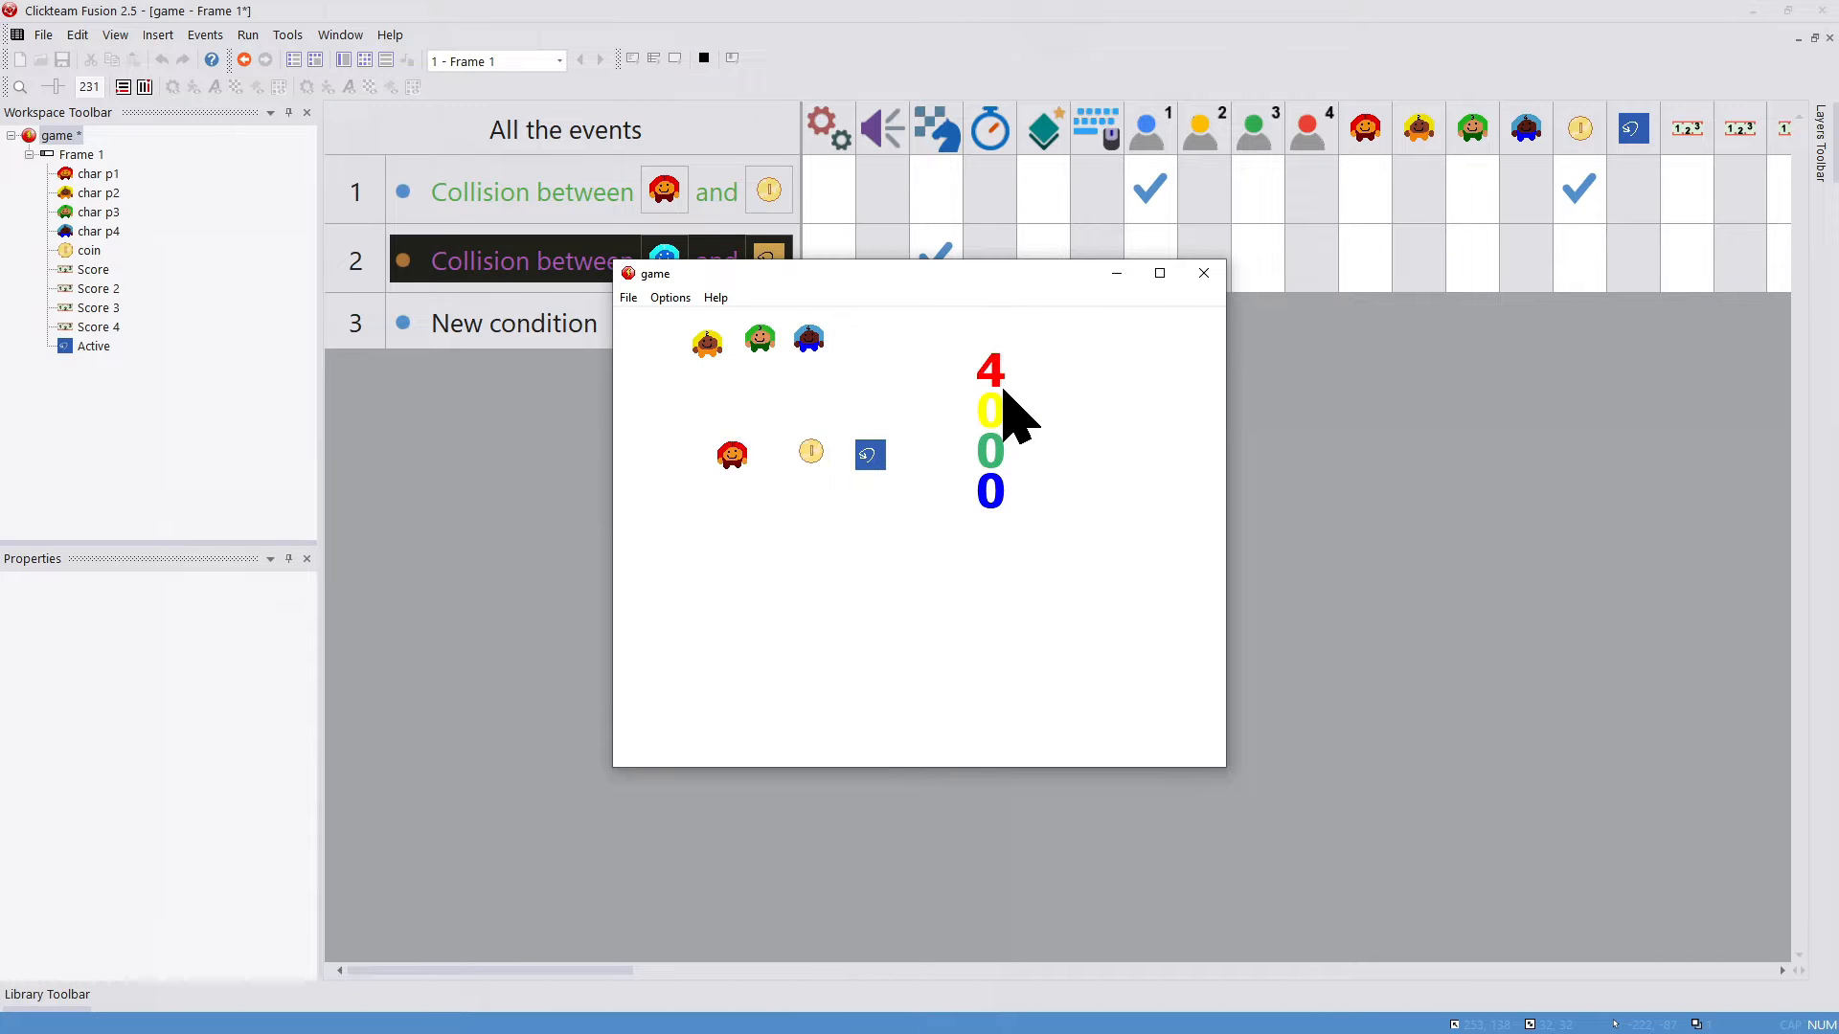
key("Right")
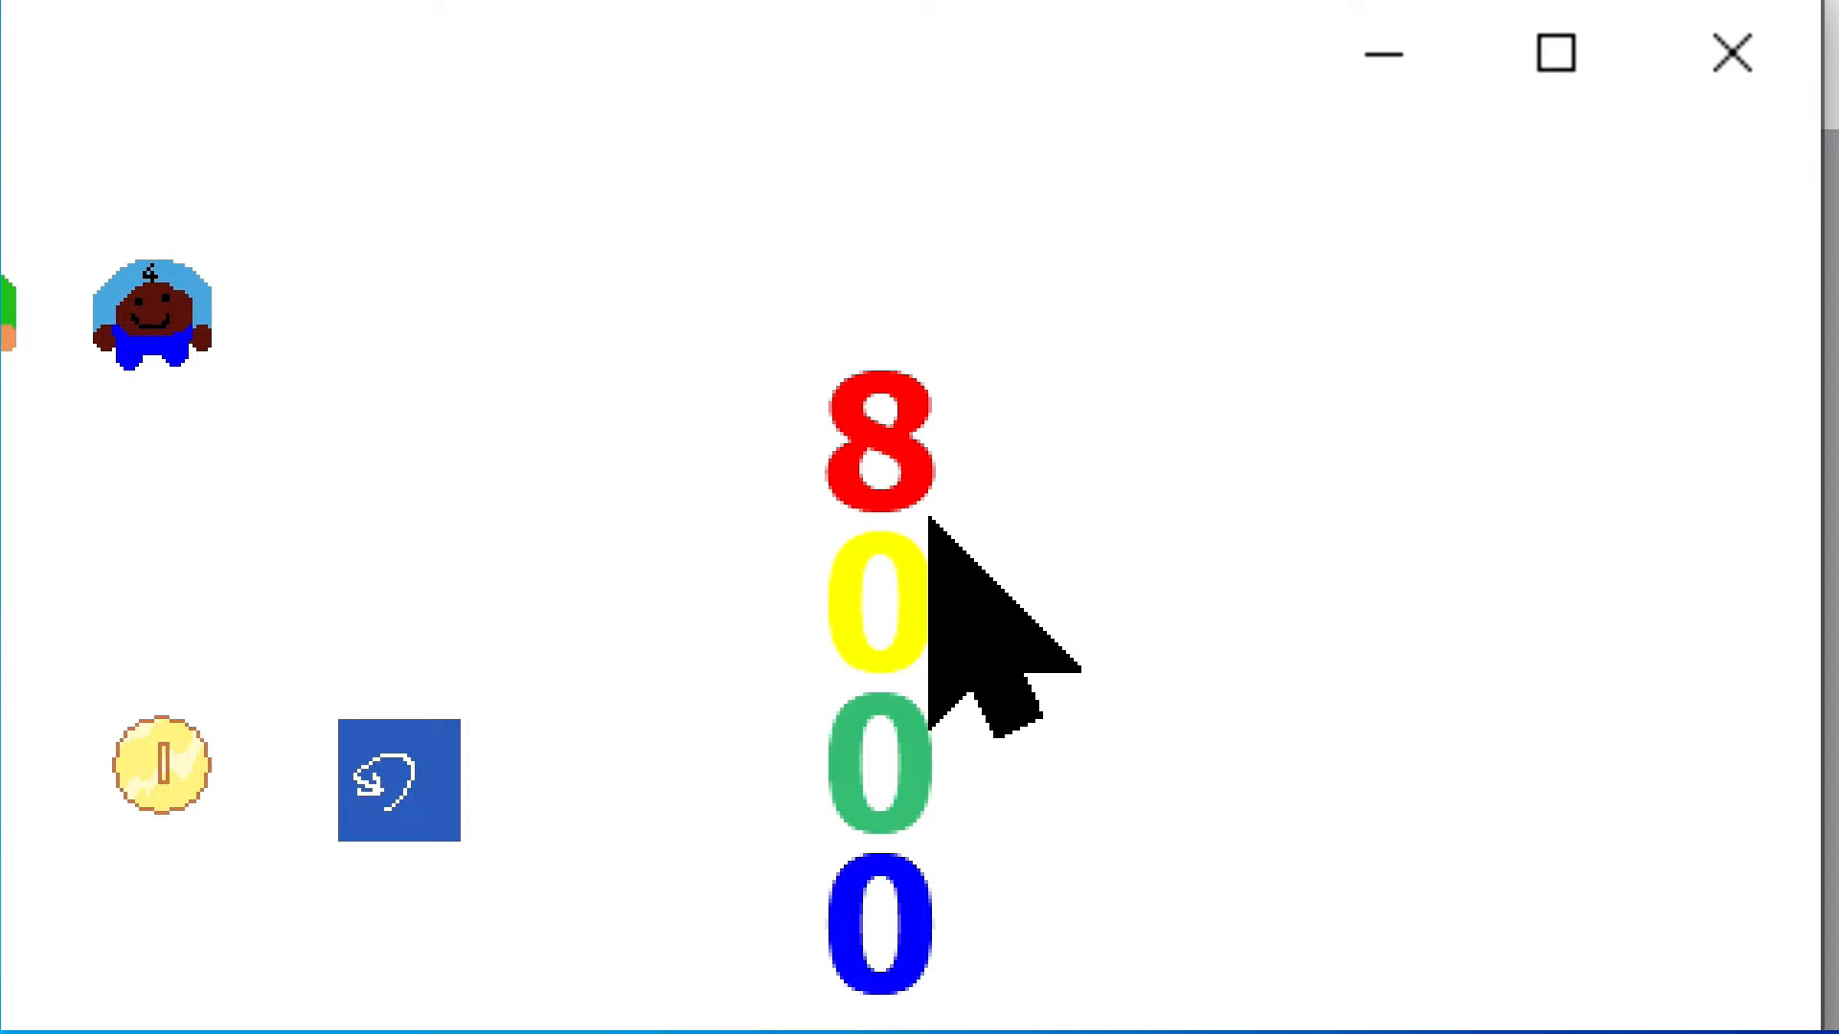
key("Right")
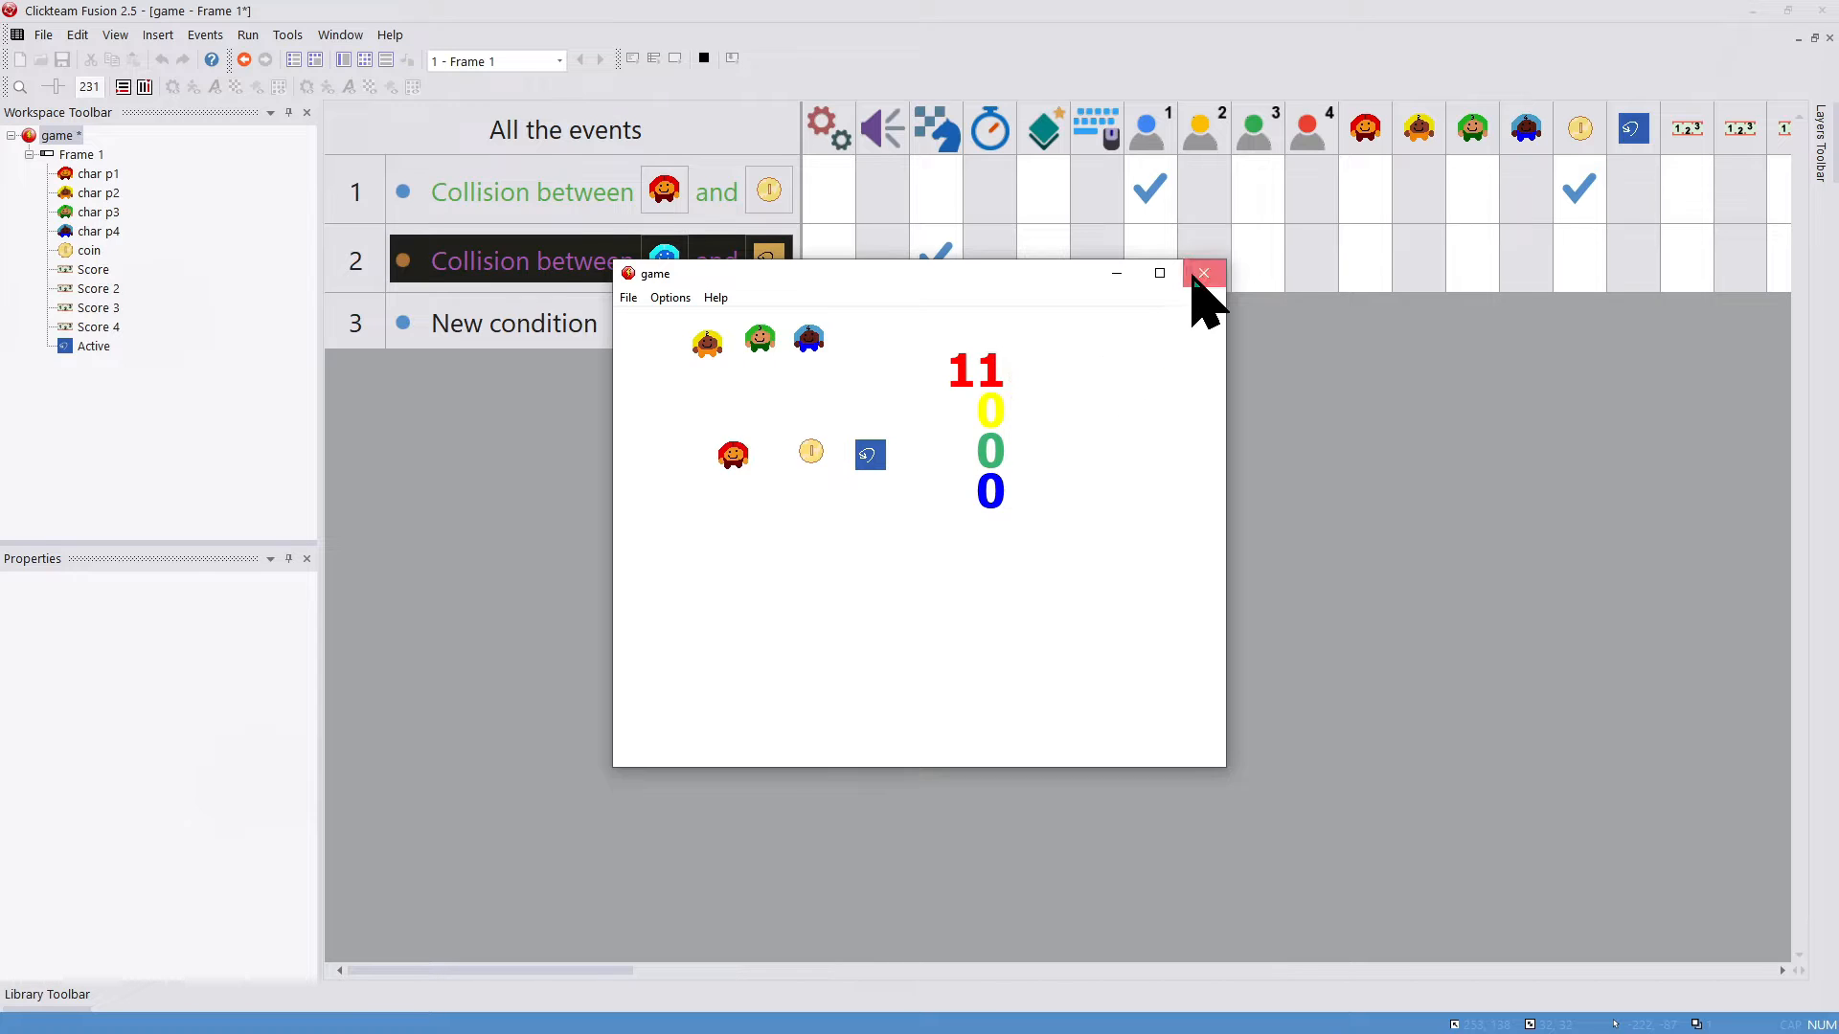
left_click(1204, 274)
Step: Add a Start of Frame event that sets Player 1's score to 0
left_click(575, 324)
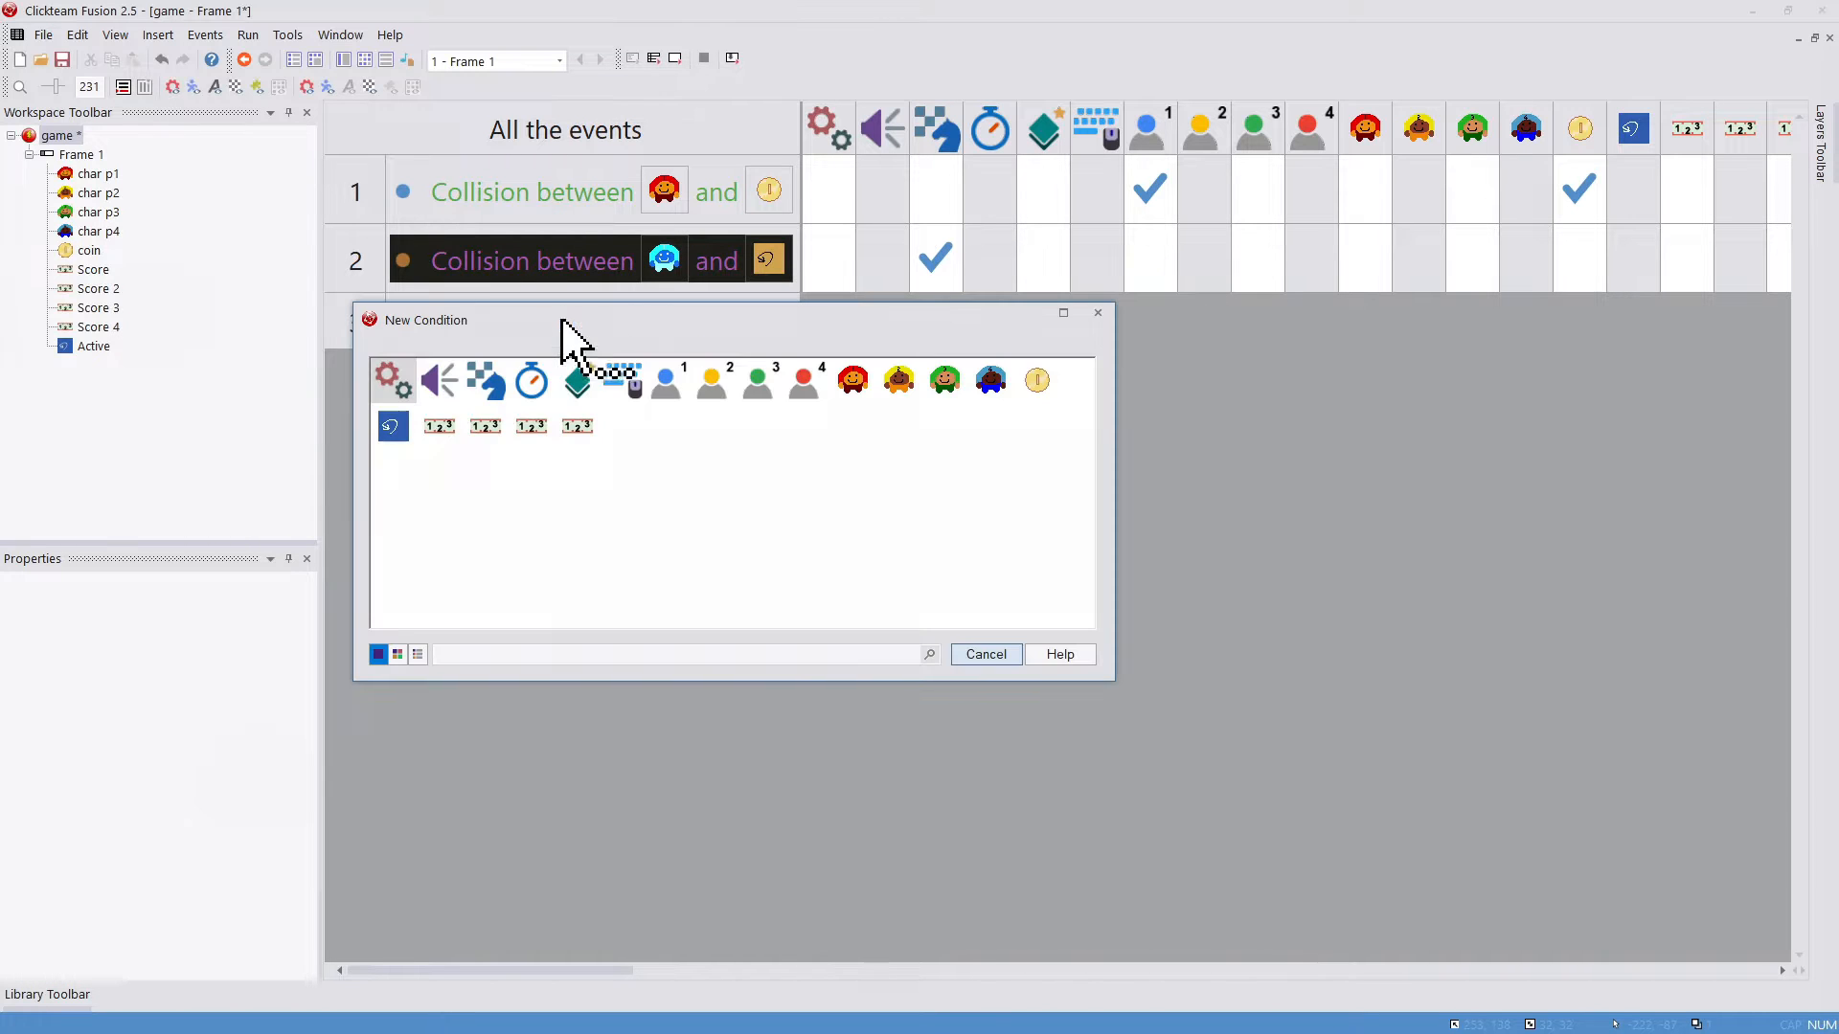
left_click(497, 378)
left_click(537, 383)
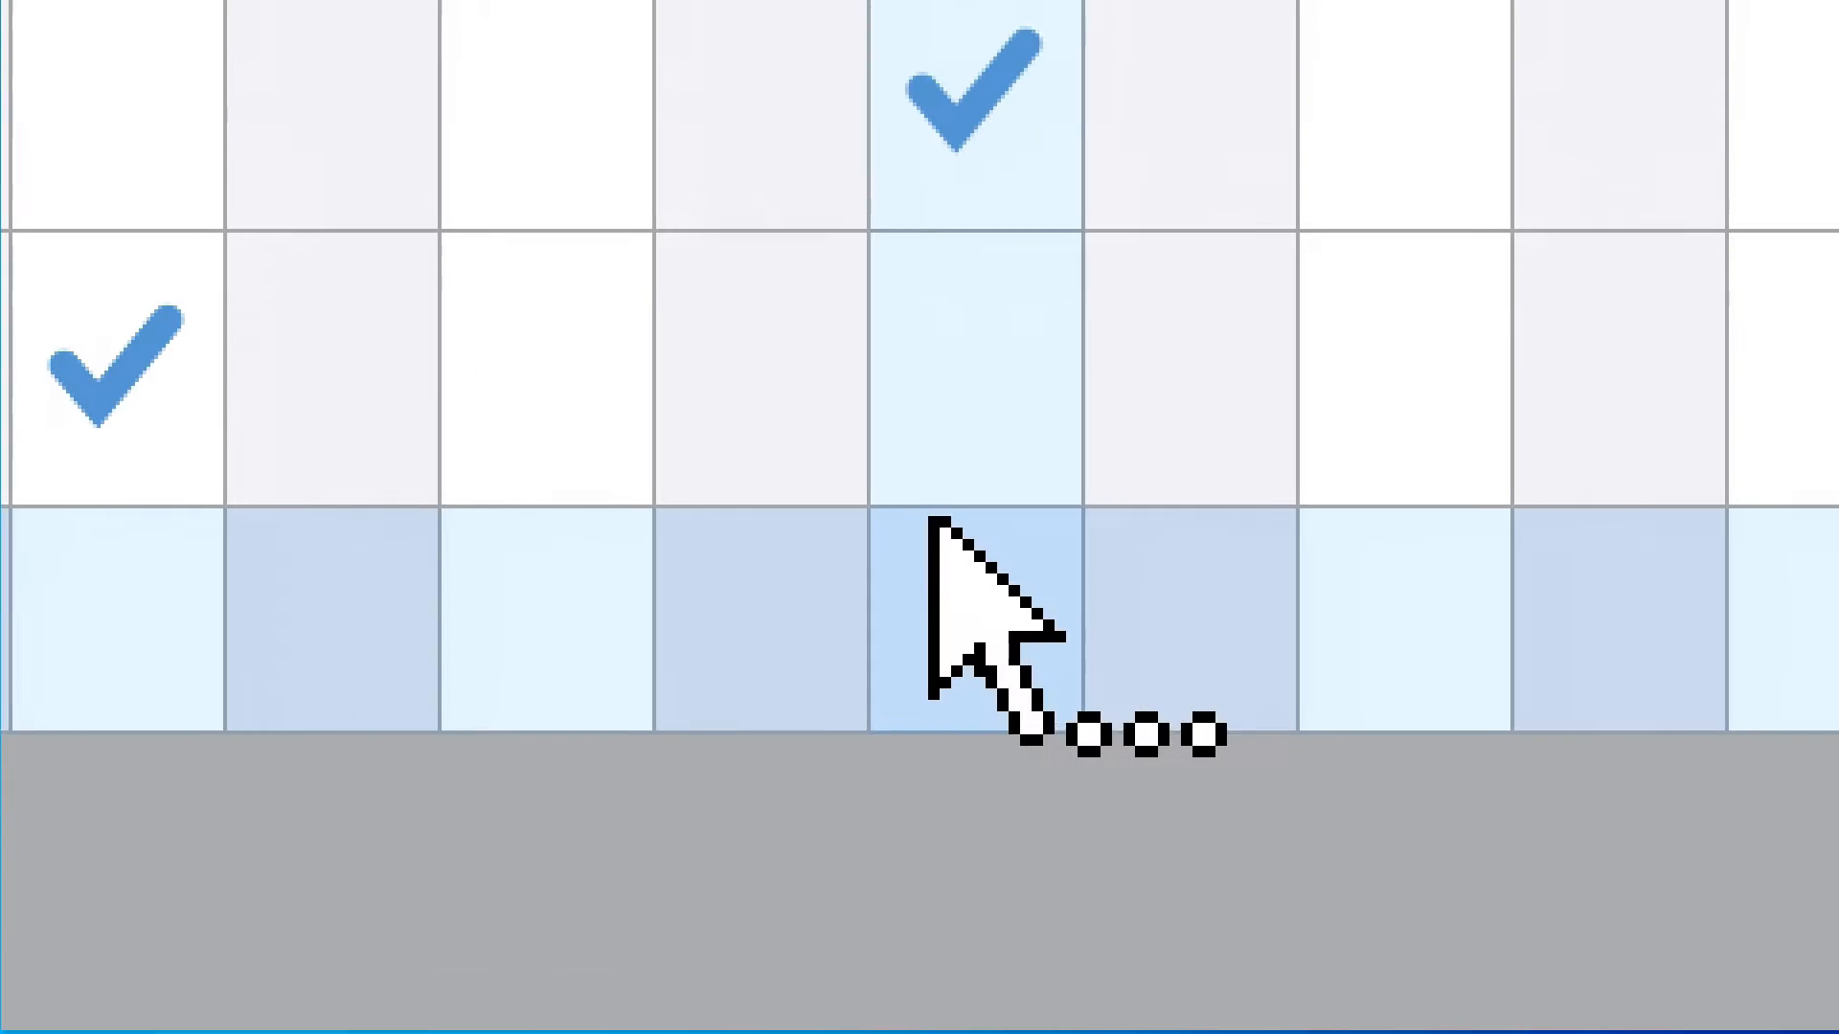
left_click(1152, 300)
mouse_move(1207, 309)
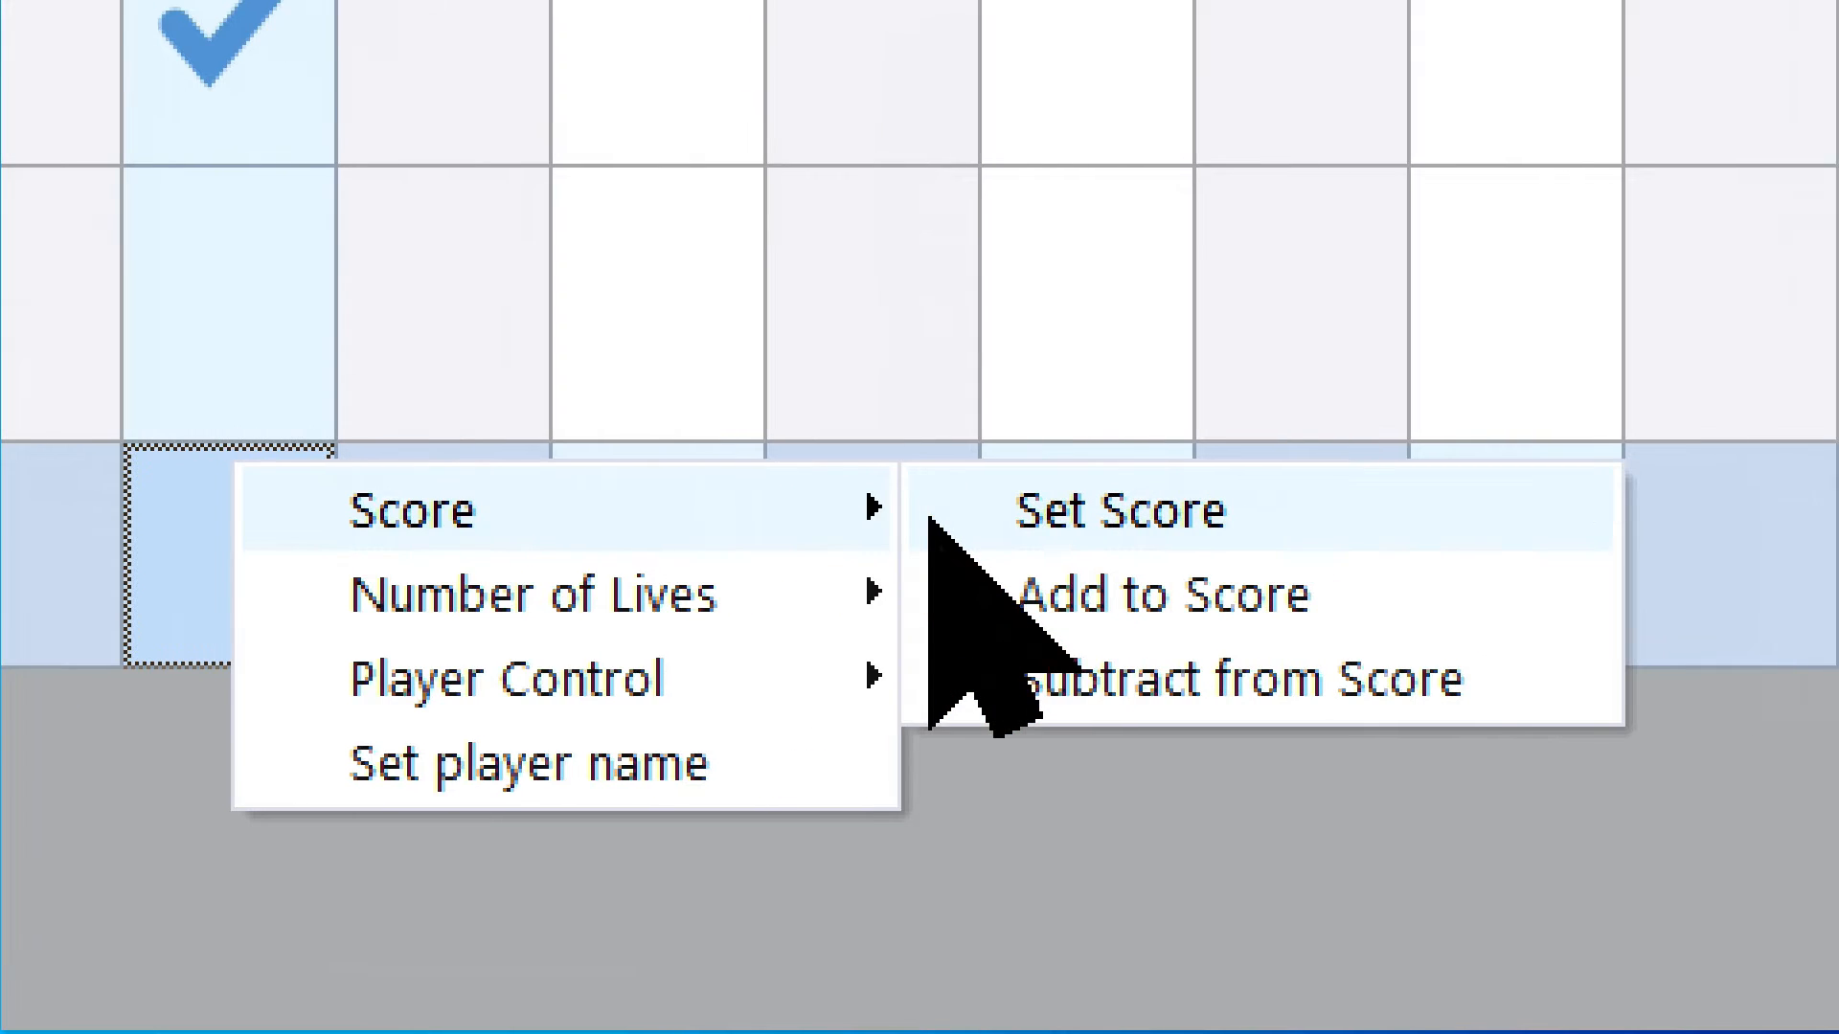
left_click(1053, 537)
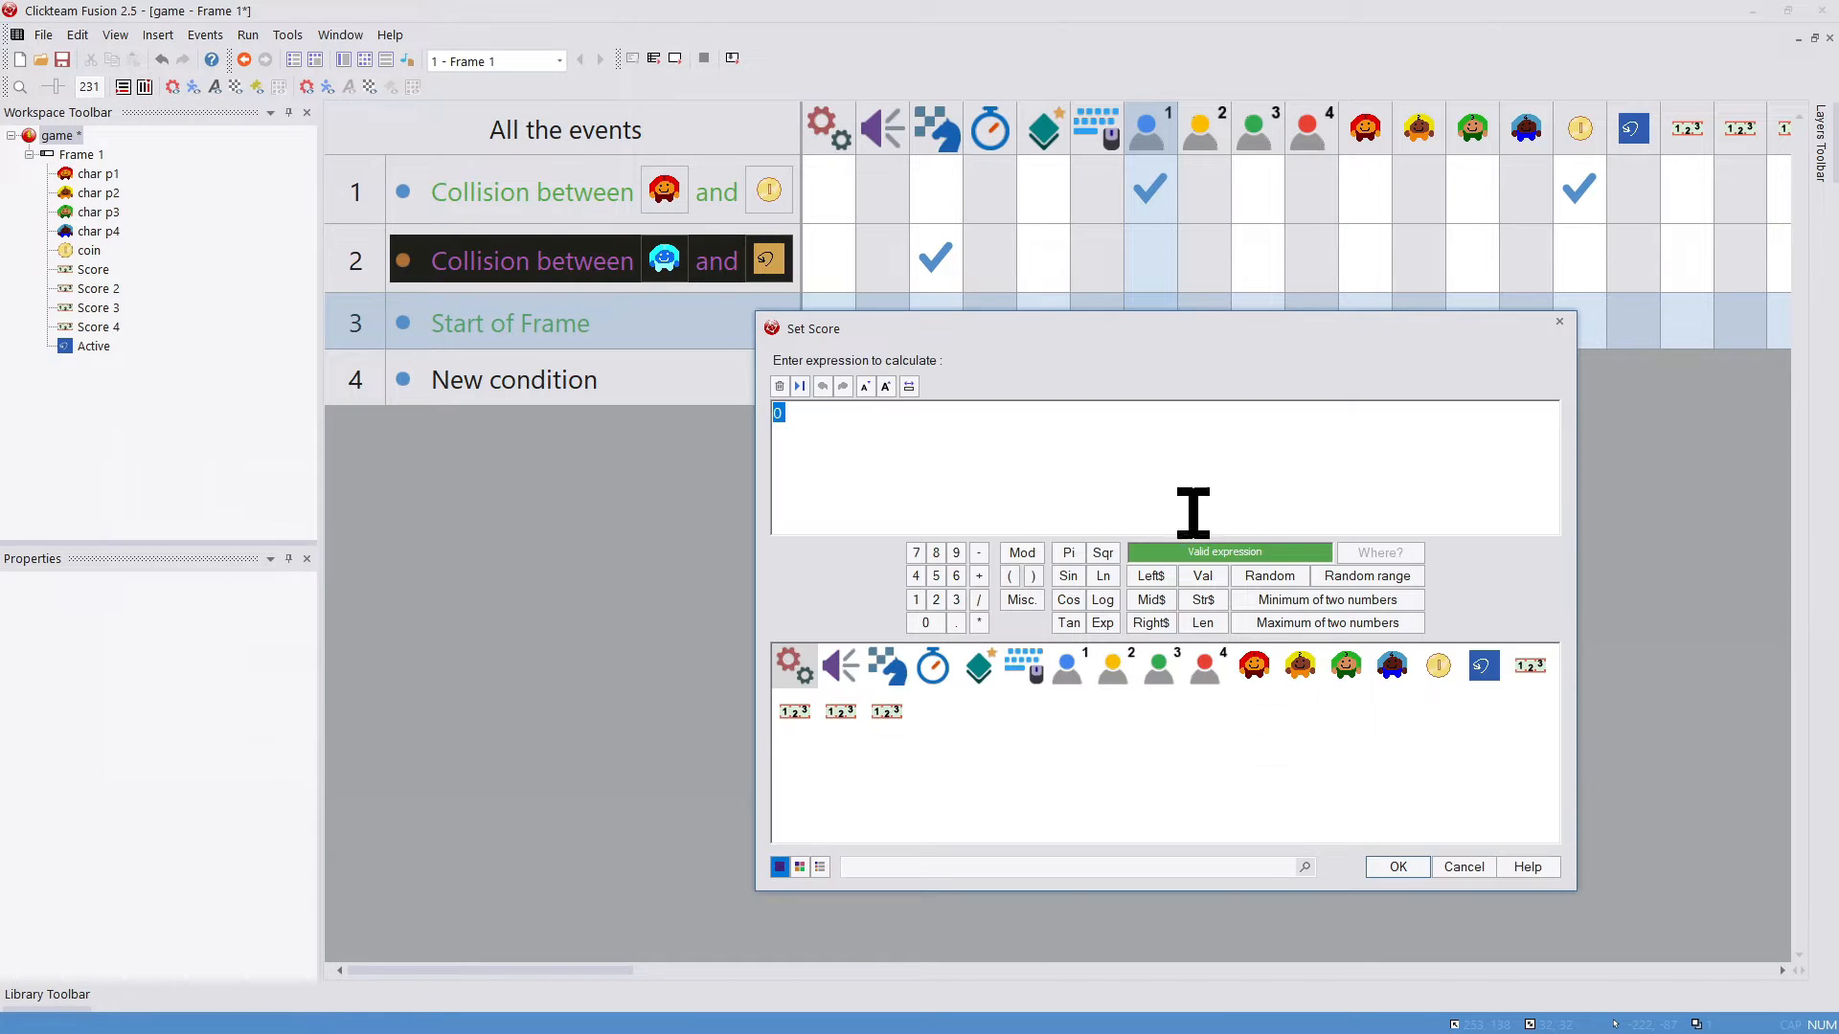
key("Return")
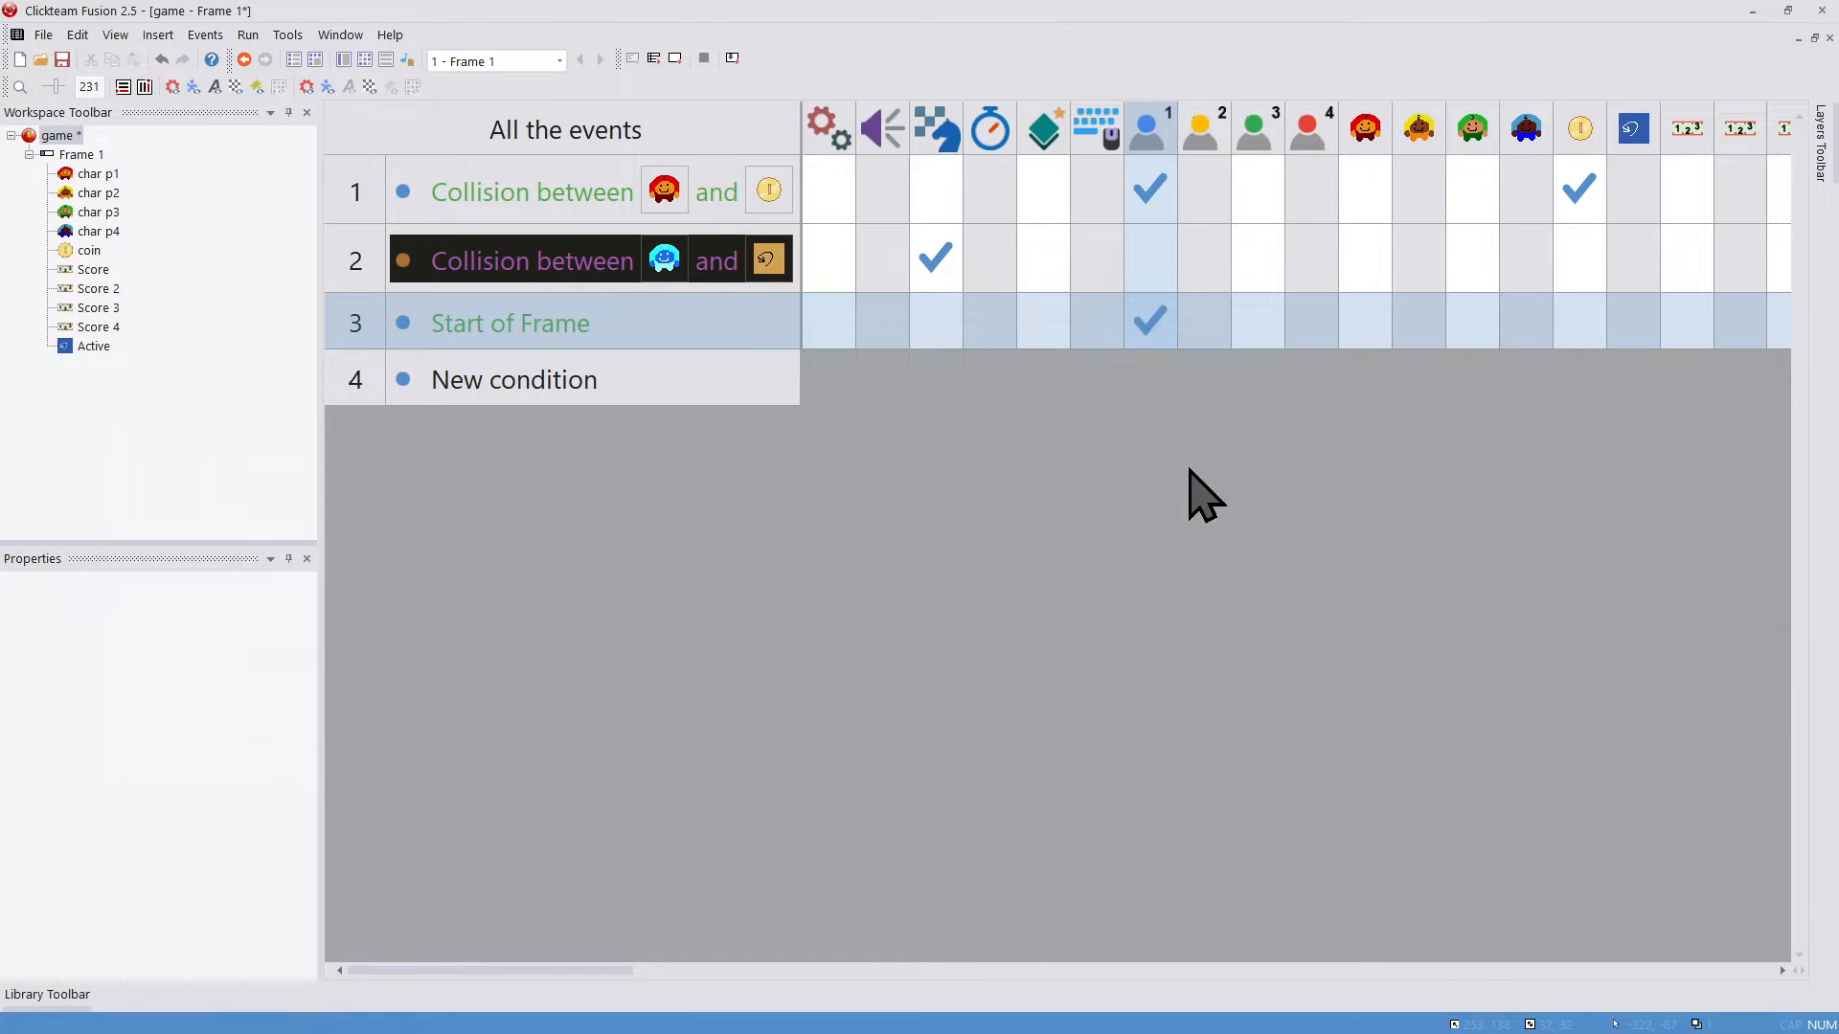
Step: Run the application to test the score reset at the start of the frame, and close the test window
left_click(255, 36)
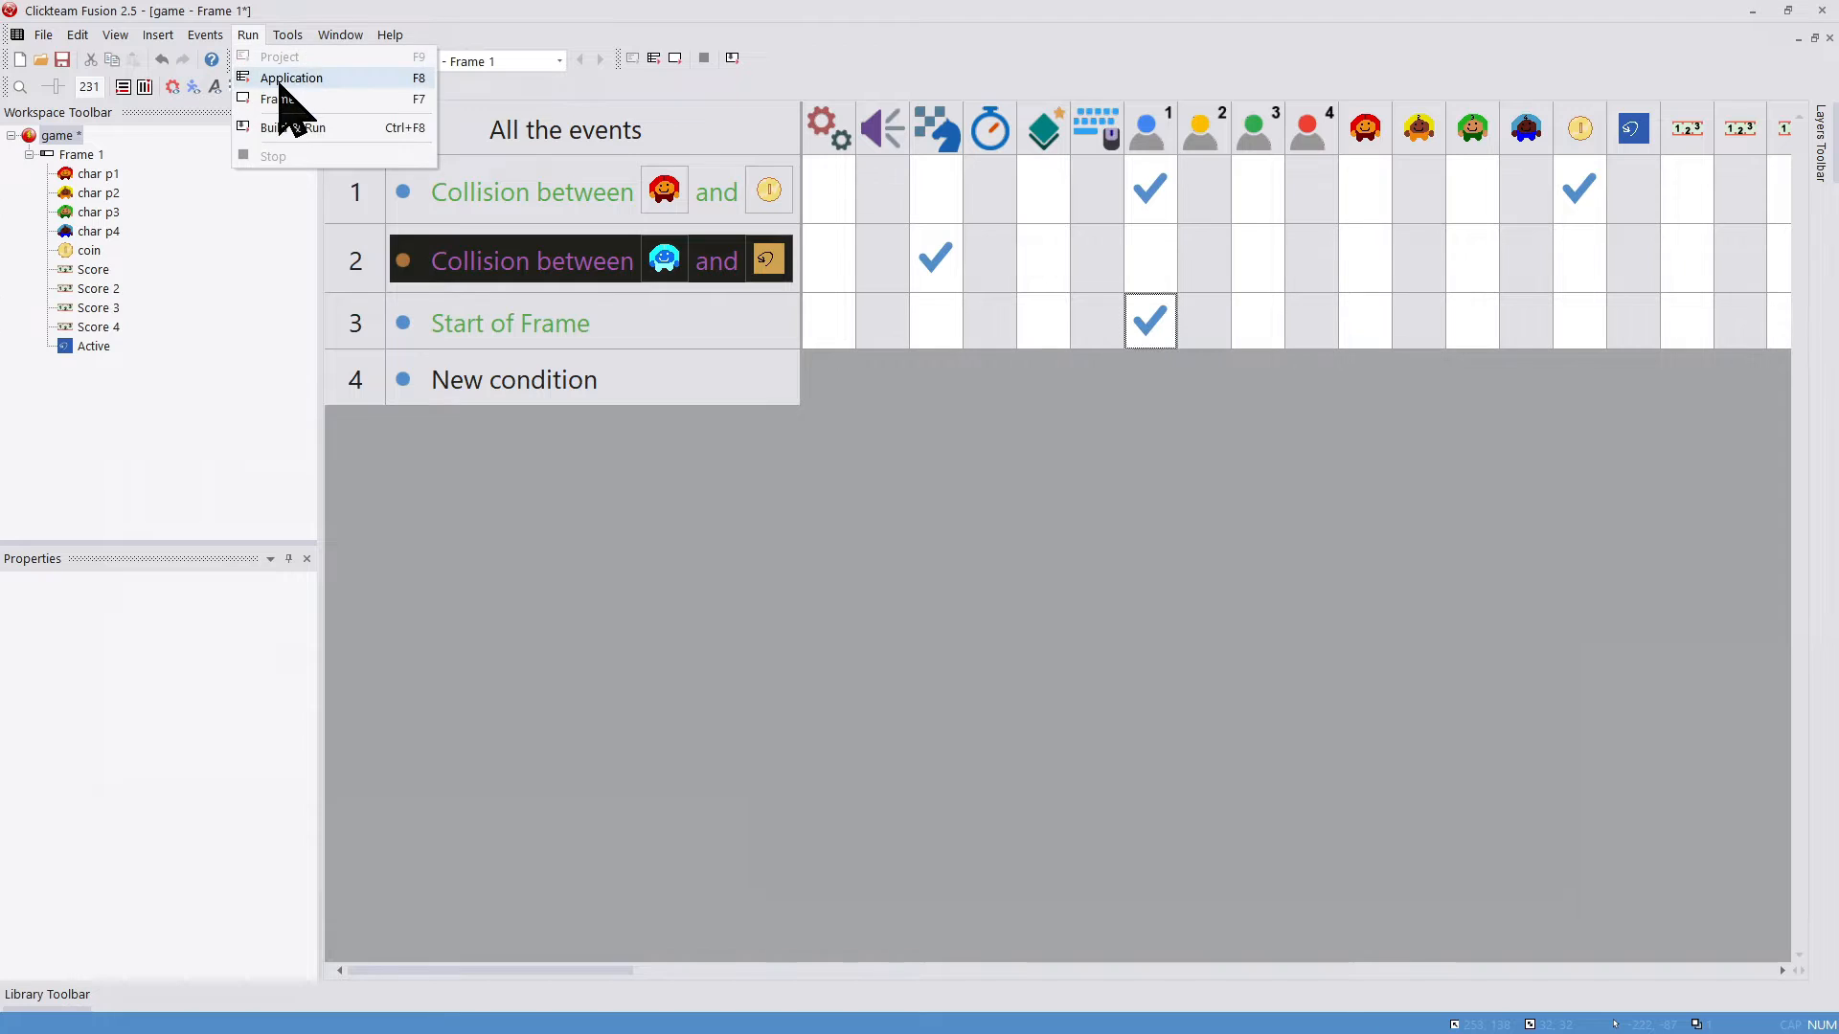
left_click(278, 79)
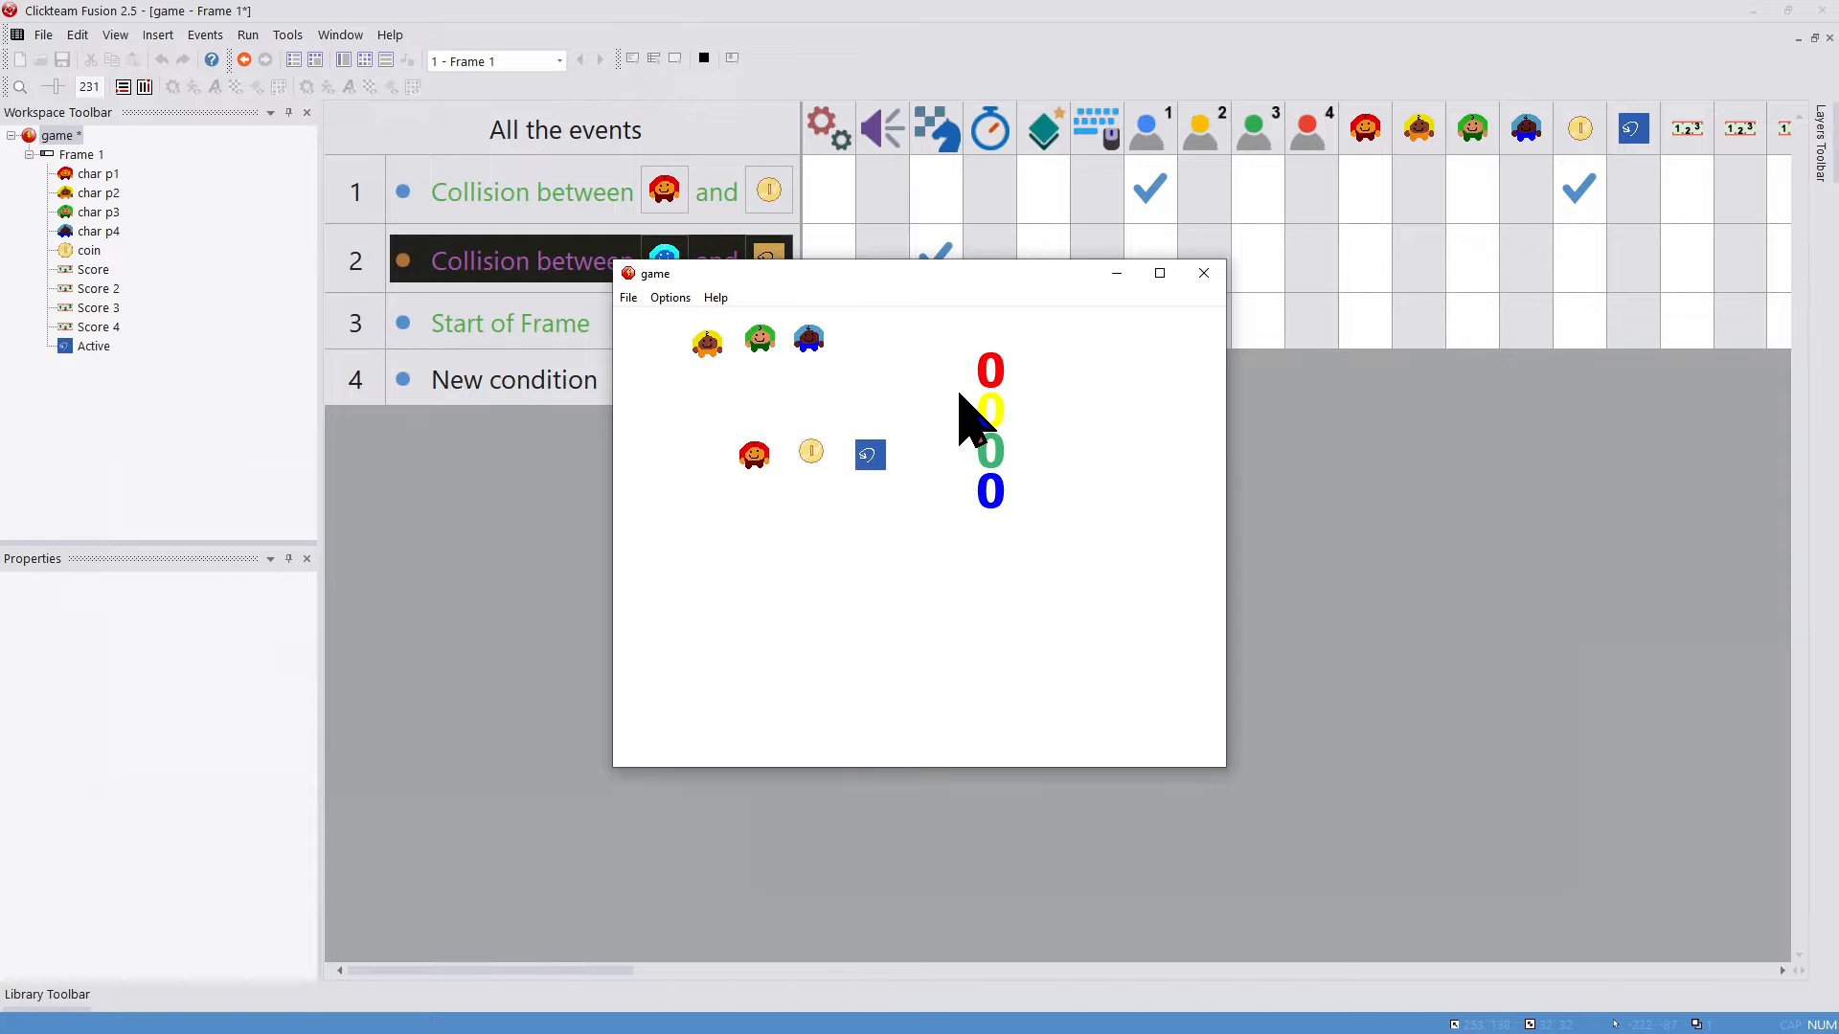
left_click(1205, 276)
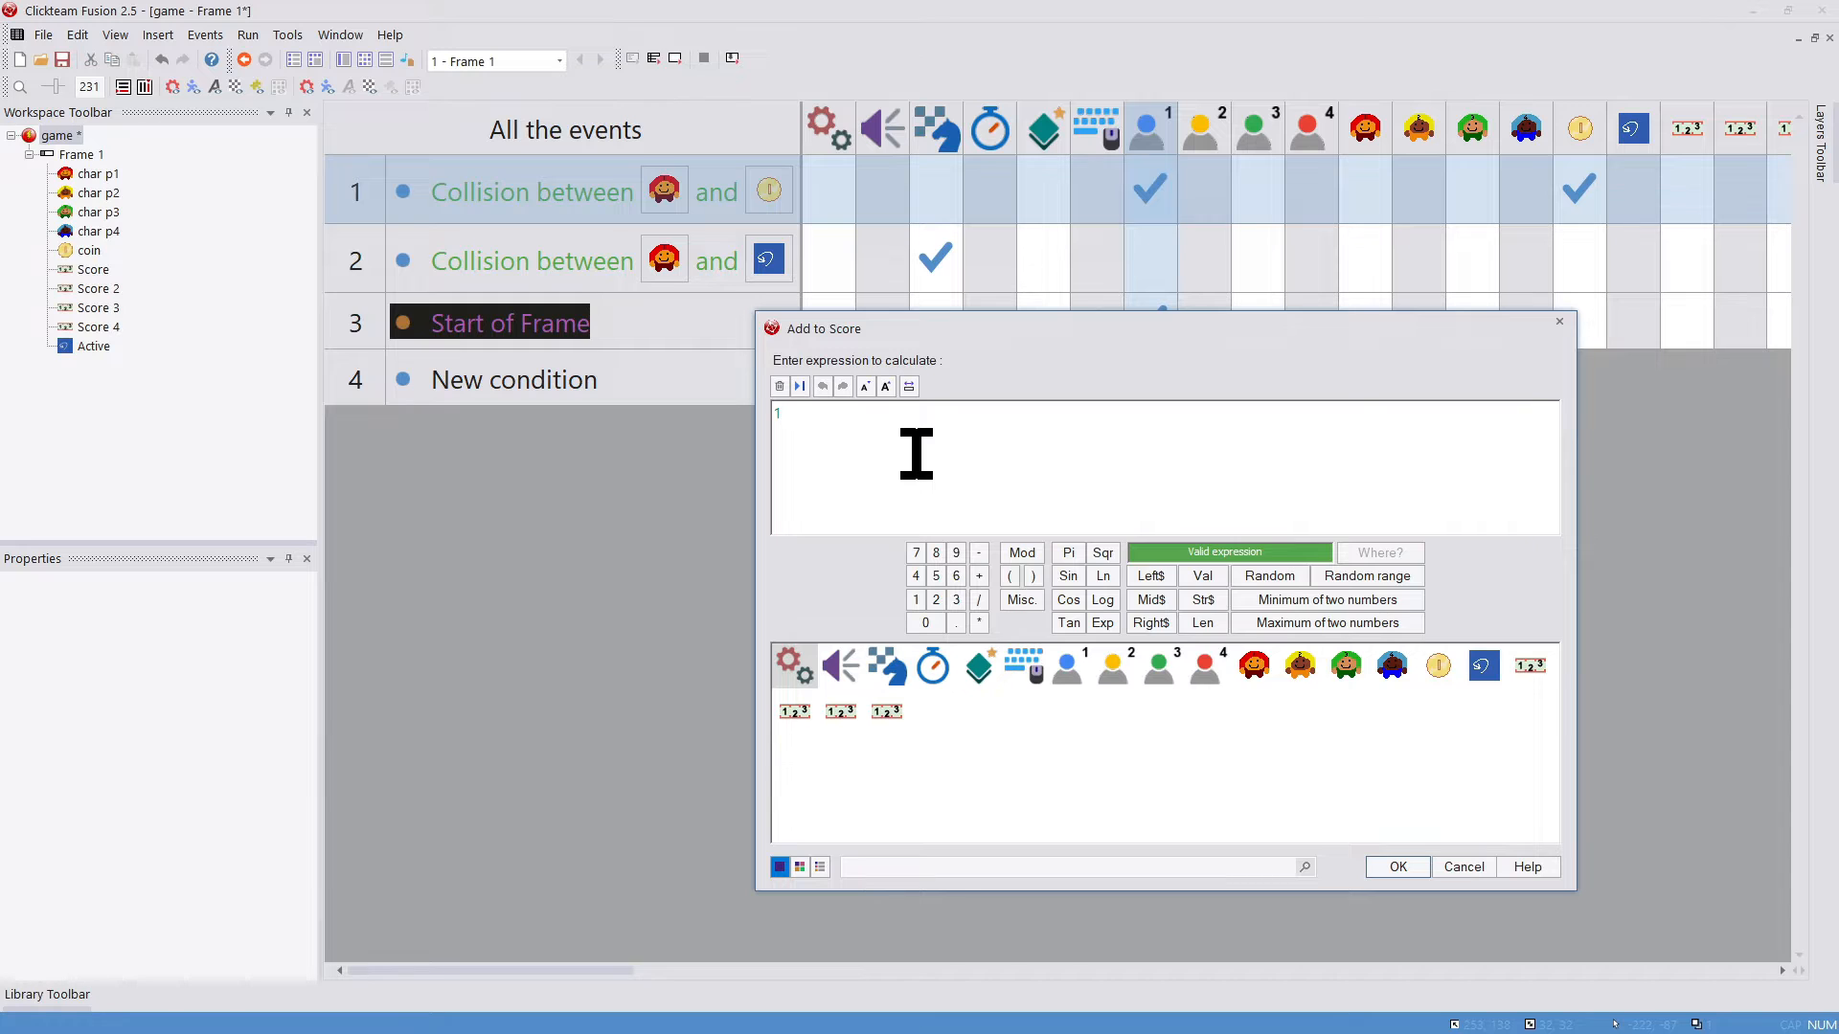
Step: Confirm 1 as the Add to Score value in the coin collision event, test the game, and close its window
key("Return")
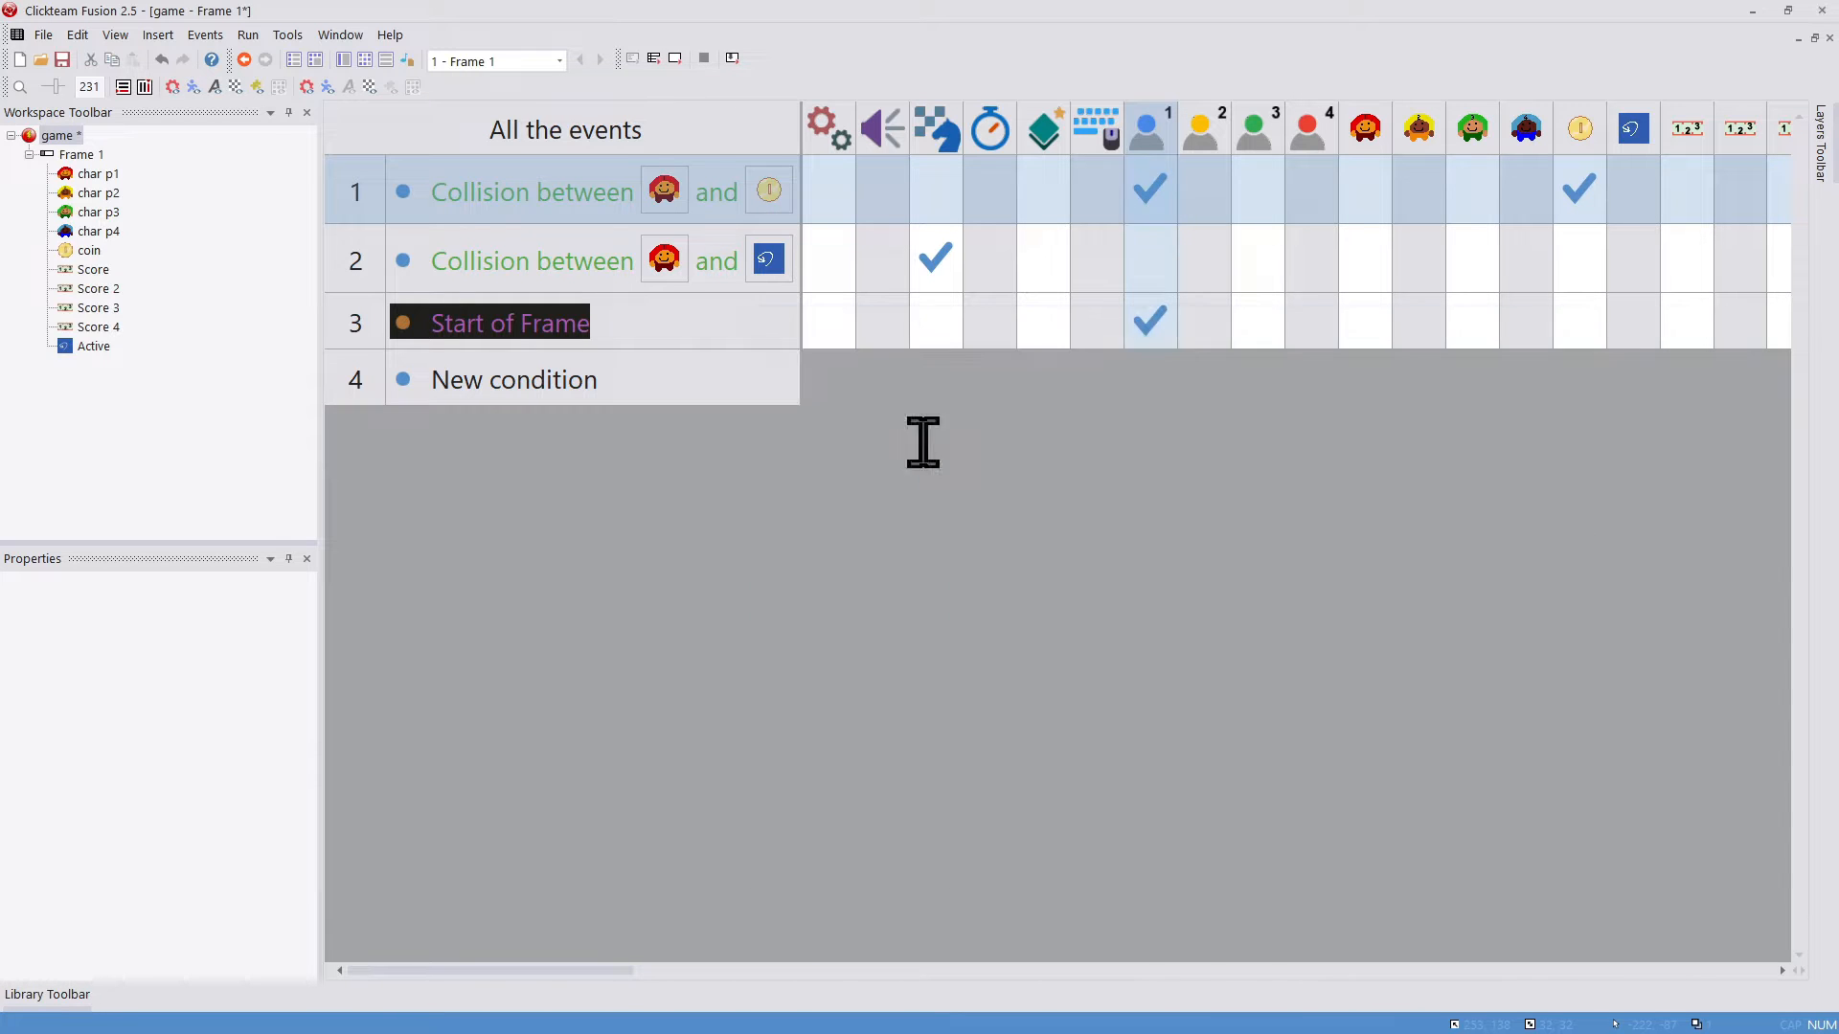
left_click(249, 35)
left_click(287, 90)
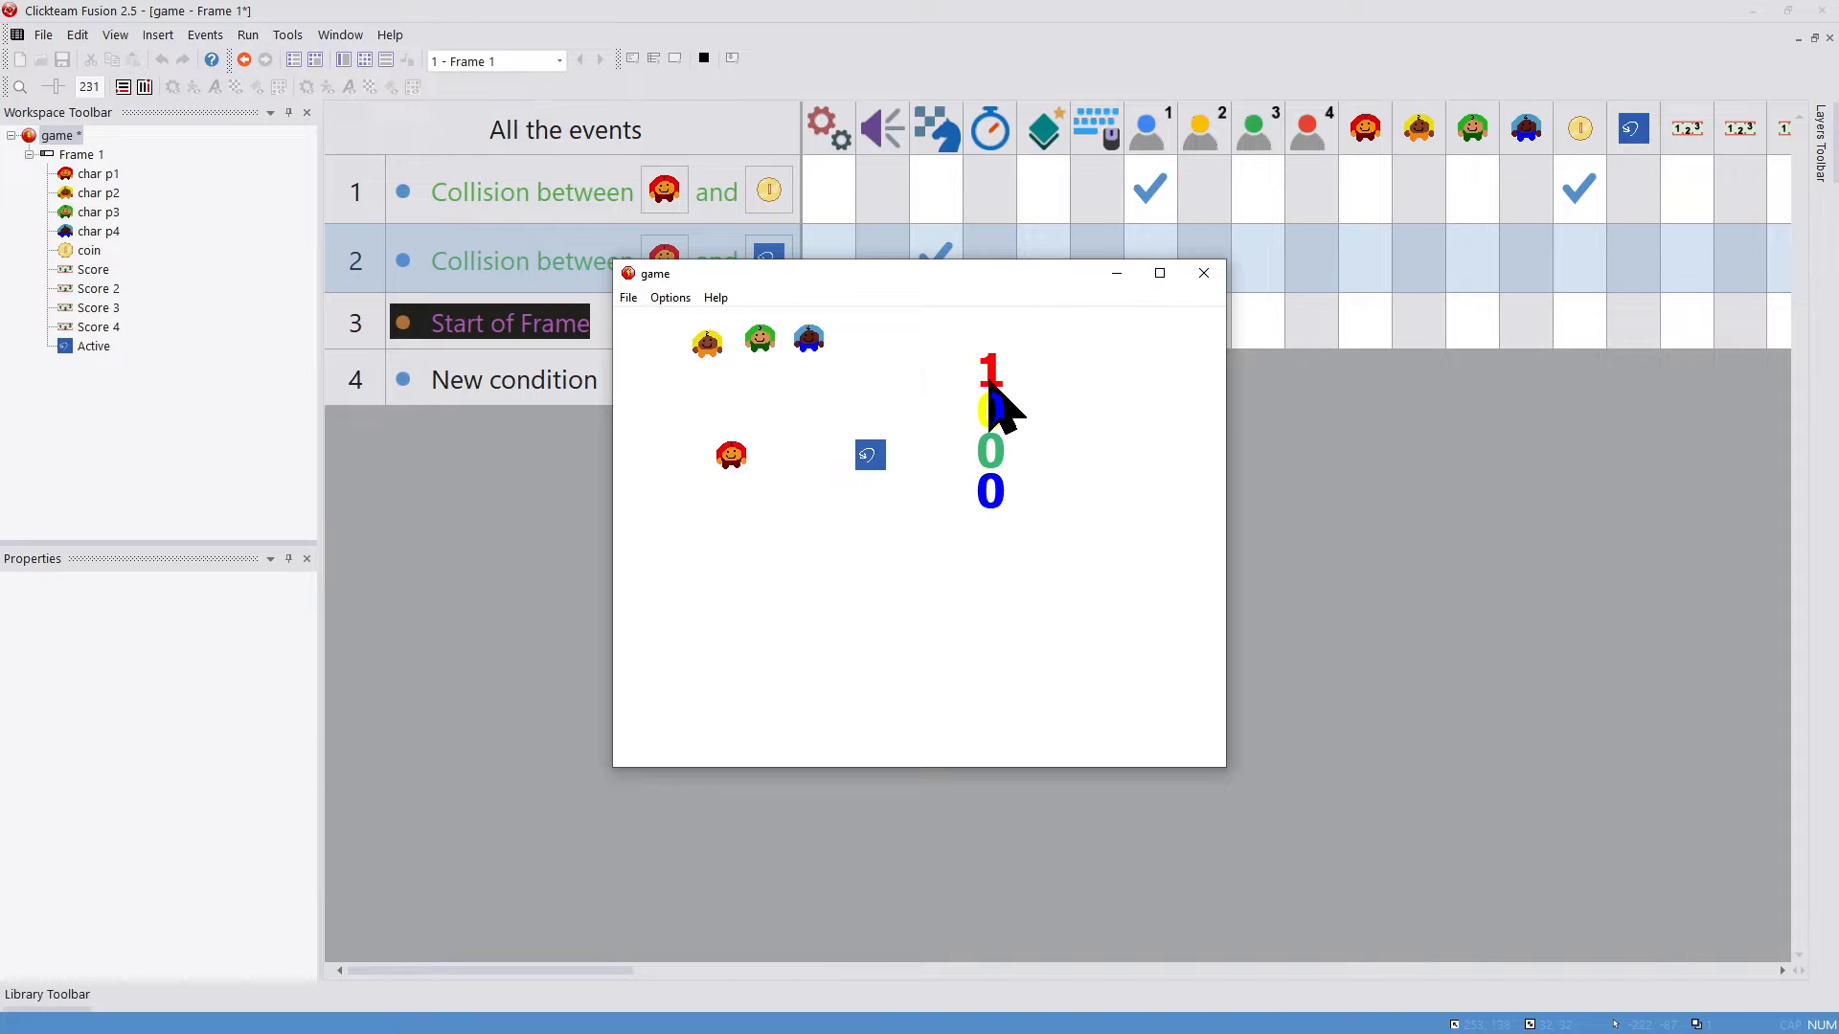
left_click(1203, 275)
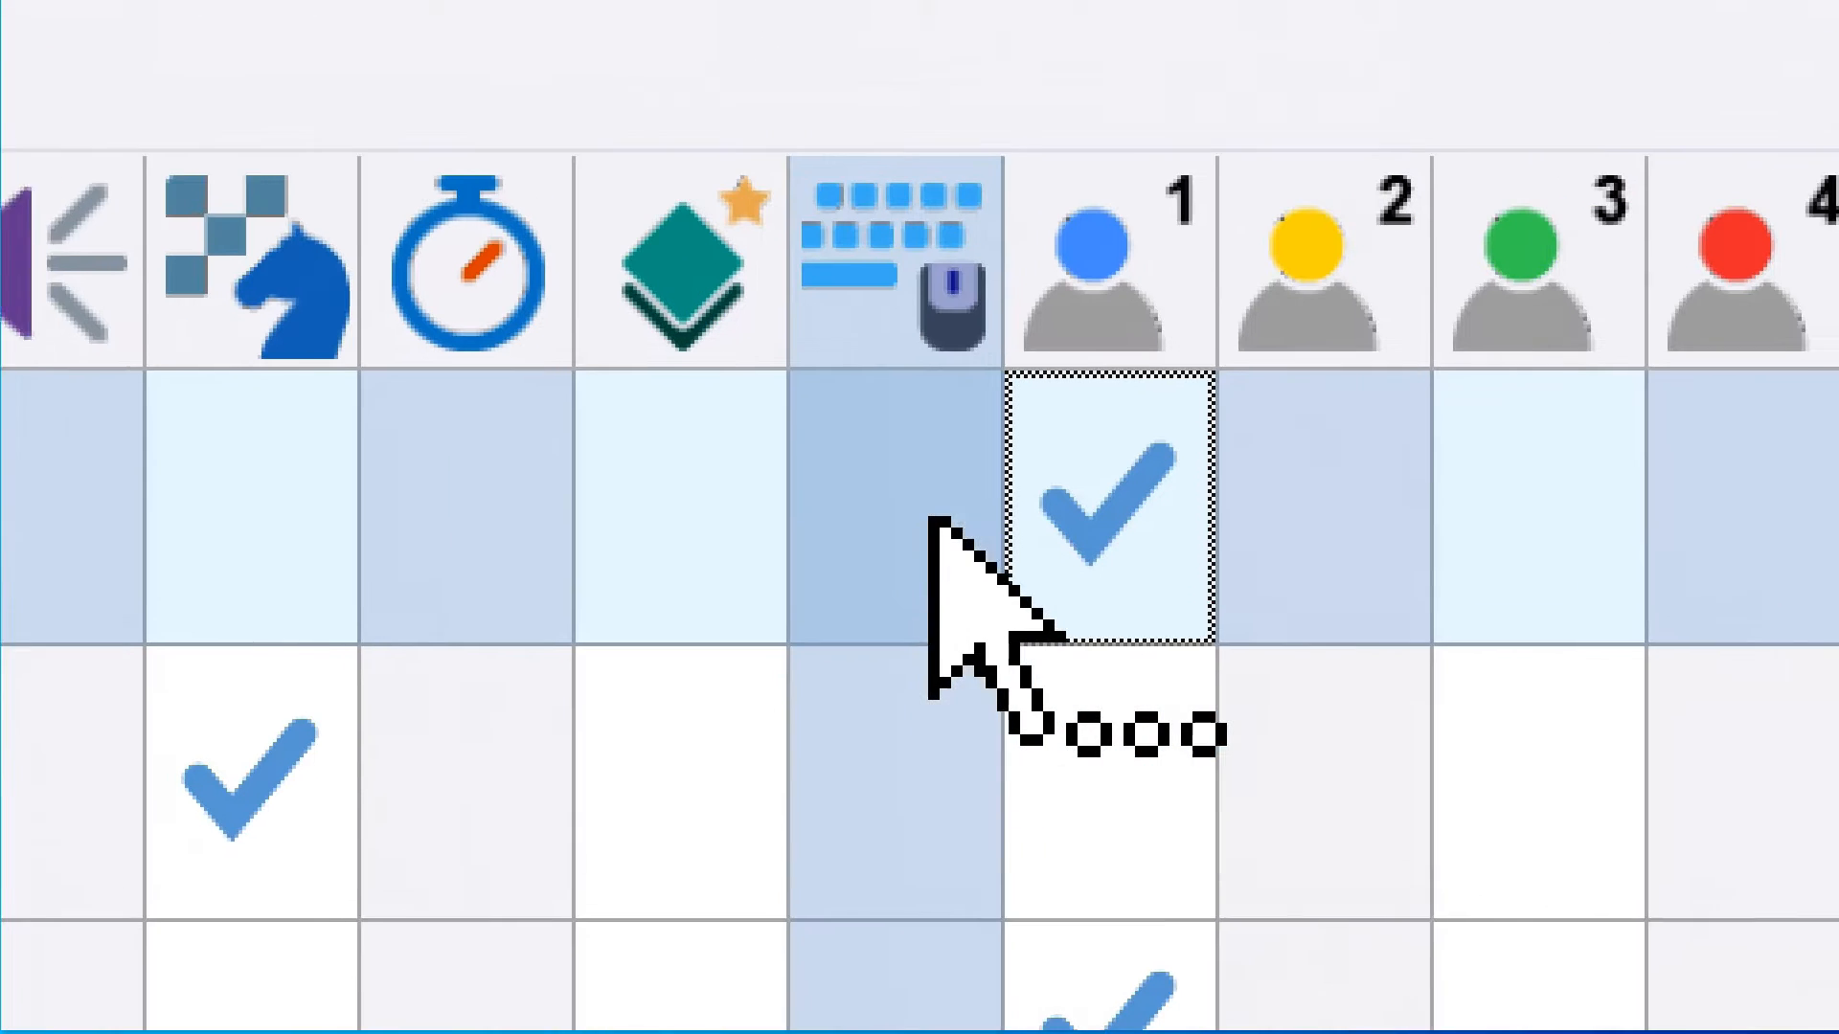
Step: Enter -2 as Player 1's score expression in the coin collision event and run the application
right_click(1139, 190)
left_click(933, 579)
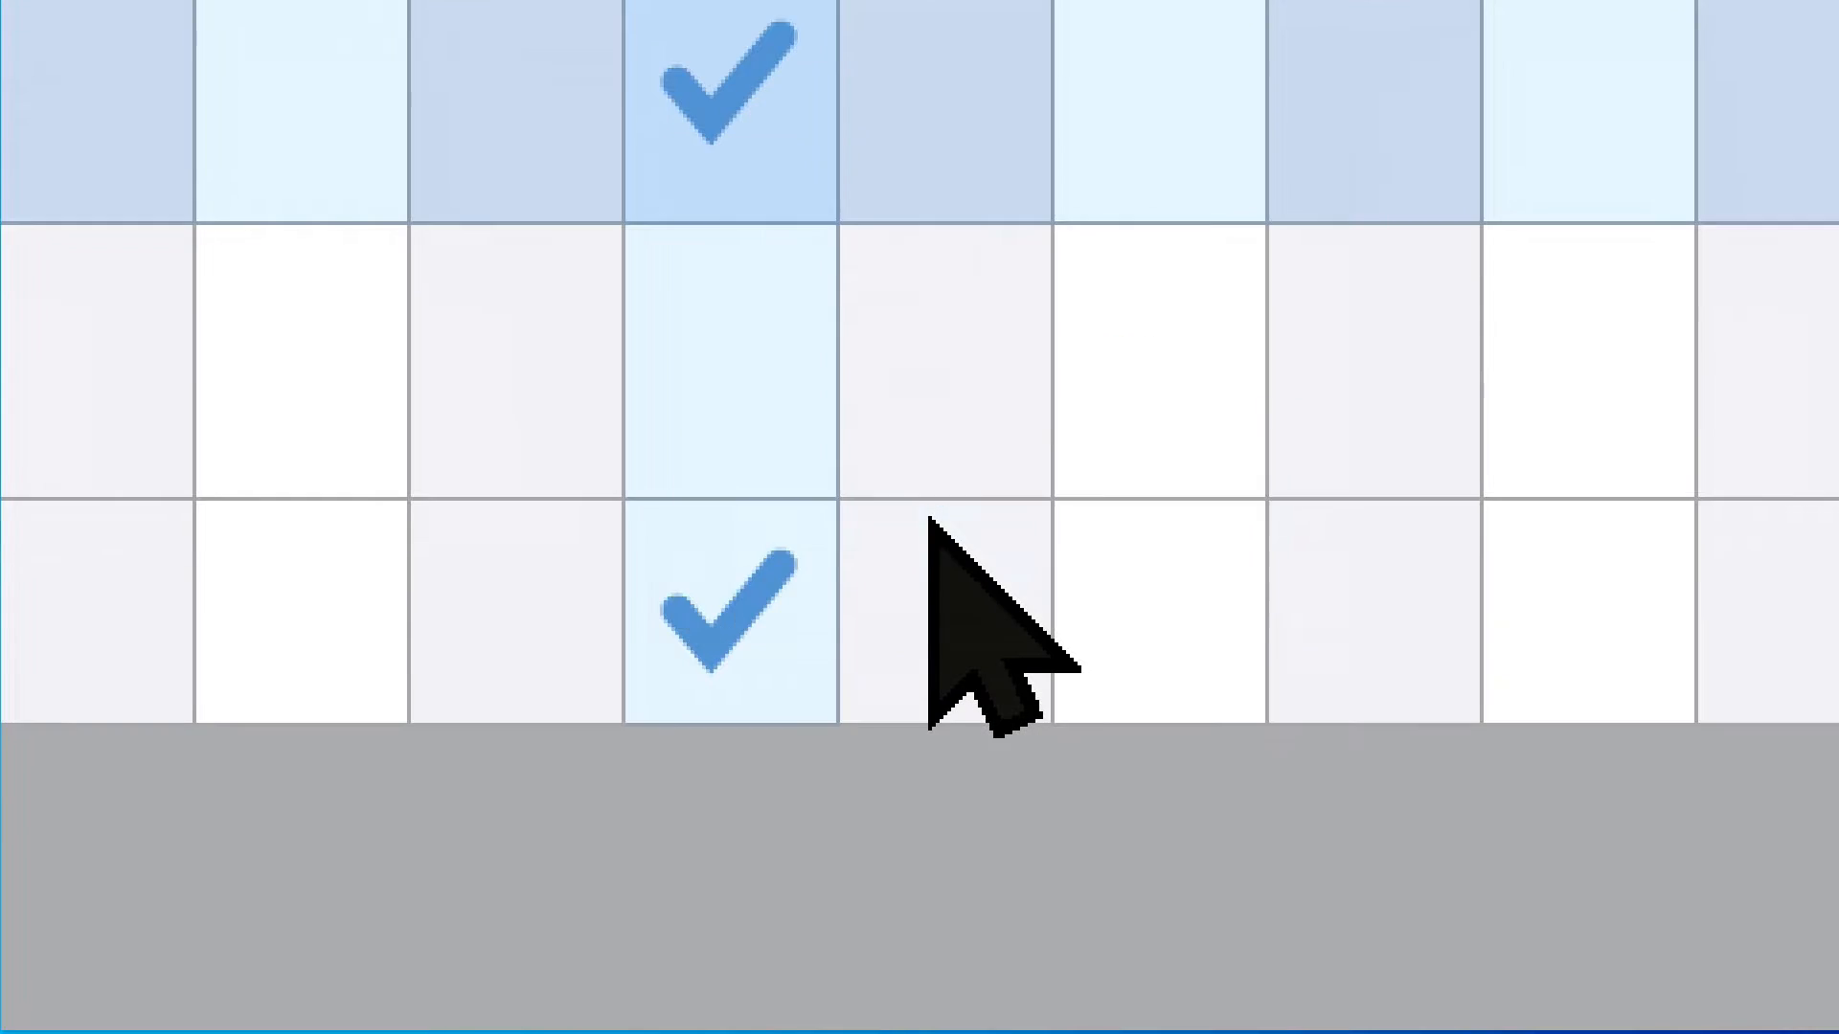
type("-2")
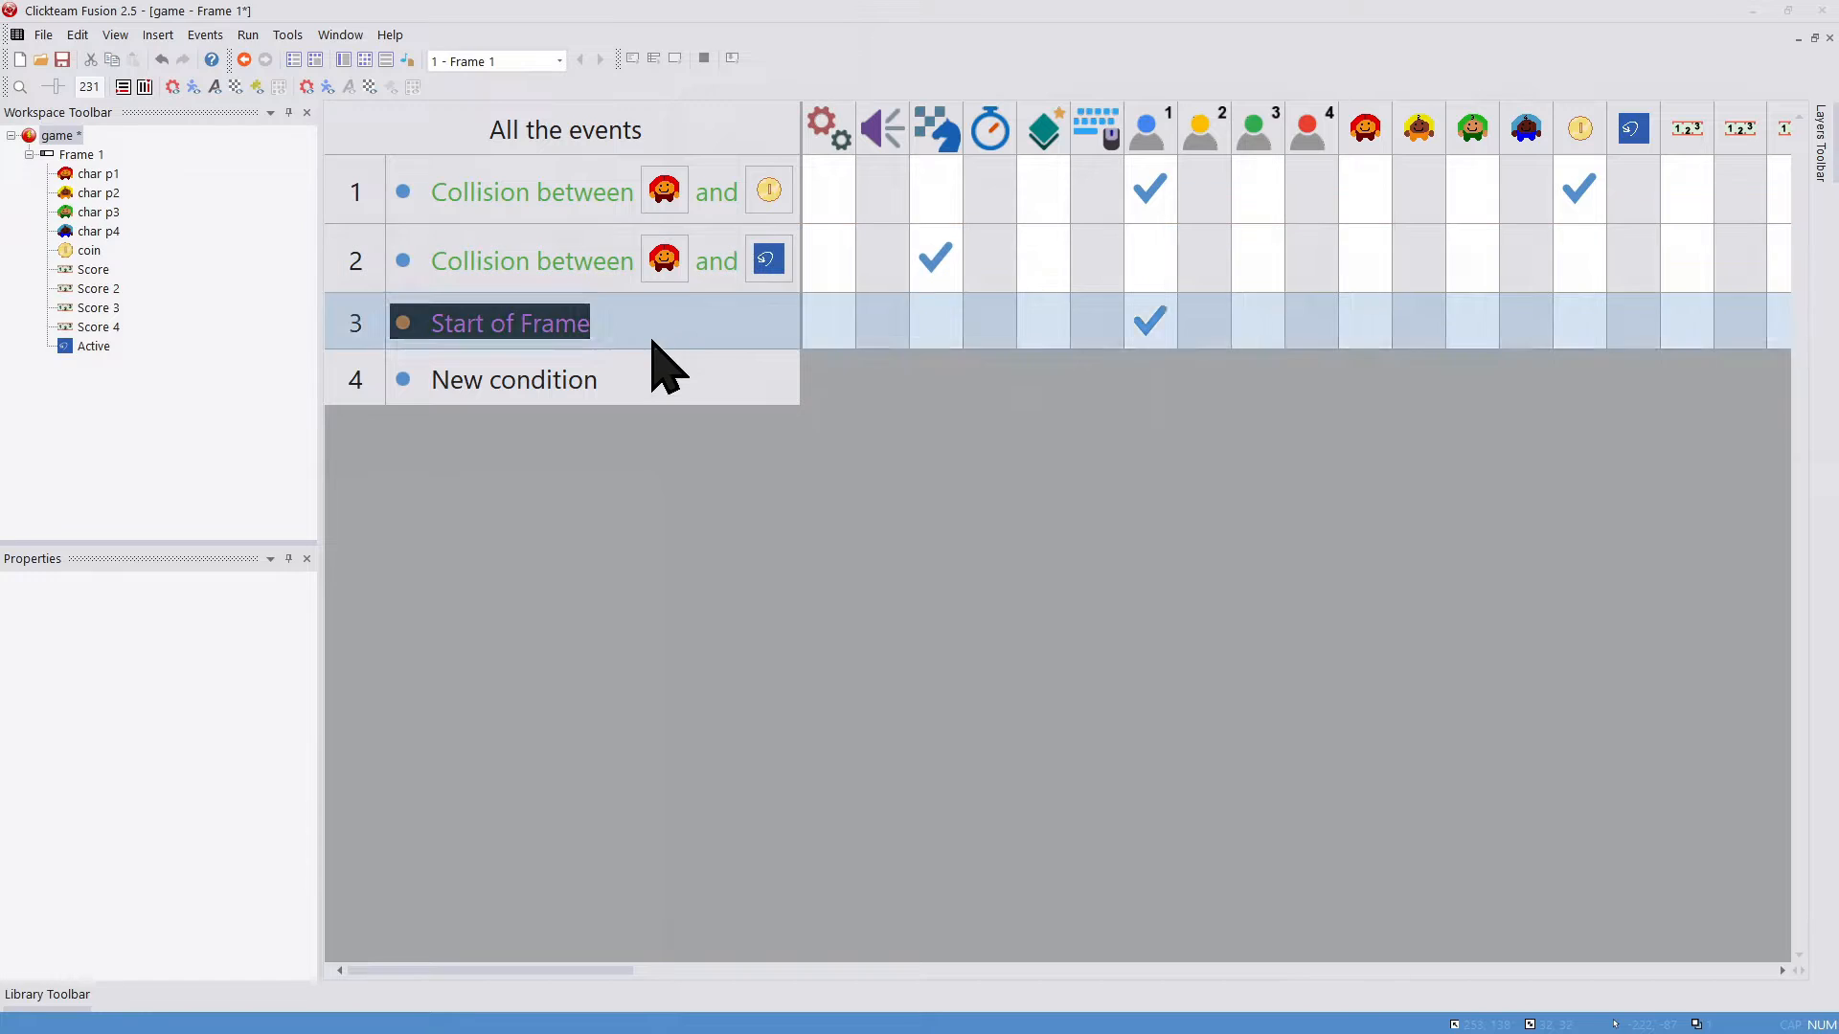
key("F8")
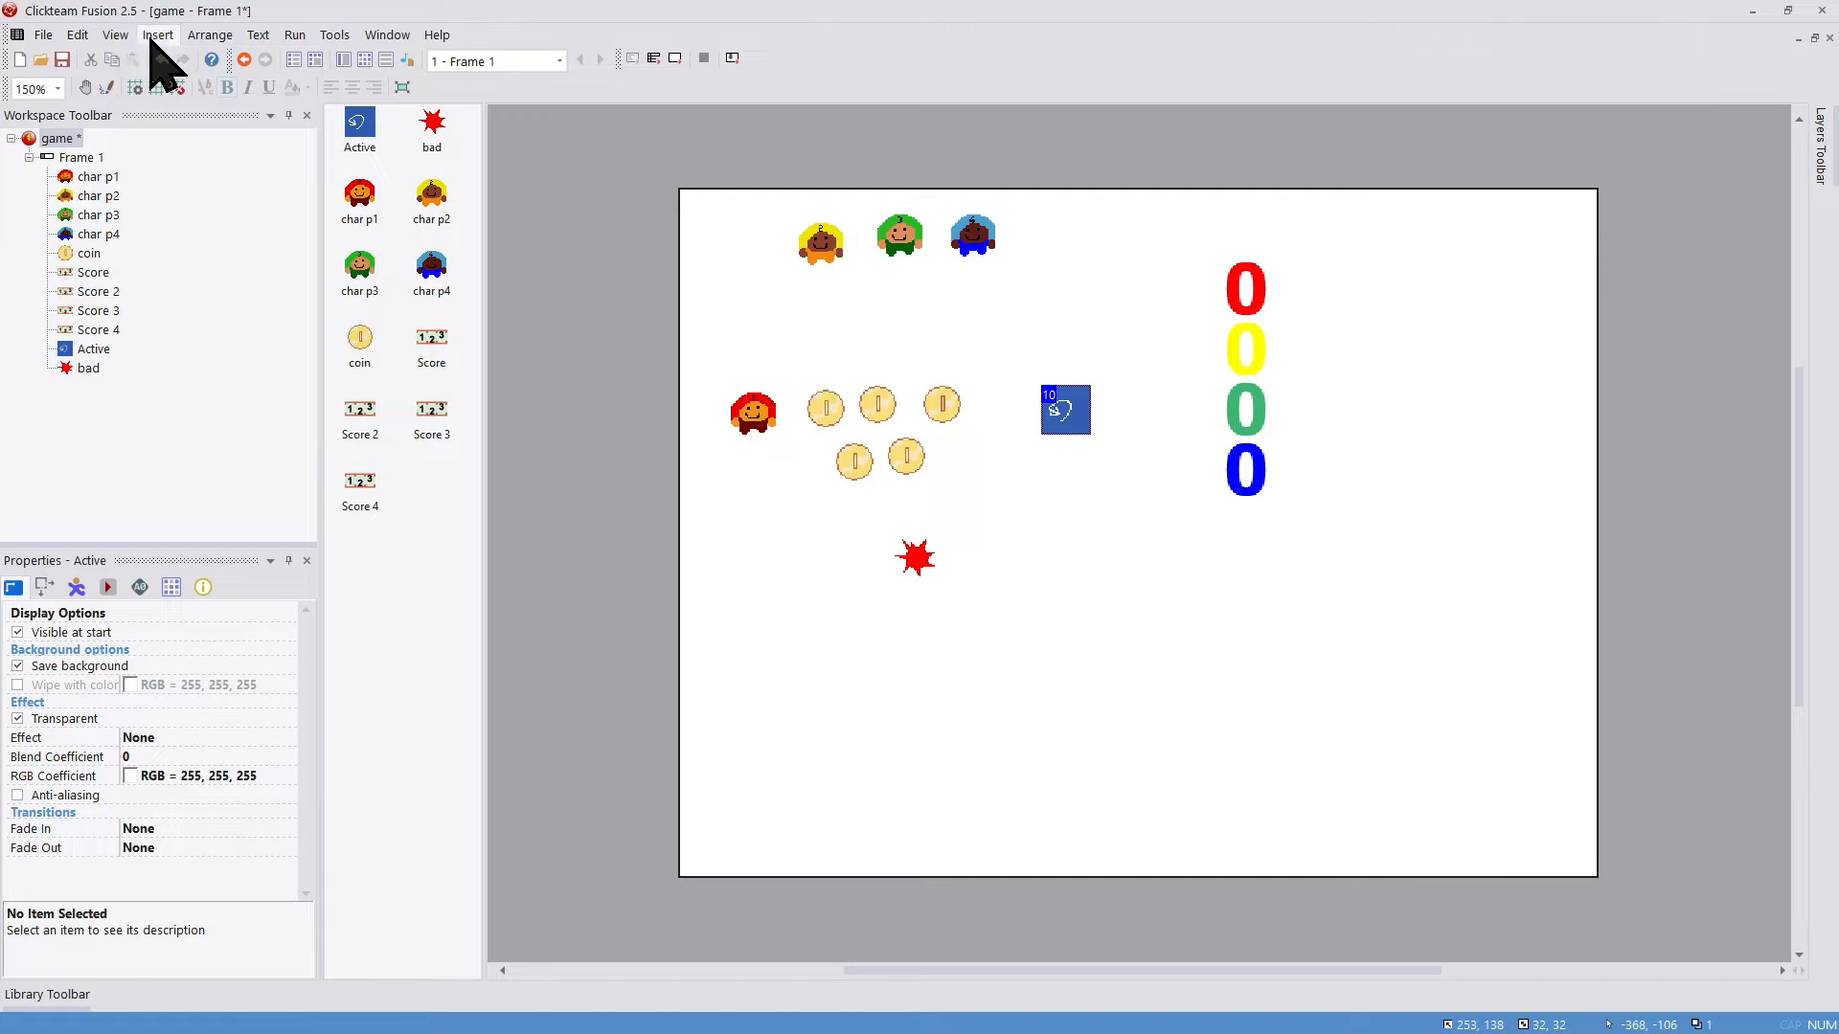
Step: Add an action subtracting 1 from Player 1's number of lives to the collision event between char p1 and bad
left_click(157, 36)
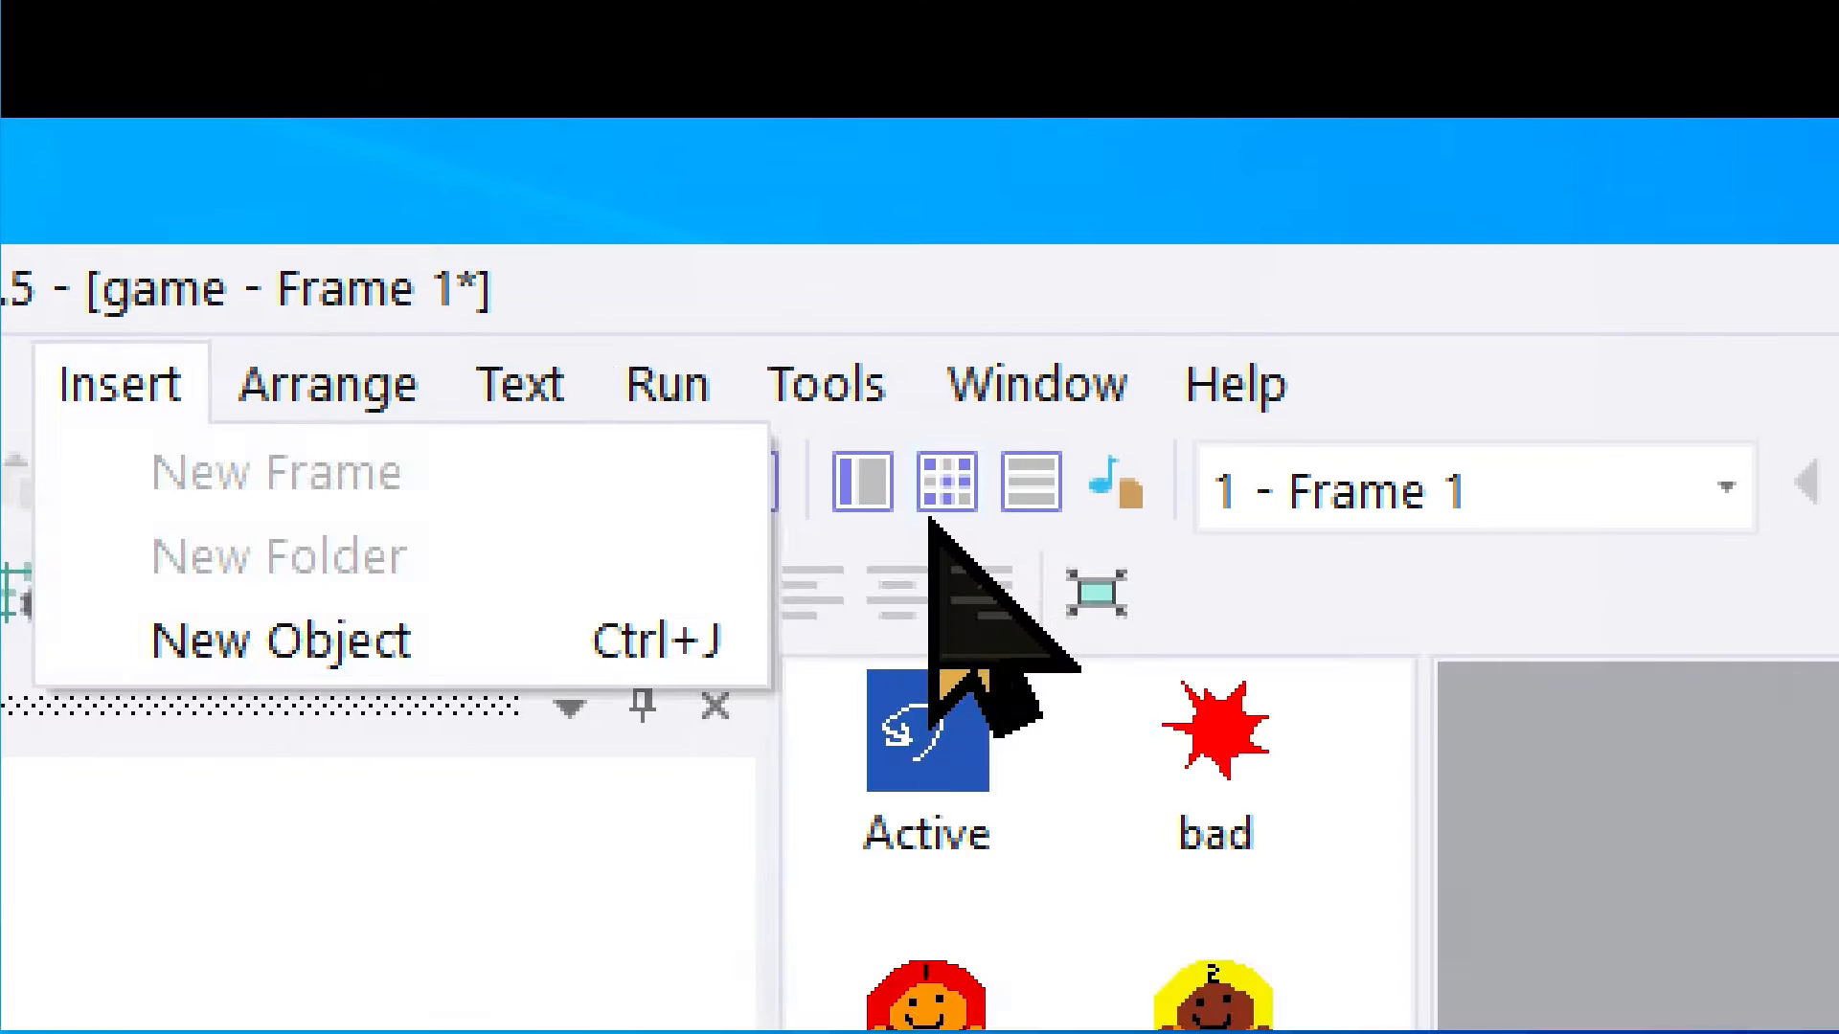
left_click(366, 62)
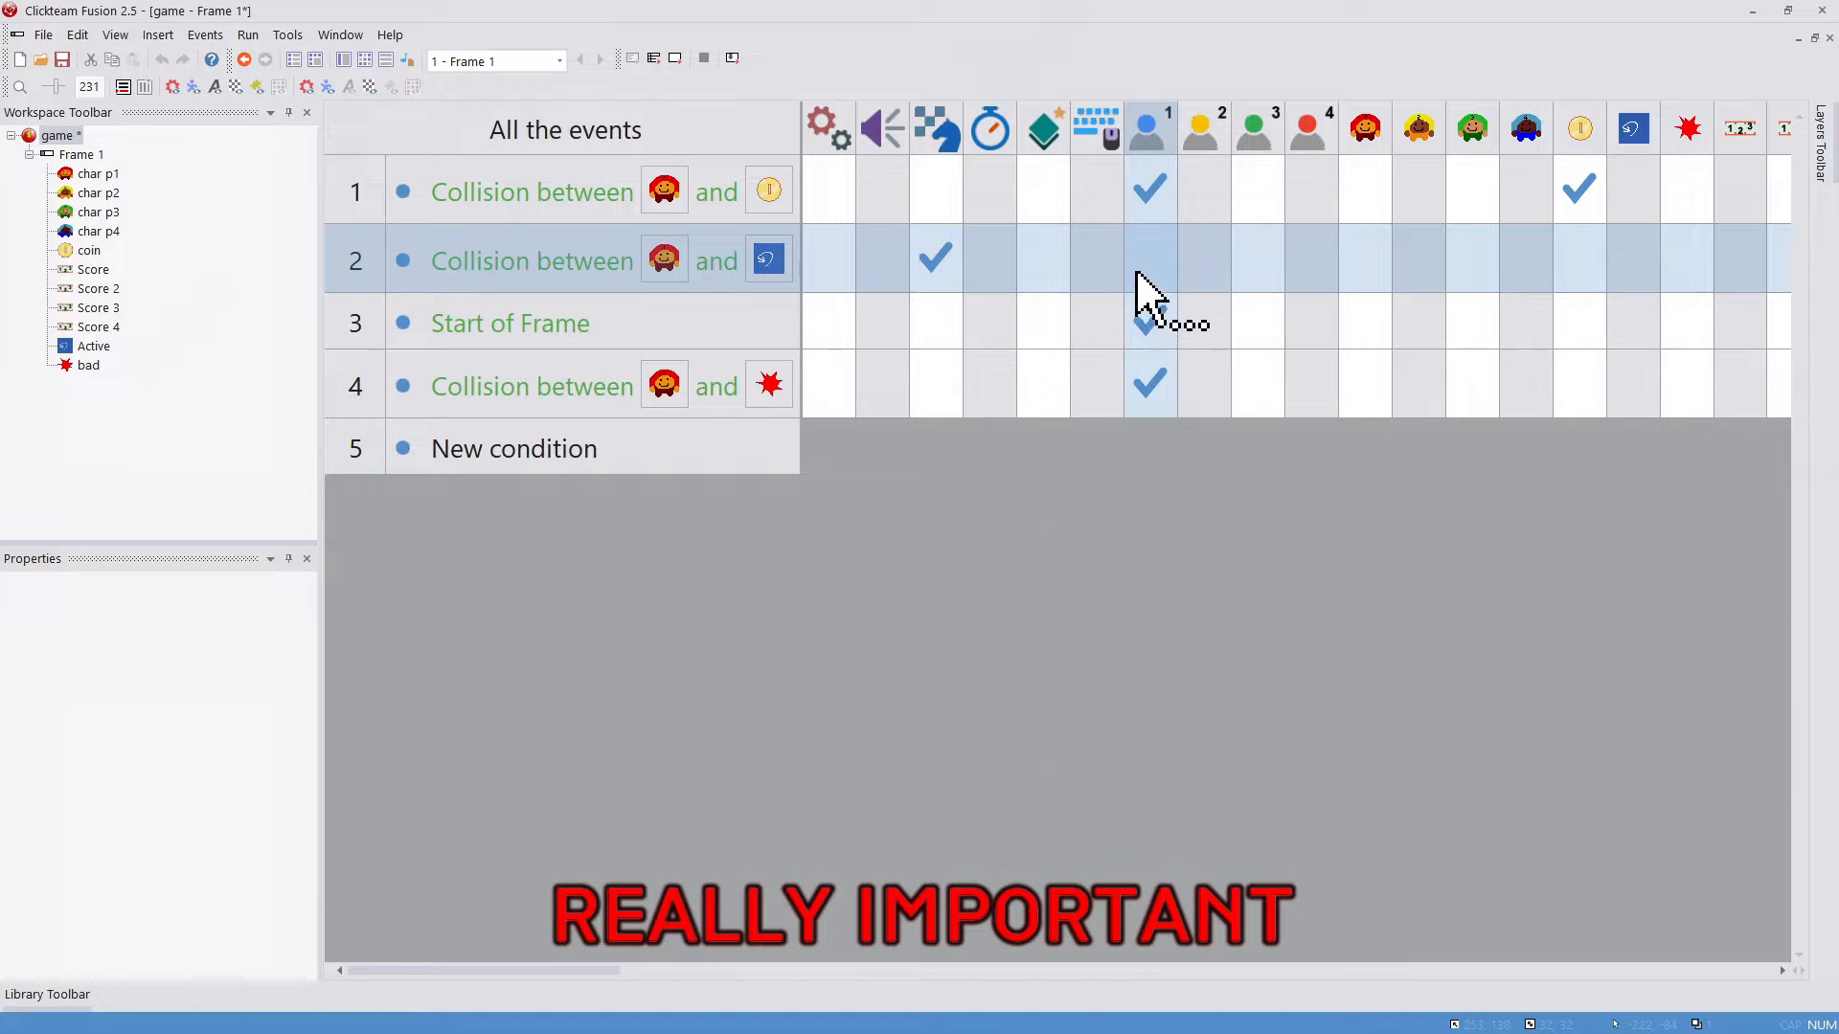
right_click(1086, 758)
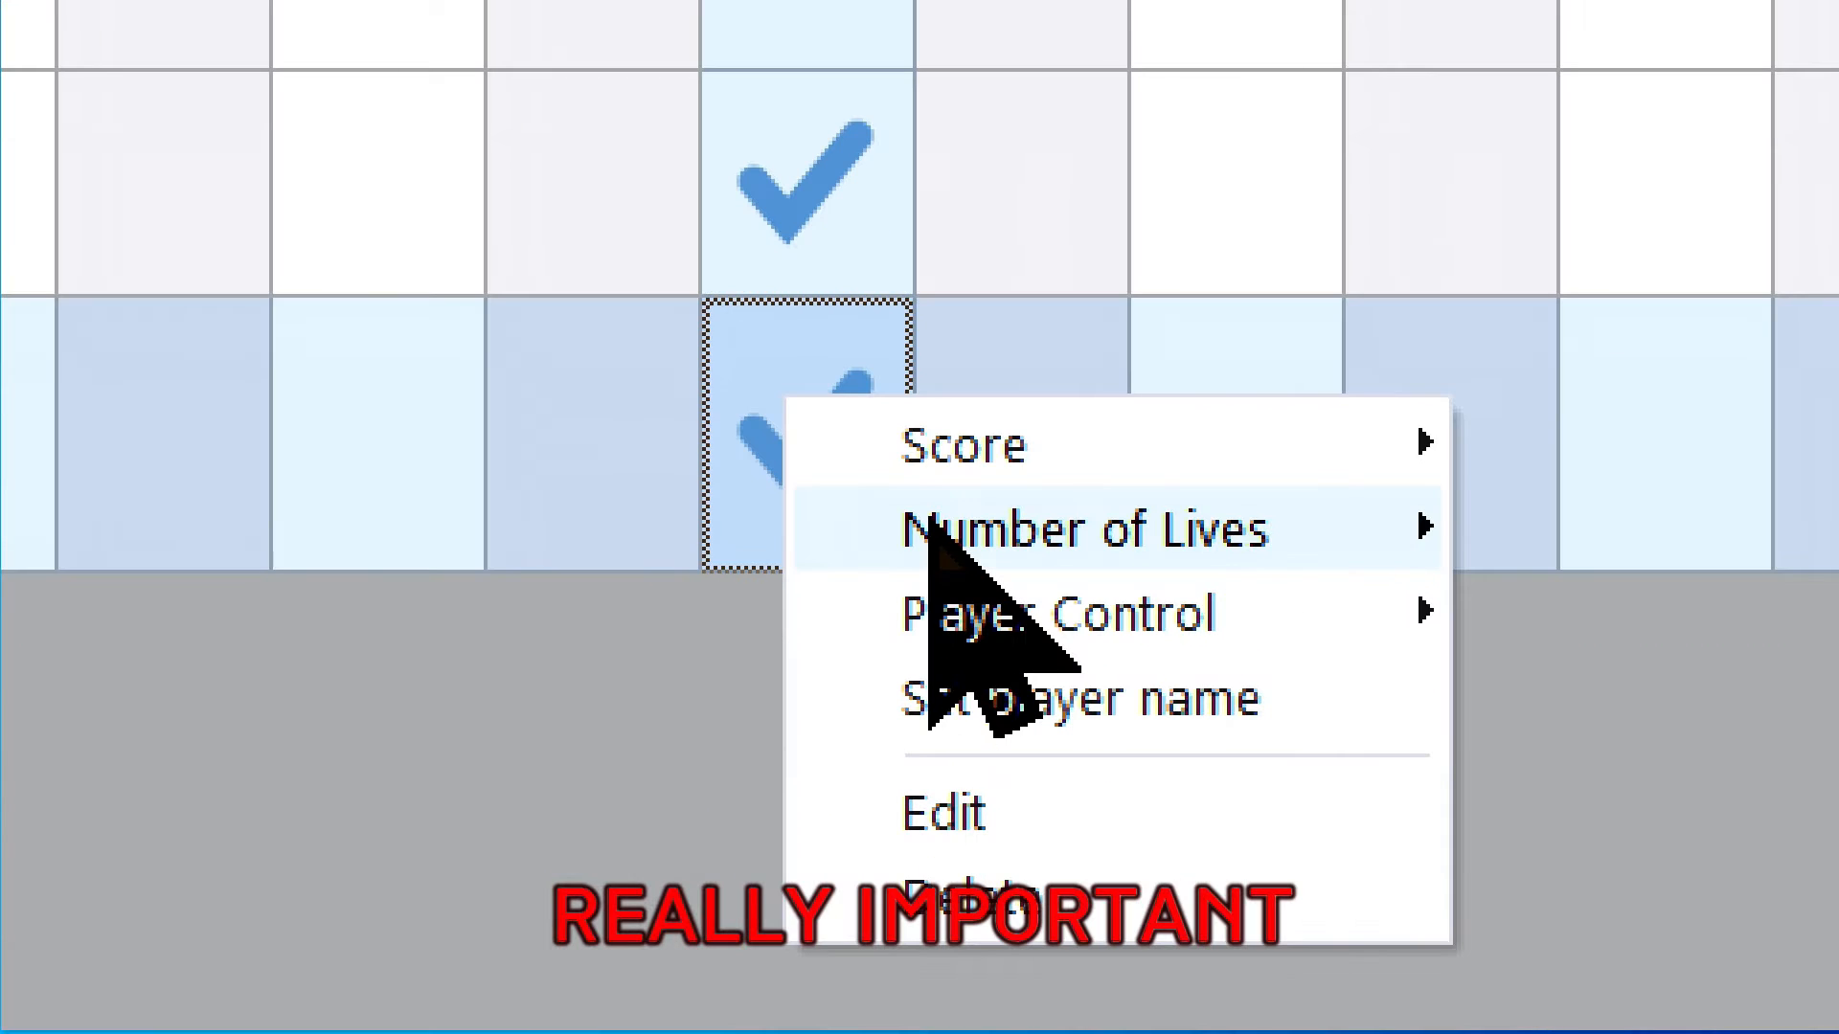
mouse_move(1183, 407)
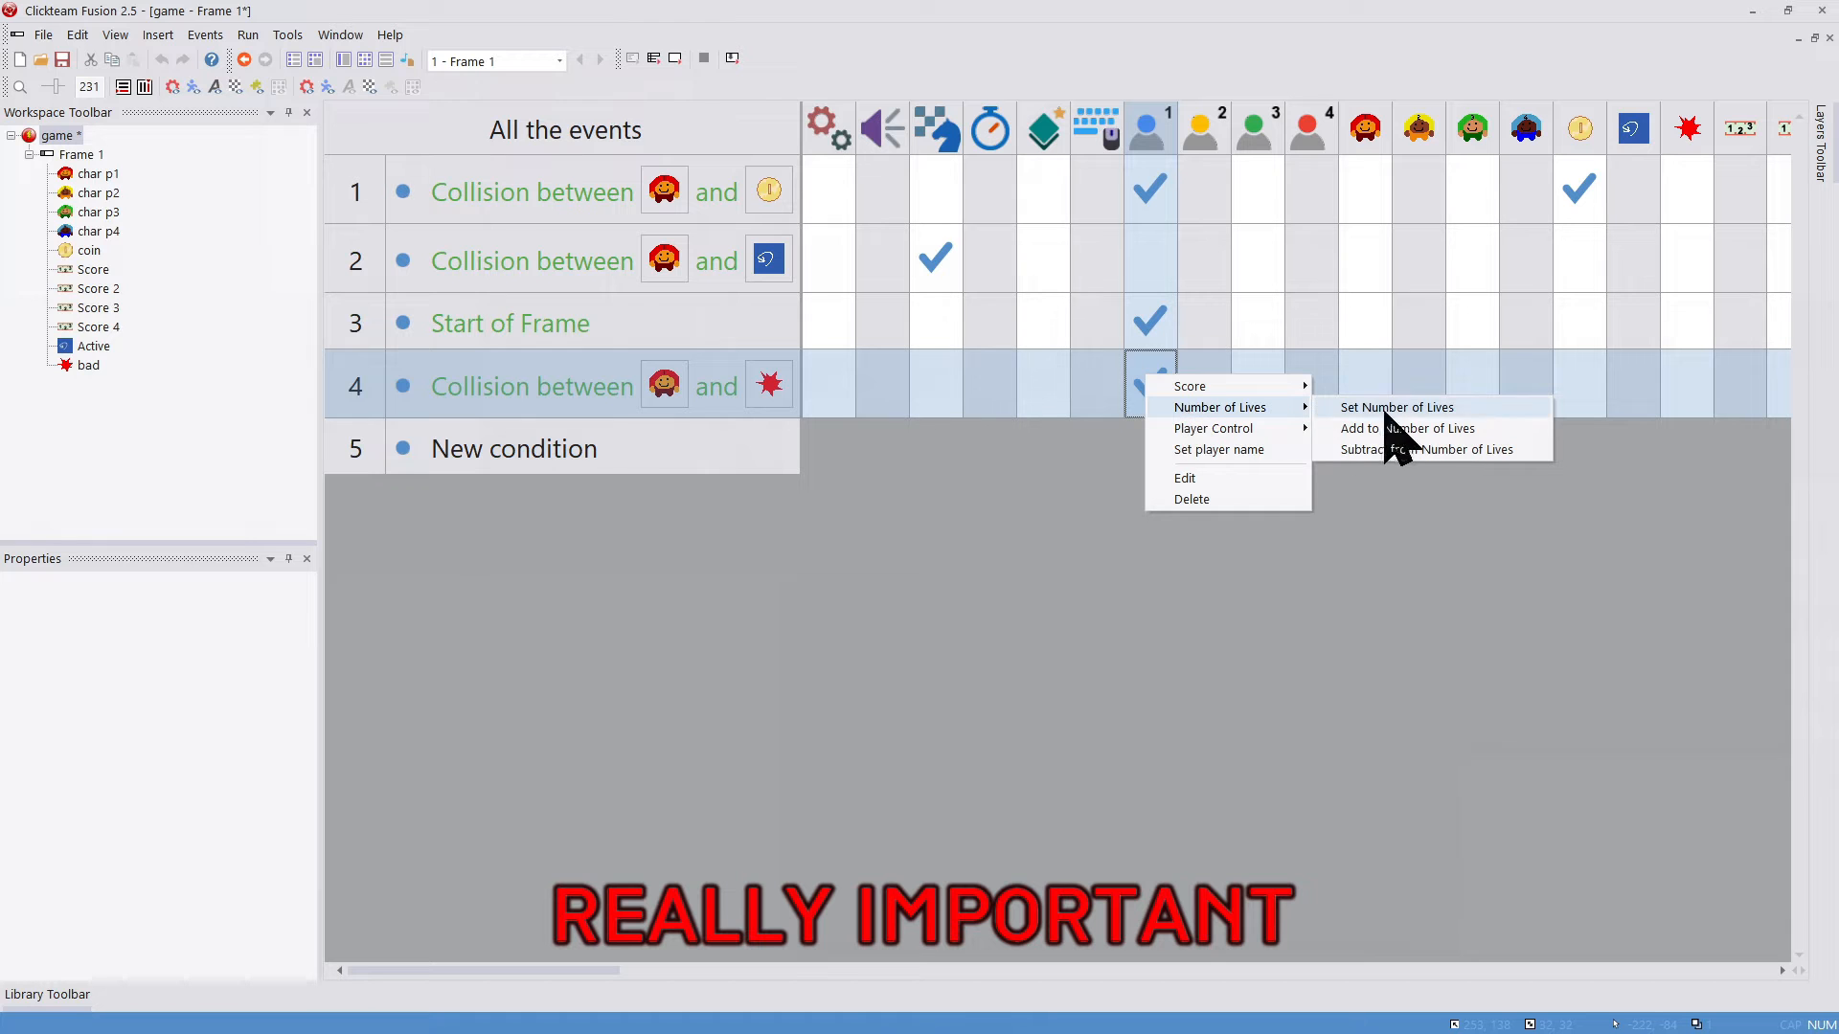
left_click(1410, 449)
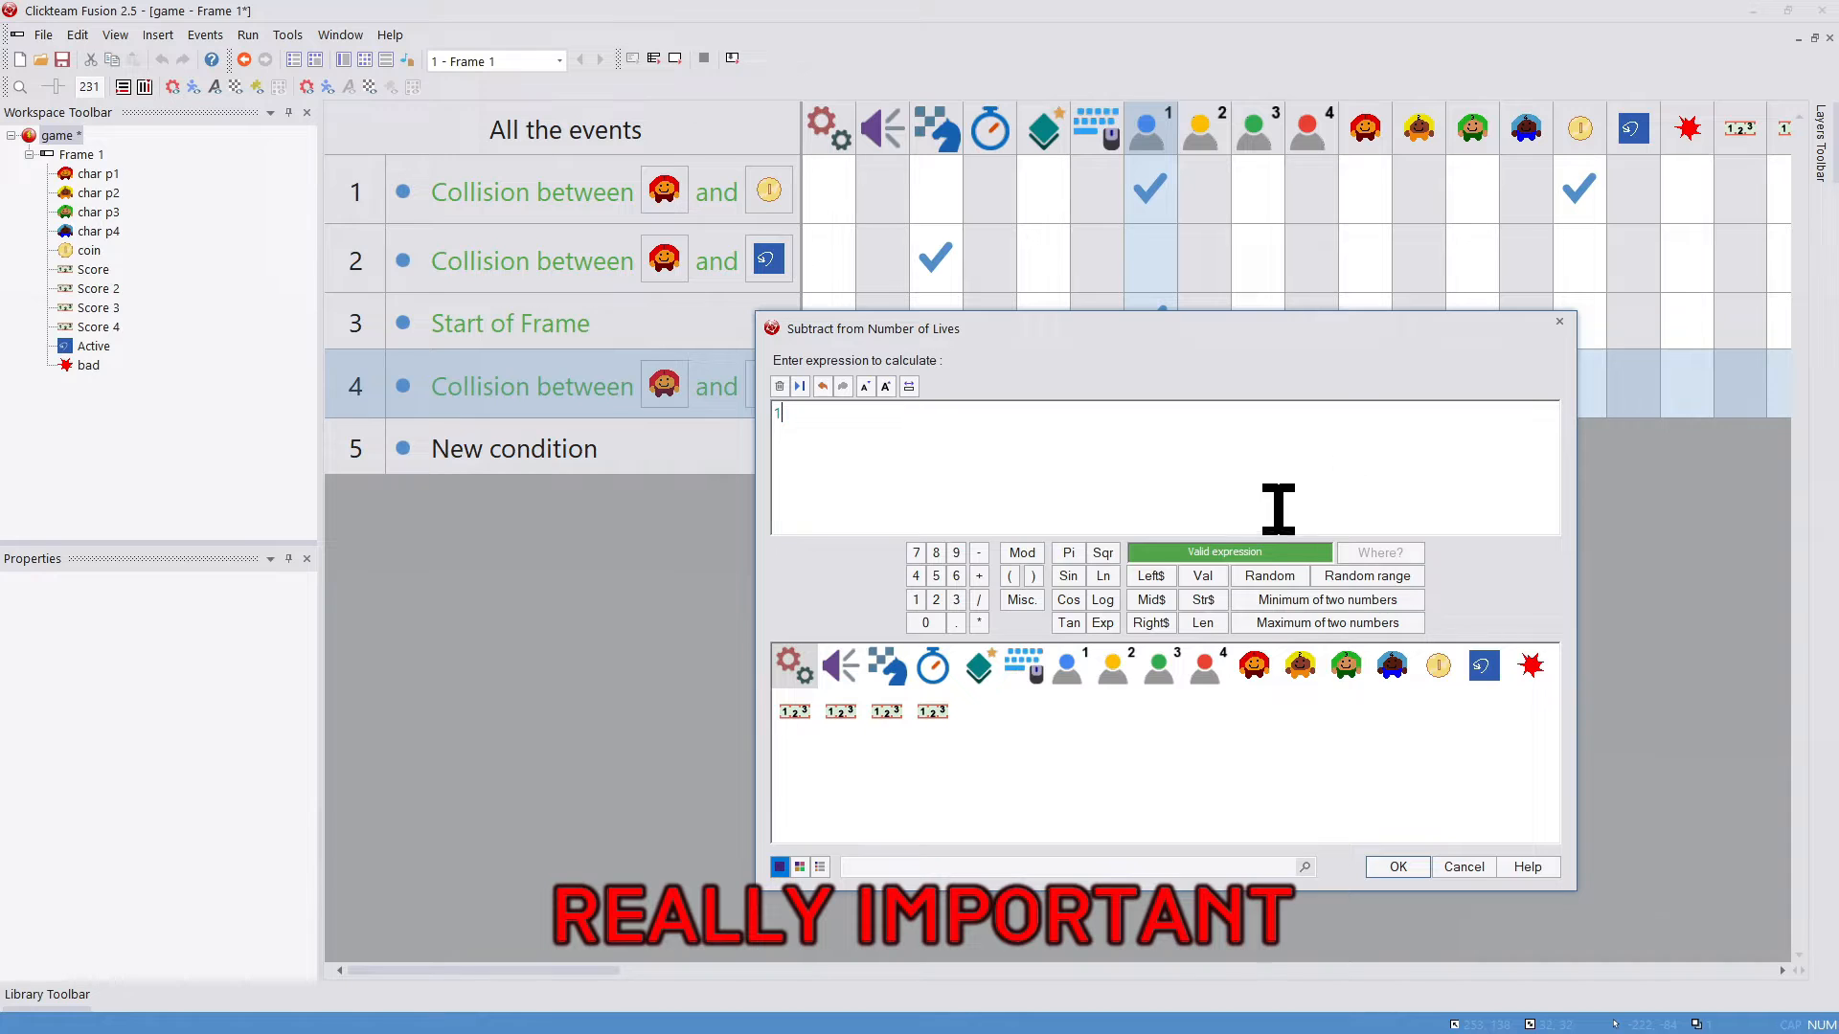
type("1")
key("Return")
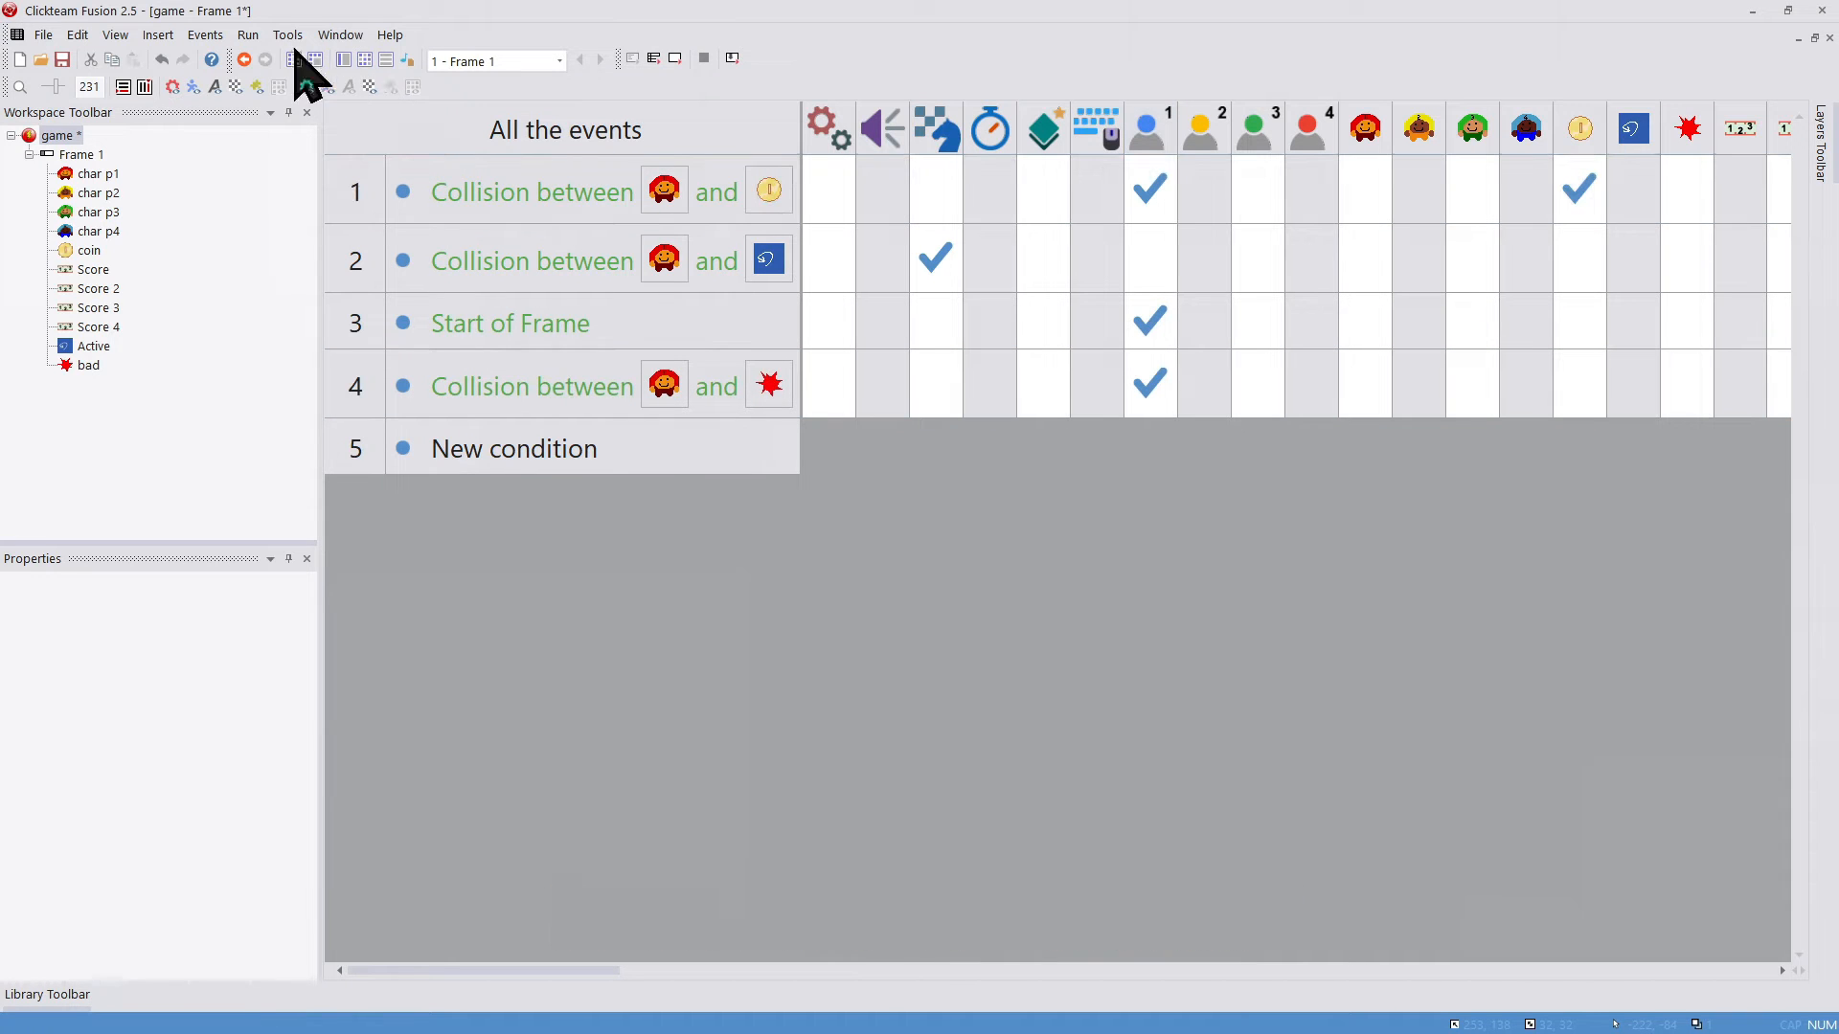
Step: Insert a Lives object into the upper-left corner of Frame 1 in the frame editor
left_click(339, 60)
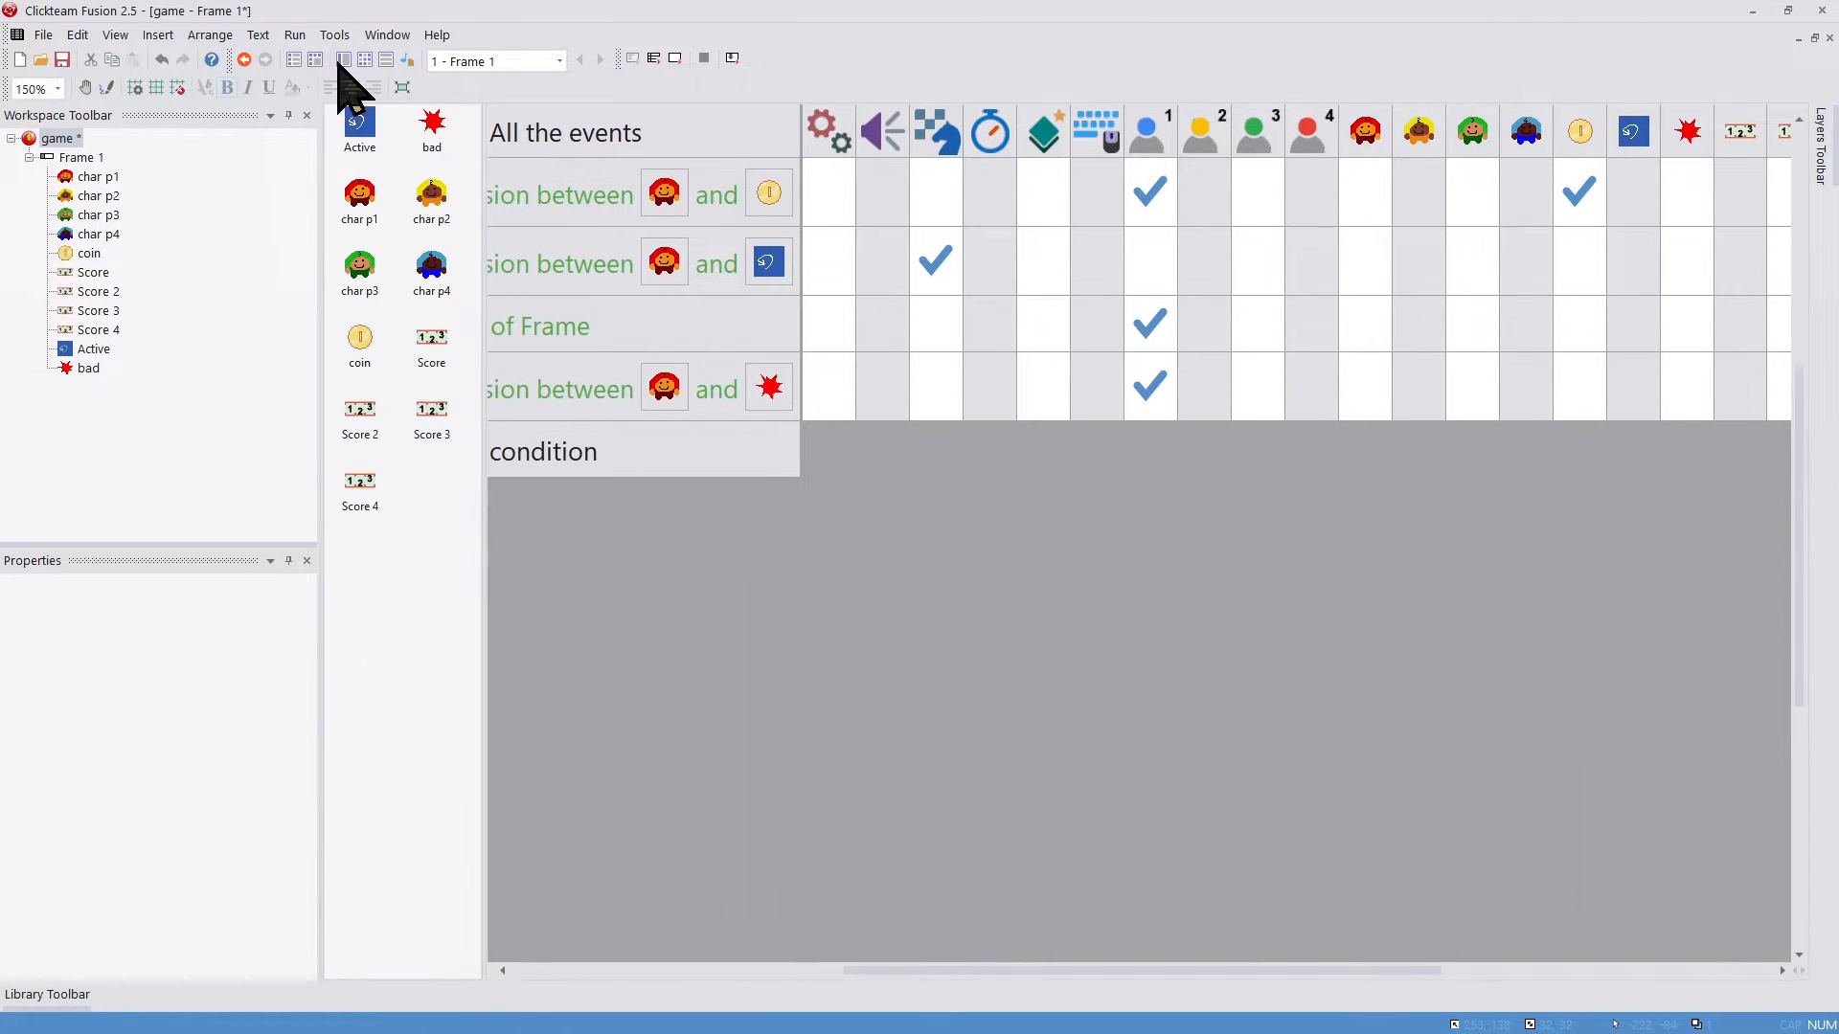
left_click(156, 36)
left_click(182, 92)
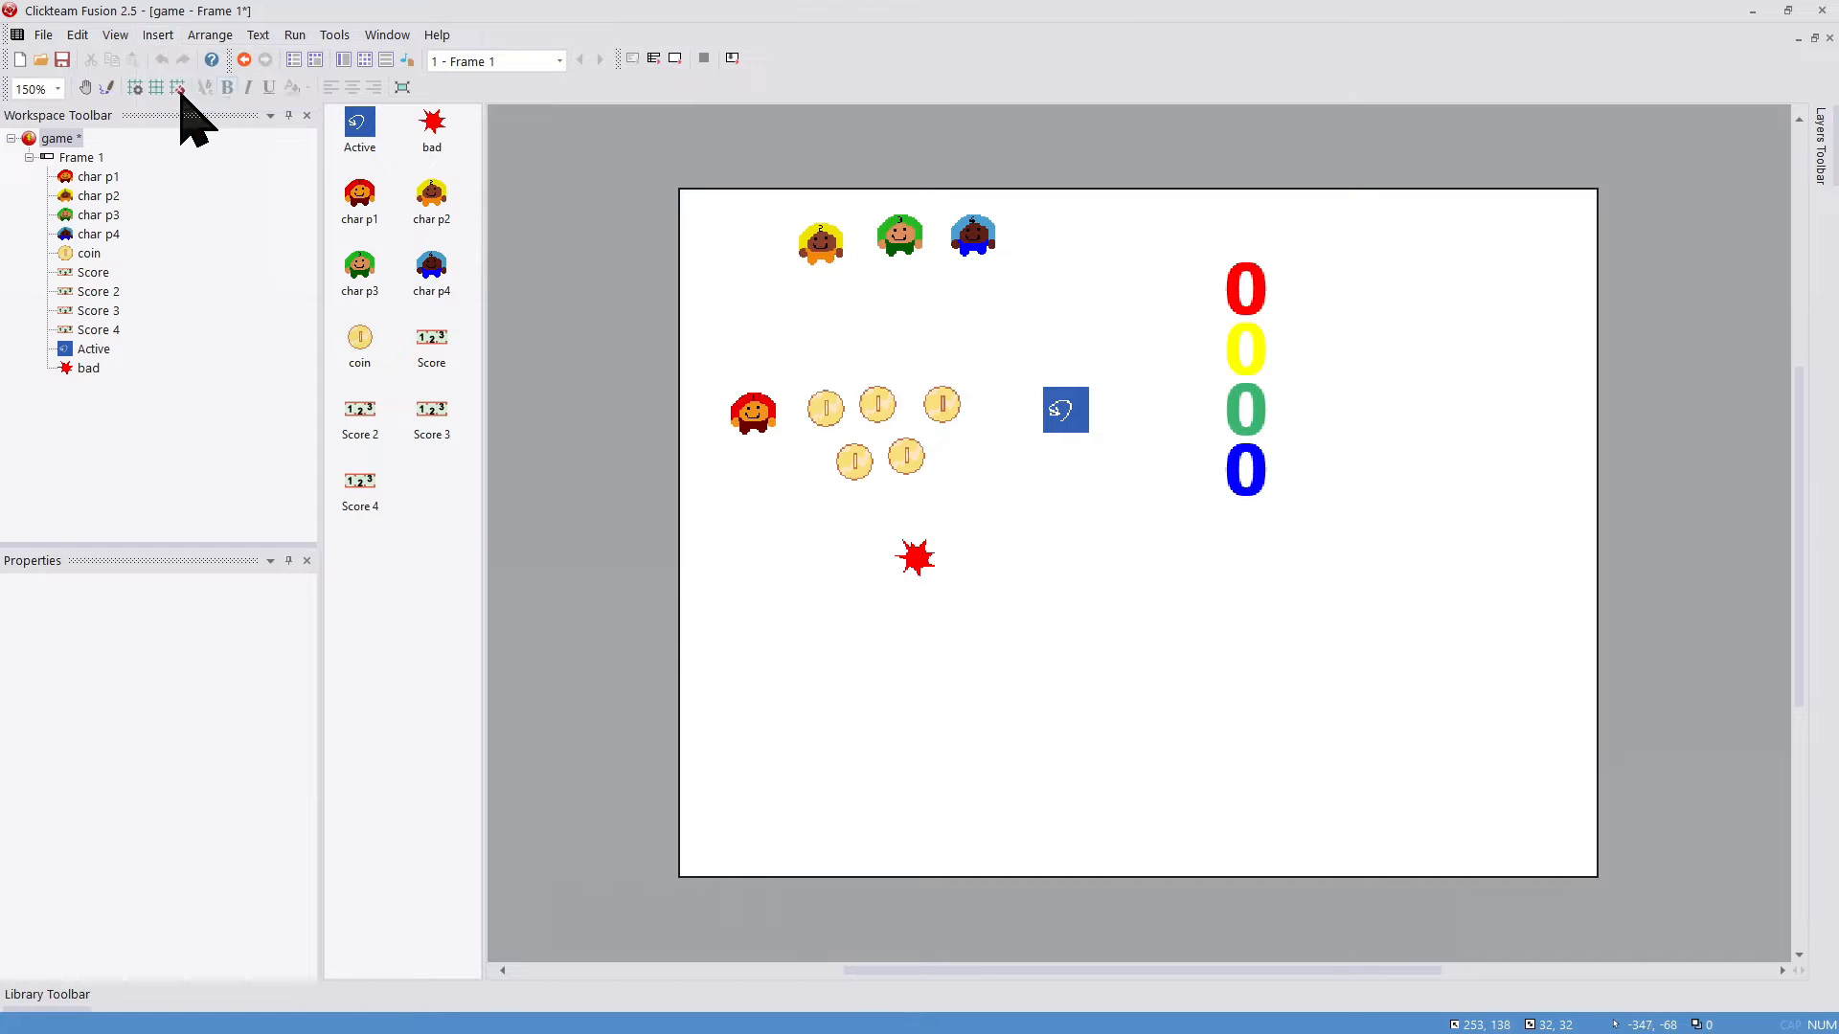
scroll(667, 342, "down", 10)
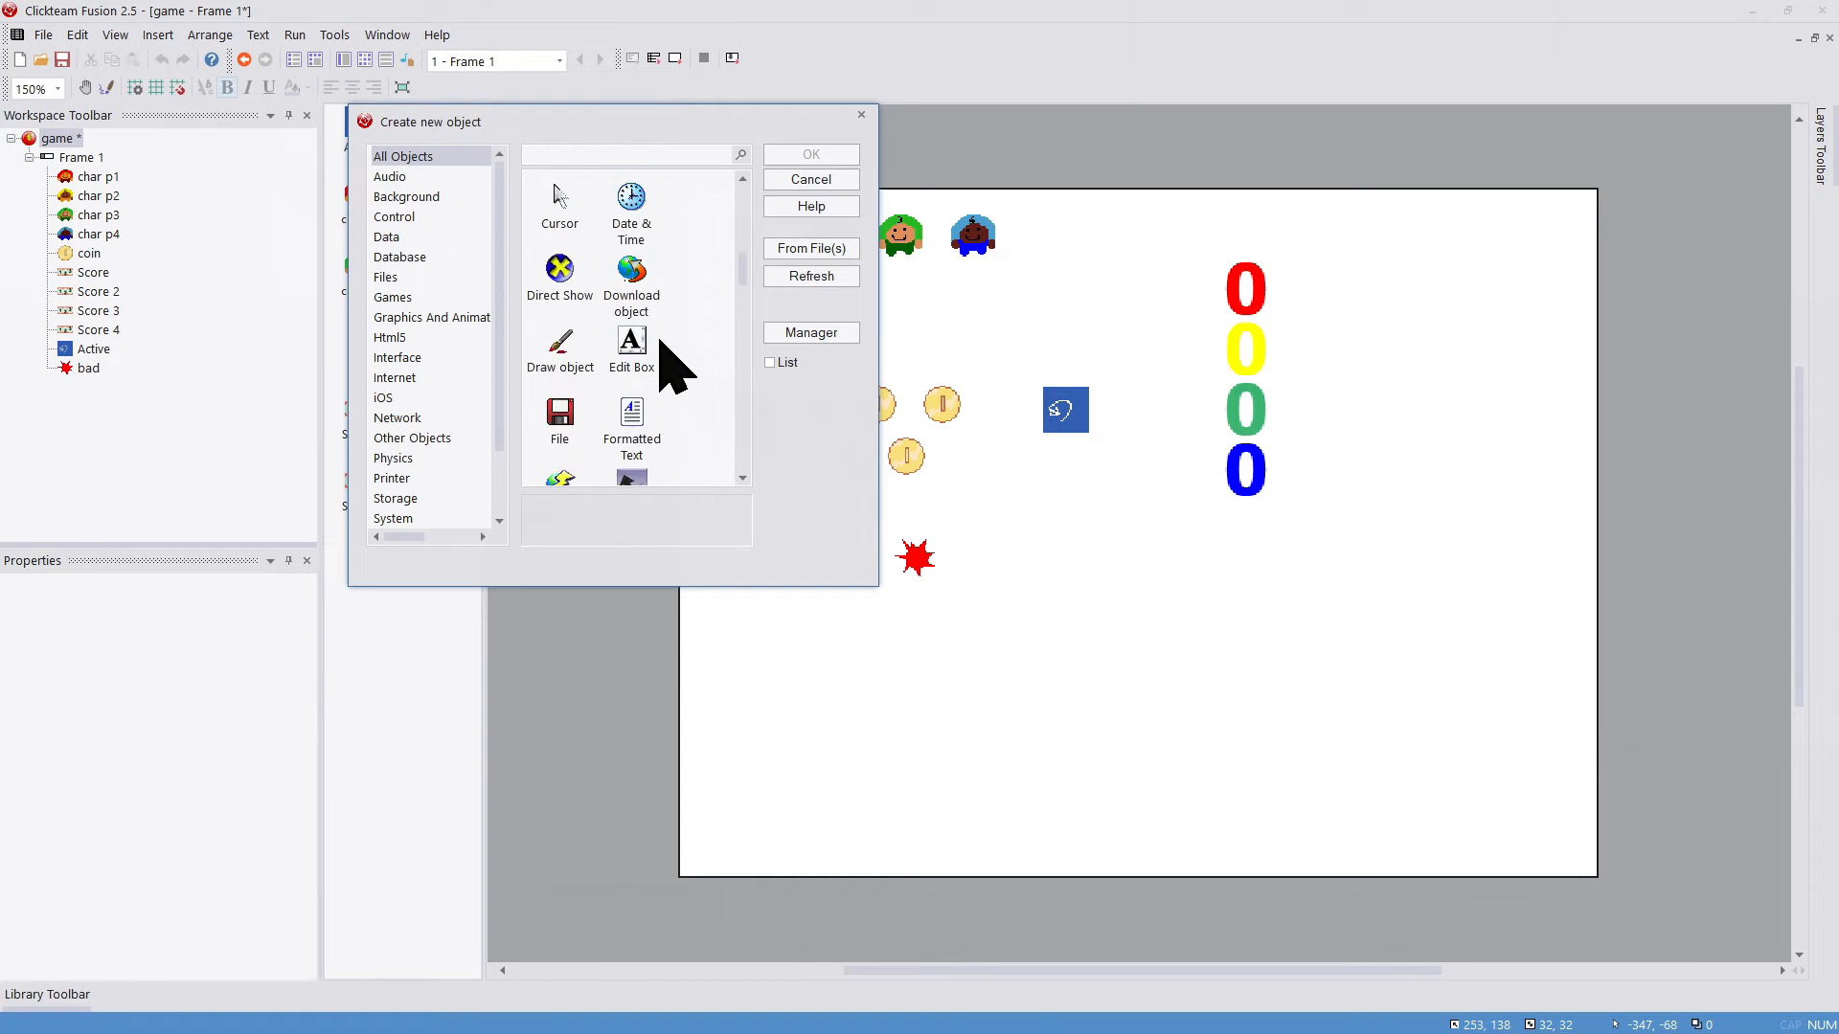
double_click(629, 288)
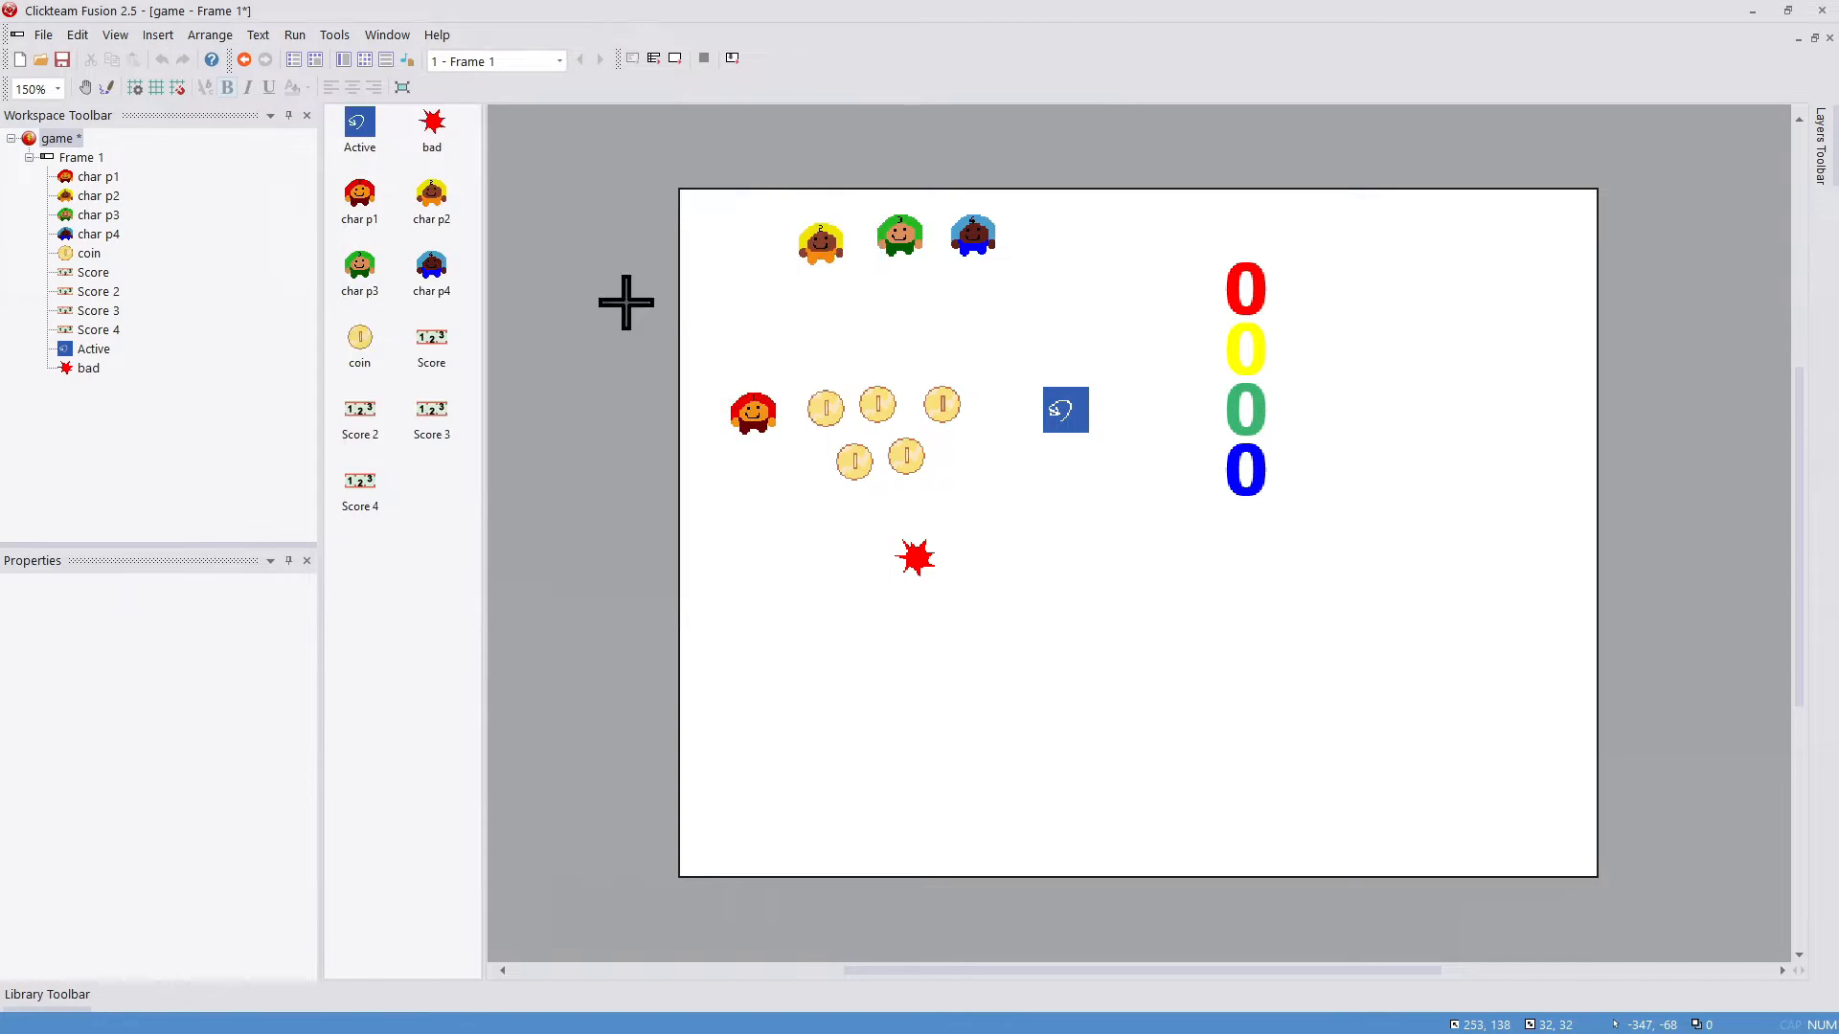
left_click(704, 236)
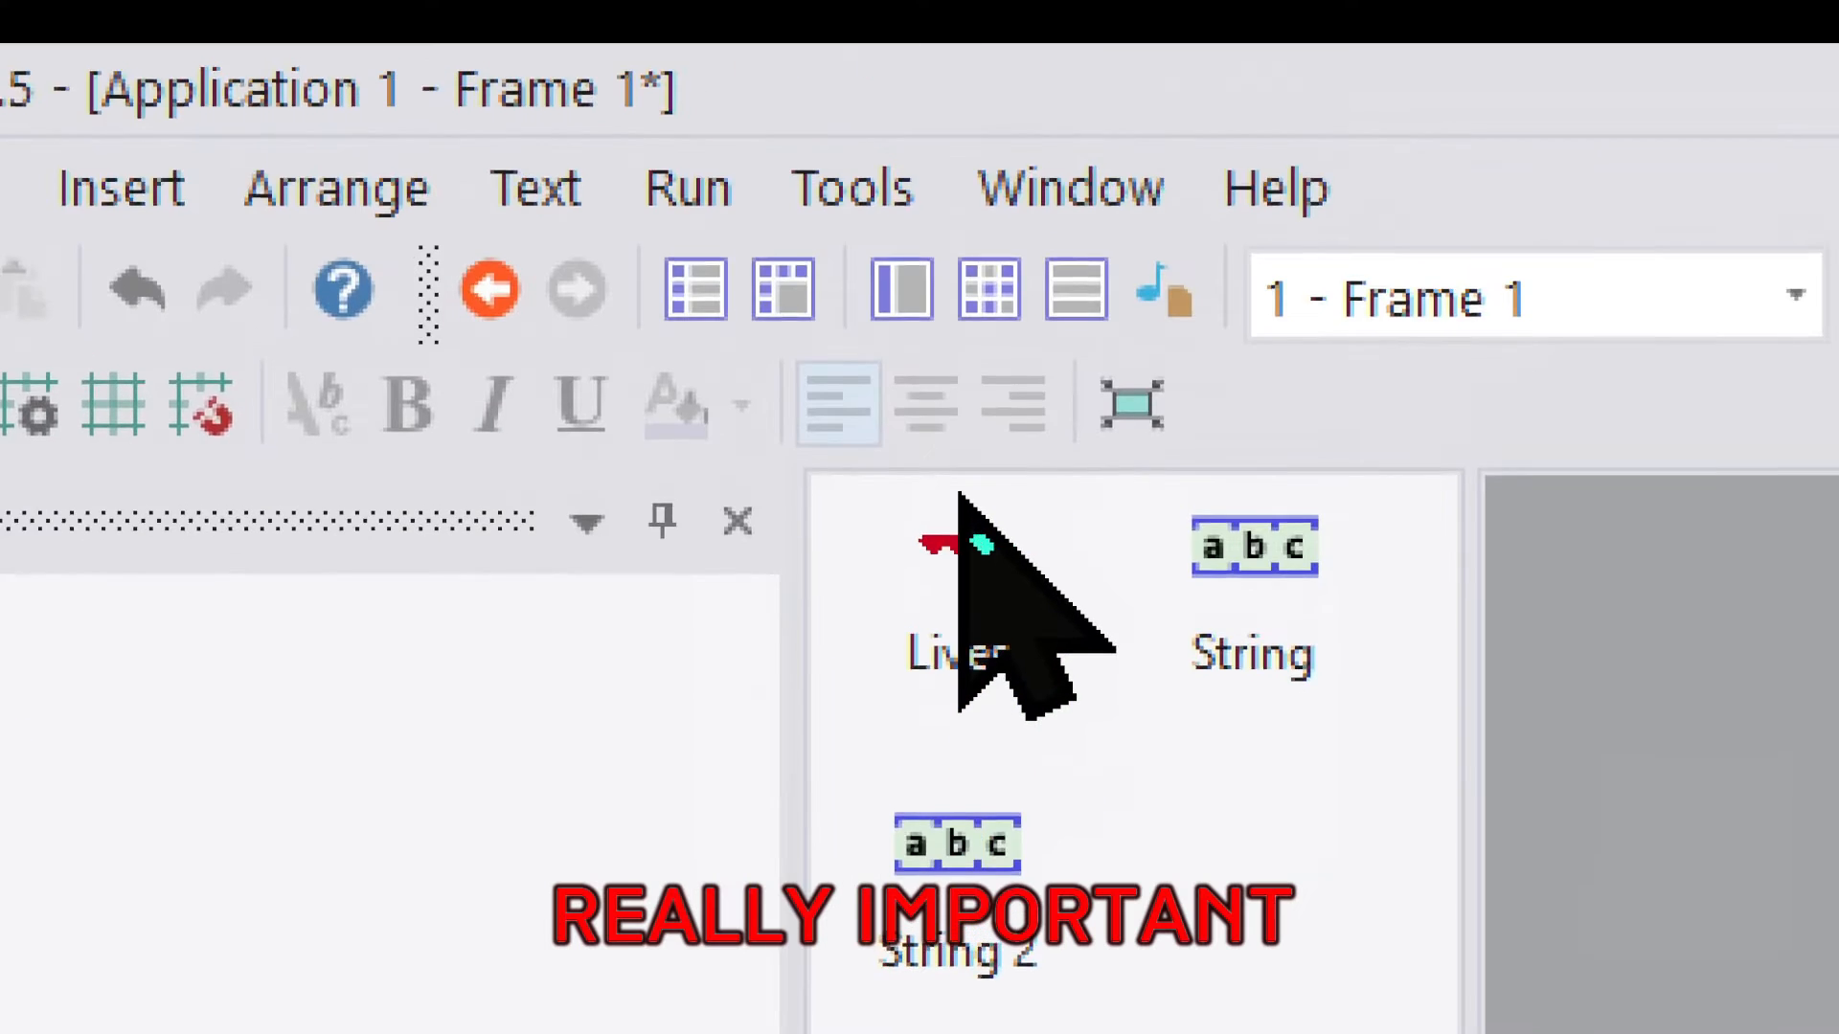
Step: Place the Lives object at the upper-left corner of the Application 1 frame and run that application
left_click_drag(362, 119, 696, 198)
mouse_move(961, 494)
left_mouse_down()
mouse_move(916, 502)
mouse_move(943, 517)
mouse_move(962, 495)
left_mouse_up()
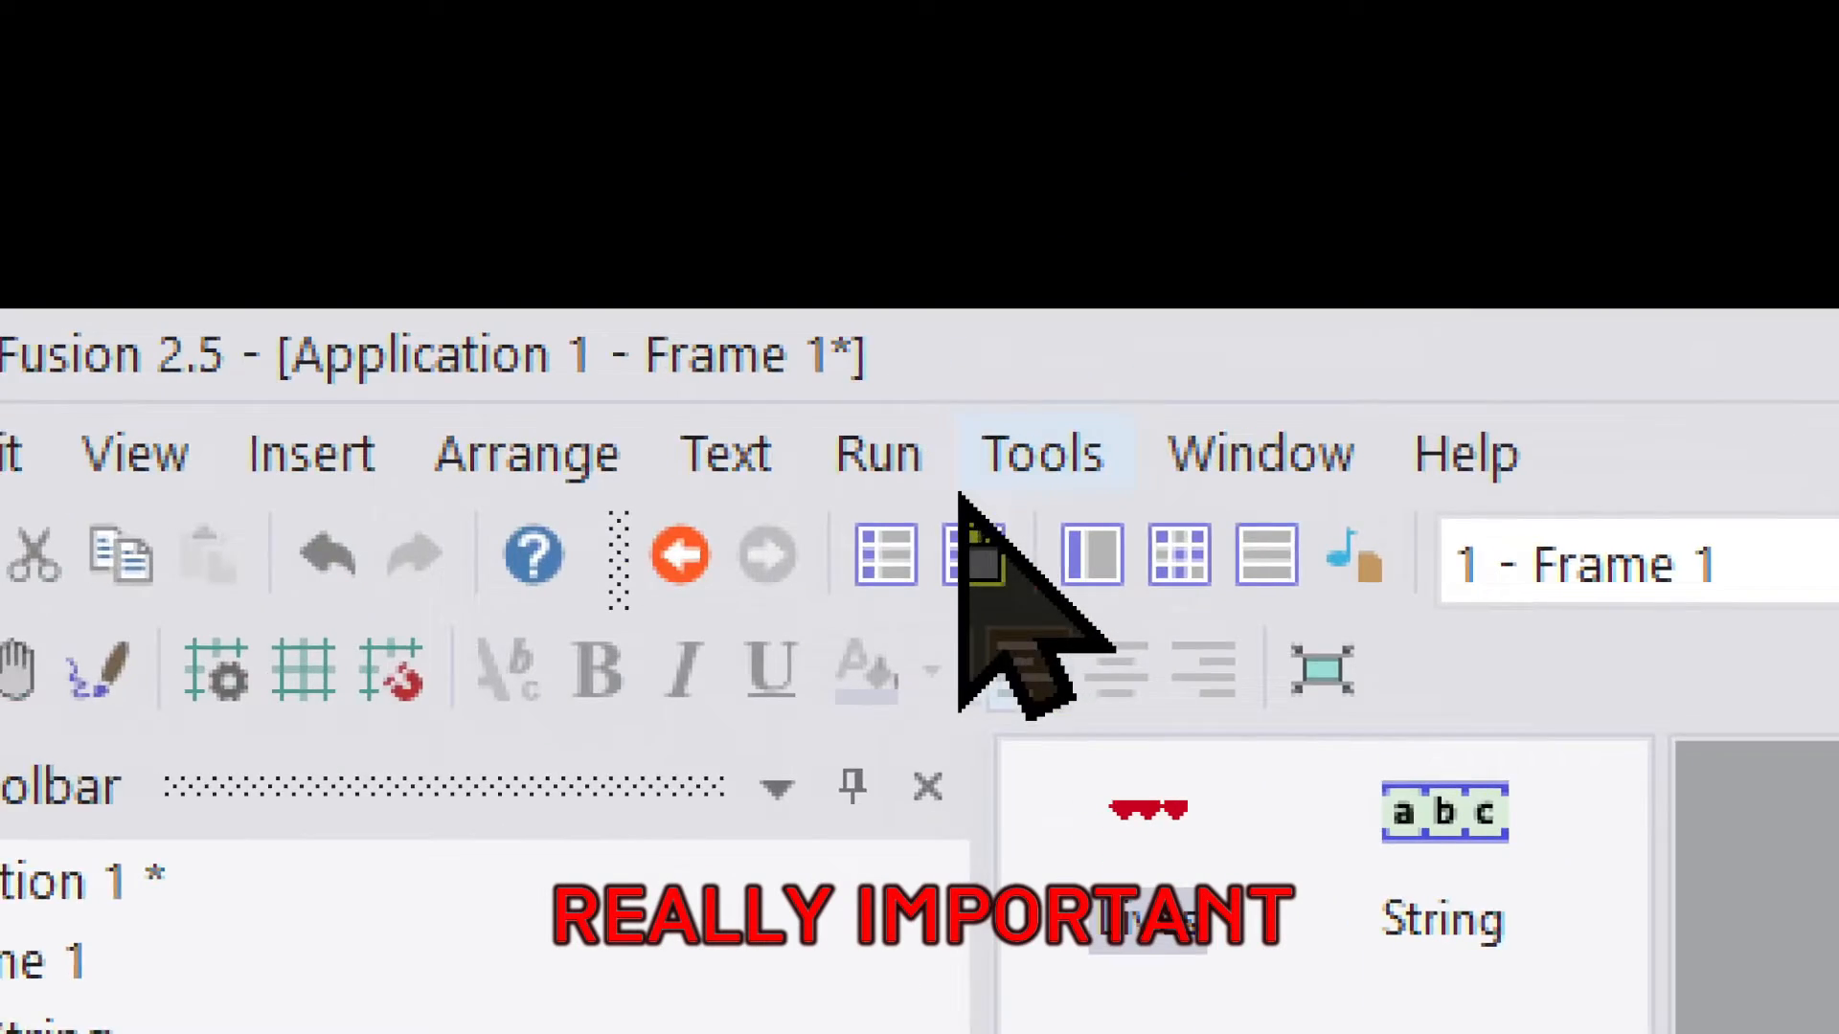
left_click(875, 456)
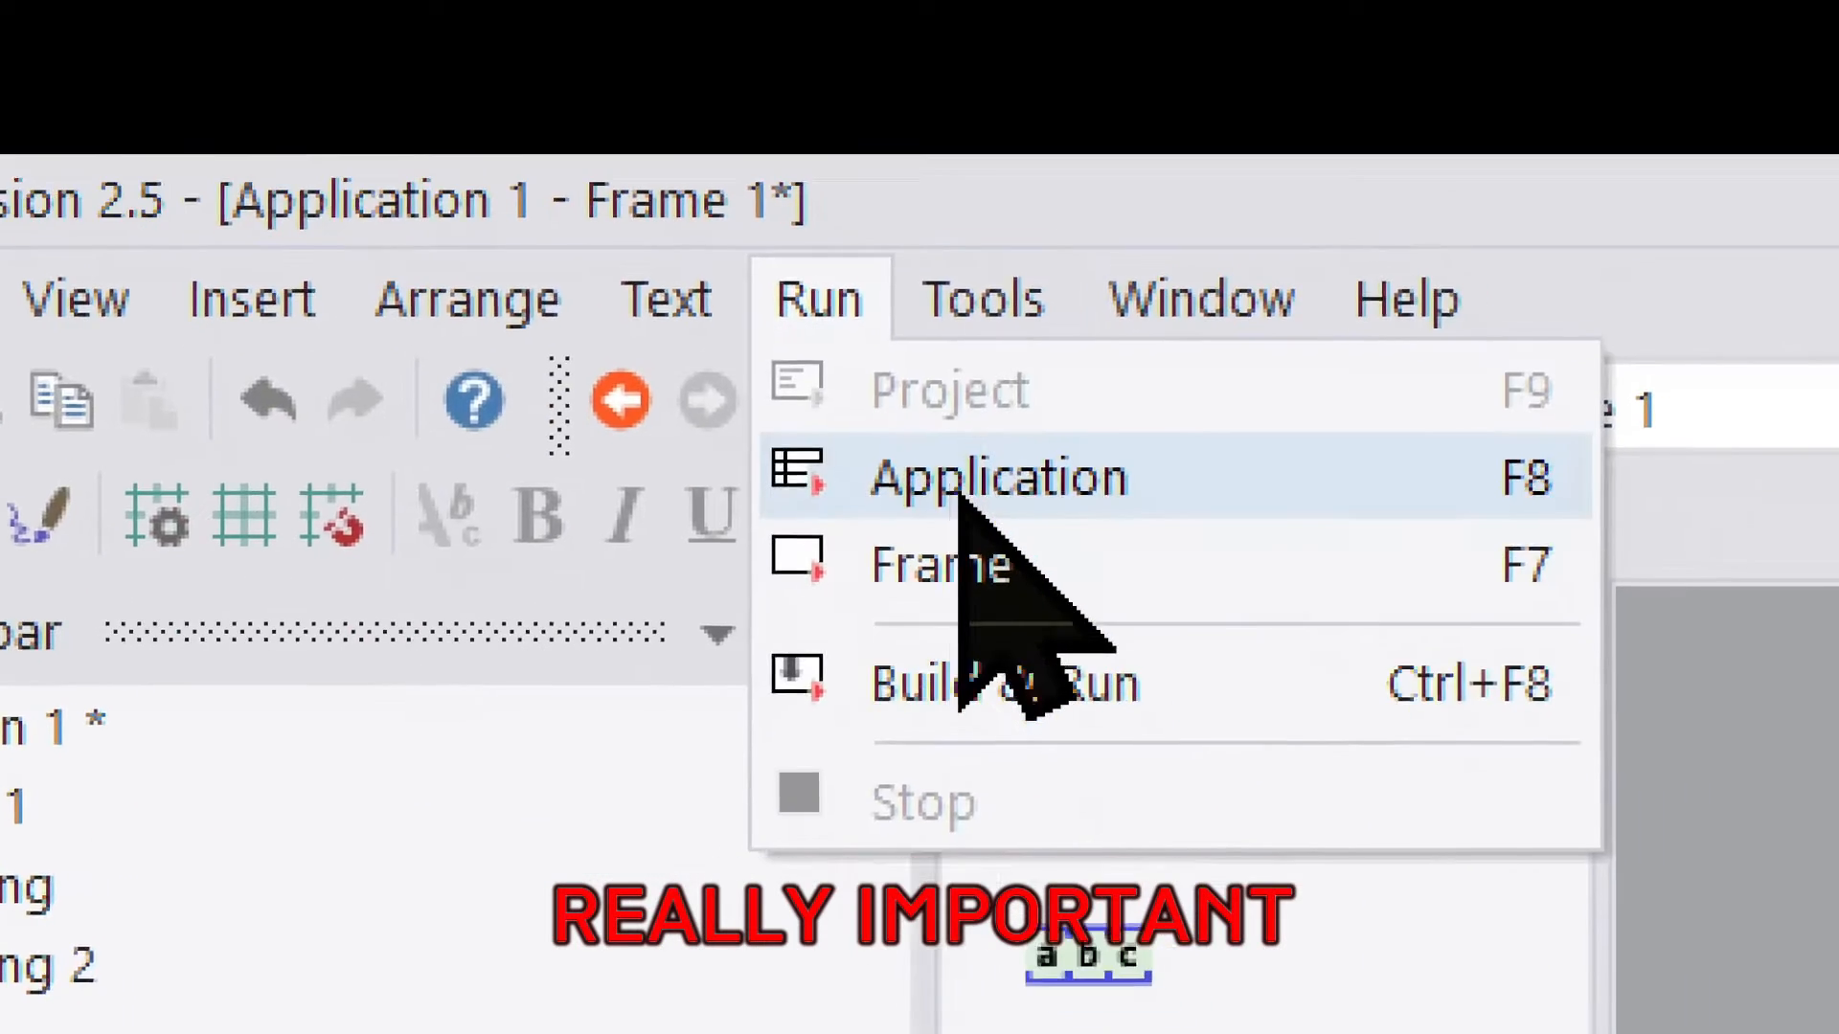
left_click(958, 494)
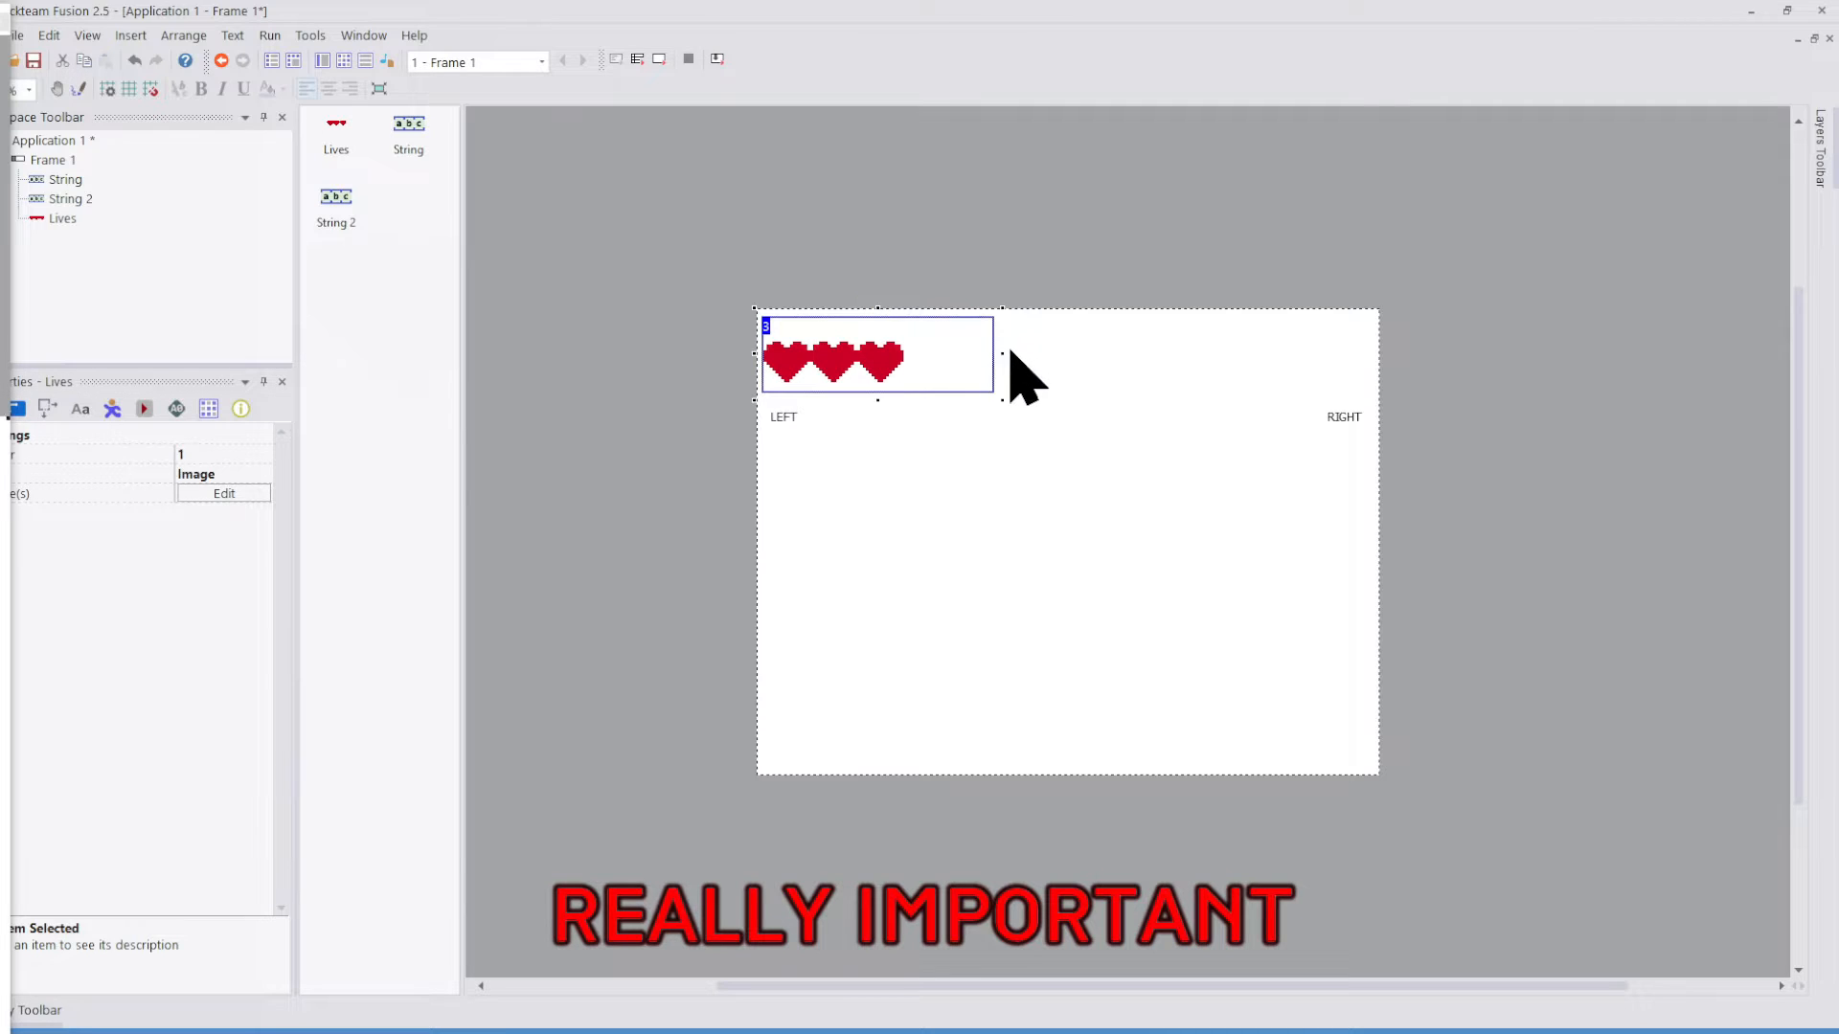
Step: Widen the Lives object towards the right edge of the Application 1 frame, test how the hearts fit, and close the test window
left_click_drag(1008, 352, 1290, 347)
left_click(1262, 418)
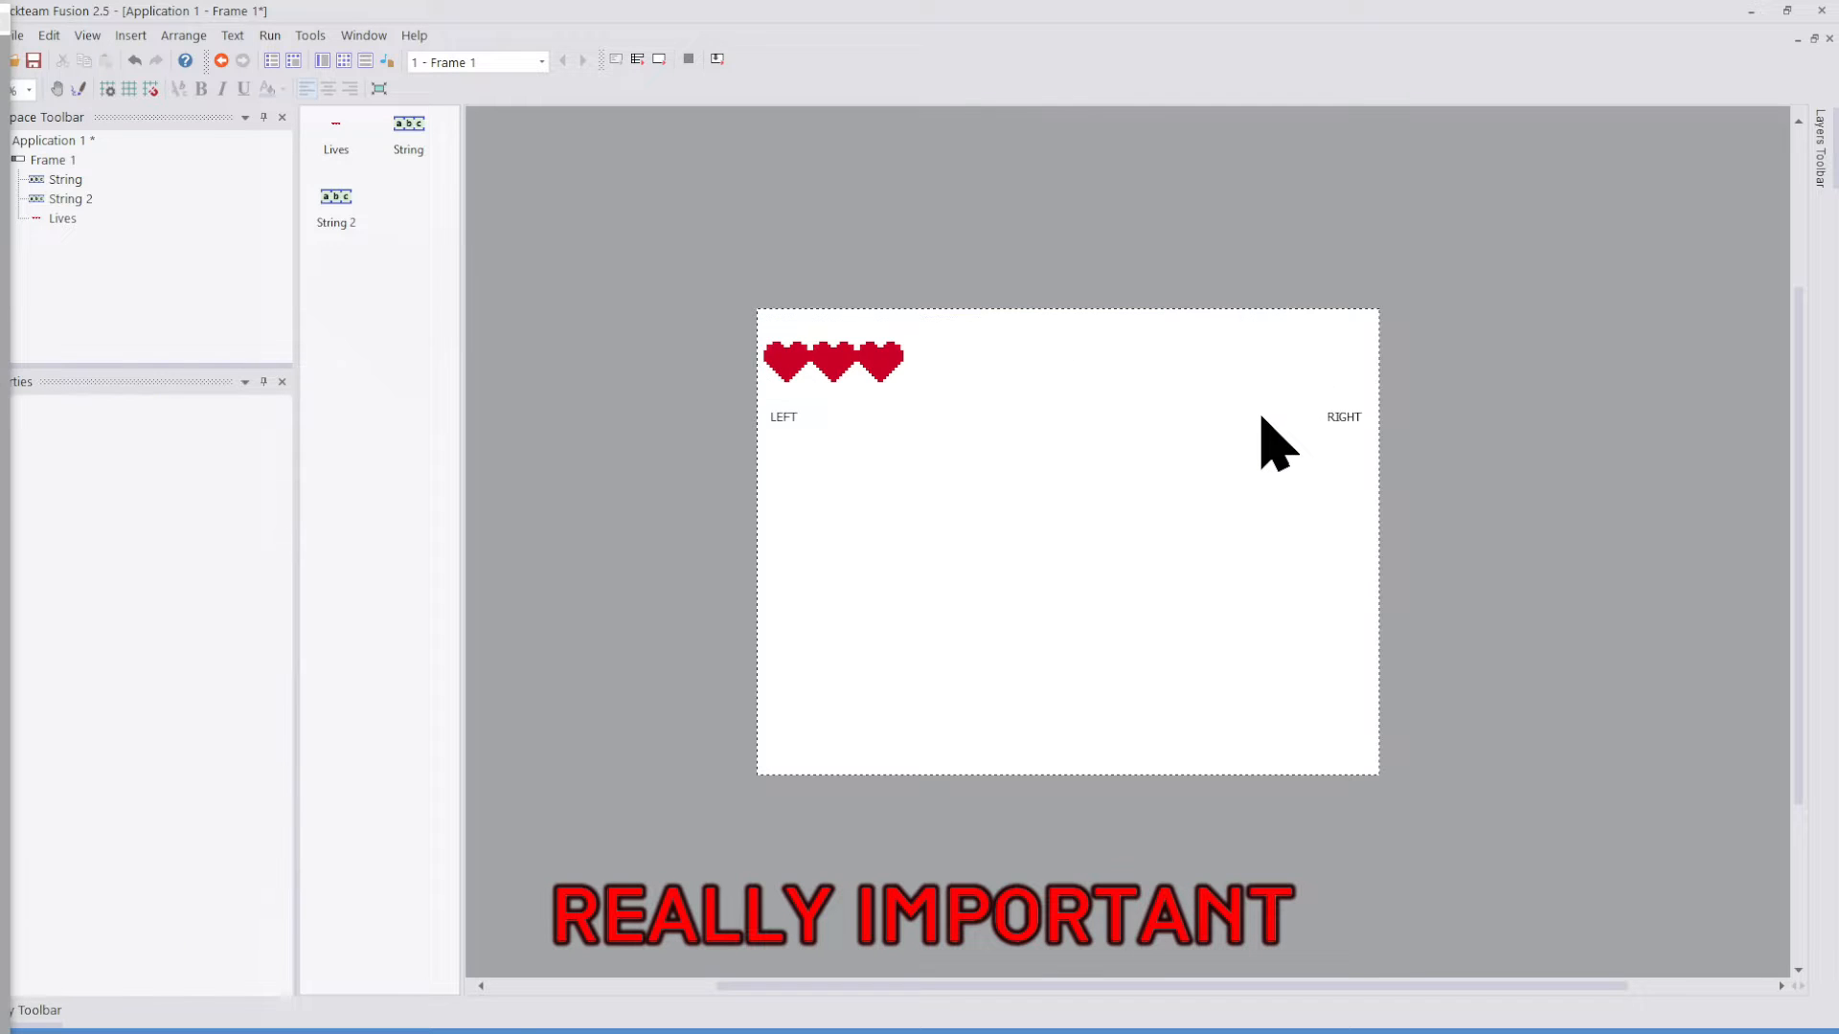
key("F8")
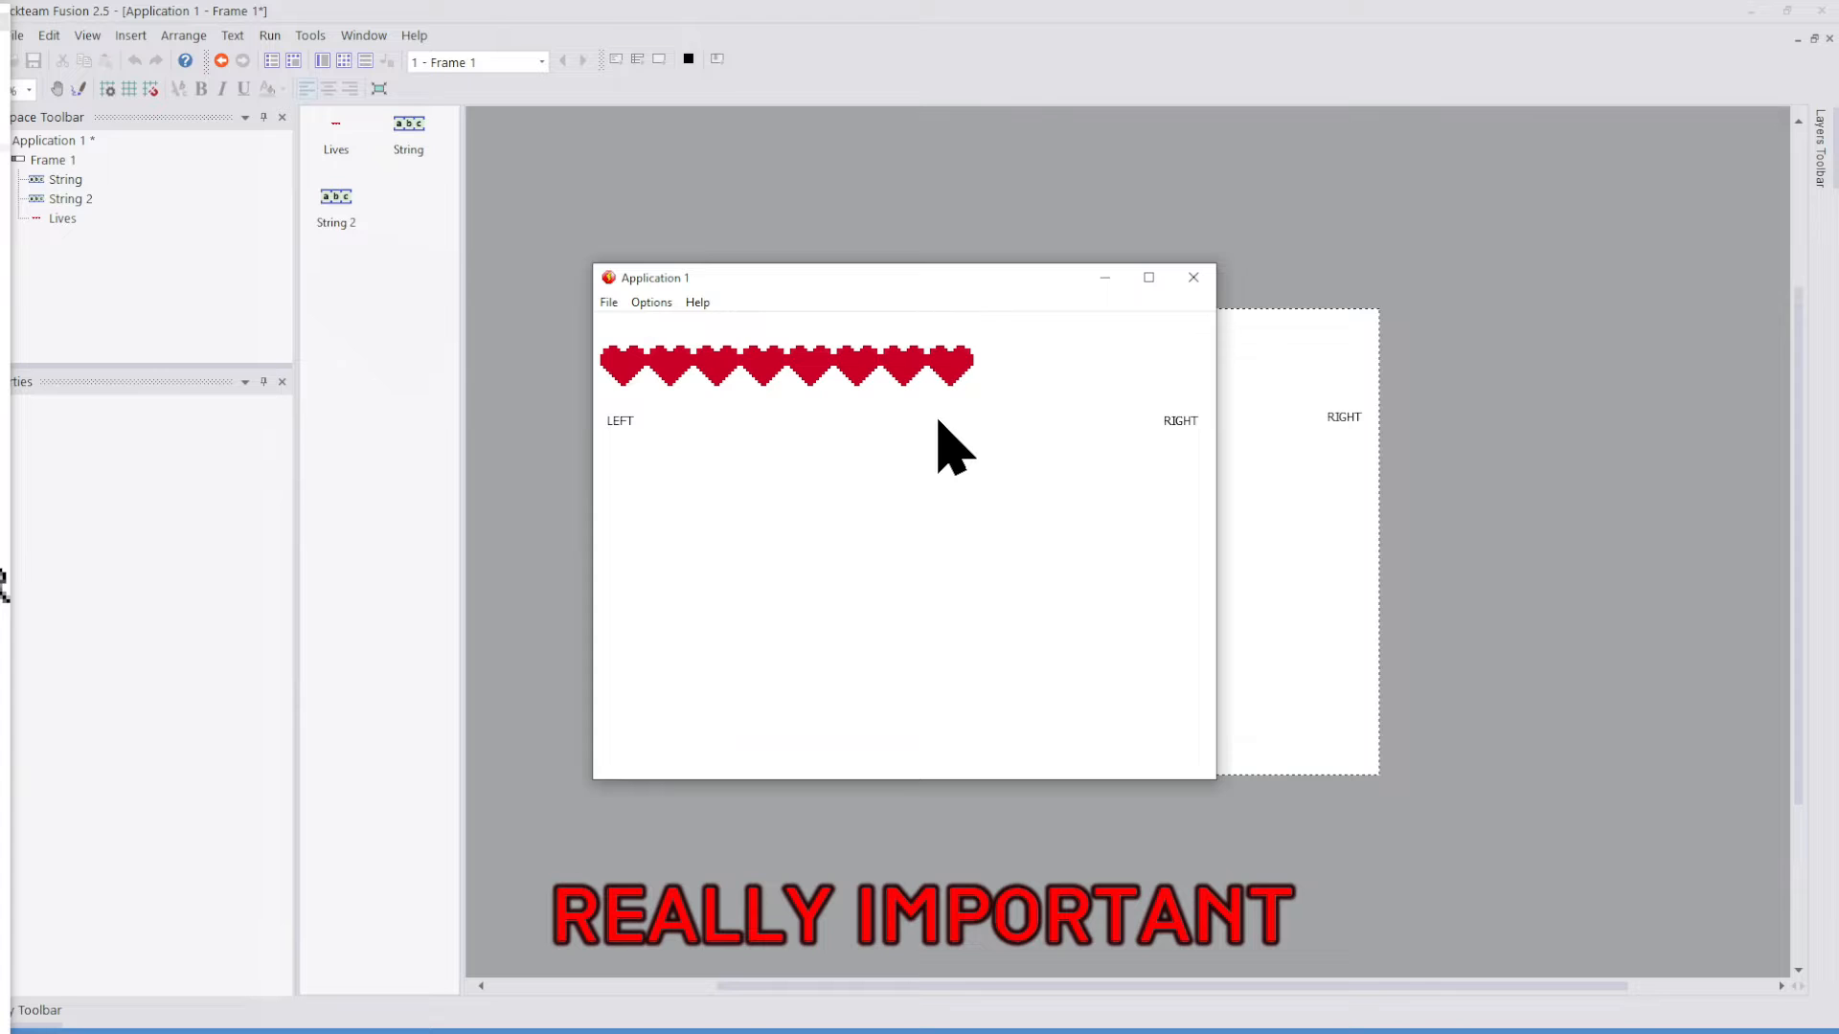
left_click(1194, 278)
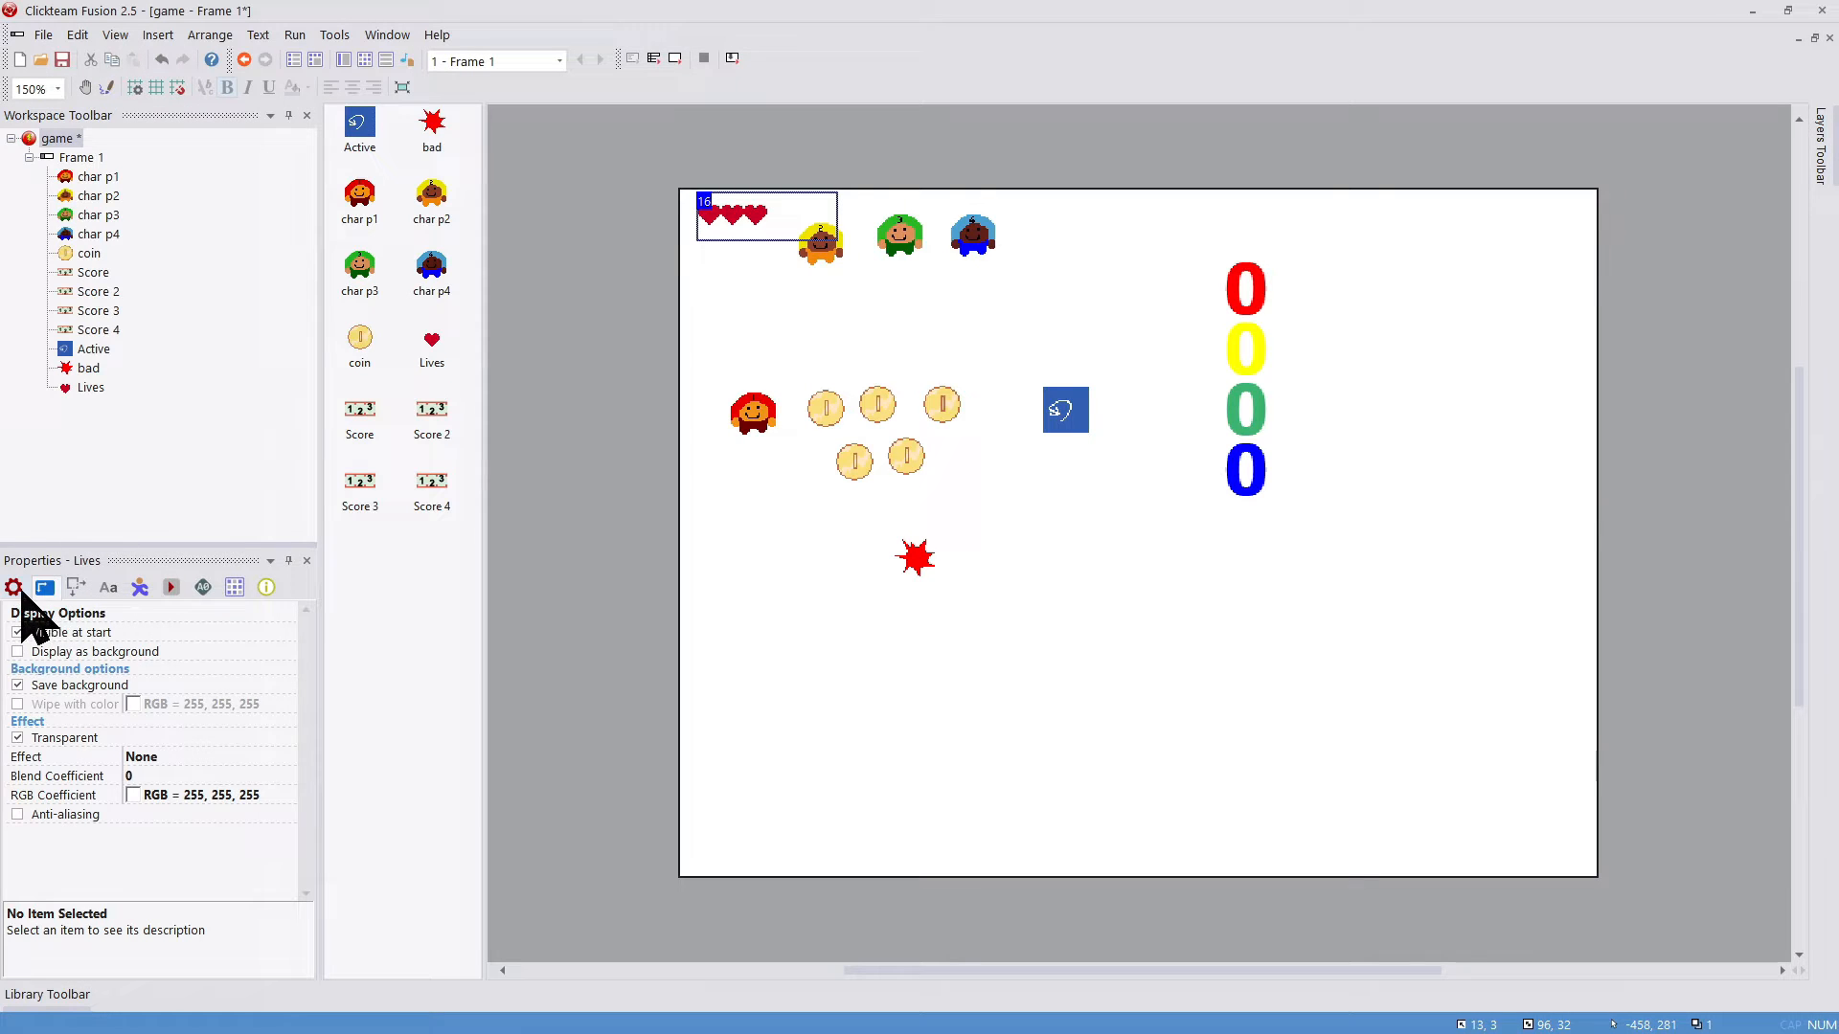
Step: Check the player choices of the game's Lives object and view its heart image in the image editor
left_click(17, 589)
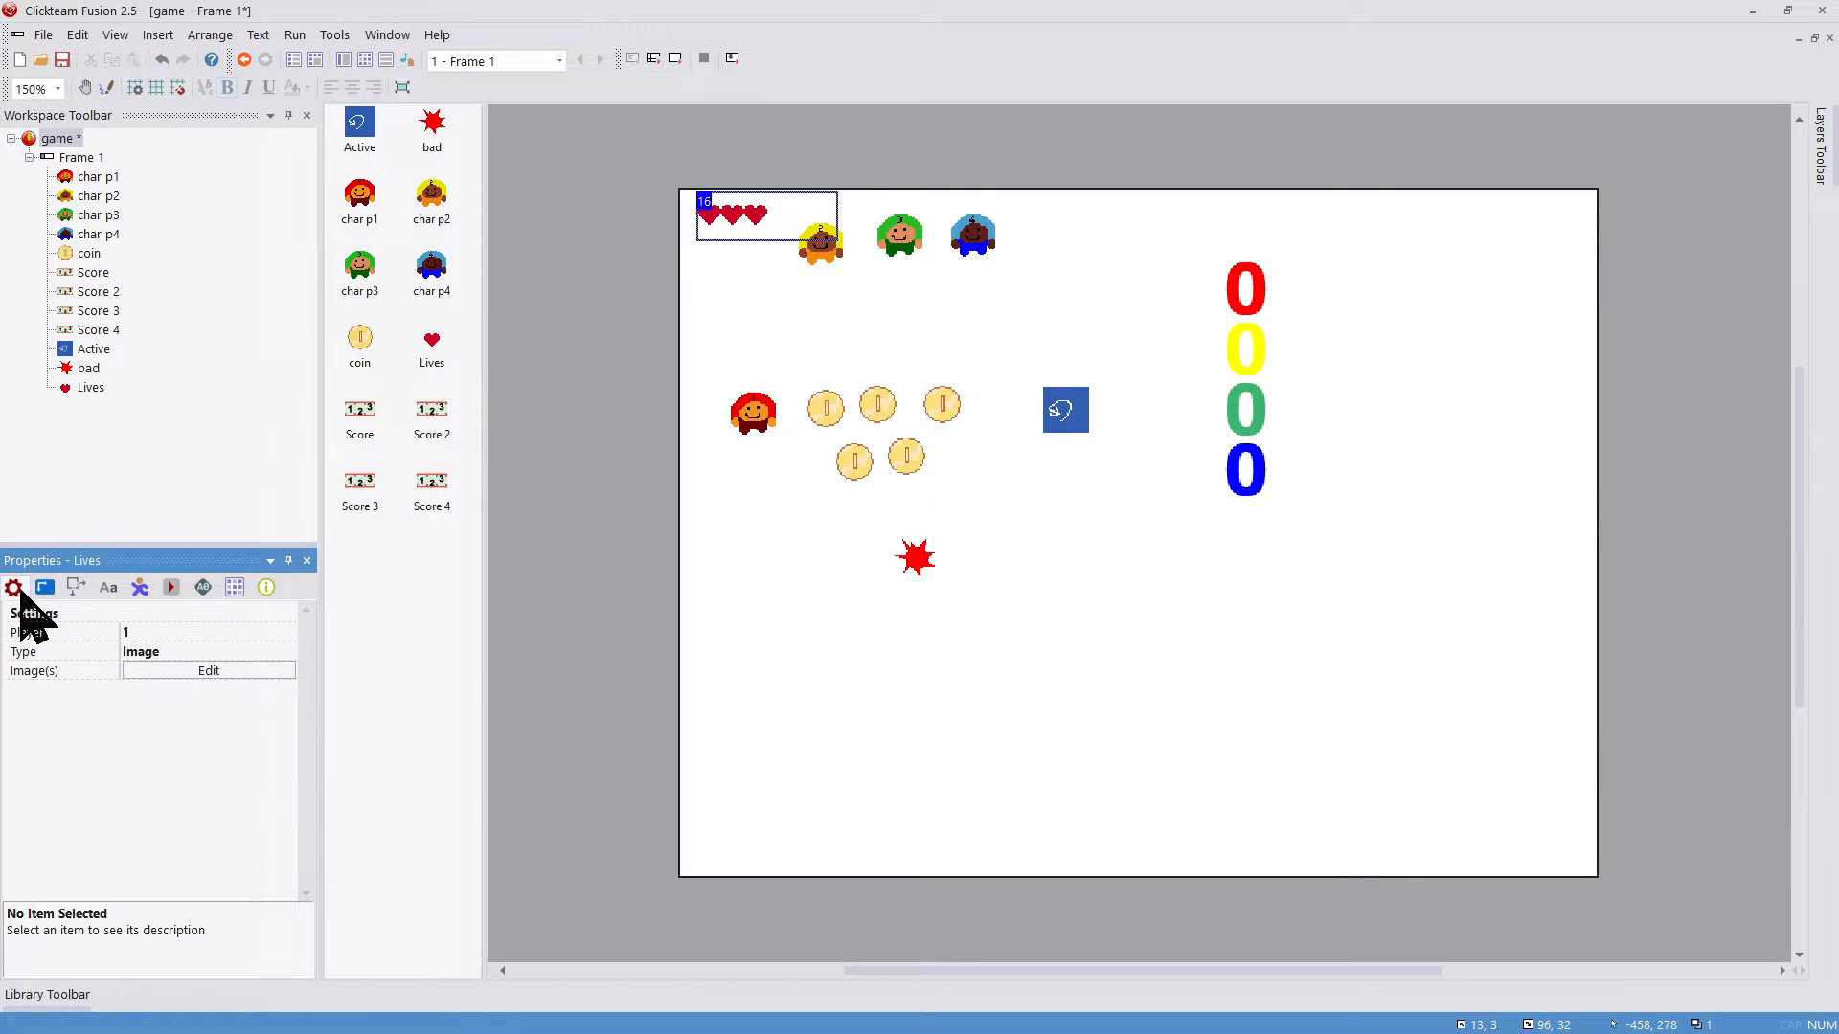
left_click(148, 639)
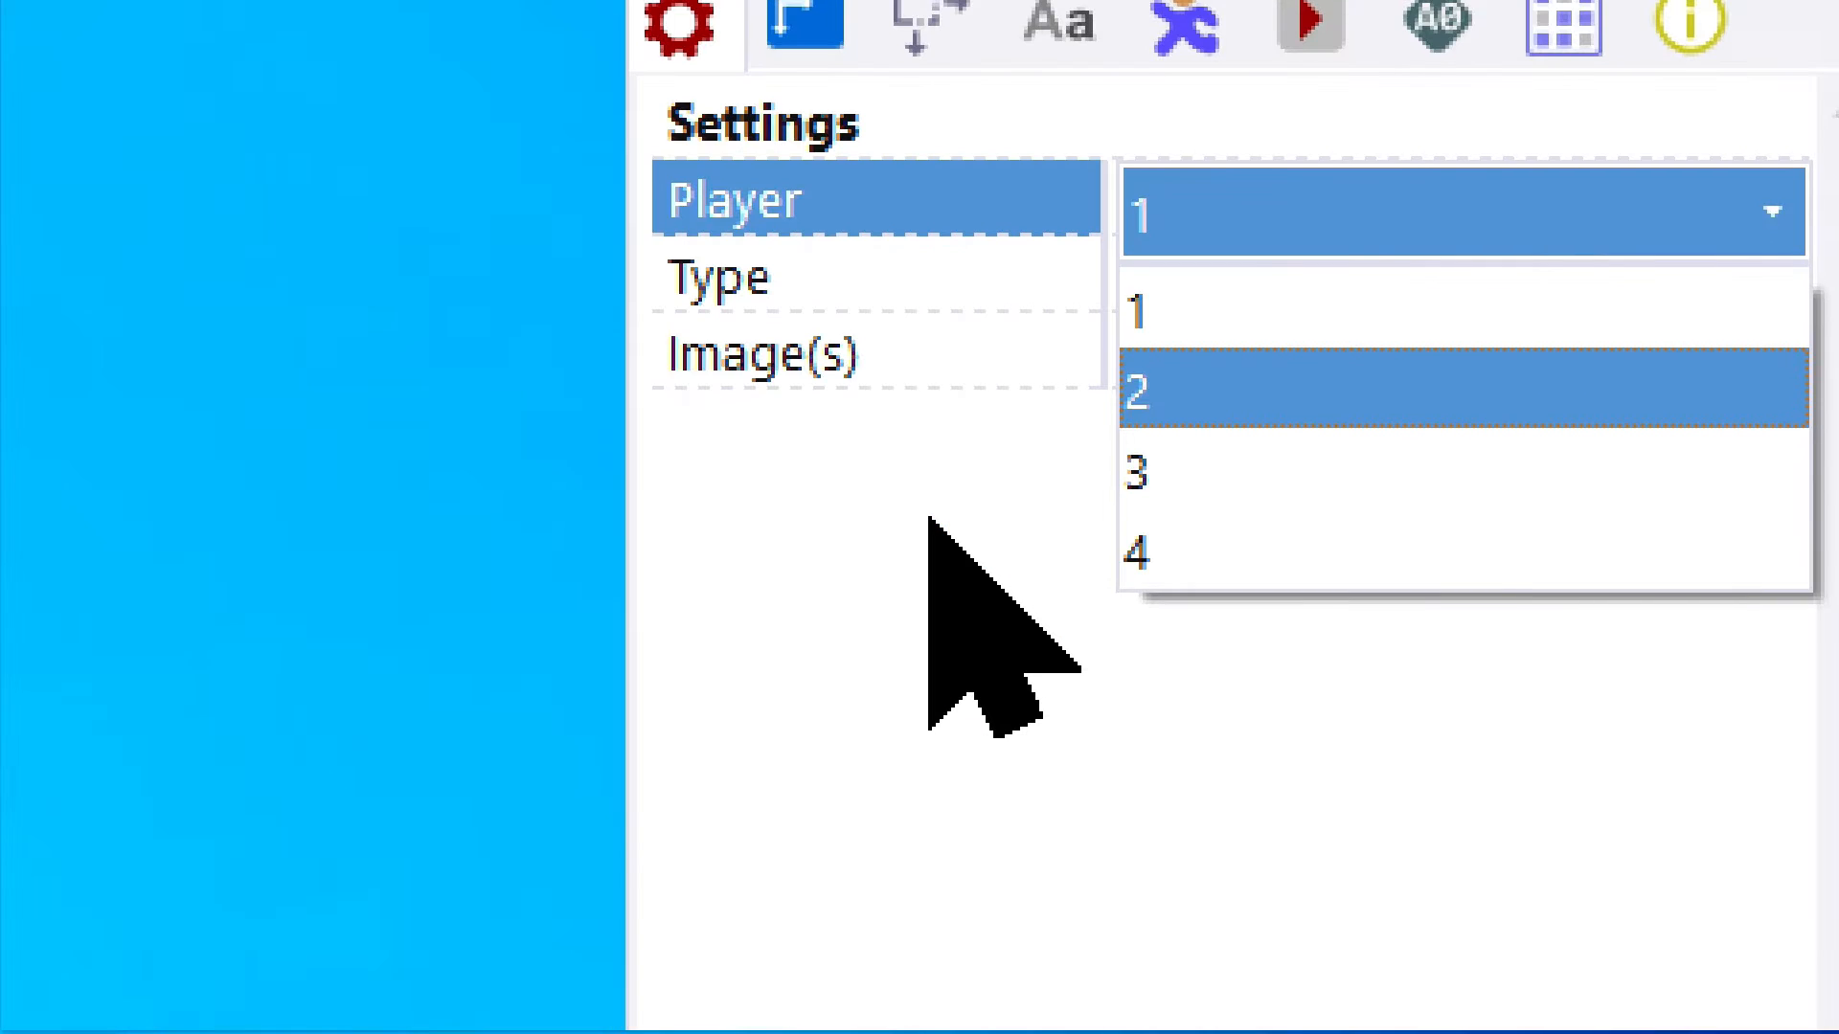
left_click(928, 517)
left_click(1163, 356)
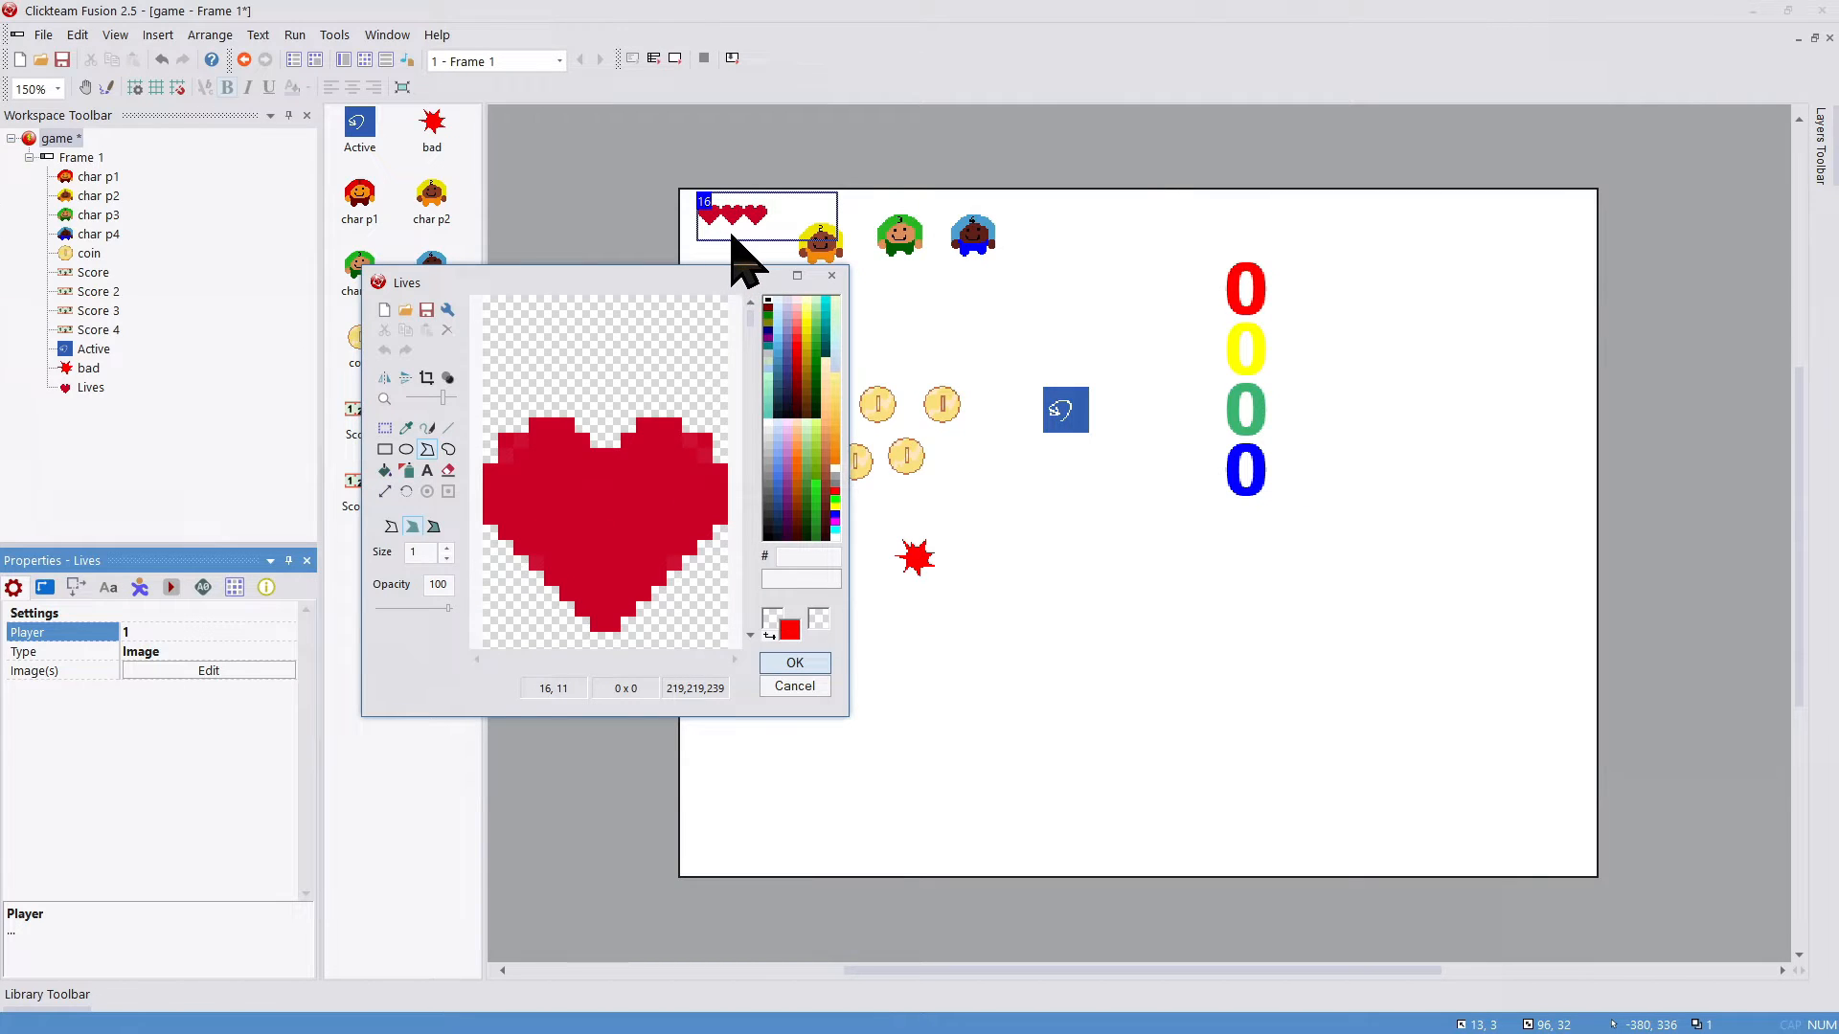
left_click(793, 664)
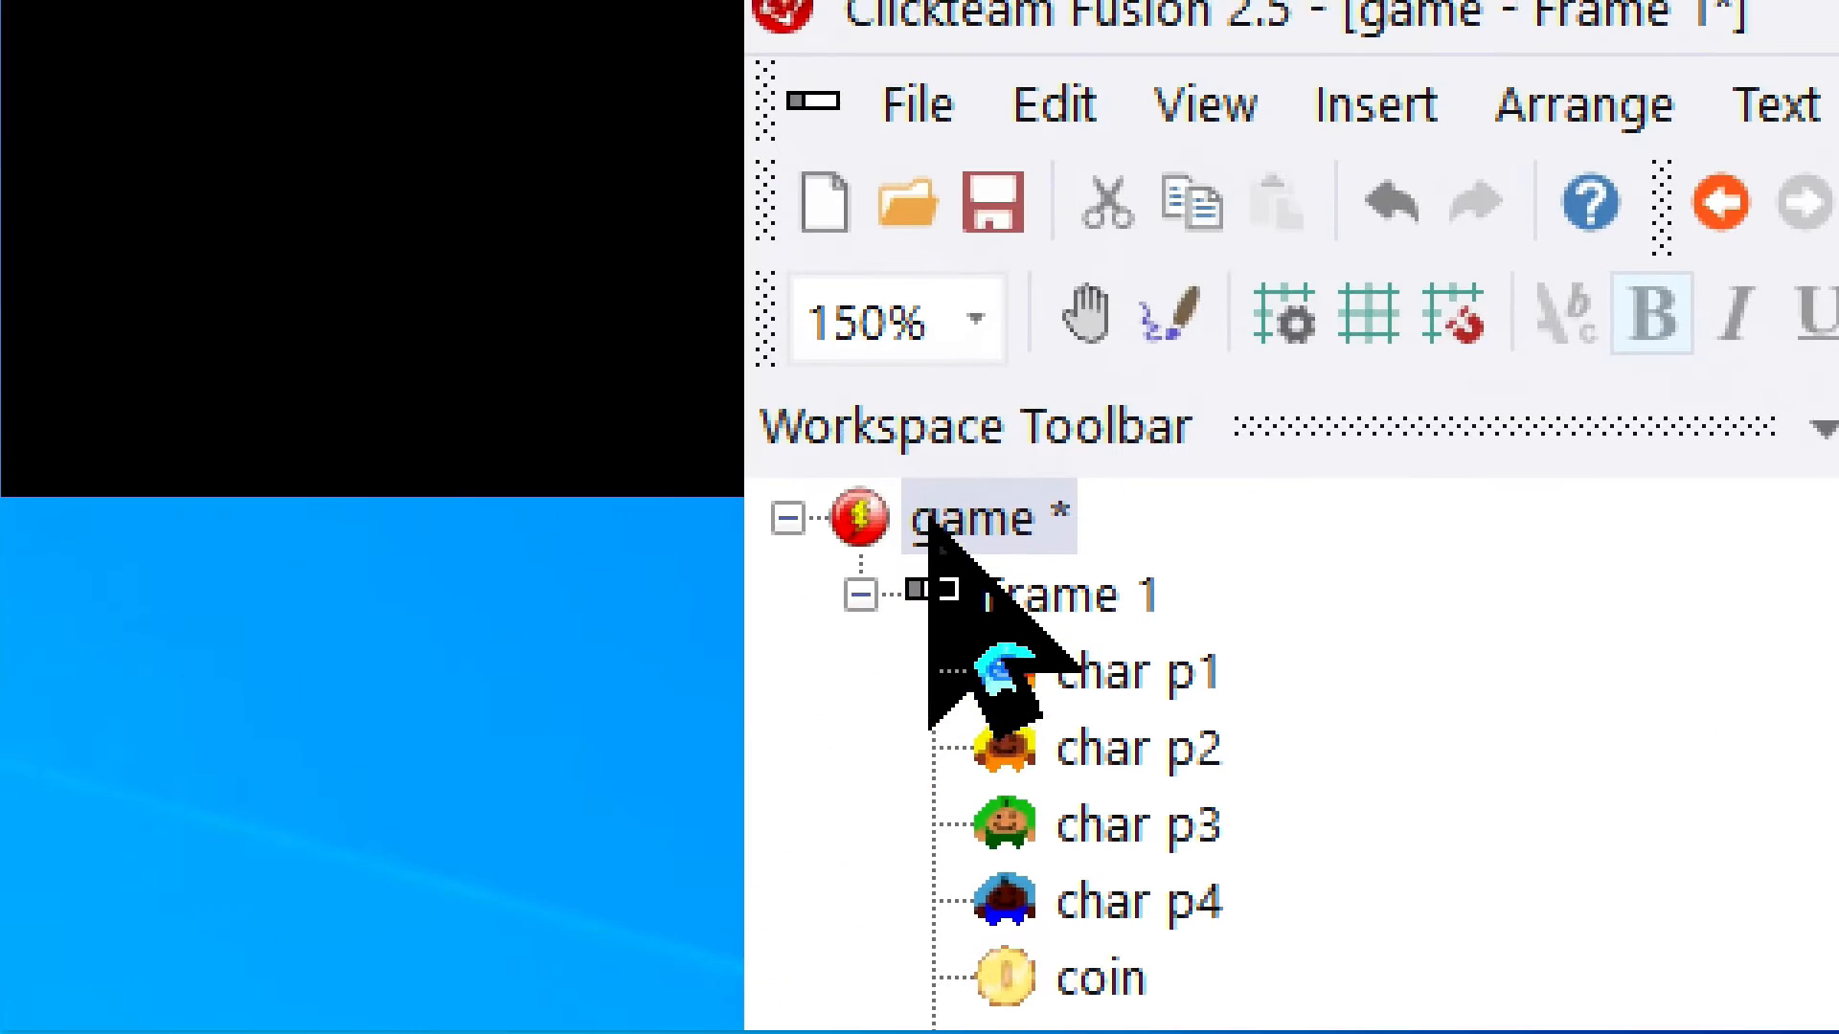
Step: Switch the Lives object's display type to Numbers and check its digit images in the image editor
left_click(50, 140)
left_click(927, 525)
scroll(958, 766, "down", 5)
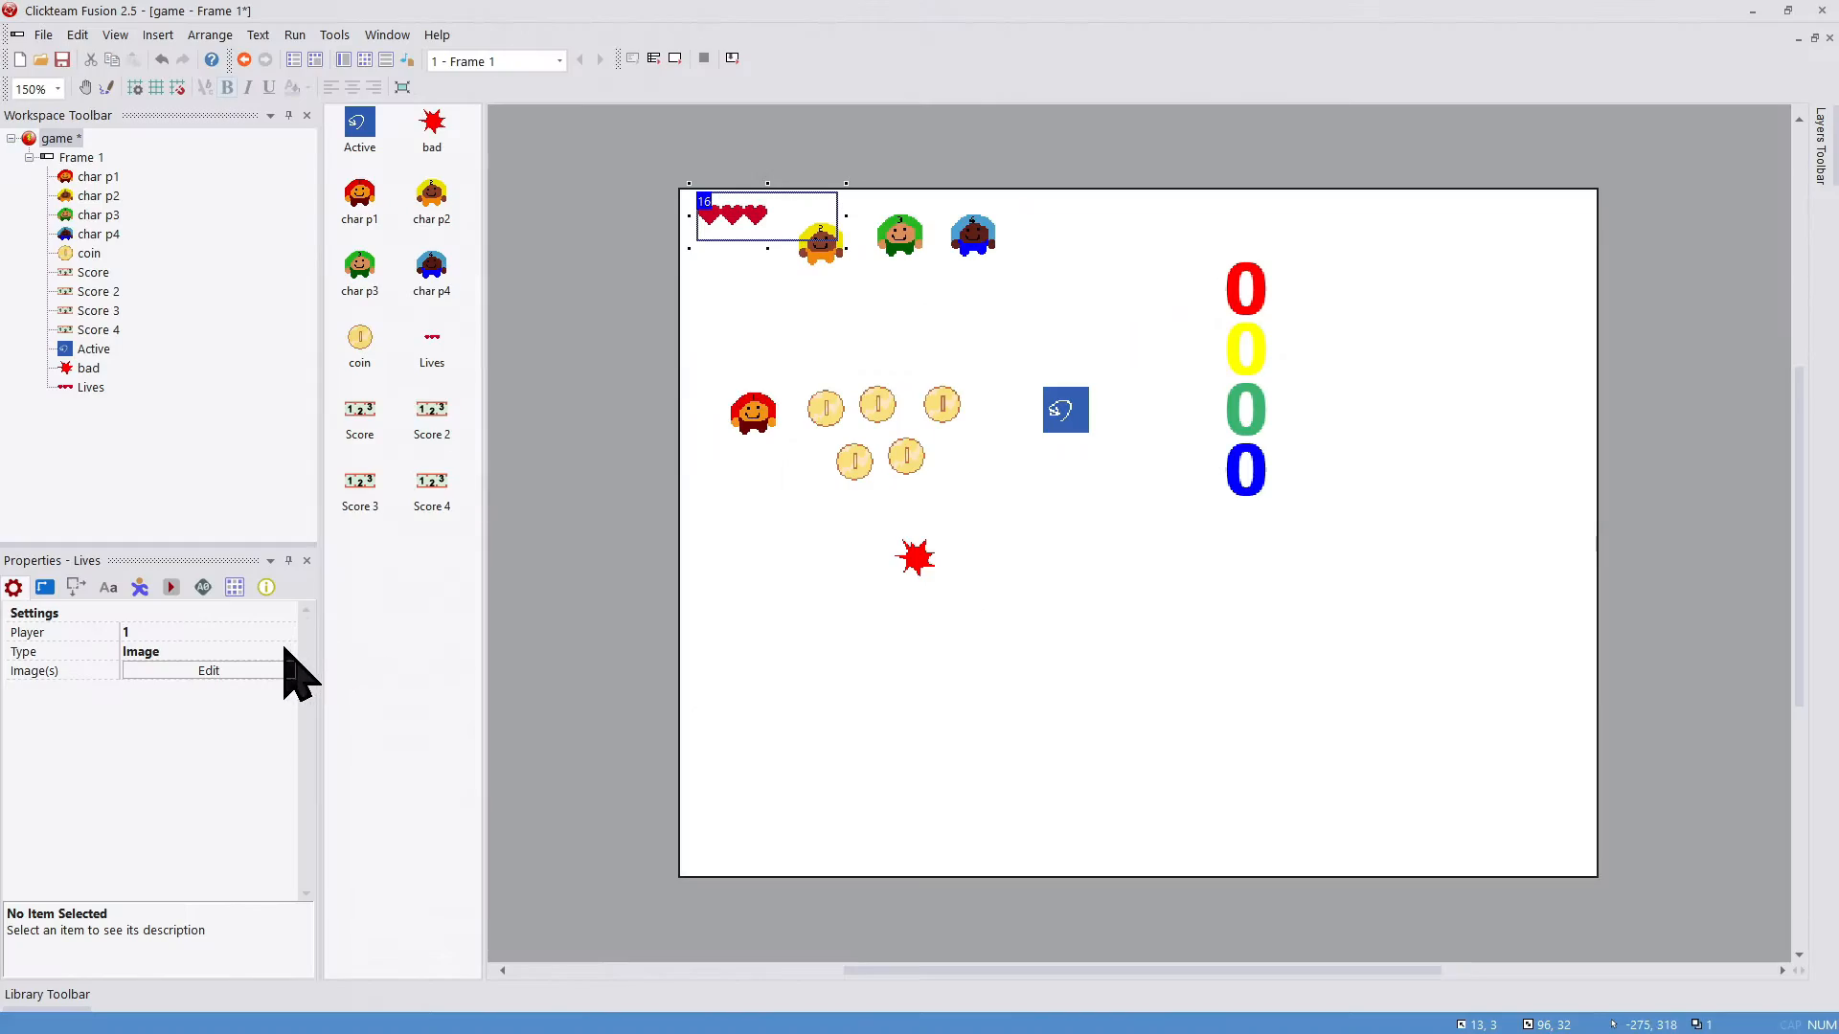
left_click(283, 648)
left_click(275, 698)
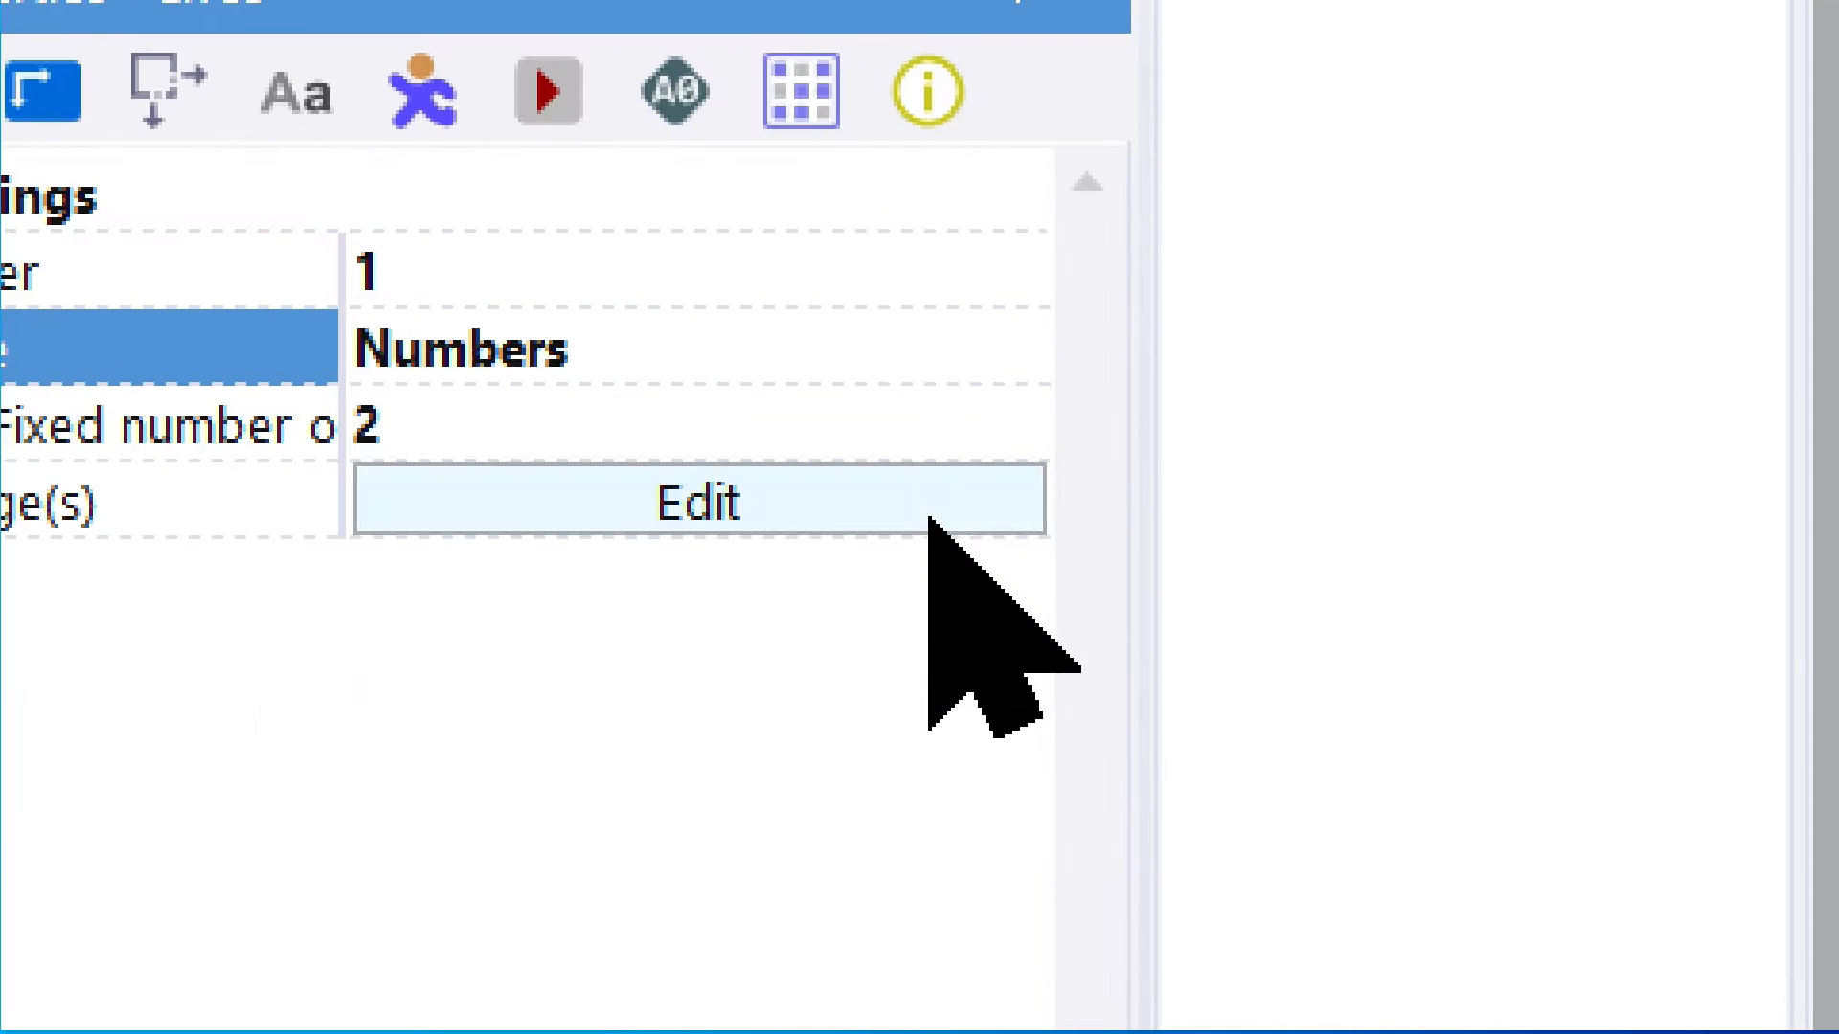
left_click(815, 439)
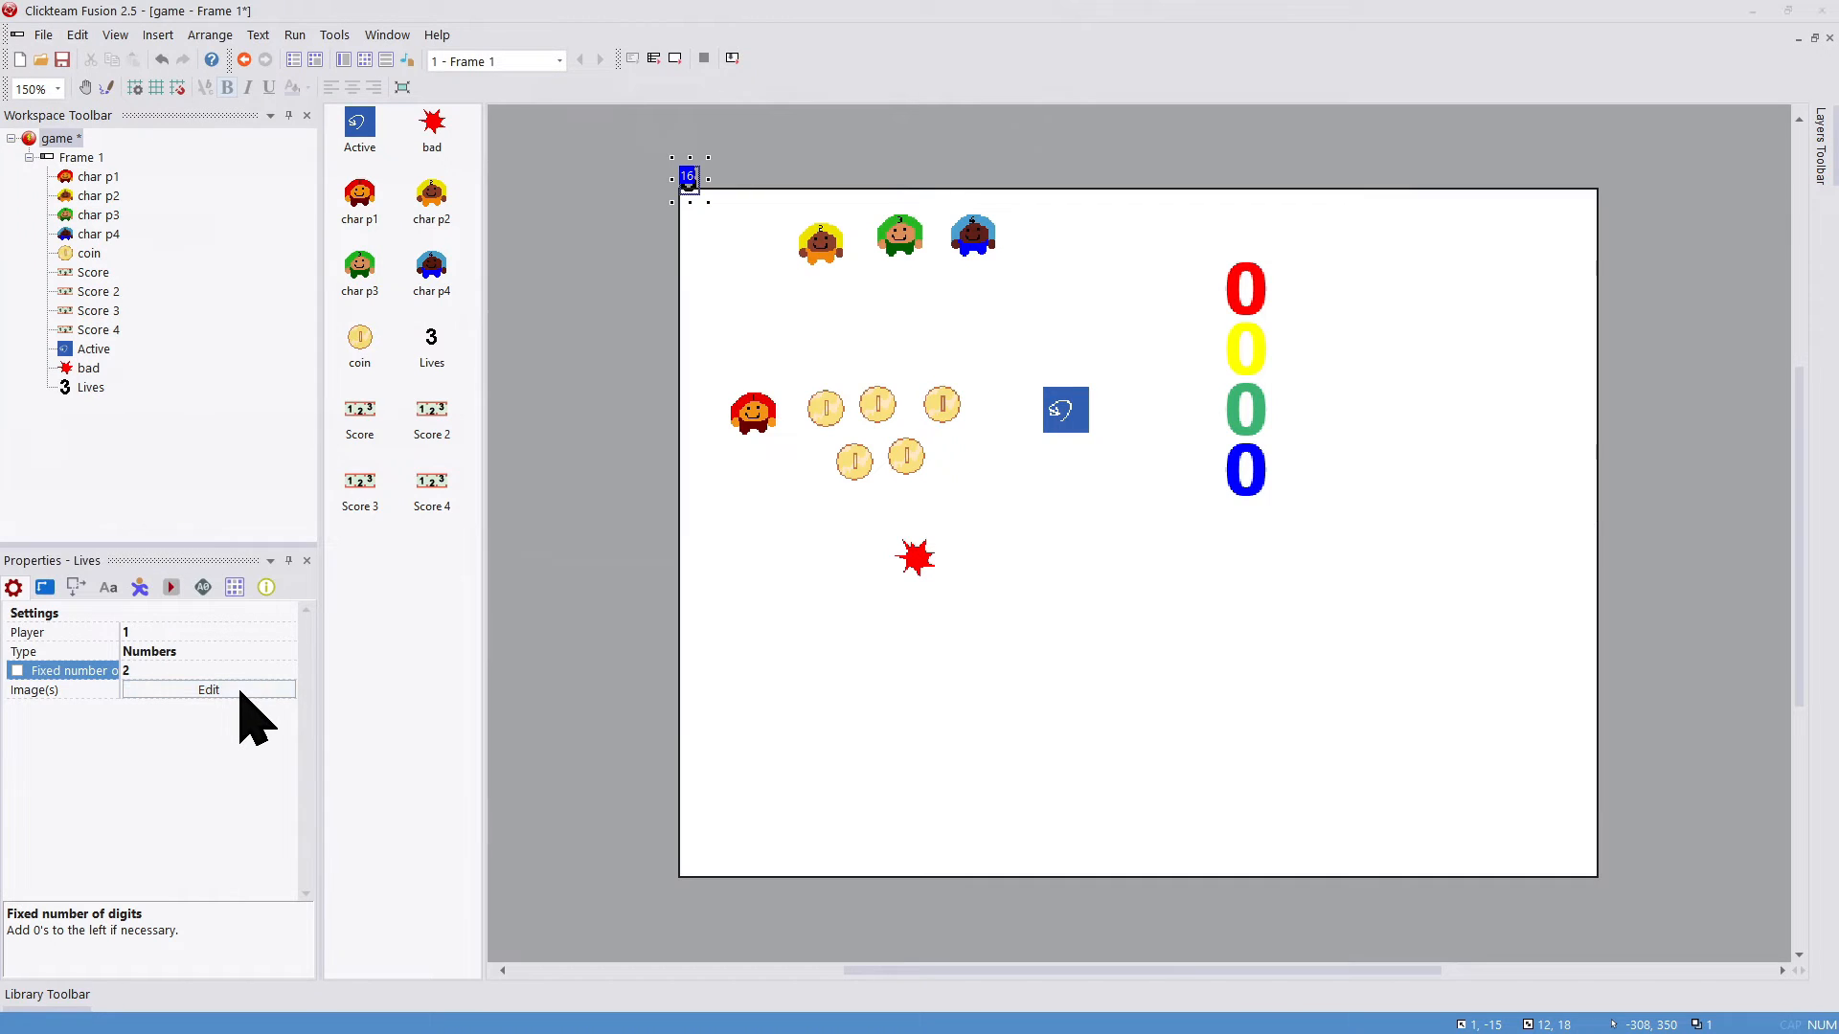
left_click(241, 693)
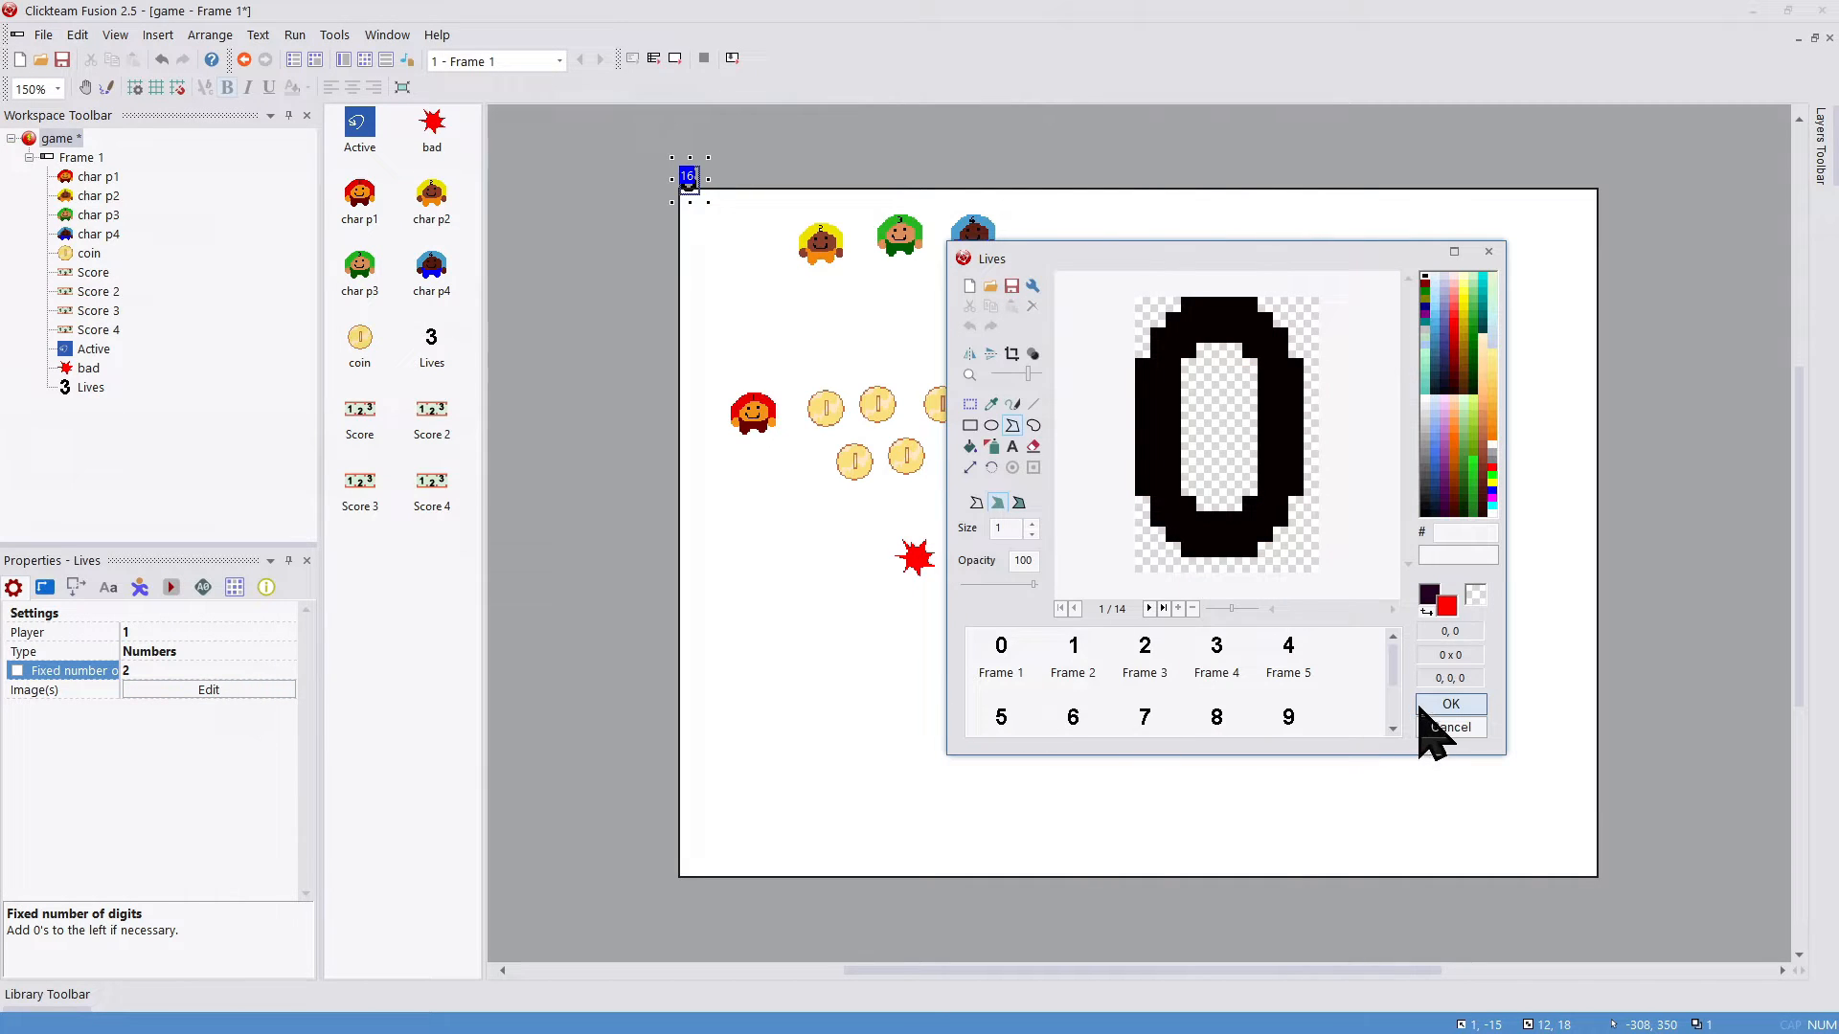
left_click(1423, 705)
Step: Try the Text display type on the Lives object
left_click(215, 653)
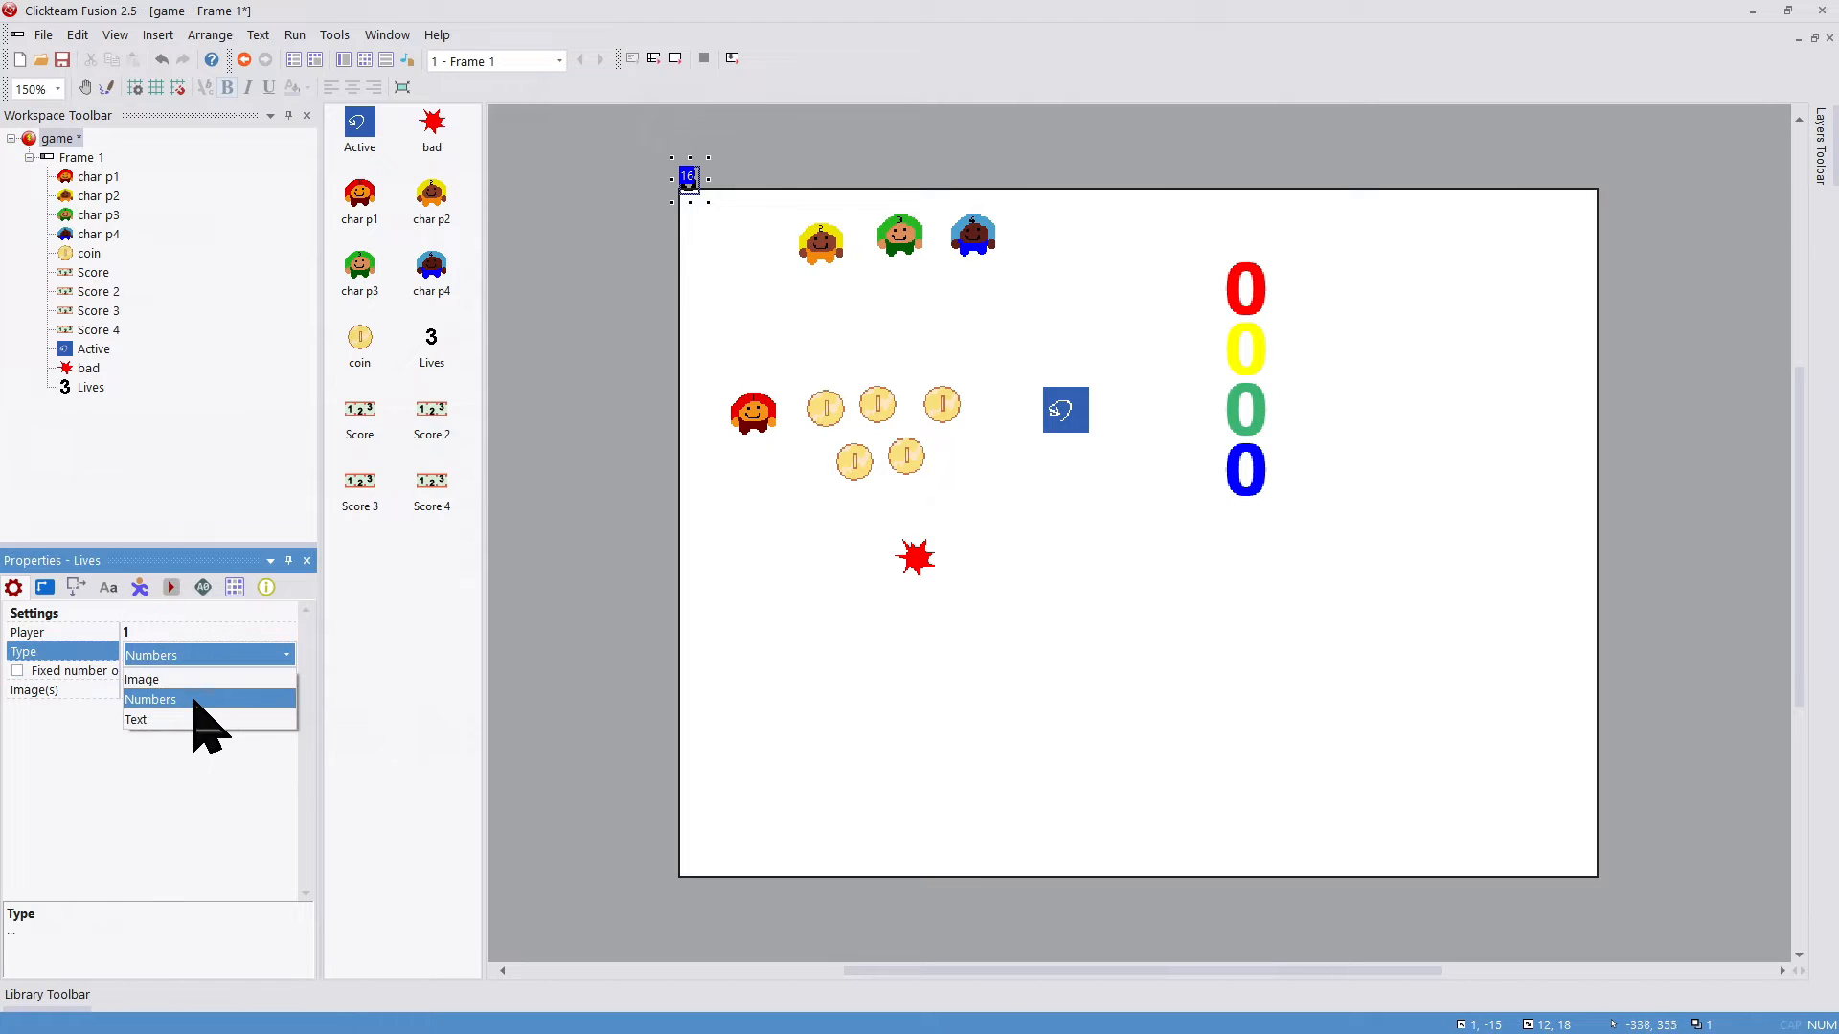
left_click(190, 719)
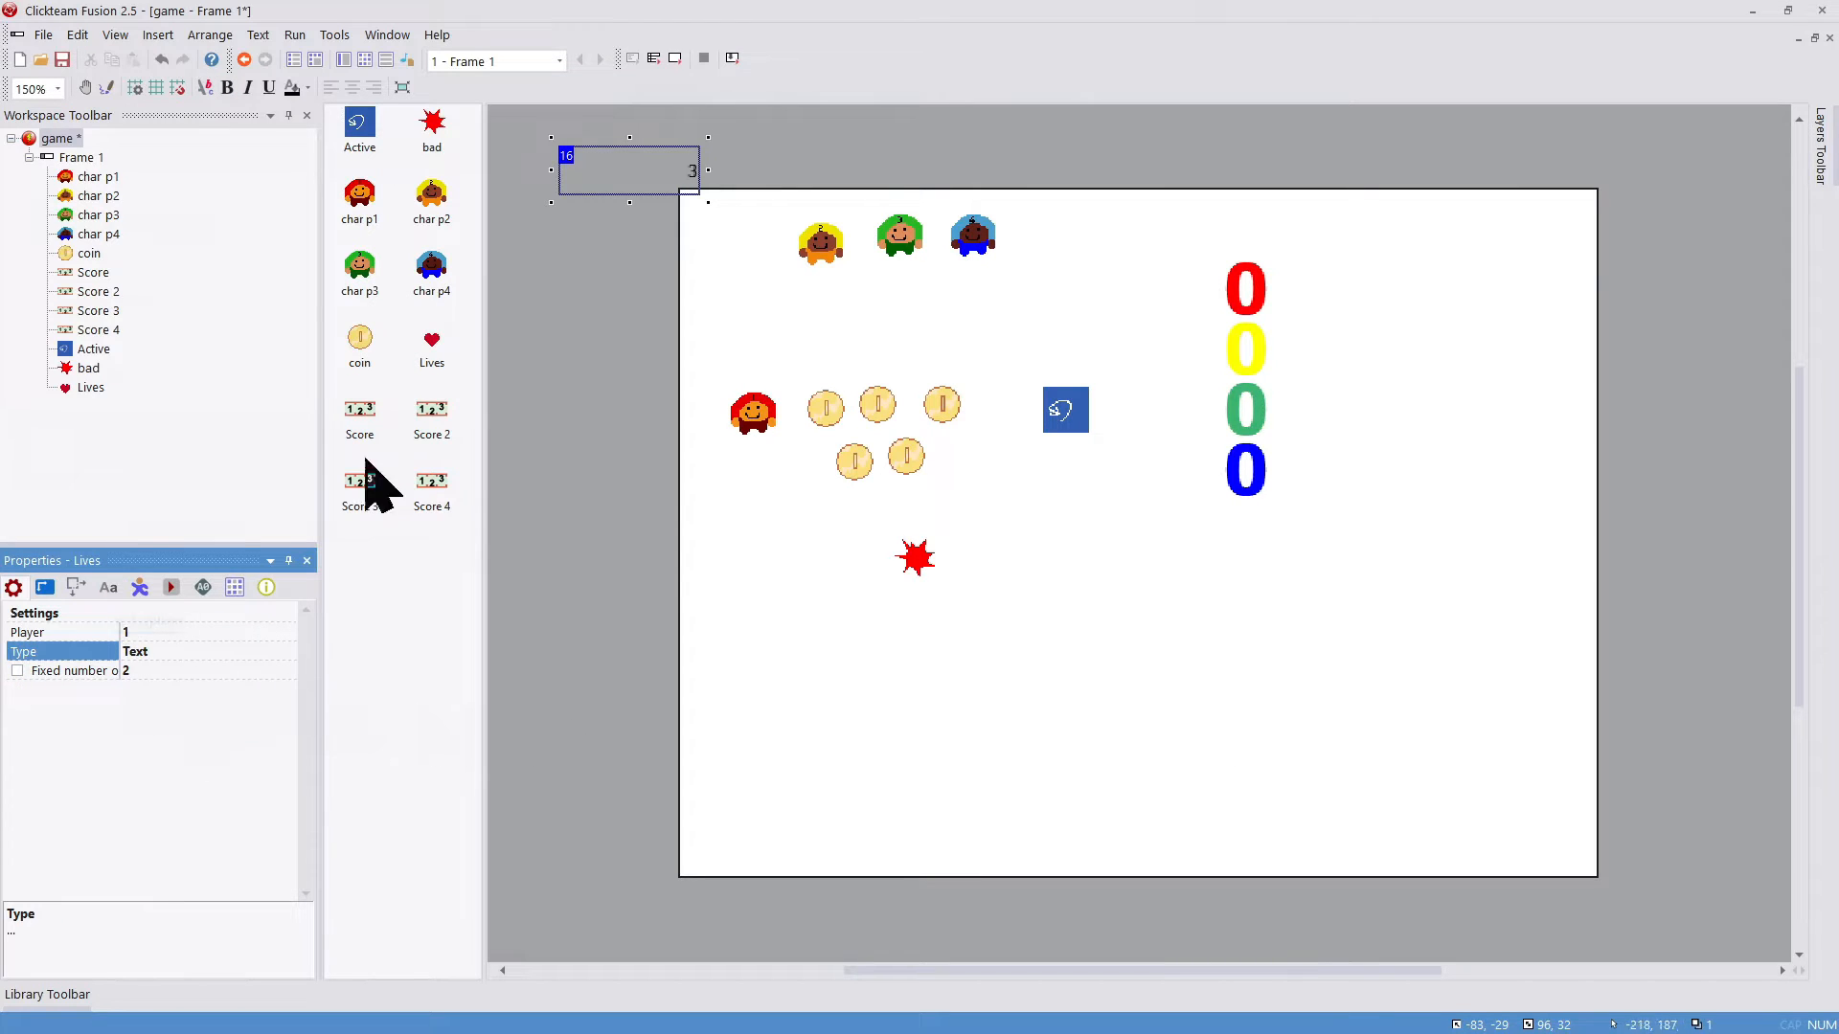
left_click_drag(759, 290, 767, 295)
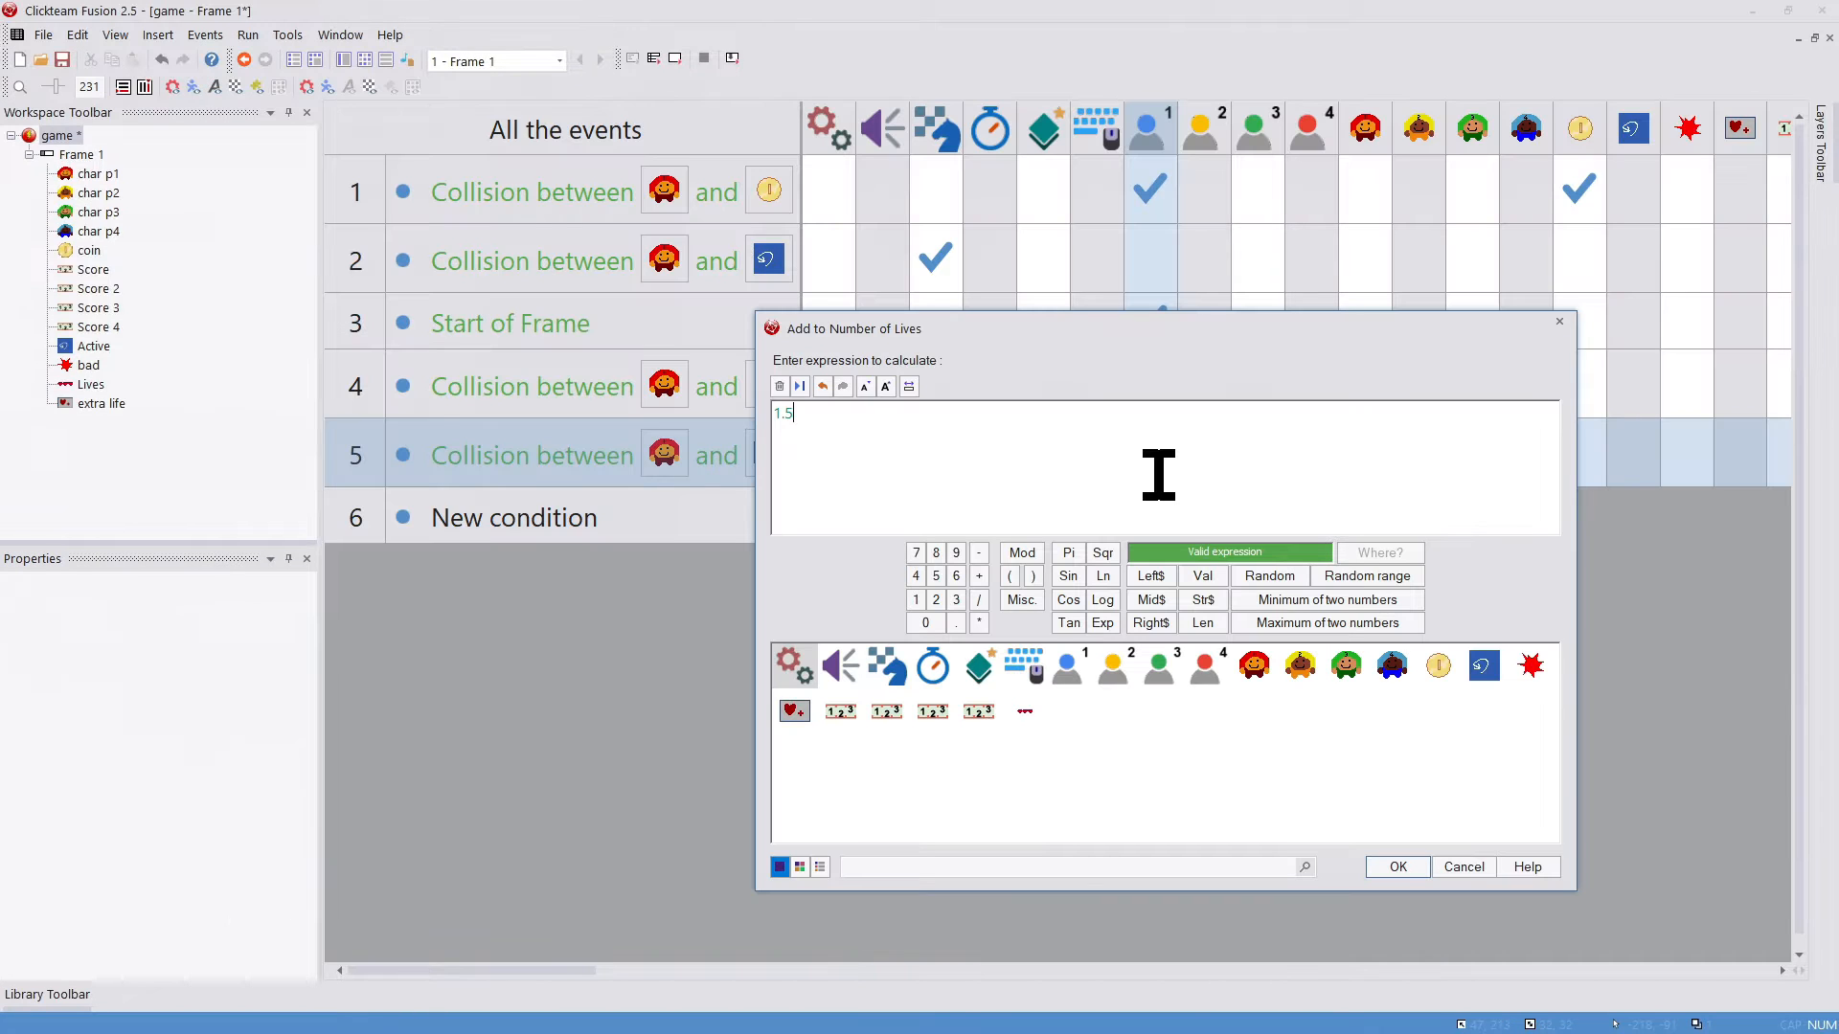
Step: Add 1.5 to Player 1's lives in the extra-life collision event, test-run the game and close it
key("Return")
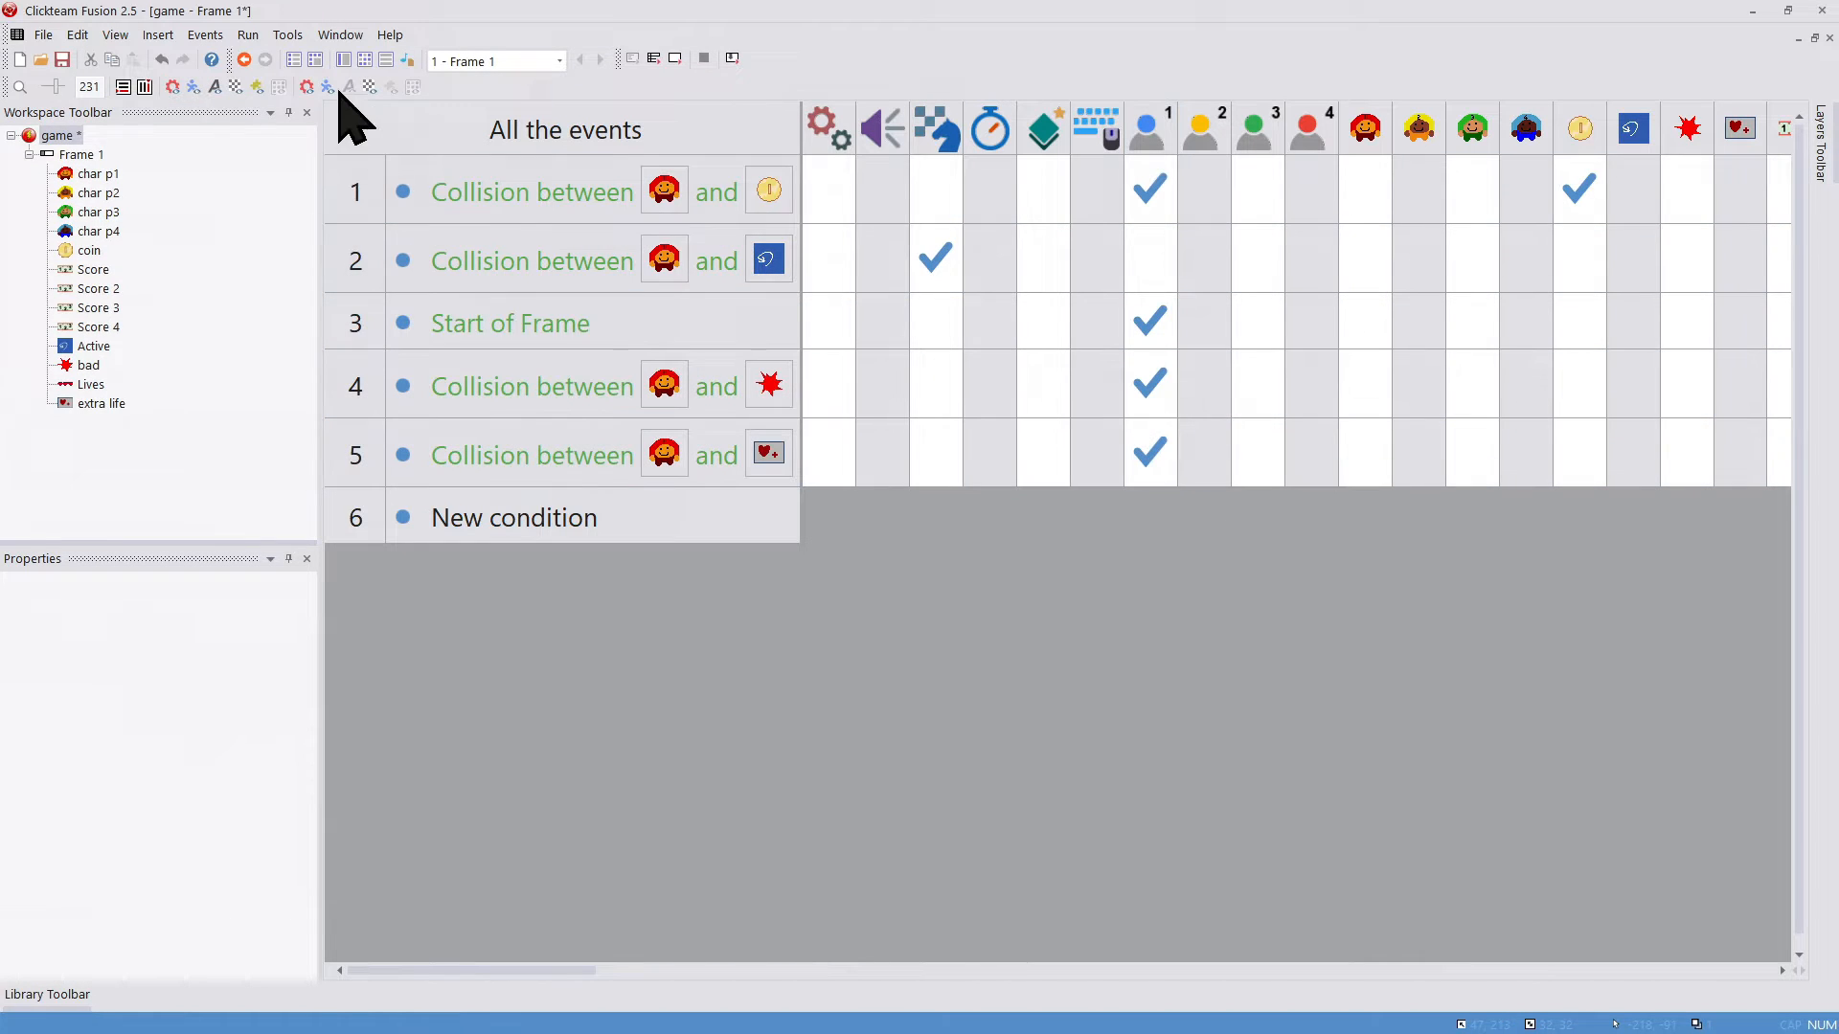
left_click(245, 34)
left_click(268, 79)
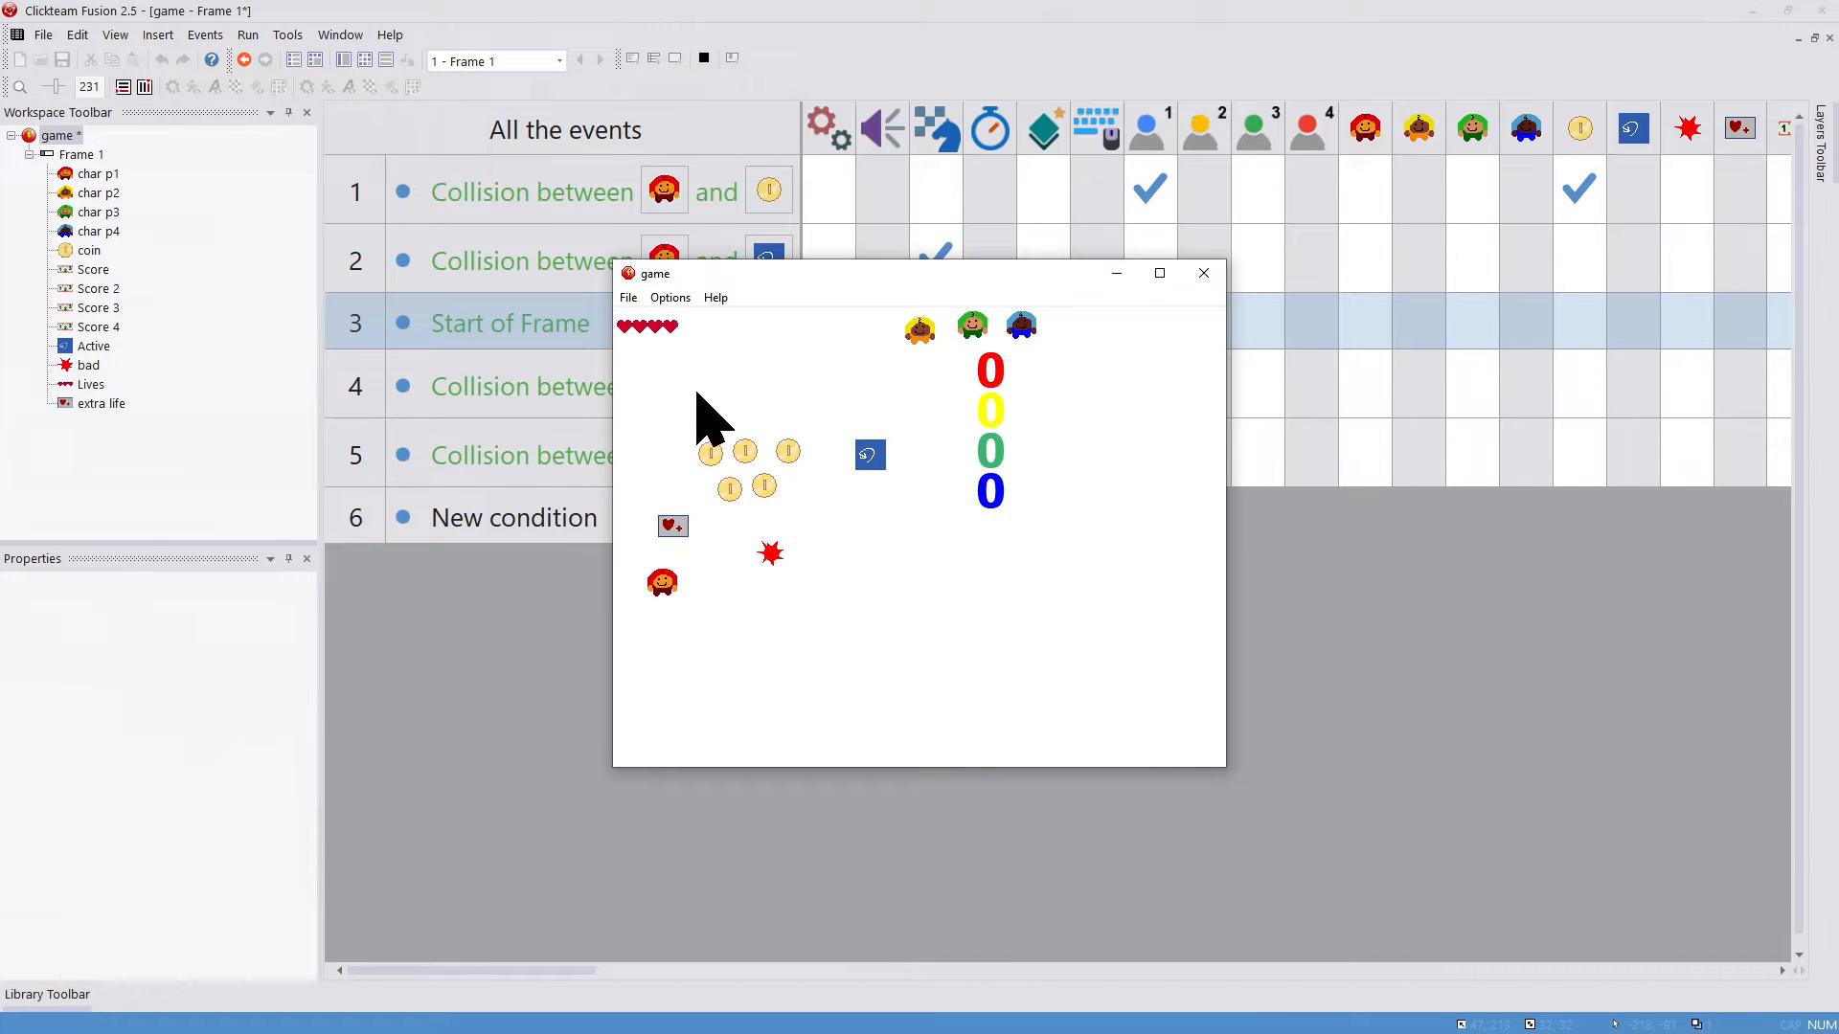
left_click(1204, 275)
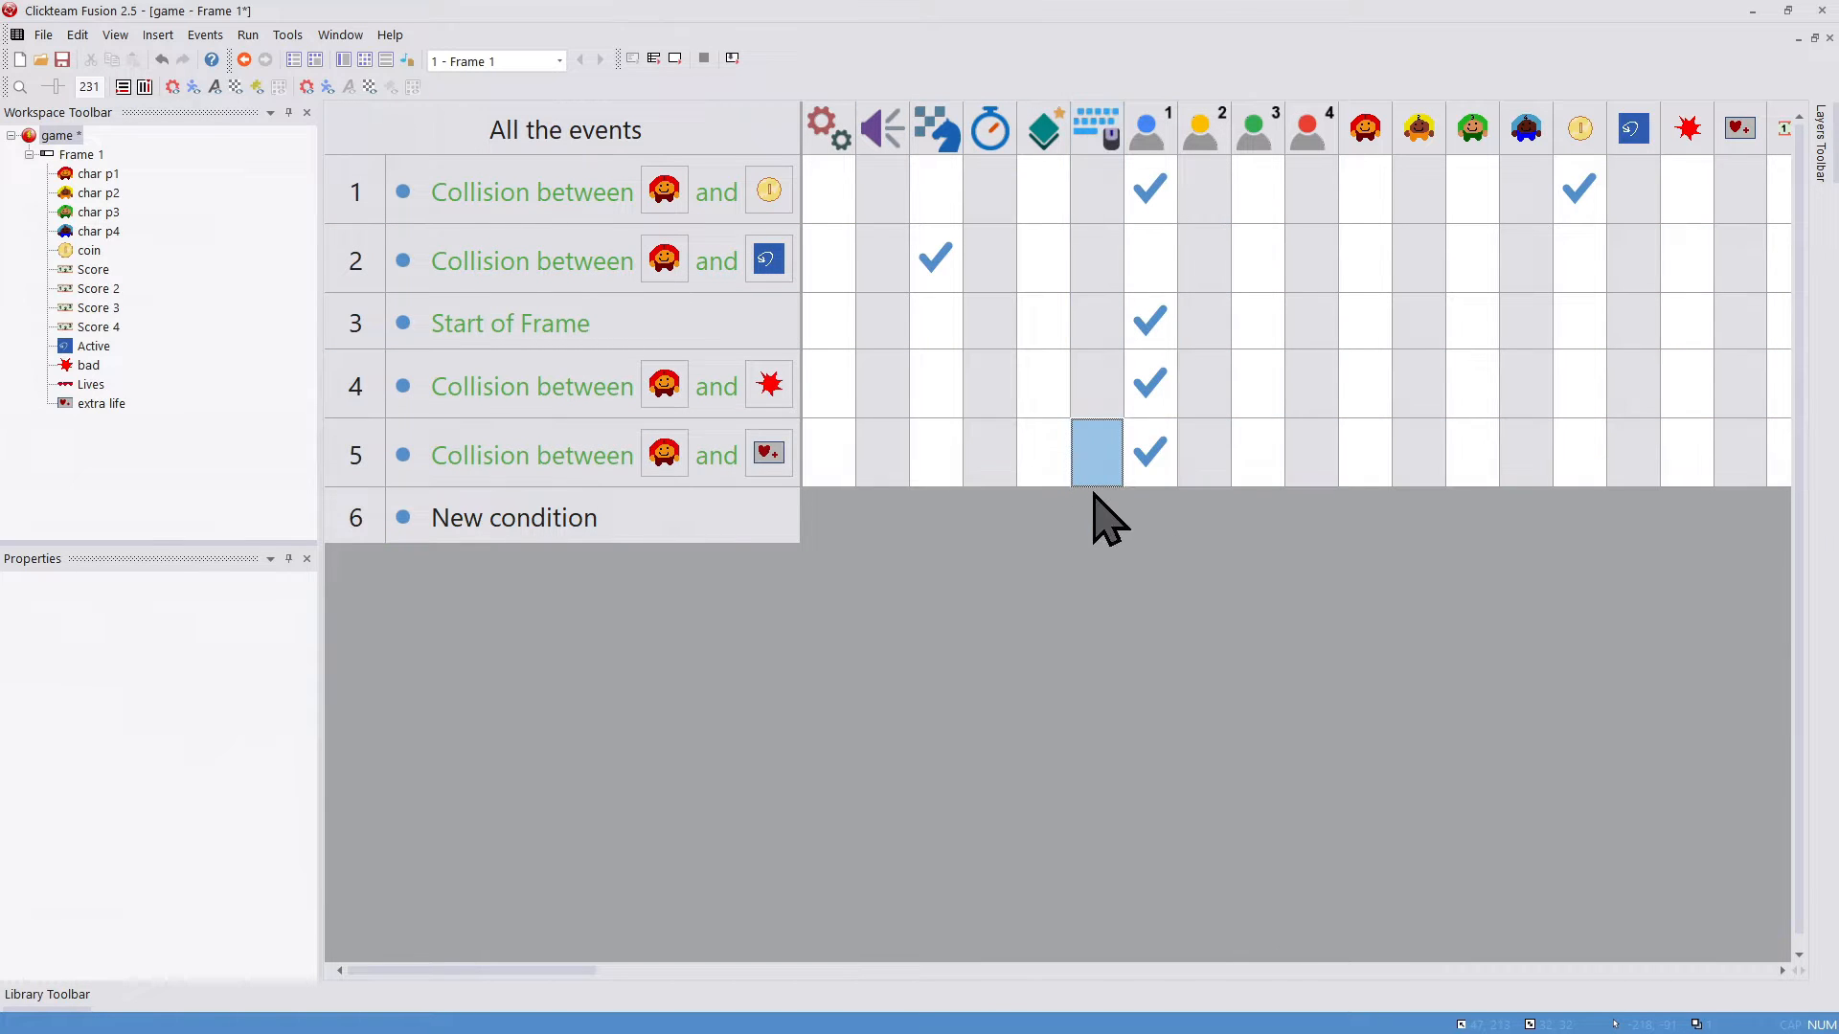
Step: Edit the number of lives added in event 5 and test it by steering the red character around the extra-life object
right_click(1151, 458)
left_click(1187, 557)
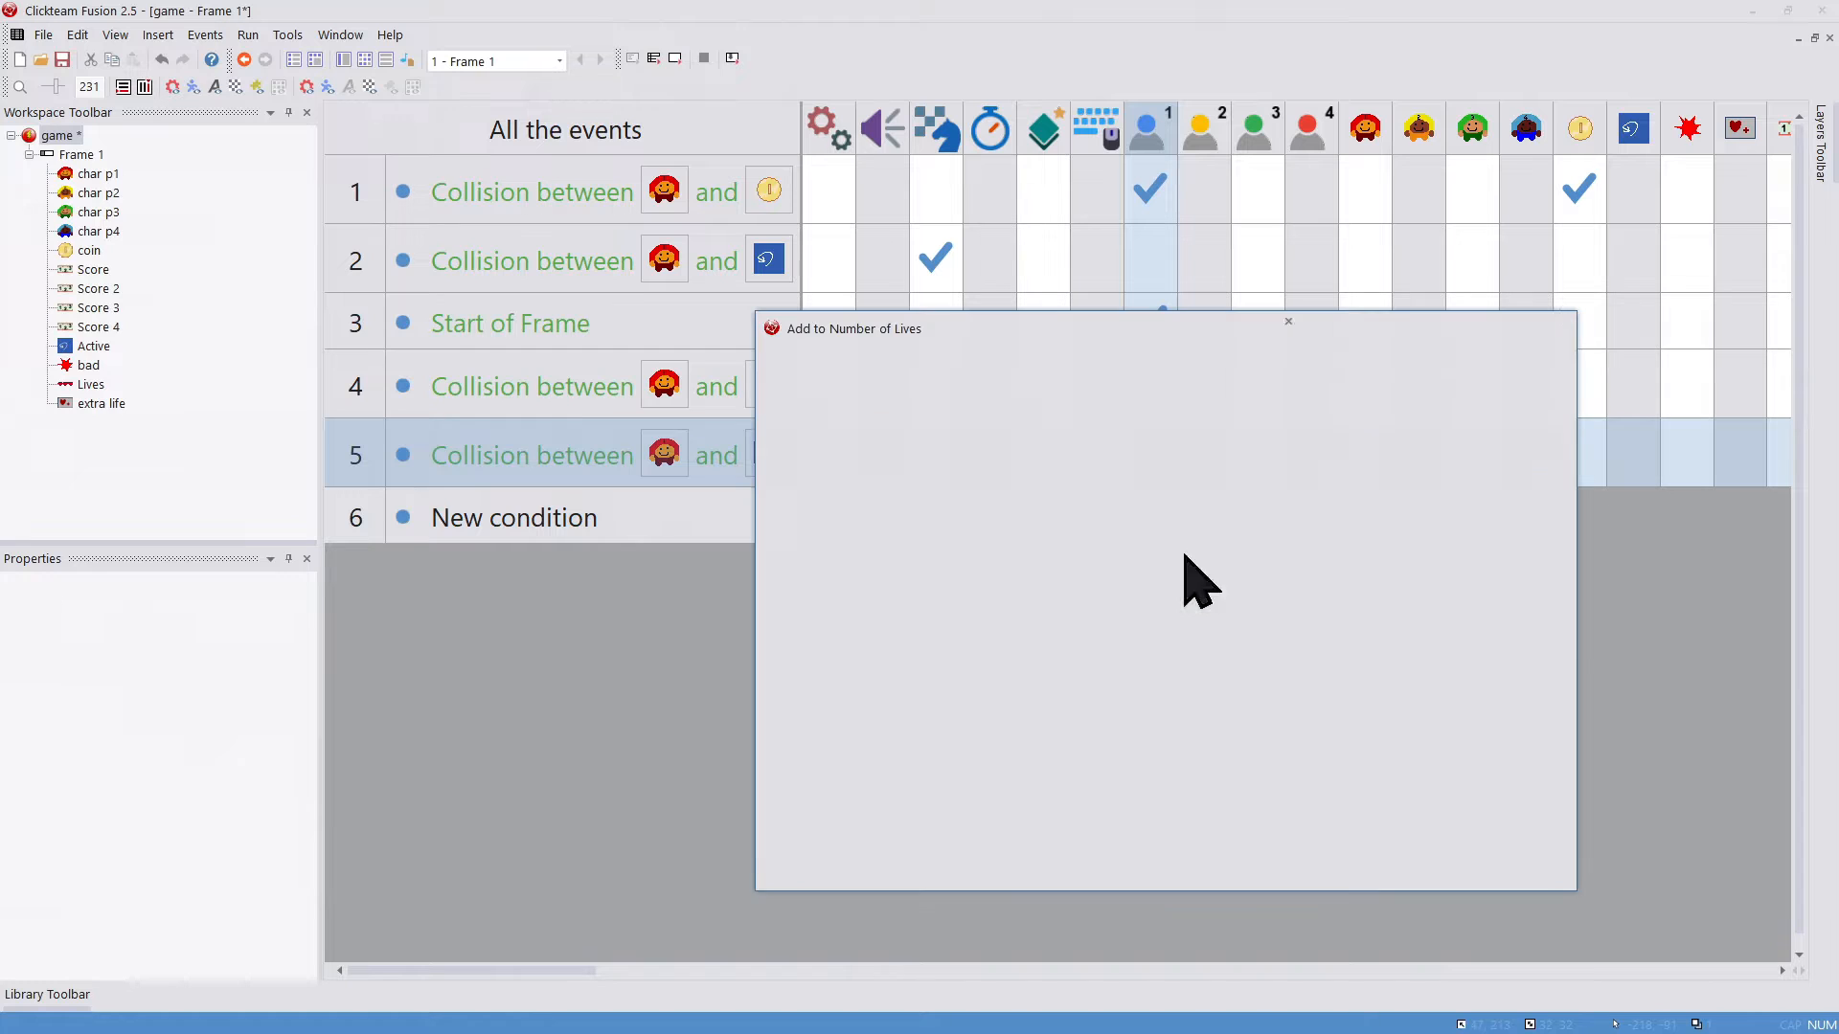
key("Return")
key("F8")
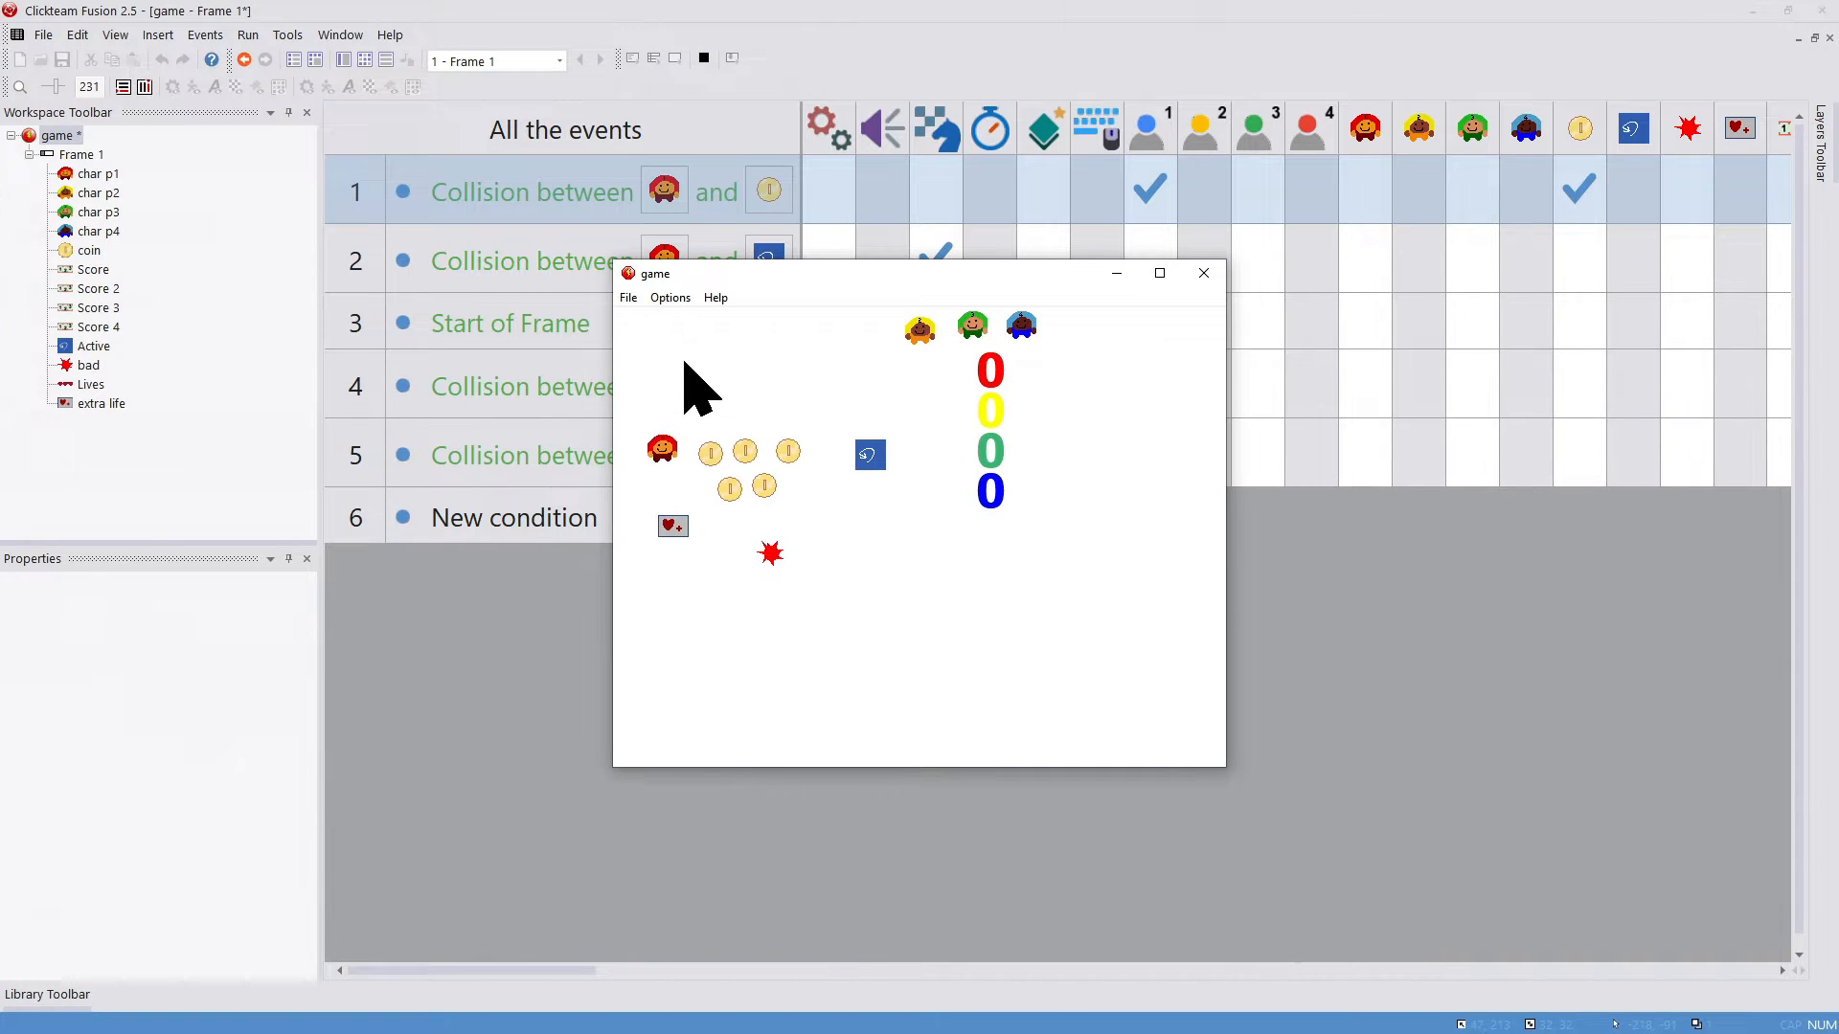
key("Down")
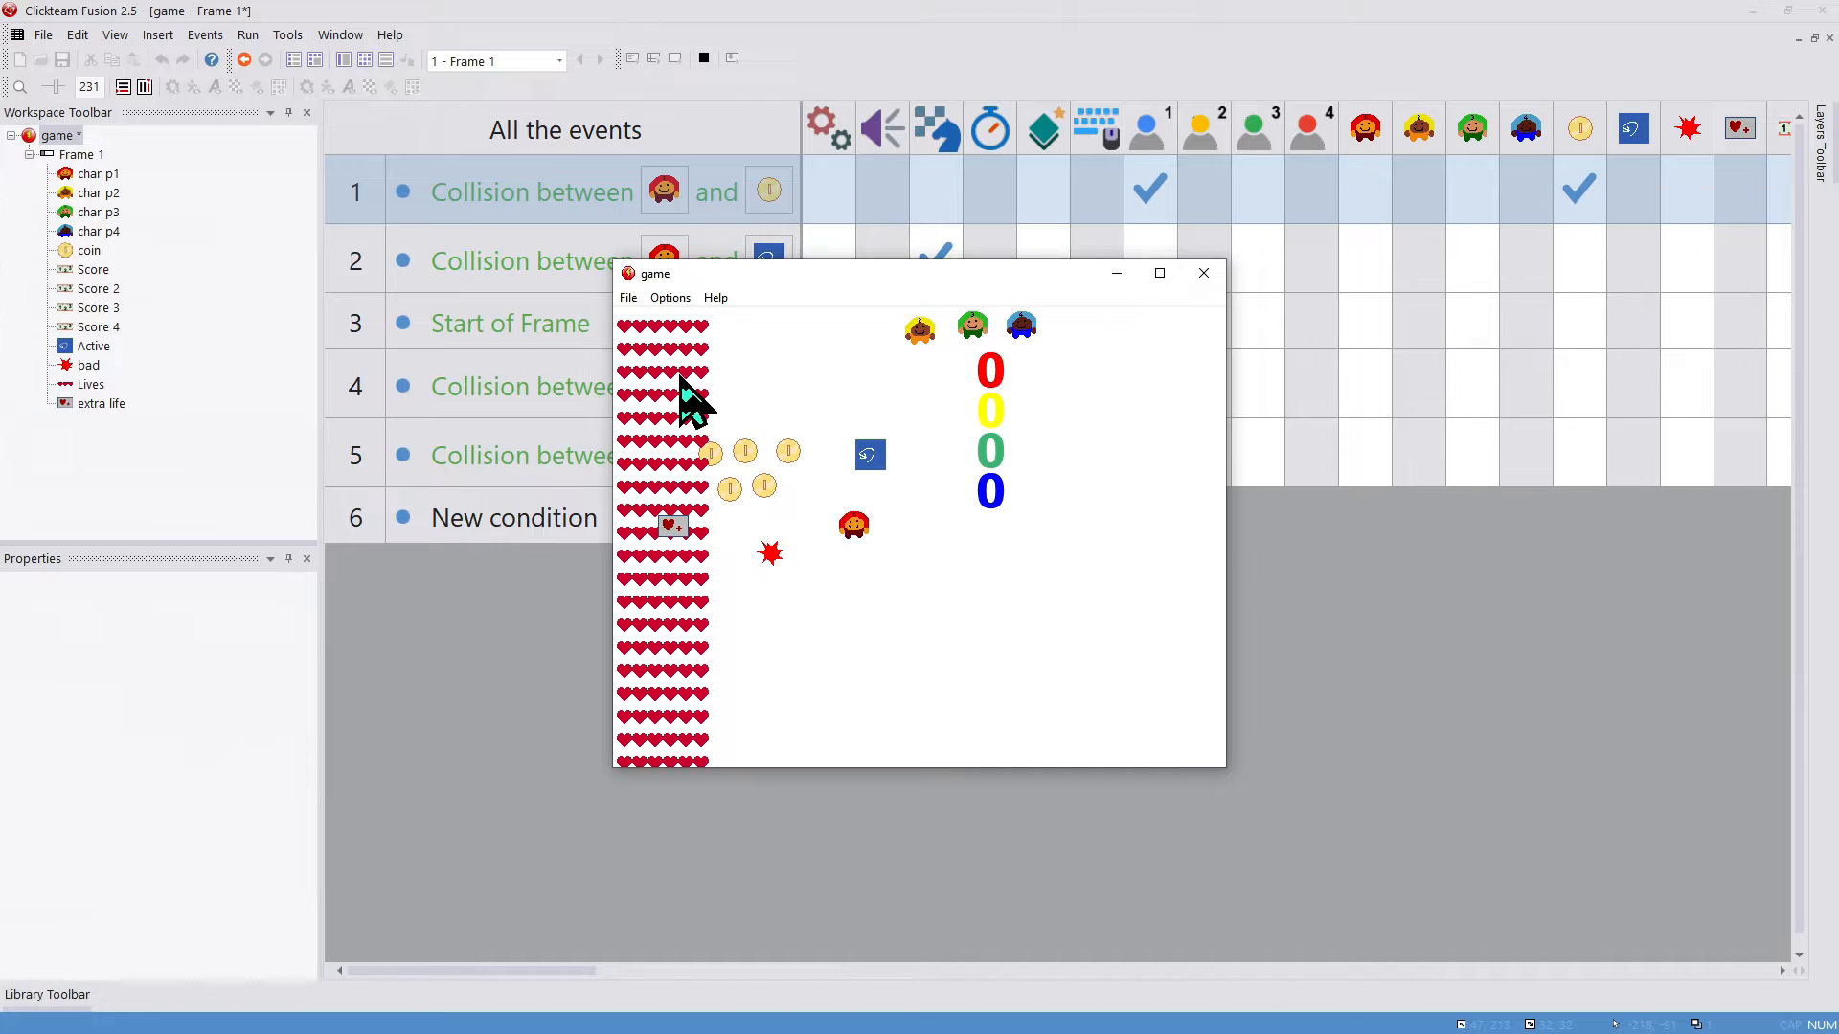
key("Left")
key("Up")
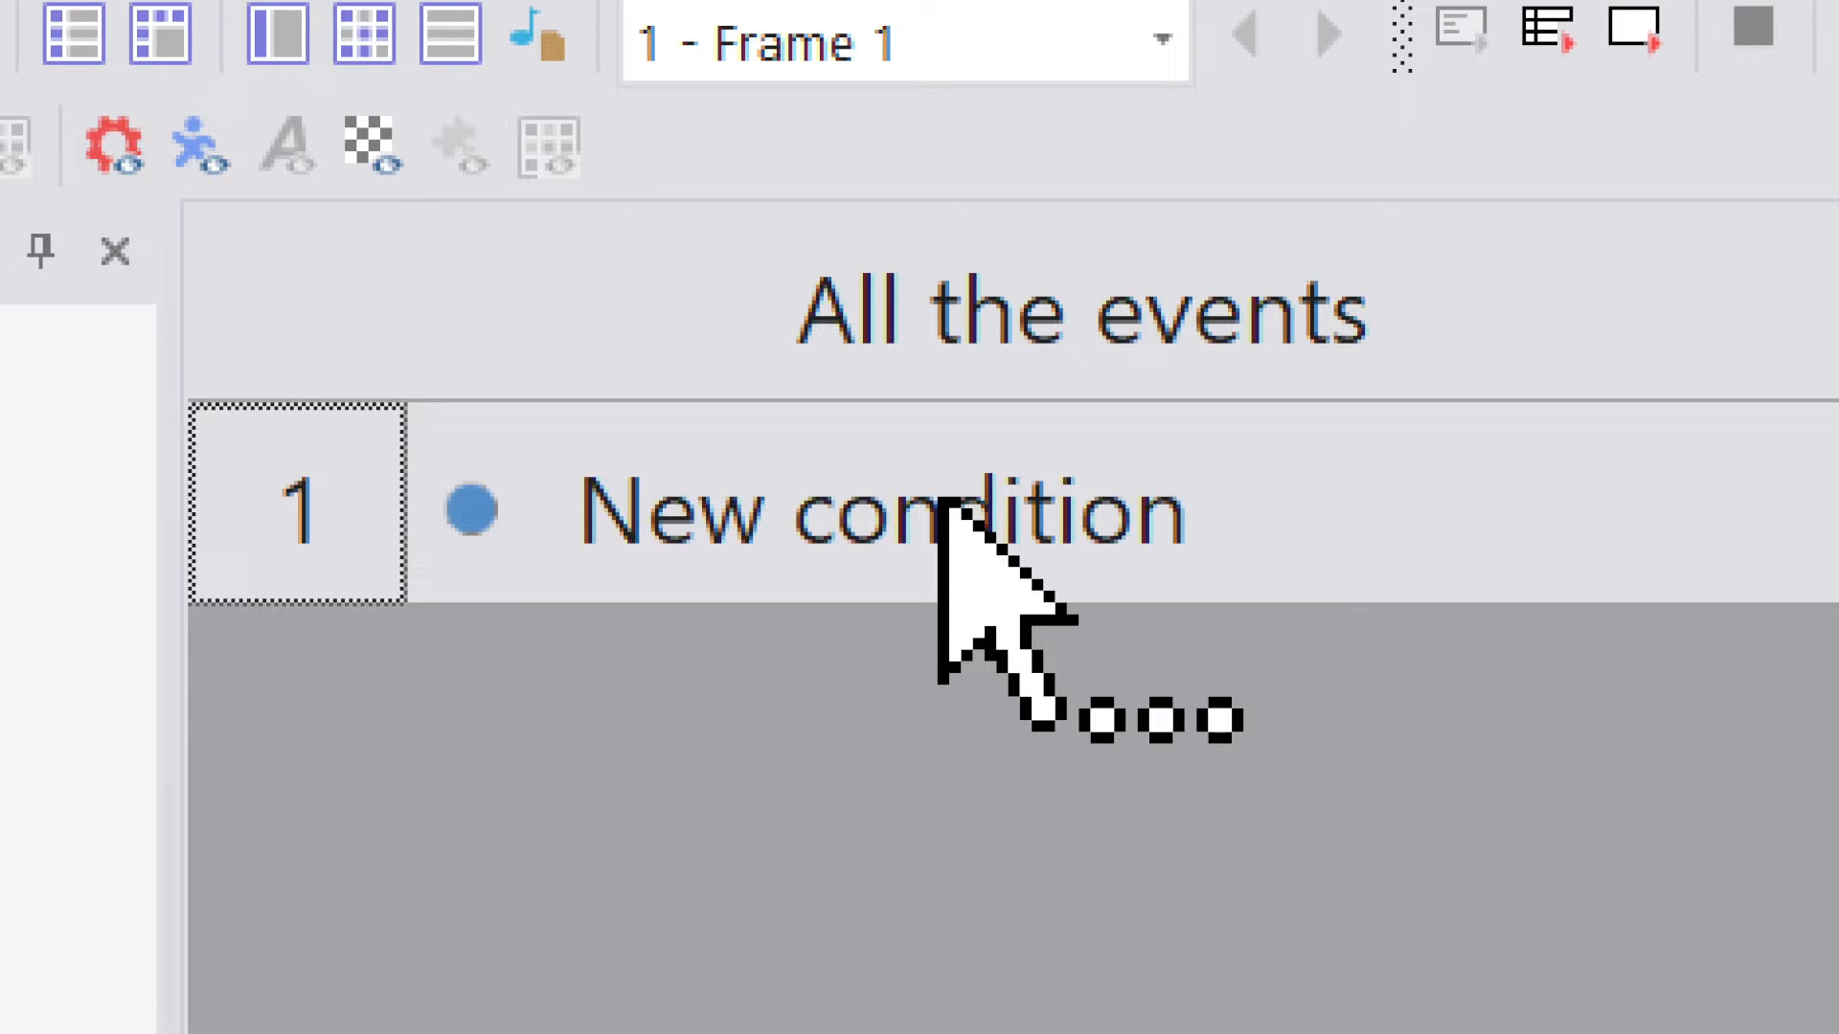
Step: Add two separate Player 1 events in the event editor: number of lives equal to 0, and number of lives reaches 0
left_click(944, 506)
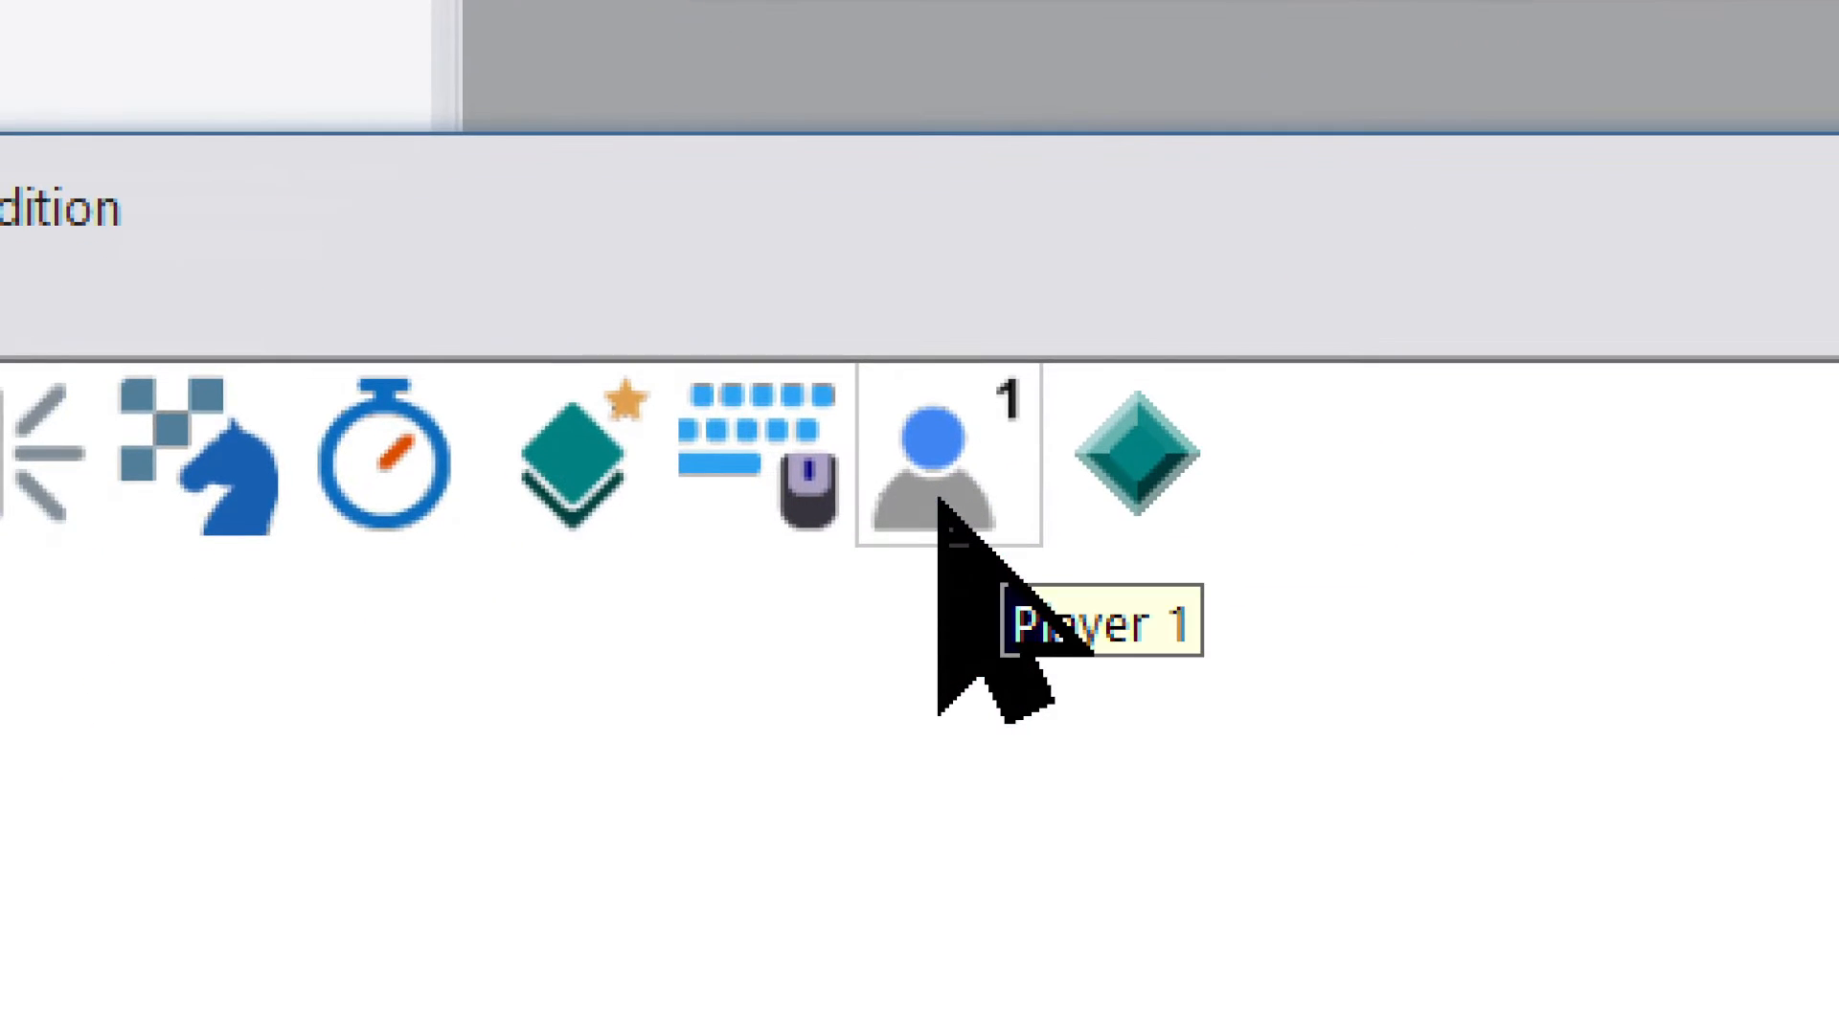
left_click(941, 502)
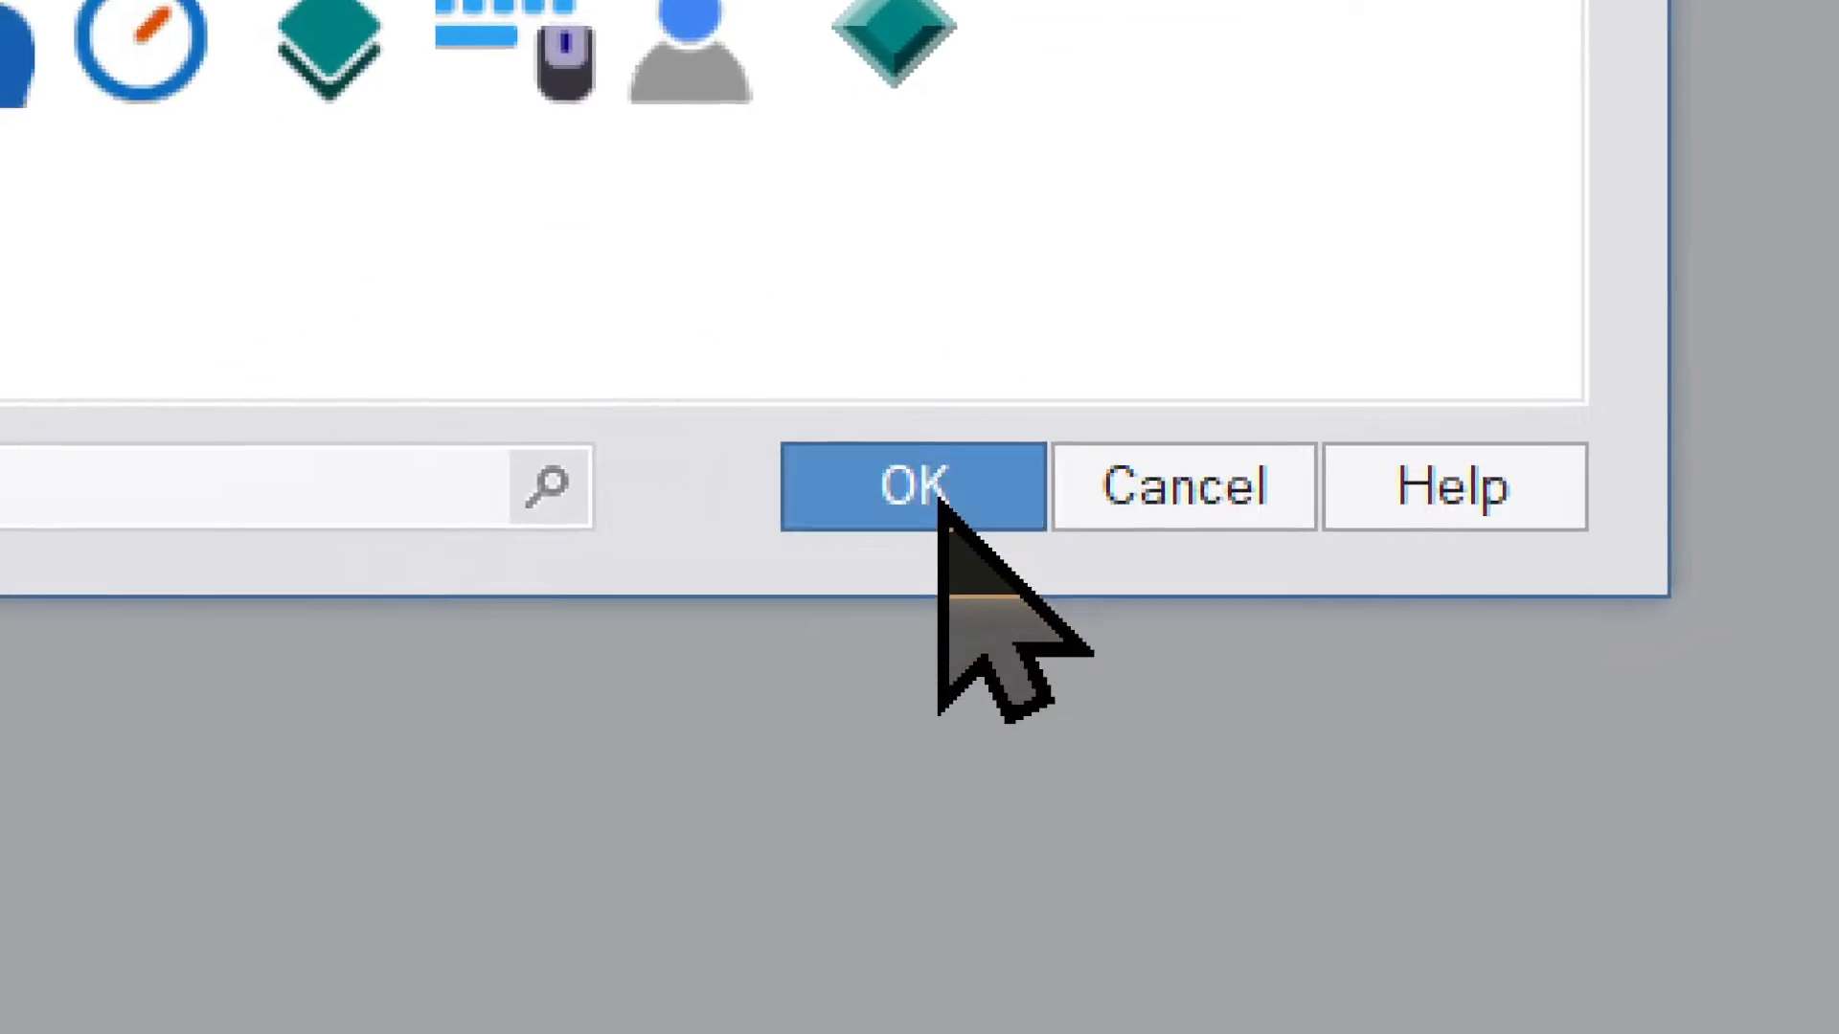
left_click(910, 484)
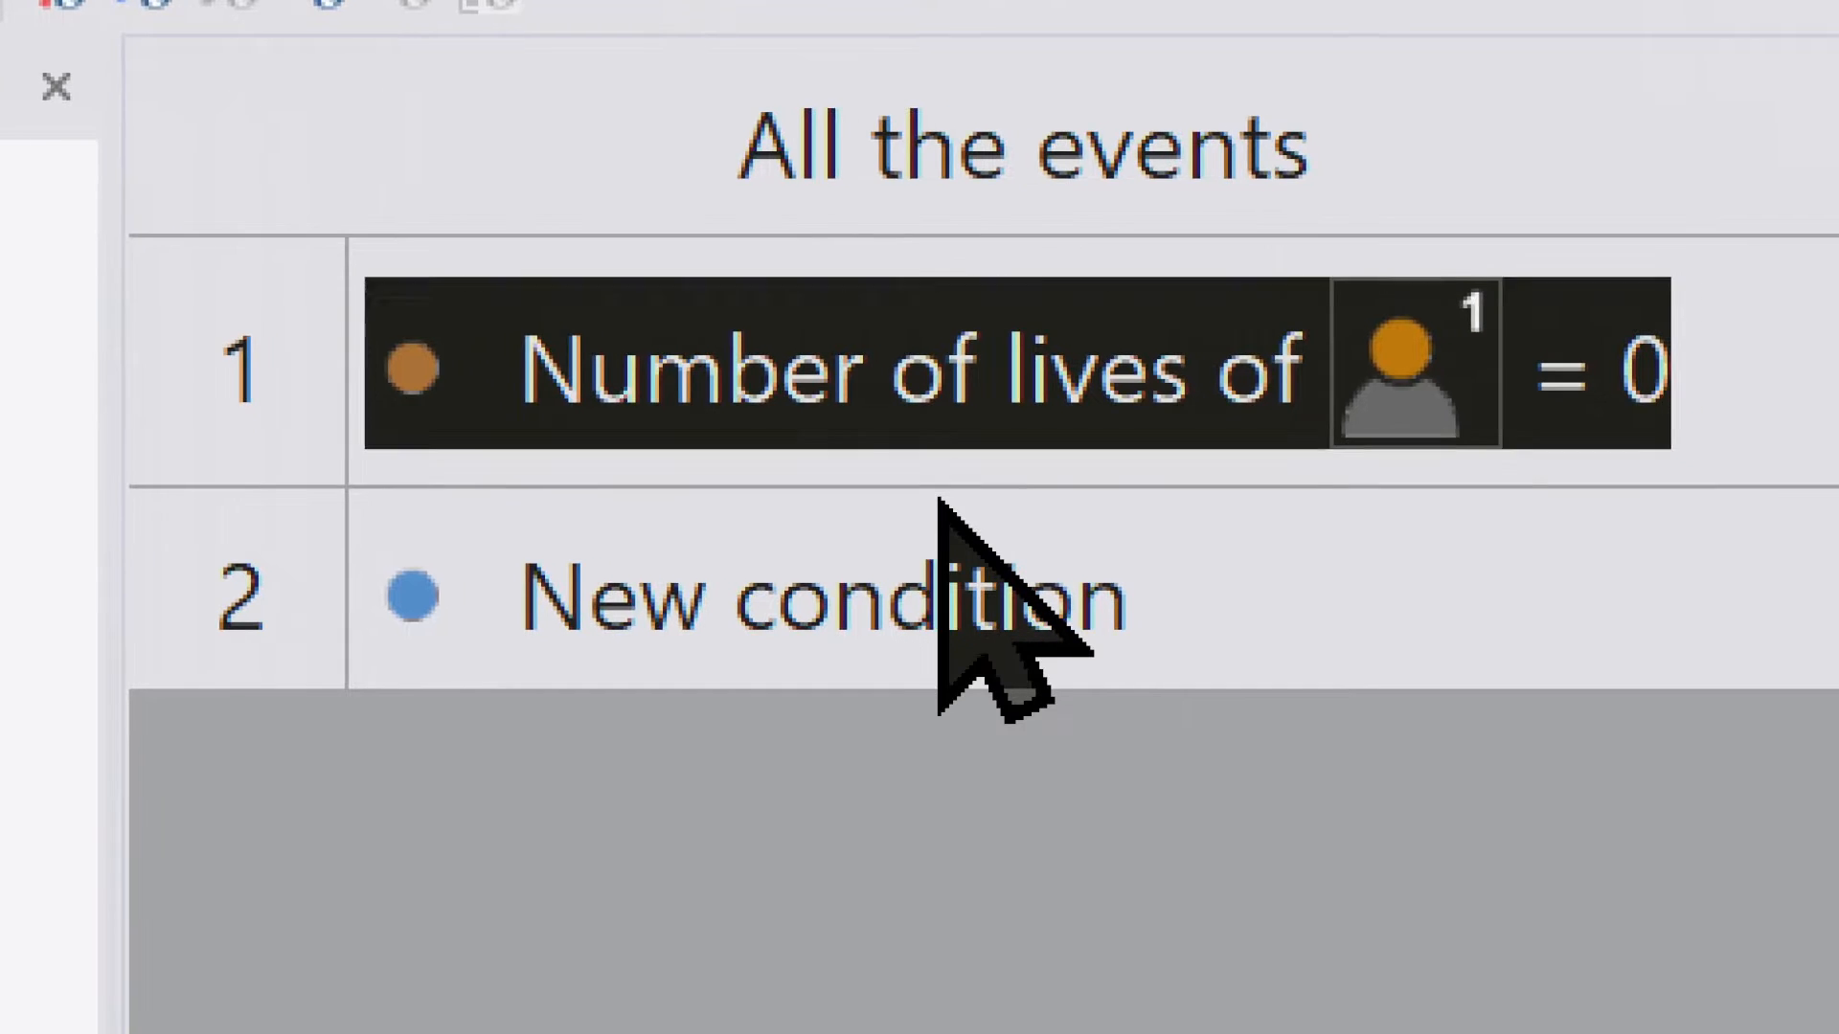
left_click(940, 593)
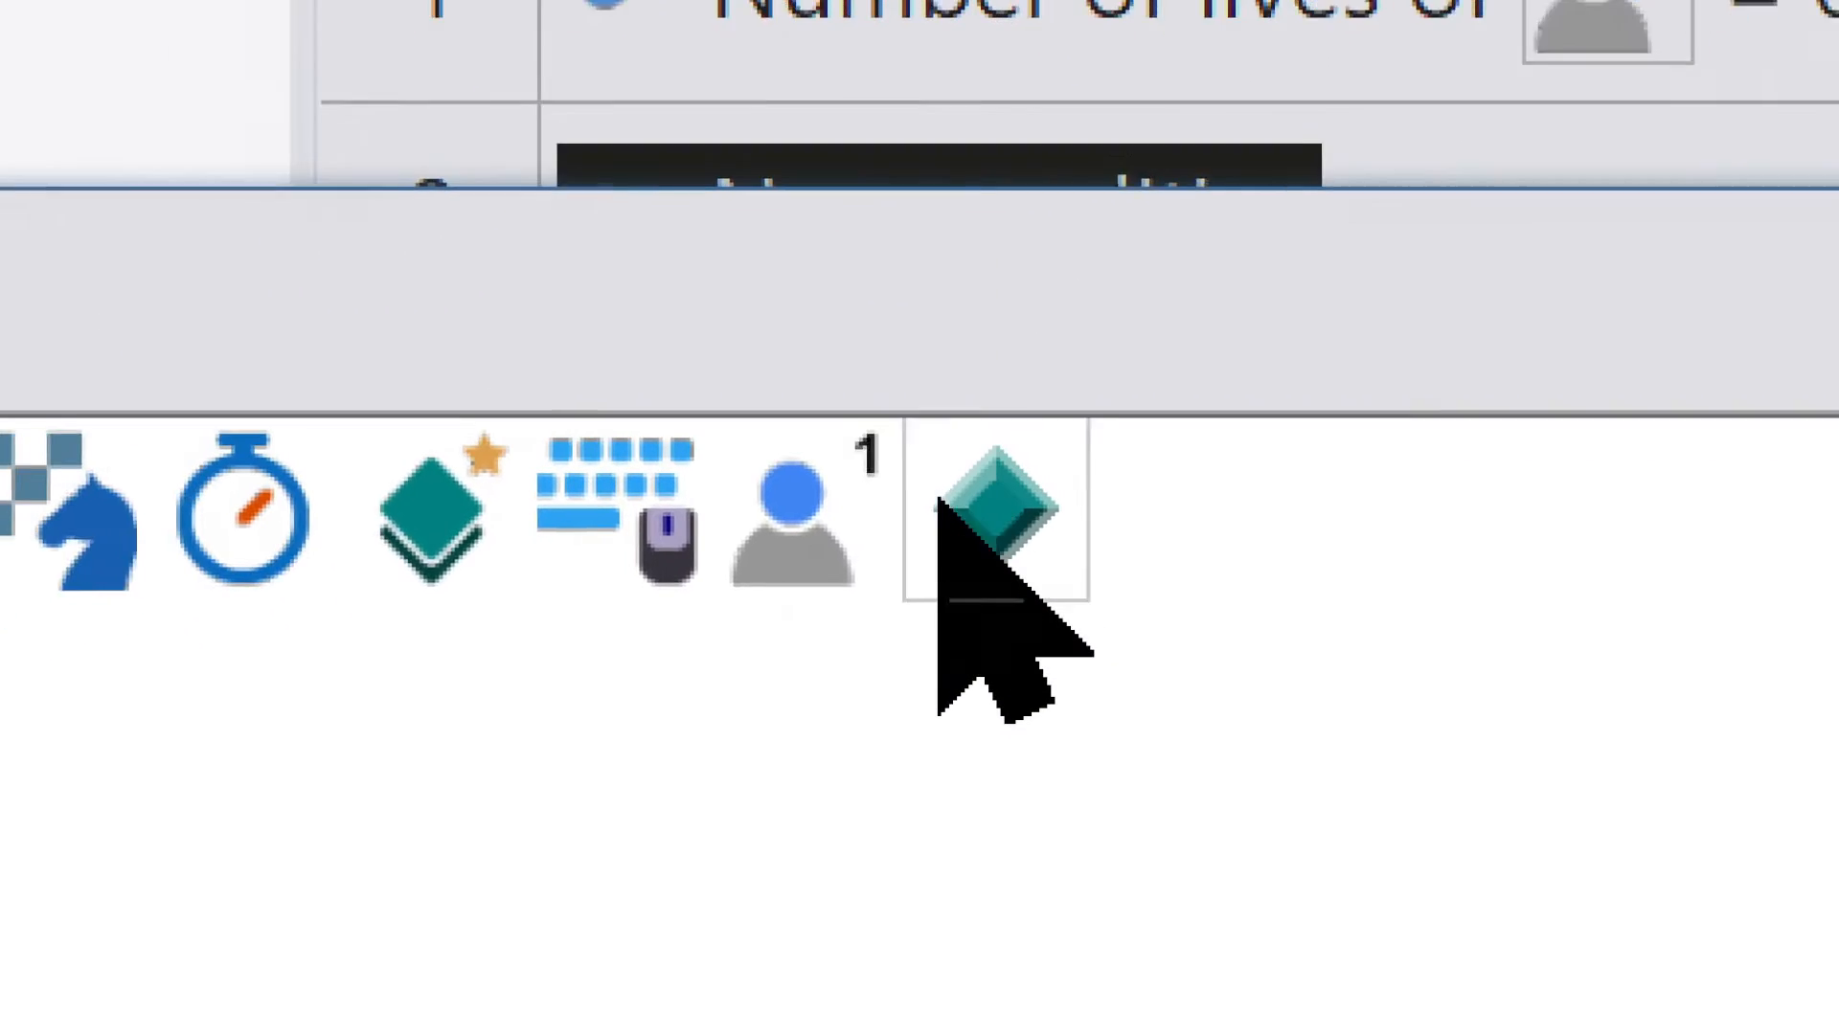
left_click(801, 551)
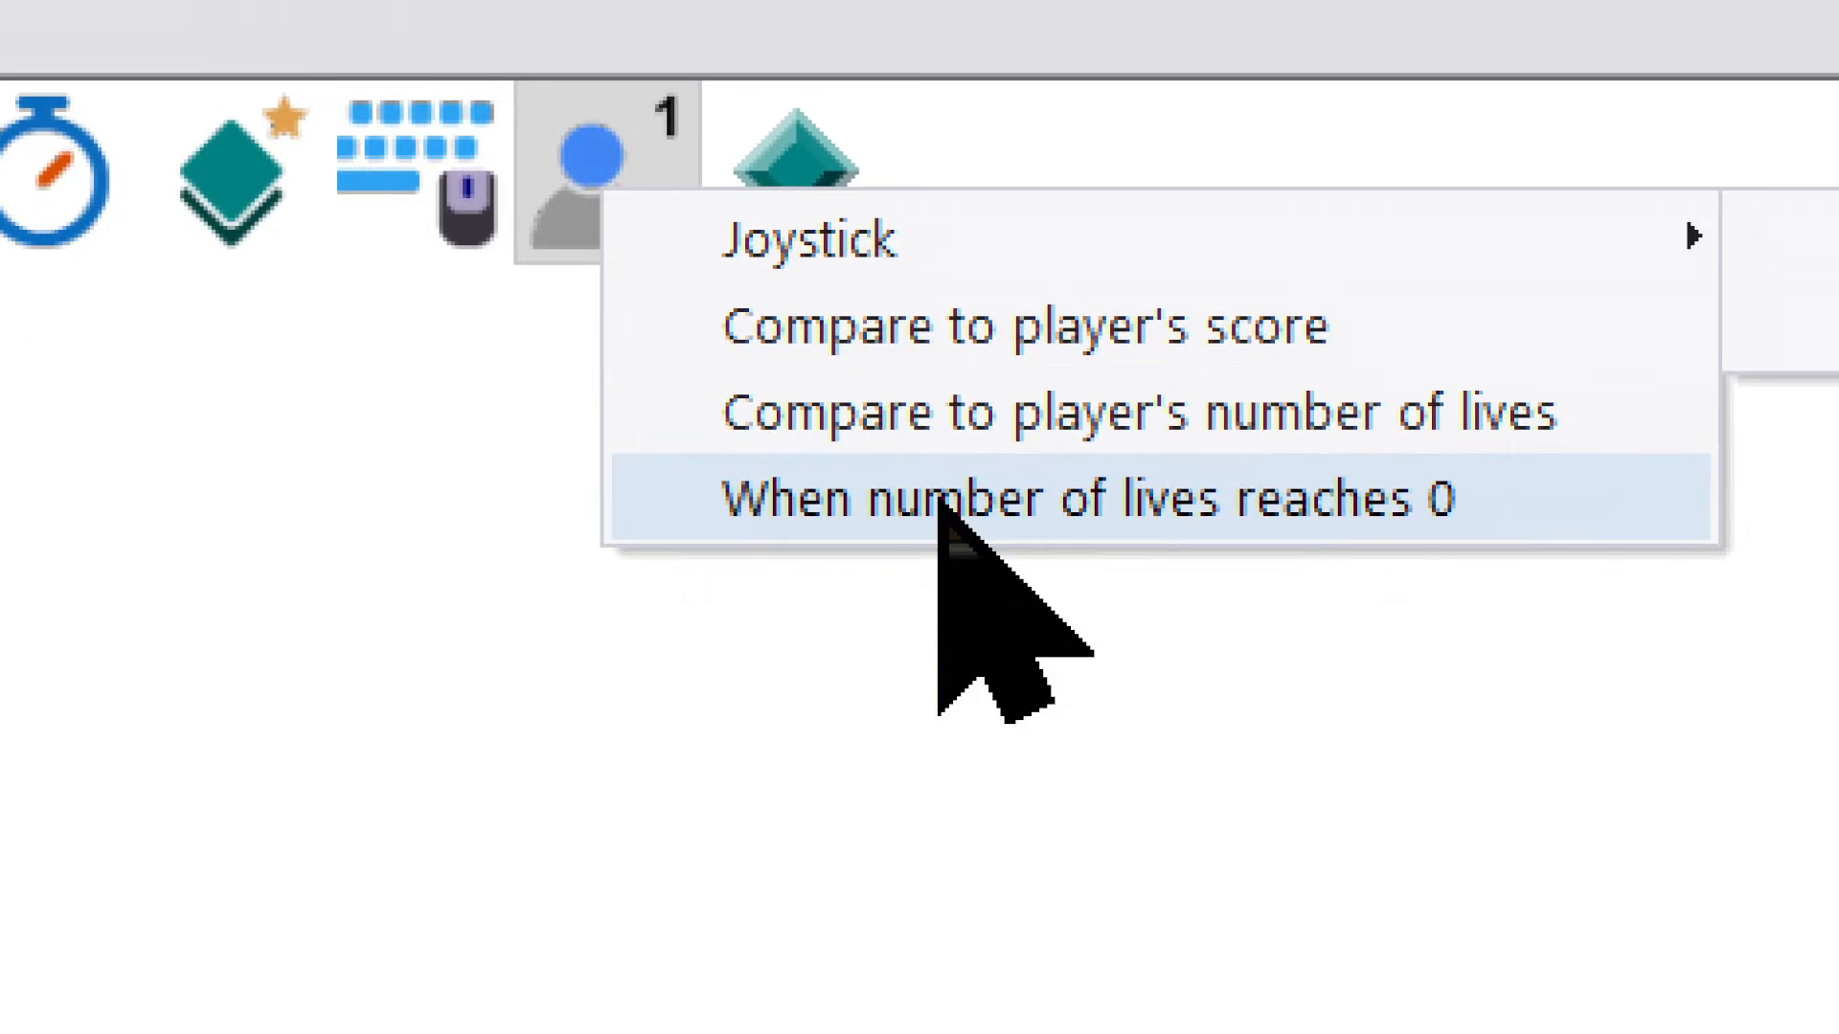
left_click(940, 500)
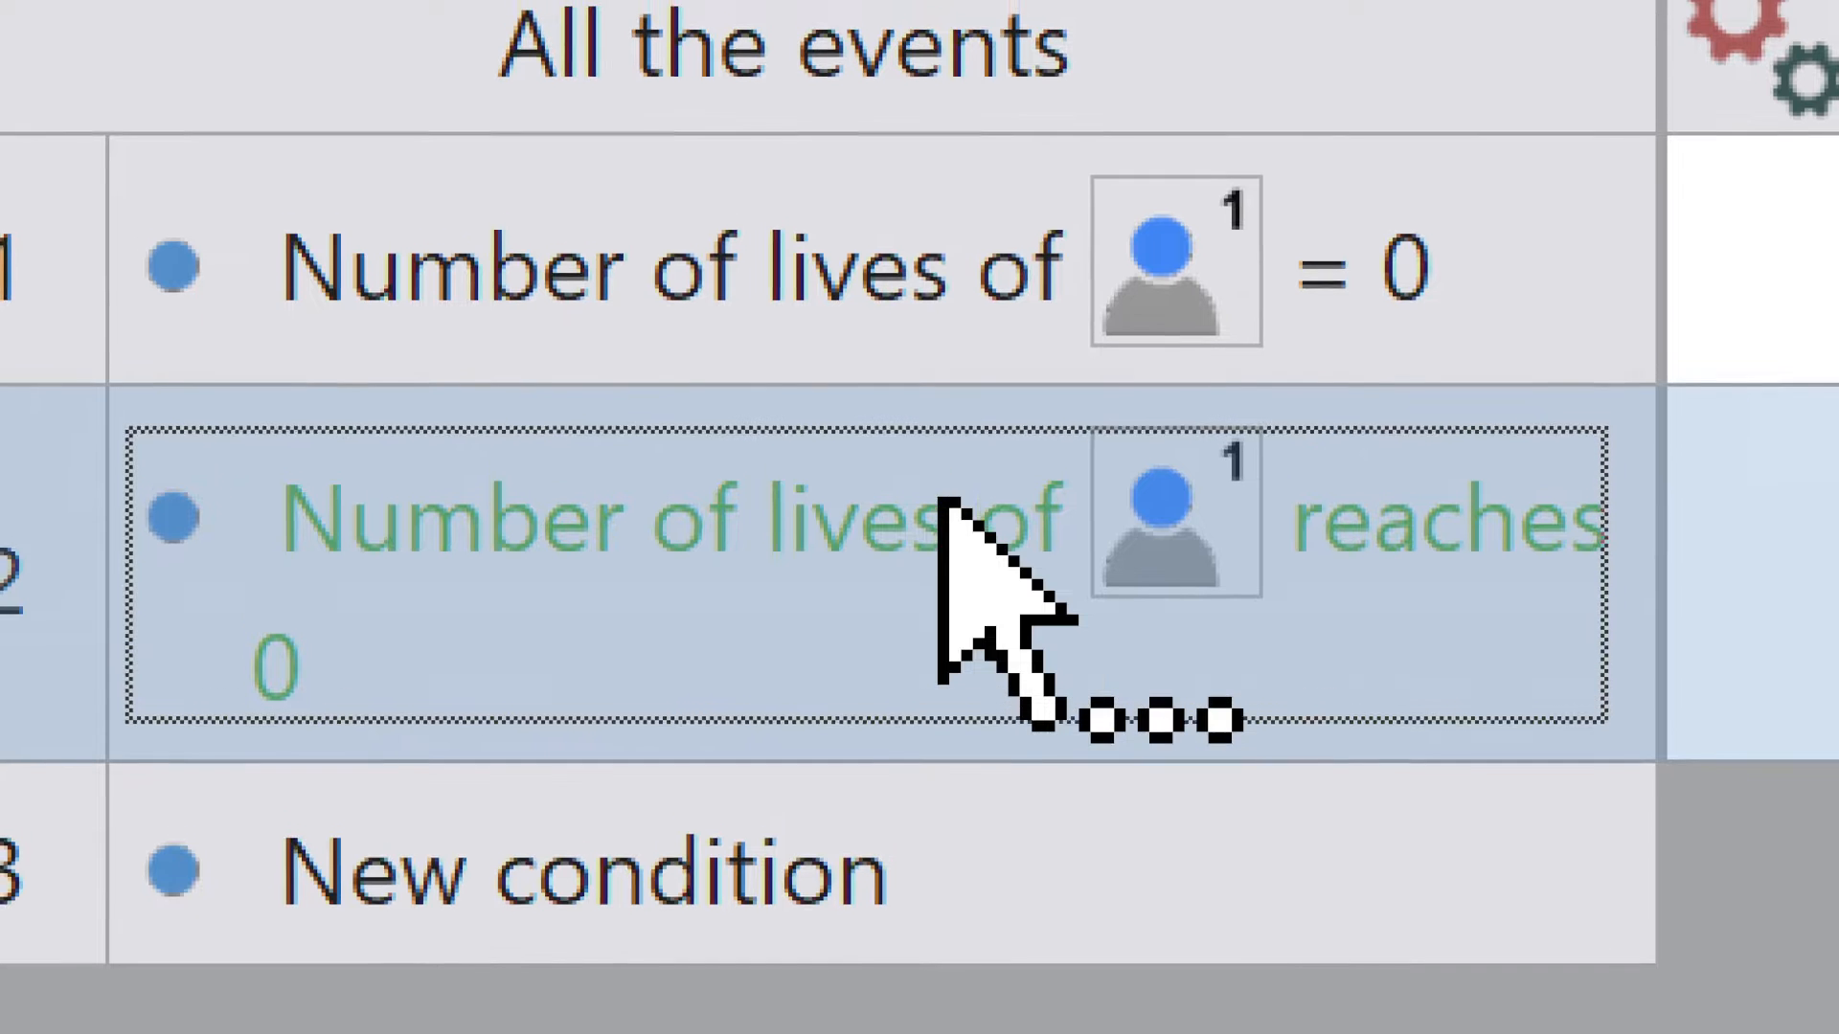
Step: Insert a limit condition into the event that compares Player 1's number of lives to 0
left_click(853, 271)
right_click(844, 245)
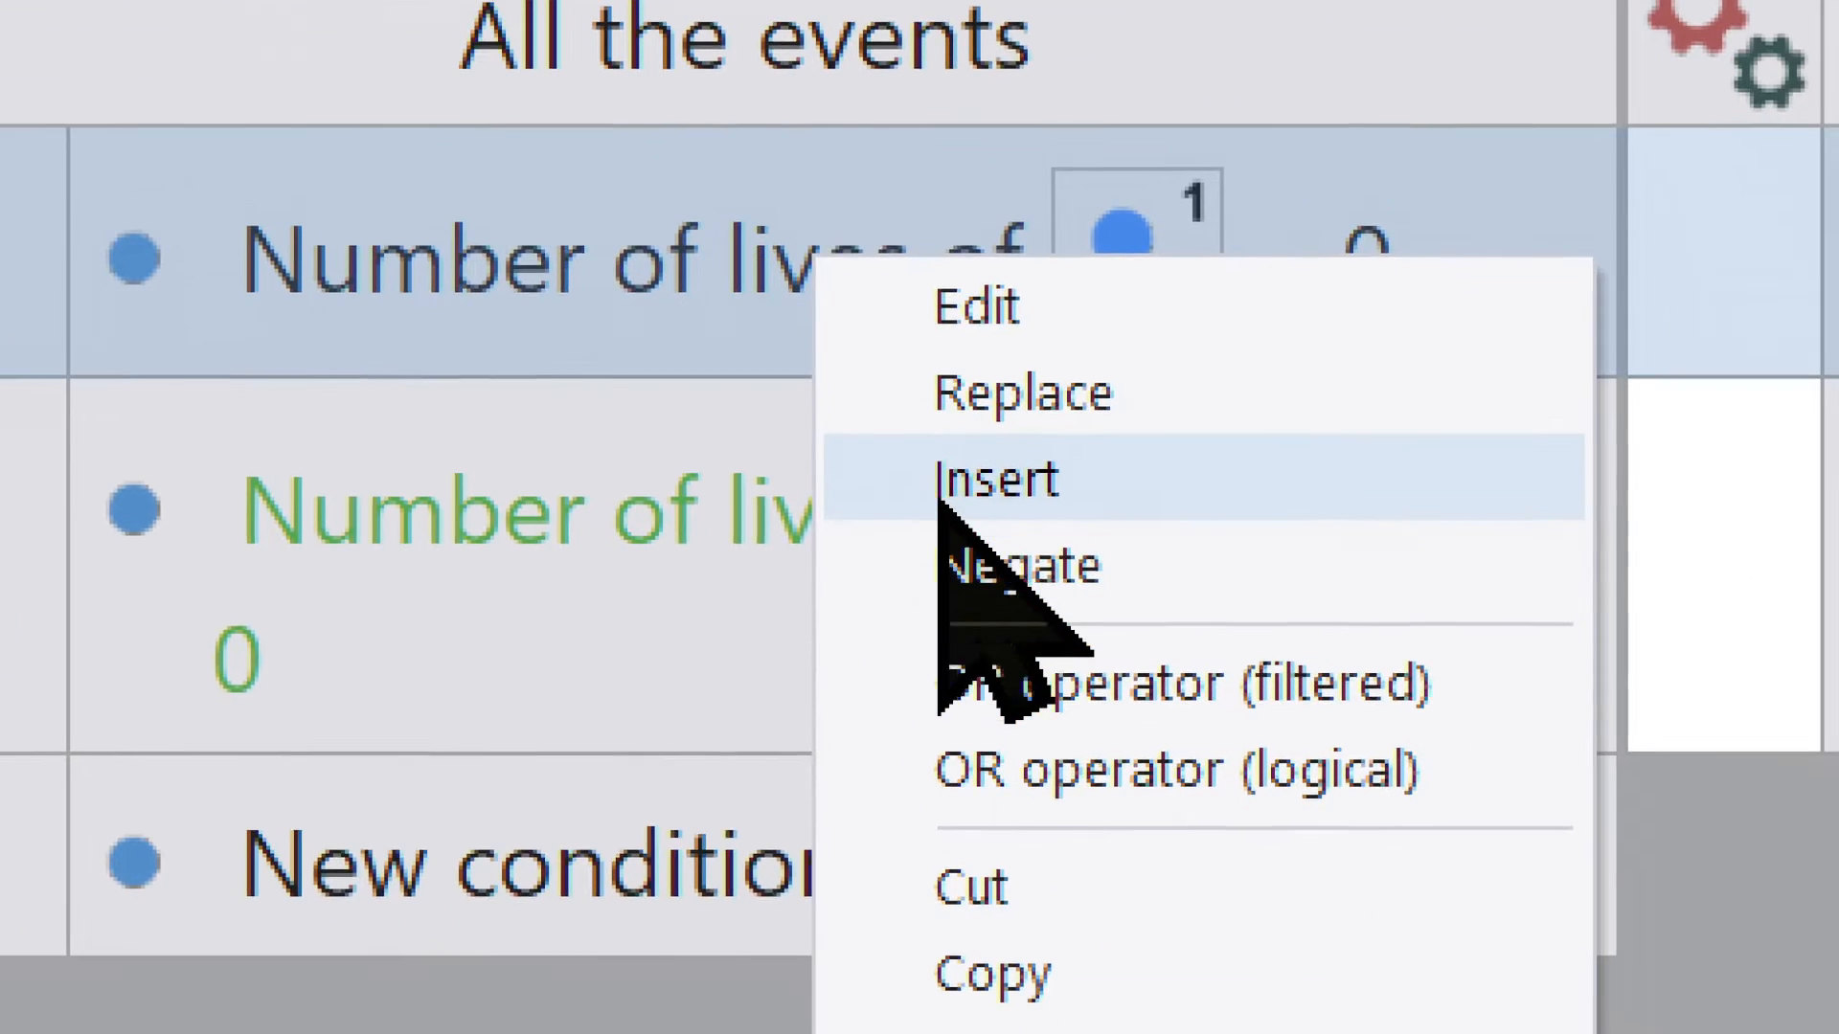
left_click(1063, 719)
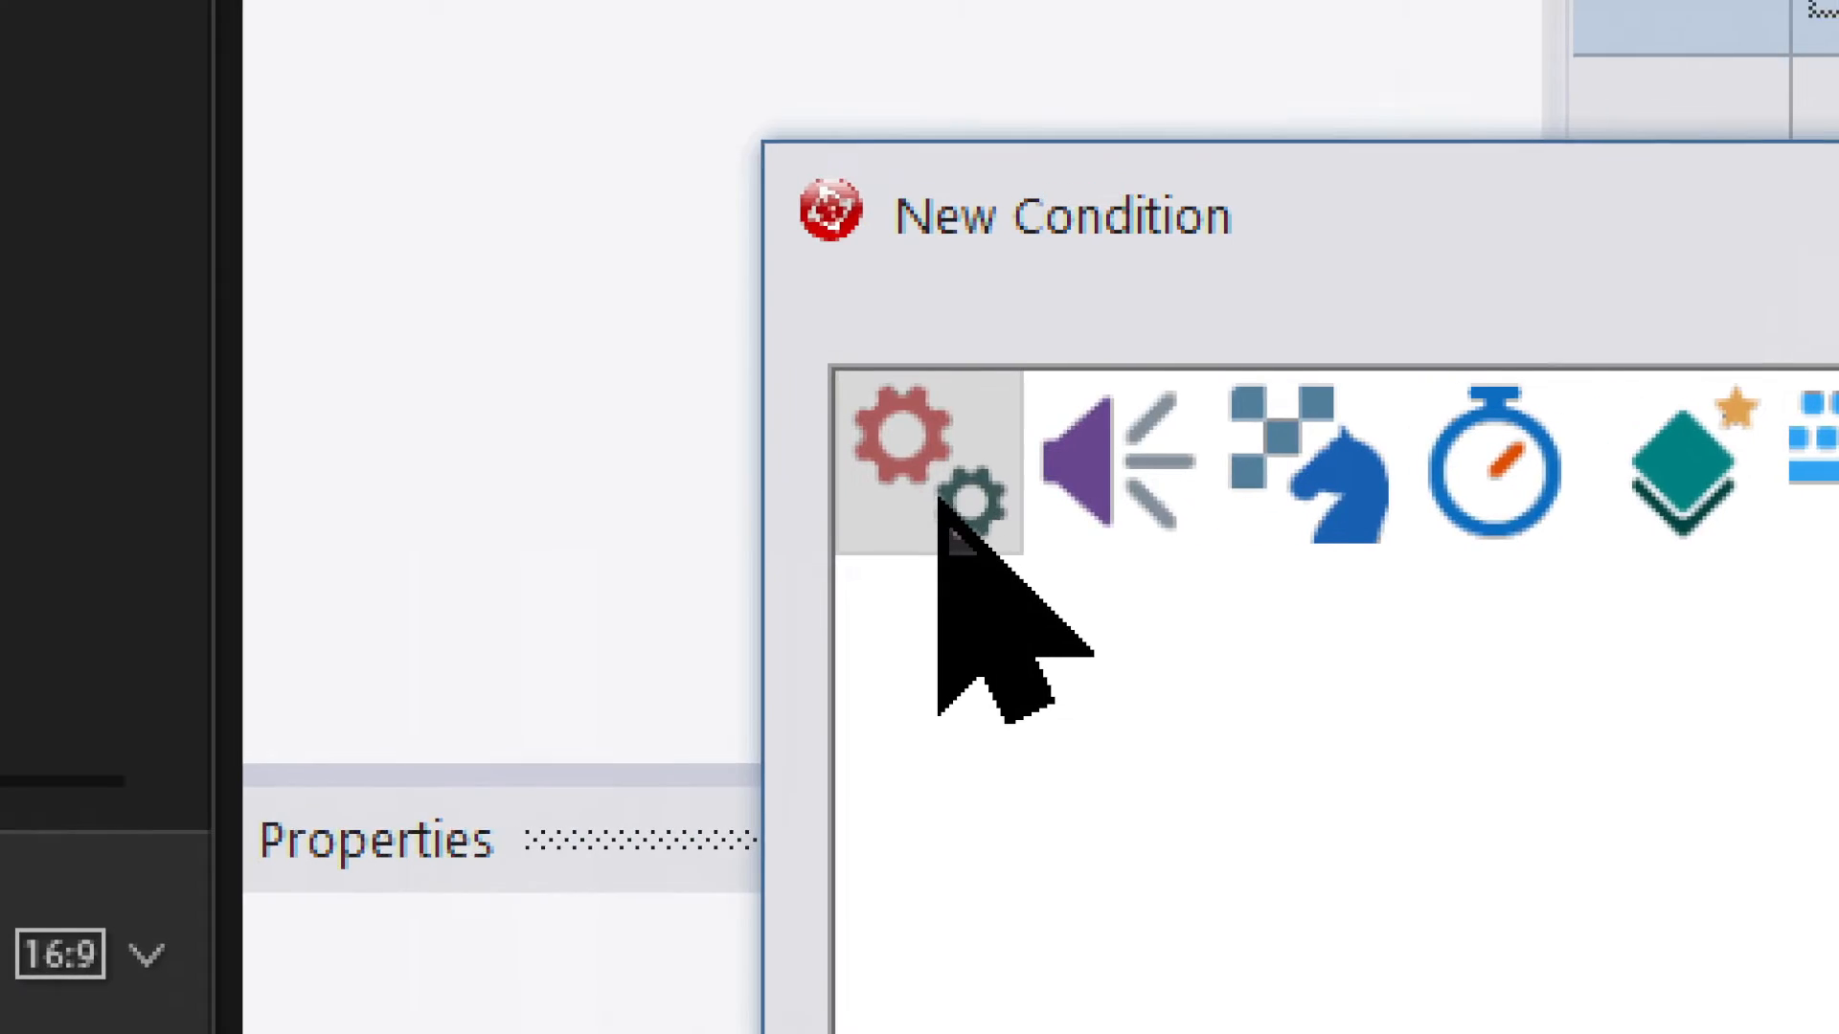
left_click(944, 500)
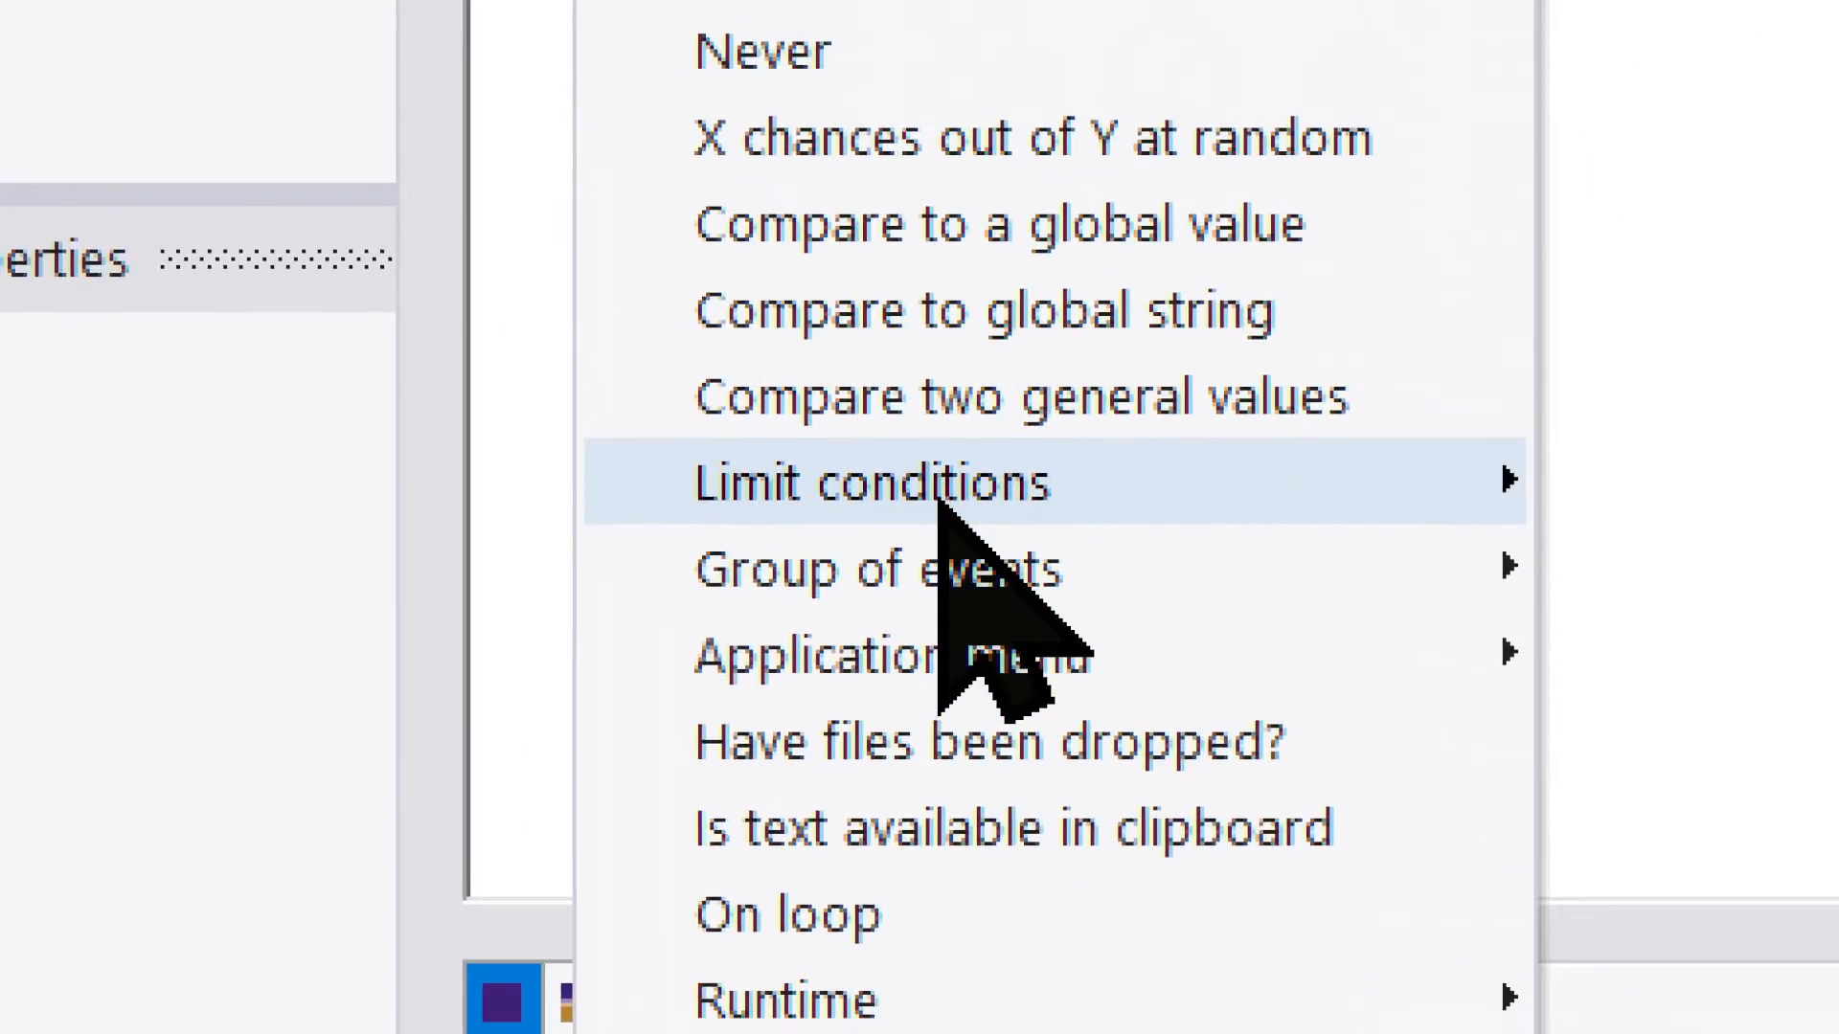
mouse_move(1073, 939)
left_click(943, 500)
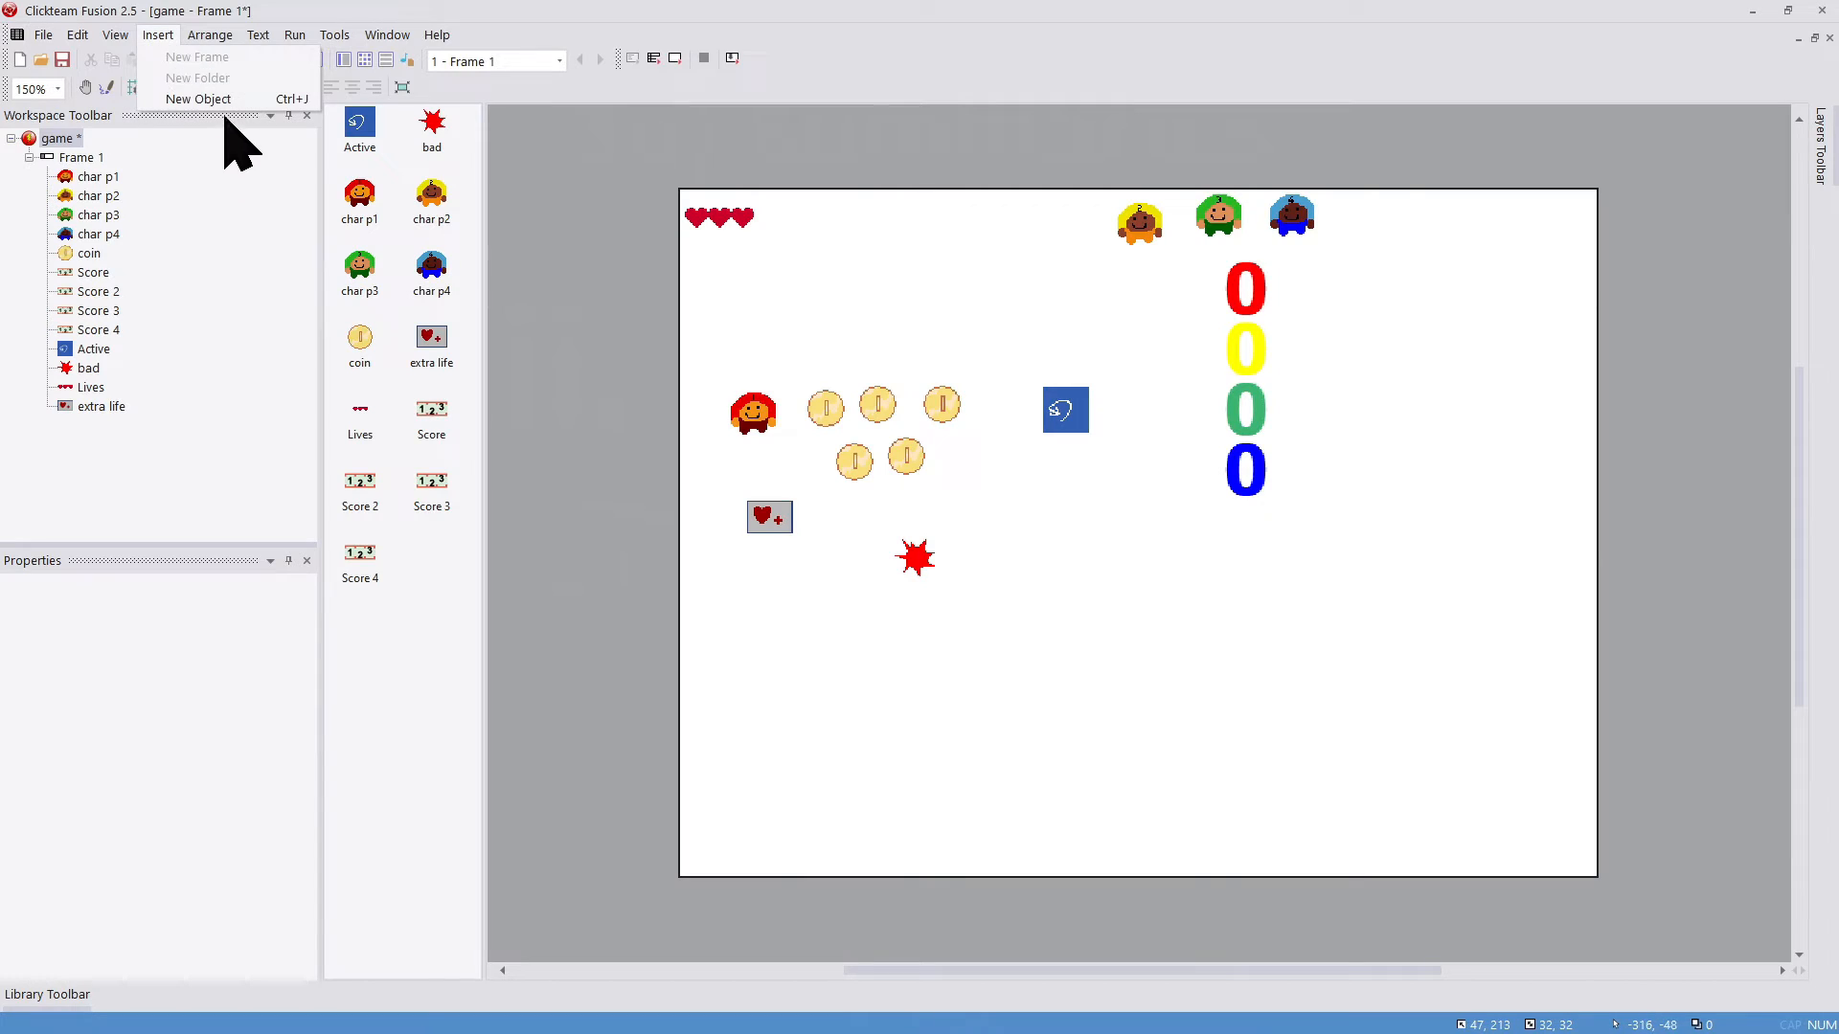
Step: Insert a Counter object into Frame 1, below and to the right of the red bad object
left_click(218, 99)
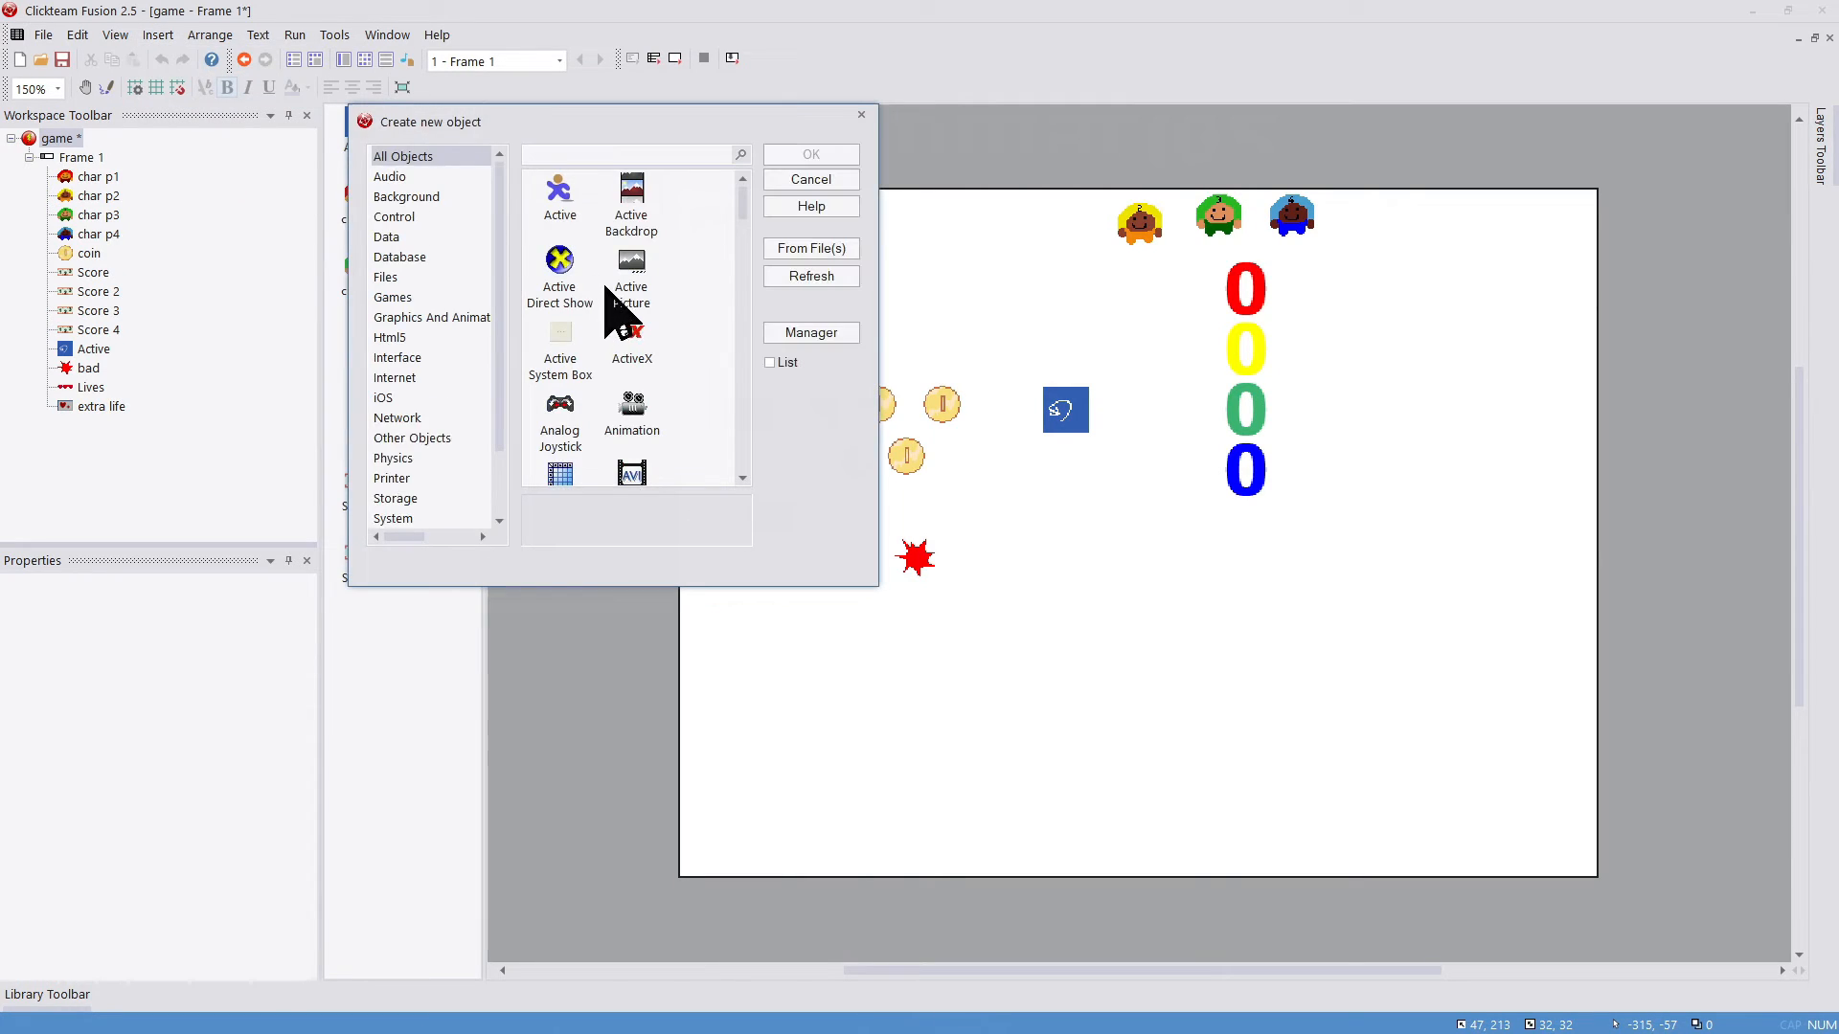
scroll(613, 311, "down", 3)
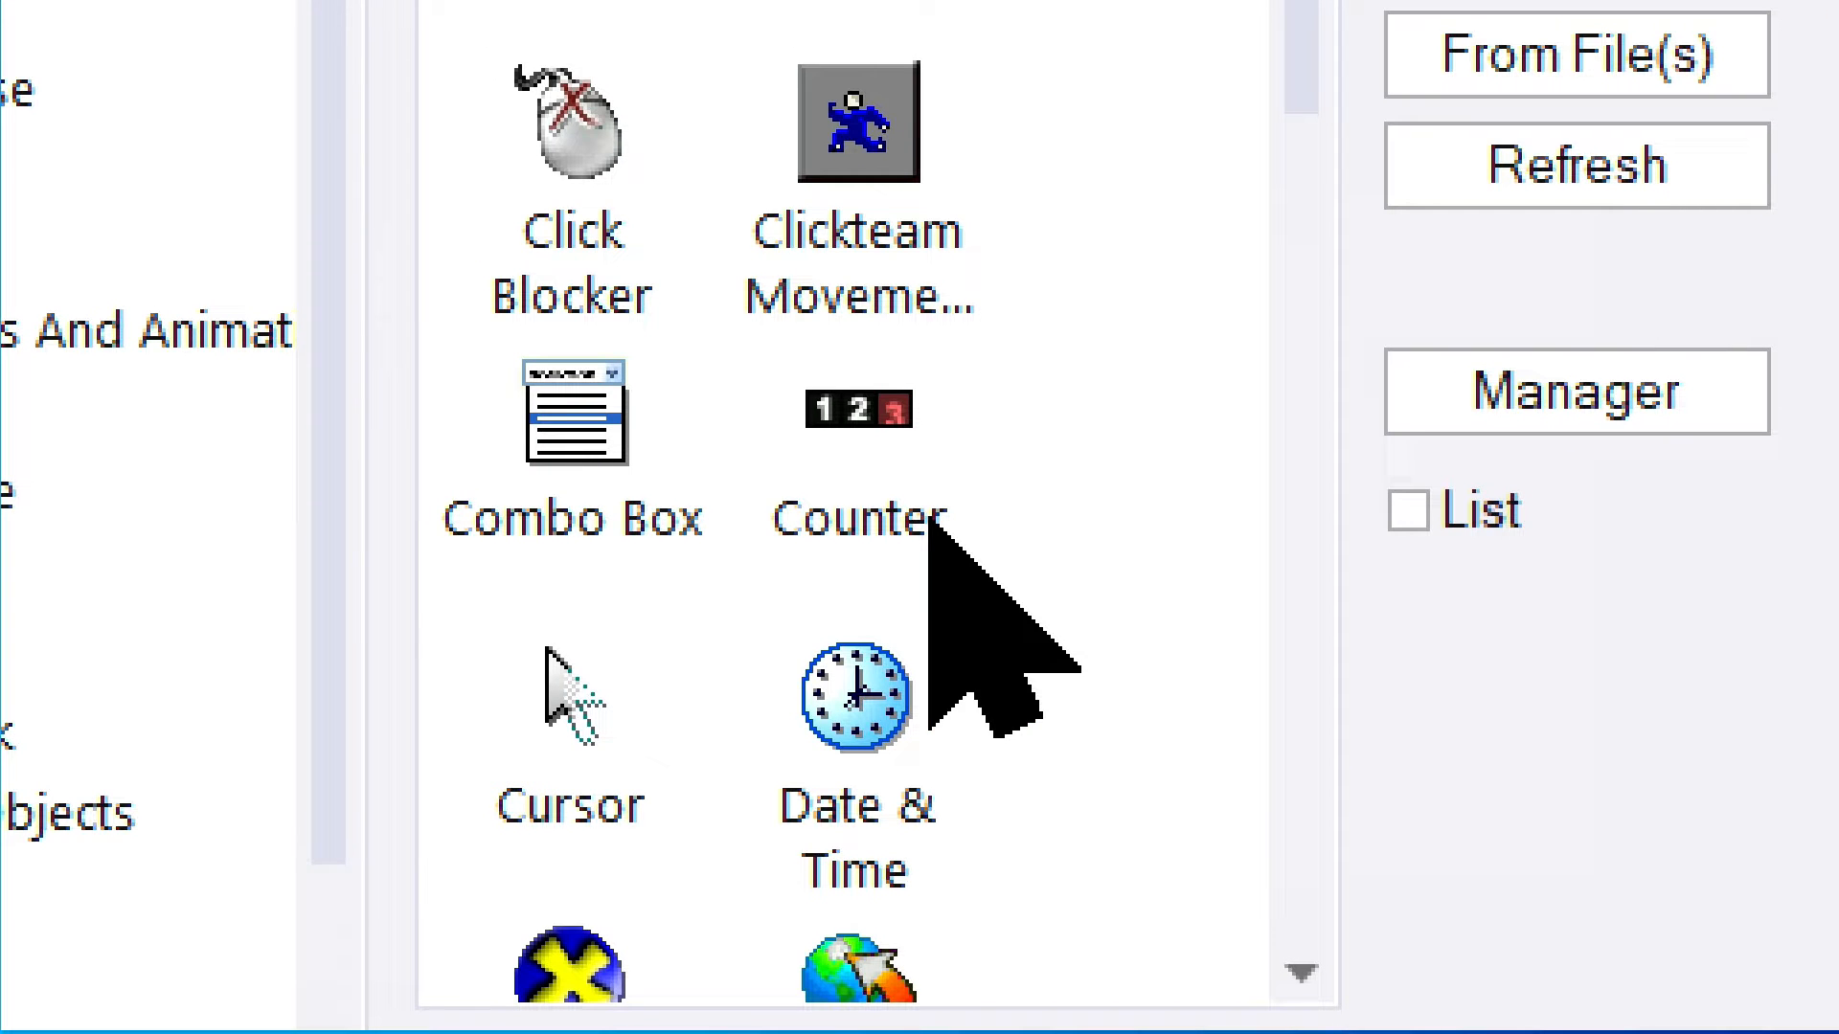
left_click(927, 518)
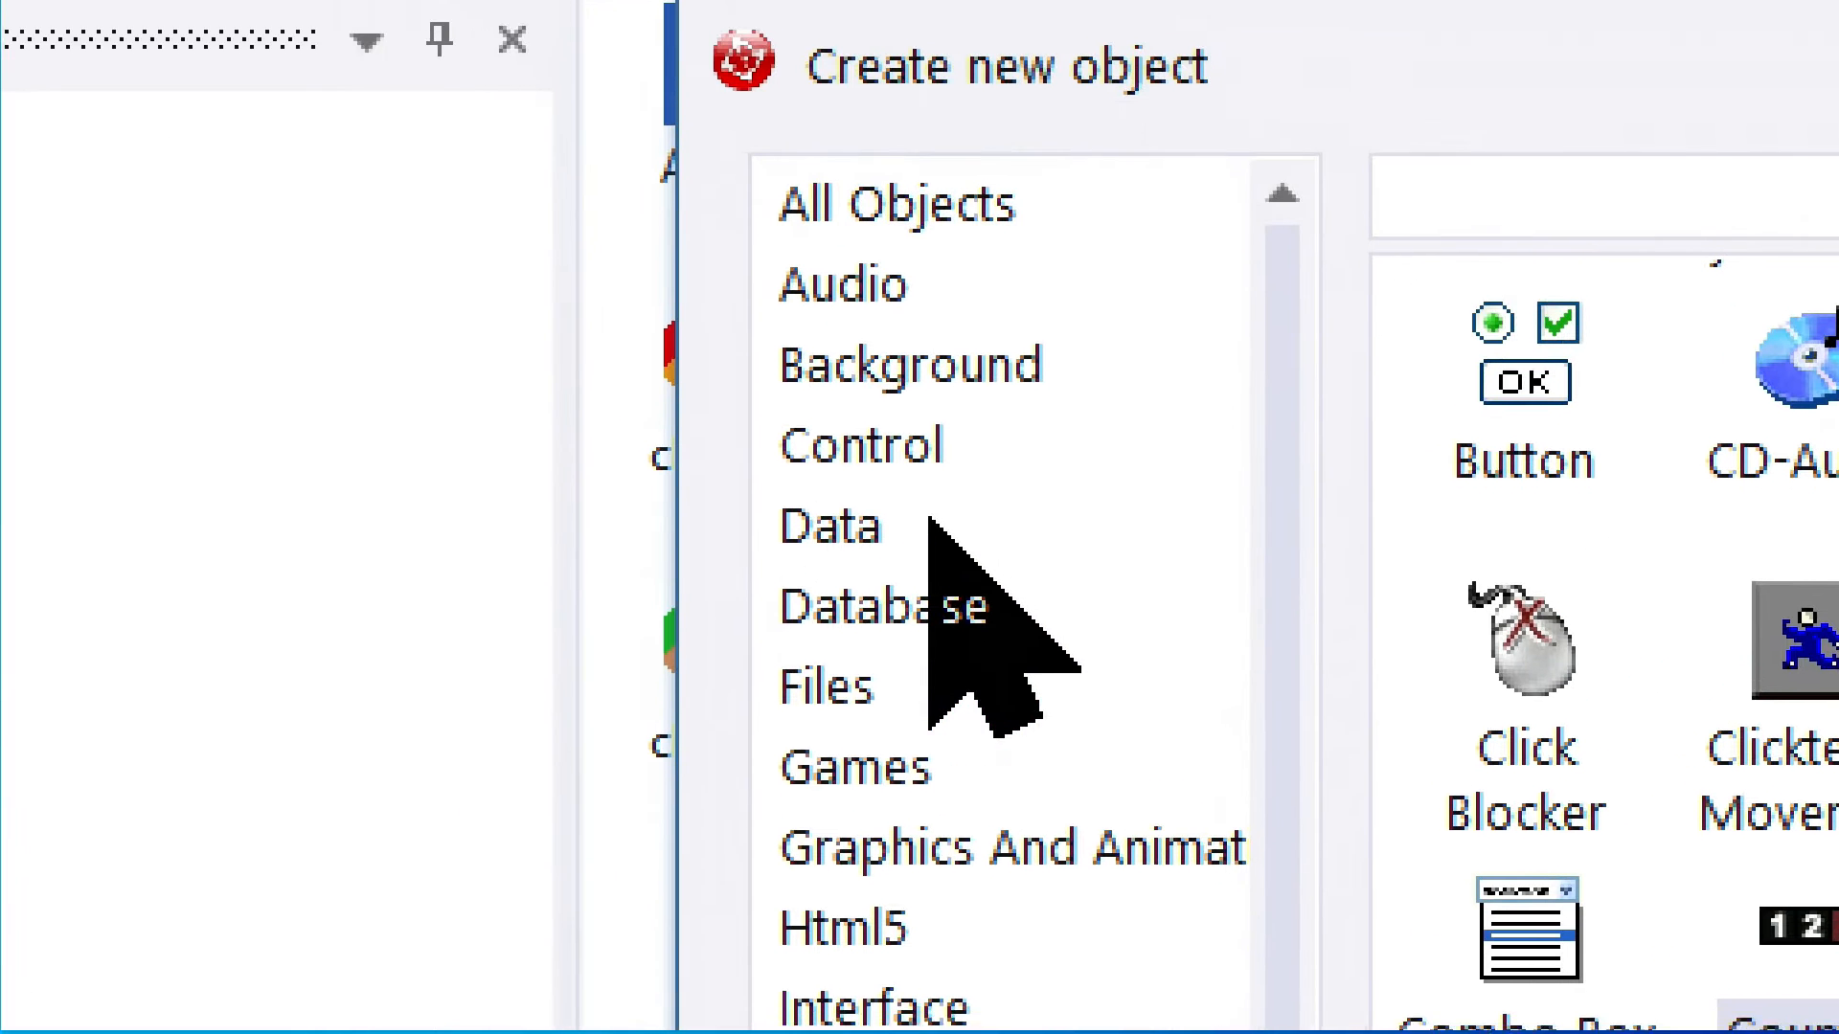
left_click(927, 517)
left_click(935, 524)
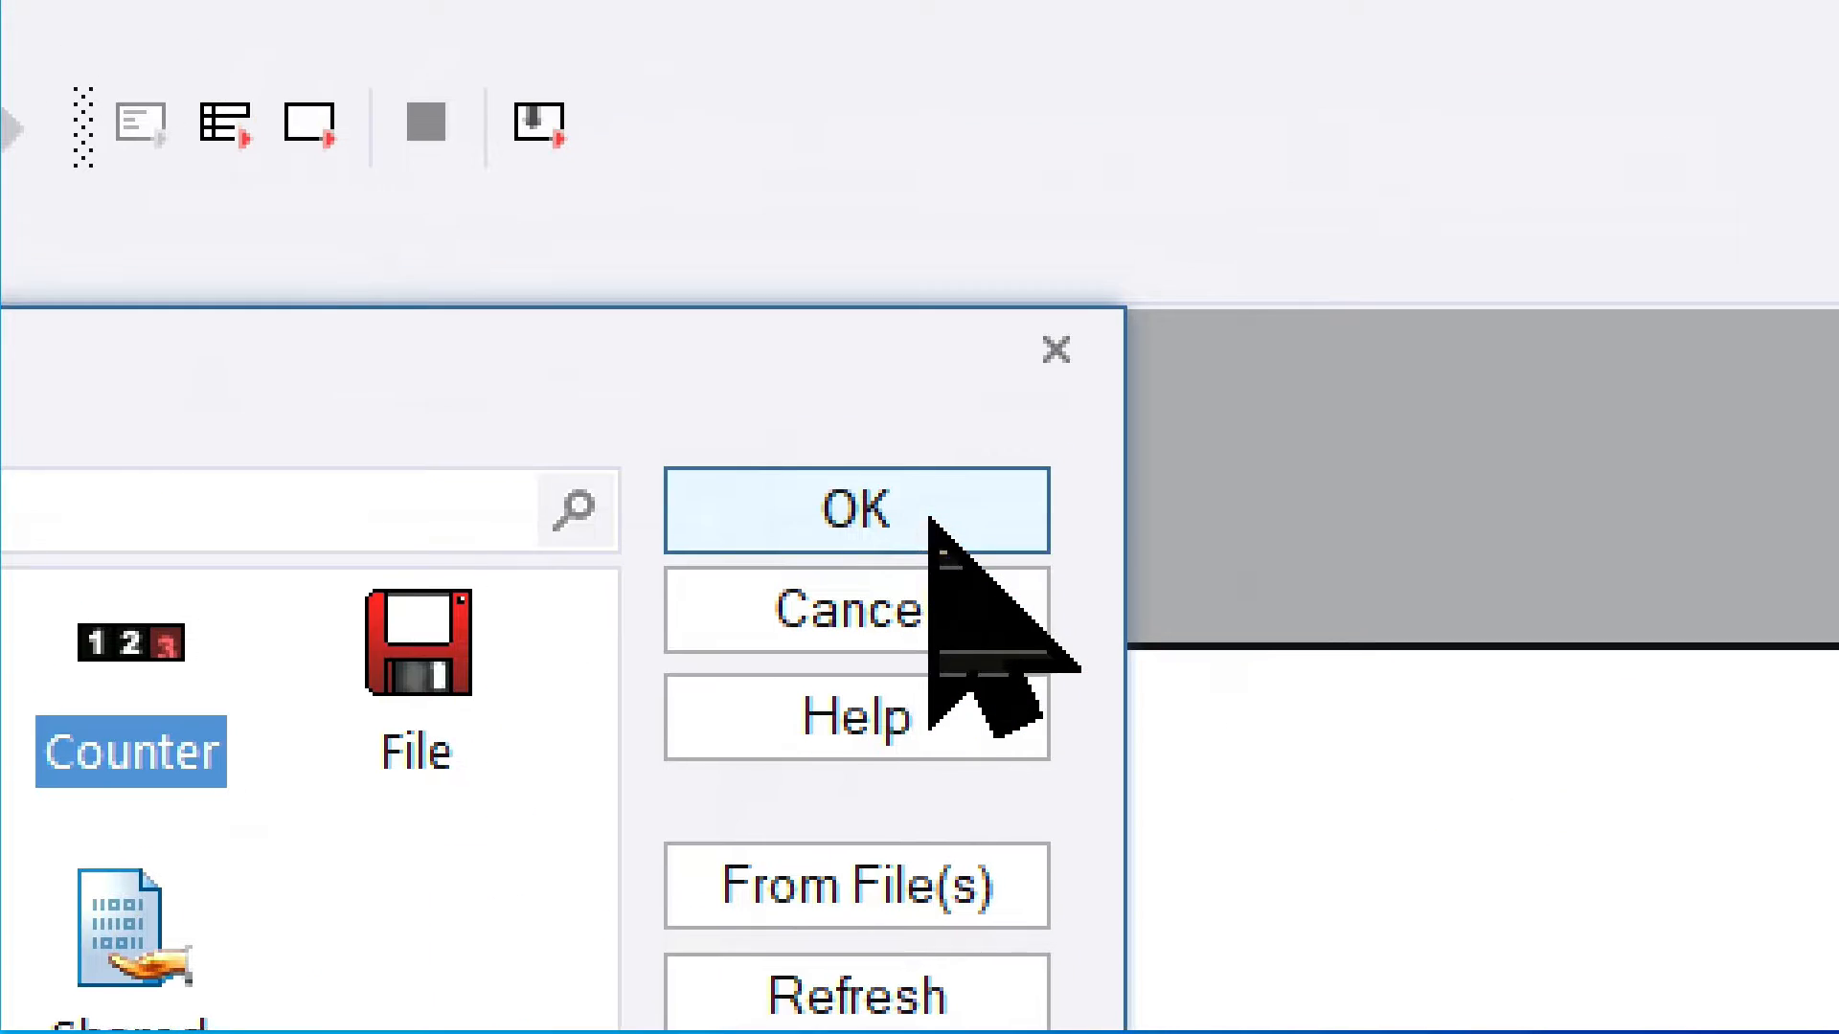
left_click(928, 517)
left_click(1118, 603)
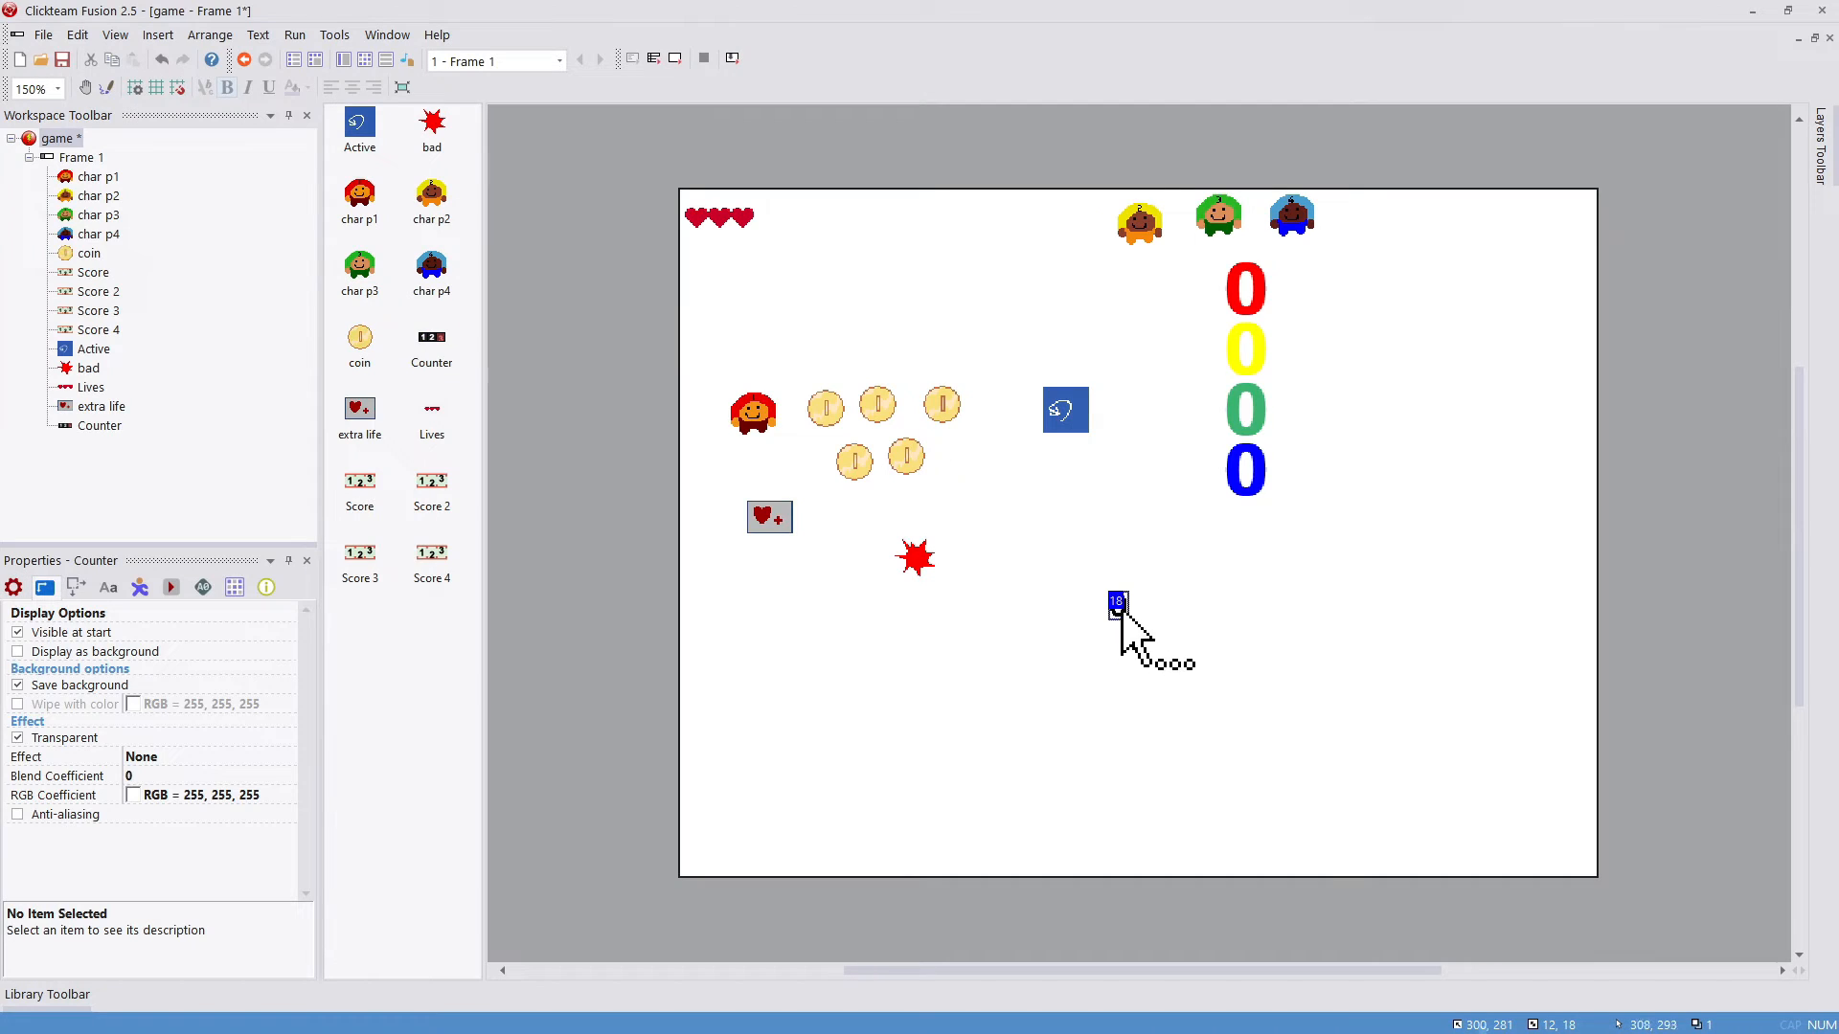
Step: Examine the Counter's settings and its number images in the image editor
left_click(13, 587)
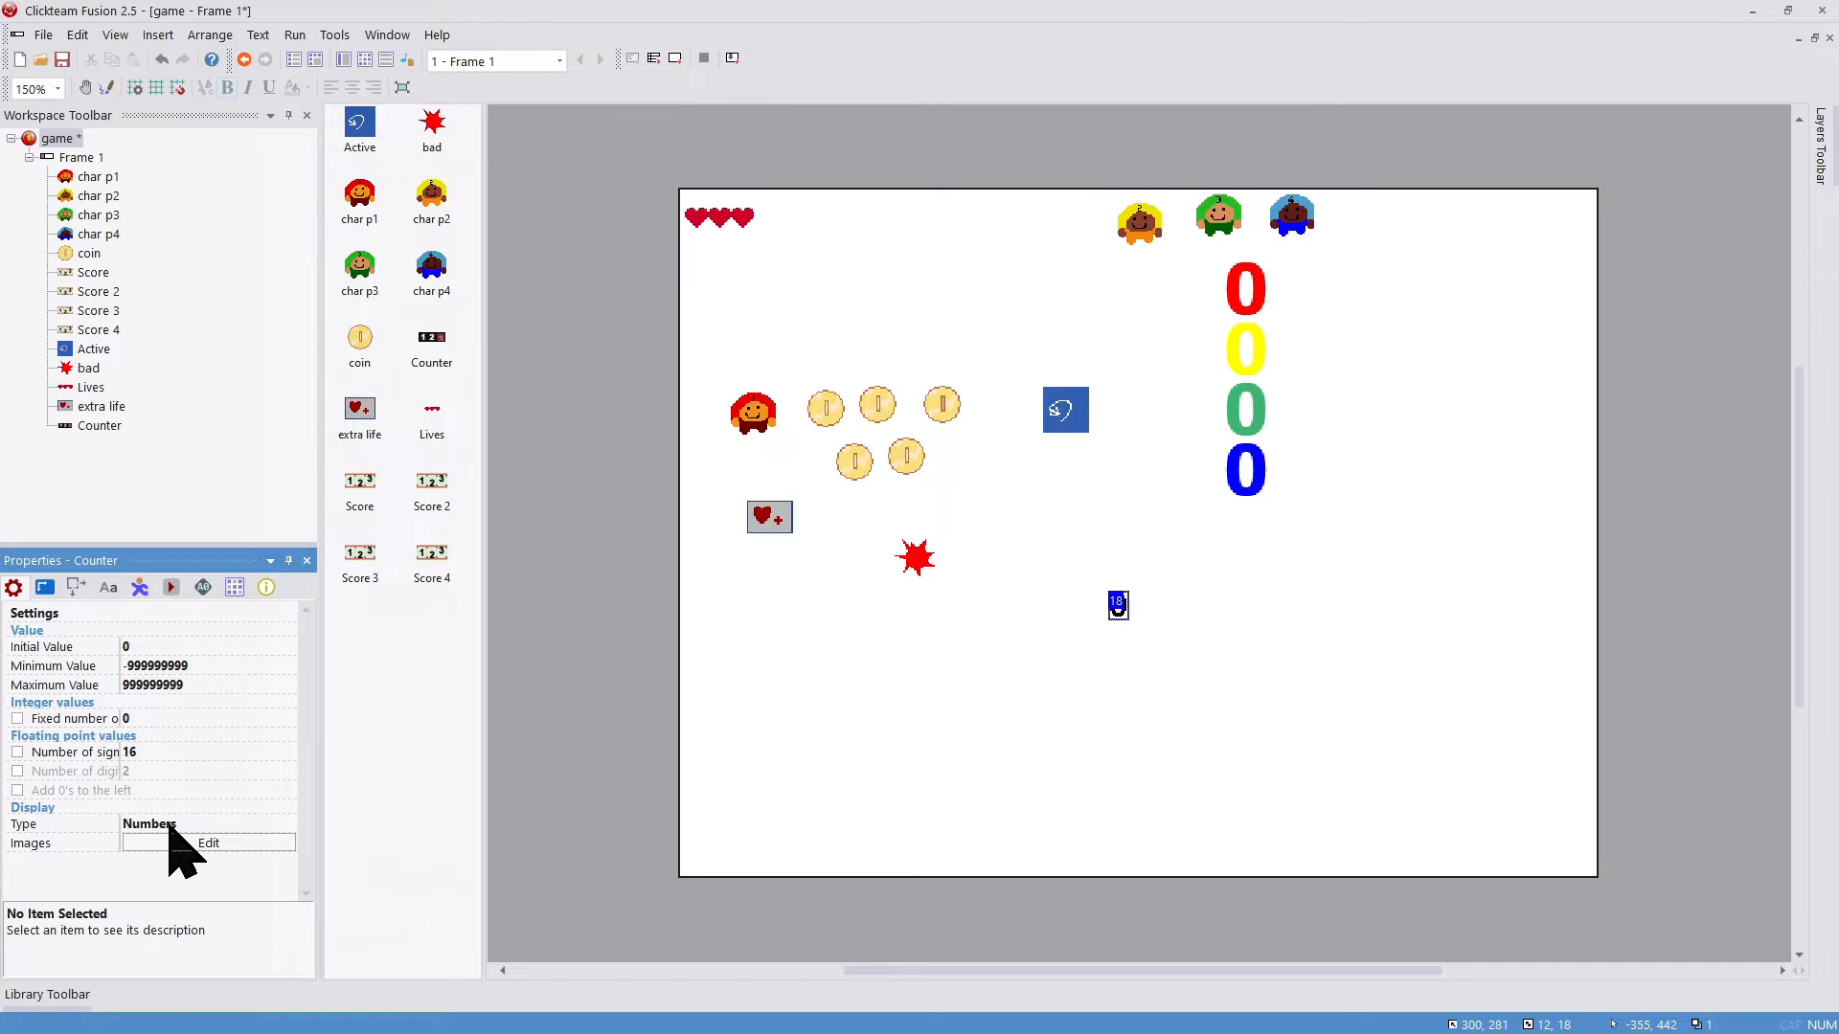
right_click(1115, 604)
left_click(1135, 611)
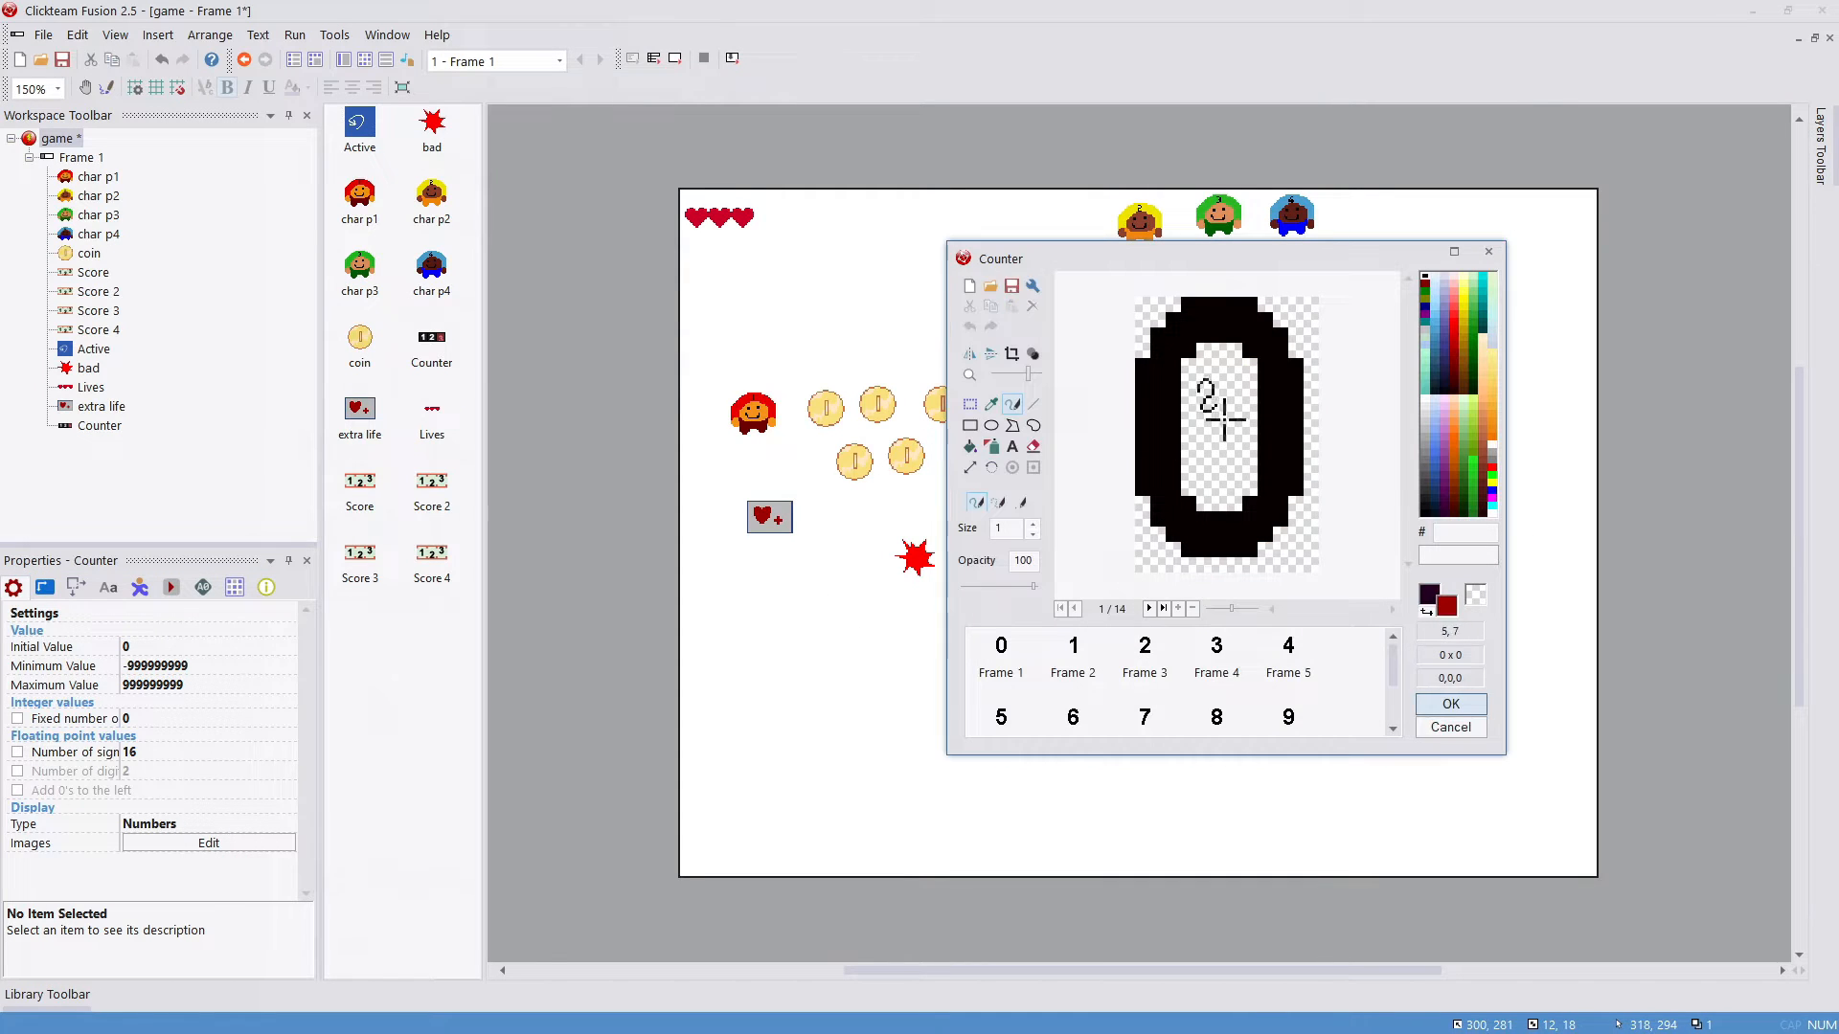
left_click(1450, 705)
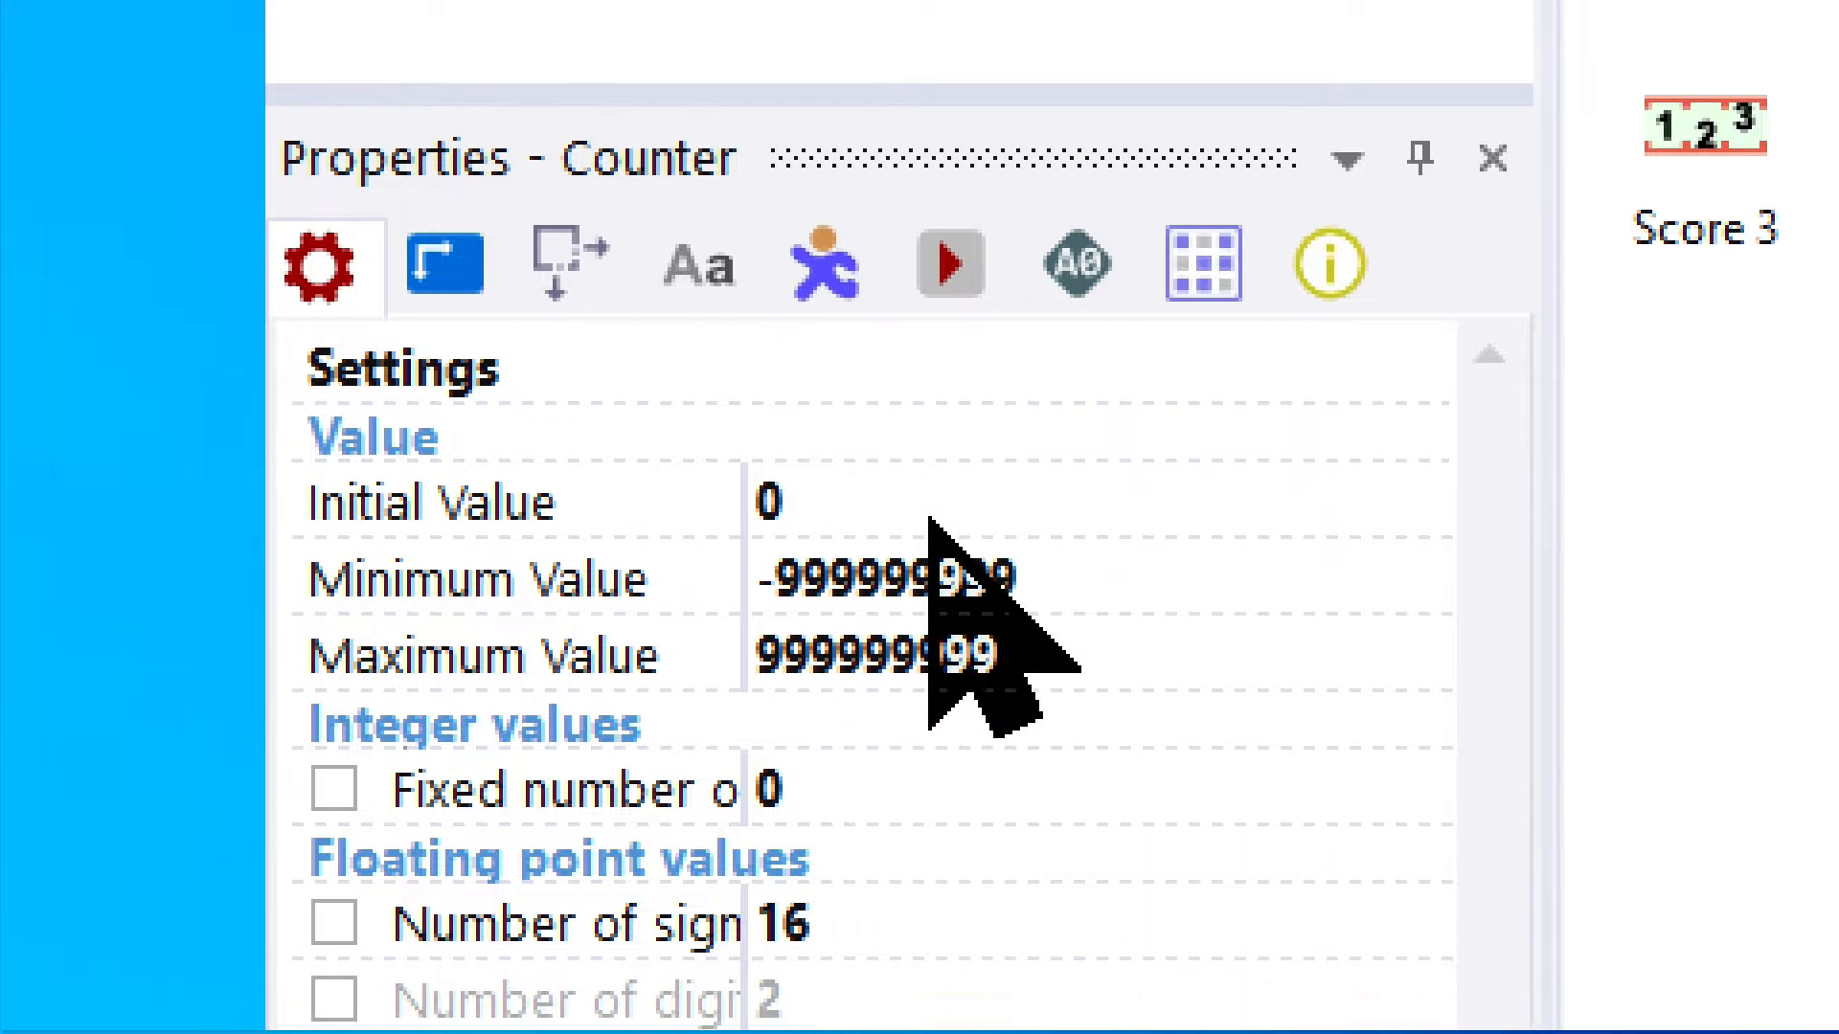
Step: Set the Counter's initial value to 10 and reselect it in the frame
left_click(929, 517)
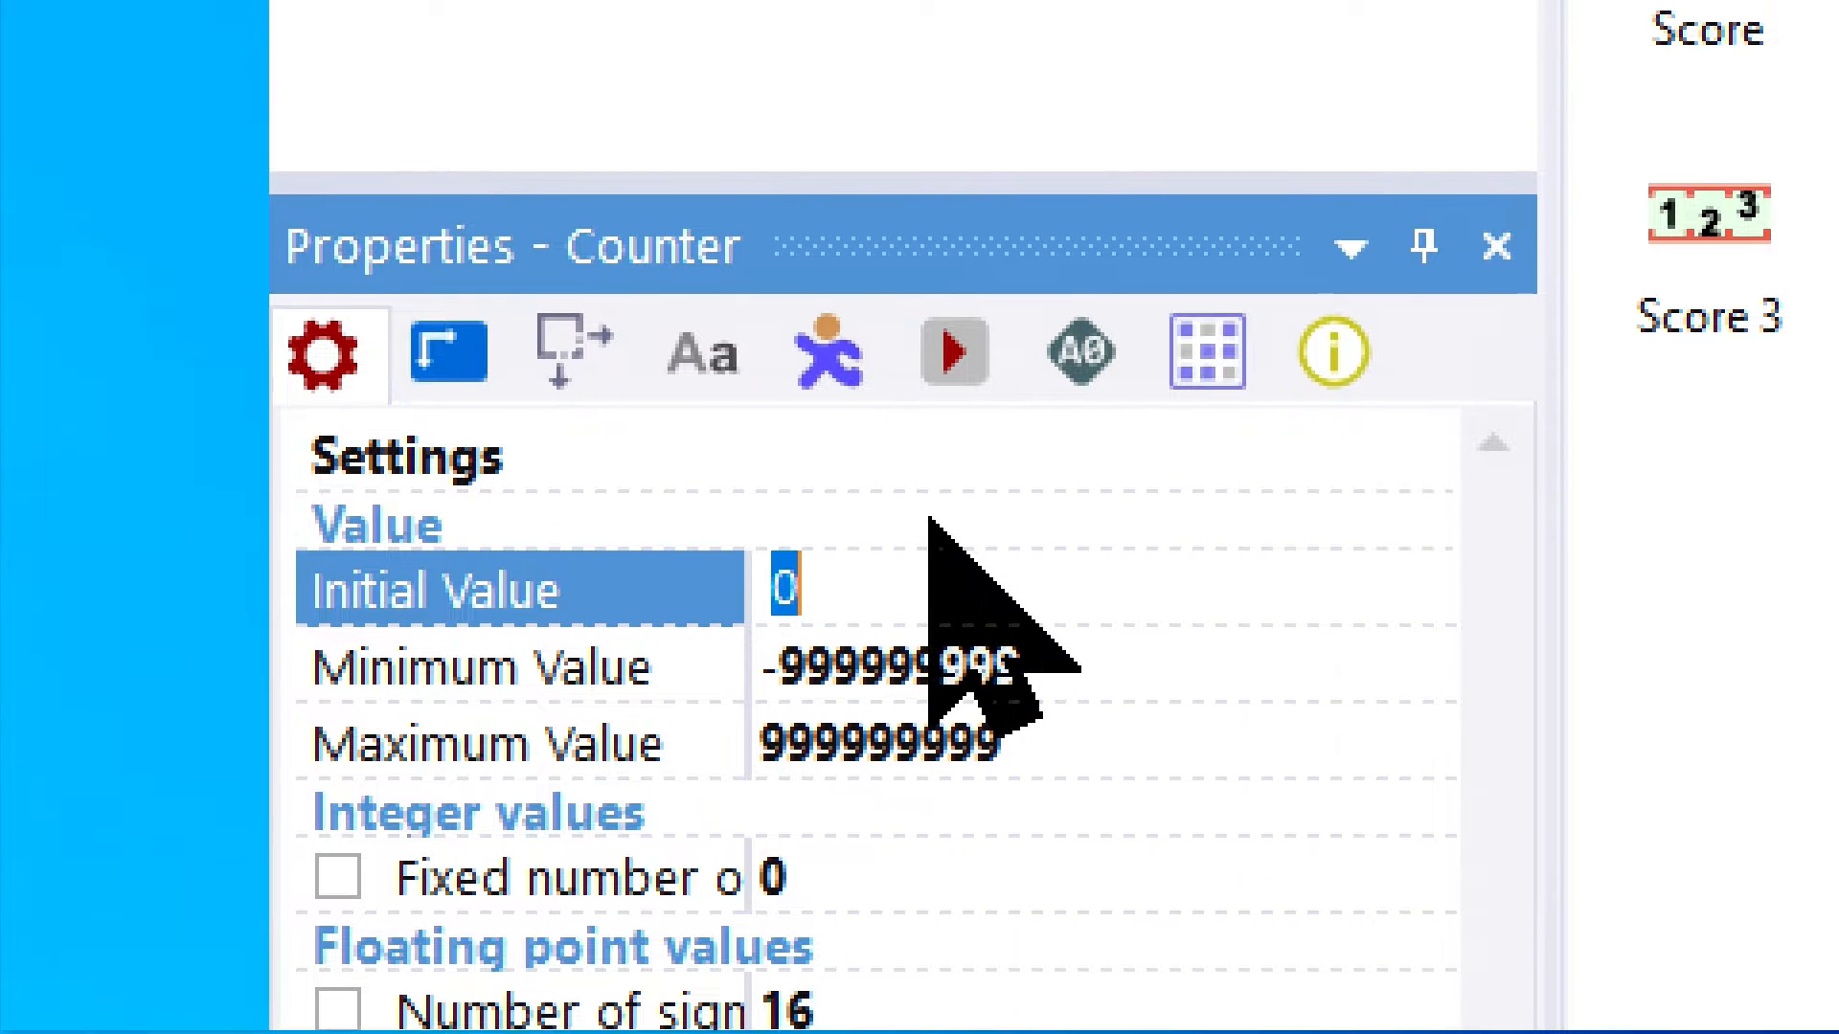
type("10")
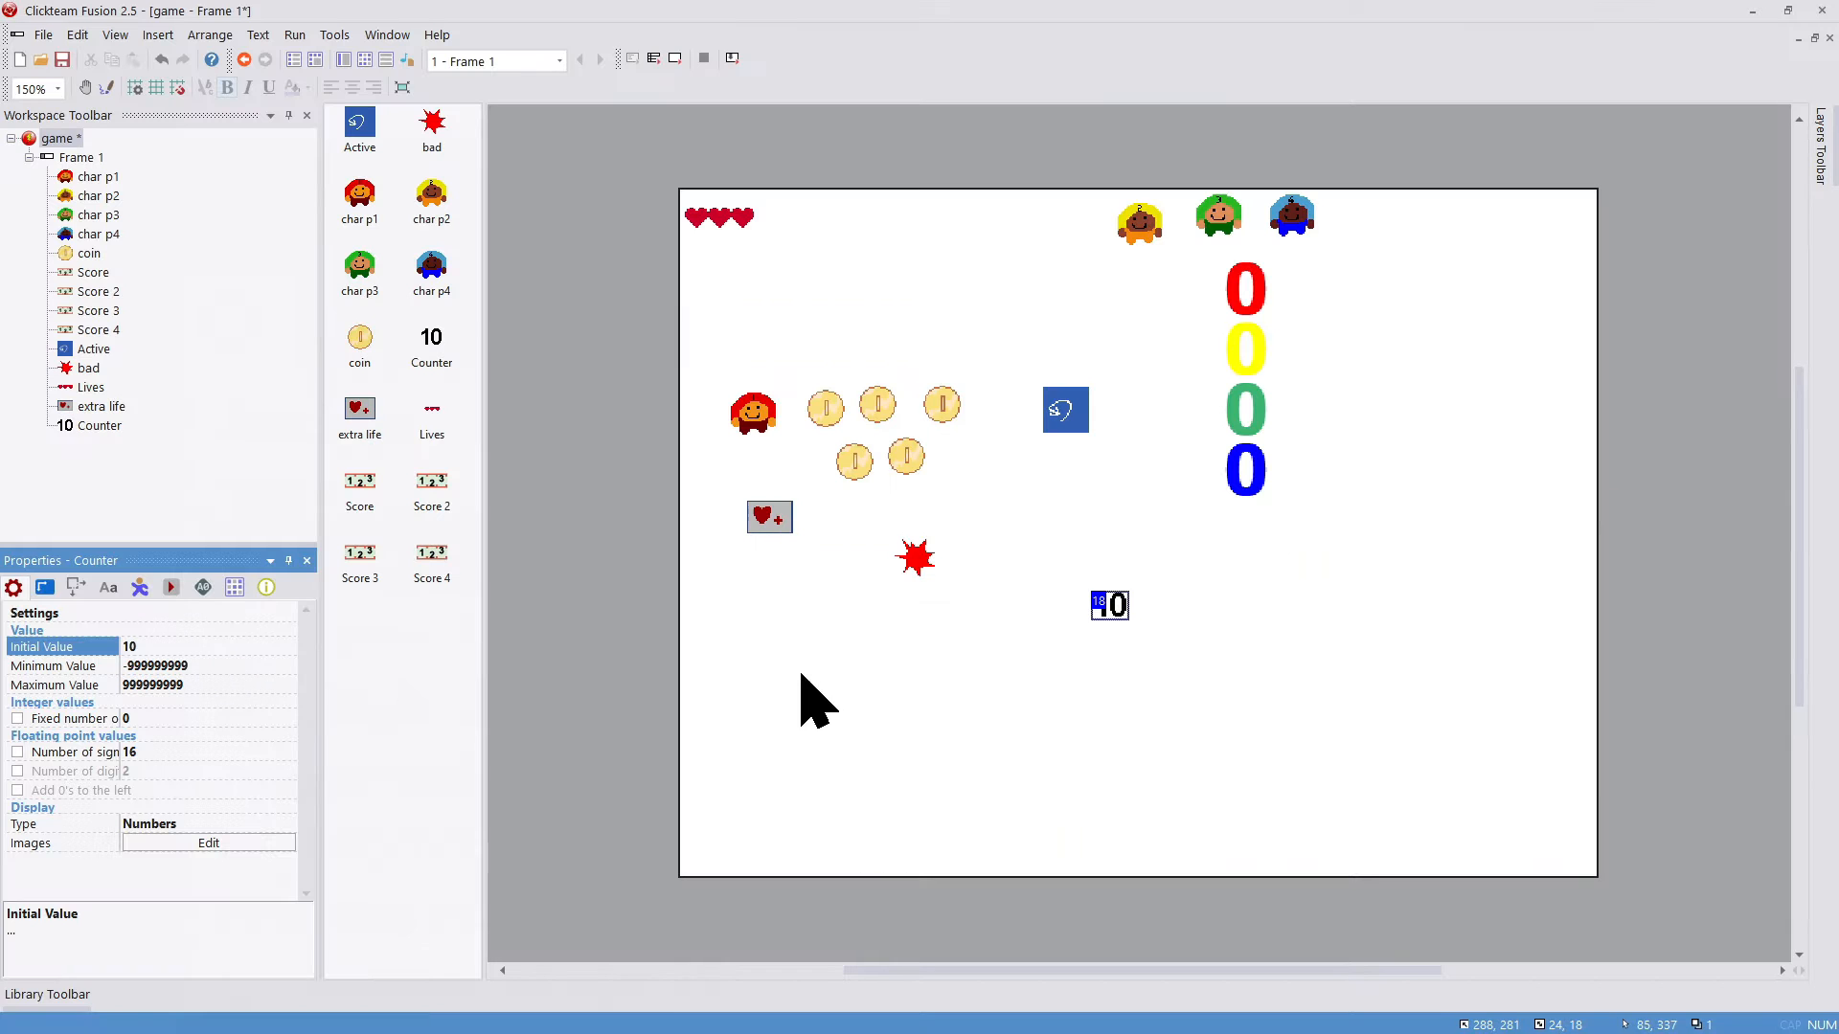
left_click(822, 673)
left_click_drag(1110, 609, 1110, 607)
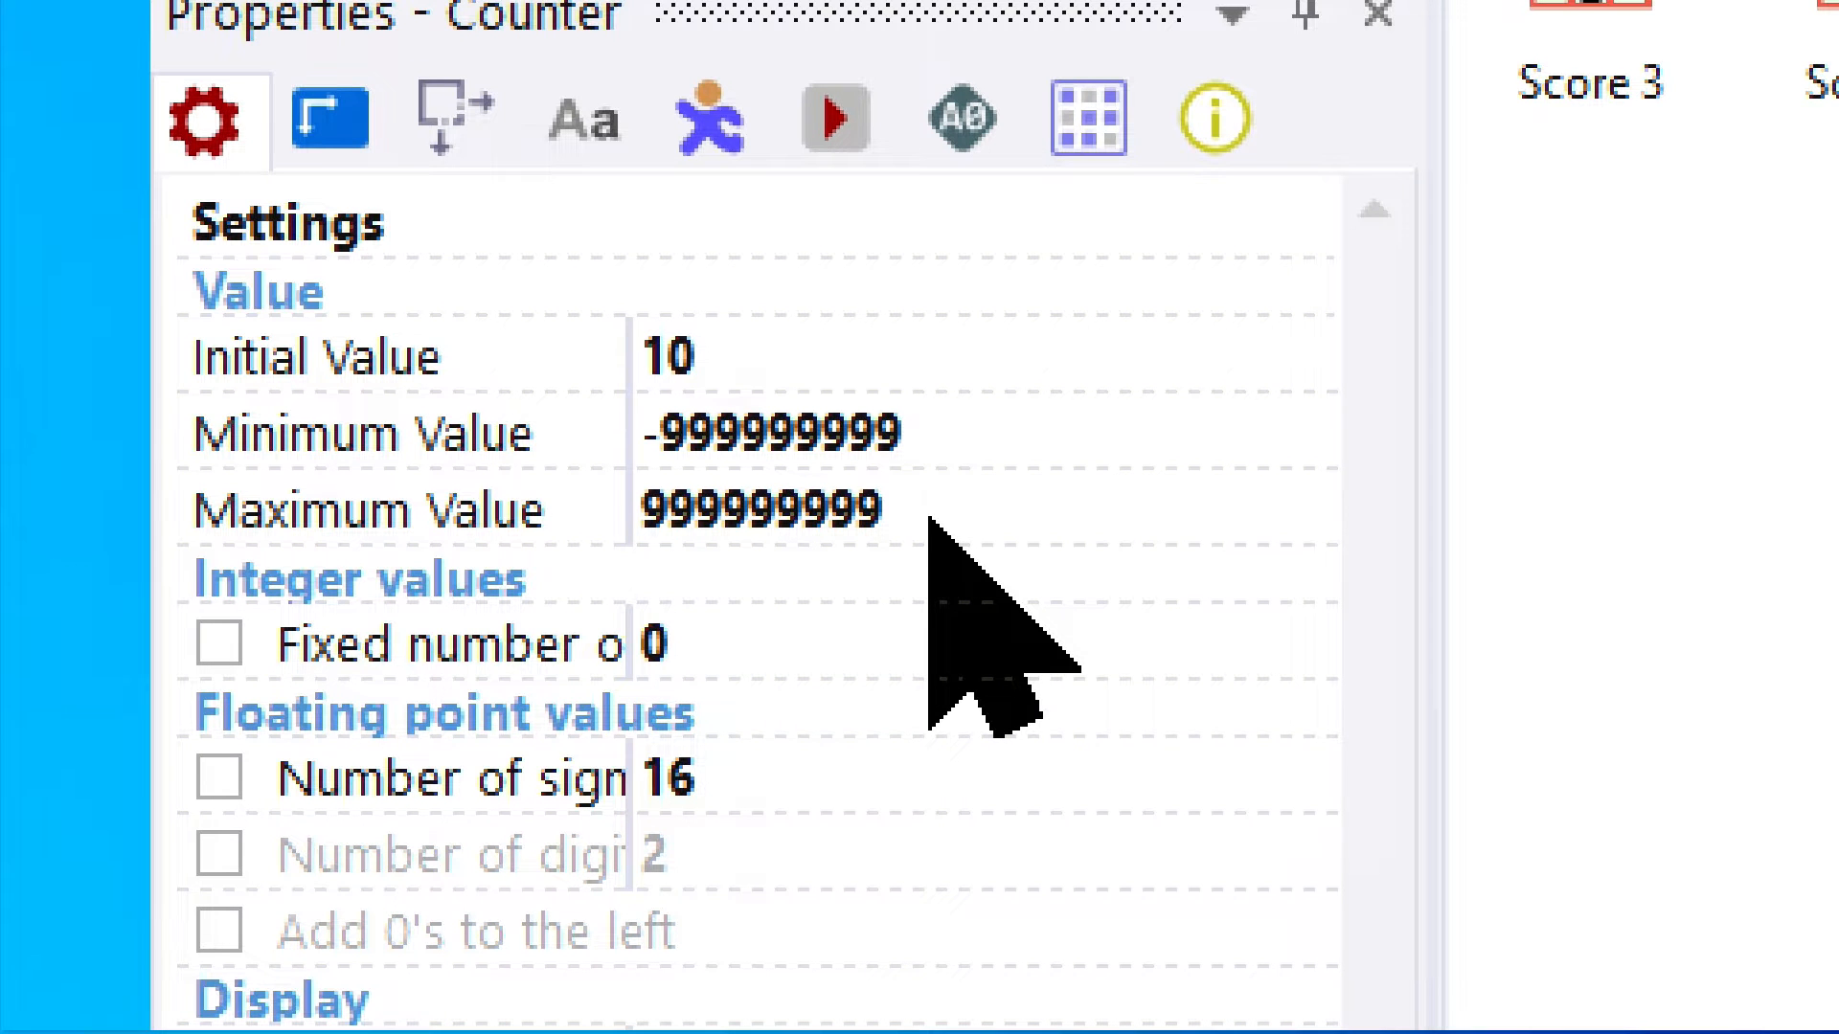
Step: Open the Counter's maximum value for editing and leave the field
left_click(929, 520)
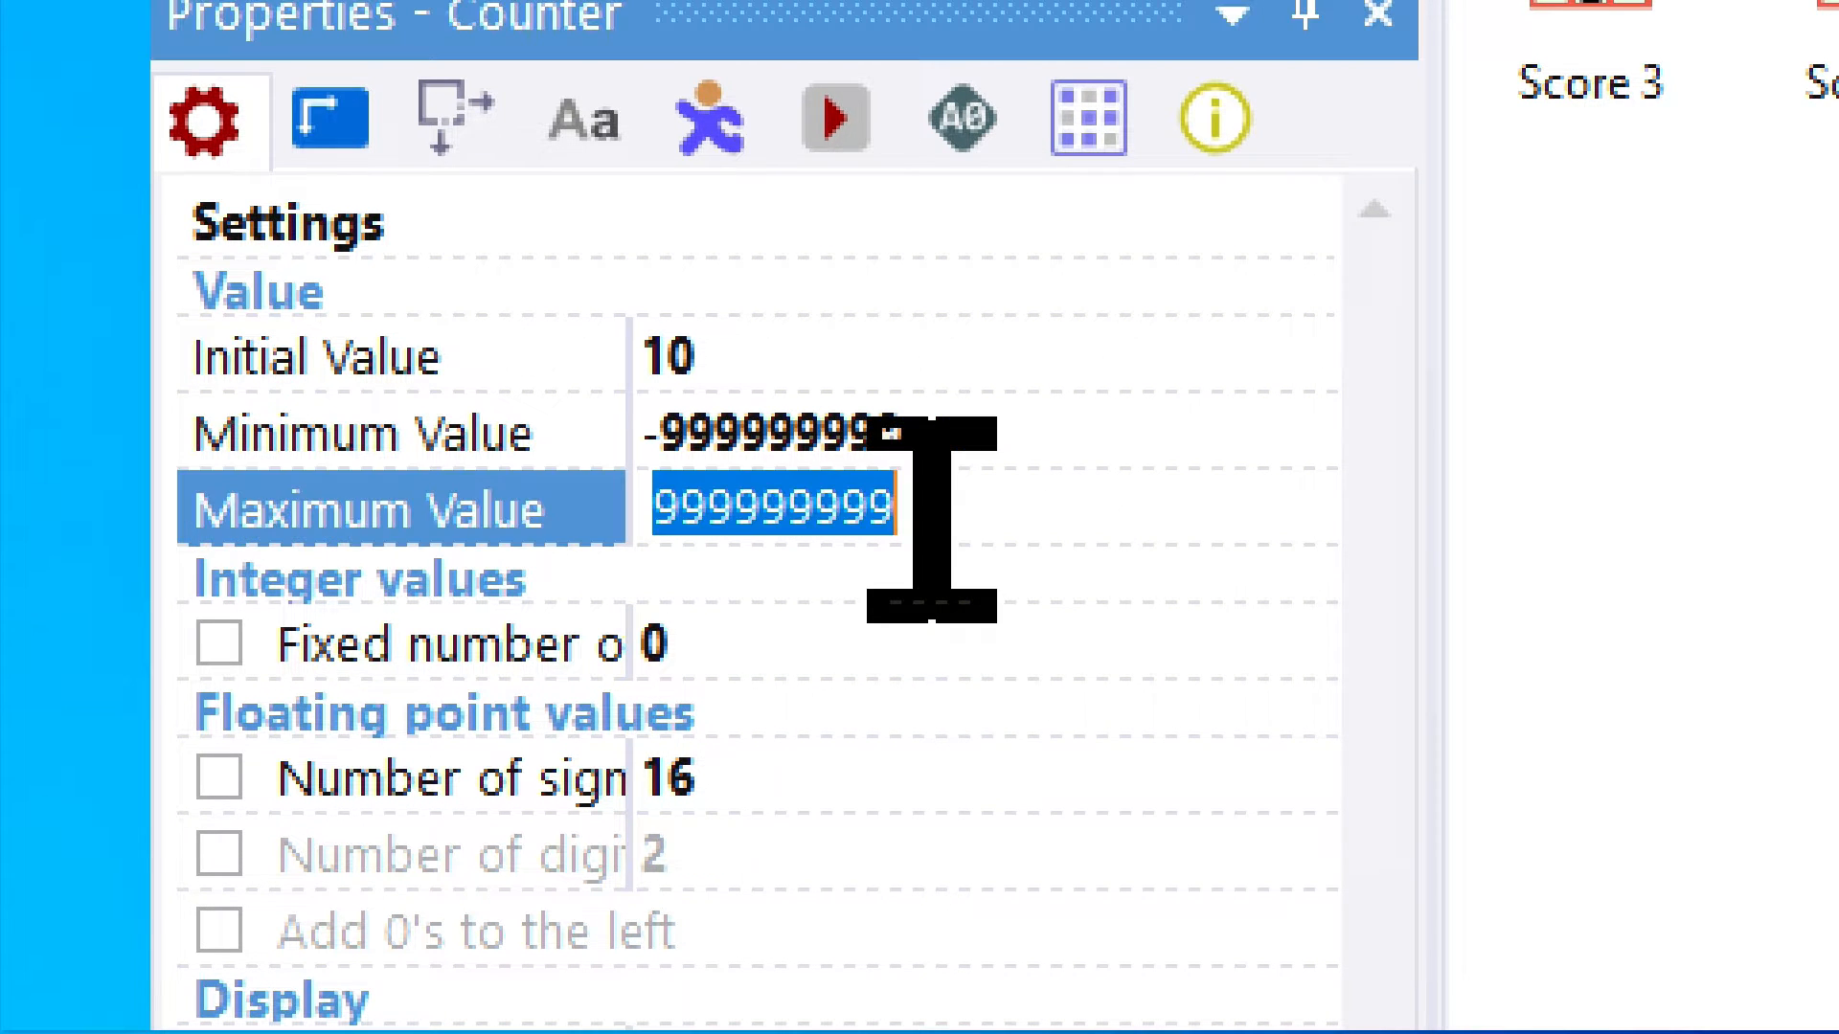
key("Return")
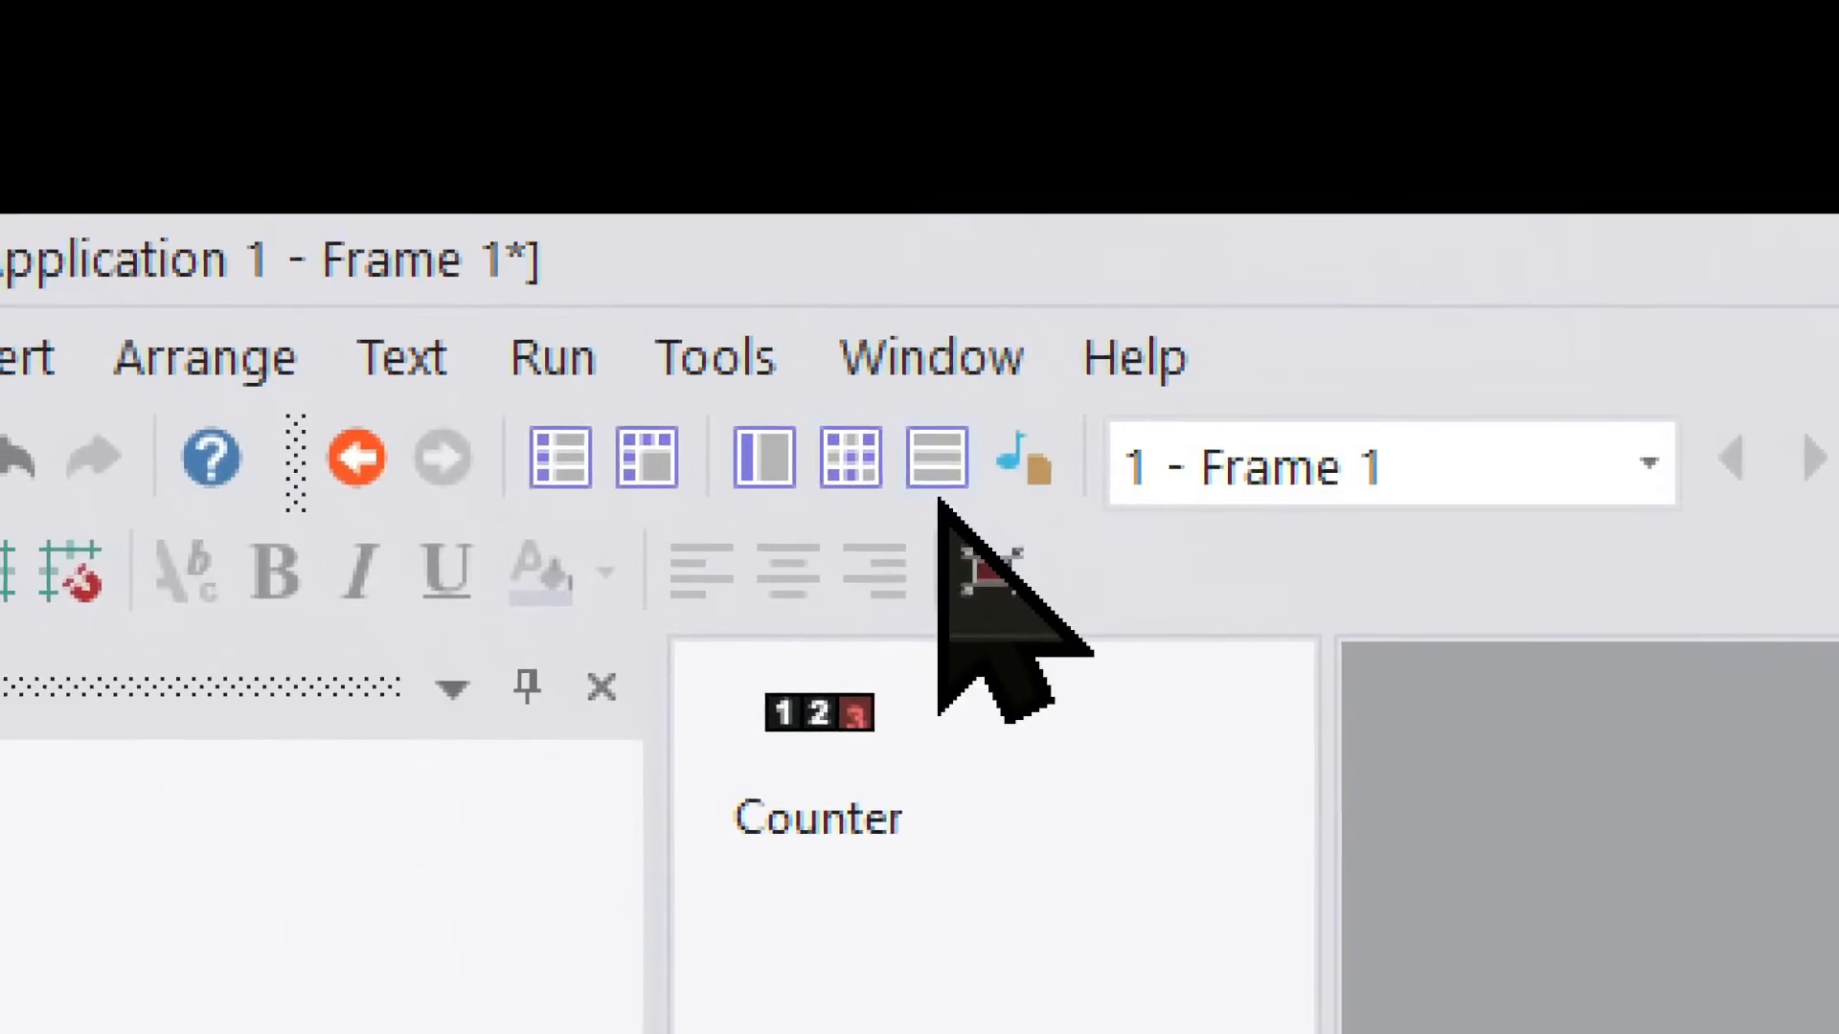
Step: Examine the comparison methods and expression editor of the condition that compares the Counter to a value
left_click(939, 504)
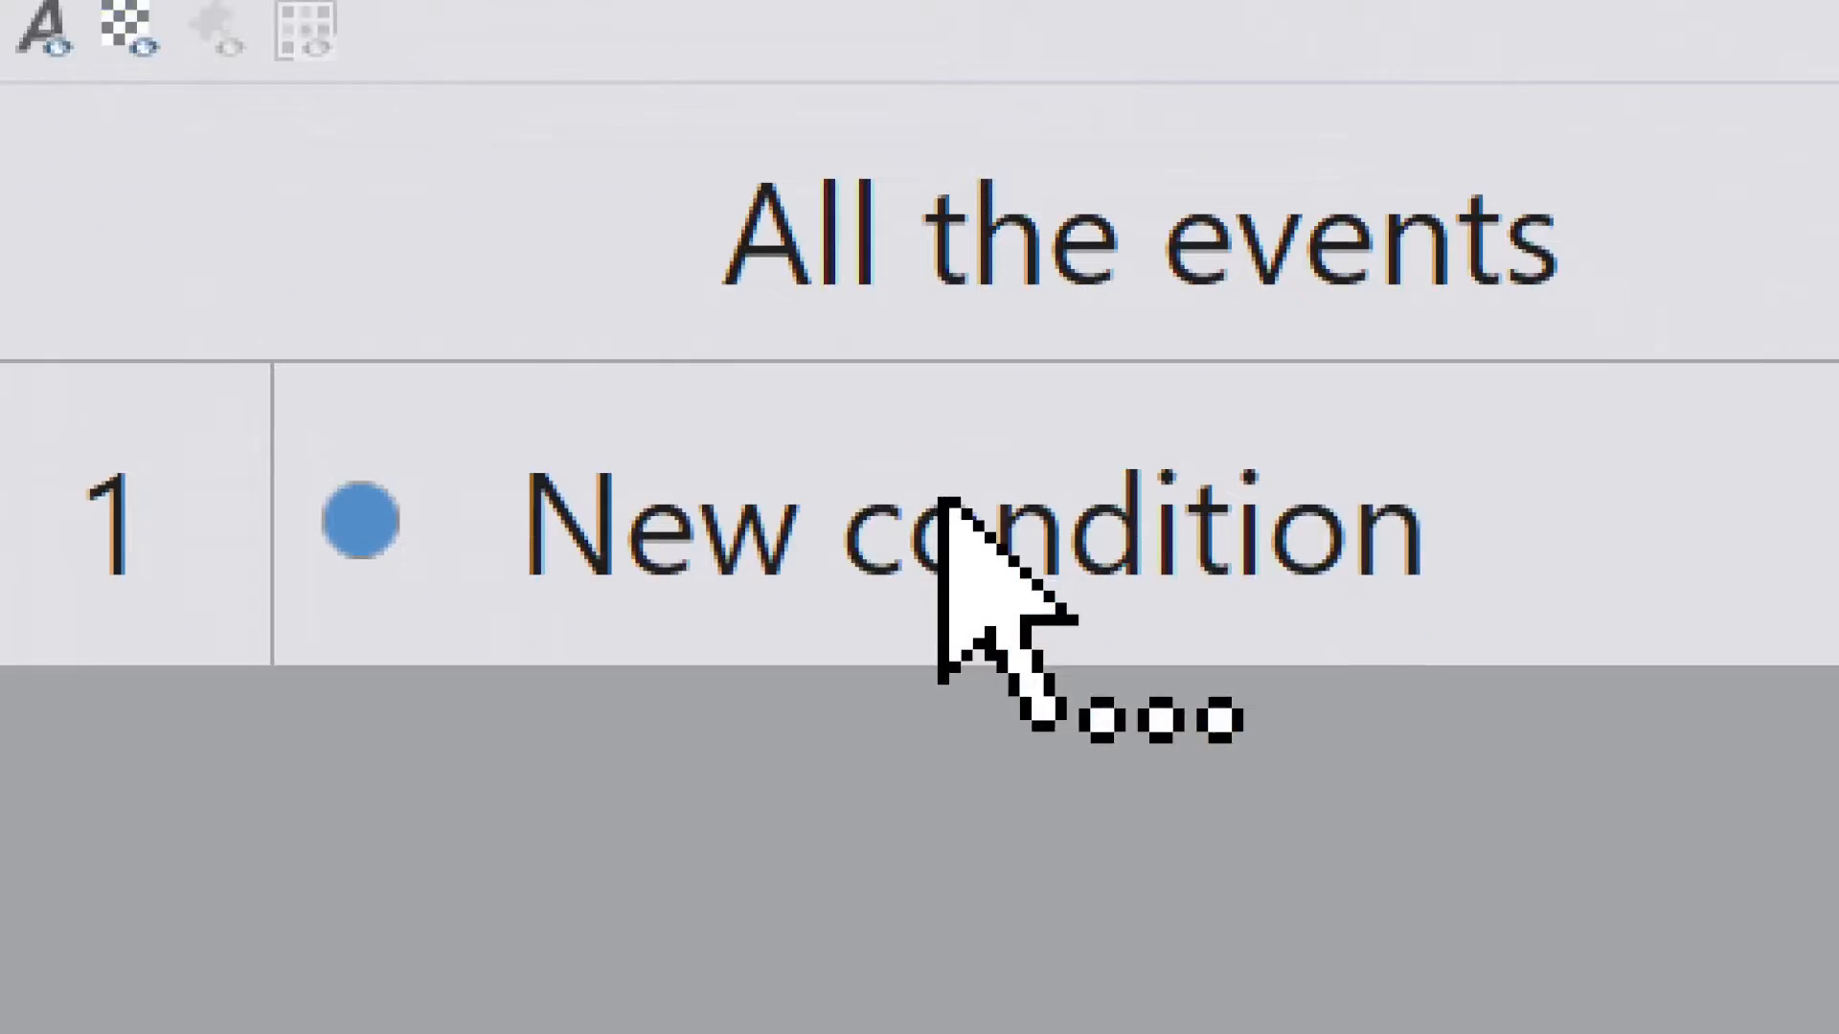
left_click(939, 505)
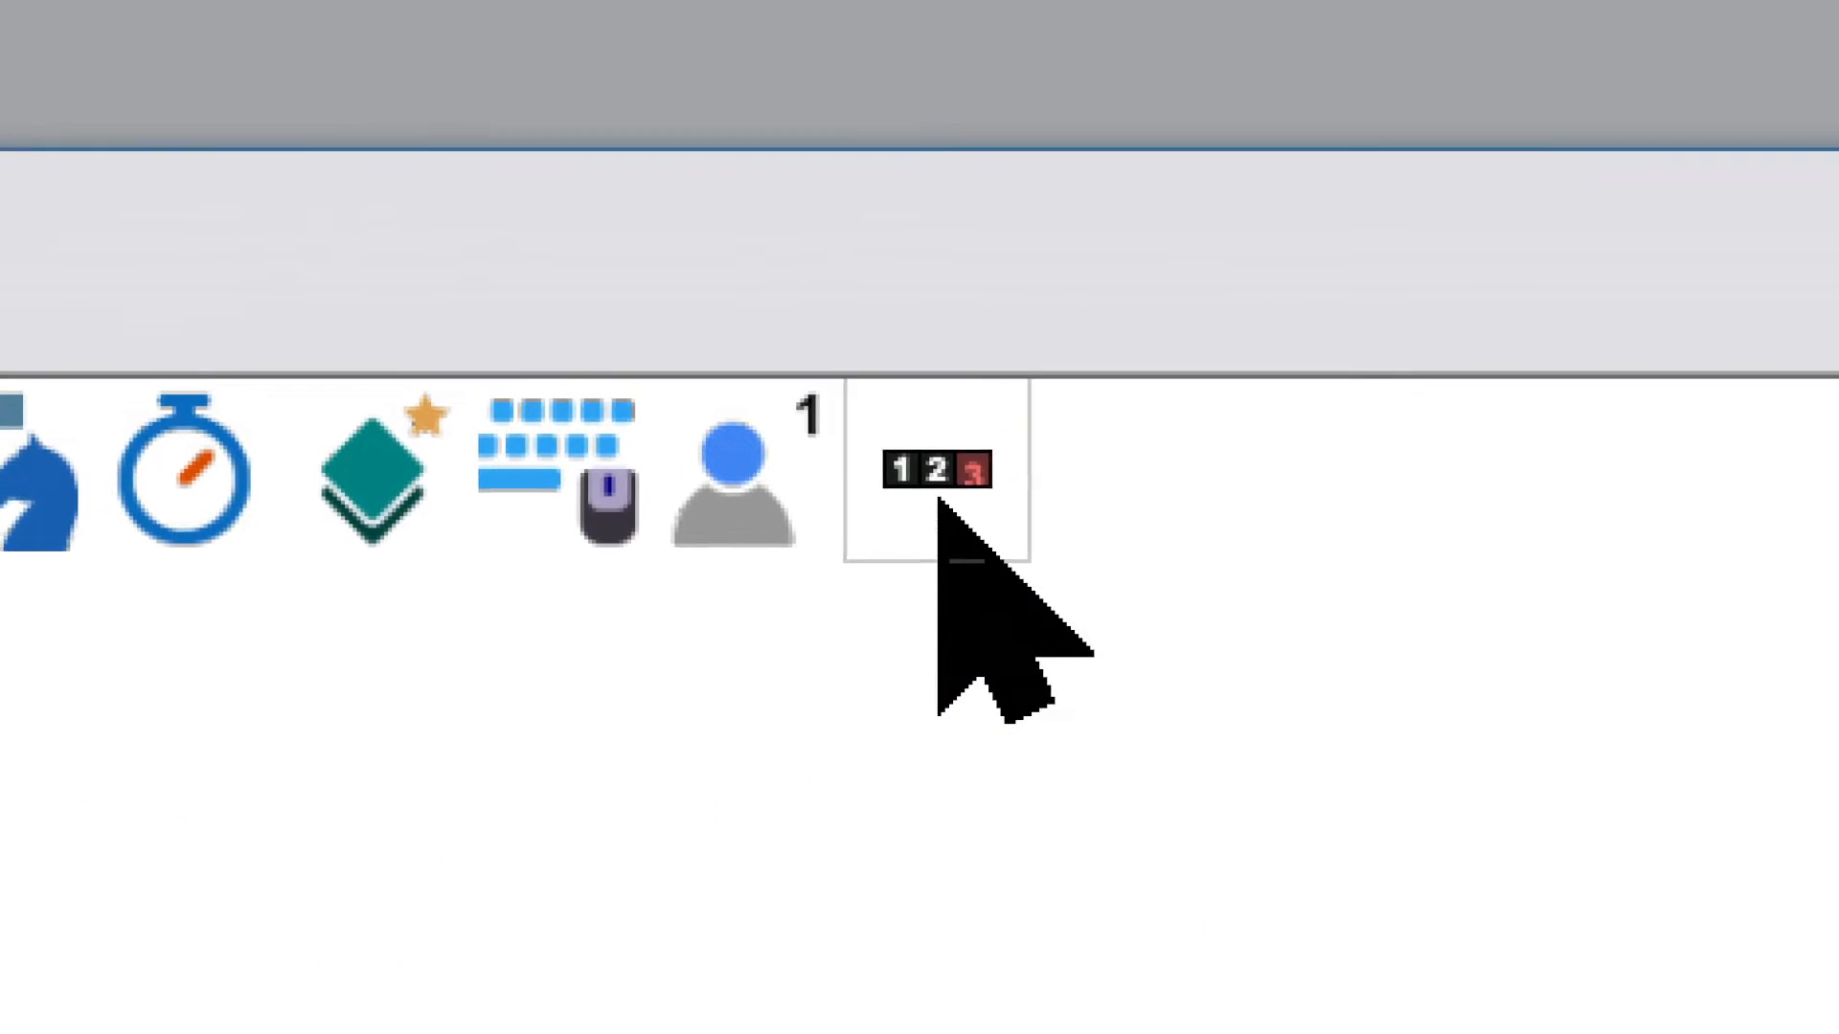
left_click(938, 504)
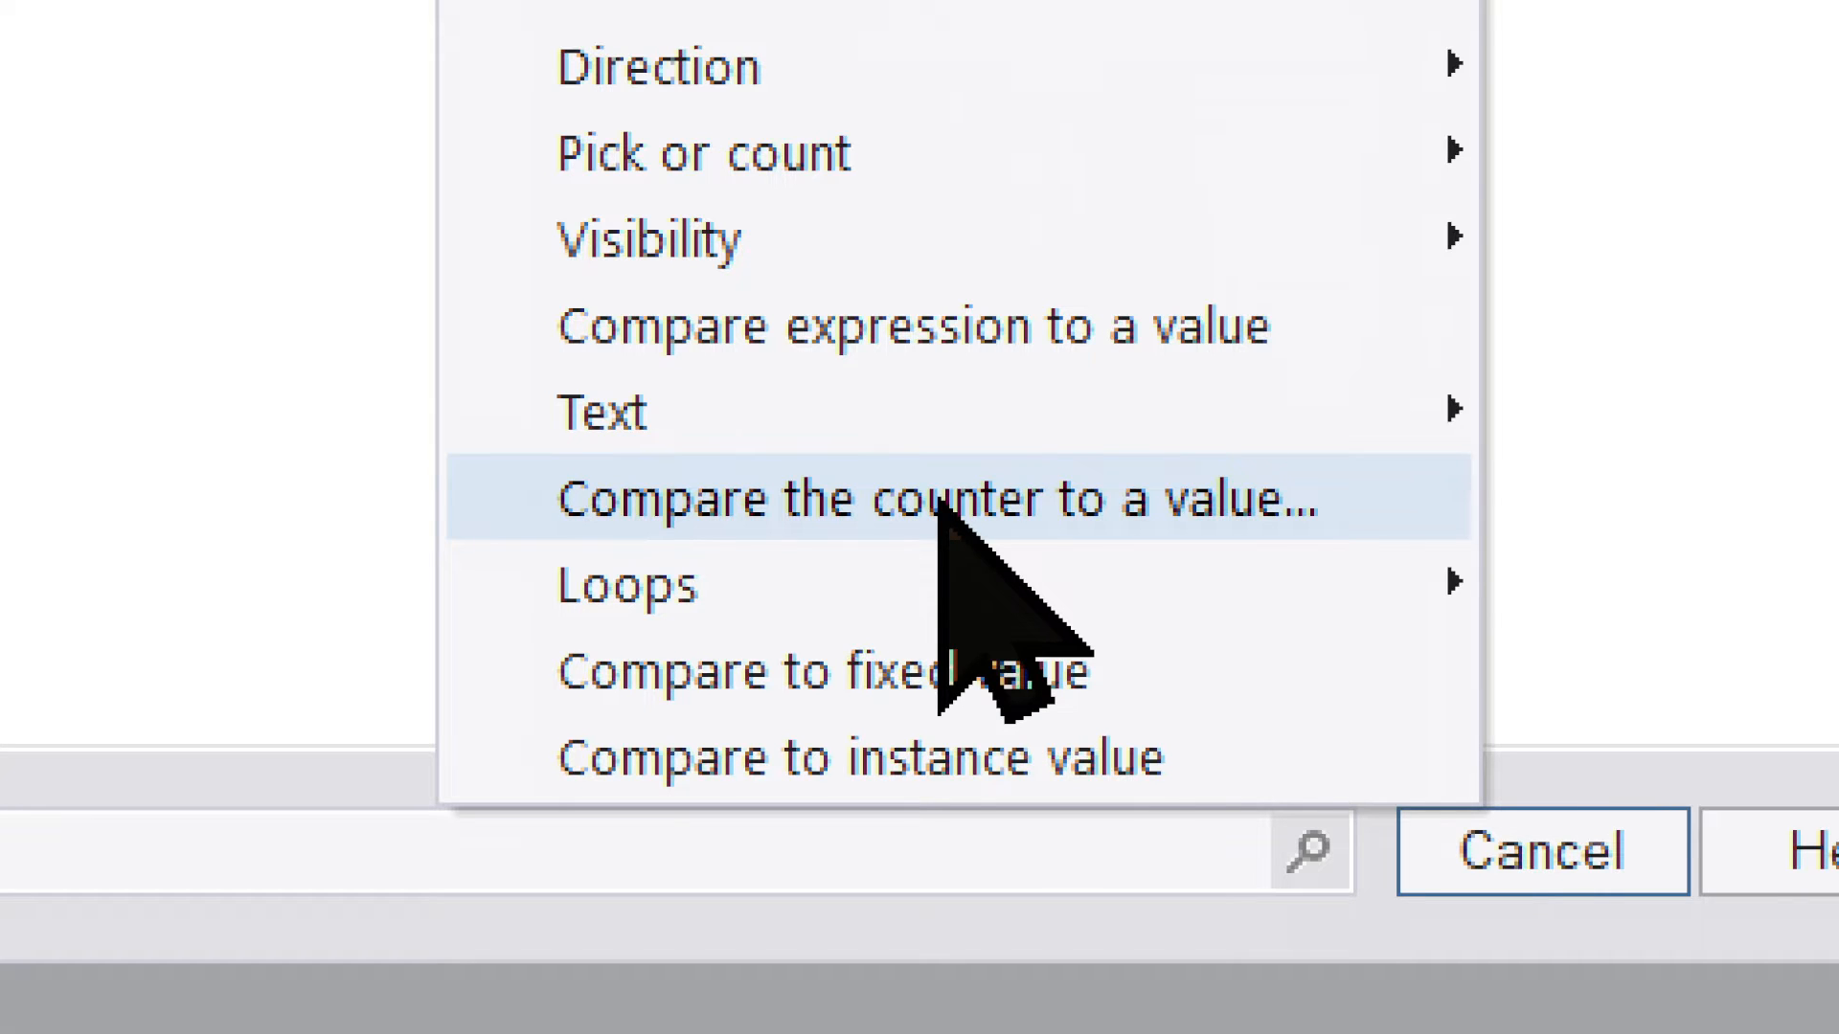
left_click(940, 505)
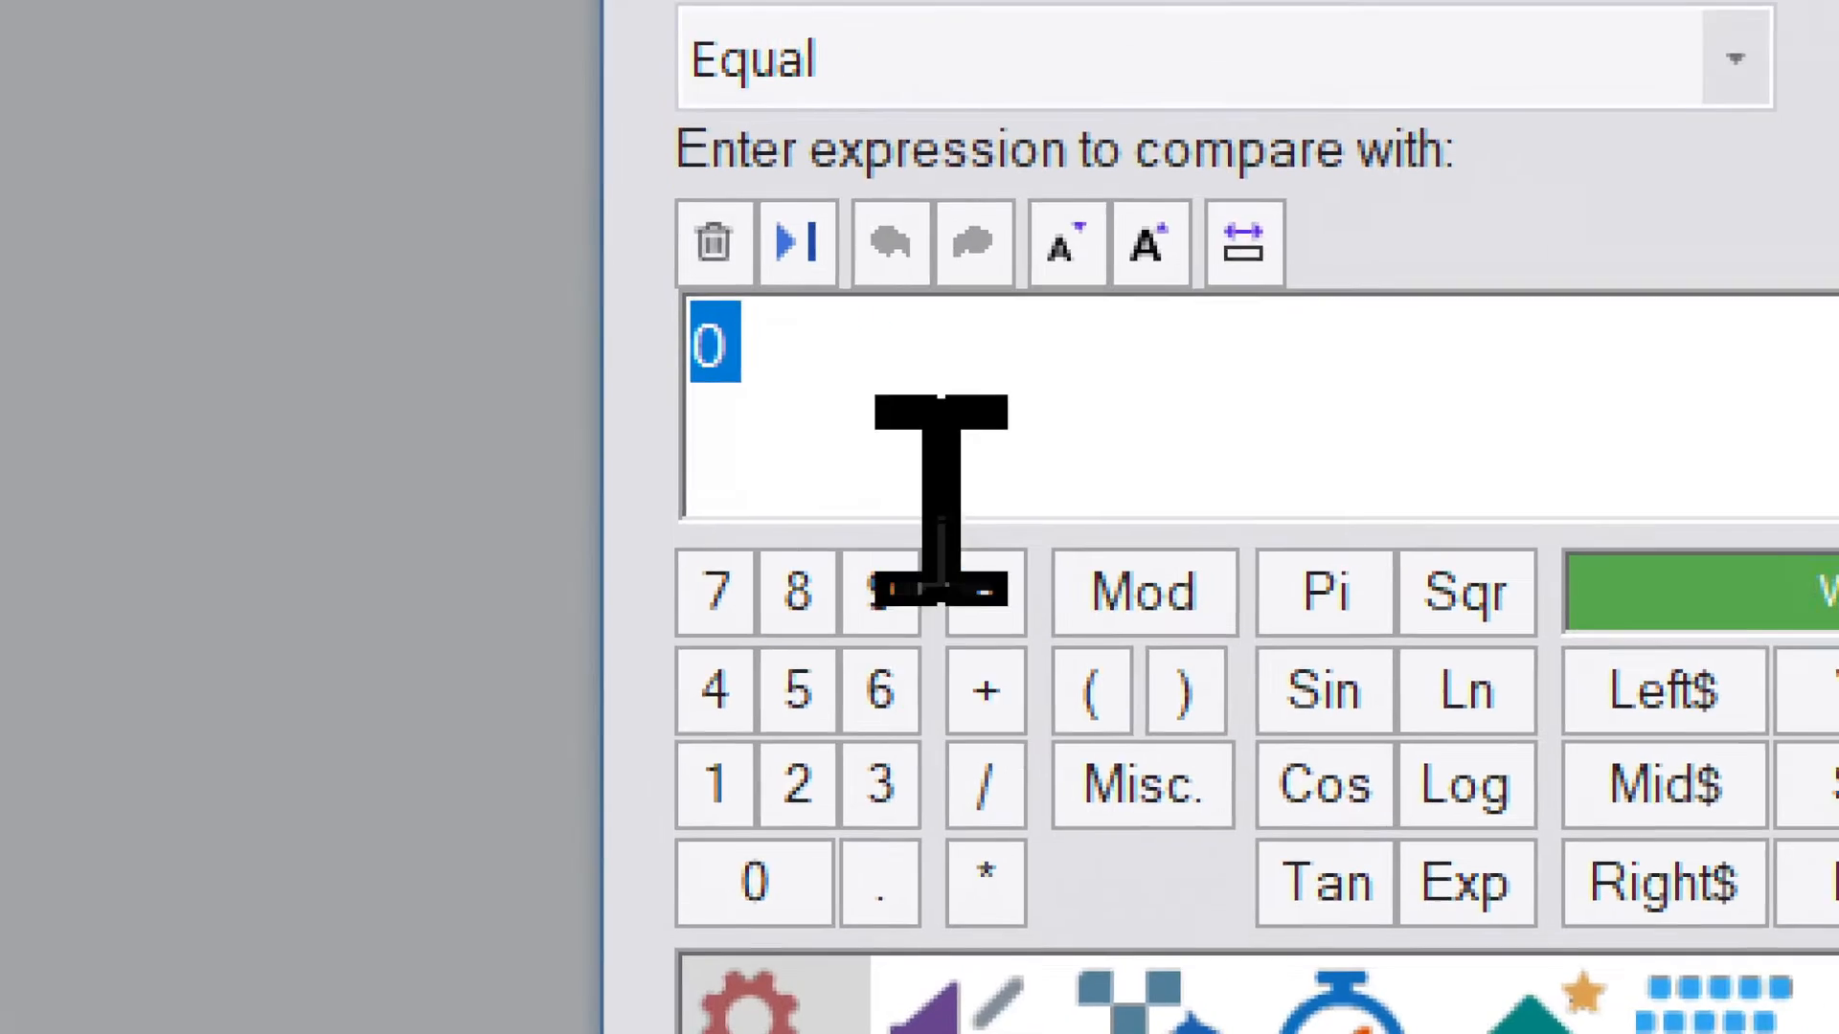
left_click(1032, 43)
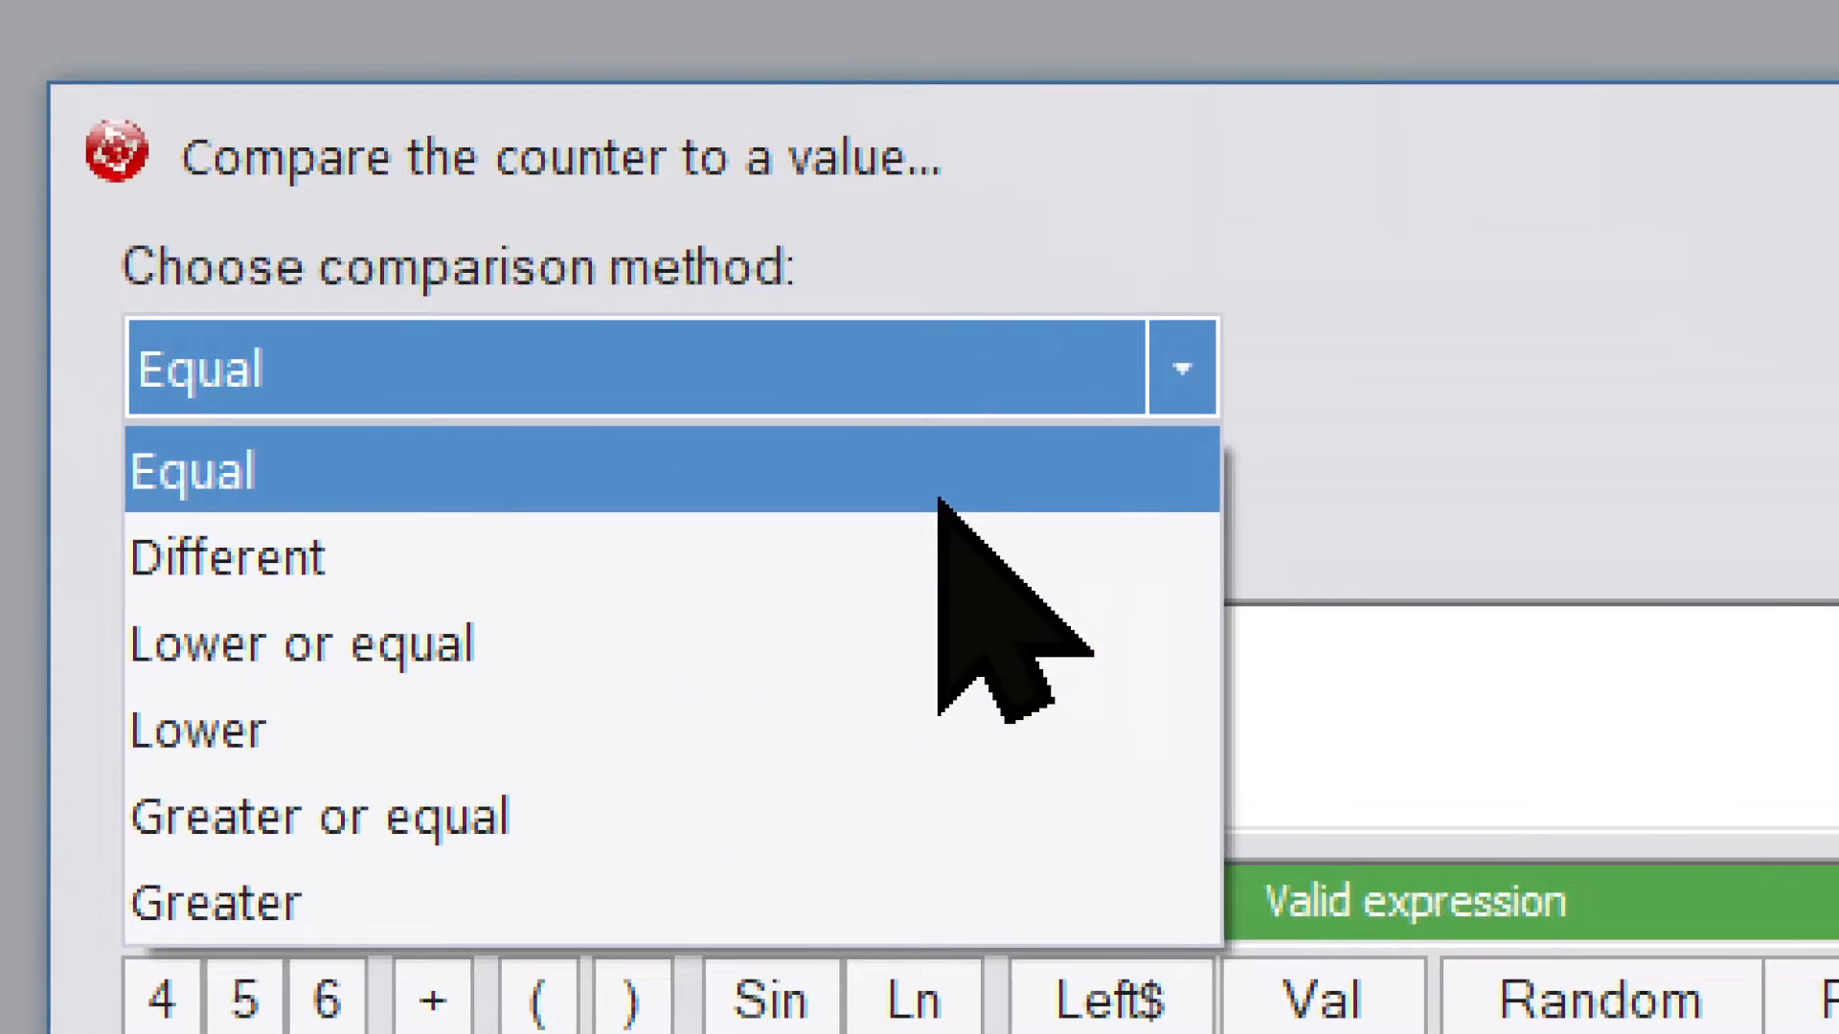
left_click(1321, 117)
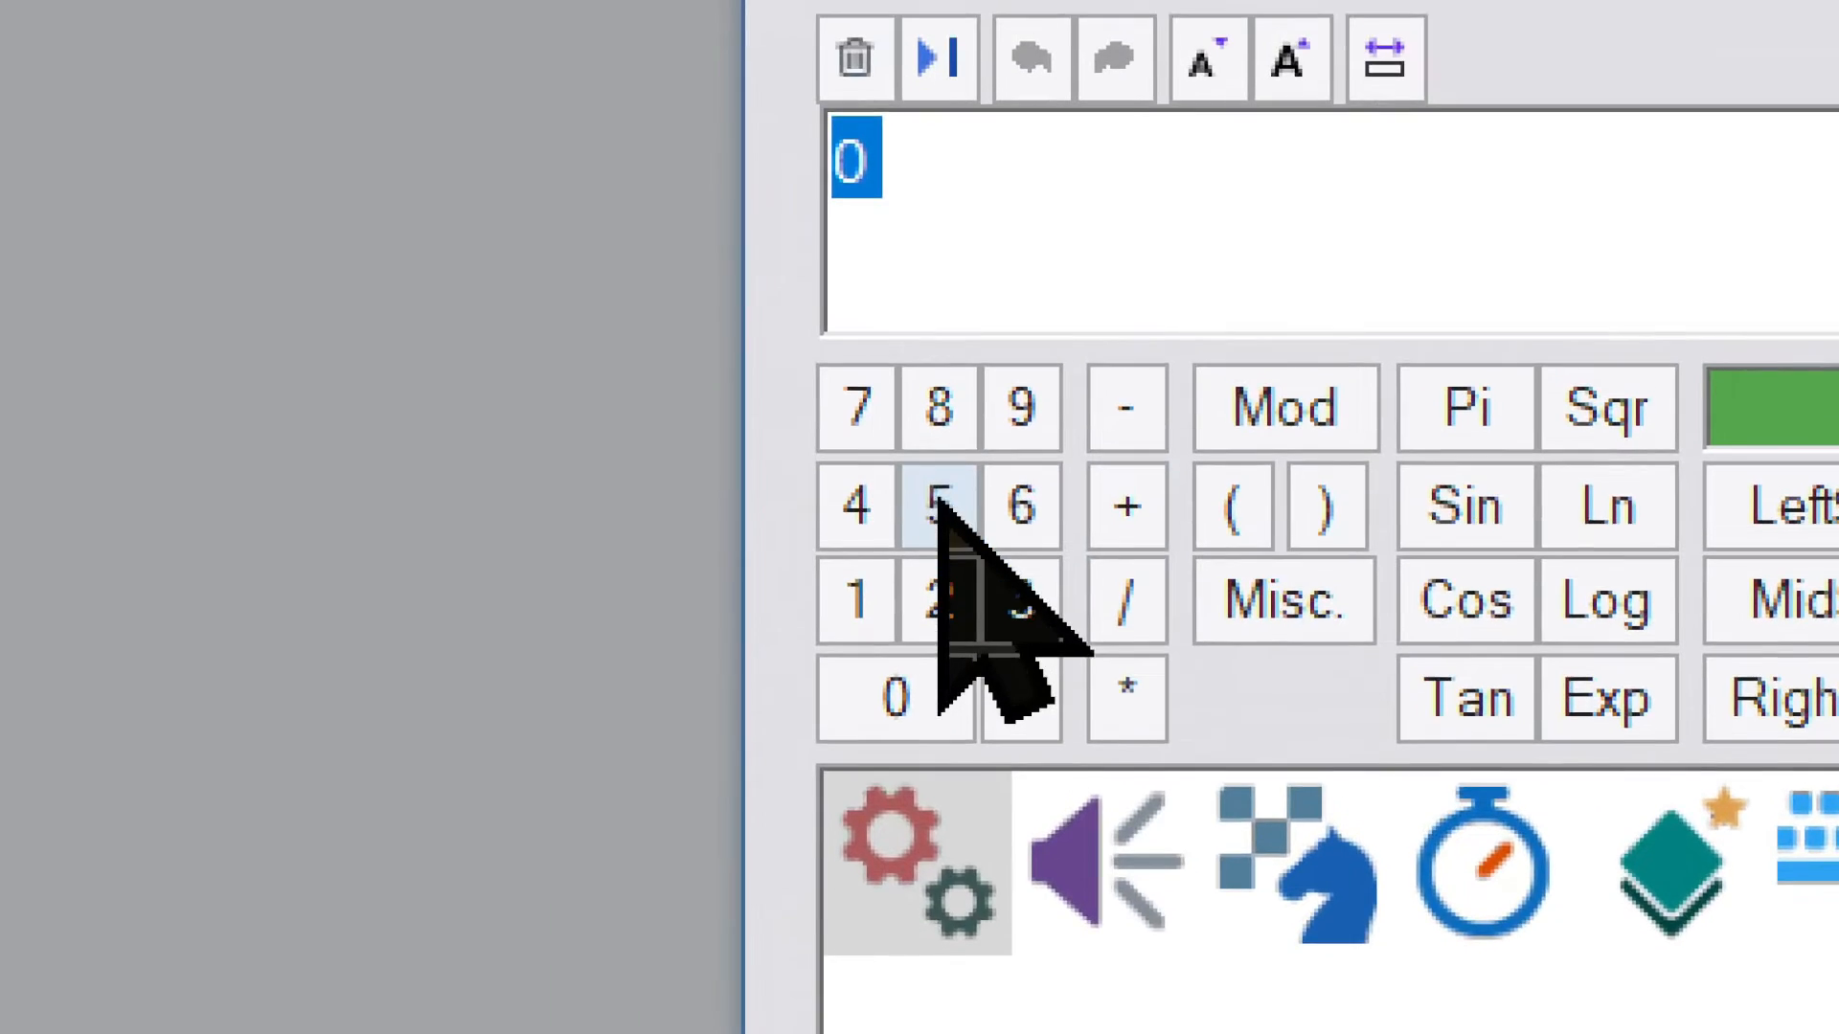
left_click(587, 792)
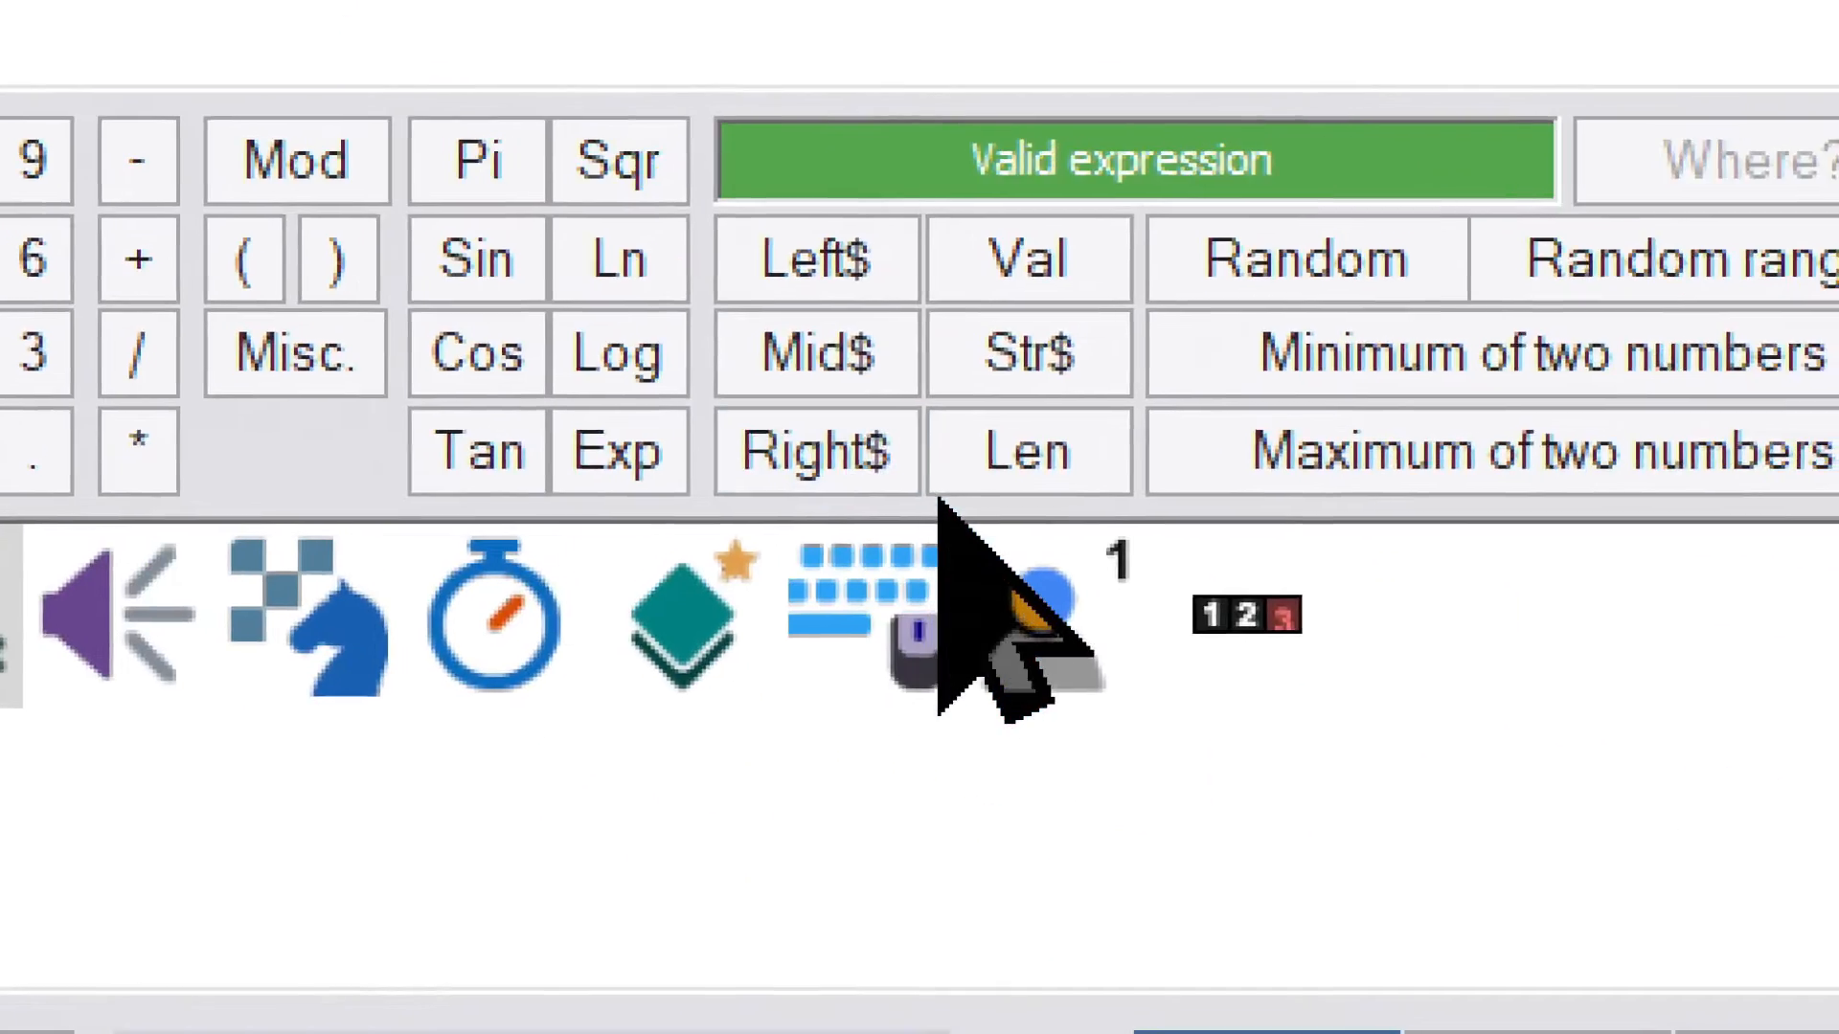
key("BackSpace")
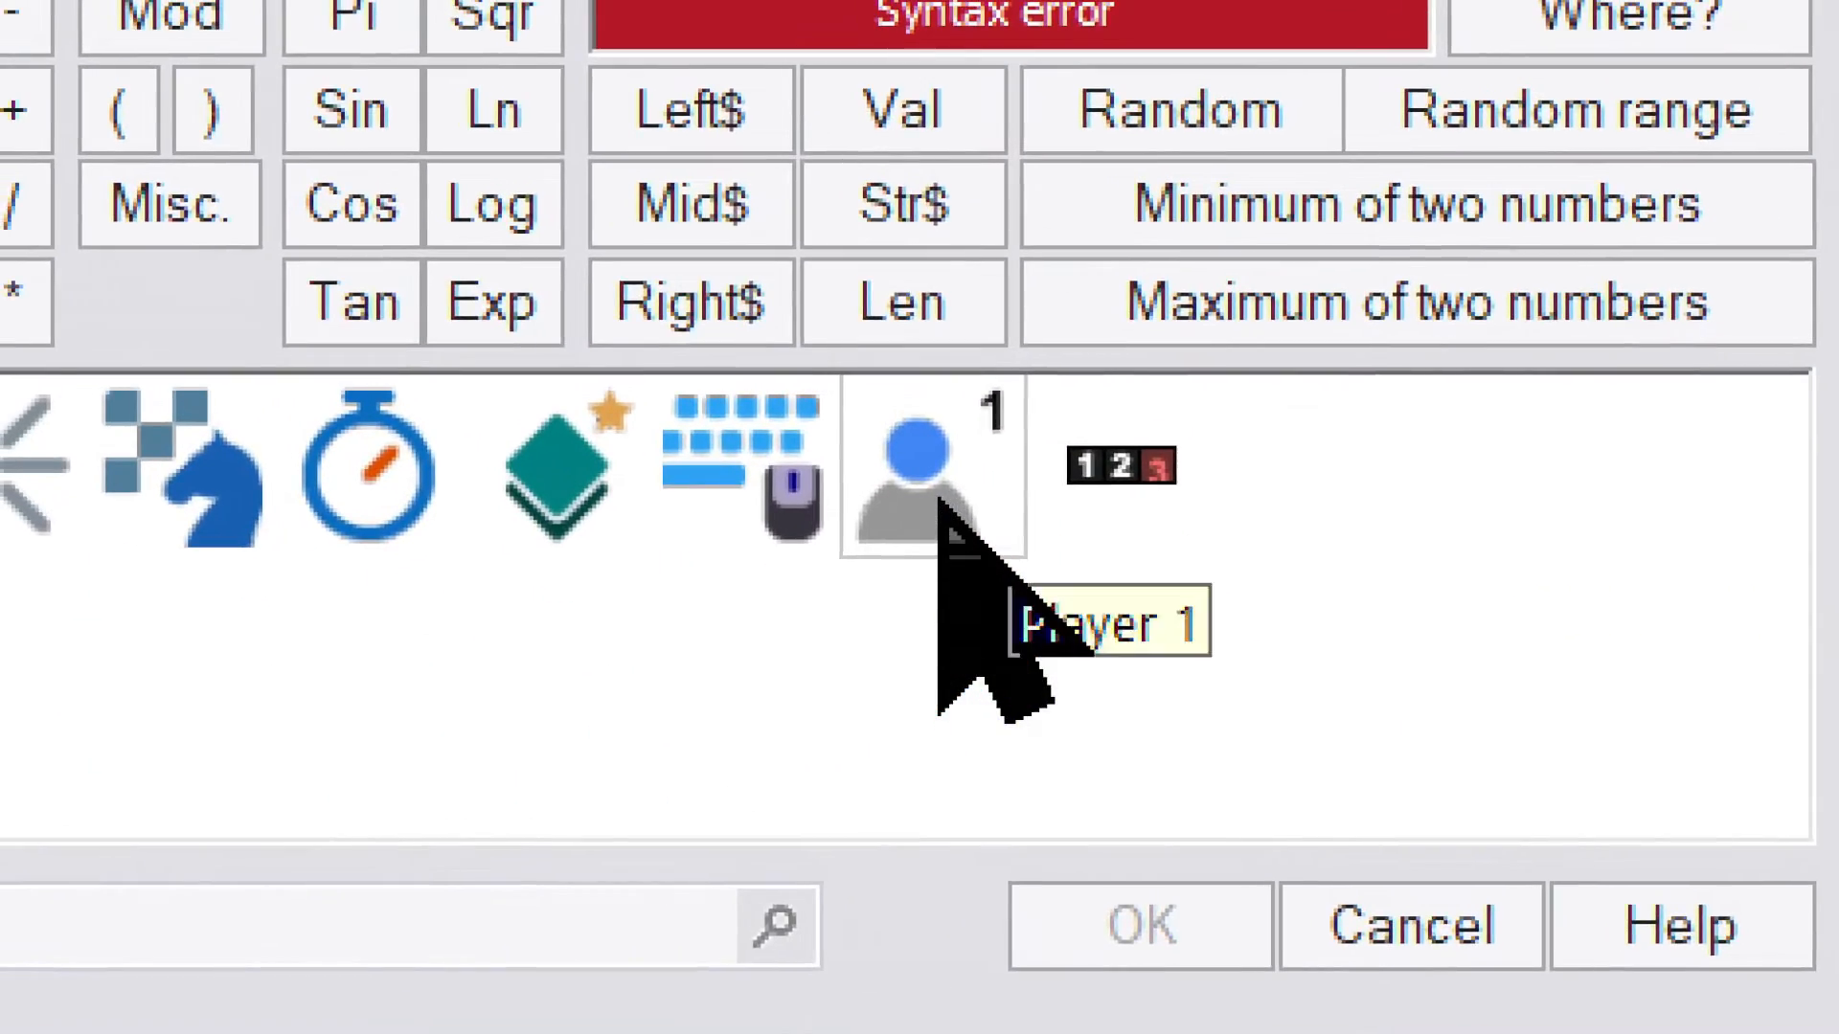
left_click(1513, 1031)
left_click(941, 505)
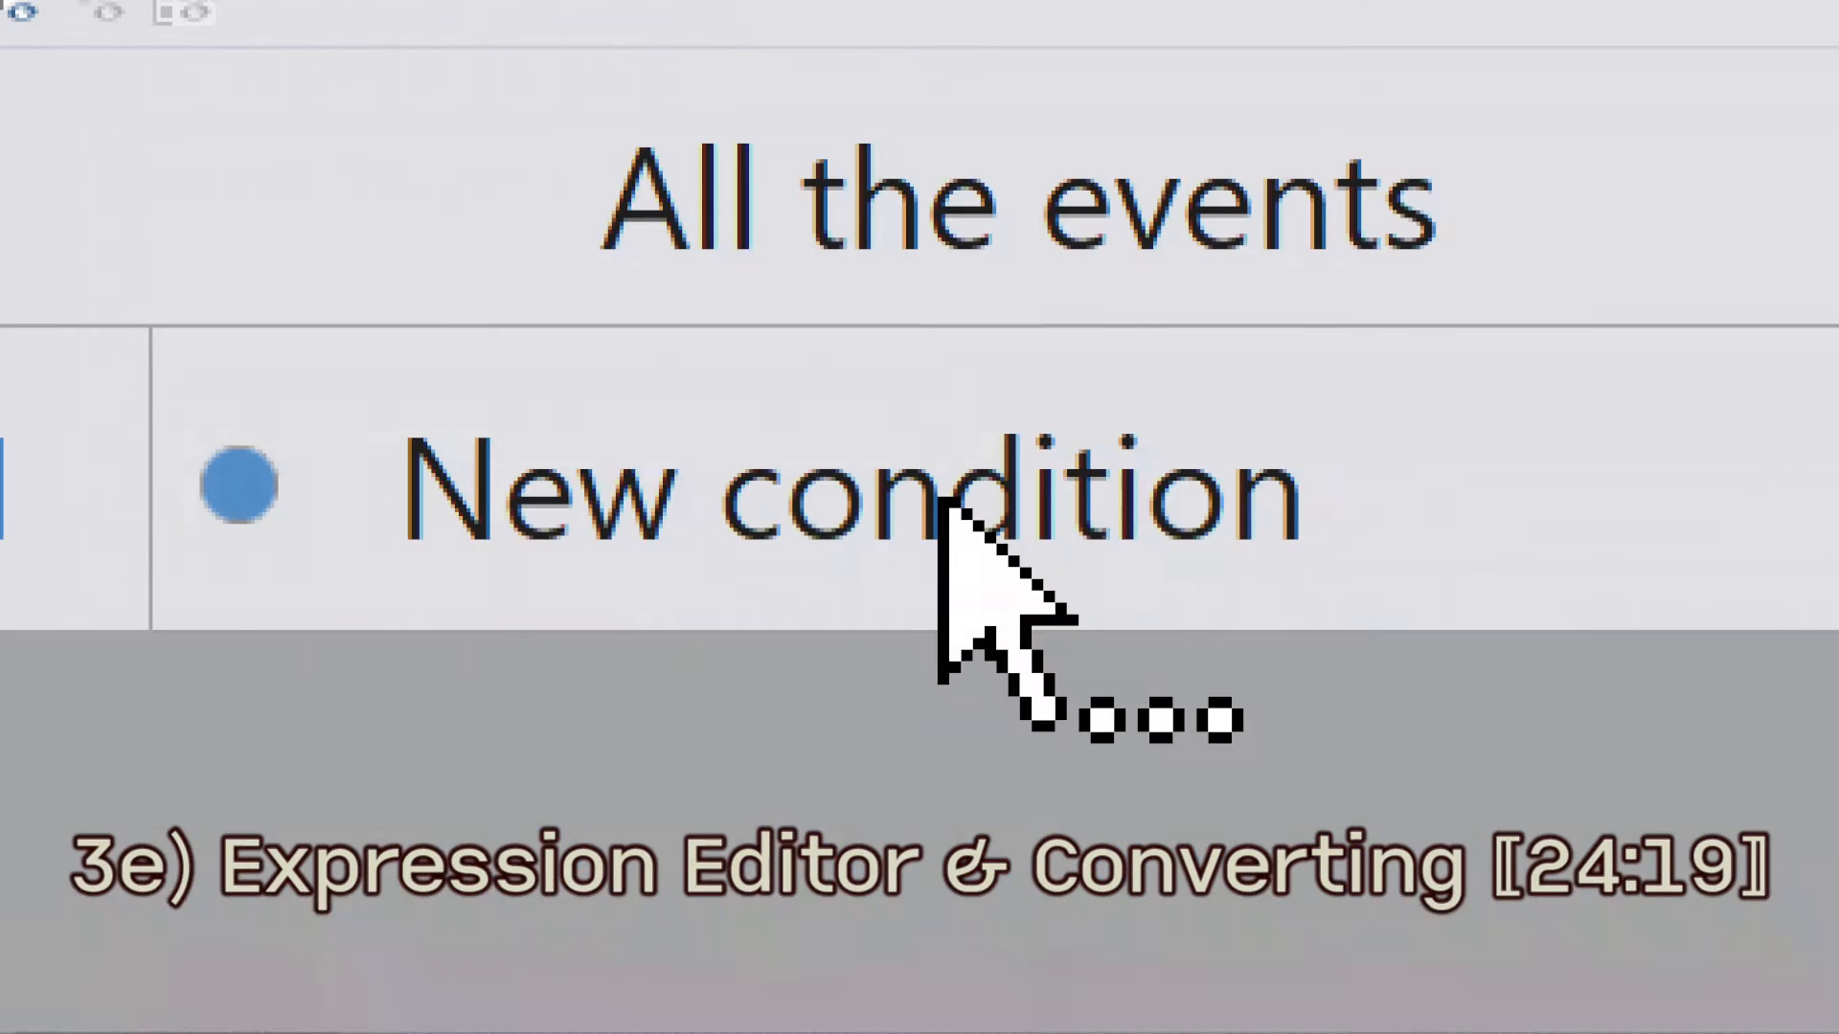
Step: Add a condition comparing two general values, value( "Counter" ) equal to "aad", and open the Counter's actions for that event
left_click(944, 494)
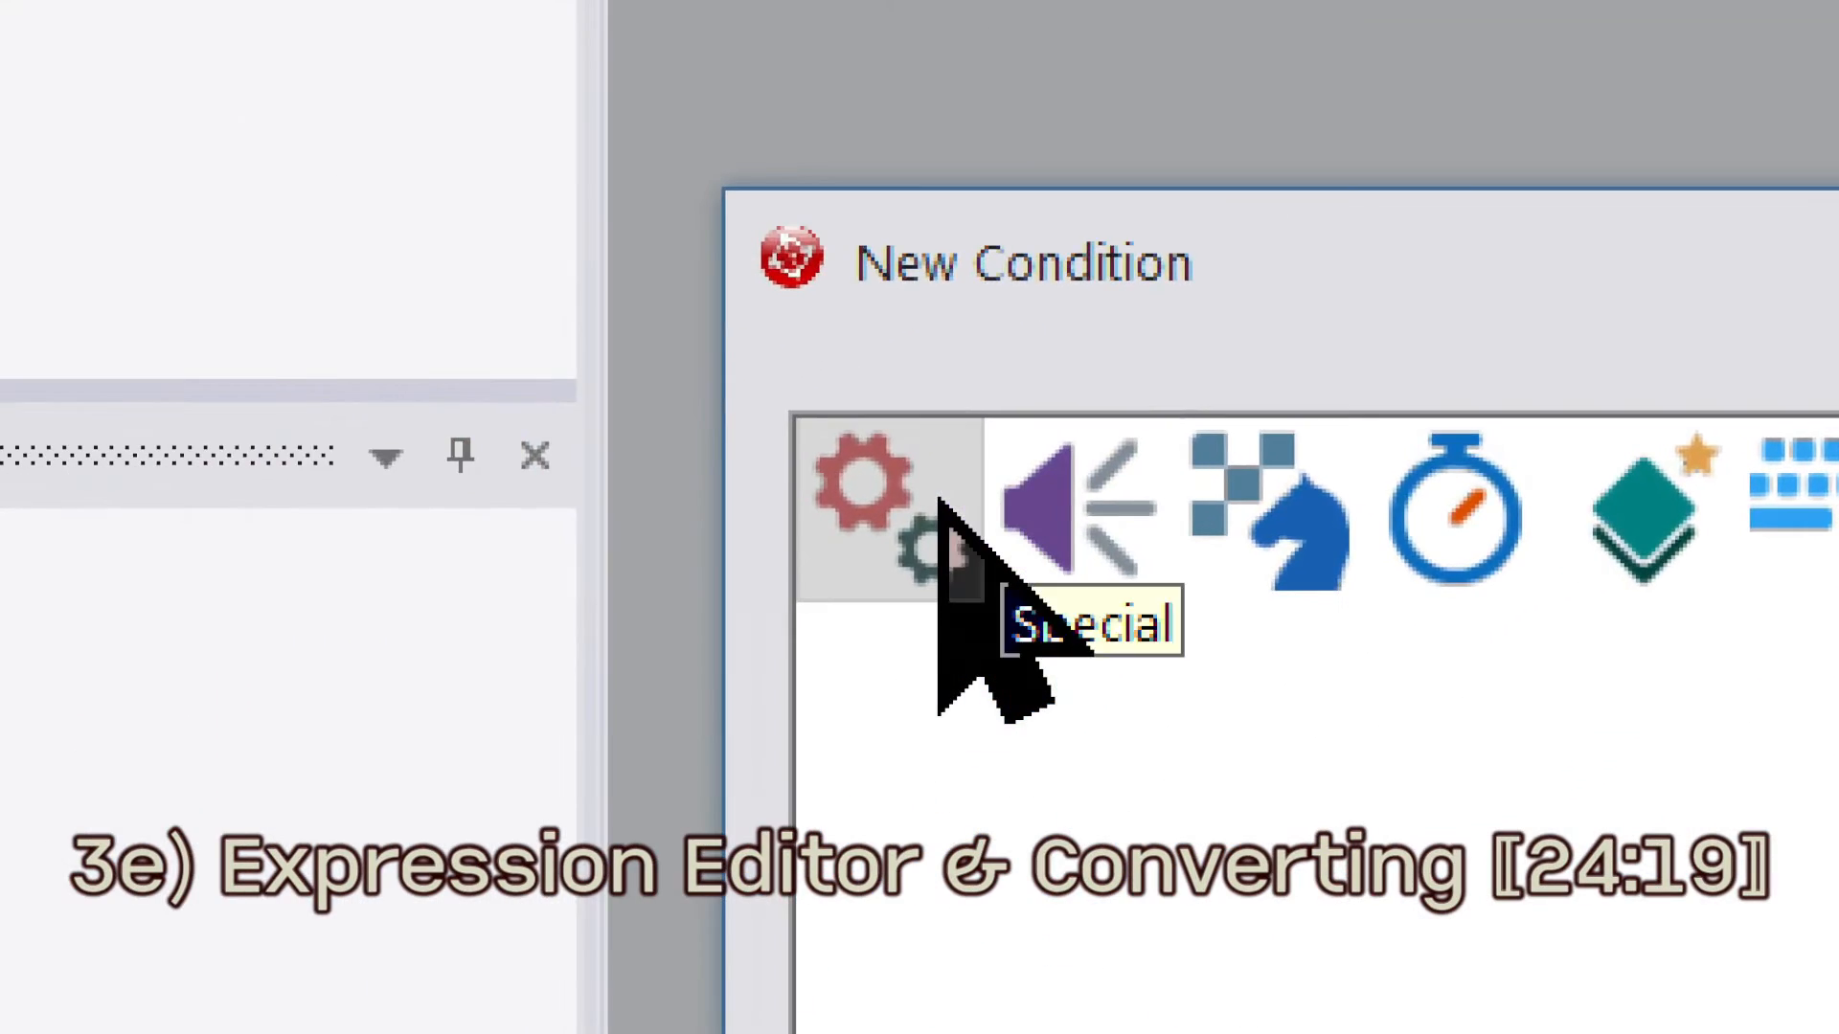
left_click(940, 502)
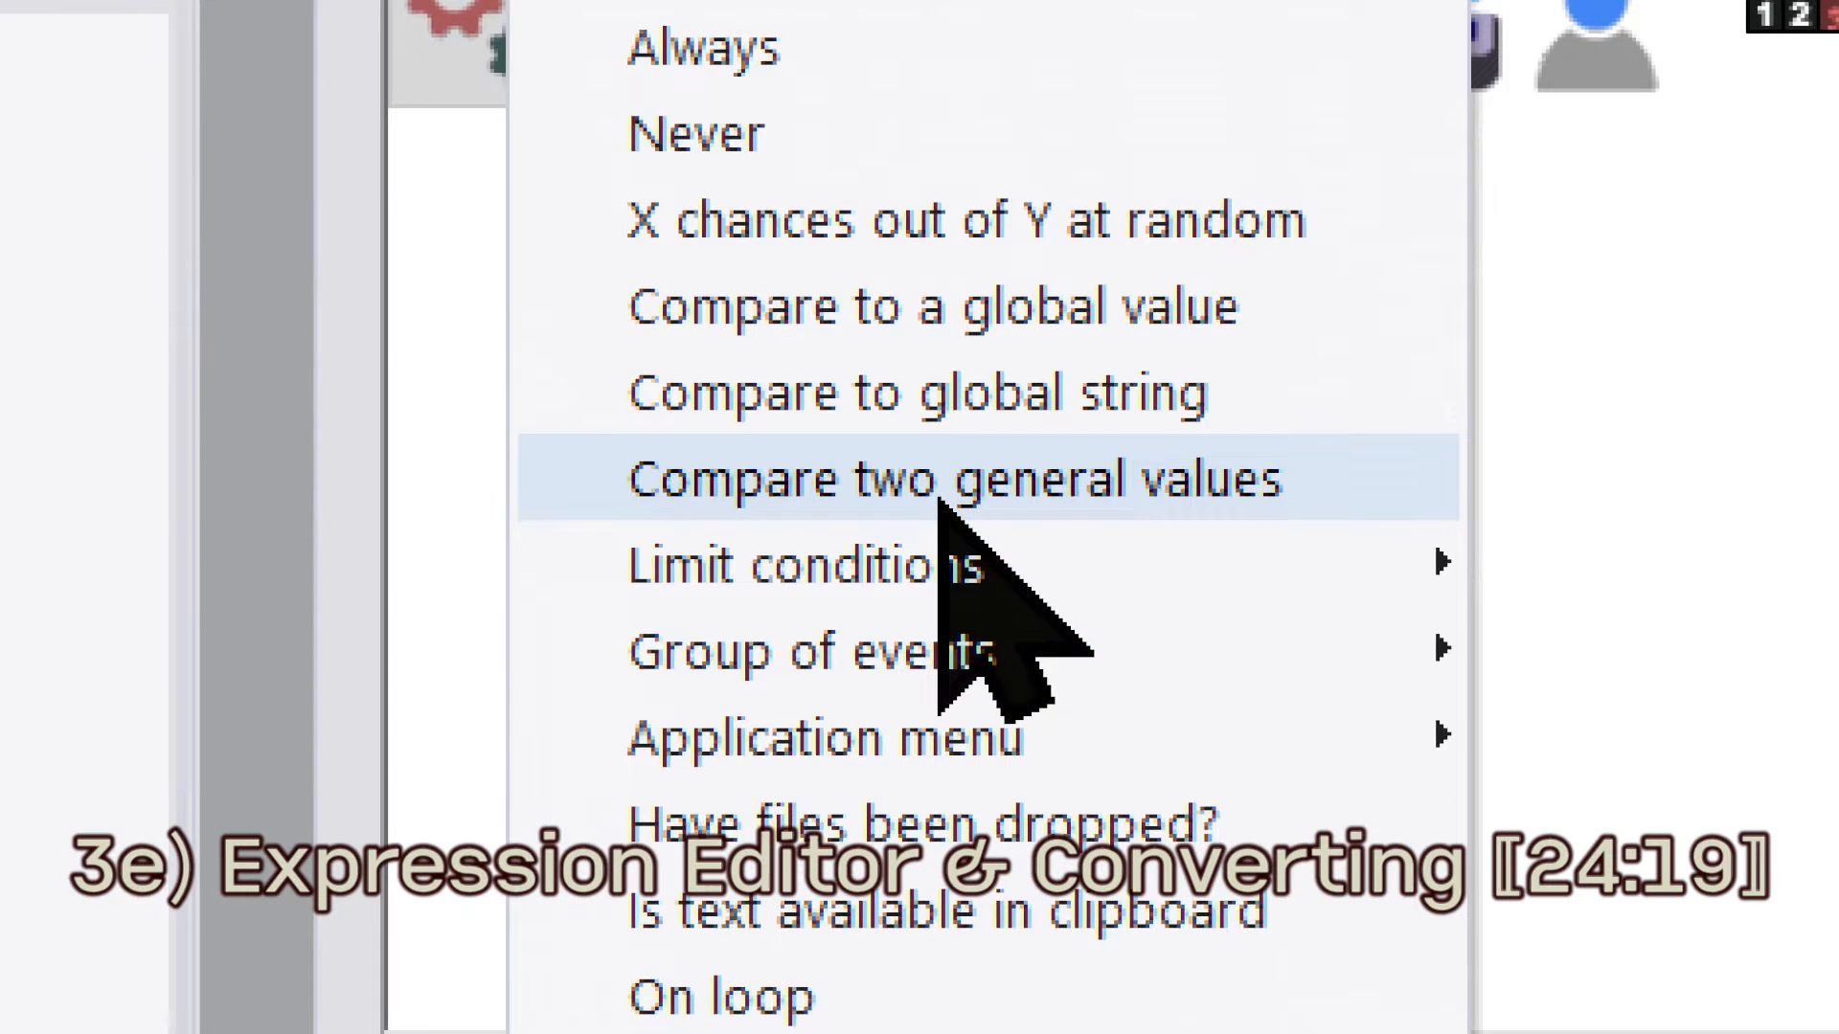
left_click(938, 479)
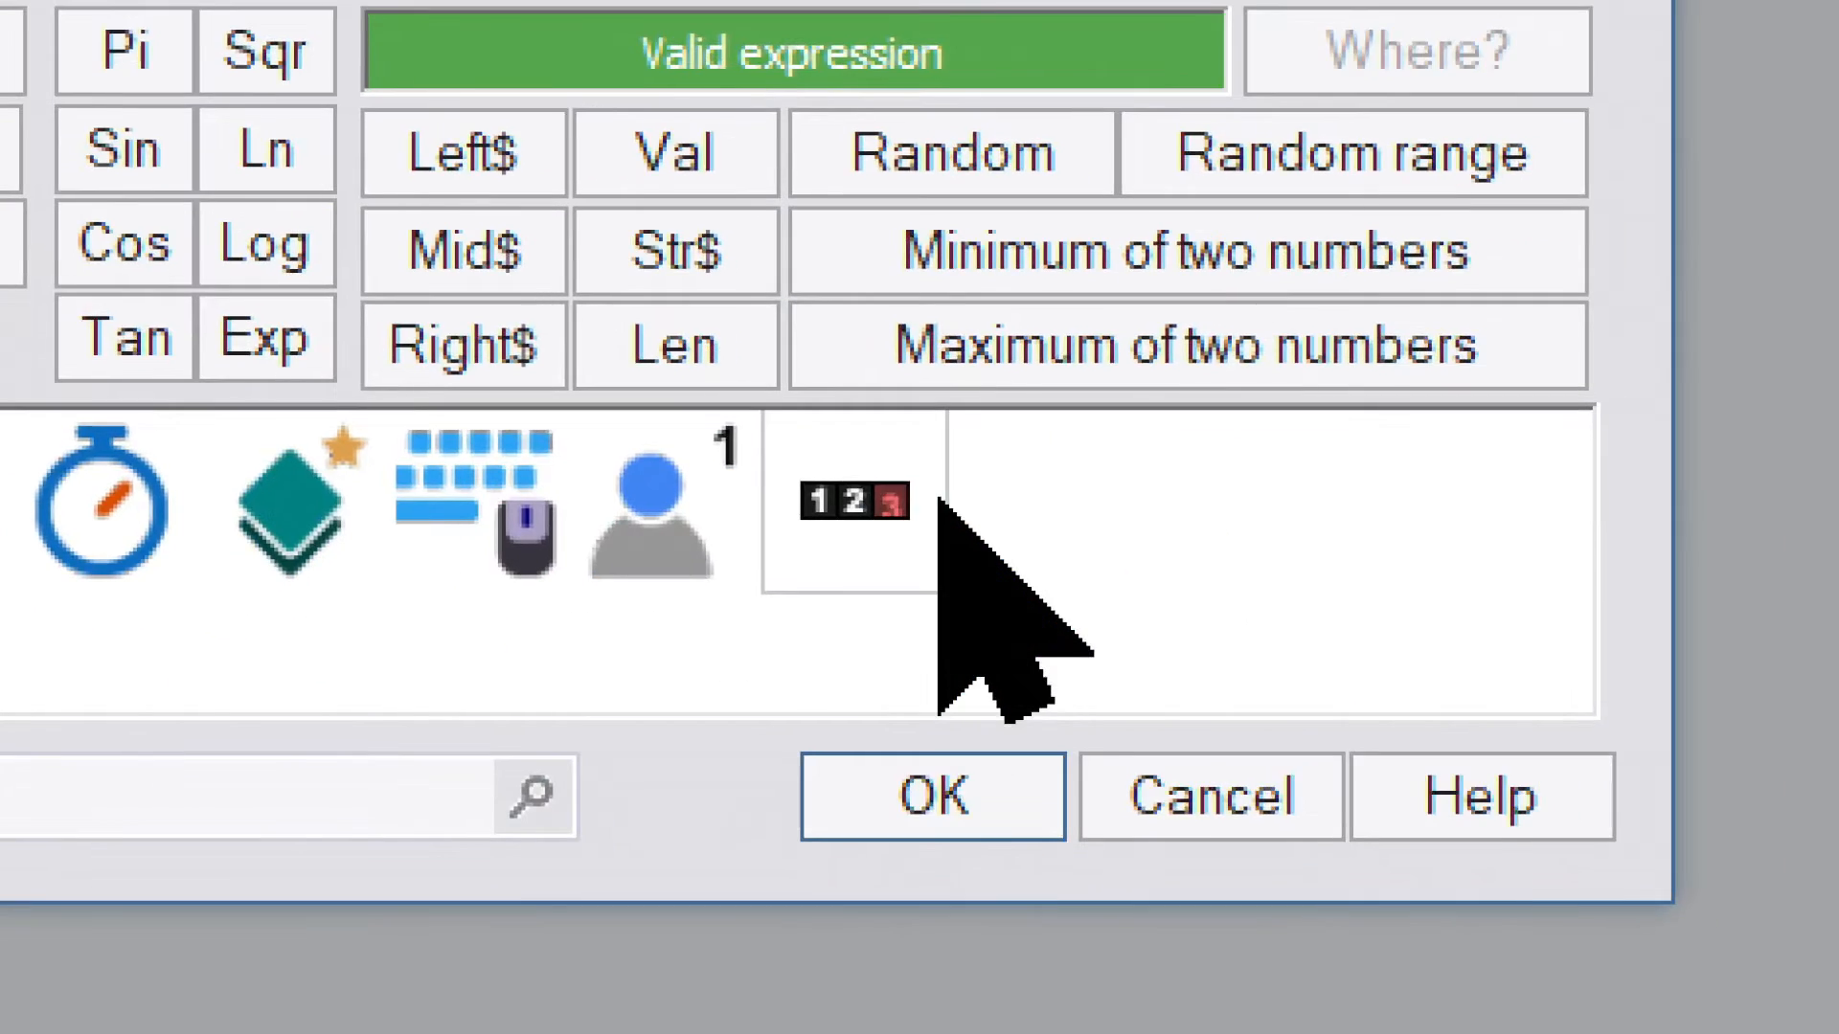
left_click(943, 500)
left_click(1159, 838)
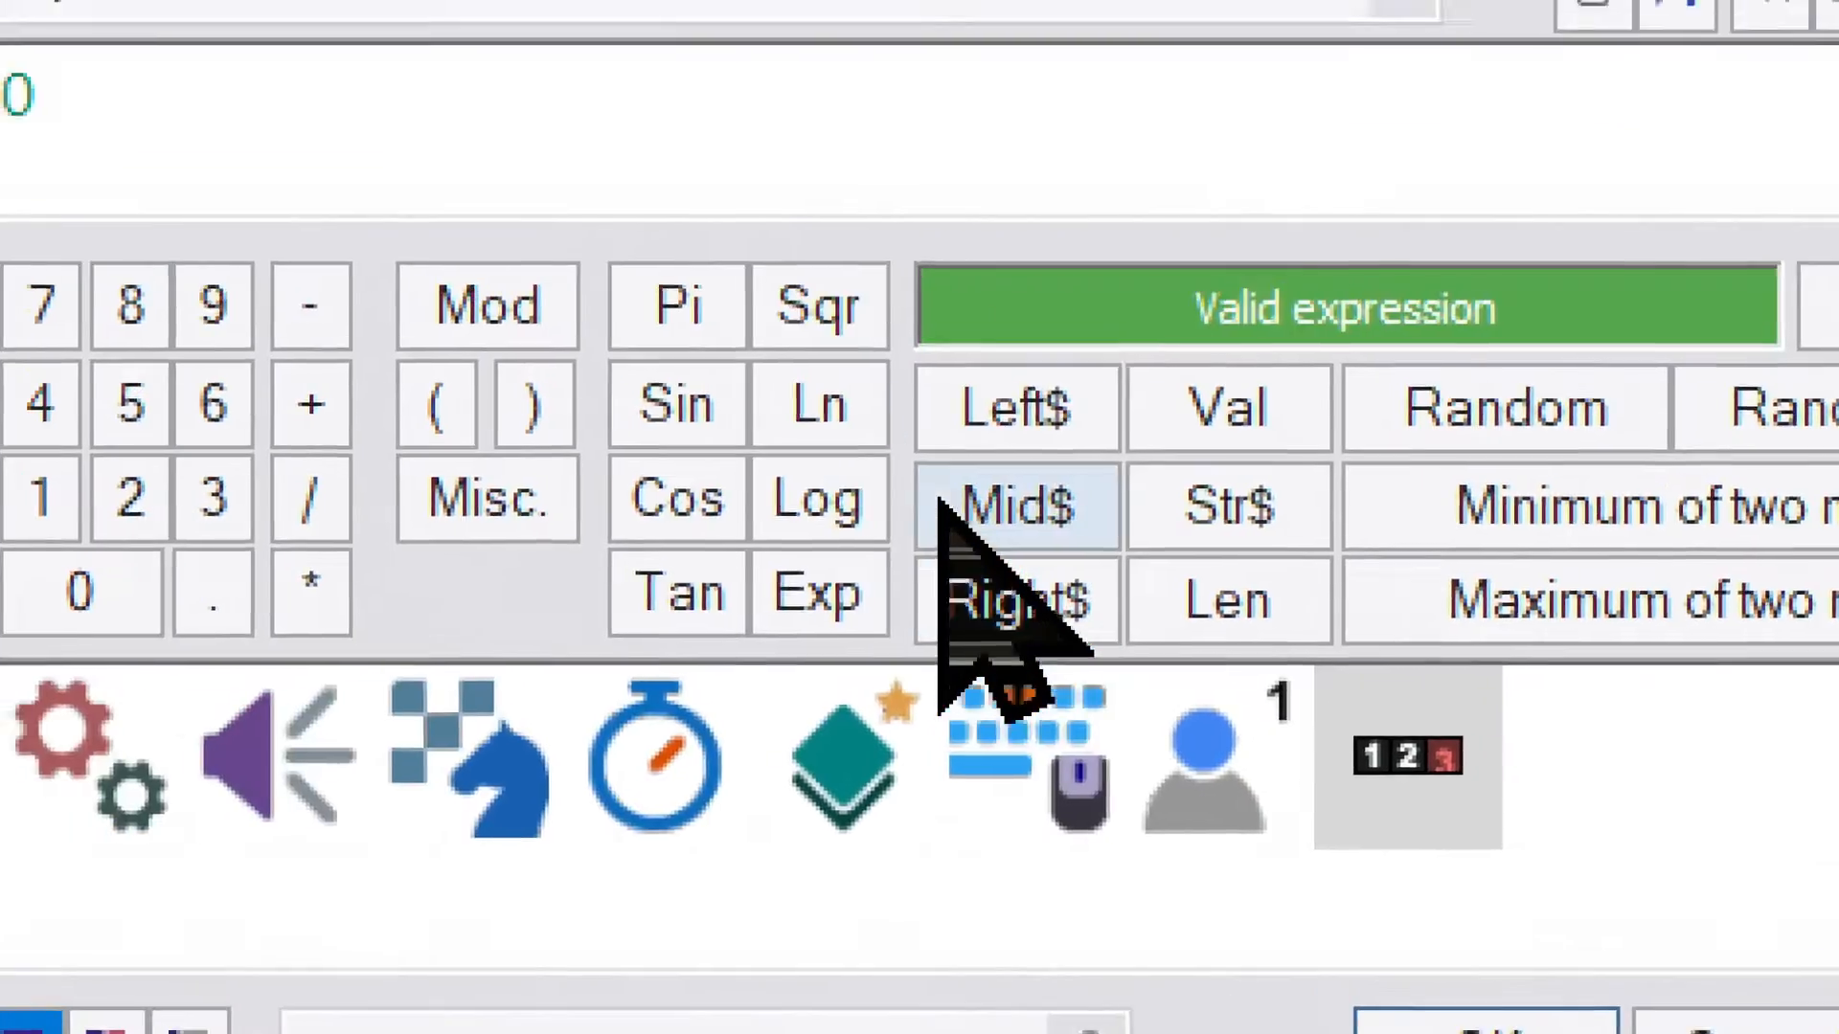
double_click(78, 132)
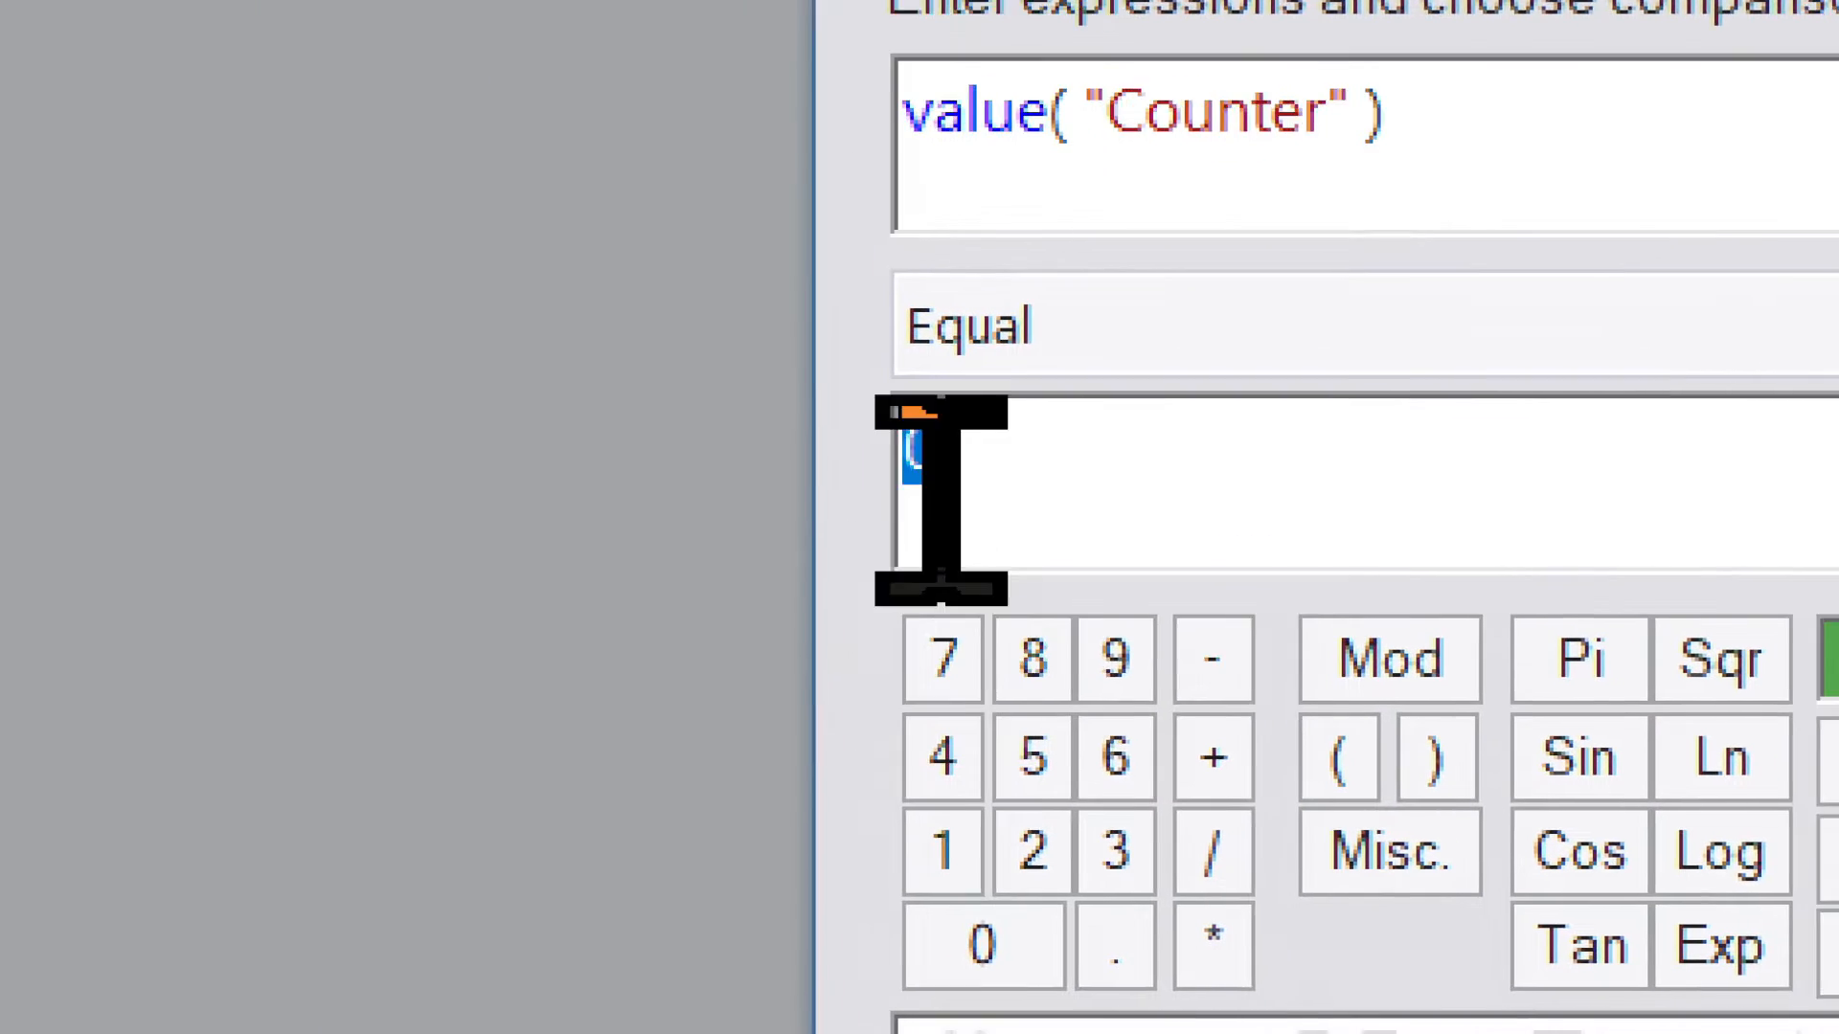
type("\"aad\"")
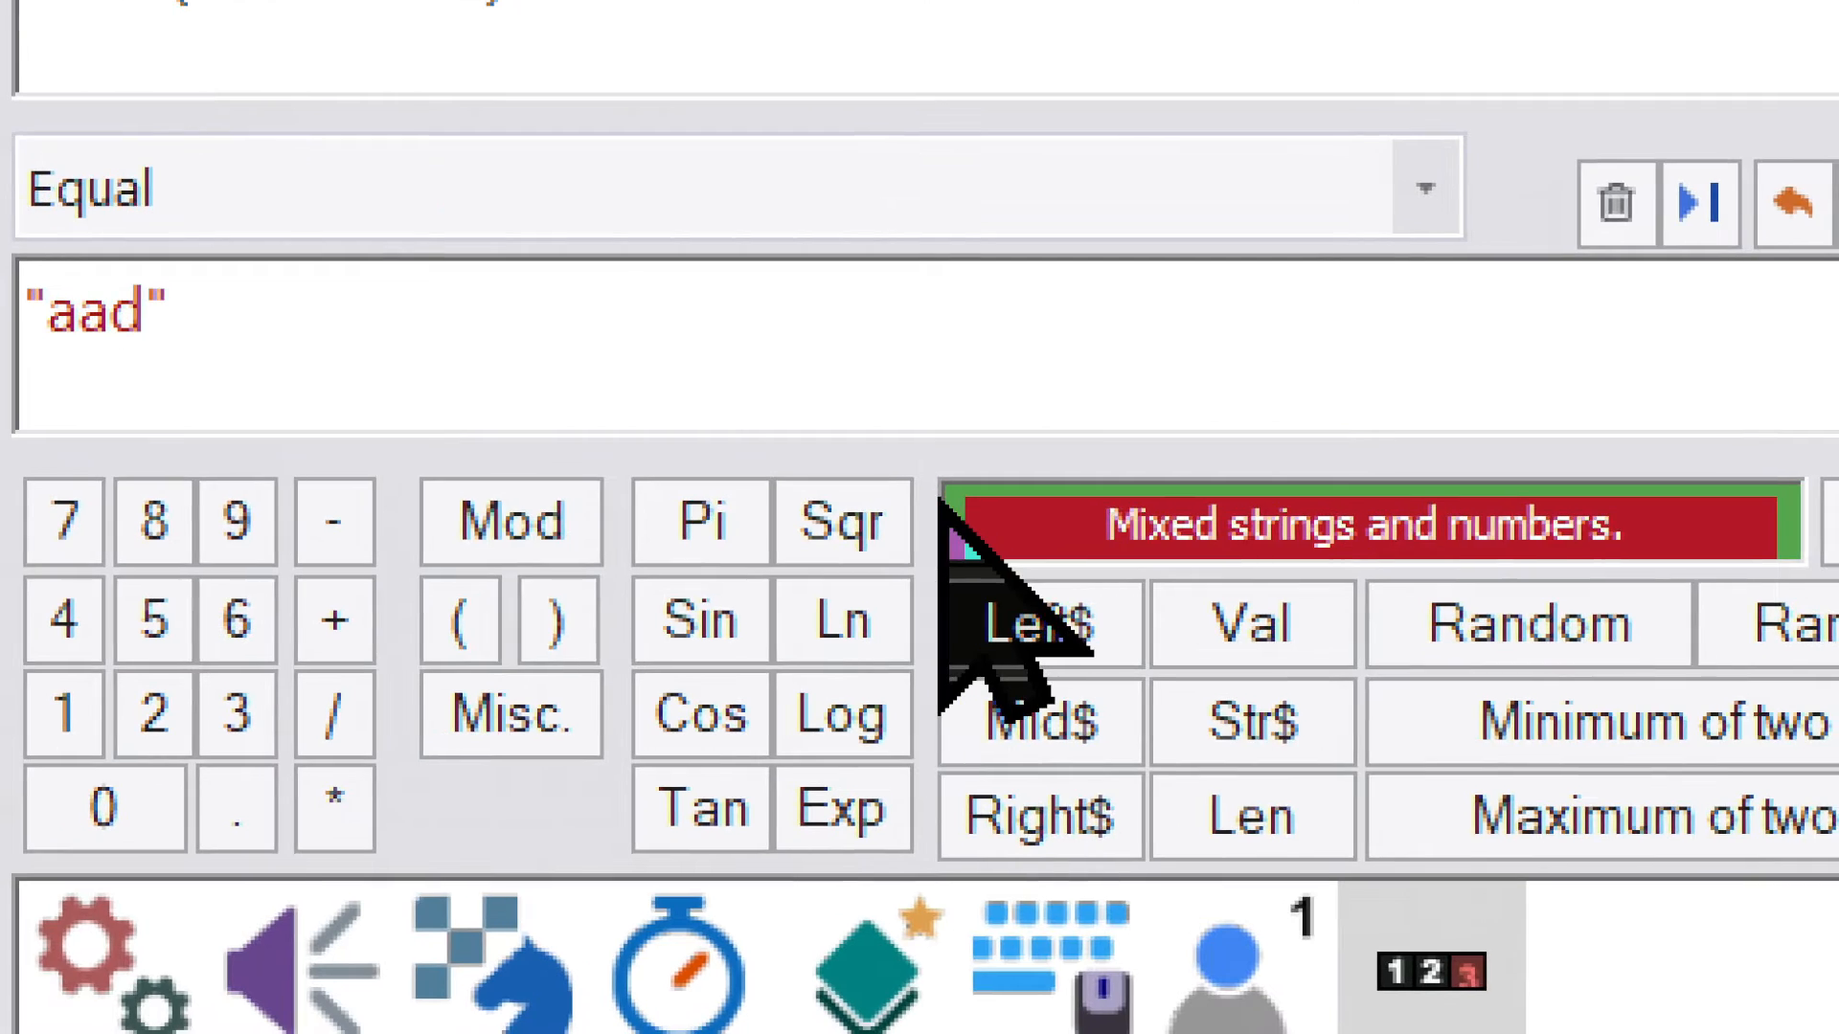
key("Return")
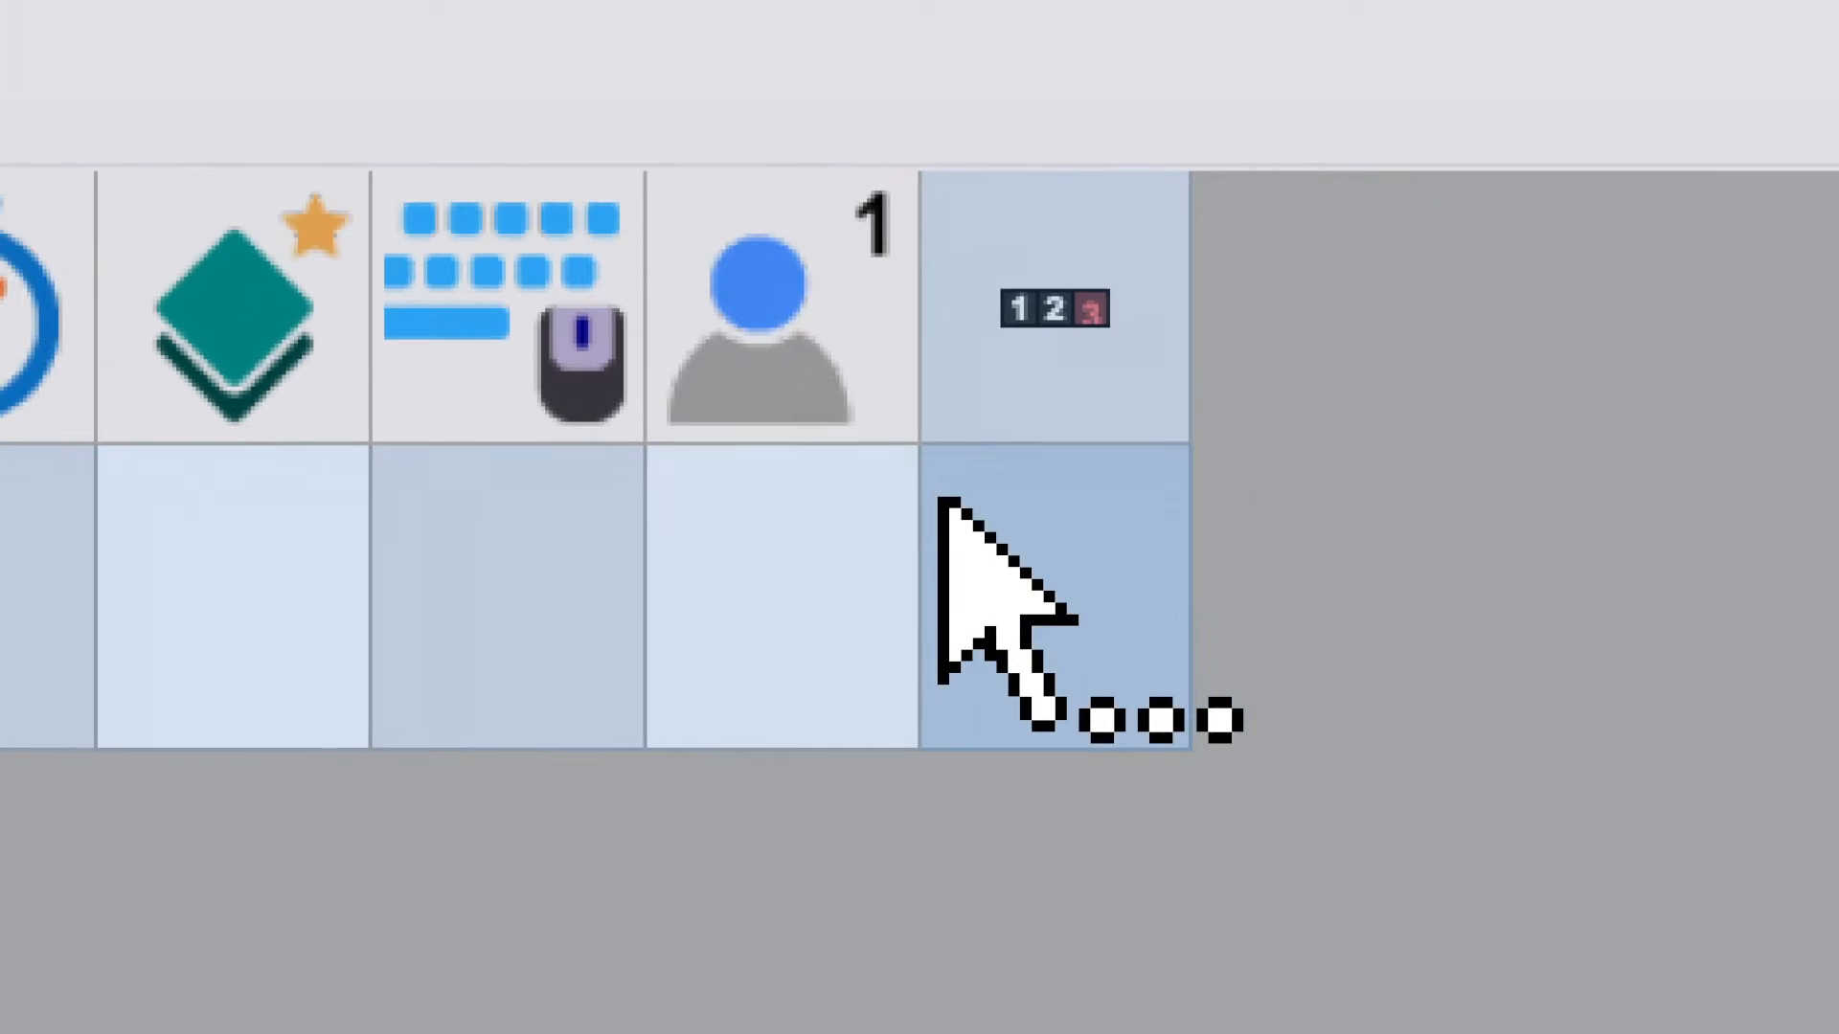
right_click(1014, 554)
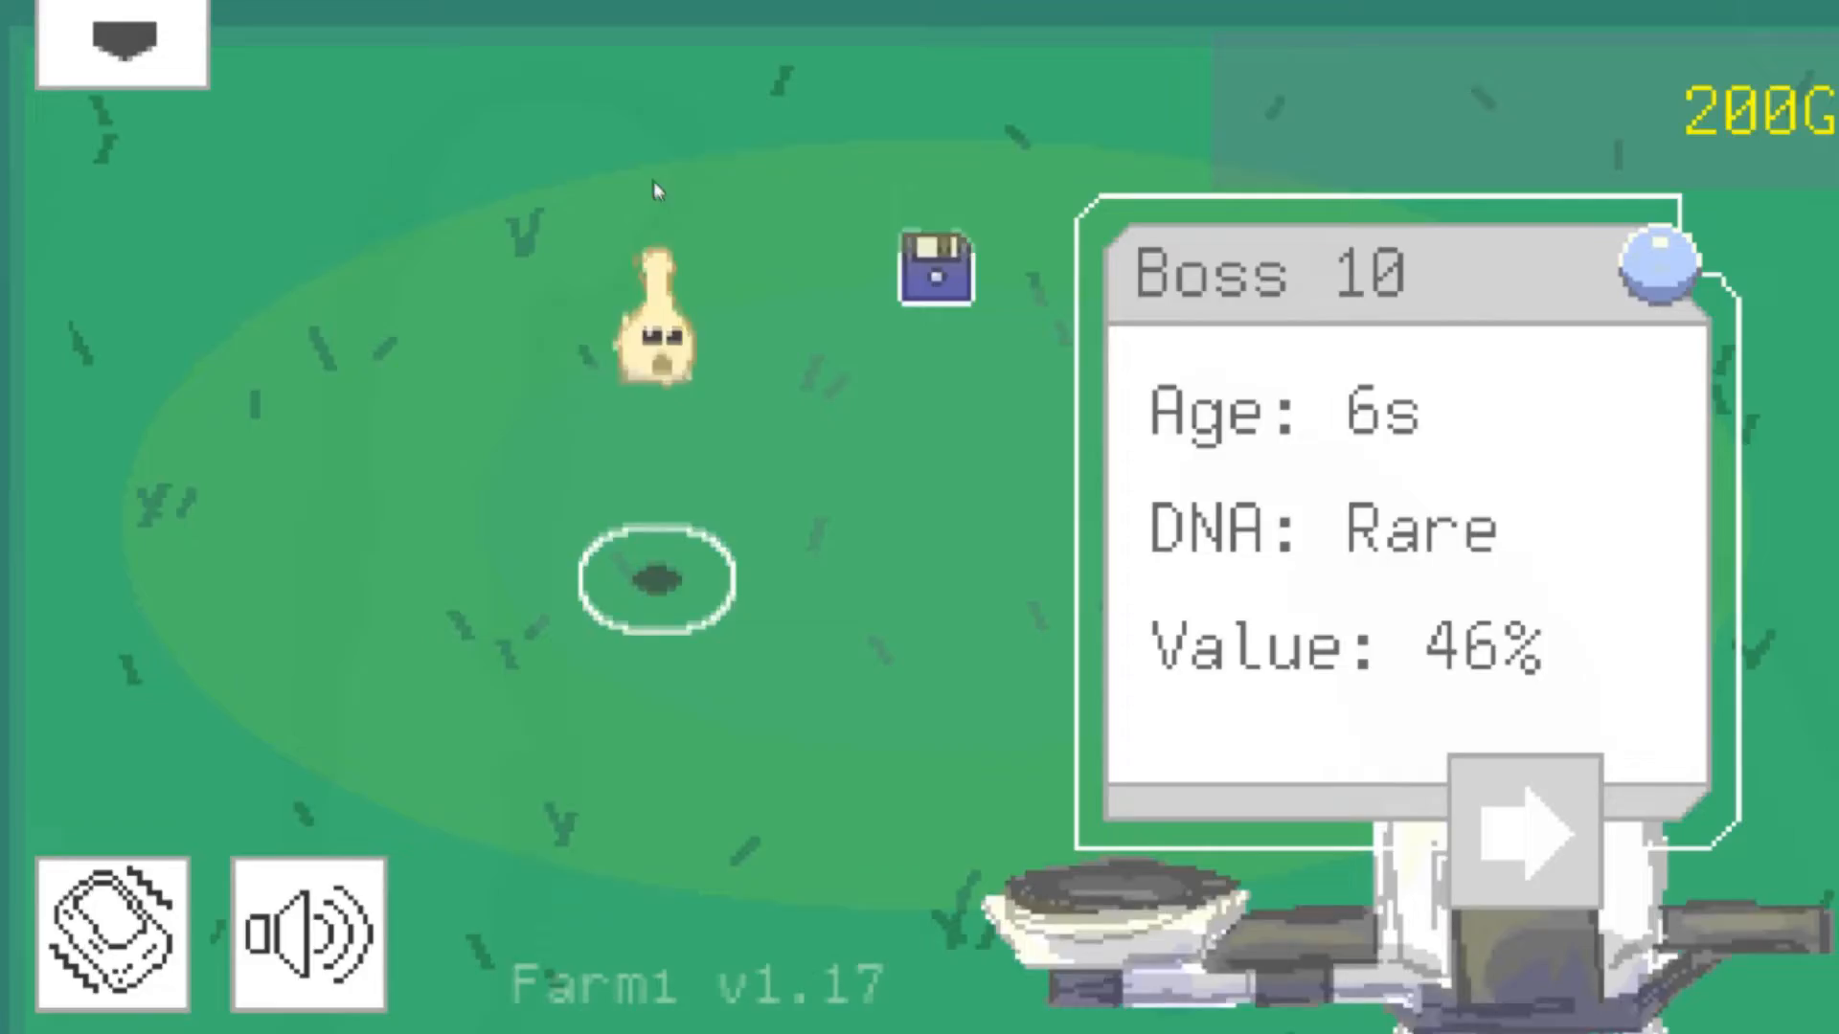
left_click_drag(653, 181, 649, 166)
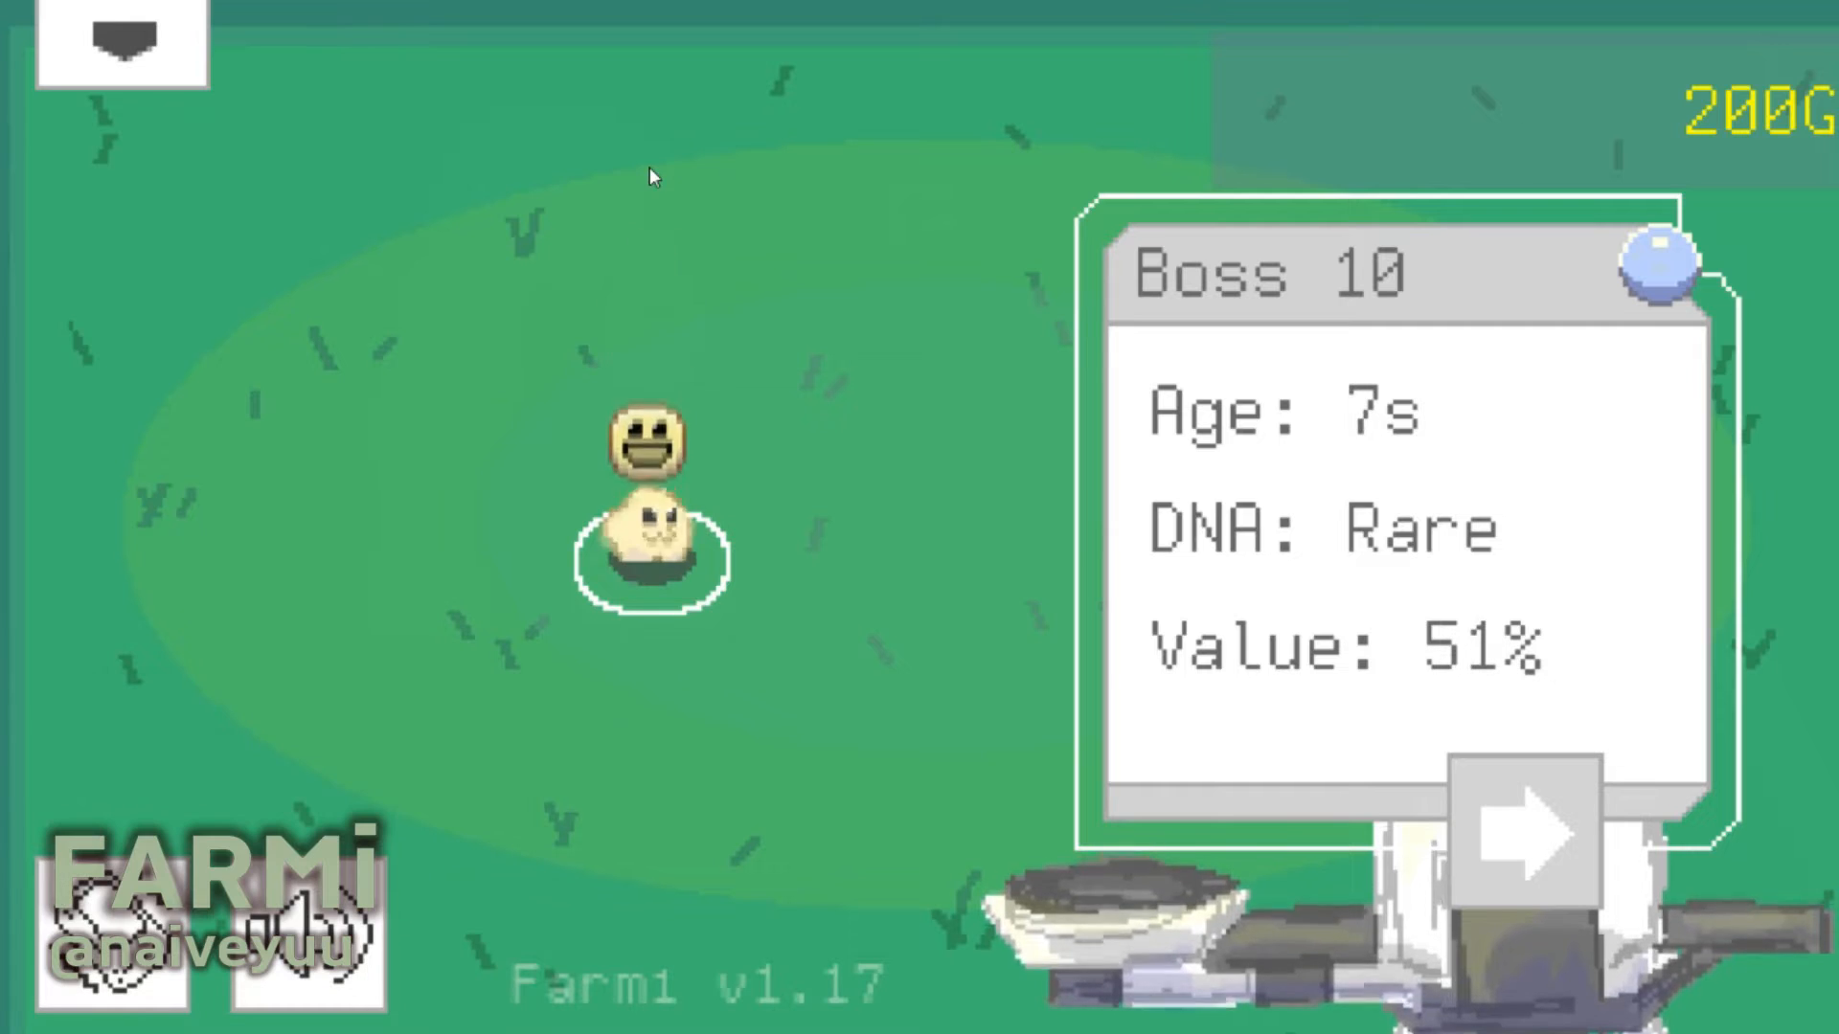
left_click_drag(655, 562, 457, 182)
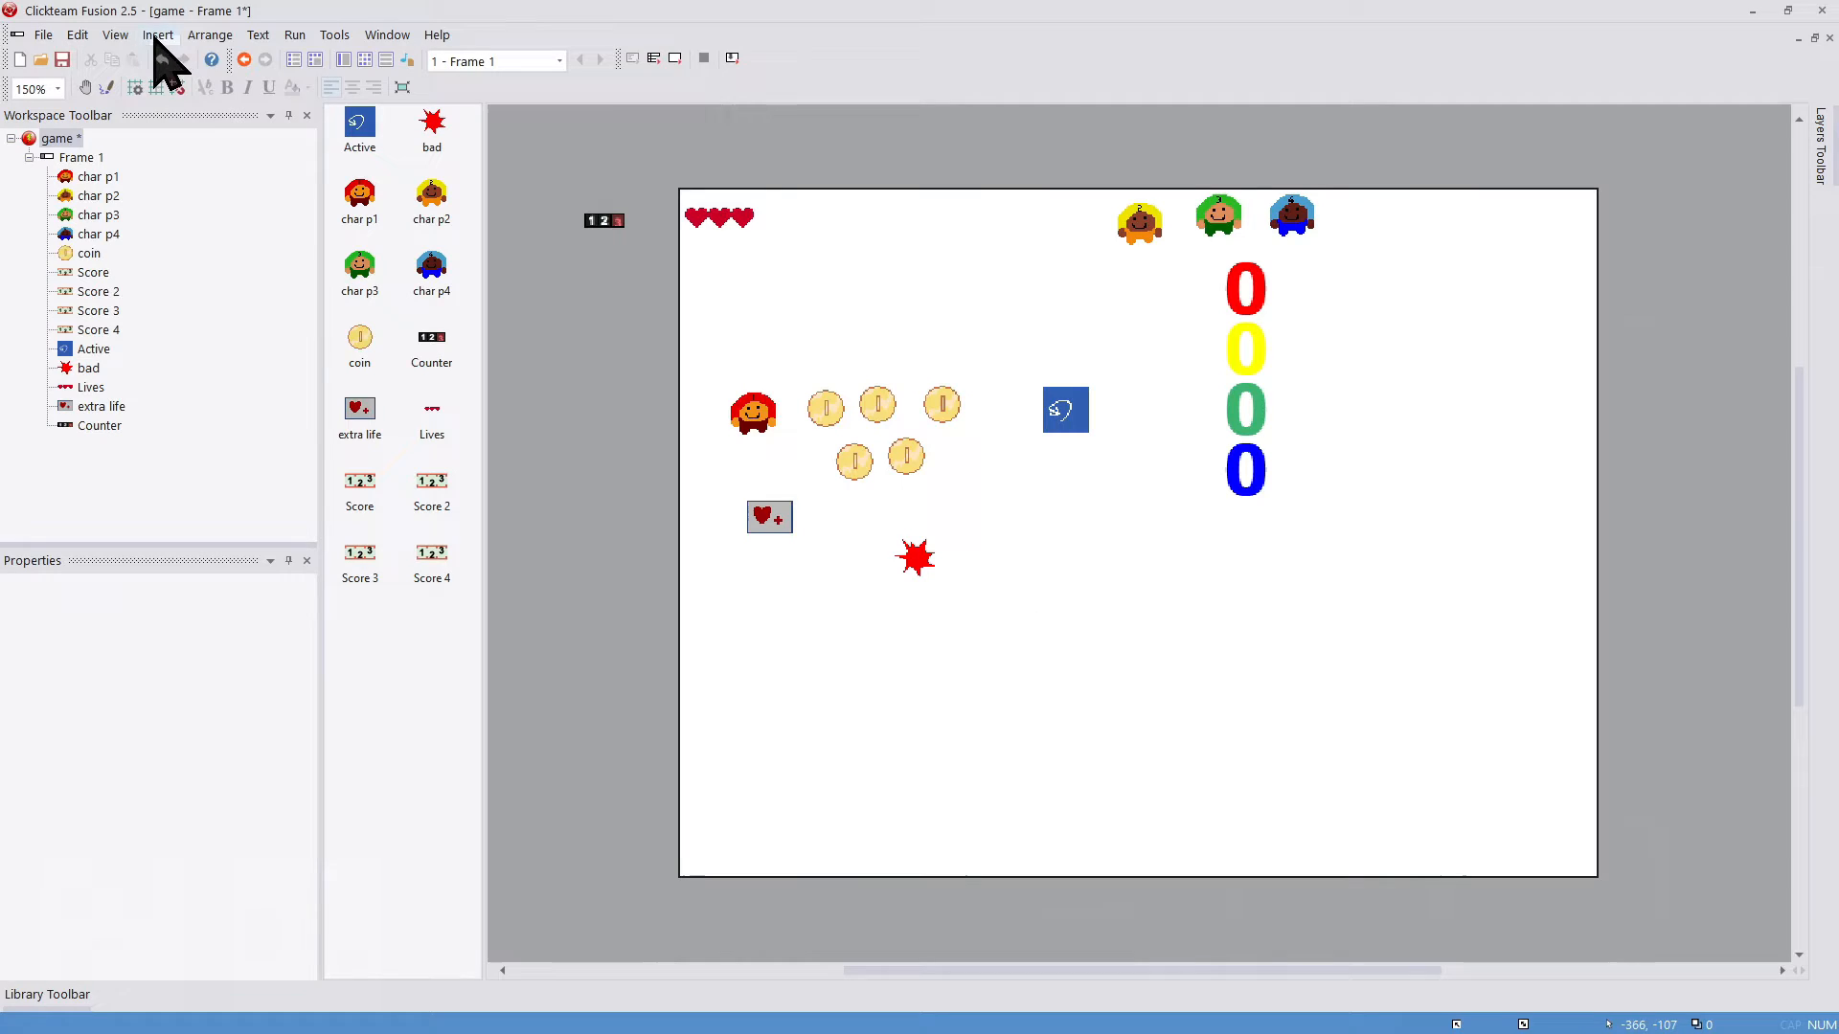
Step: Insert a String object into Frame 1, below the red bad object
left_click(158, 35)
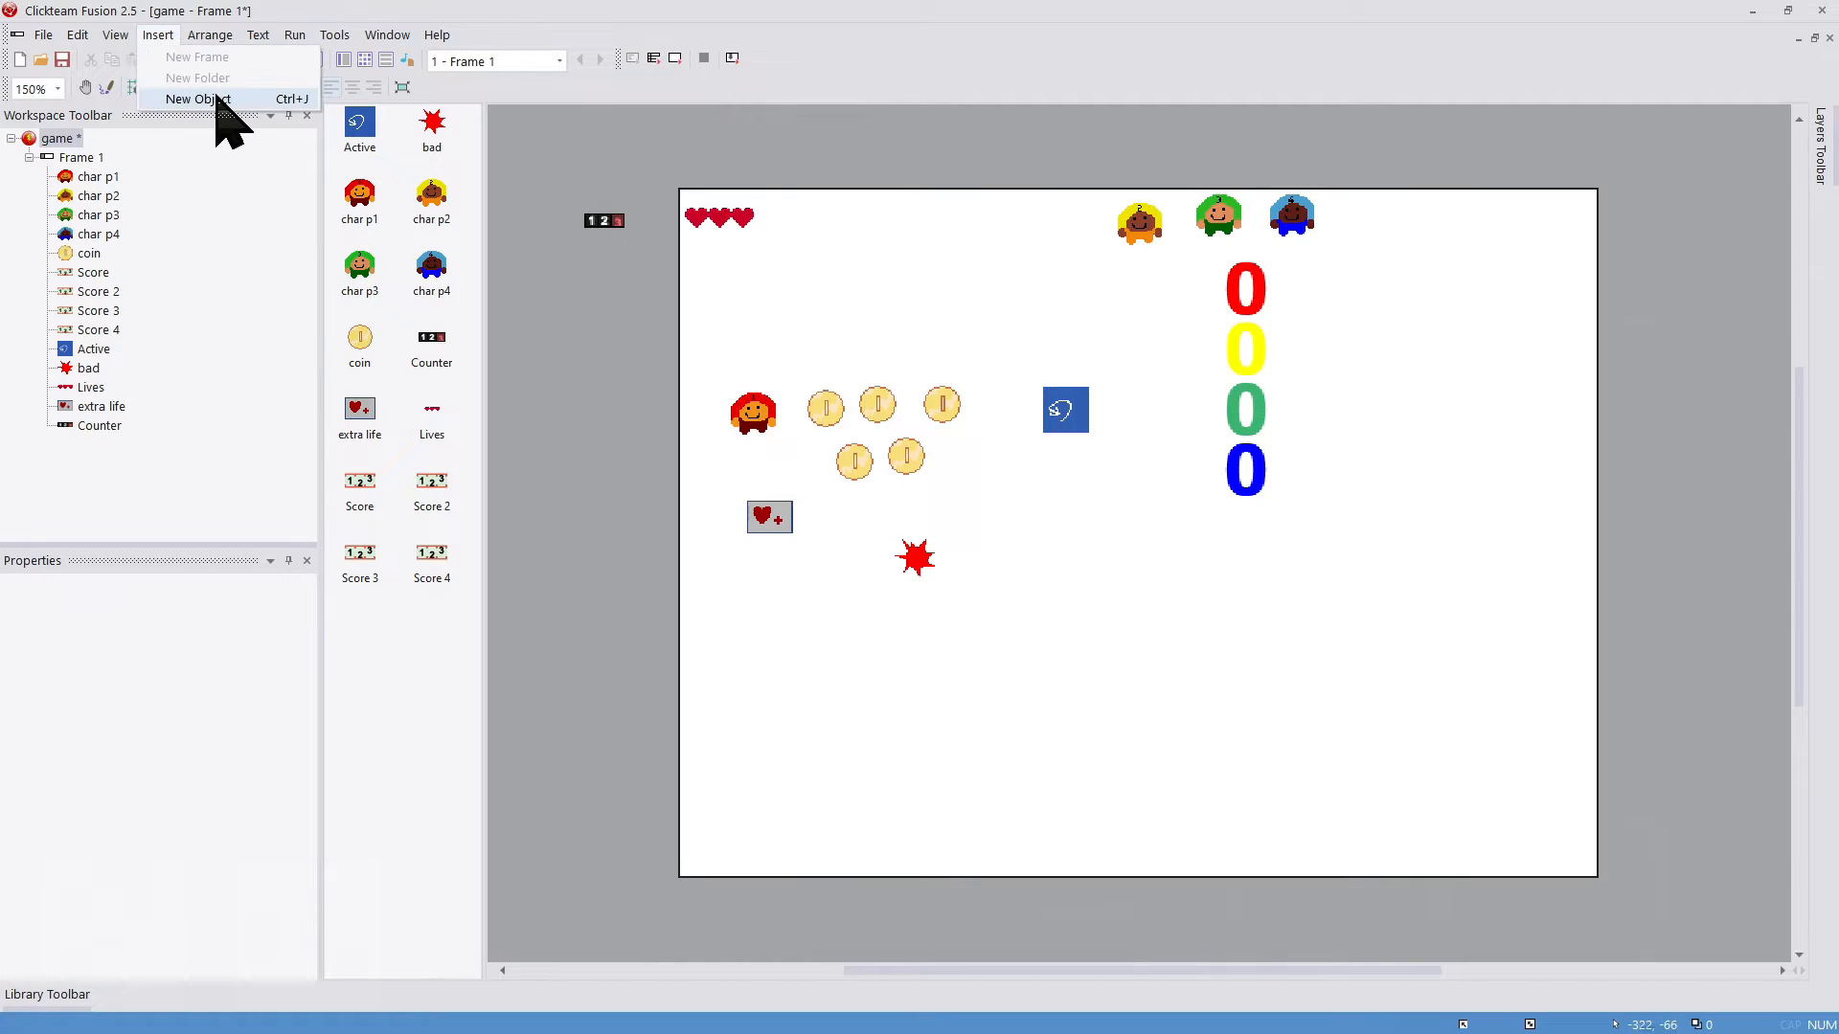
left_click(201, 99)
left_click_drag(741, 195, 743, 416)
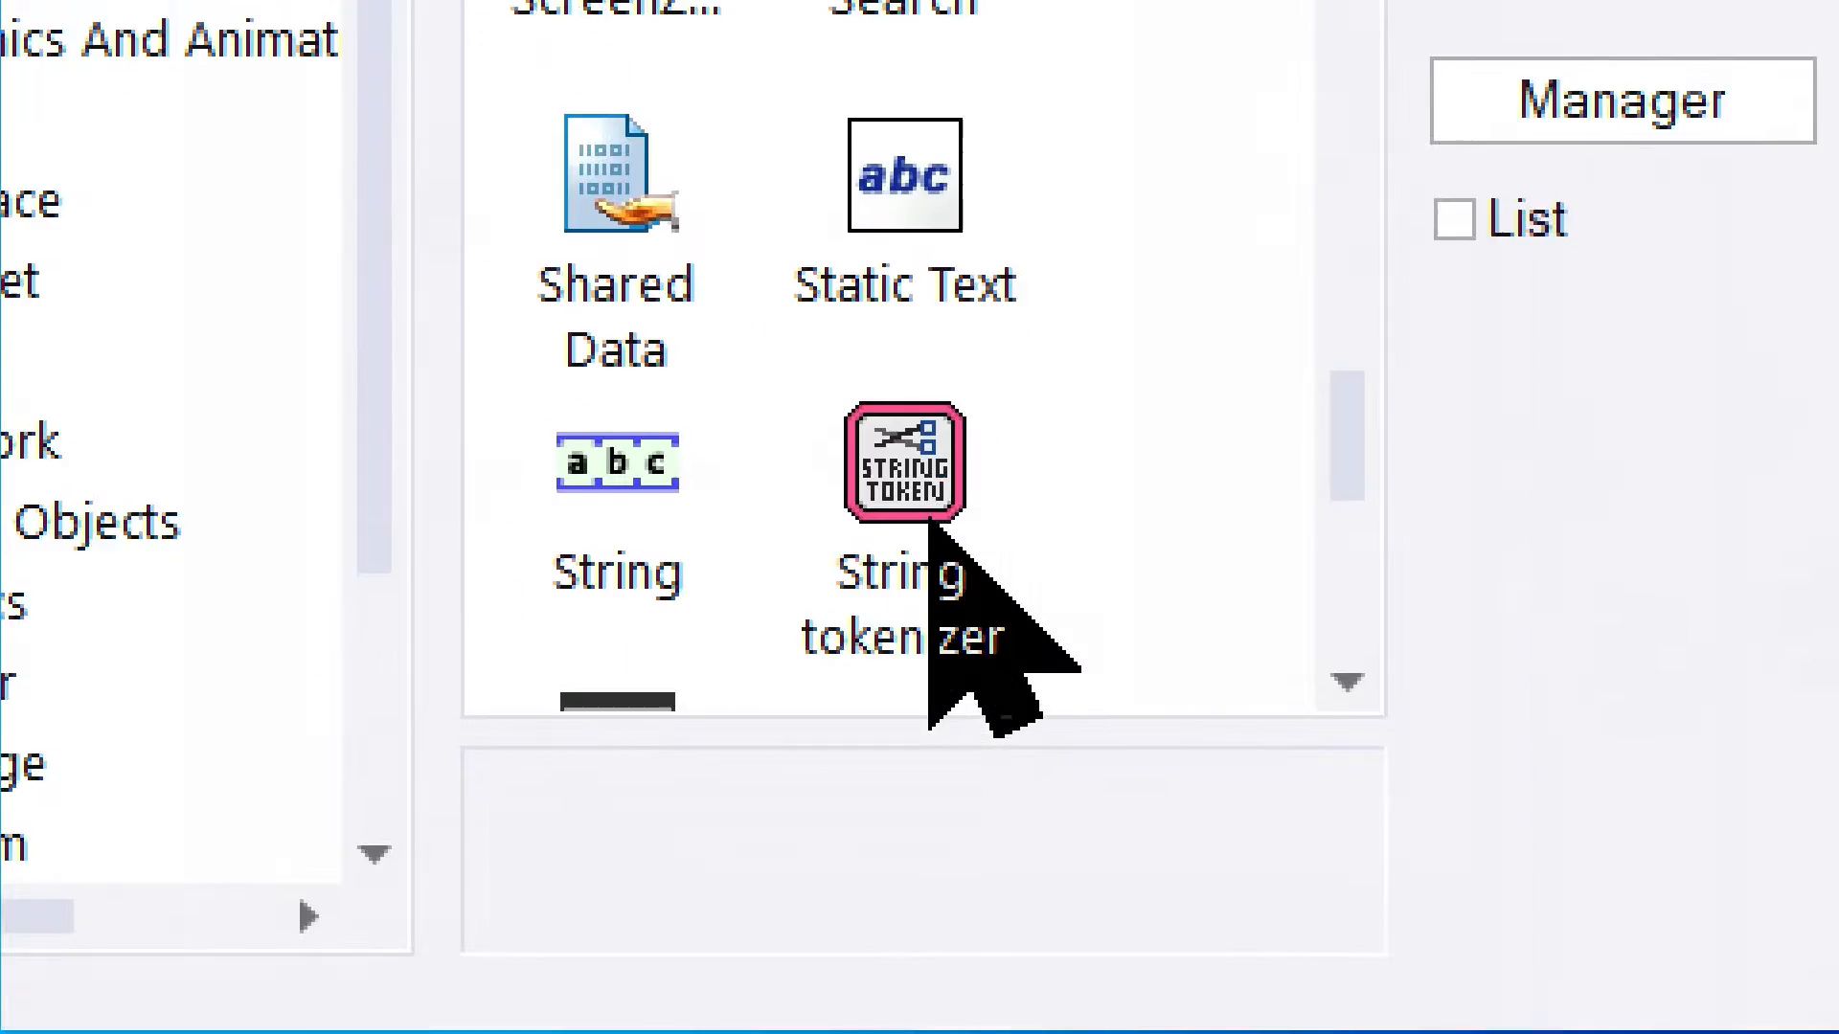
left_click(574, 451)
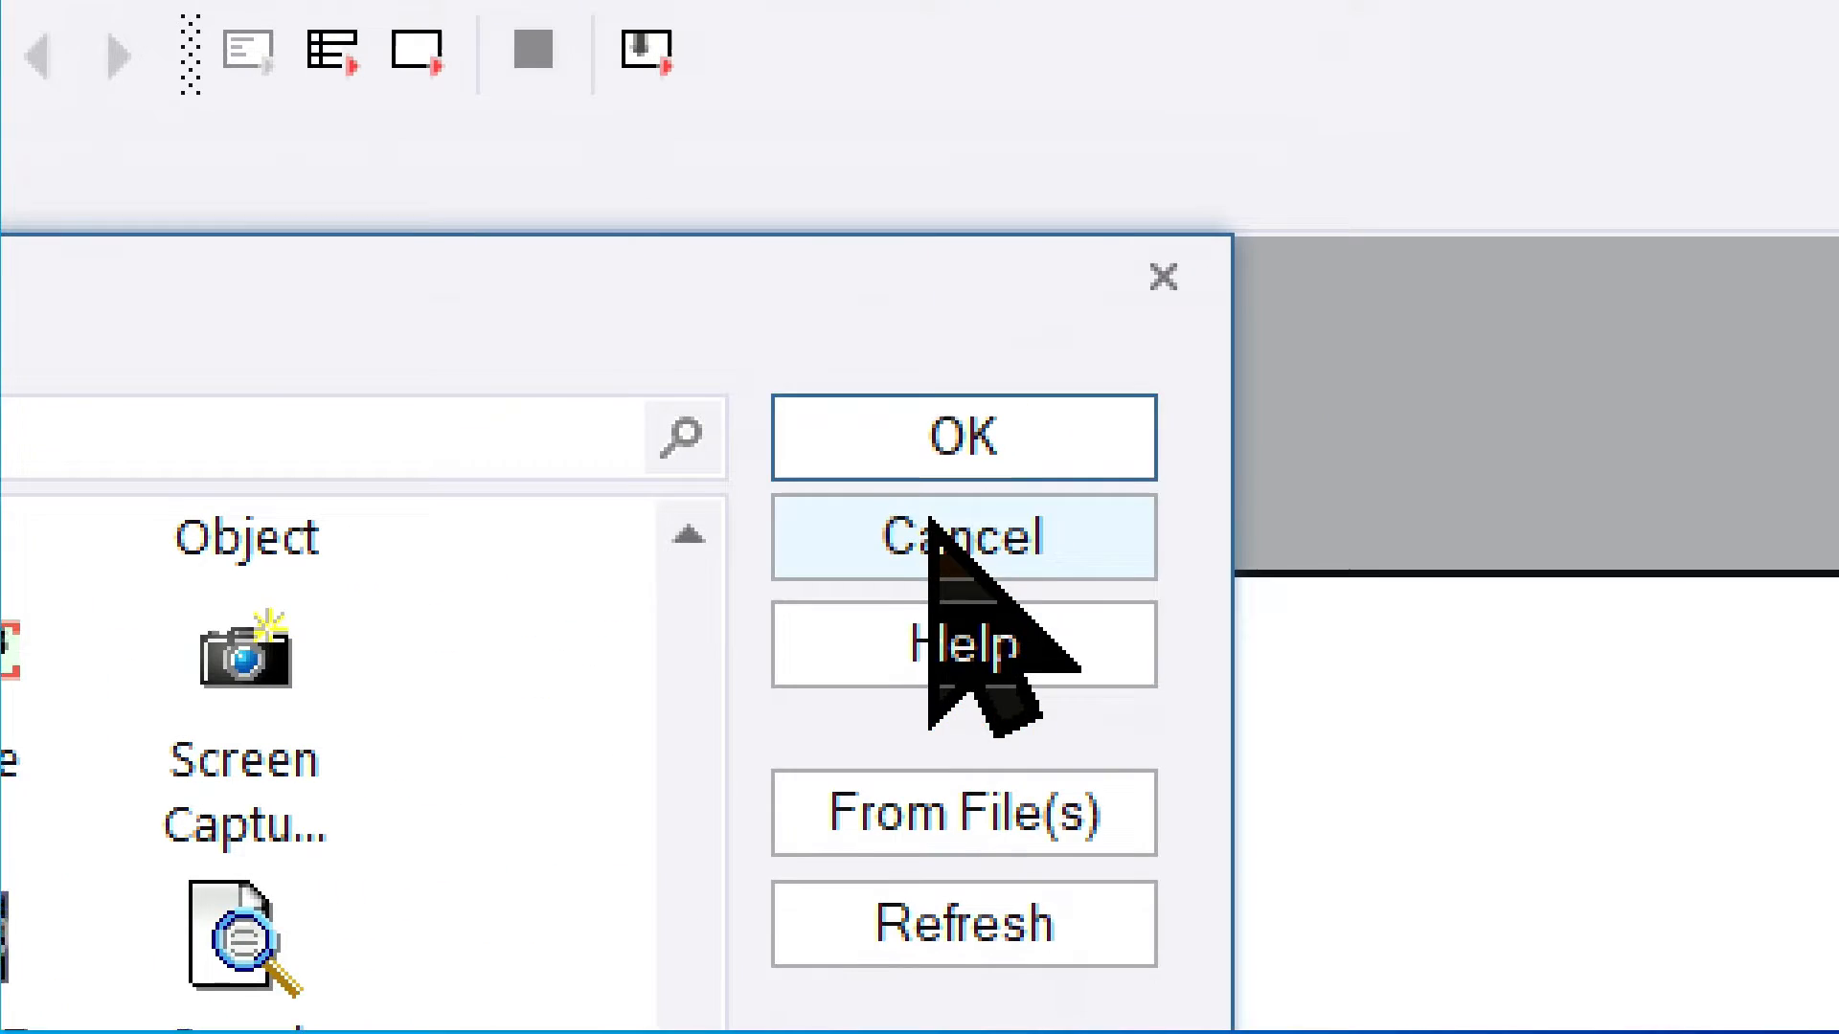
left_click(950, 464)
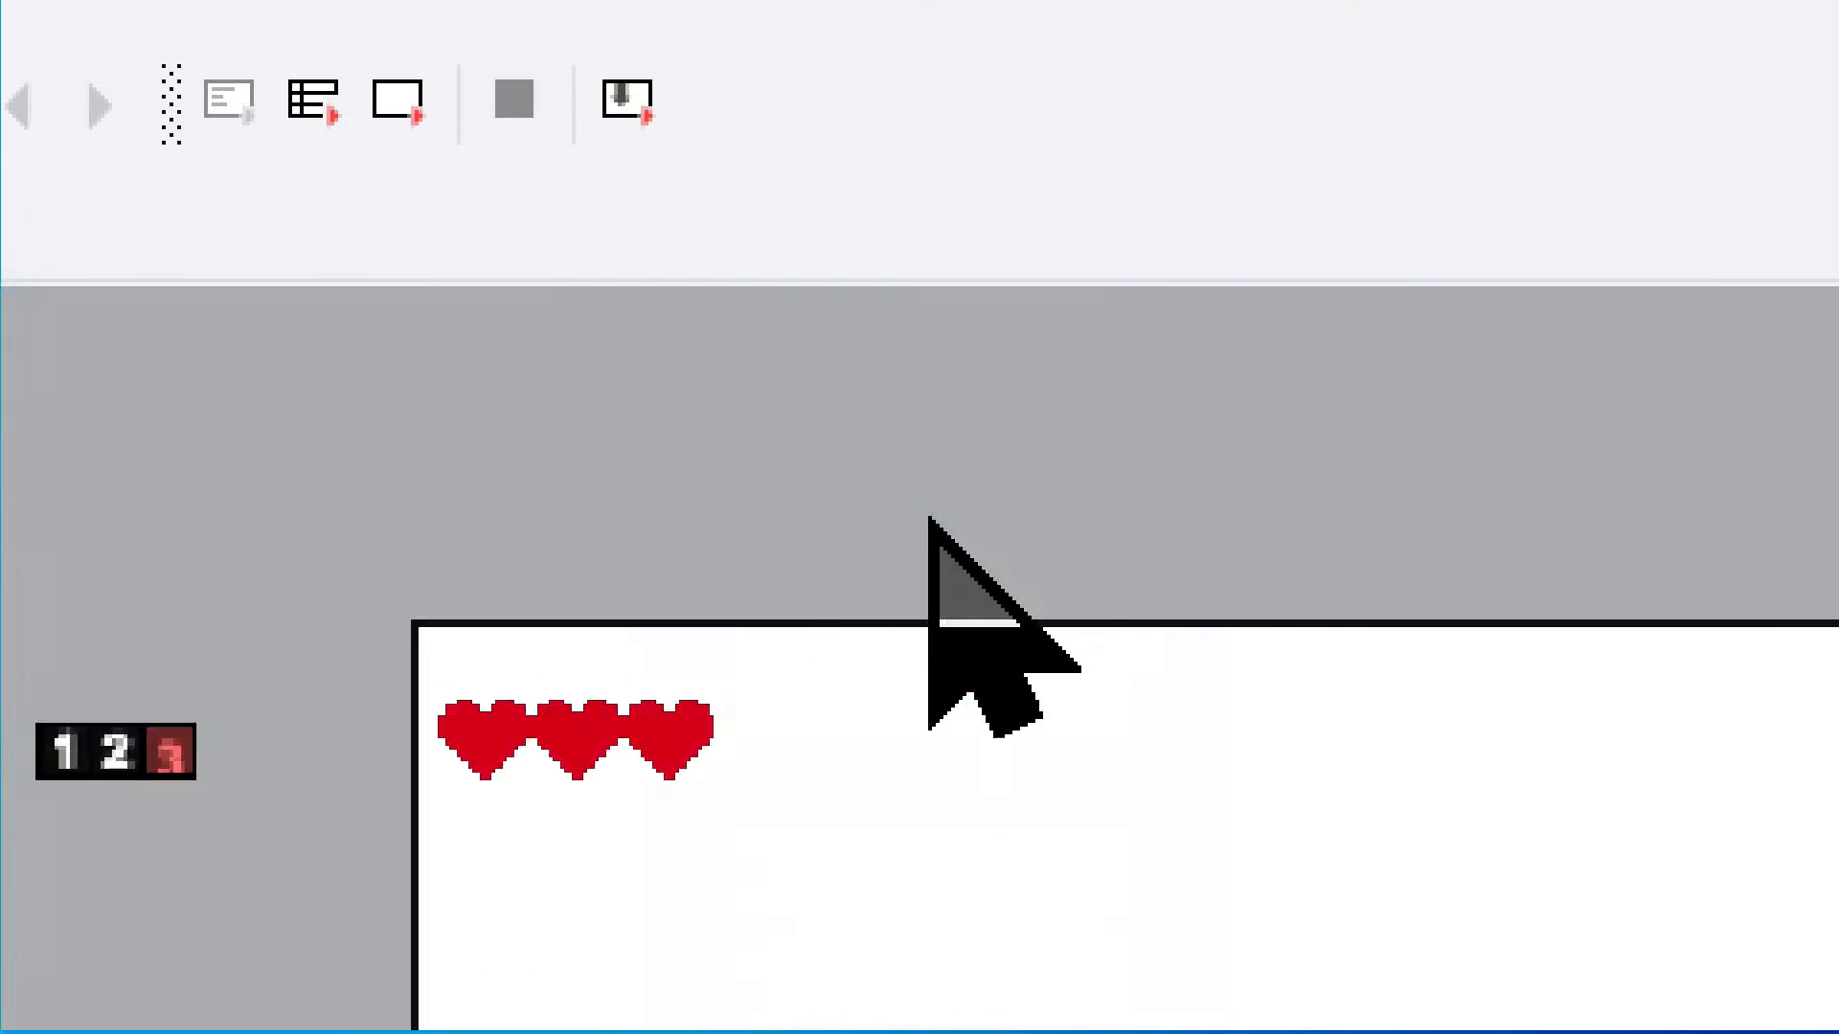
left_click(930, 518)
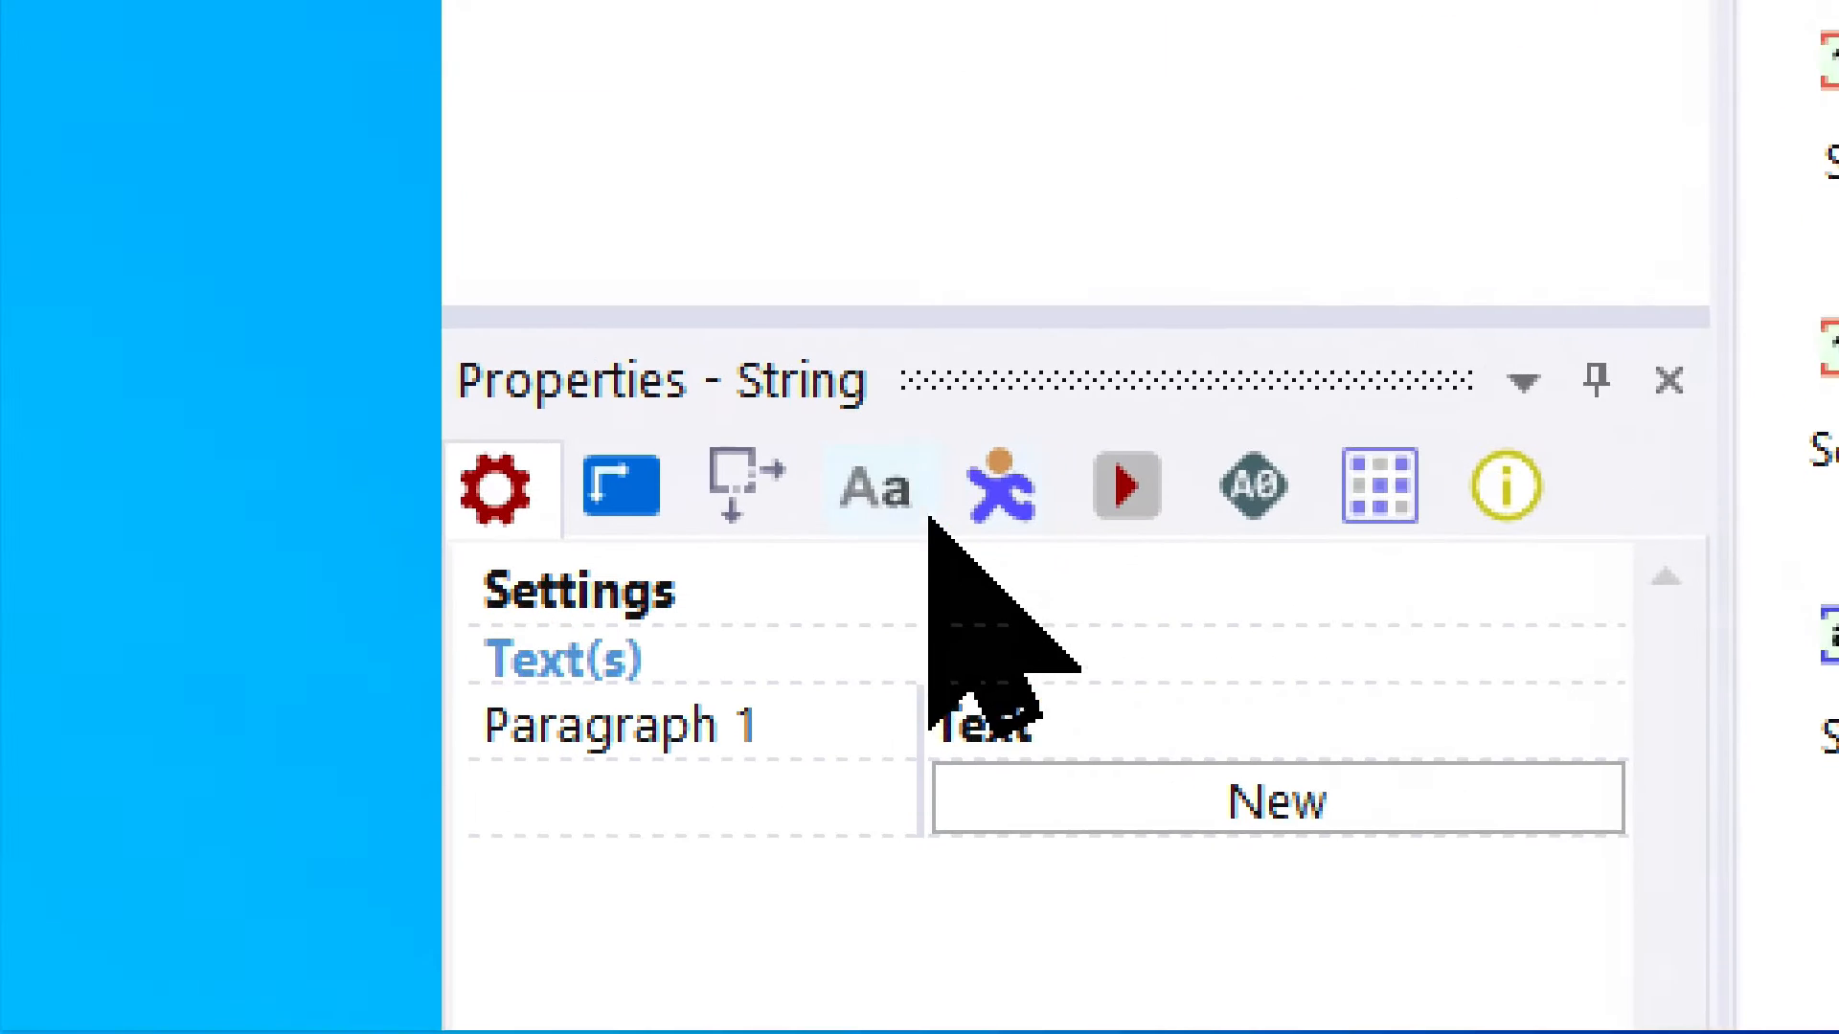
Step: Examine the String's font and text options and open its text for direct editing in the frame
left_click(923, 500)
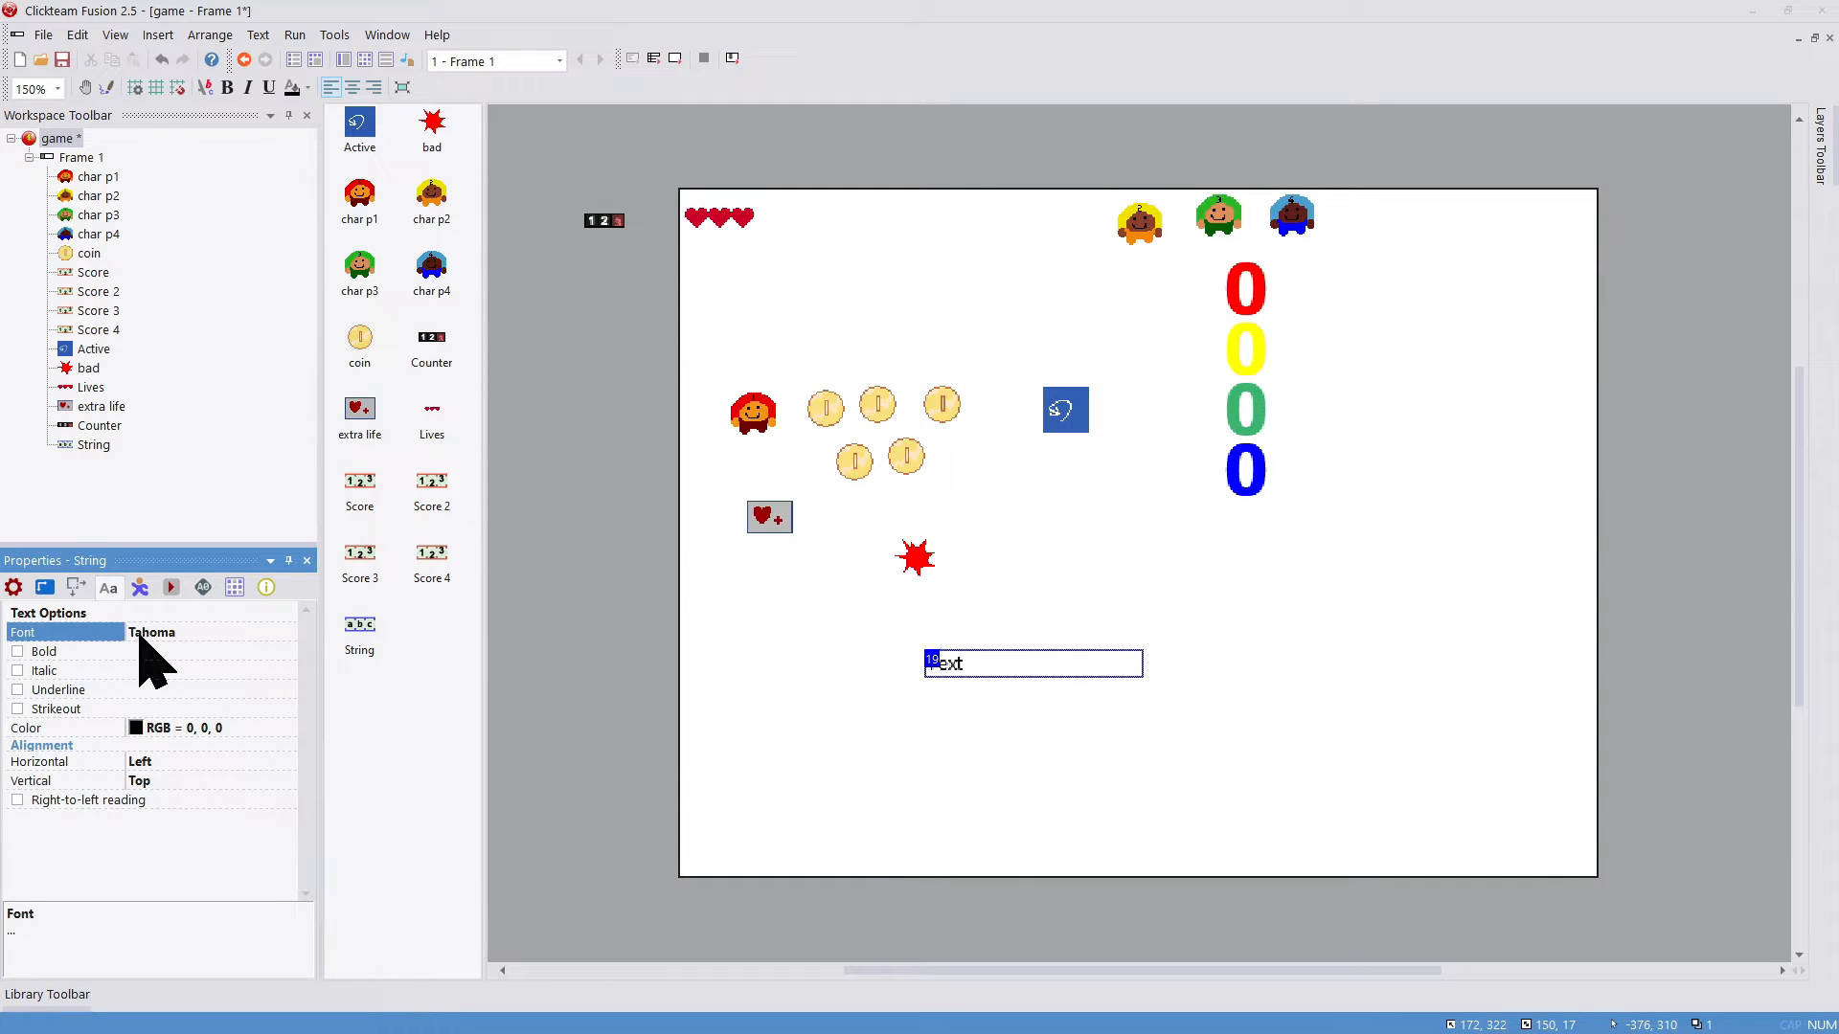
left_click(141, 634)
left_click(1077, 412)
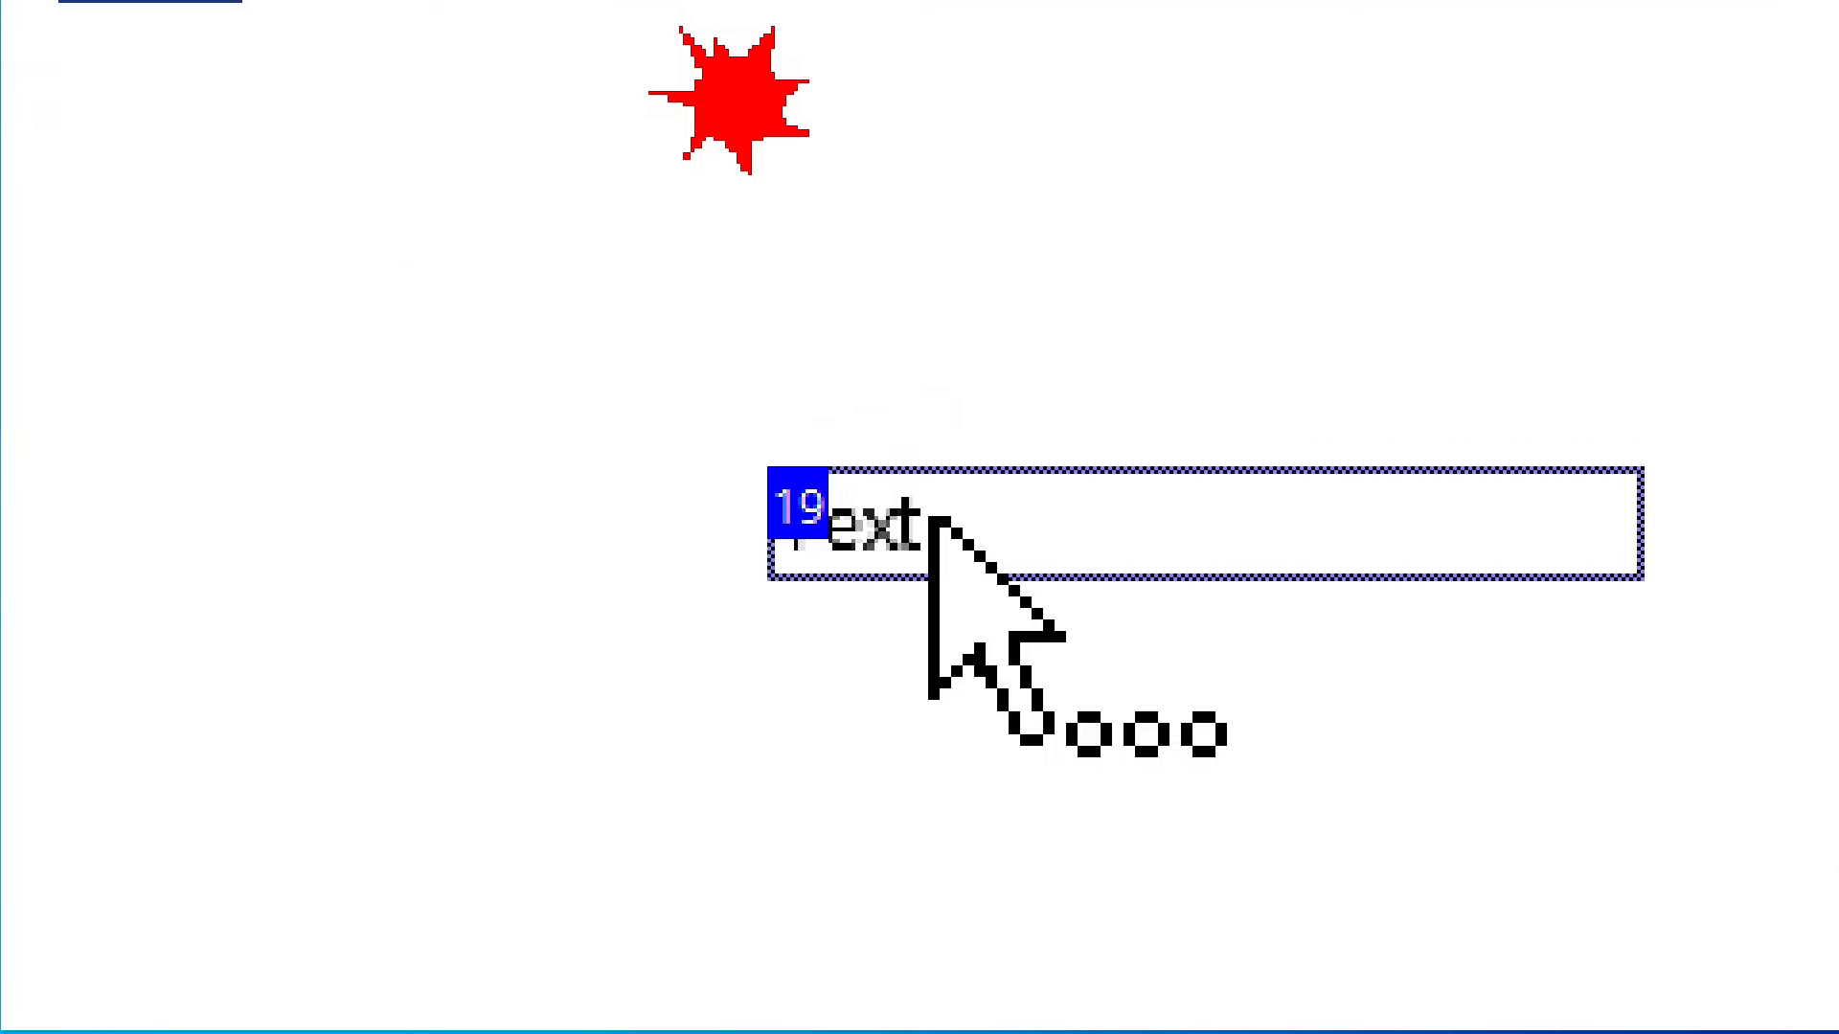
double_click(929, 666)
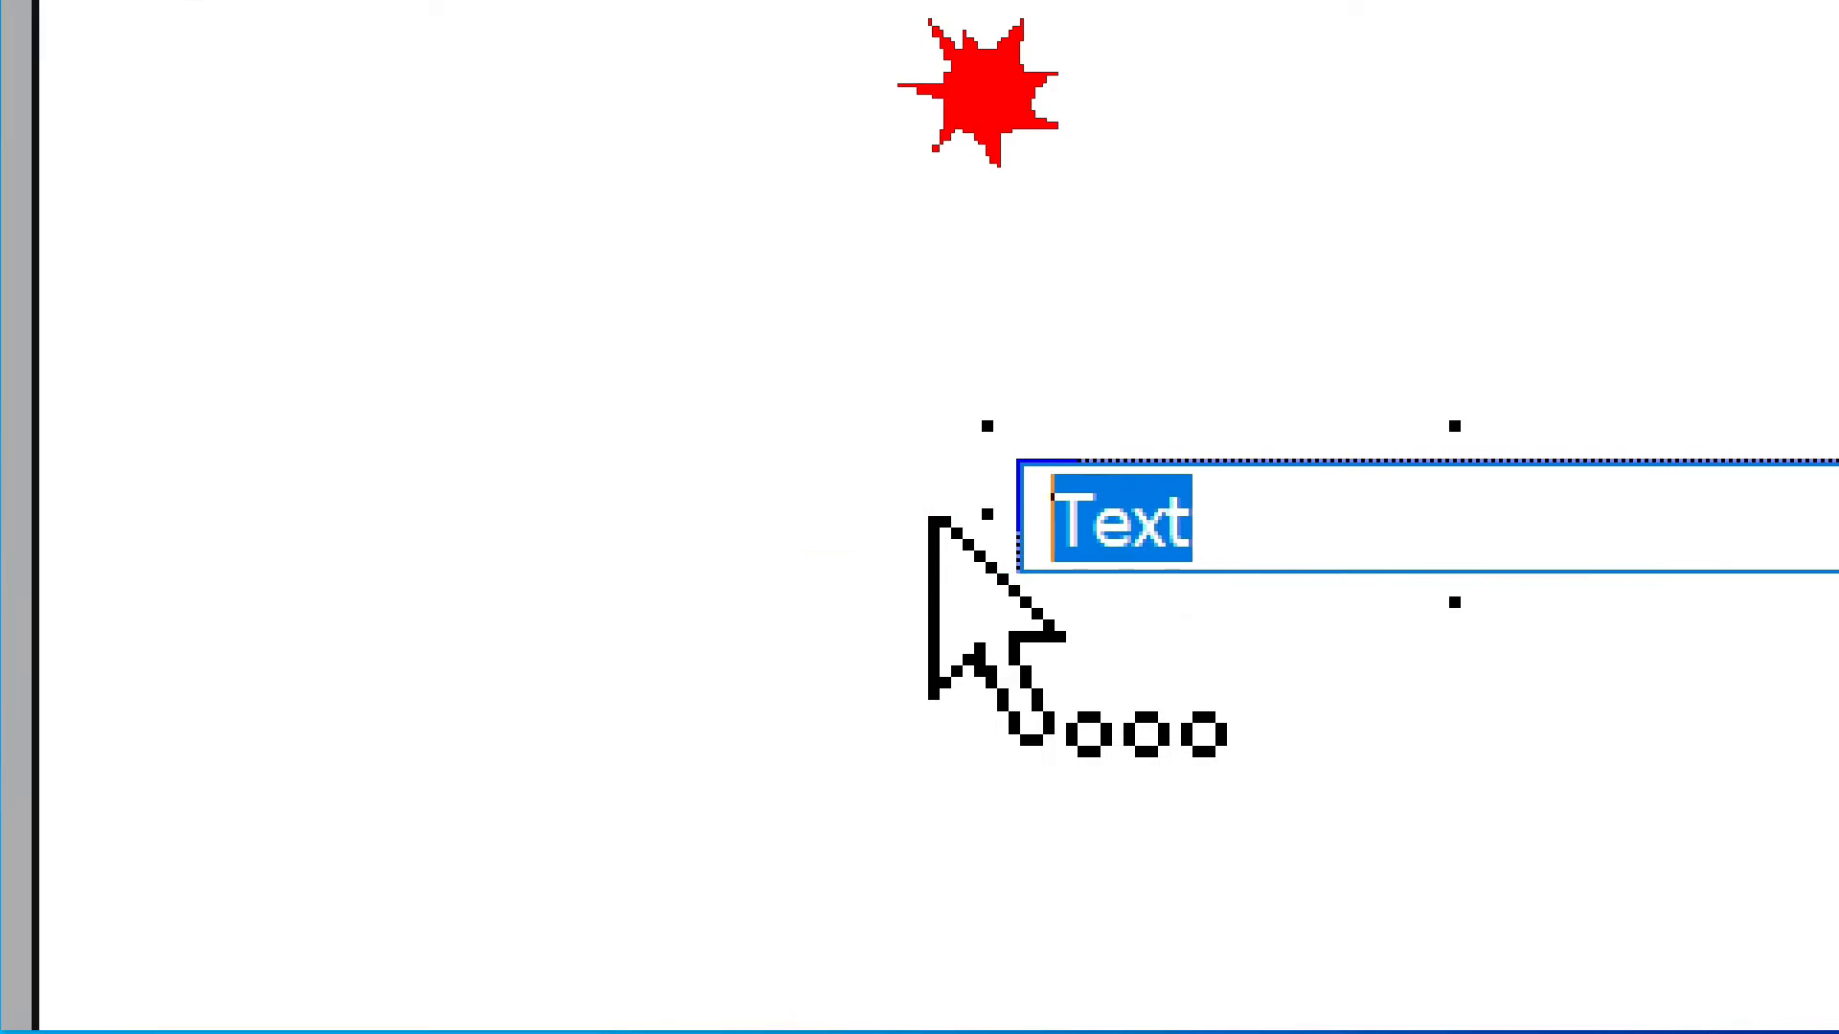
left_click(929, 518)
left_click(1308, 522)
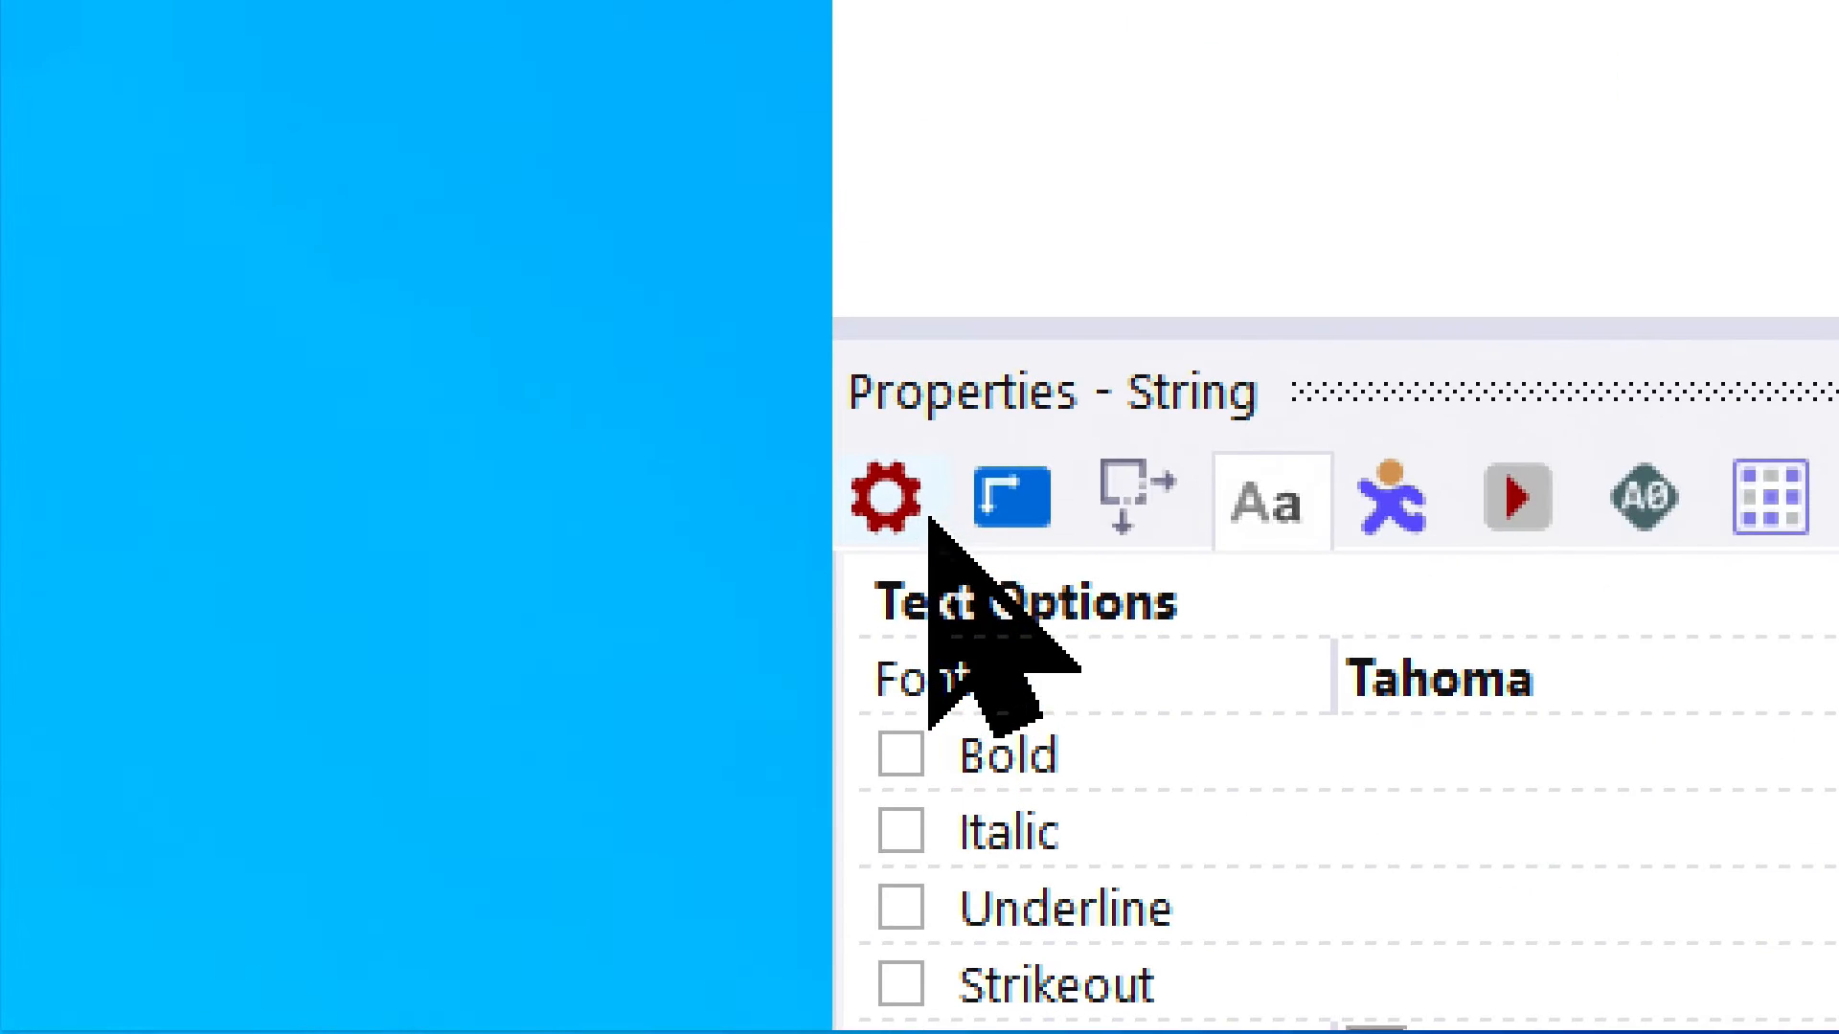
Step: Add "Extra line" as a second line of the String's Paragraph 1 and reselect the String in the frame
left_click(929, 517)
left_click(989, 511)
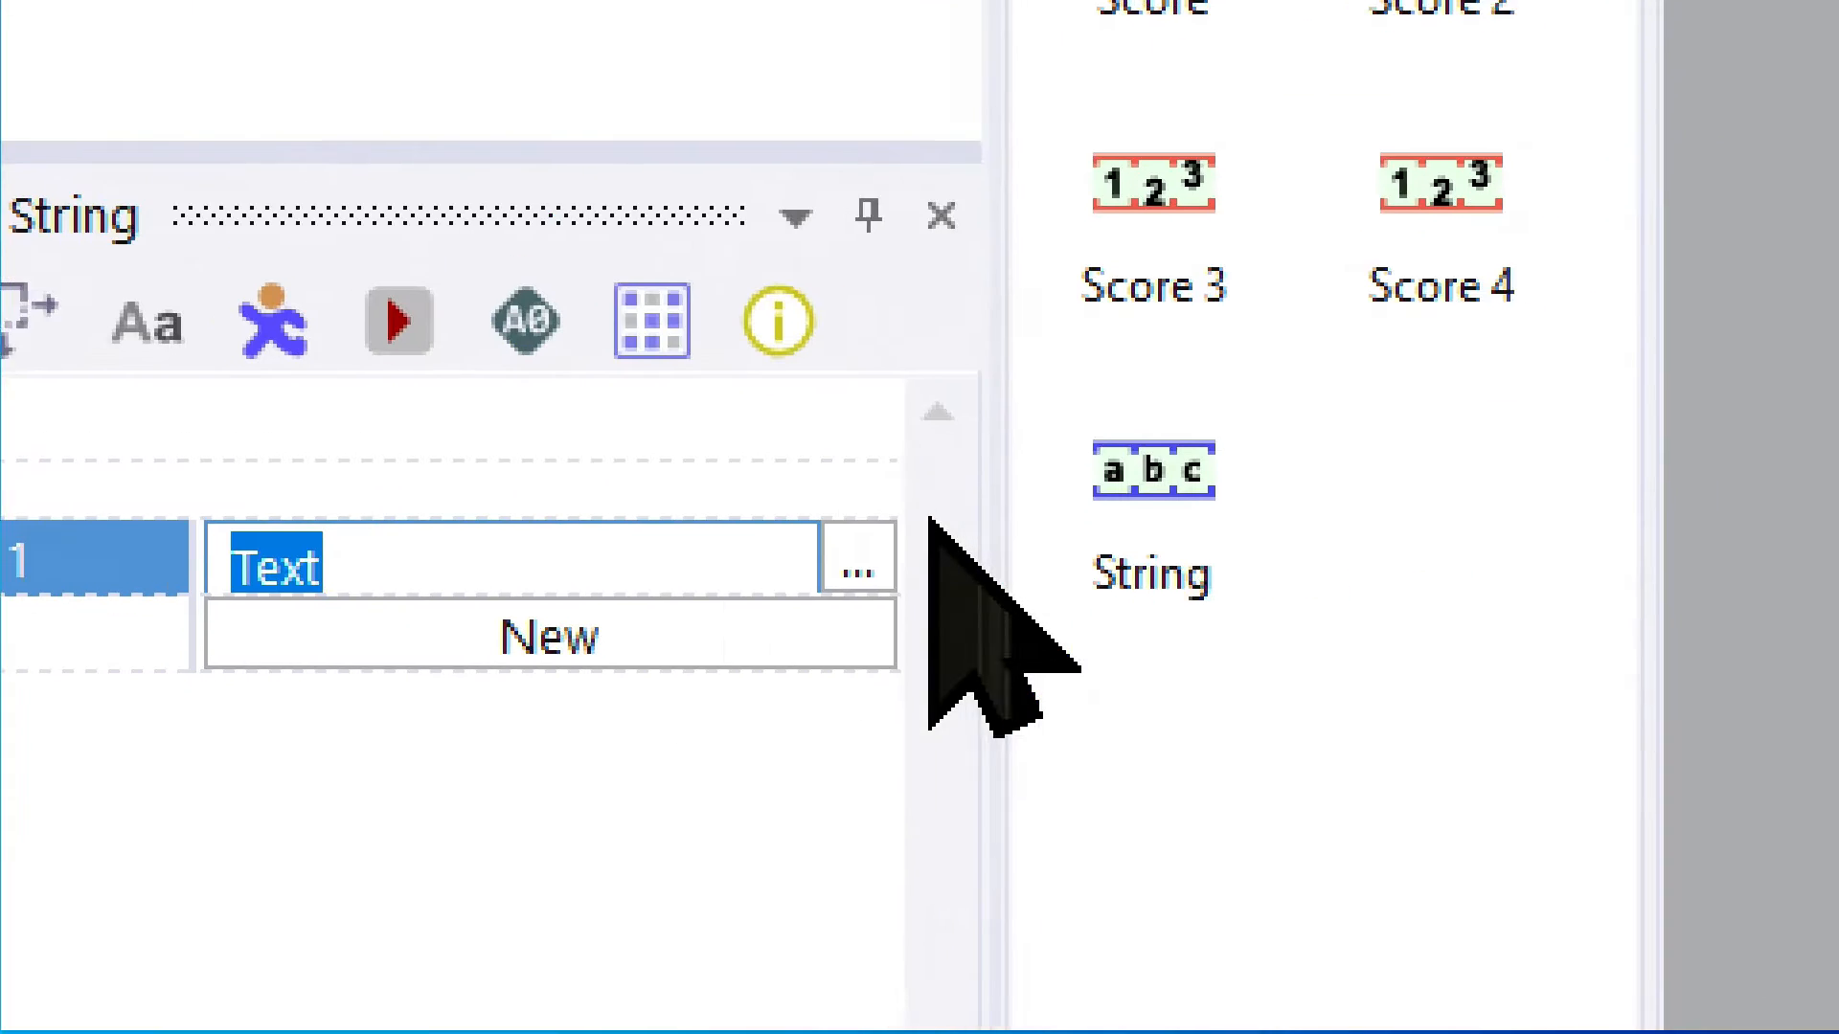
left_click(286, 648)
left_click(932, 520)
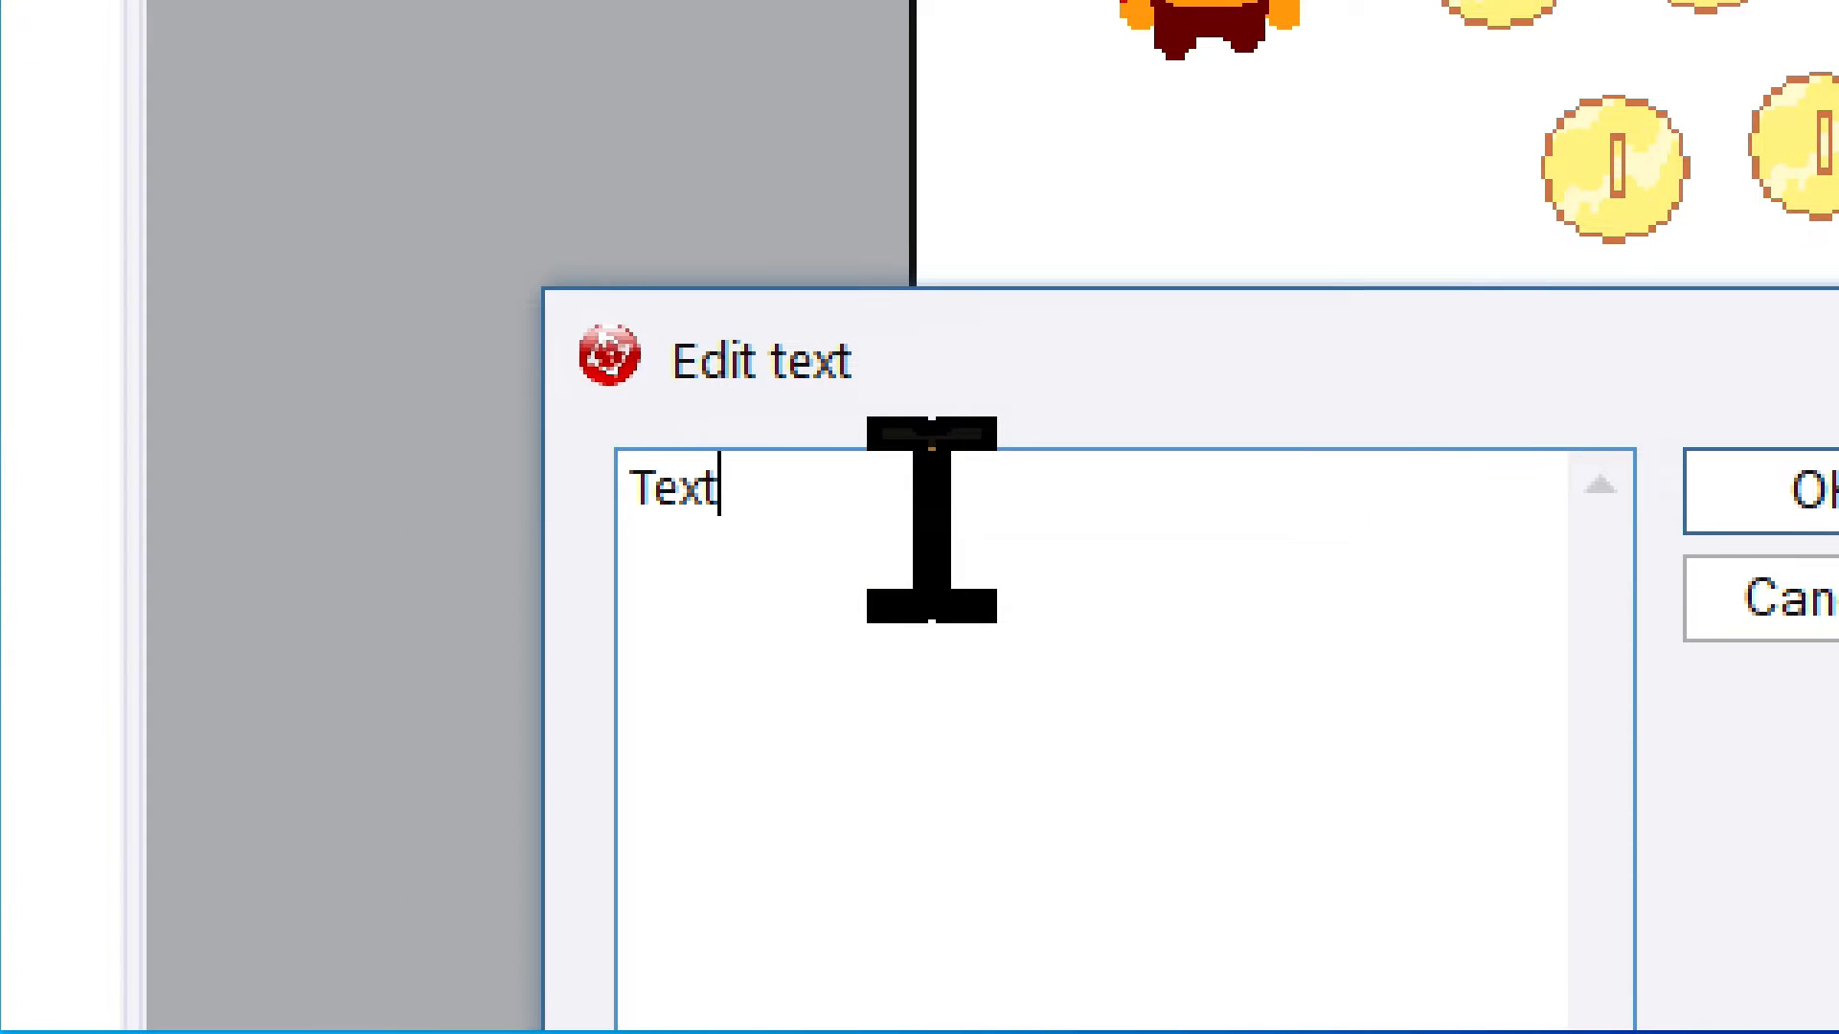
key("Return")
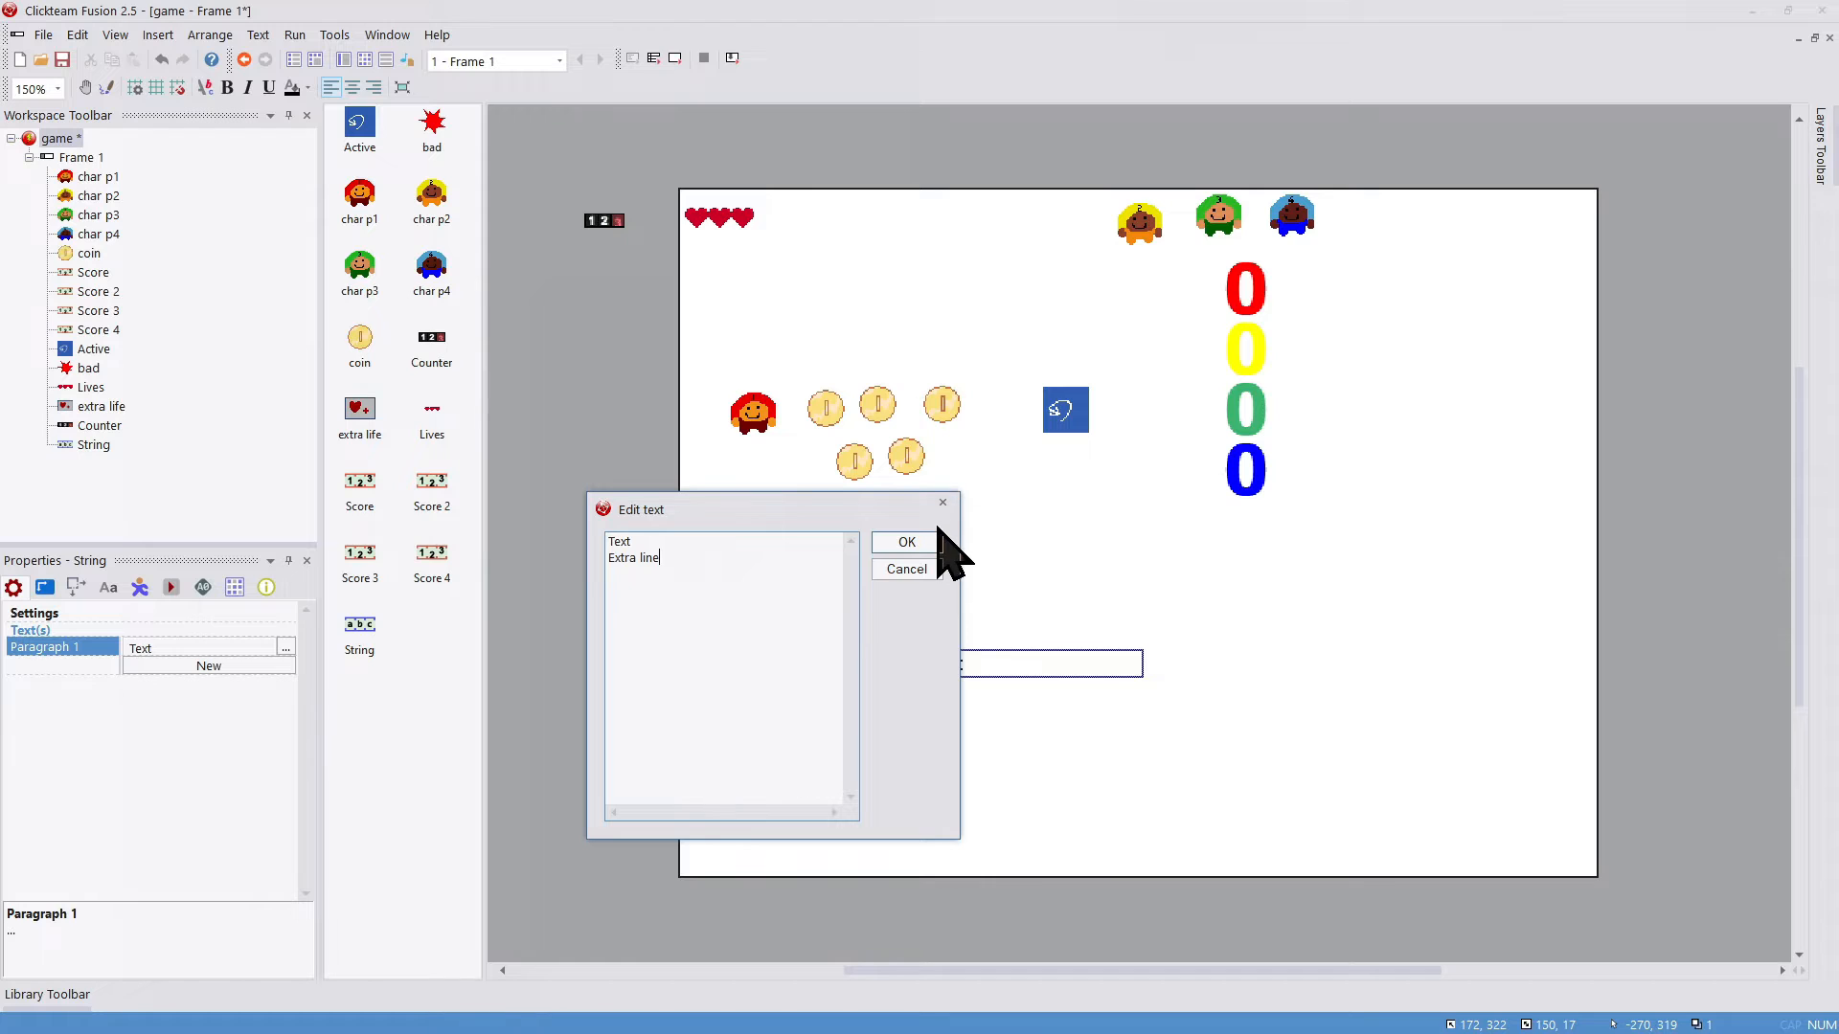
left_click(933, 542)
left_click(1039, 714)
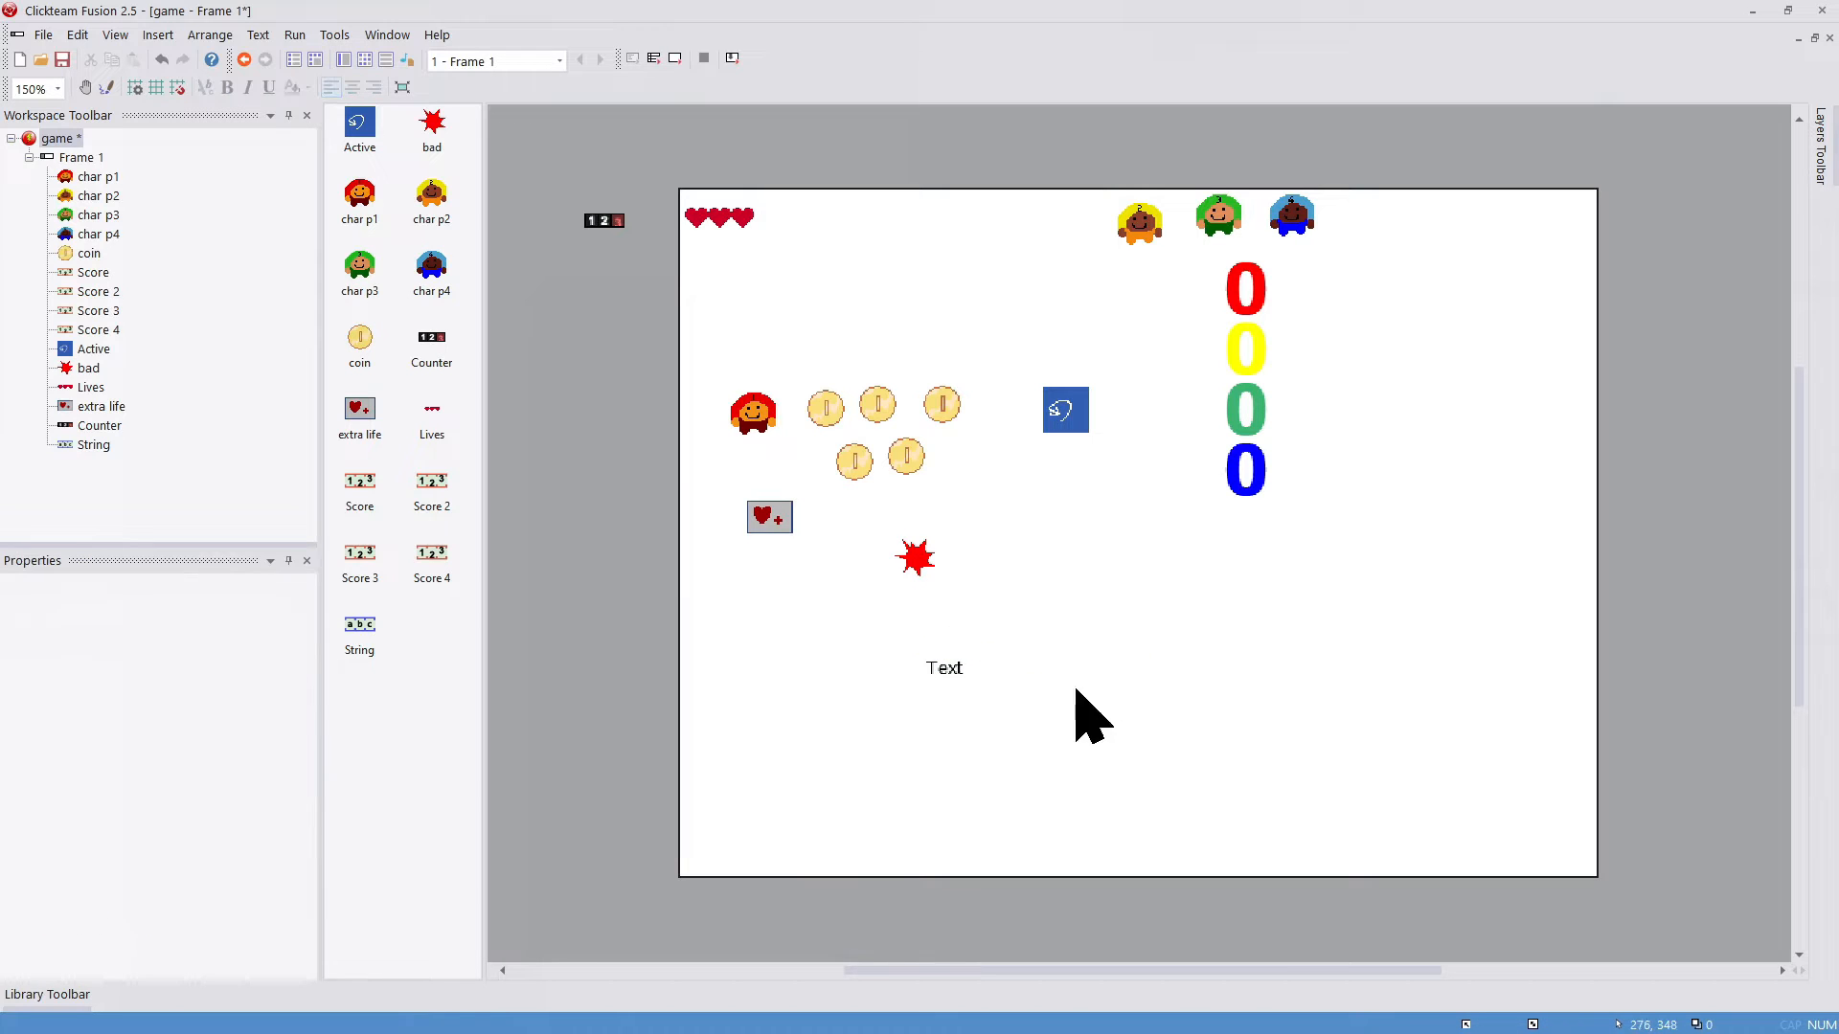
left_click_drag(961, 666, 960, 671)
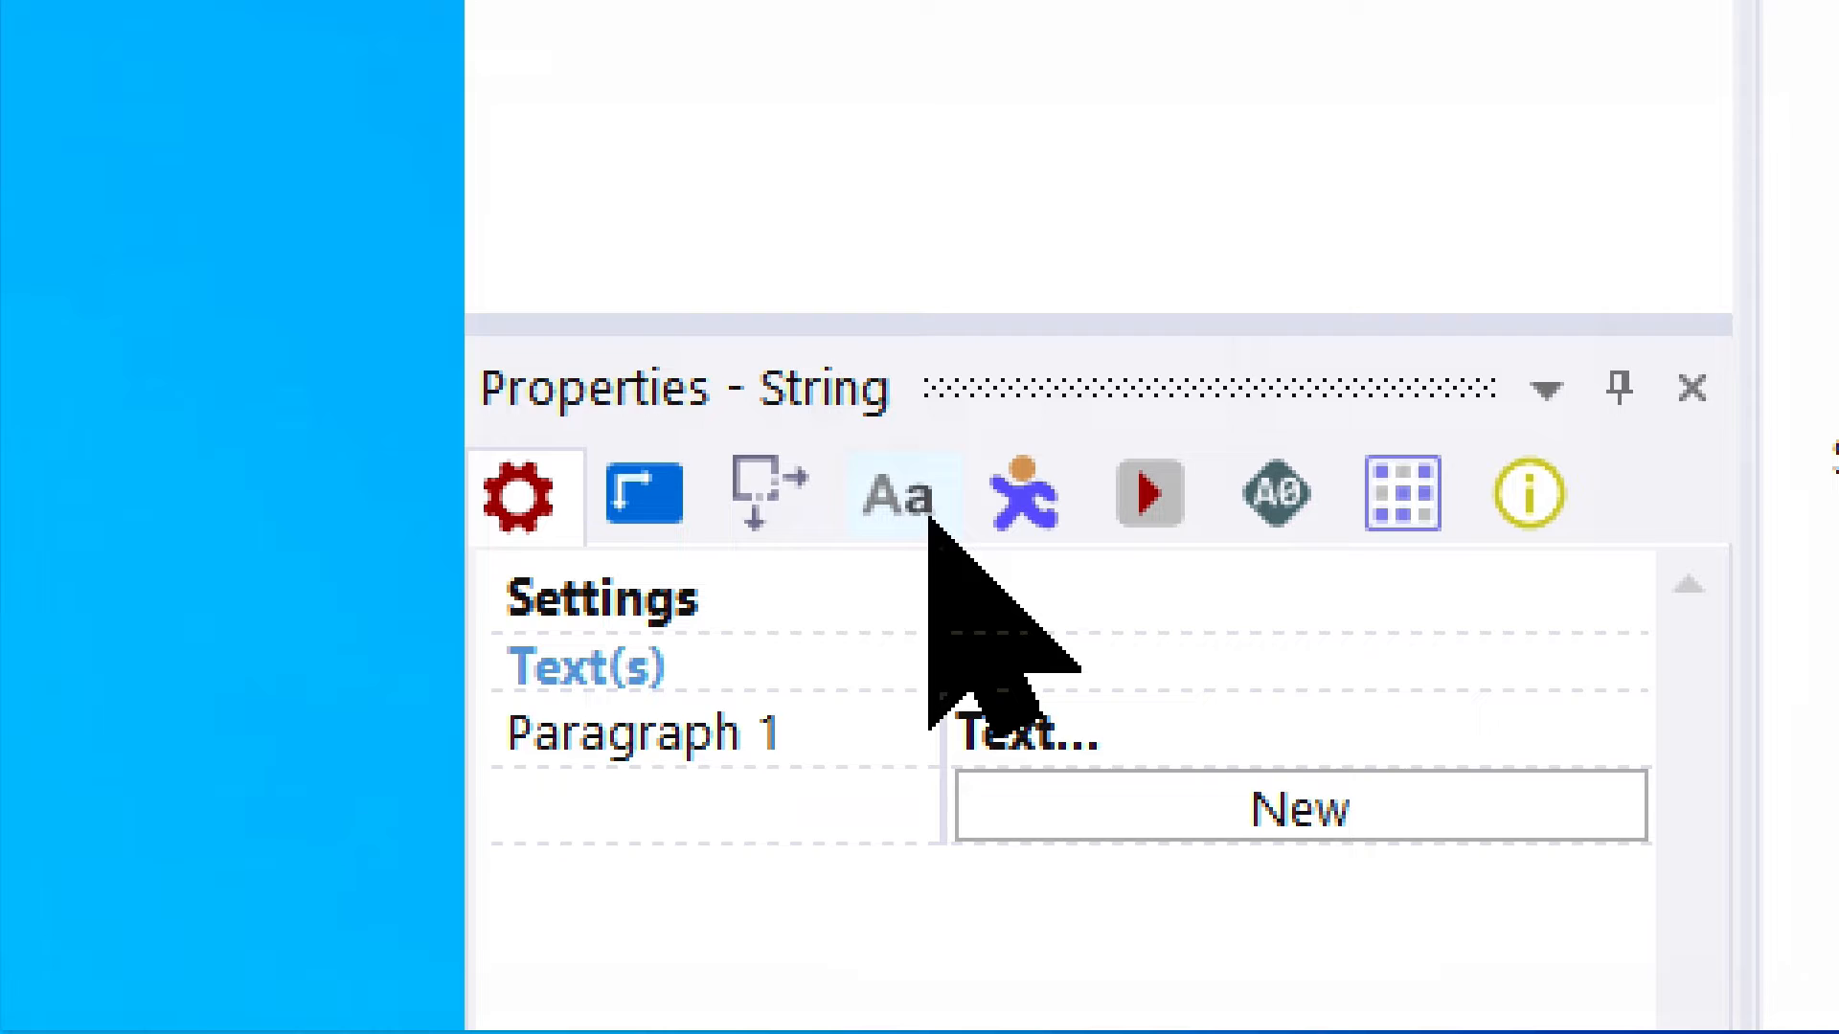
Step: Set the String's horizontal and vertical text alignment to Center
left_click(115, 591)
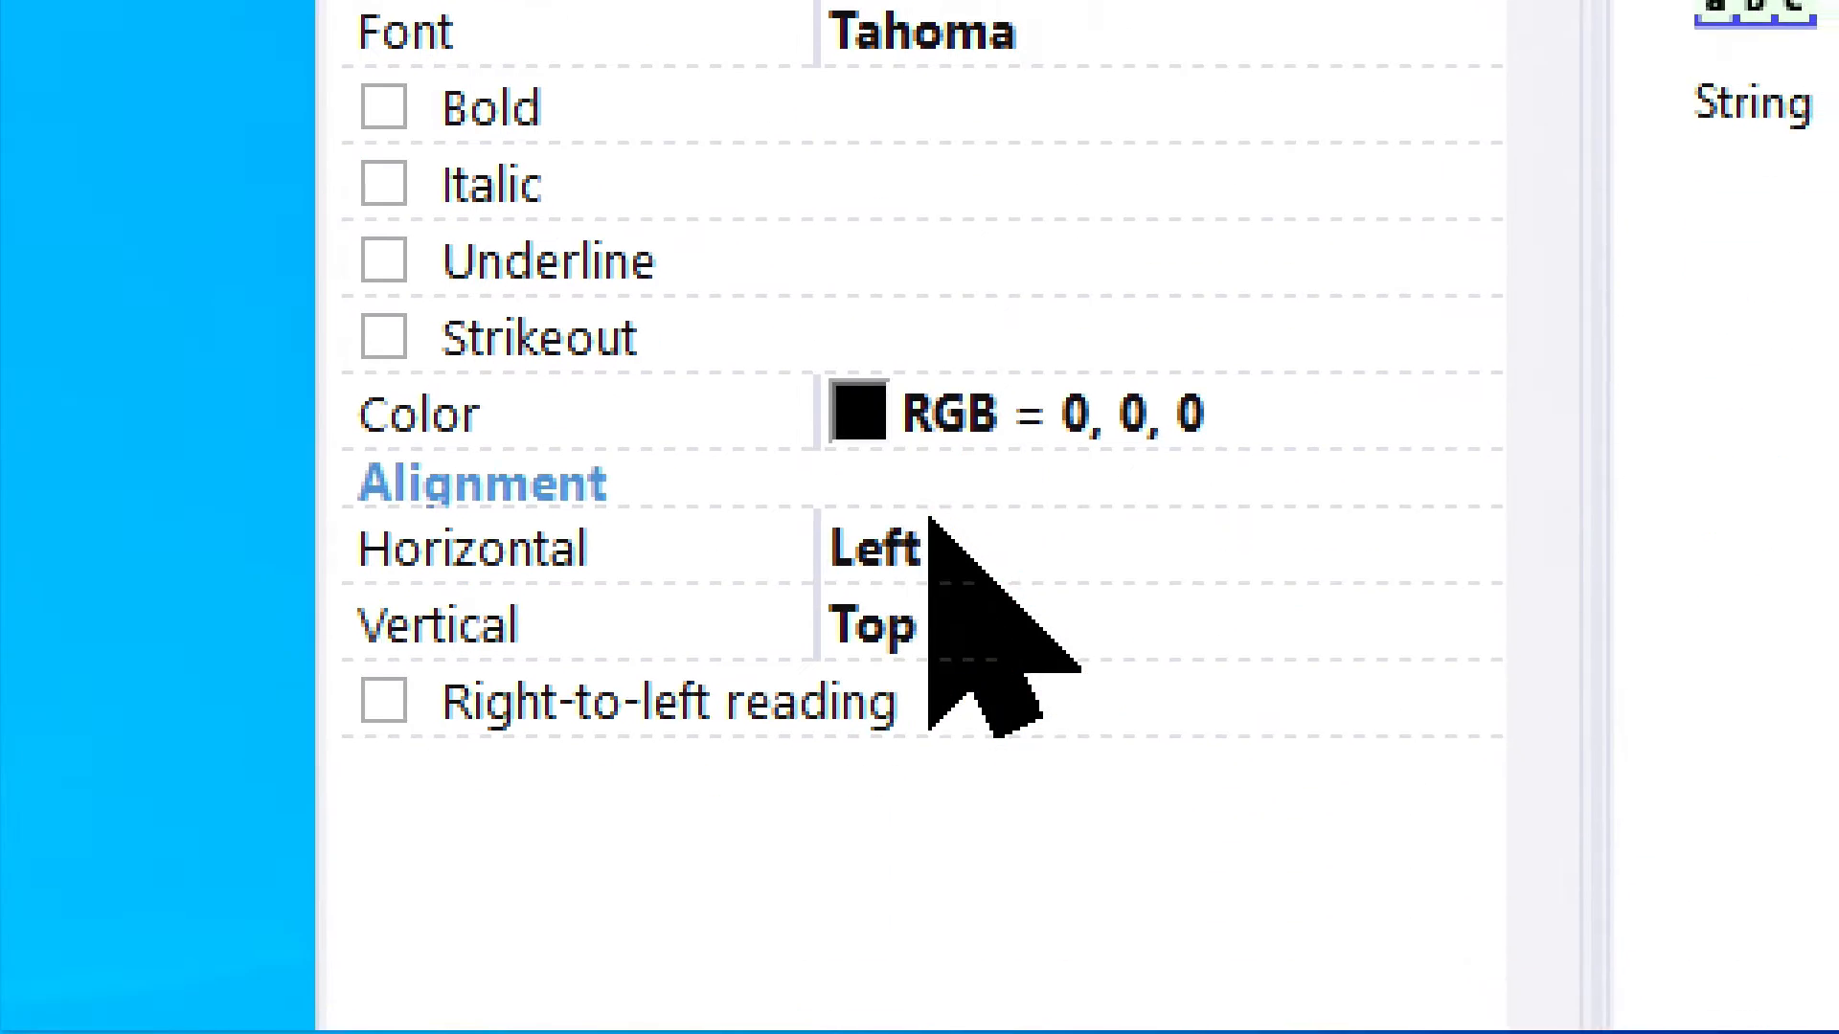
left_click(934, 537)
left_click(843, 607)
left_click(924, 433)
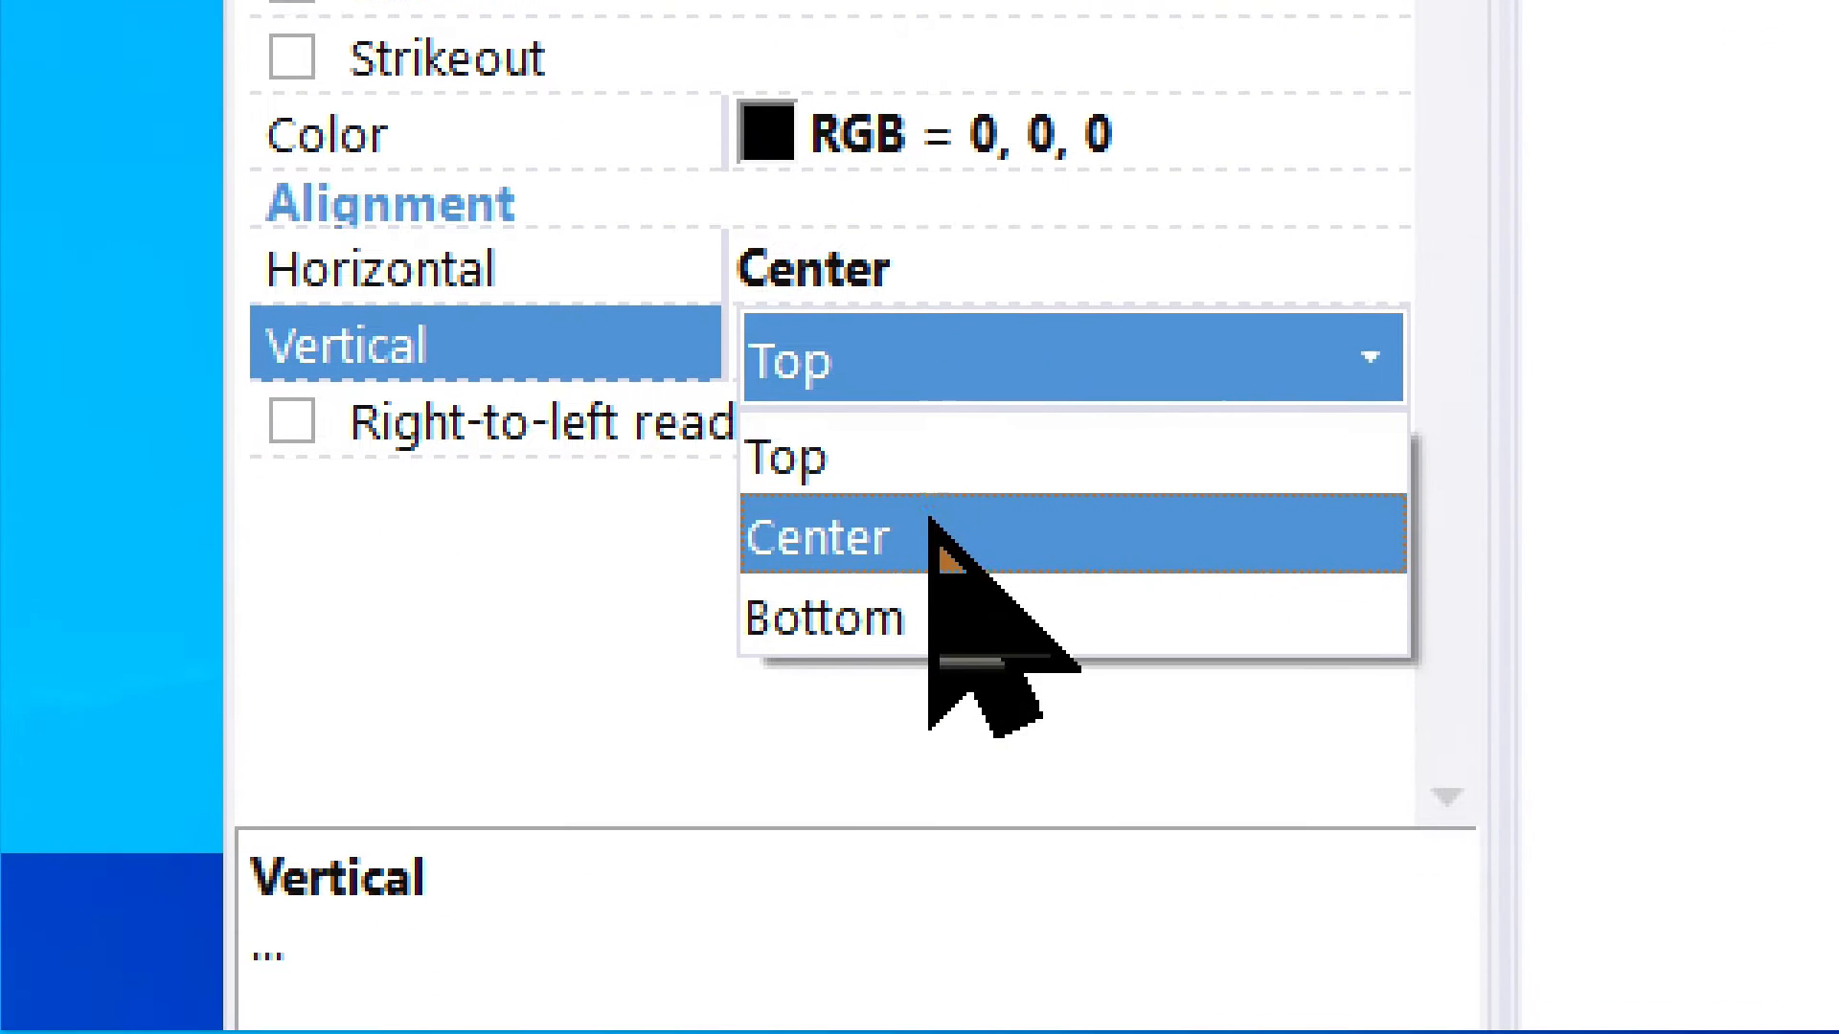
left_click(948, 613)
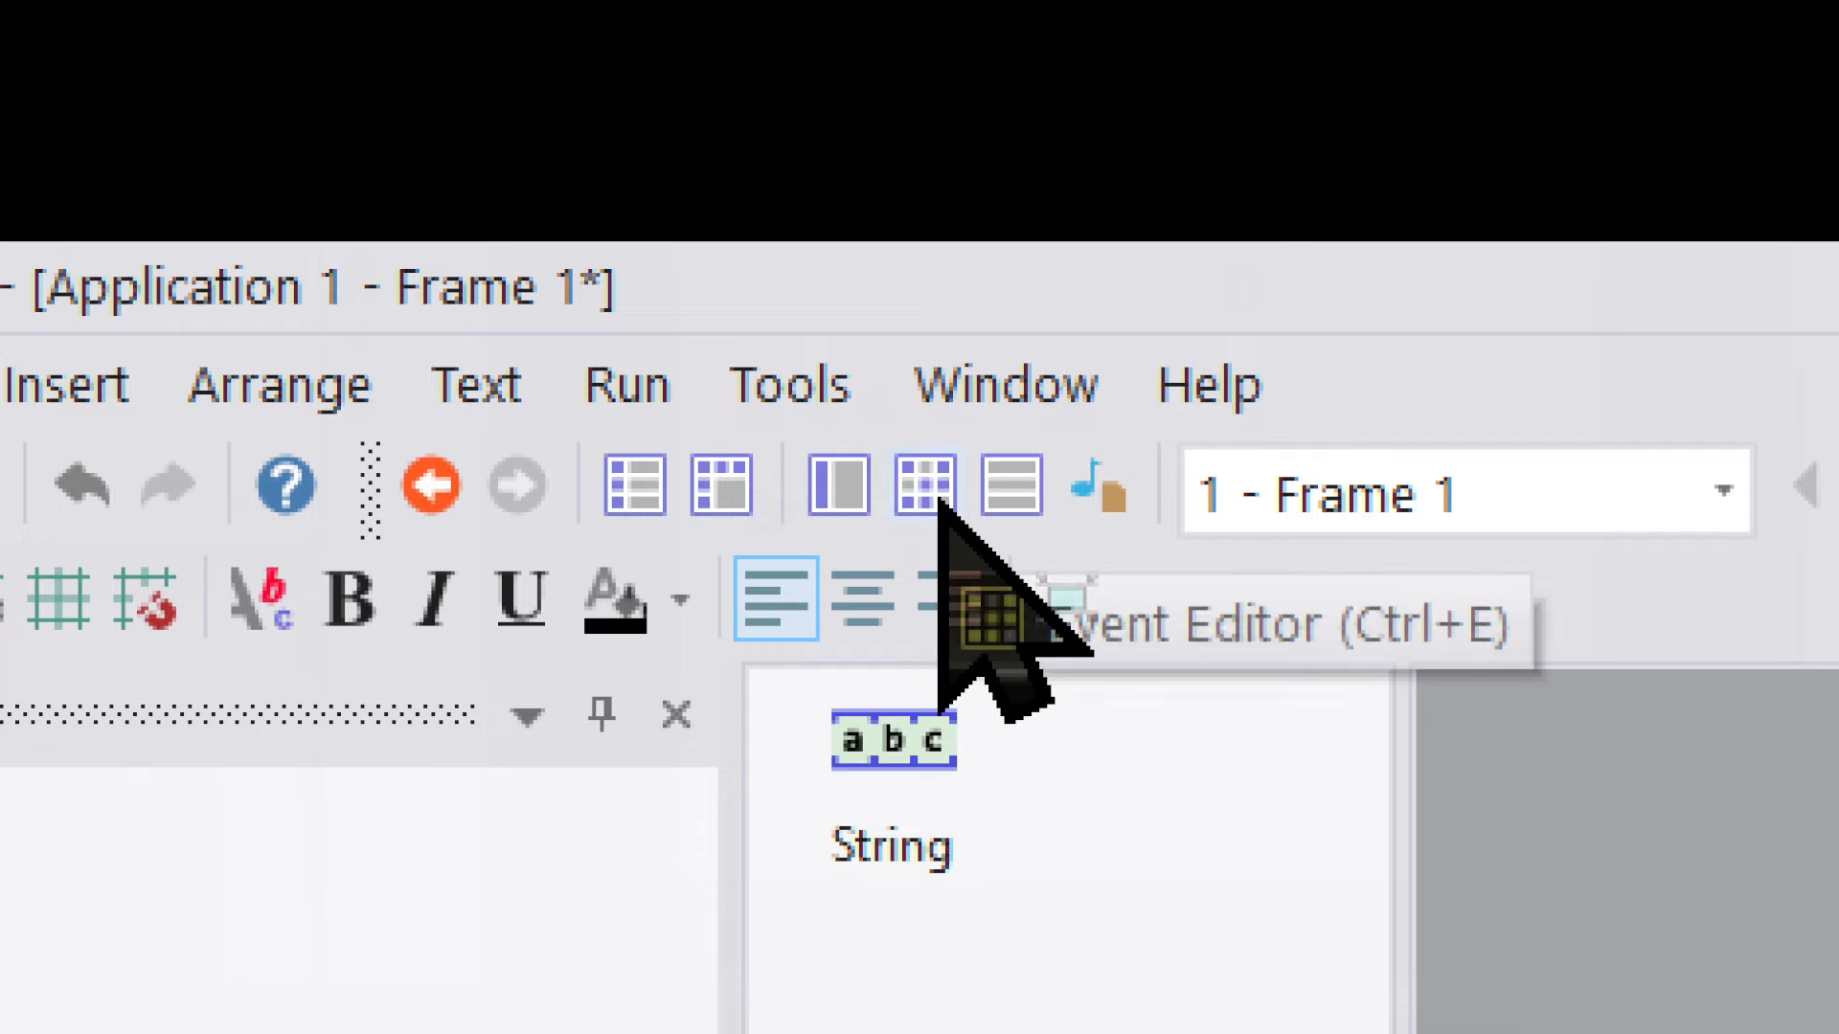
Step: Start a new event that compares two general values, after looking over the String's own conditions
left_click(931, 491)
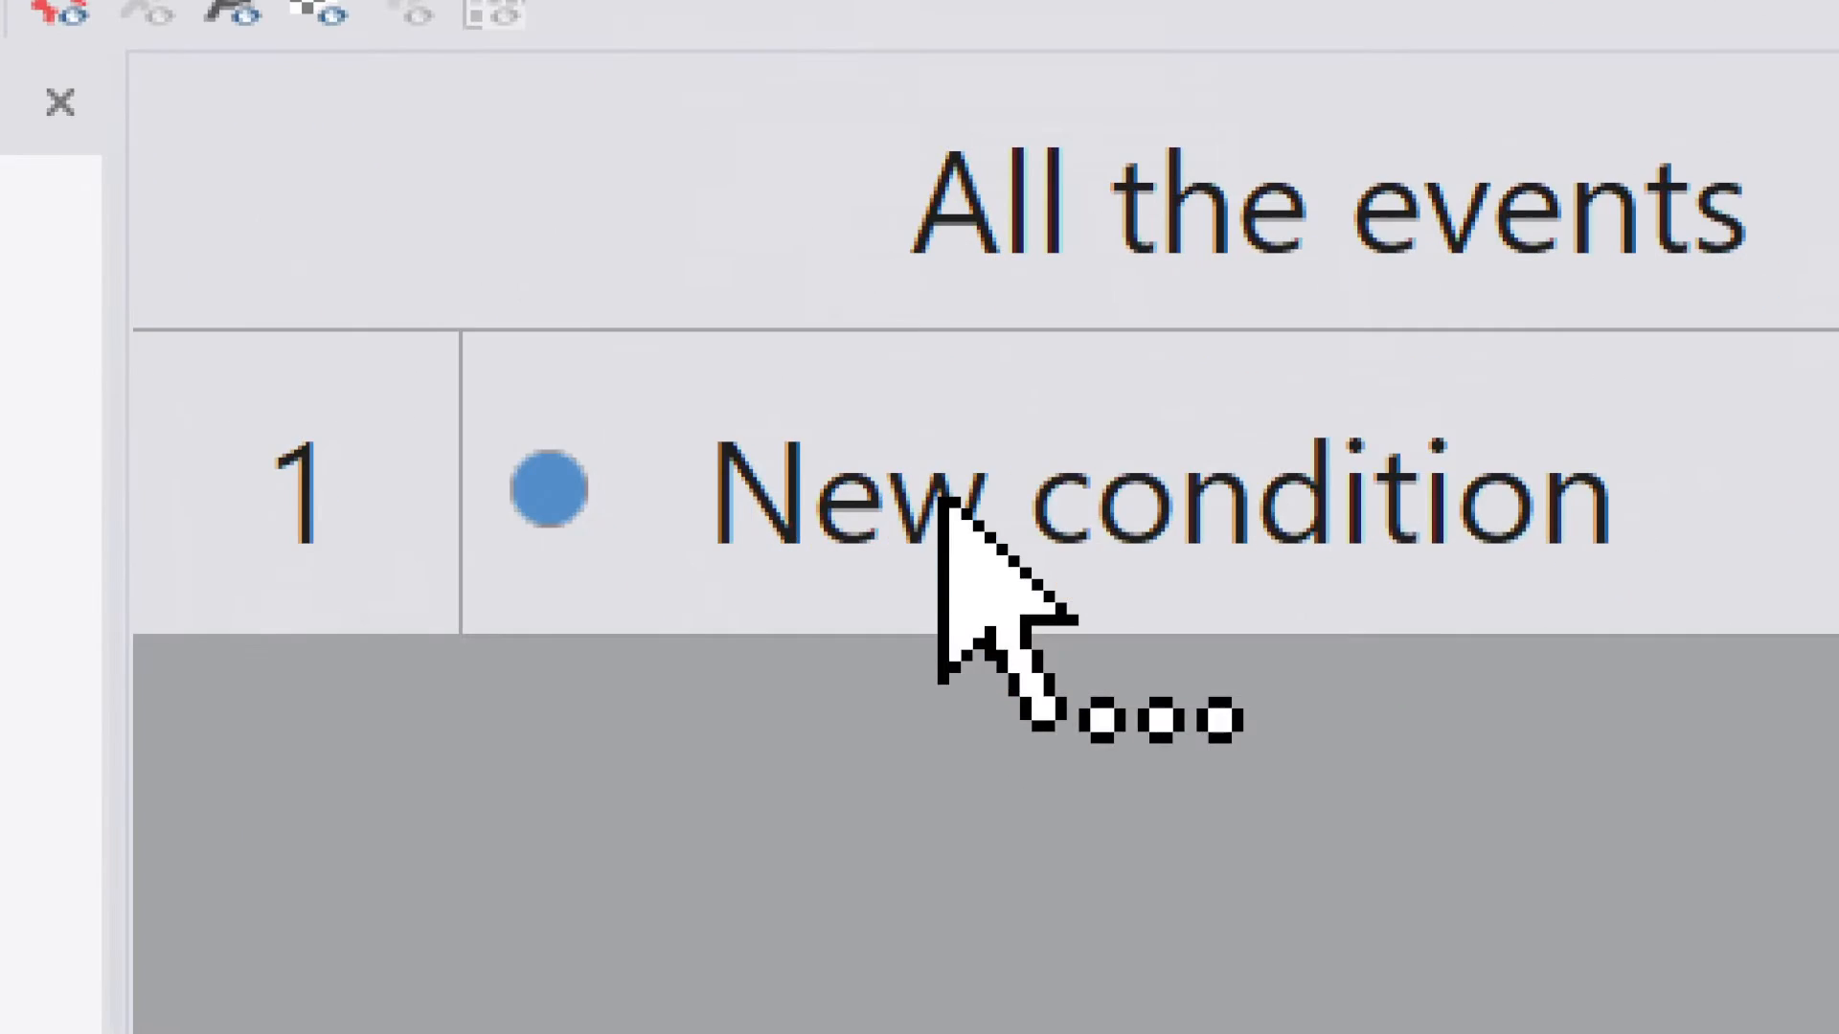
left_click(948, 507)
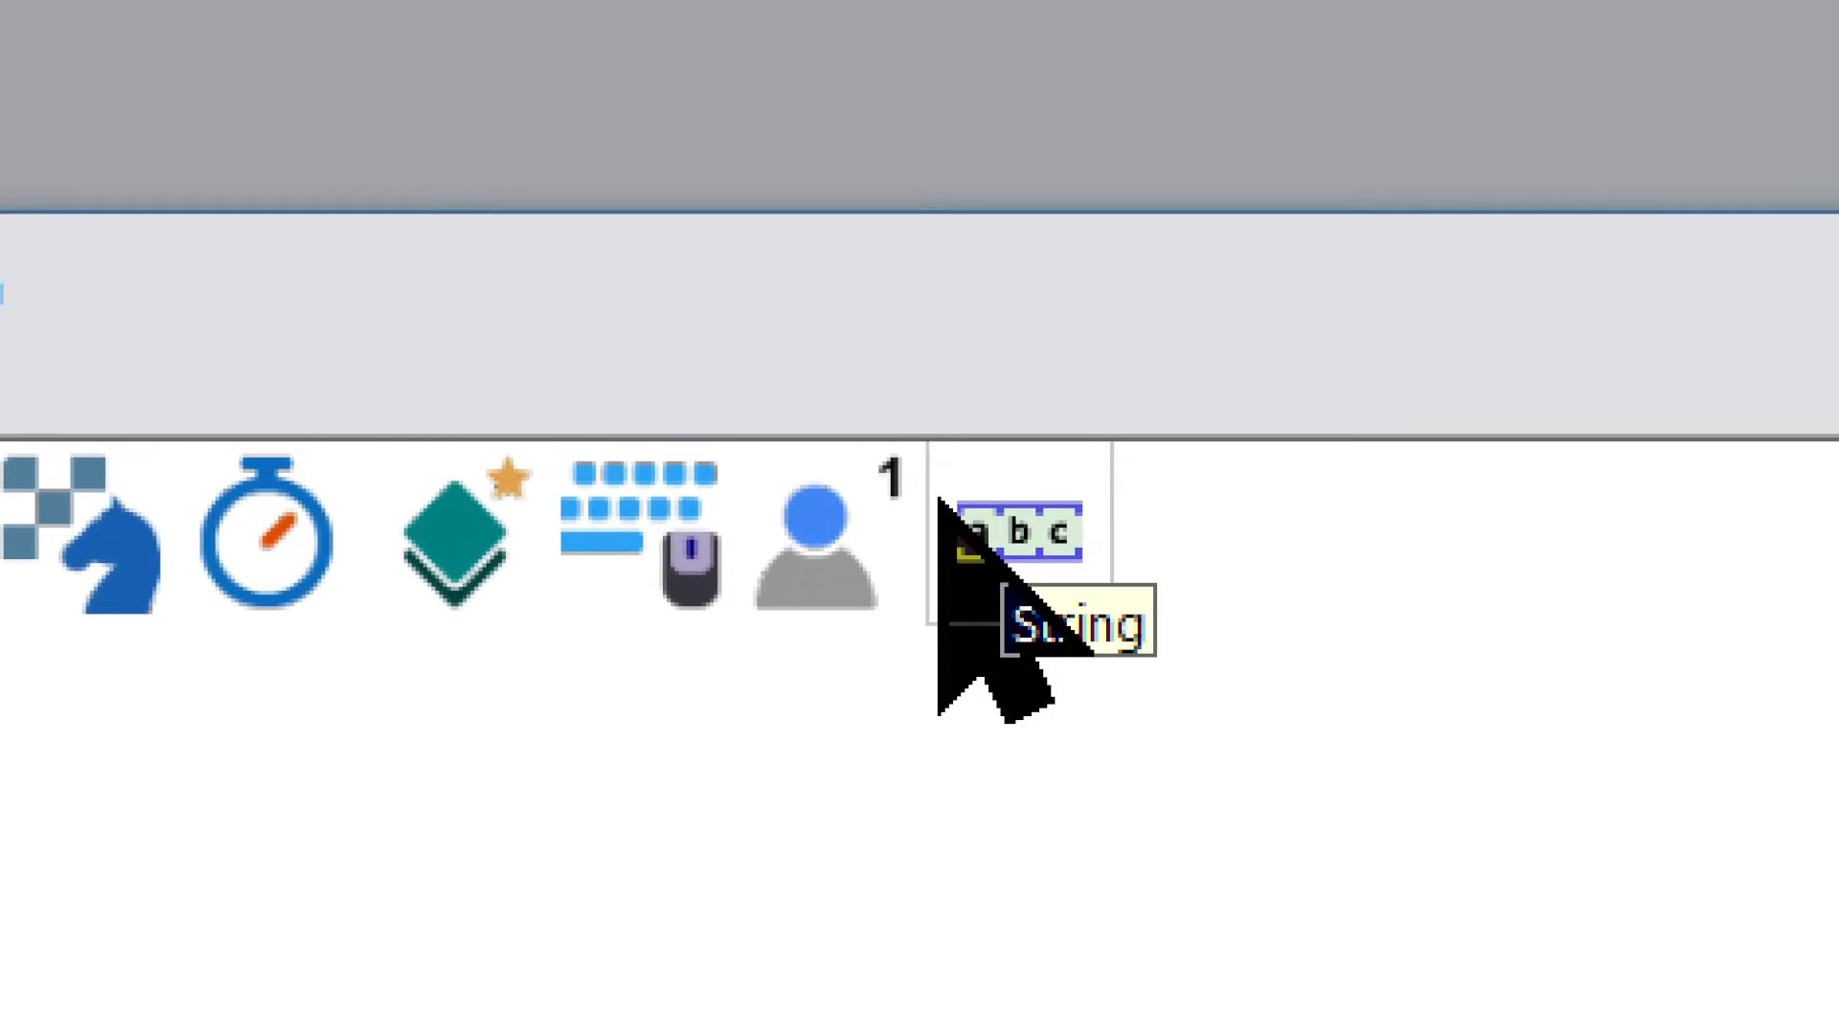
left_click(943, 507)
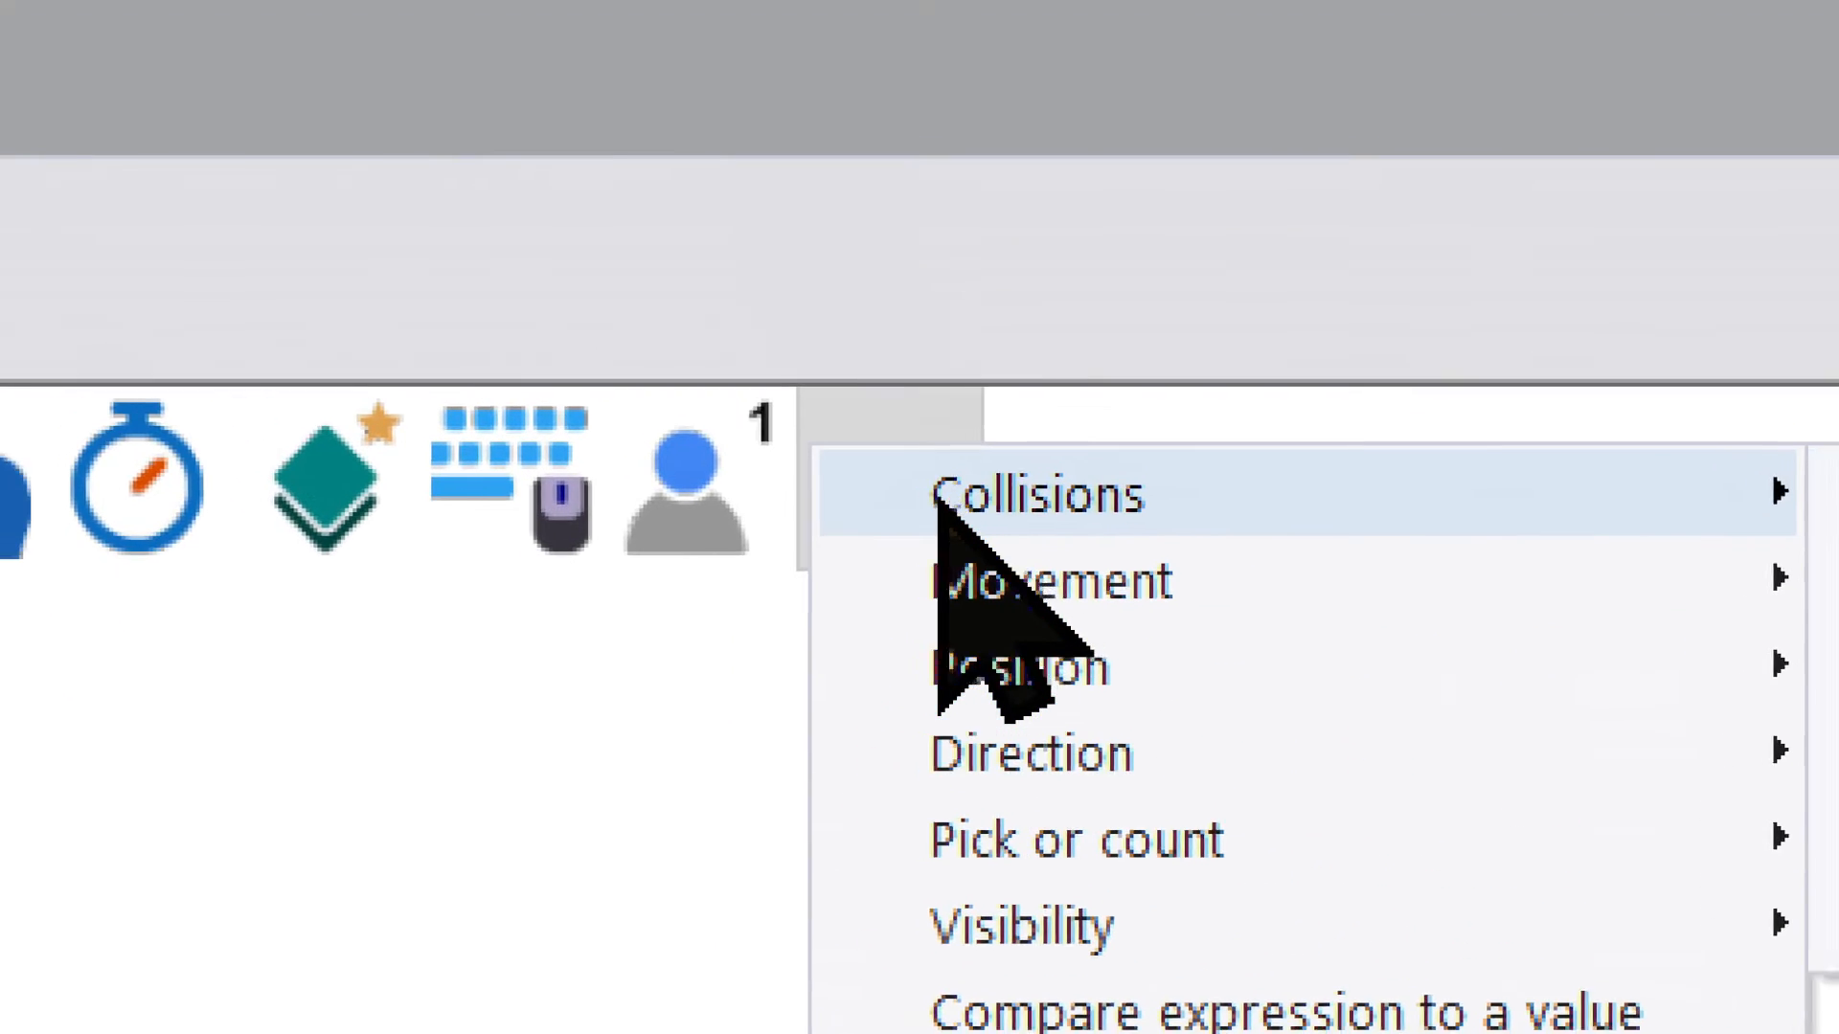
left_click(756, 512)
left_click(938, 500)
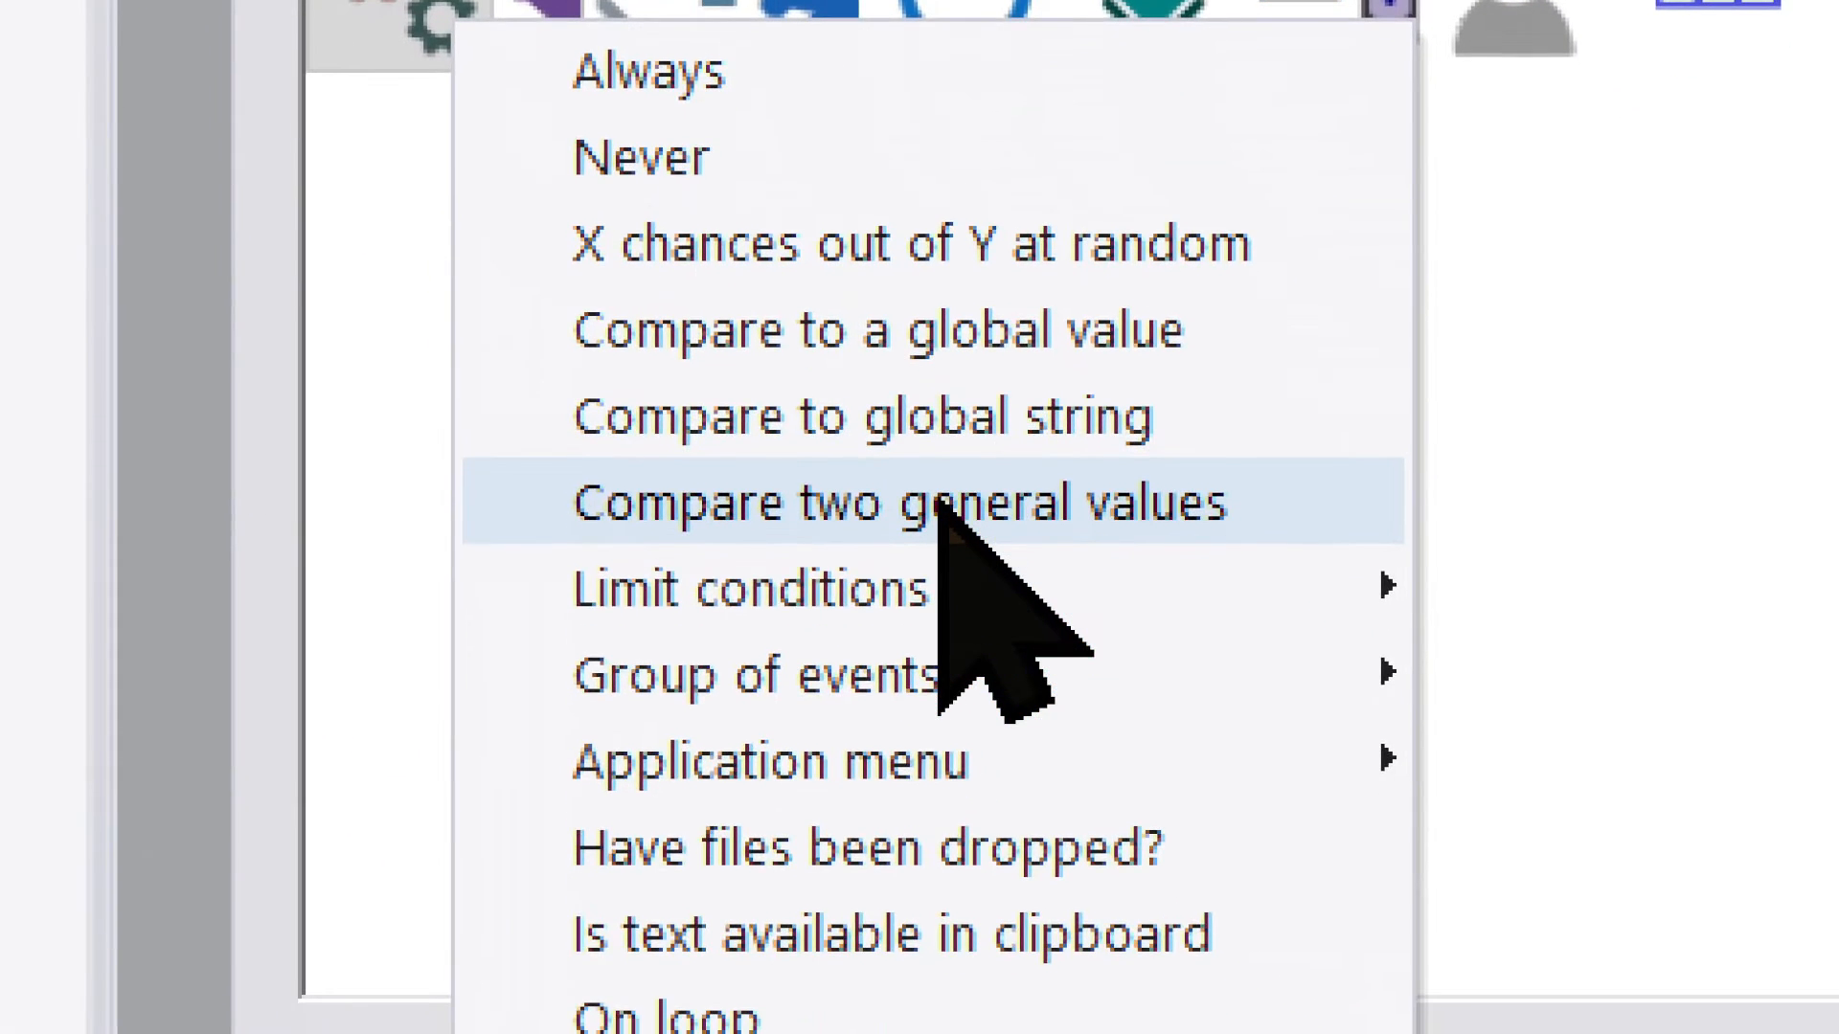
left_click(939, 500)
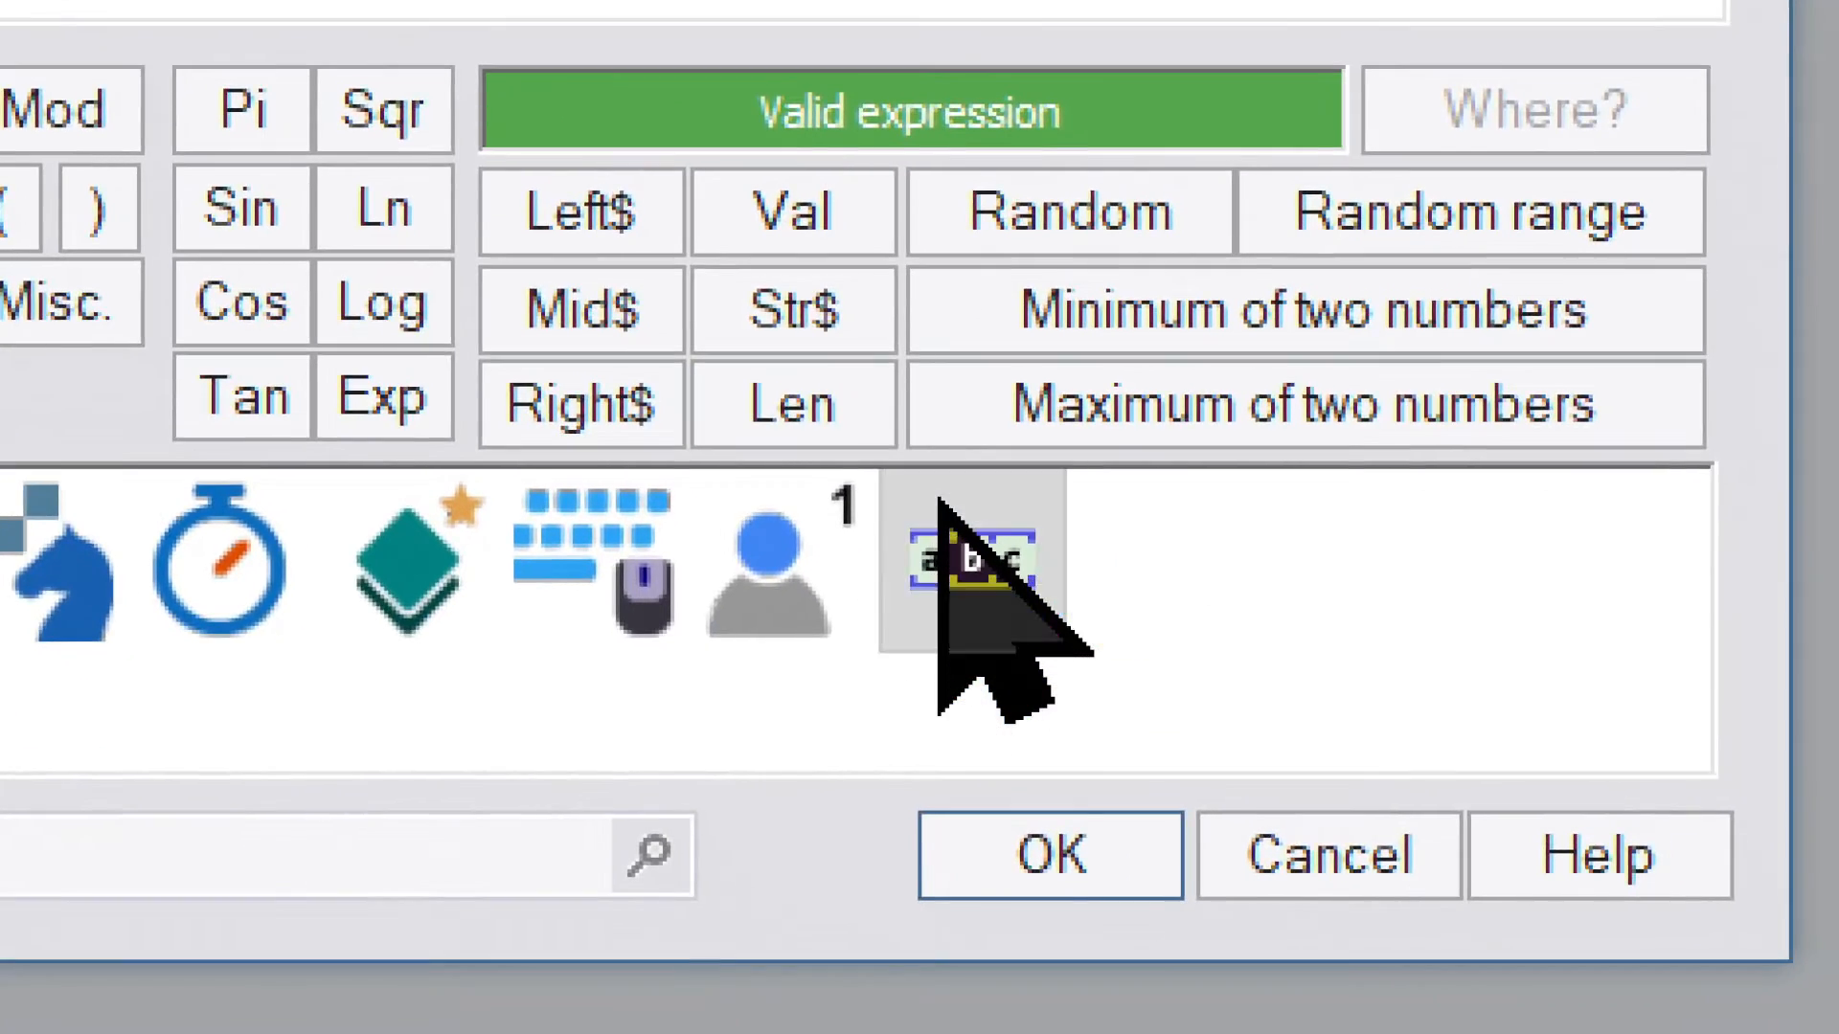
Step: Compare string$( "String" ) with "Hello" in the condition, using Different as the comparison method
left_click(1068, 642)
left_click(961, 586)
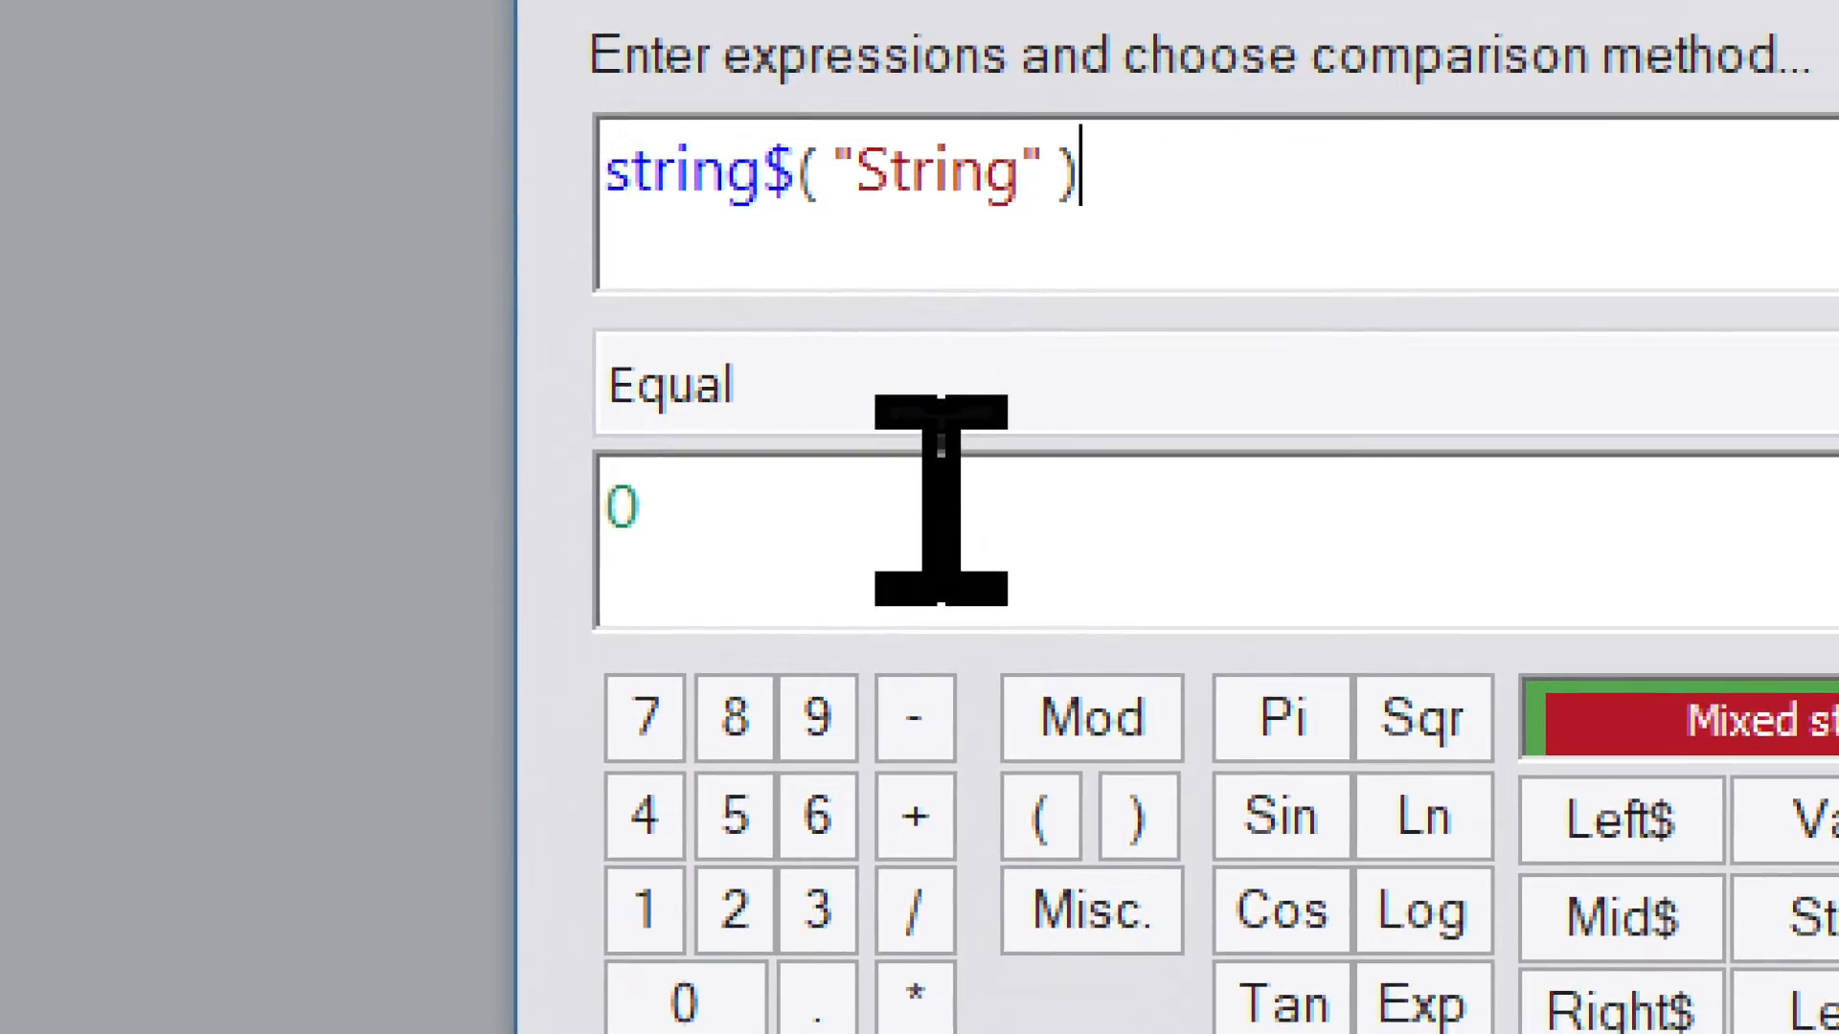
left_click(897, 601)
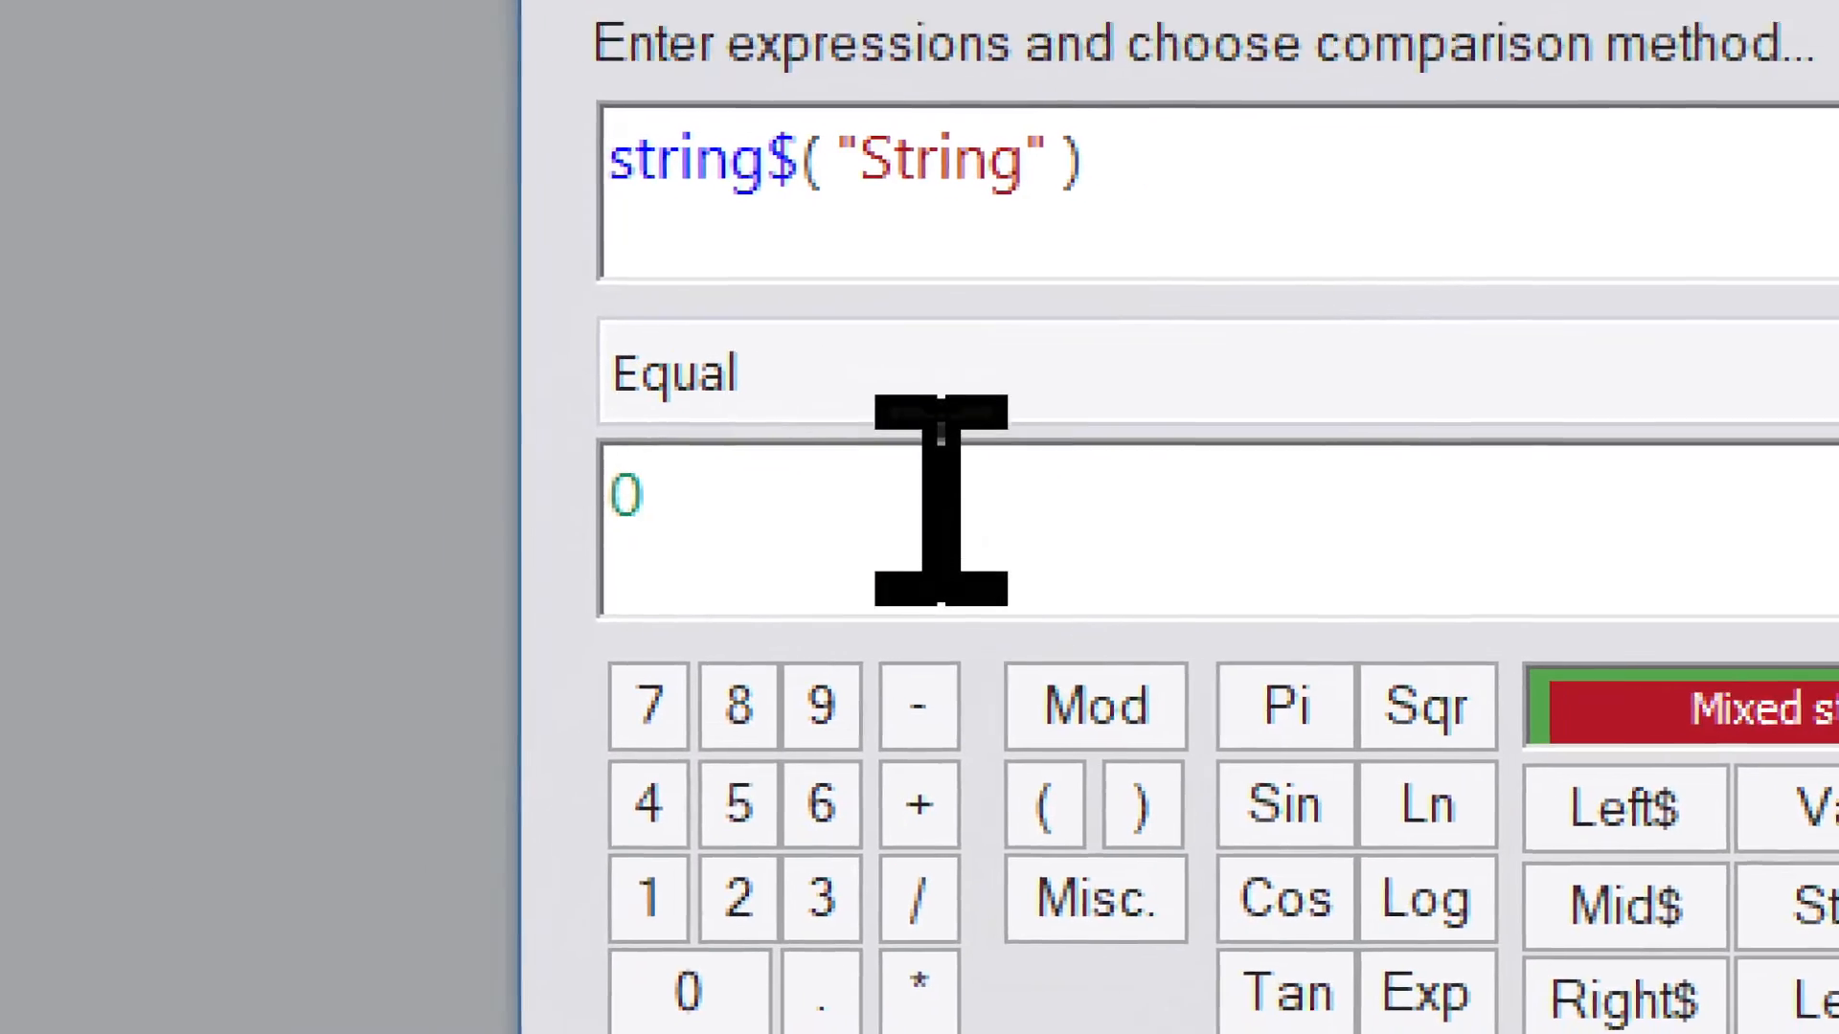
key("BackSpace")
type("\"\"")
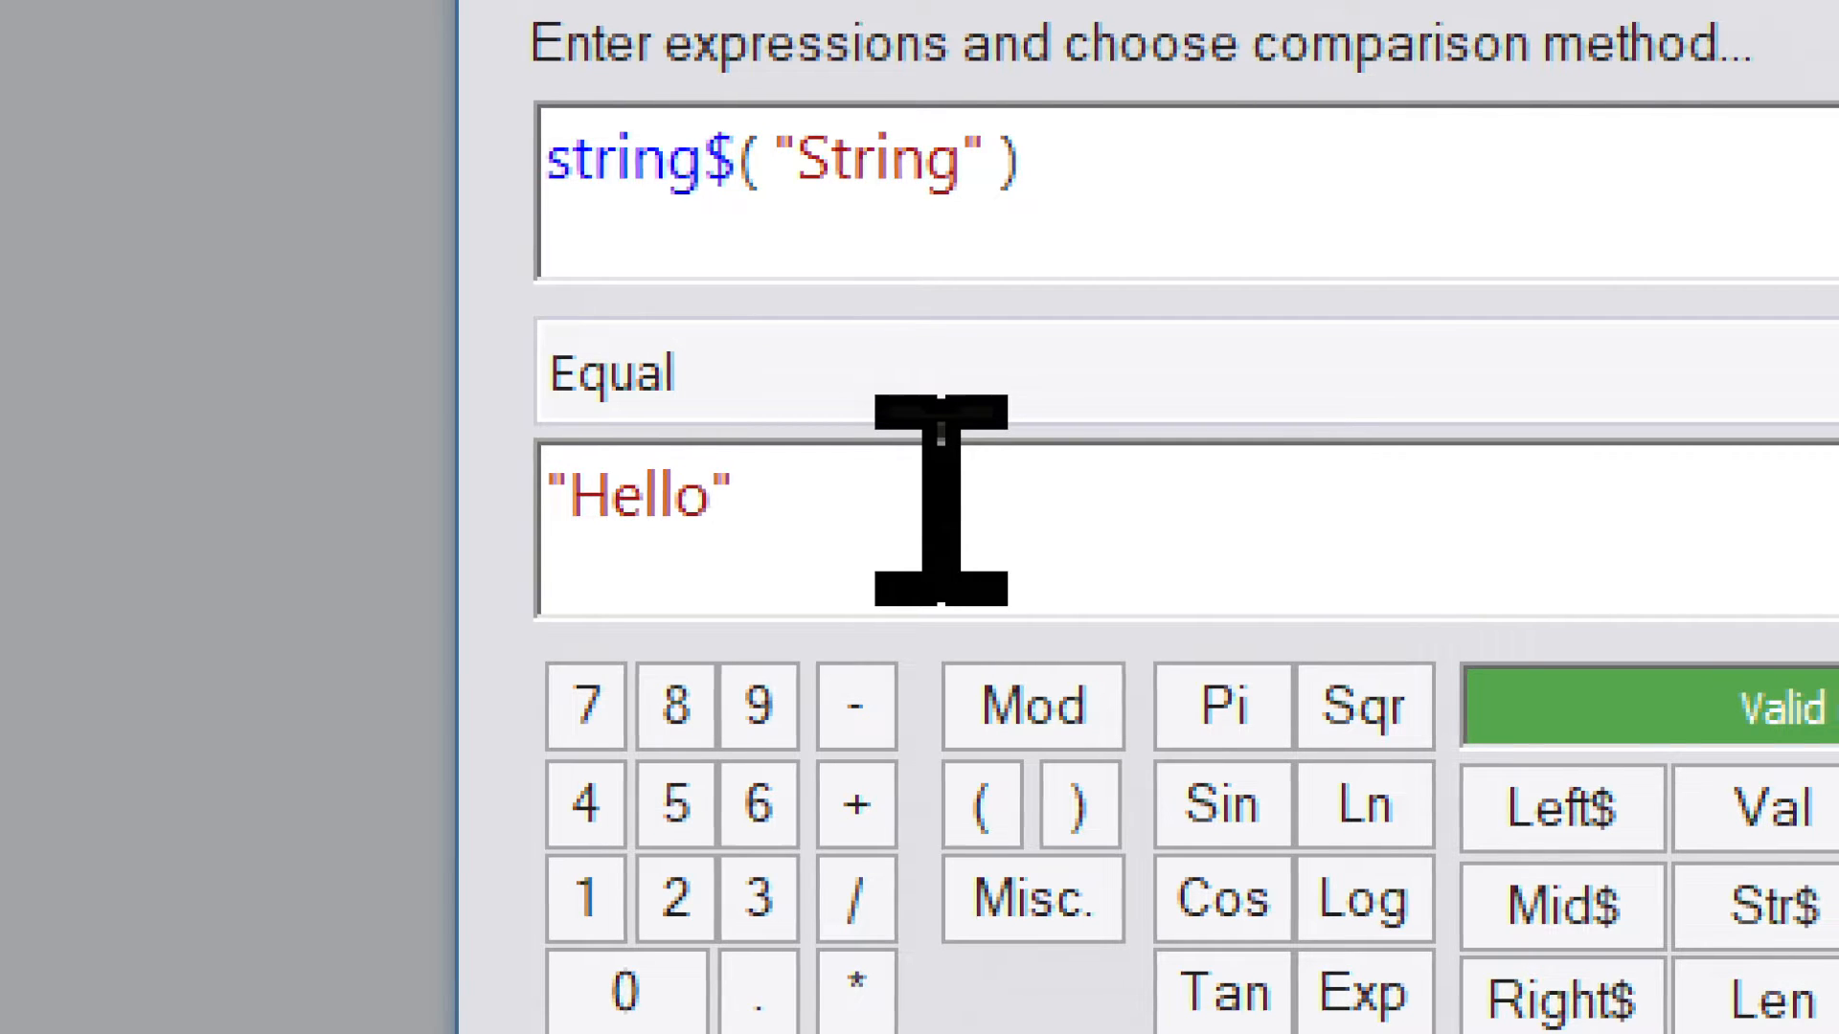
left_click(941, 388)
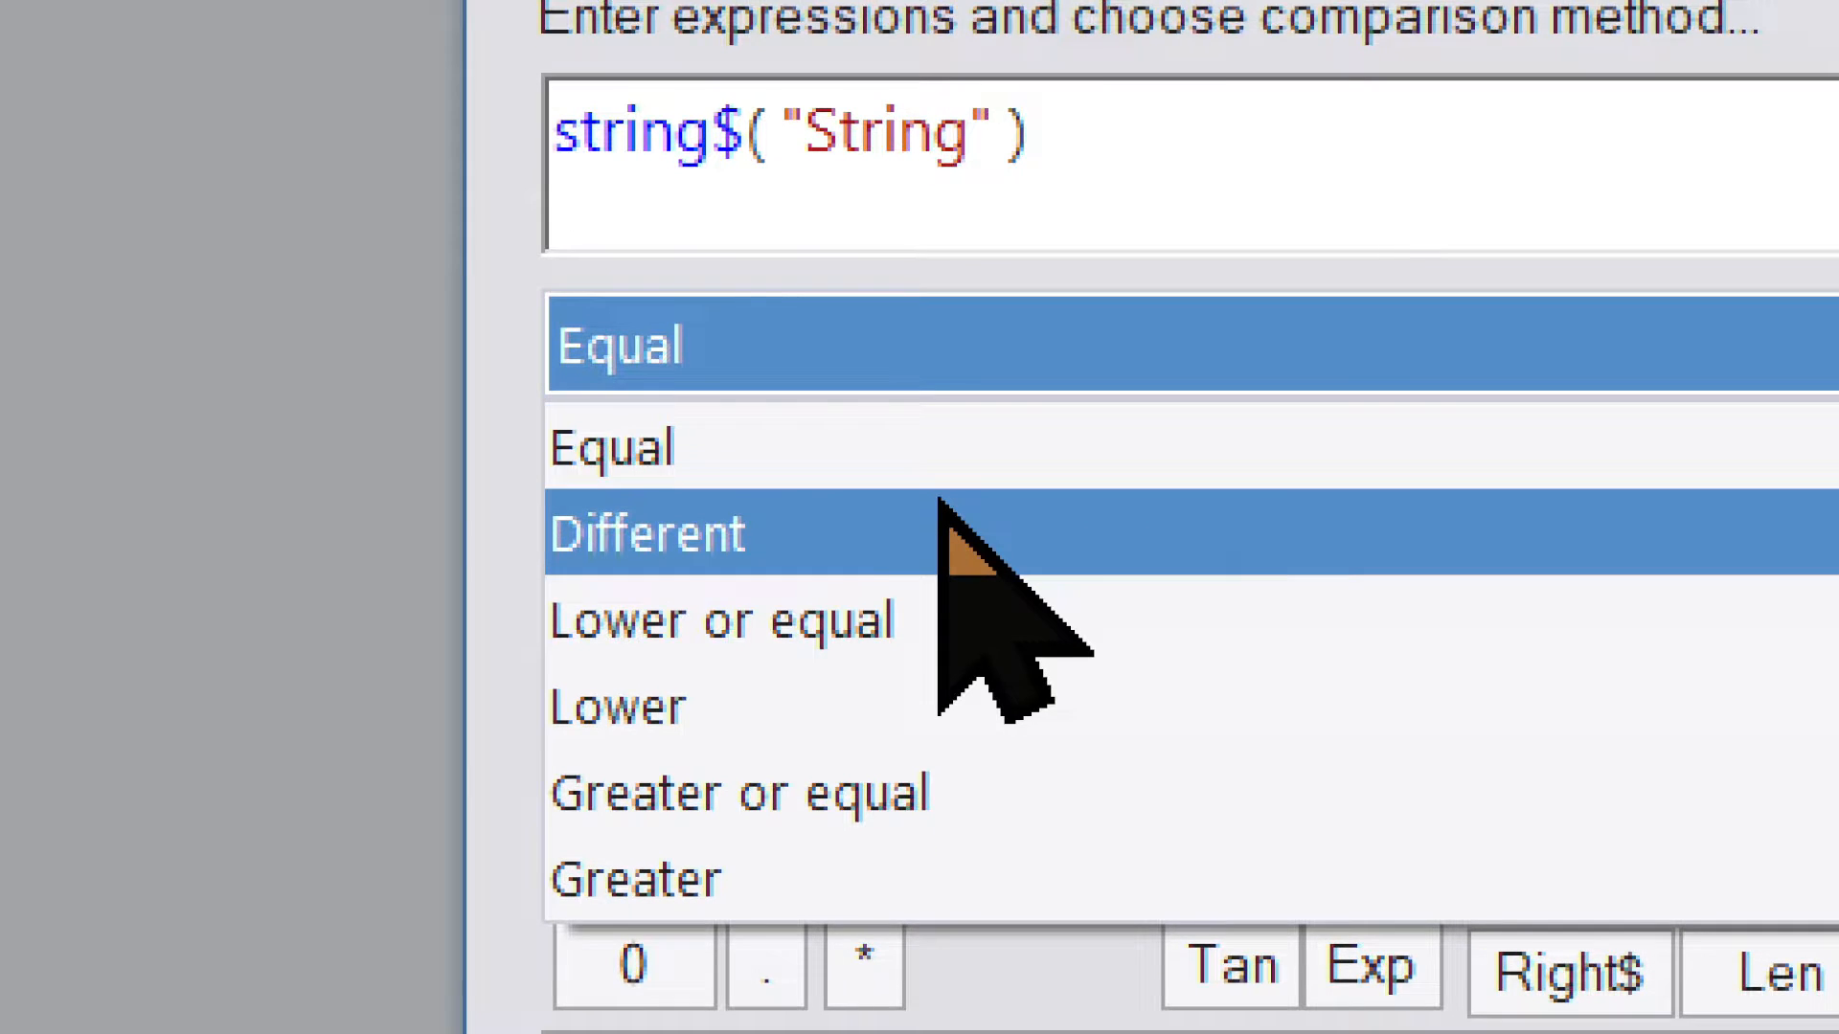
left_click(939, 501)
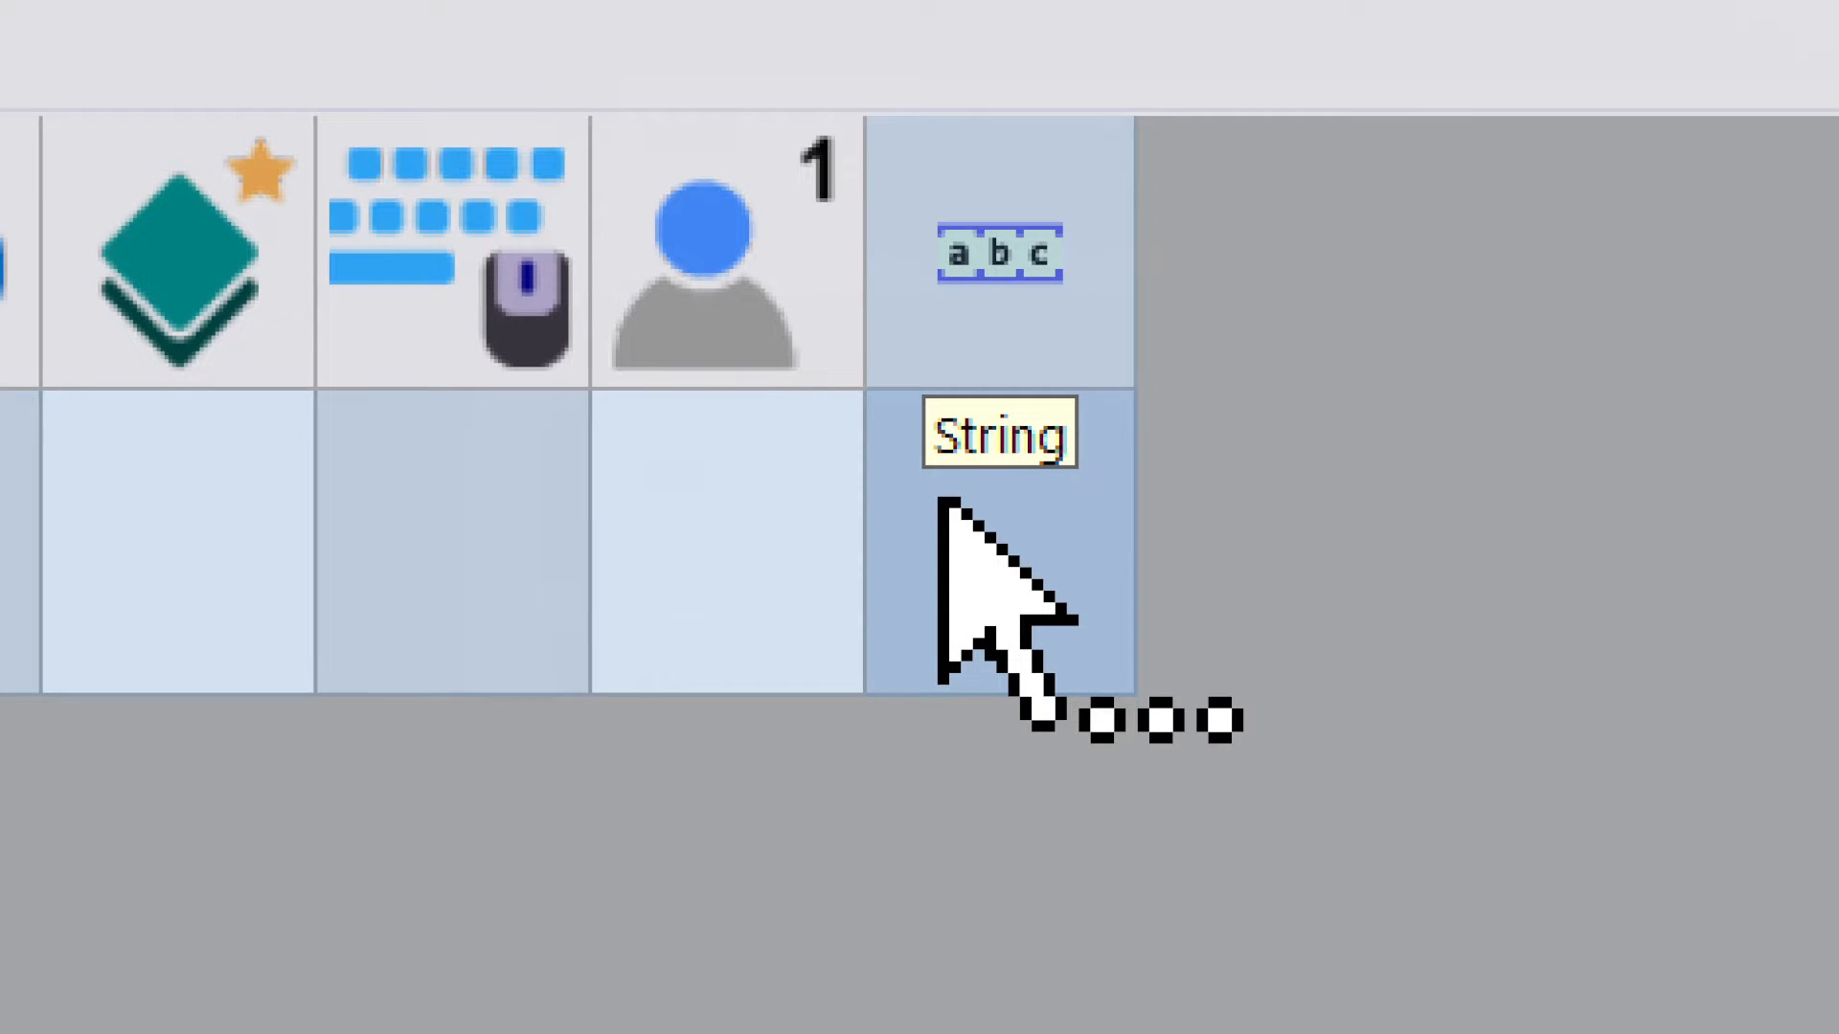
Step: Change the String's alterable string to "You got a coin" in the event where char p1 collides with the coin
right_click(939, 501)
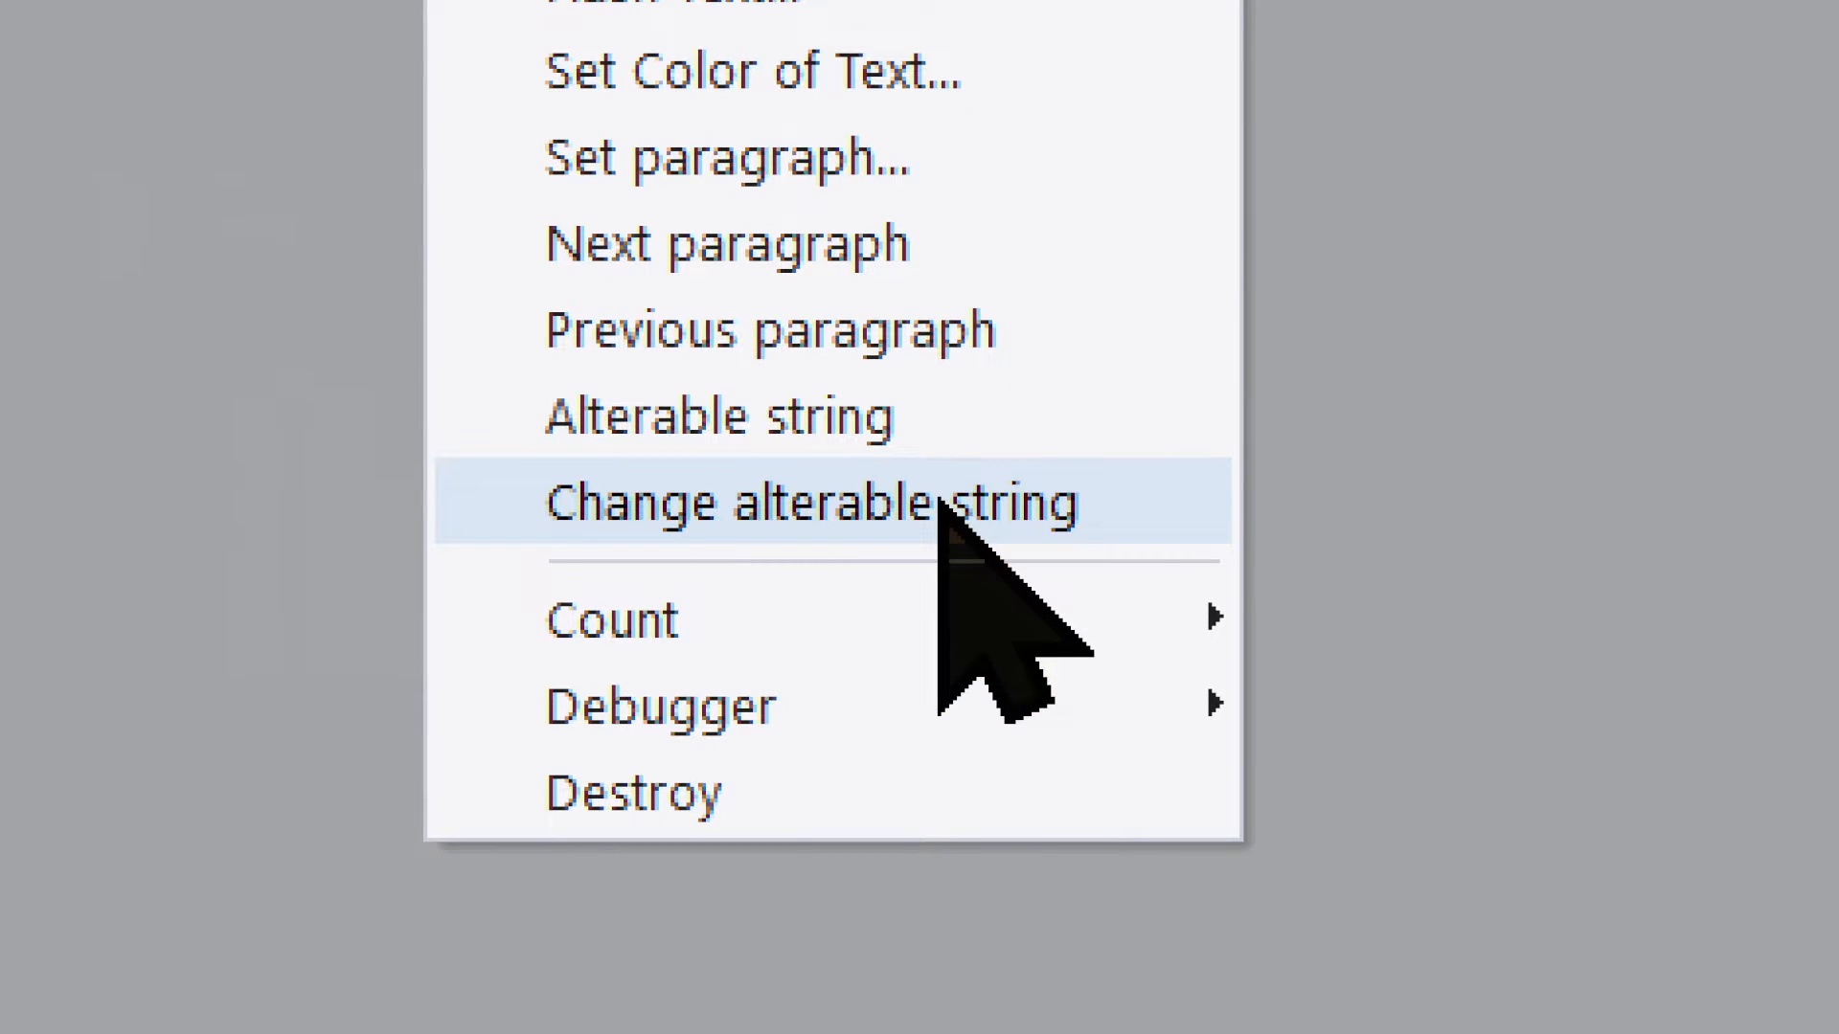
left_click(940, 502)
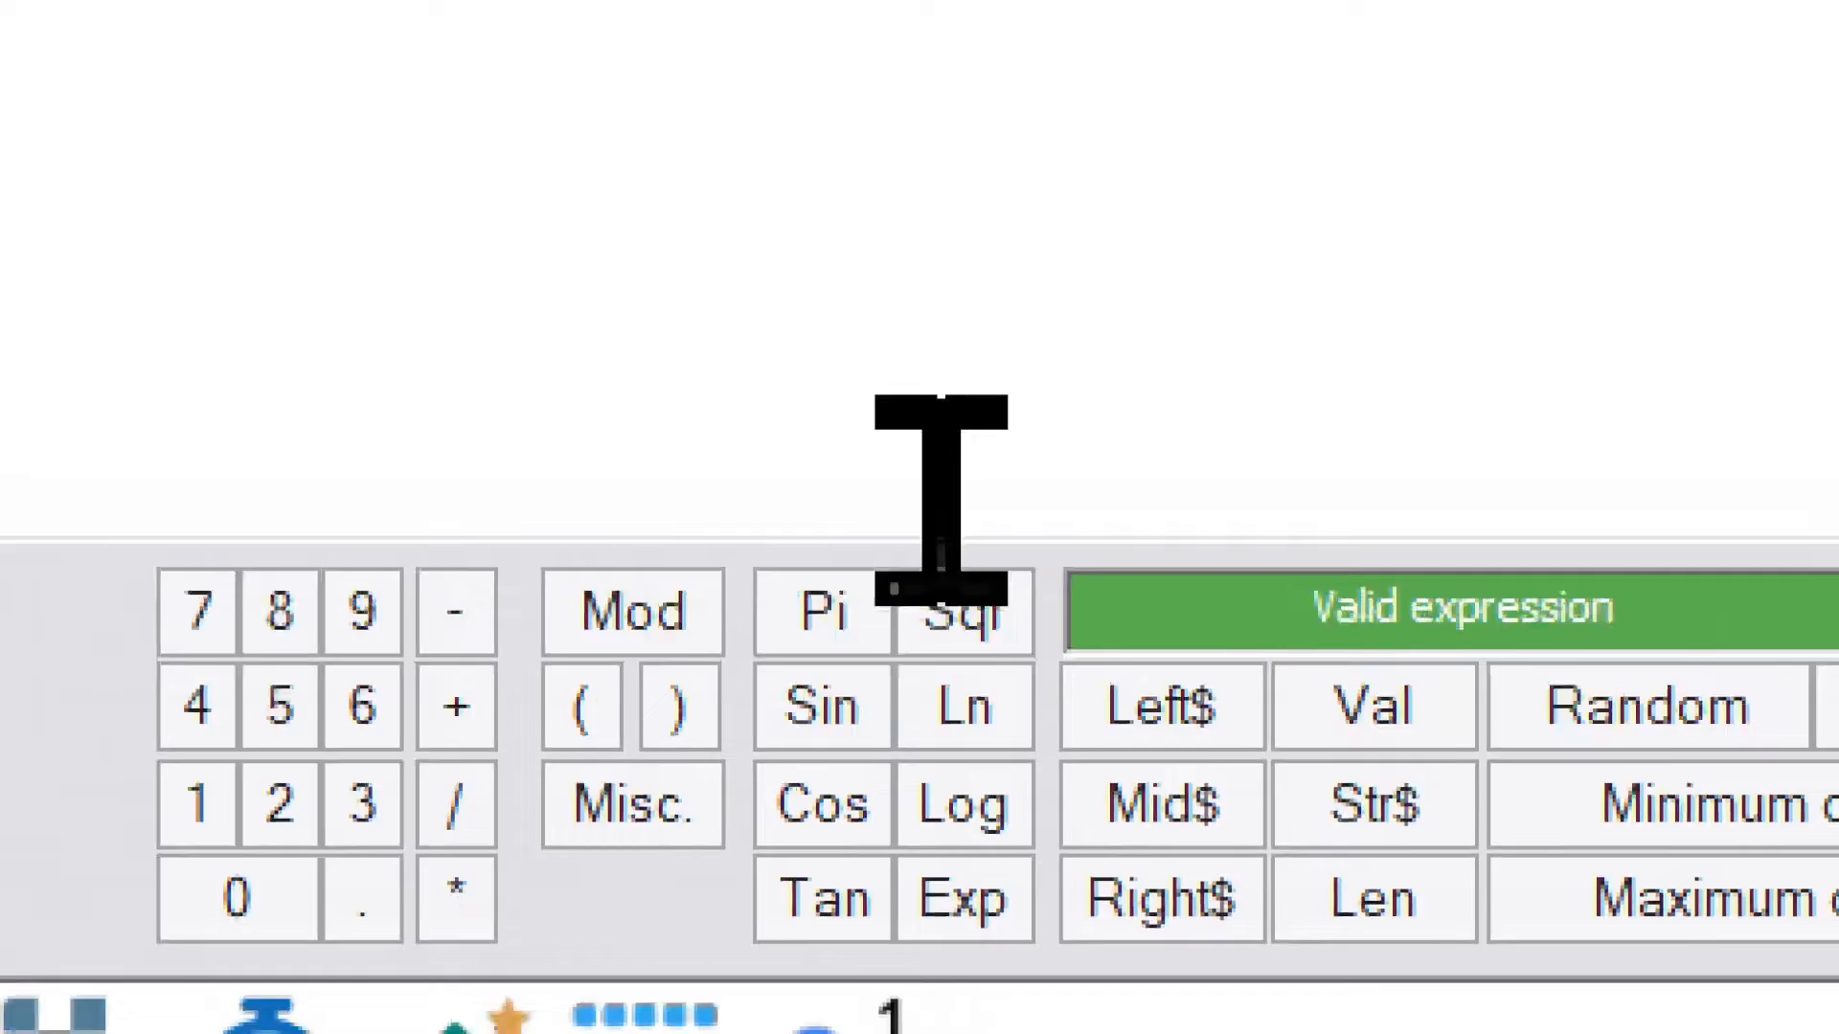
type("You got a coin\"")
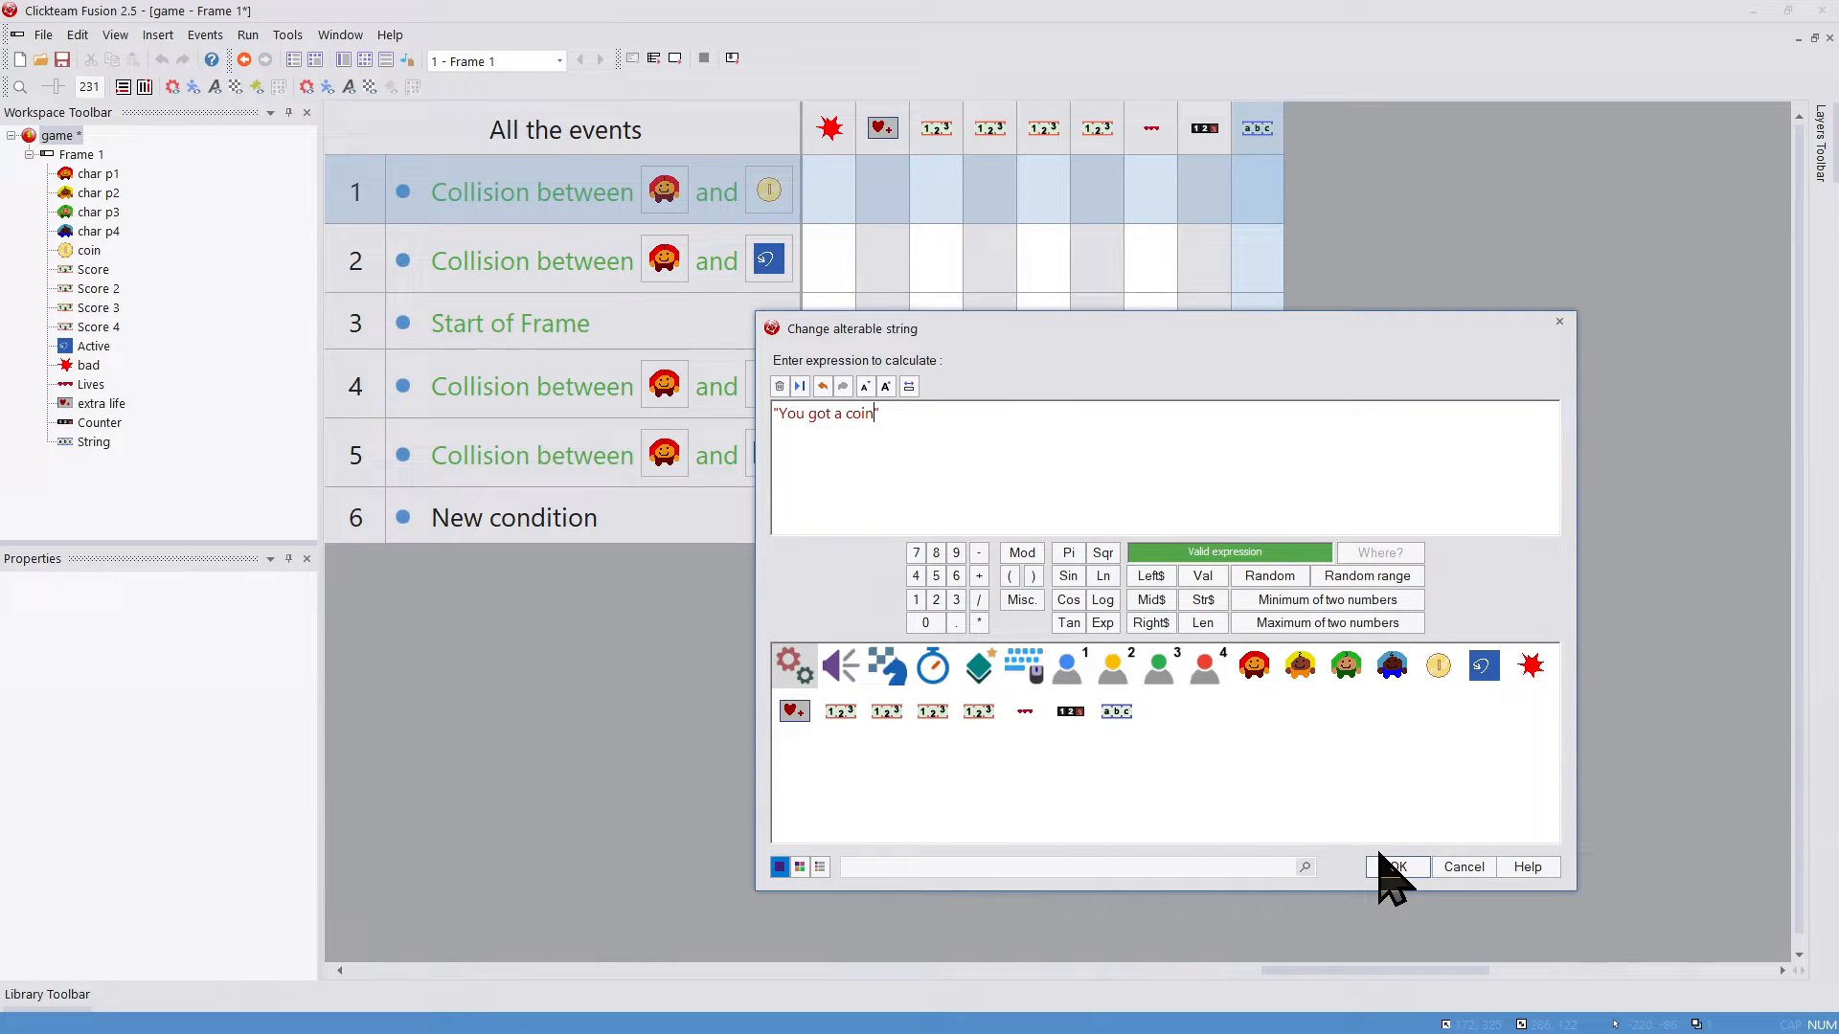
left_click(1396, 867)
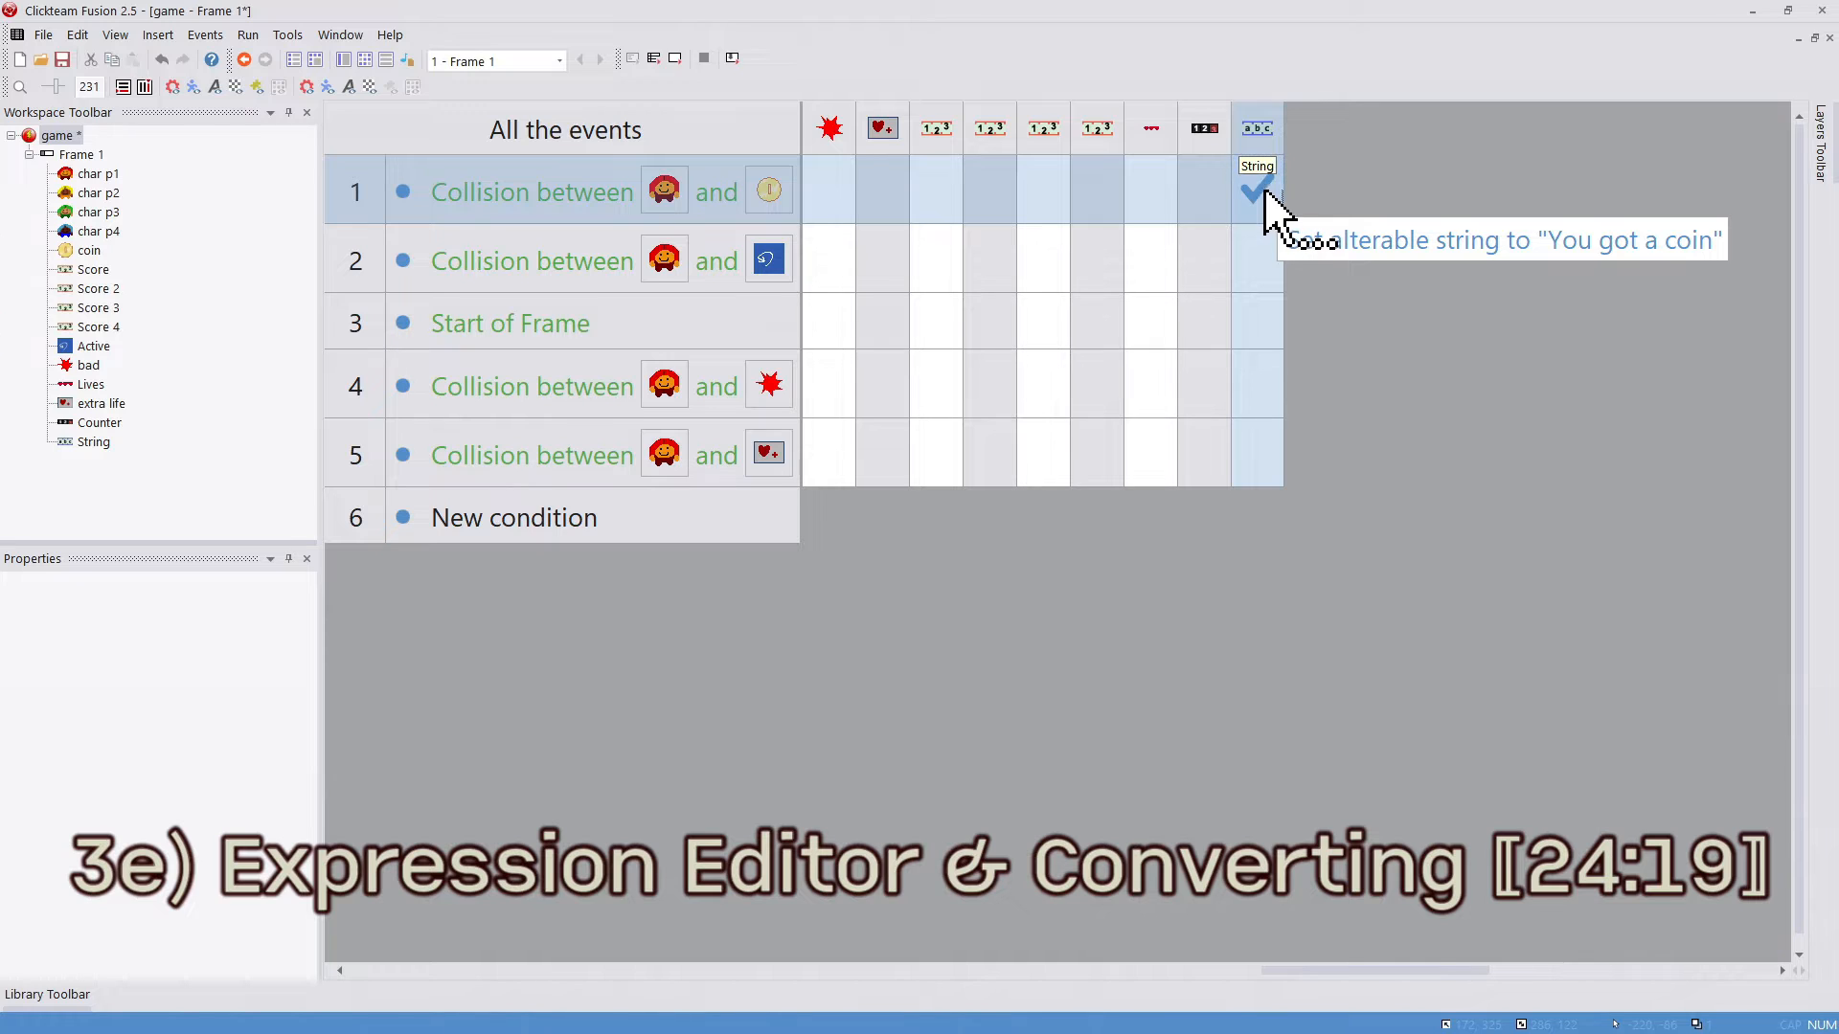
Step: Run the game and move the red character into the coins to test the String's text change
left_click(243, 35)
left_click(266, 76)
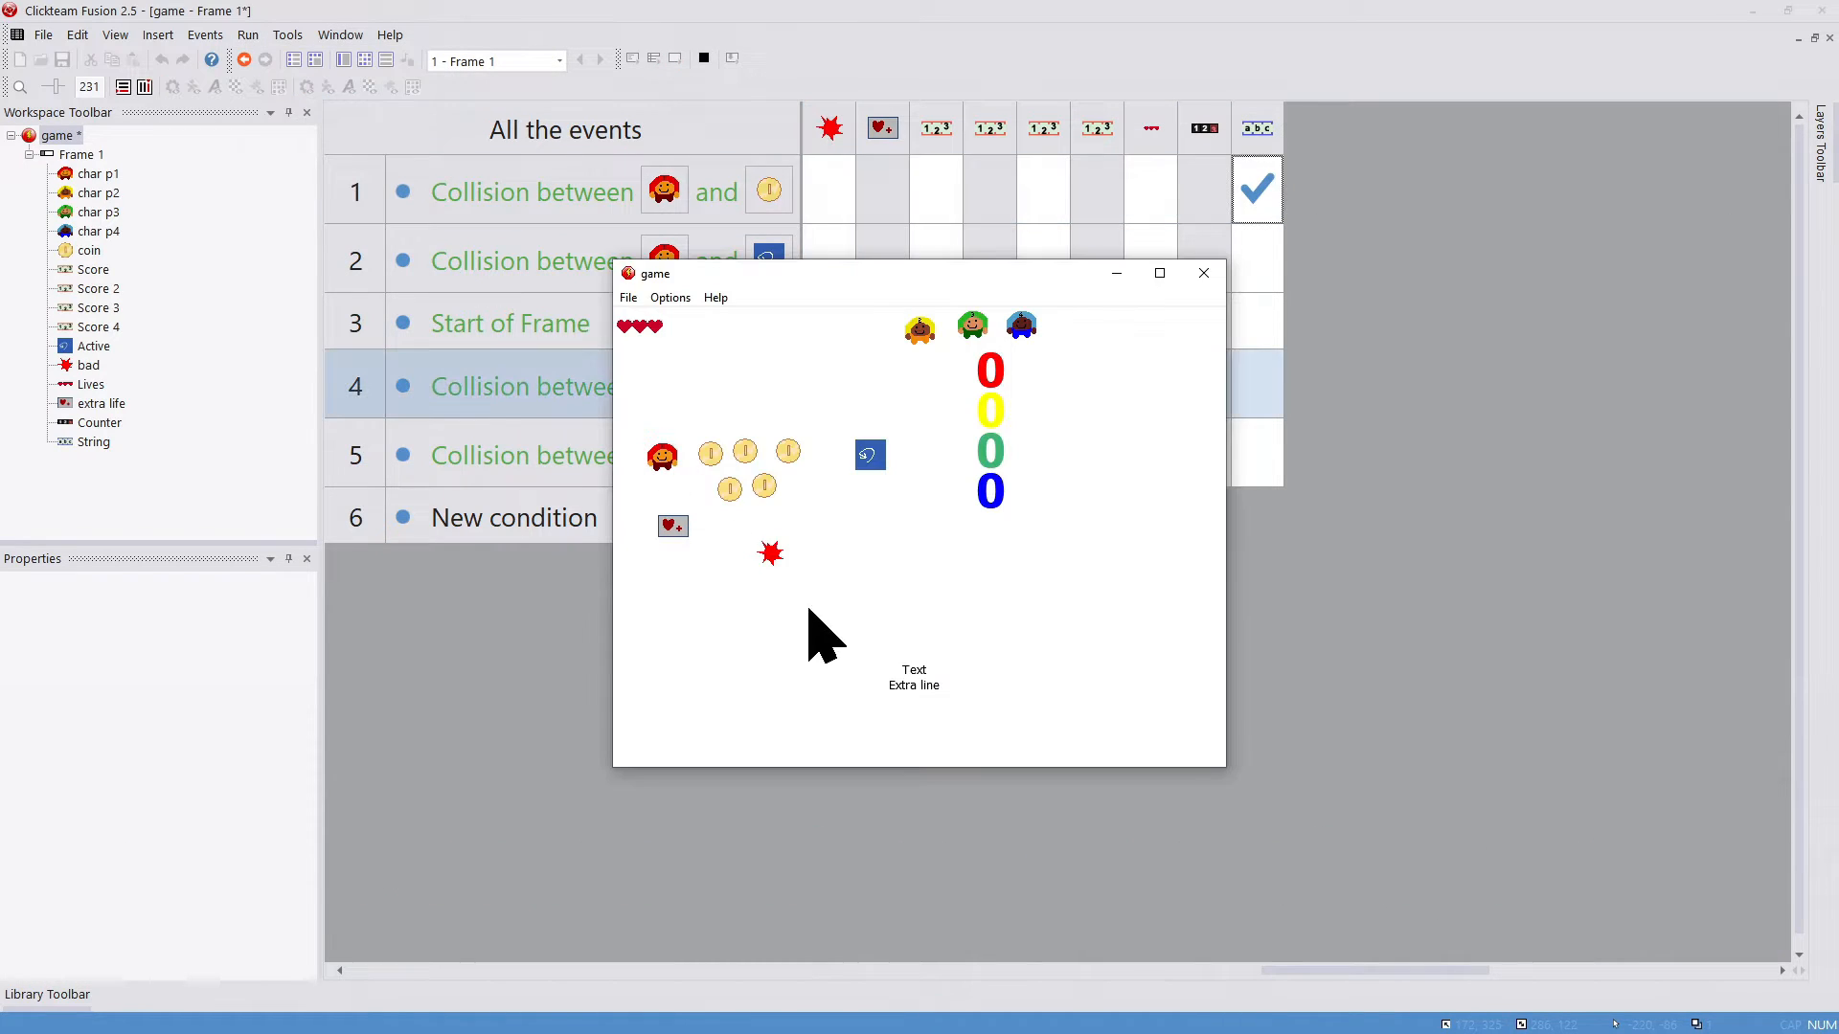
key("Right")
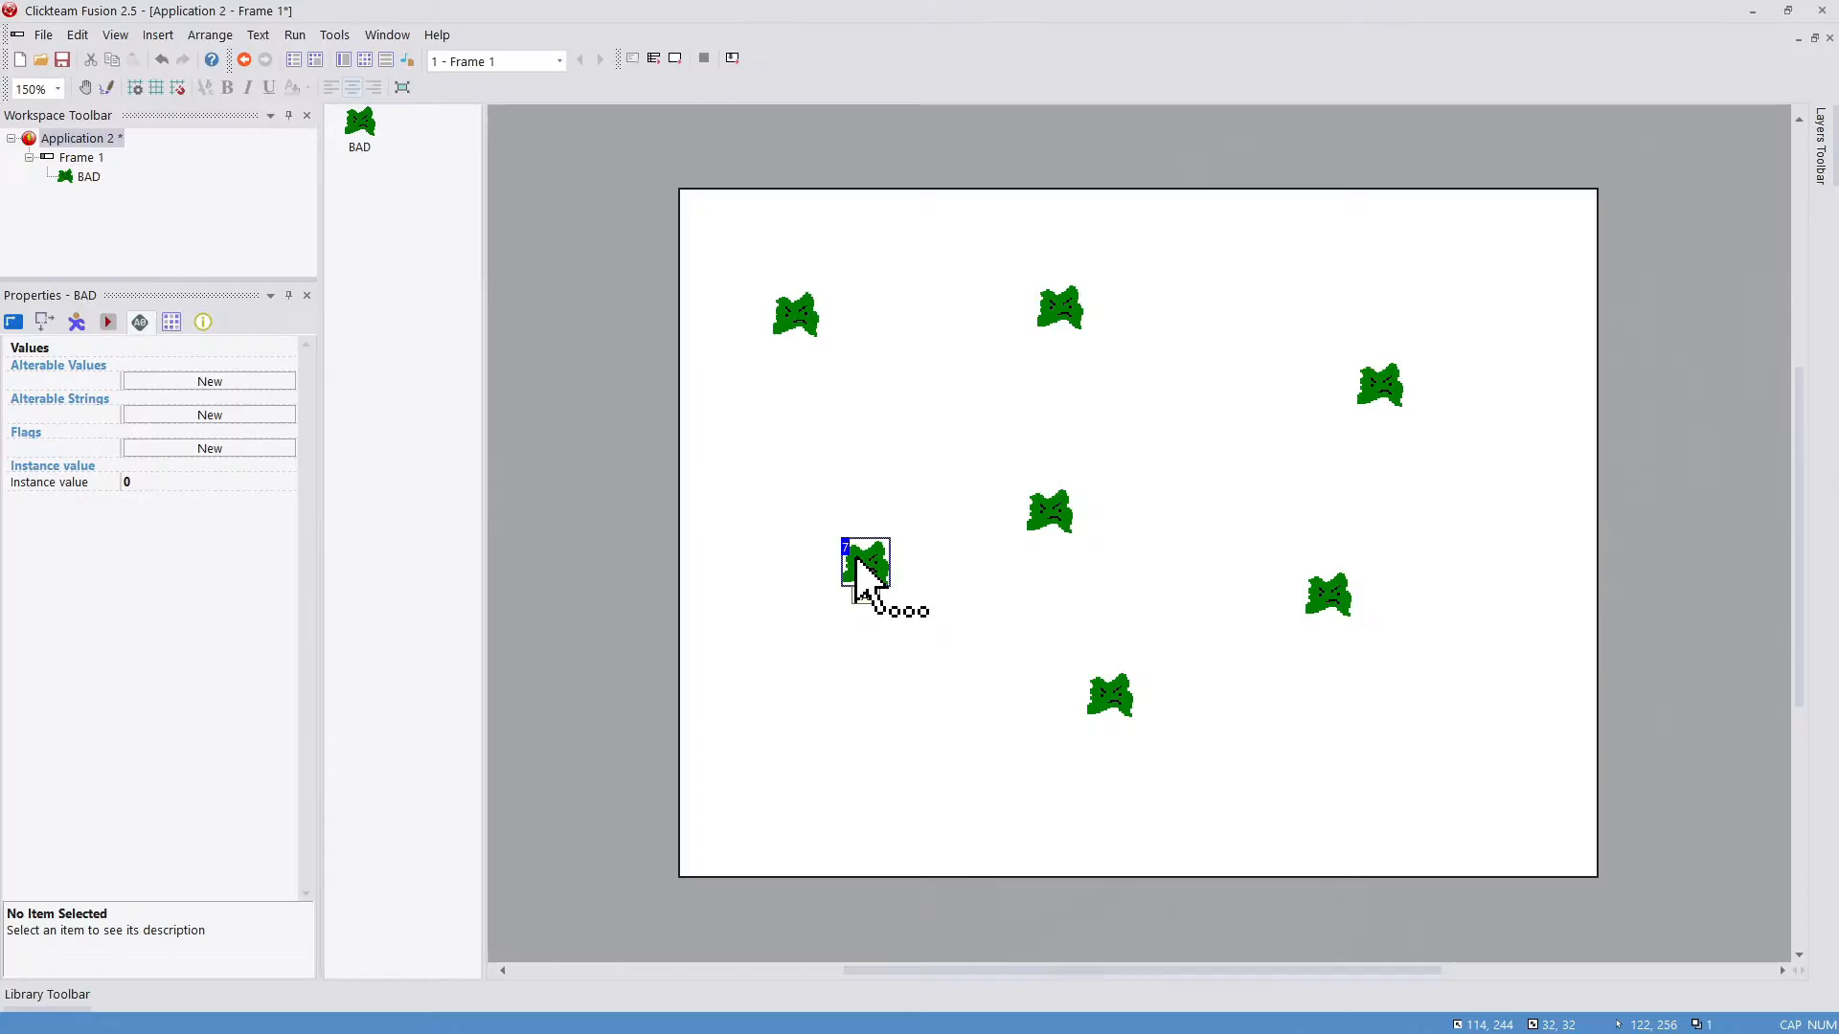
Step: Add Alterable Values A through D to the BAD object near the middle of Frame 1 in Application 2
left_click(1044, 506)
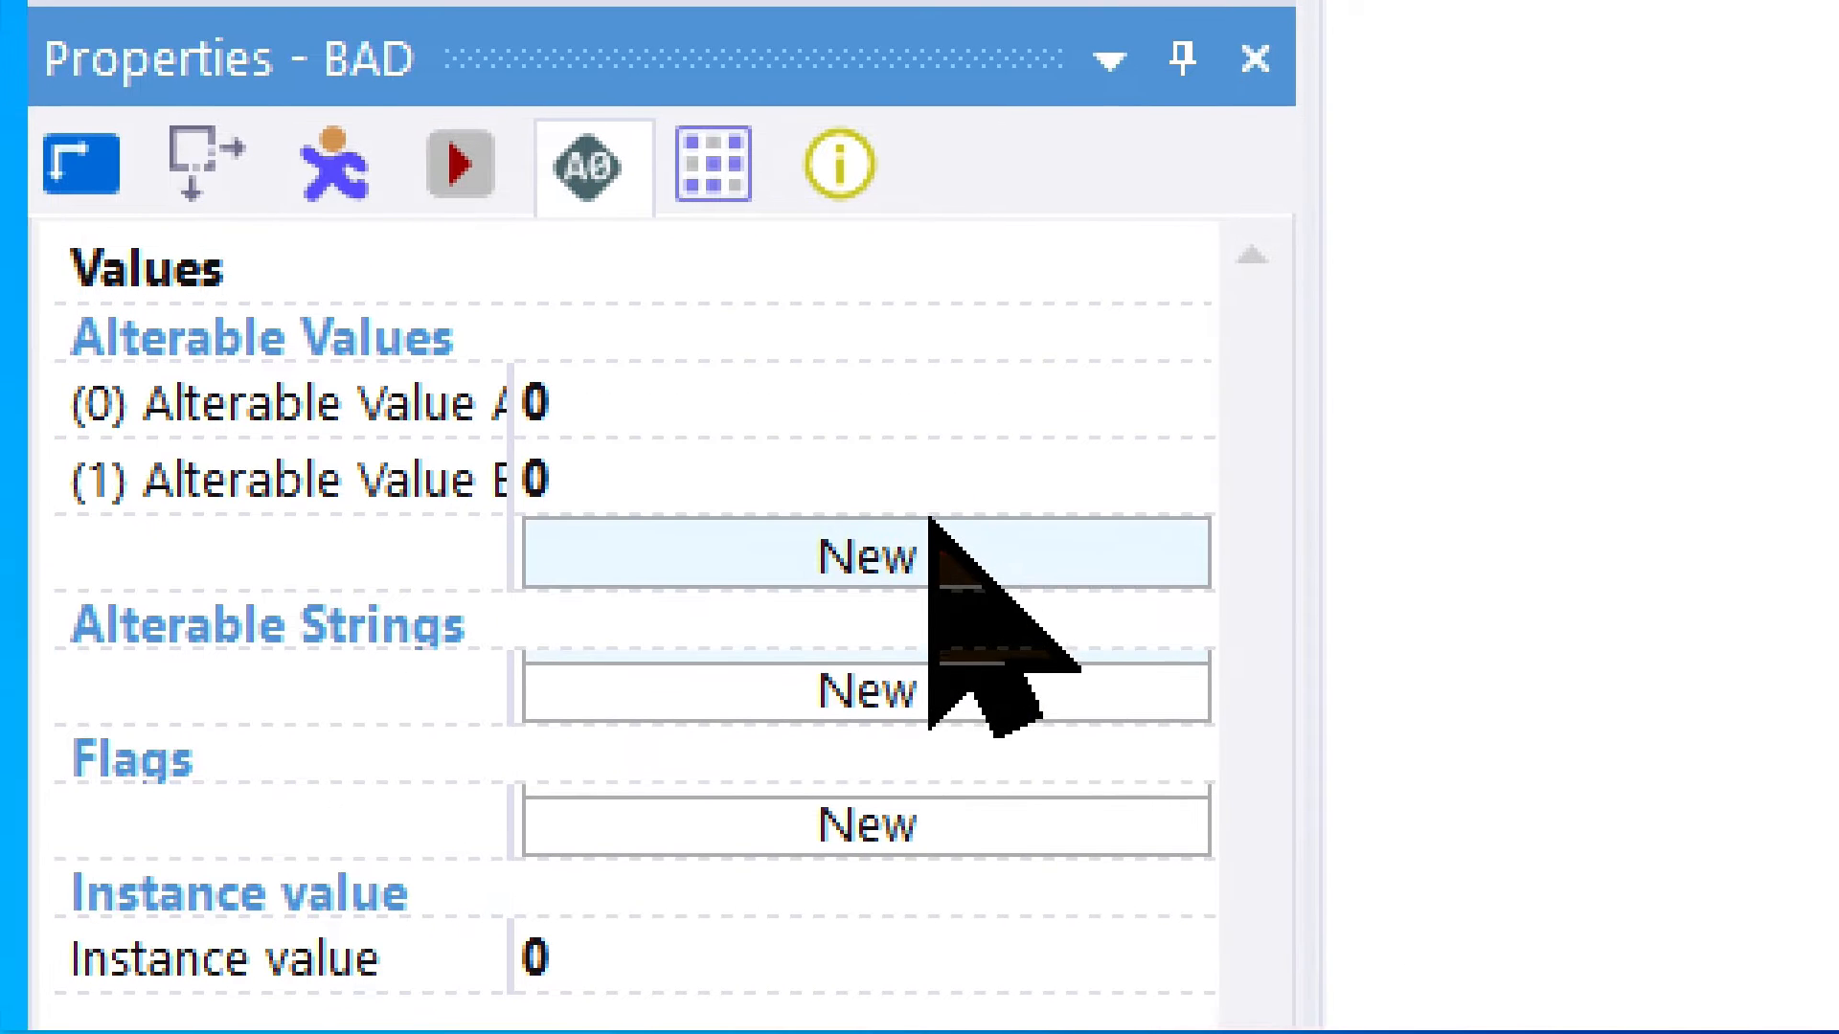
left_click(929, 522)
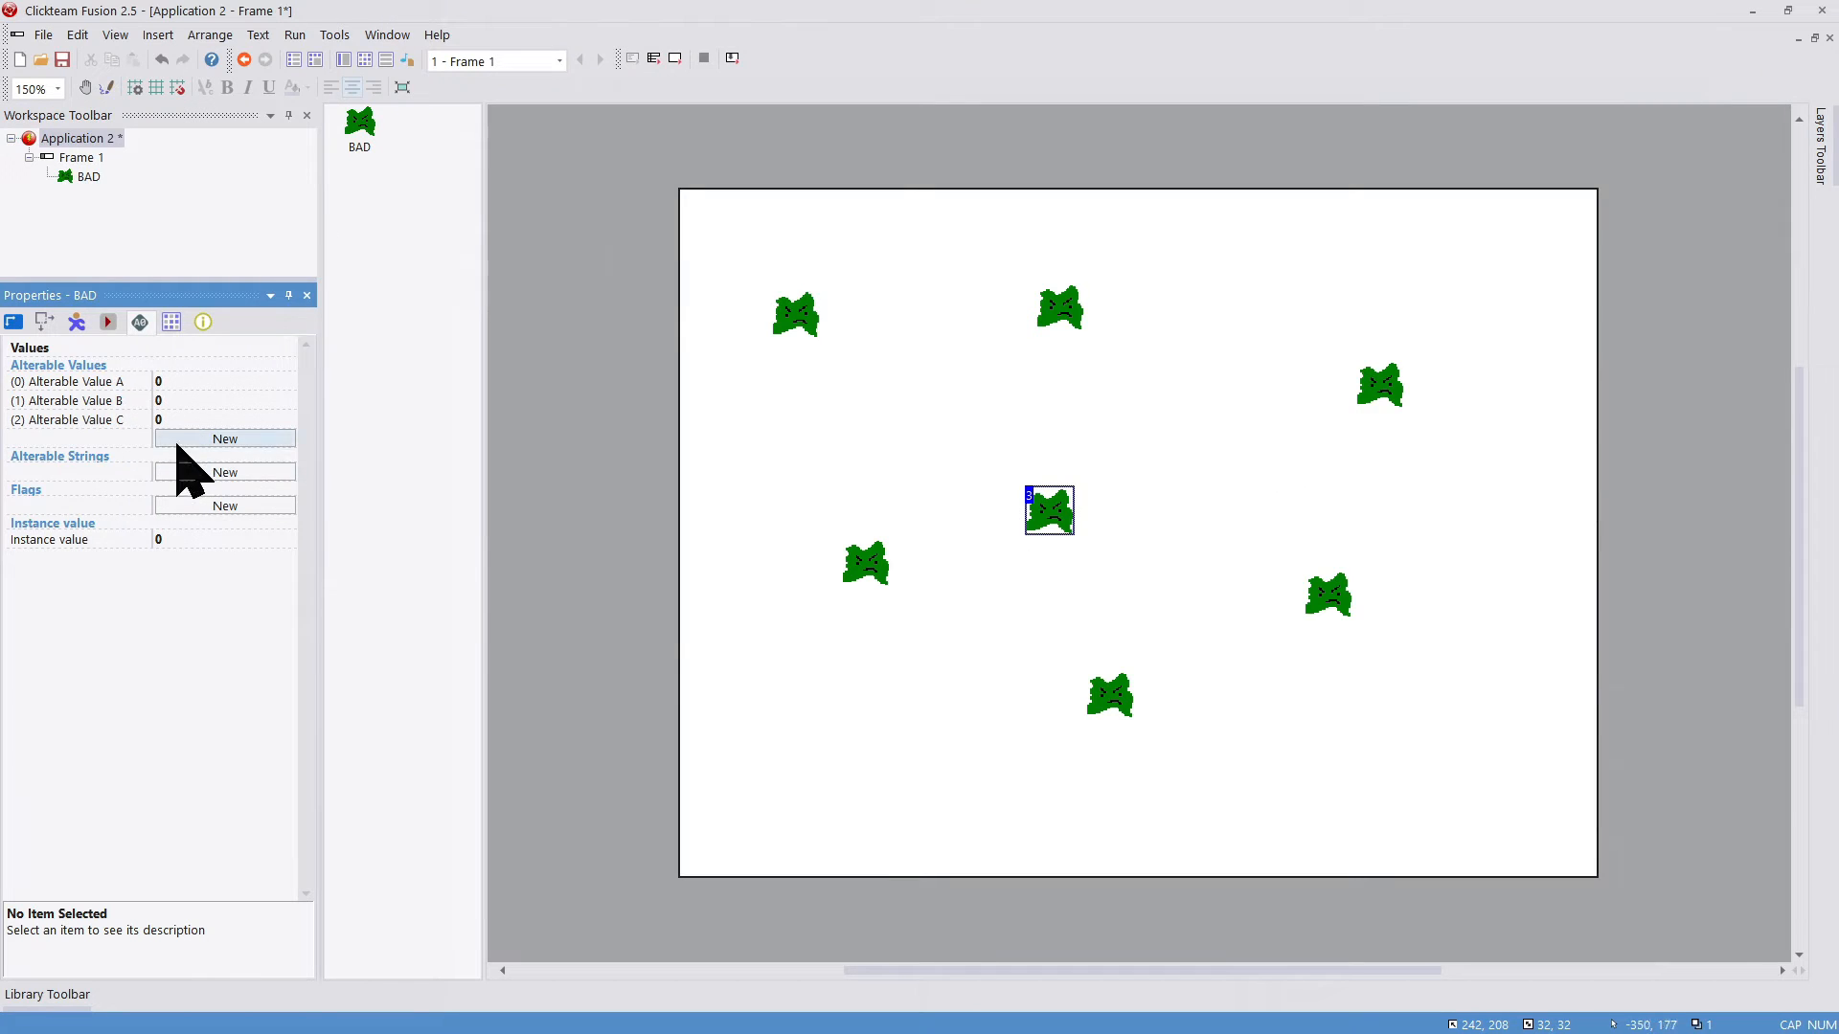
left_click(178, 440)
Step: Add Alterable Strings A through H to the BAD object
left_click(178, 491)
left_click(178, 510)
left_click(178, 530)
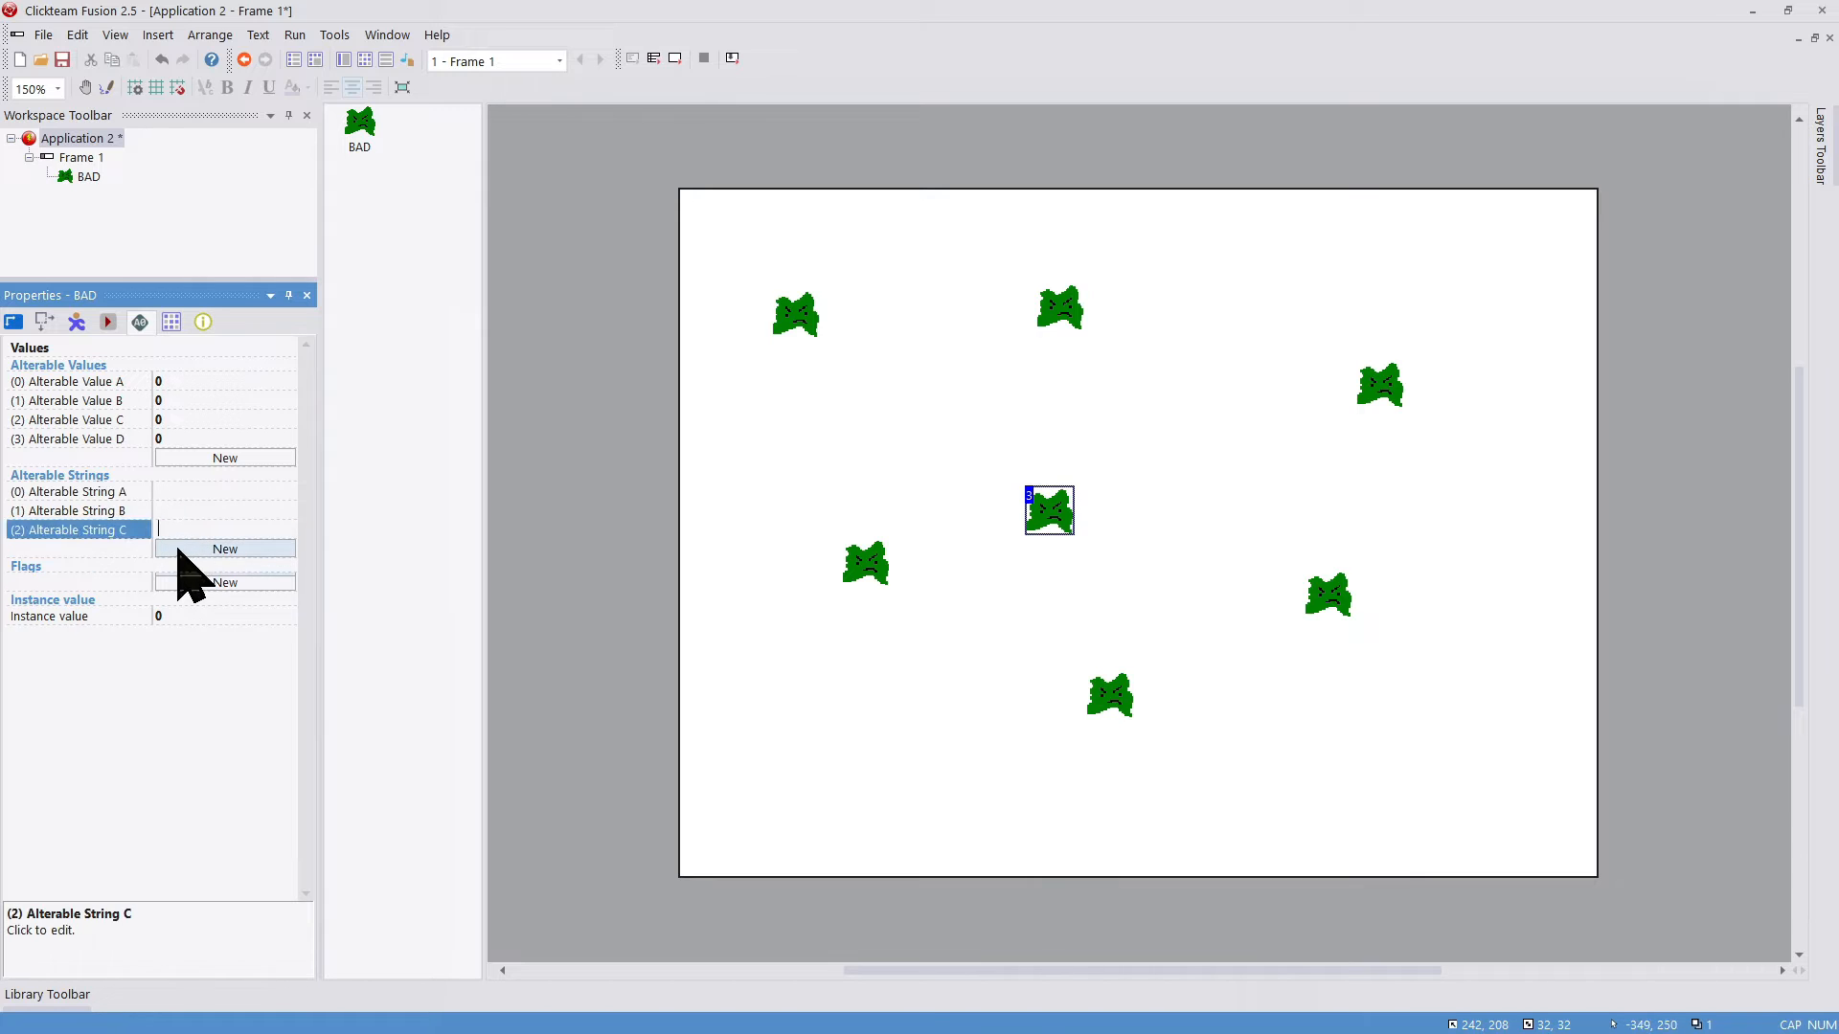
left_click(178, 550)
left_click(182, 569)
left_click(186, 588)
left_click(188, 607)
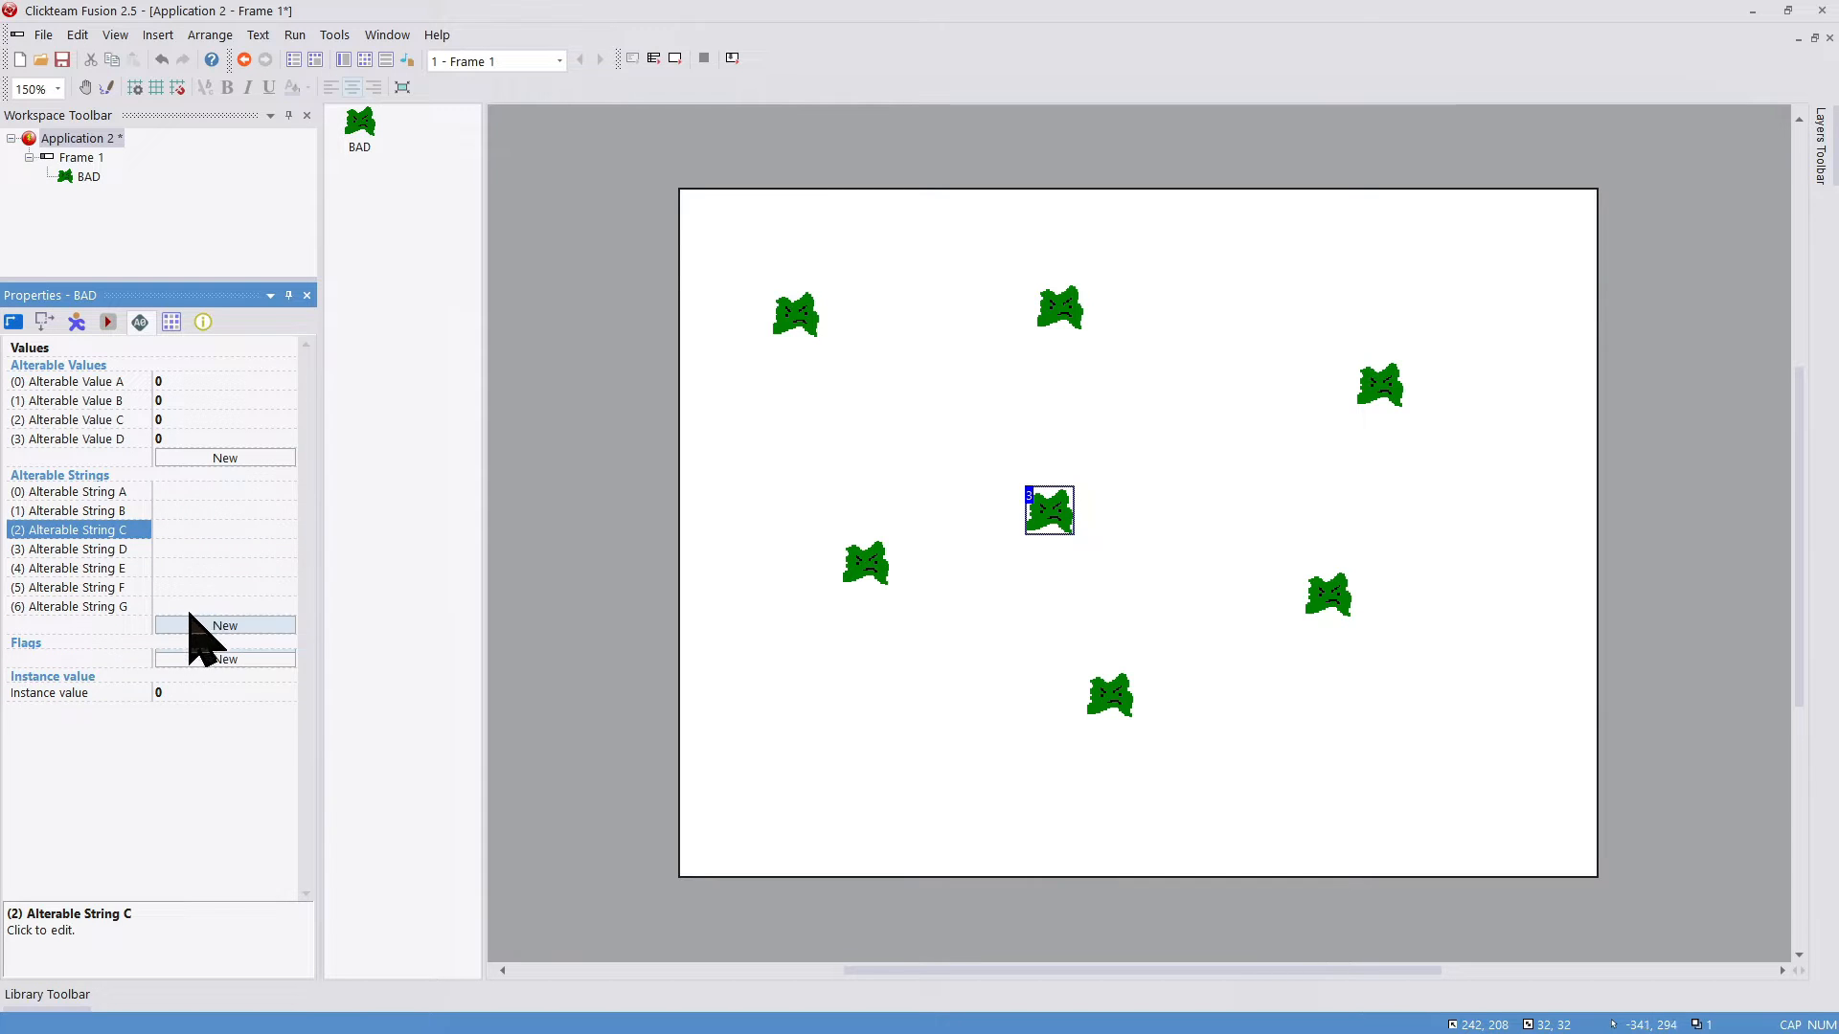
Step: Extend the BAD object's alterable values with E through Z and look through the rest of its values list
left_click(197, 457)
left_click(197, 476)
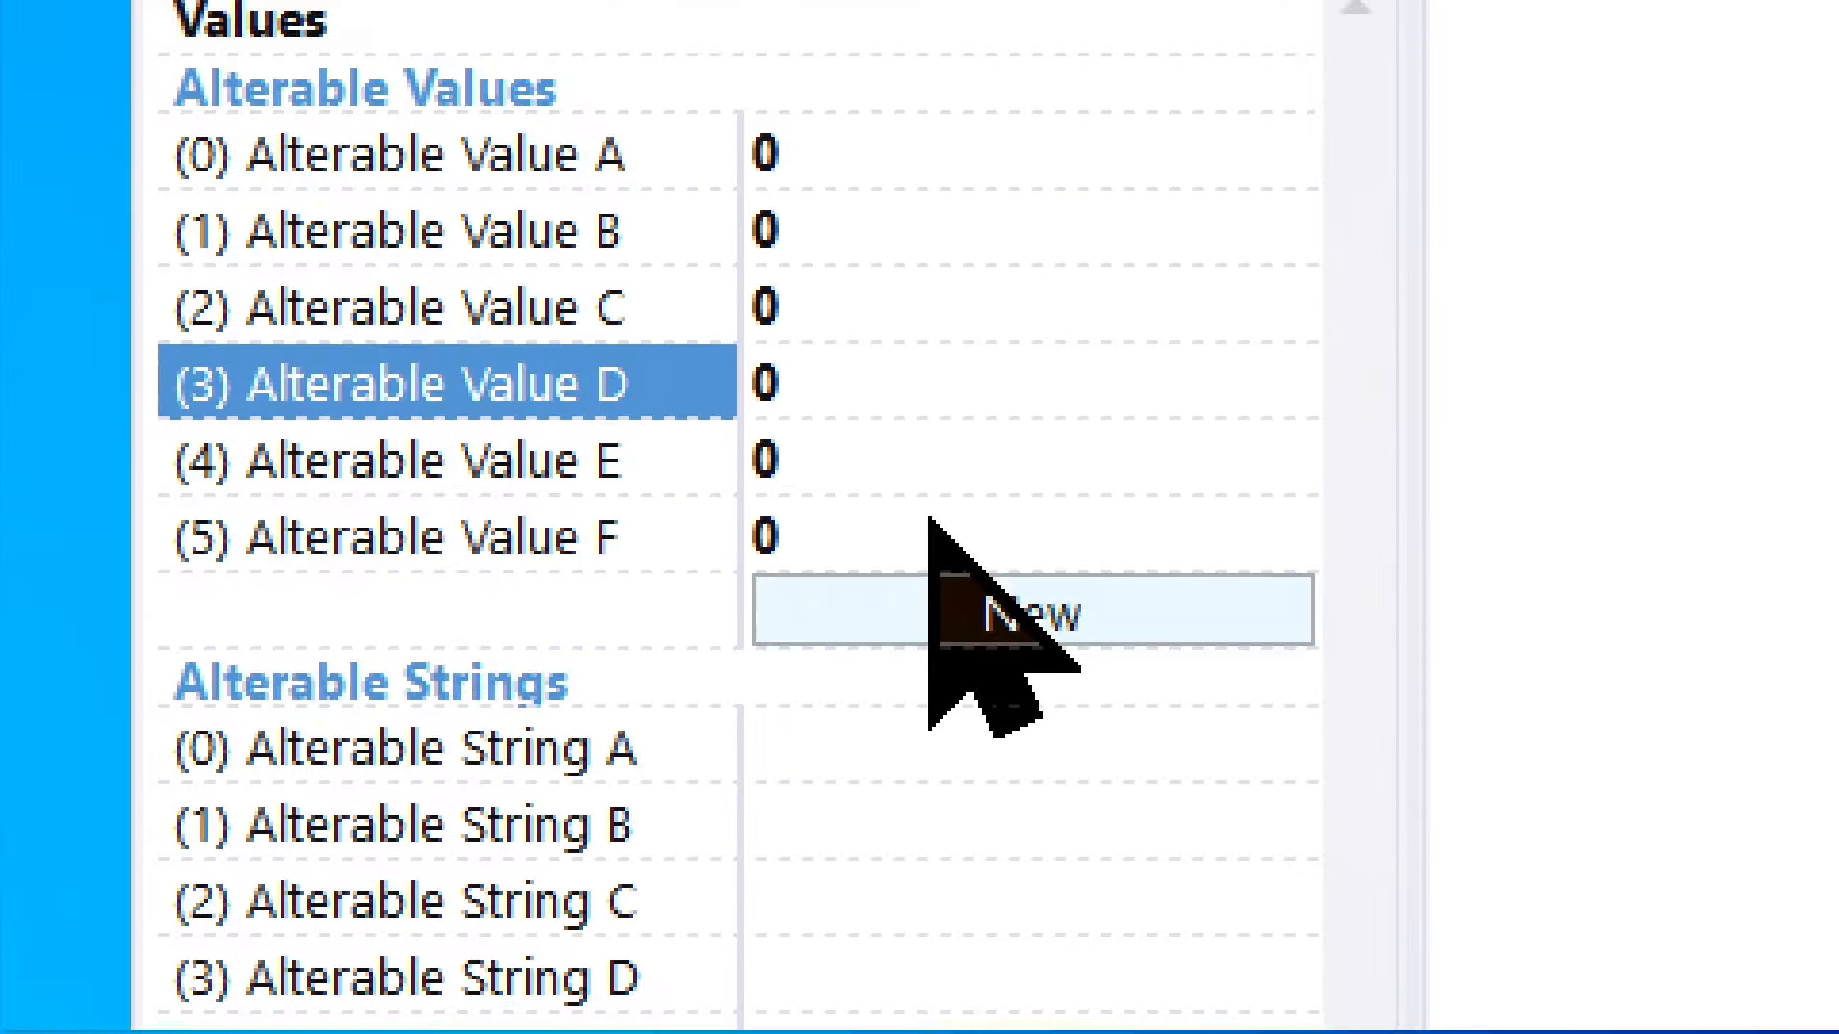
left_click(915, 632)
left_click(912, 690)
left_click(908, 766)
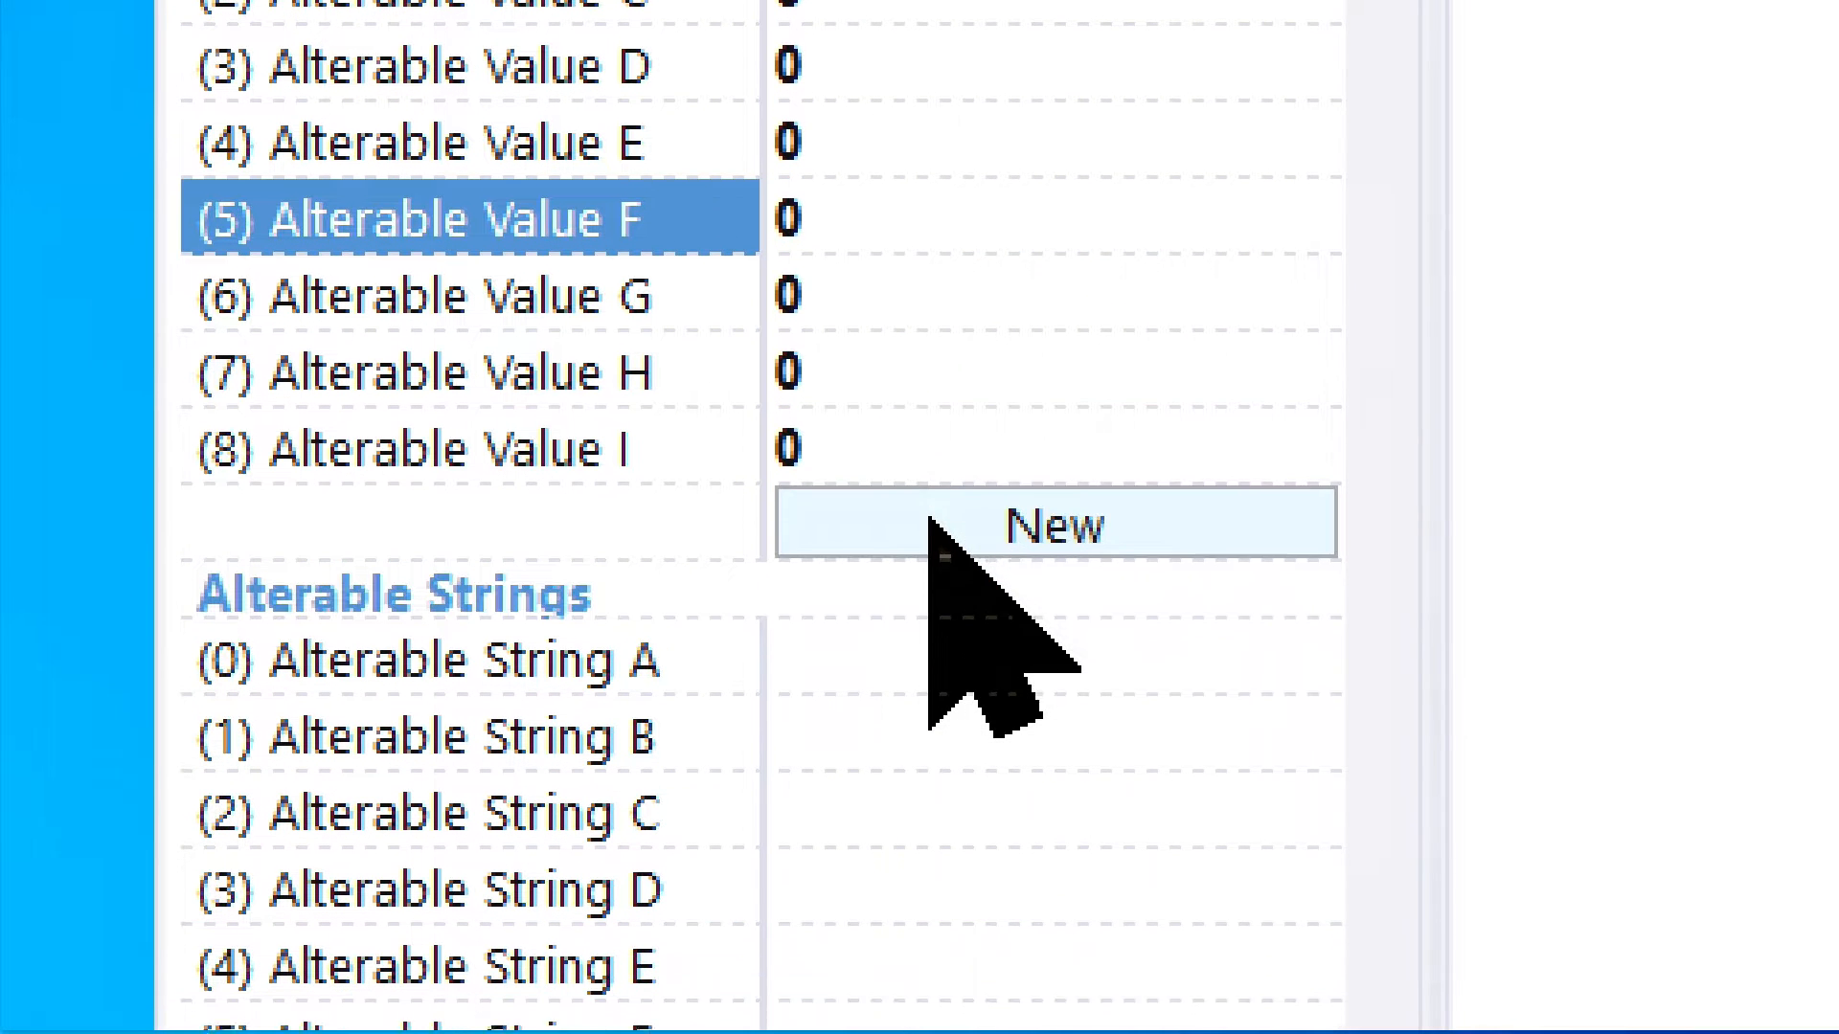
left_click(934, 525)
left_click(934, 602)
left_click(934, 678)
left_click(934, 754)
left_click(933, 832)
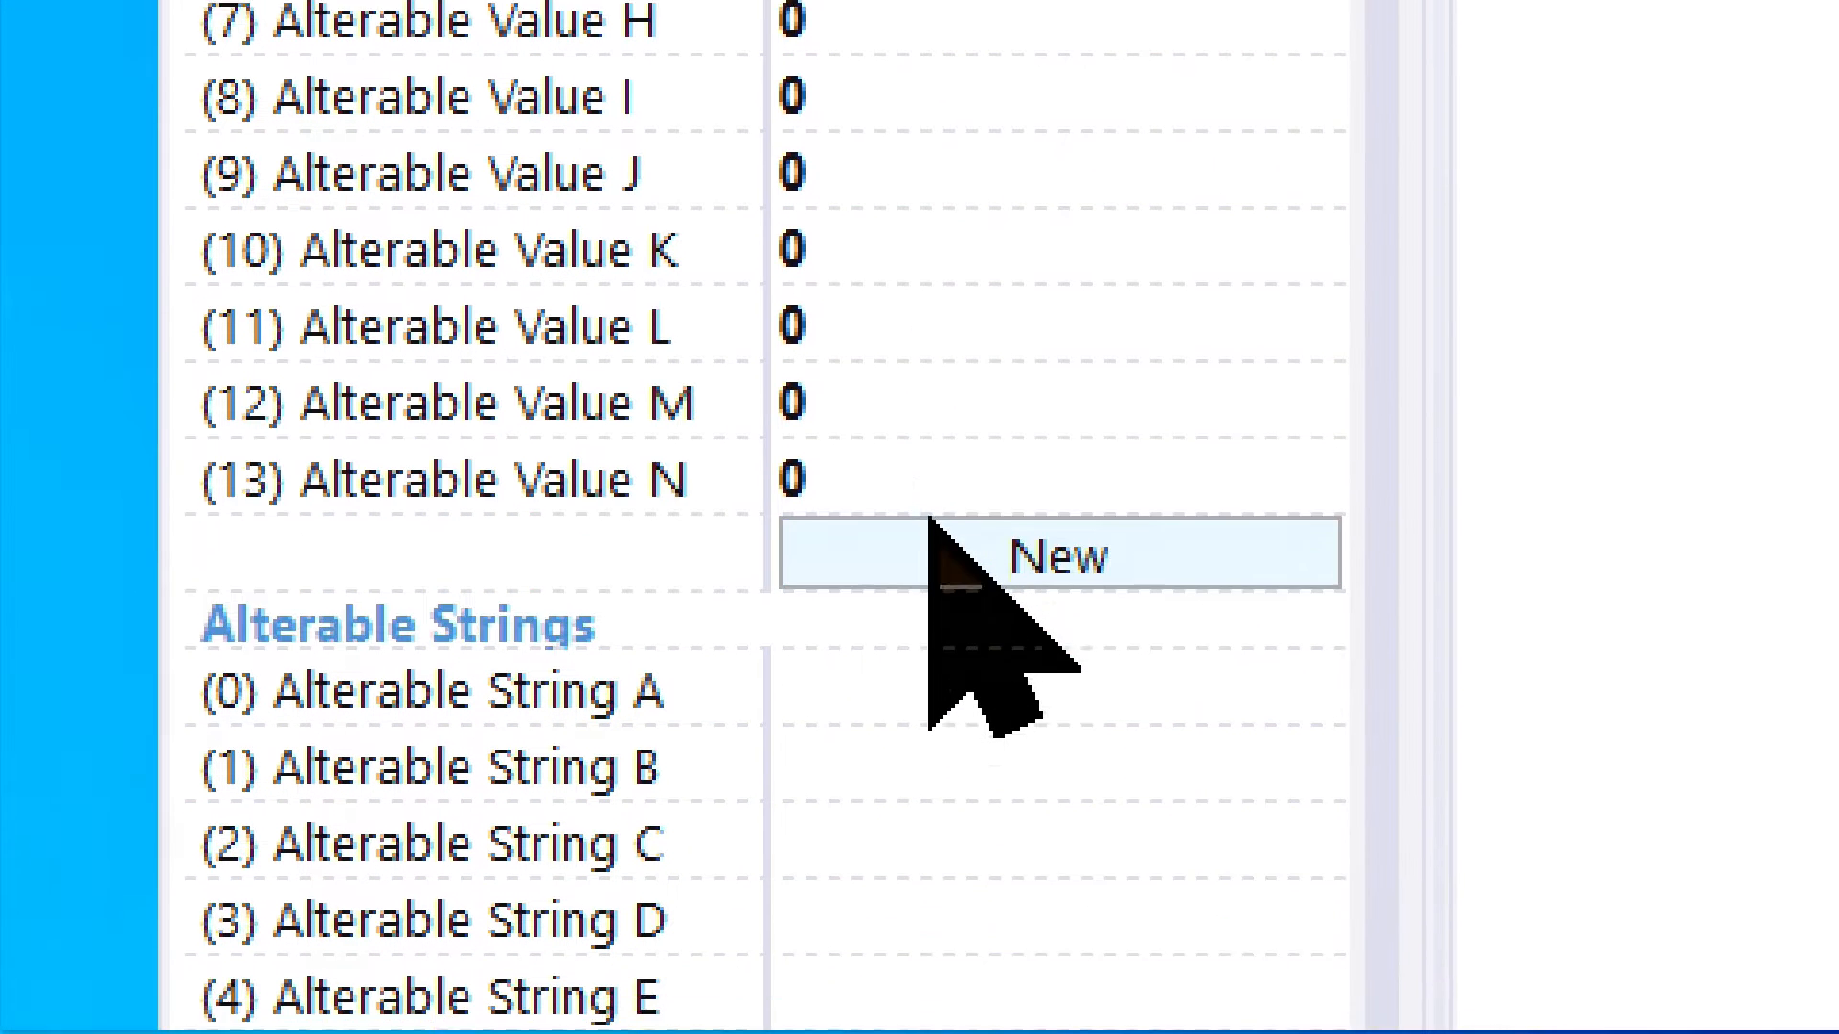
left_click(928, 533)
left_click(929, 610)
left_click(929, 681)
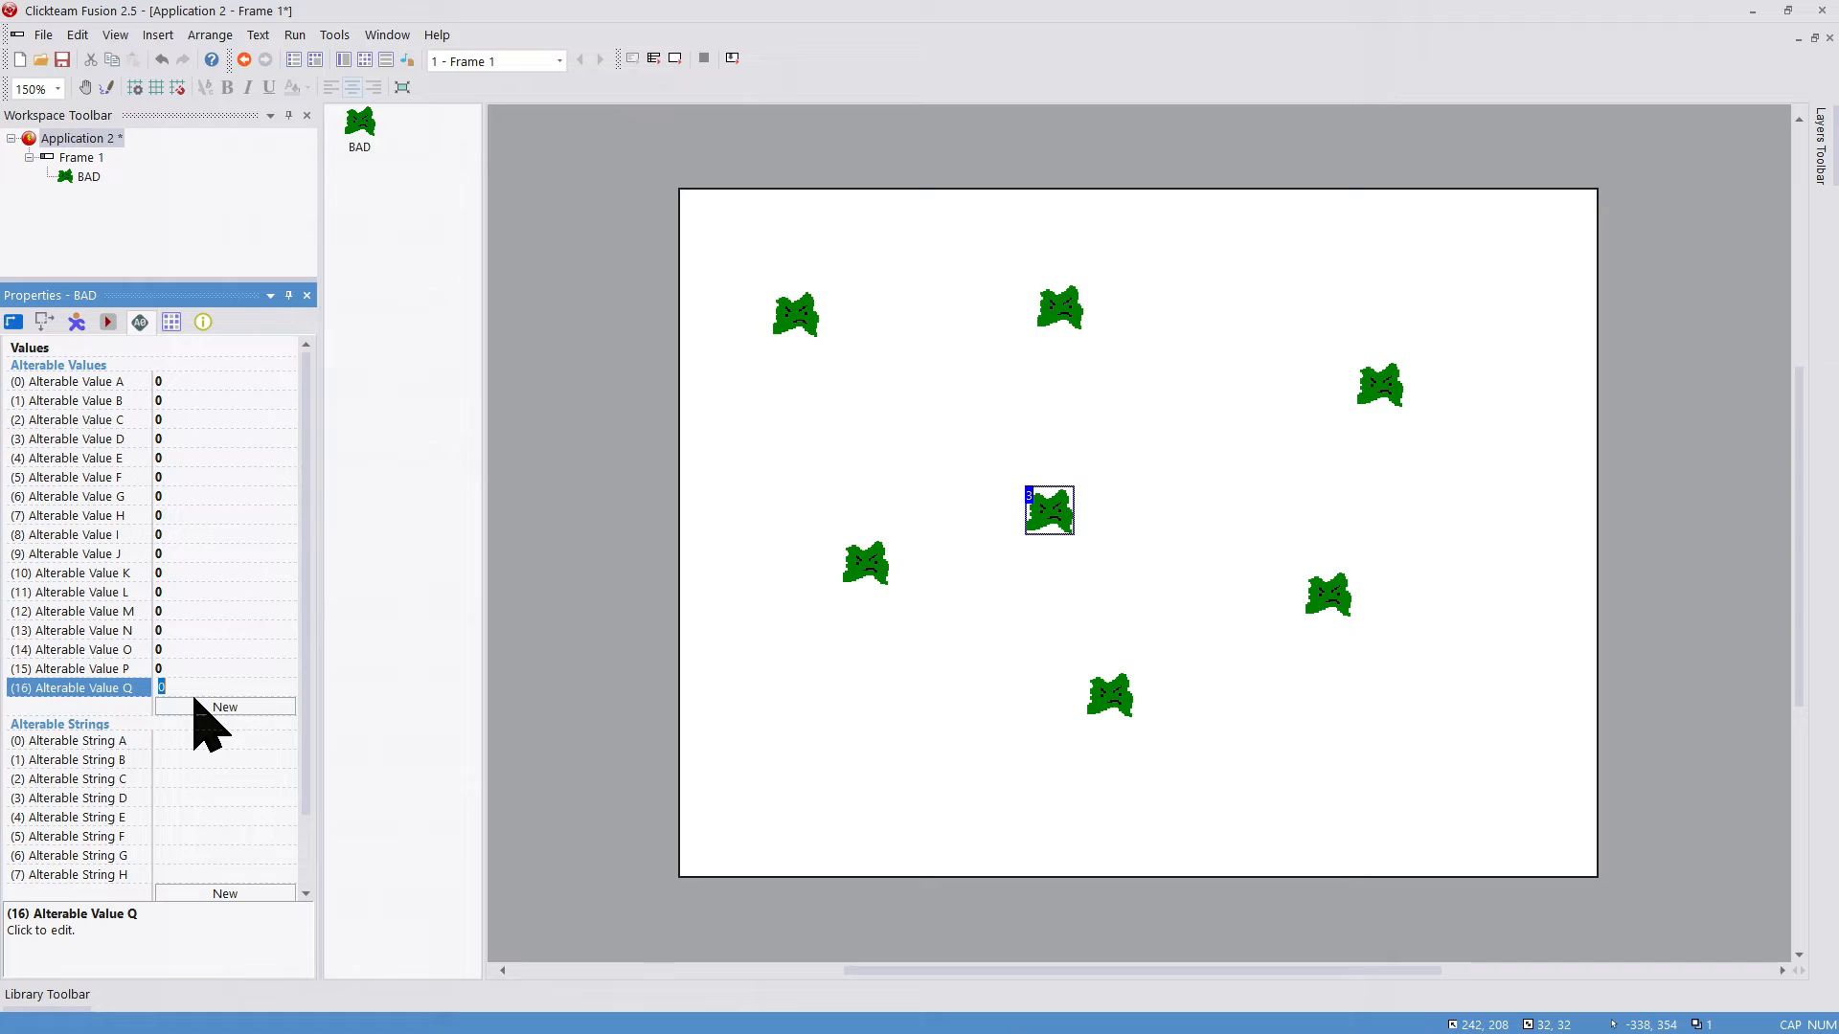
left_click(197, 709)
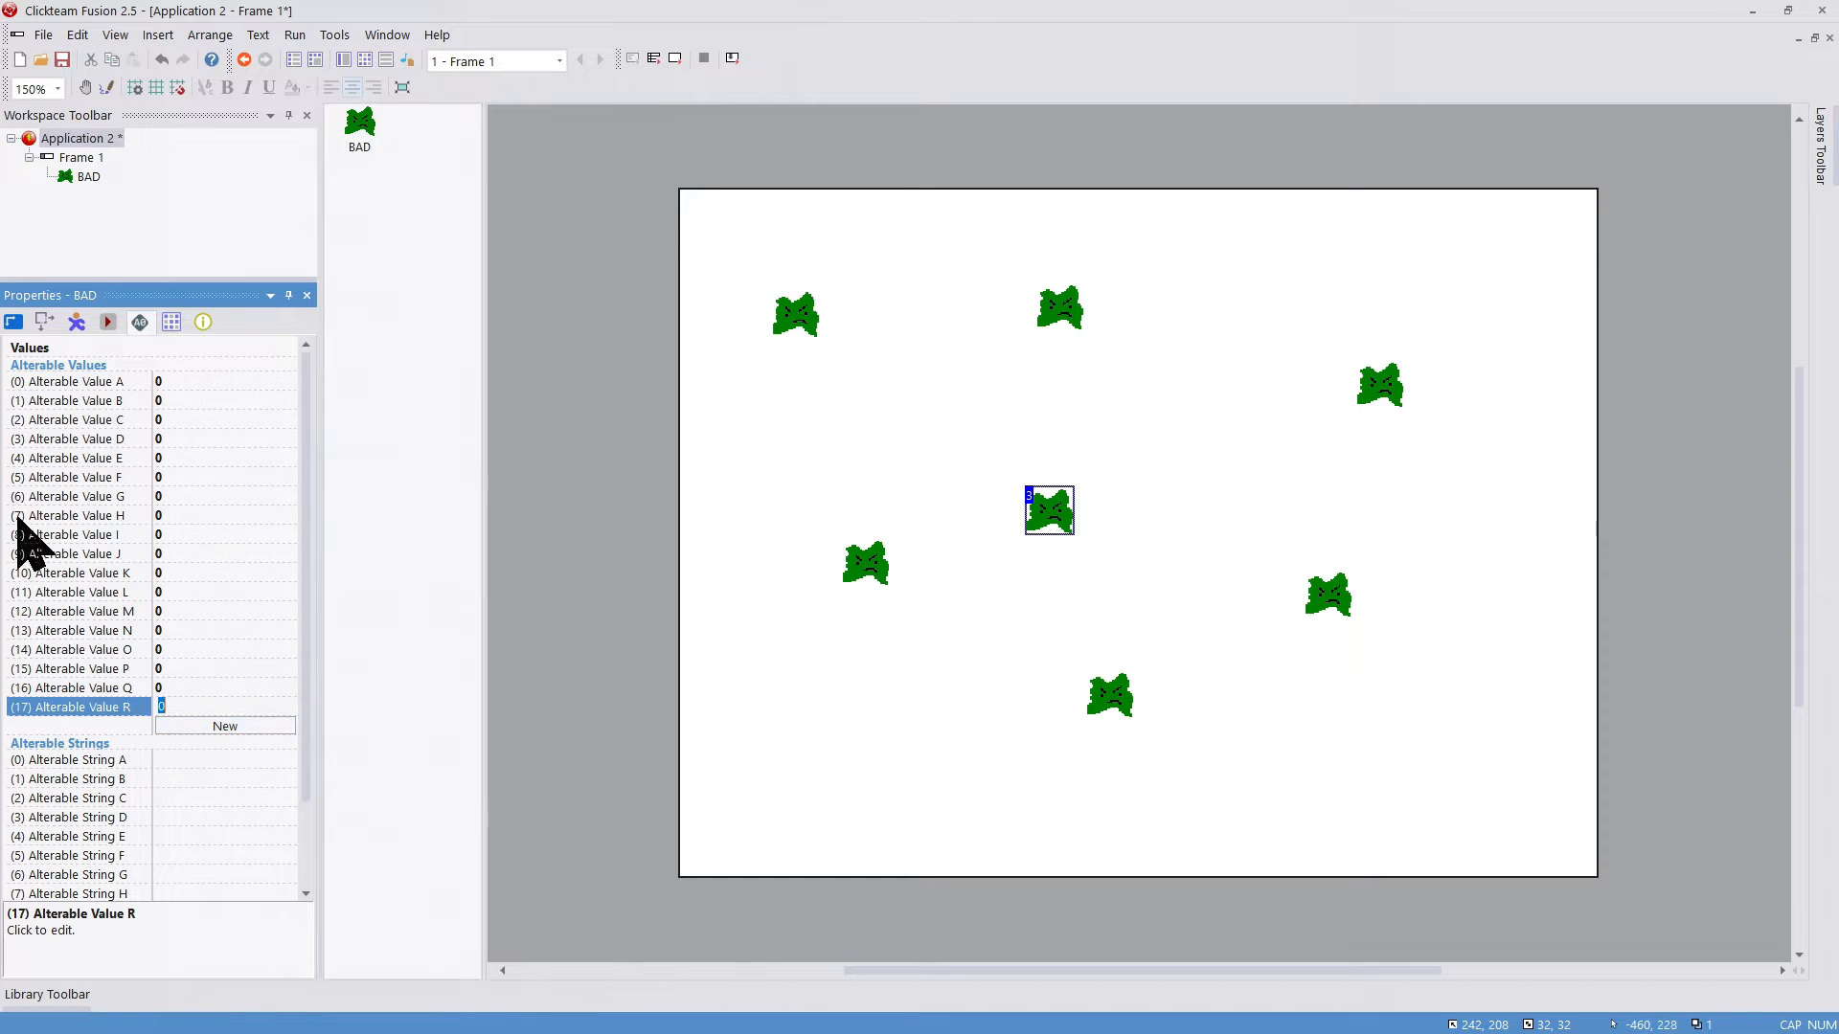
left_click(231, 728)
left_click(226, 747)
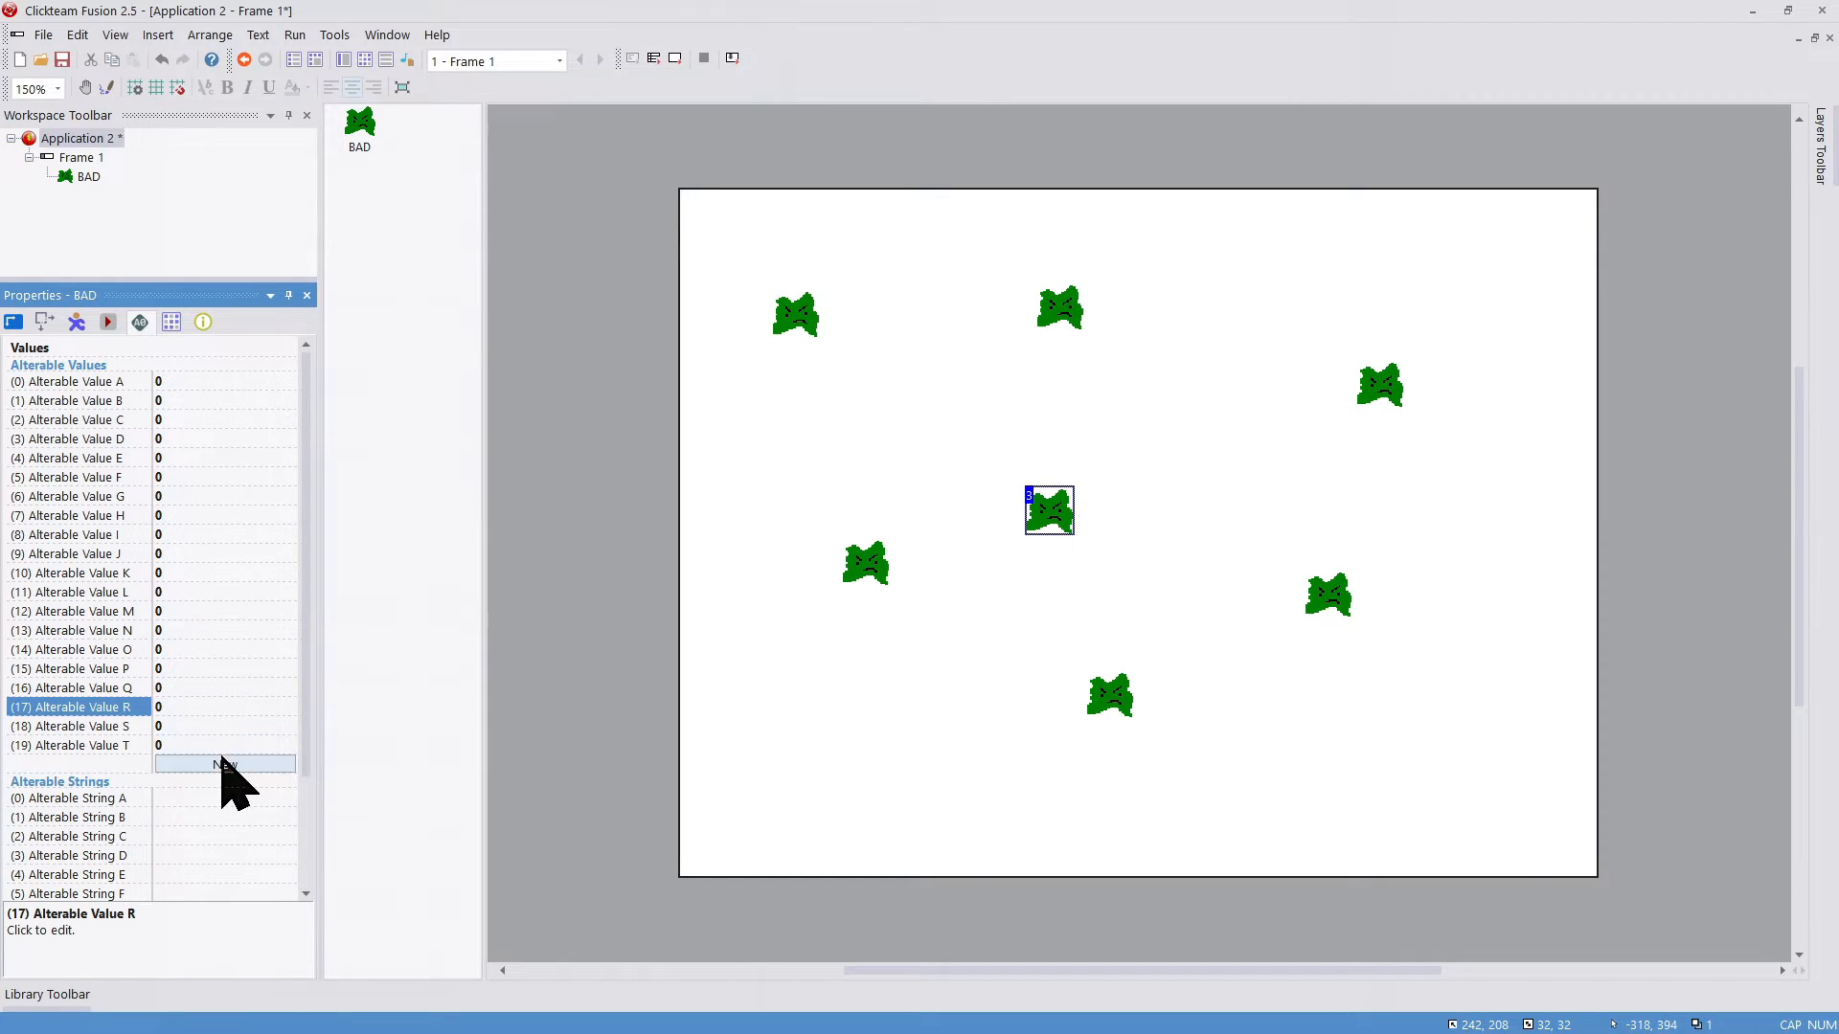
left_click(224, 764)
left_click(224, 784)
left_click(220, 803)
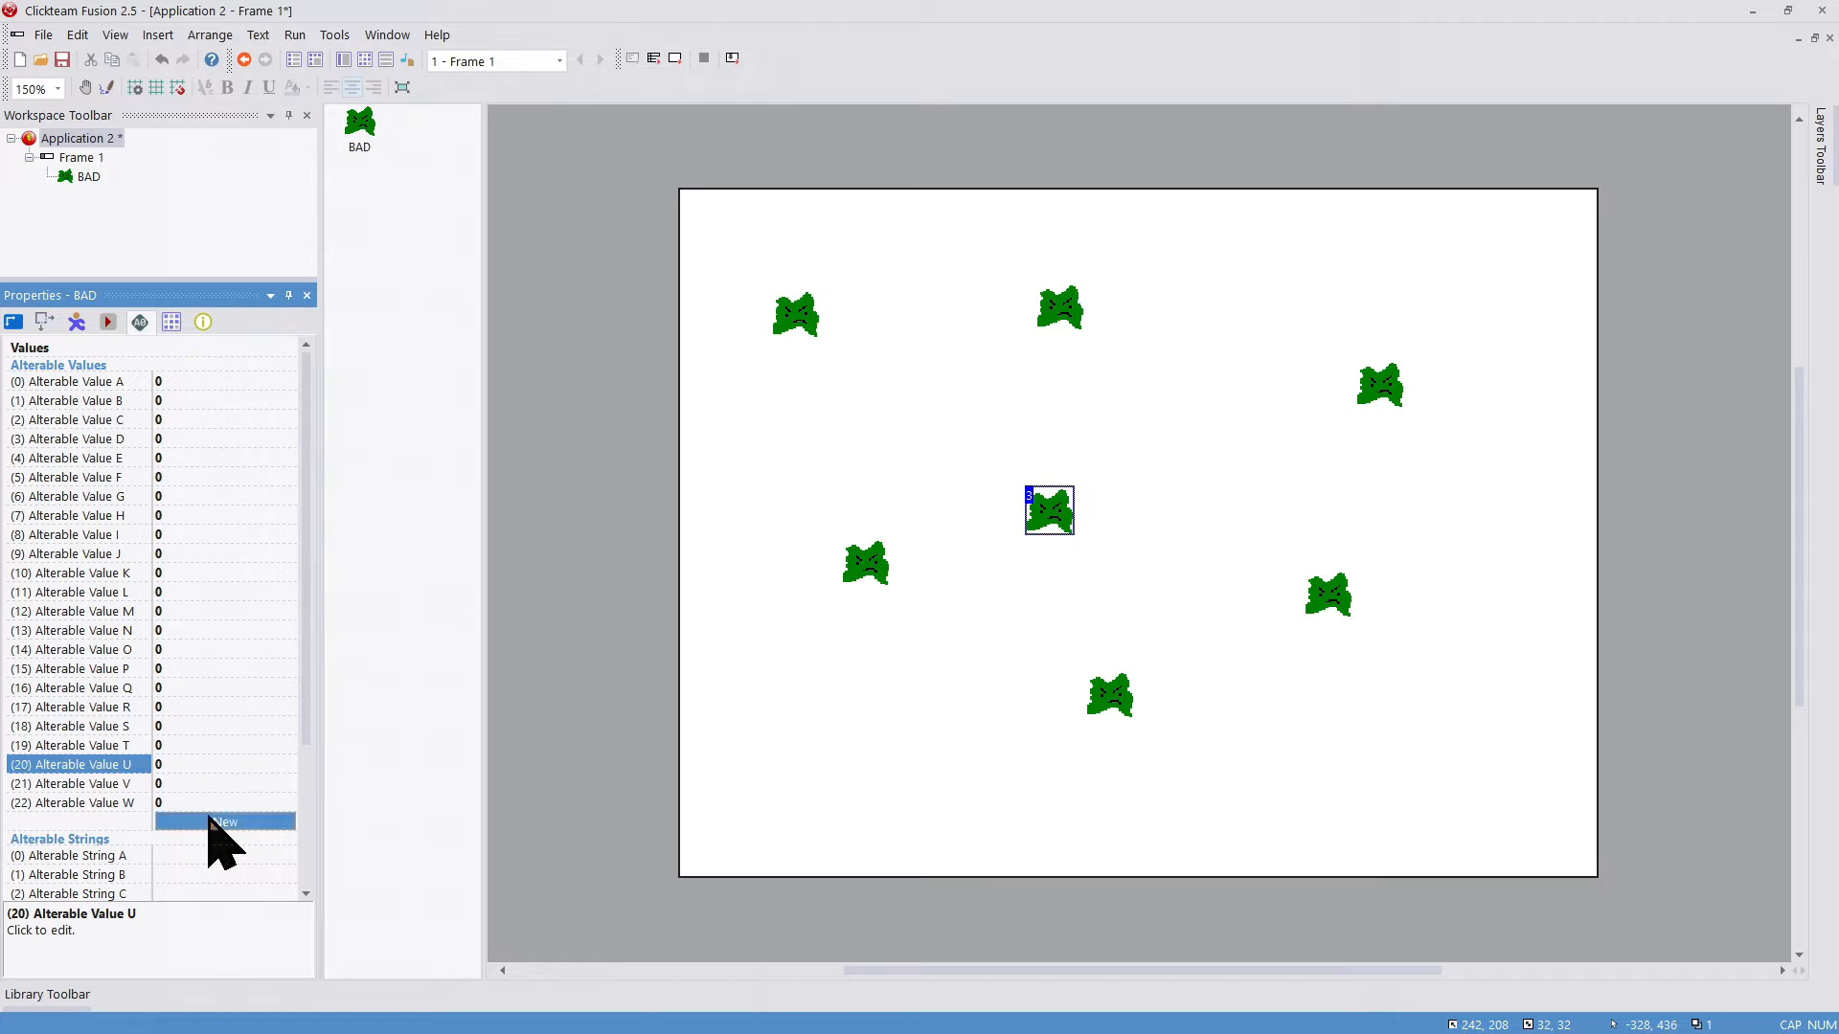
left_click(220, 821)
left_click(255, 841)
left_click(255, 860)
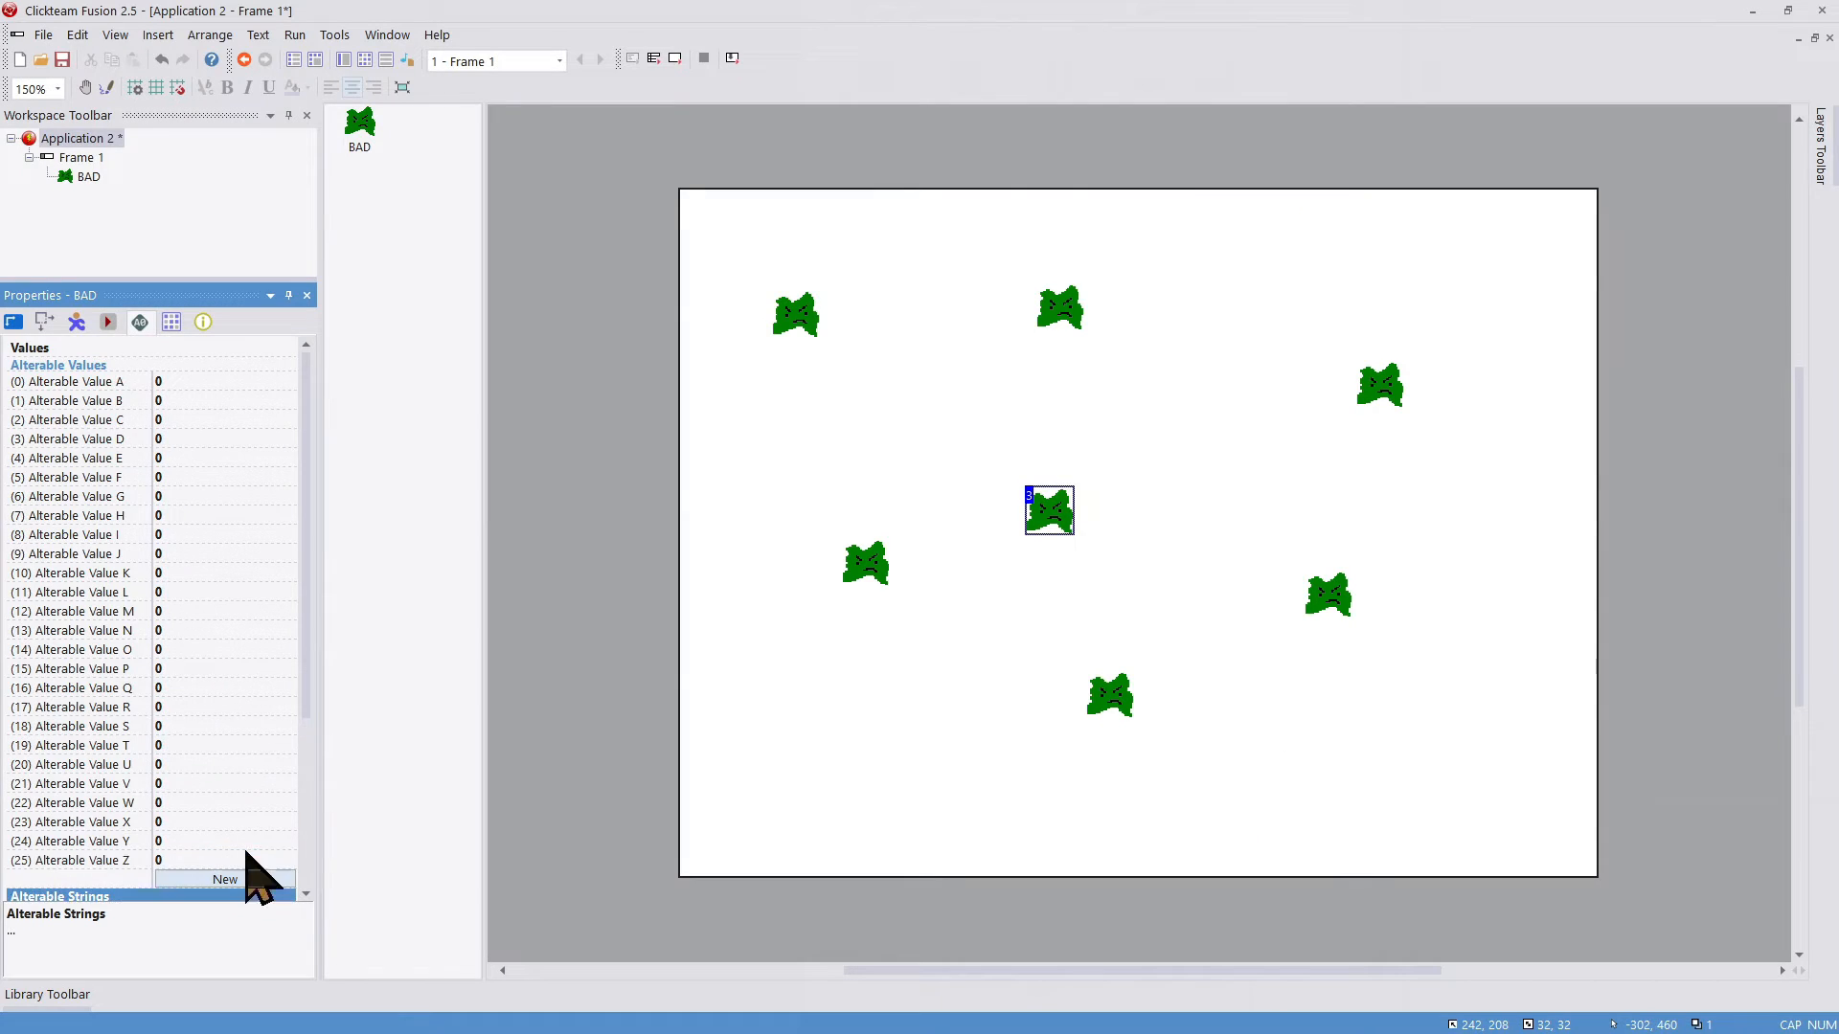
scroll(287, 698, "down", 4)
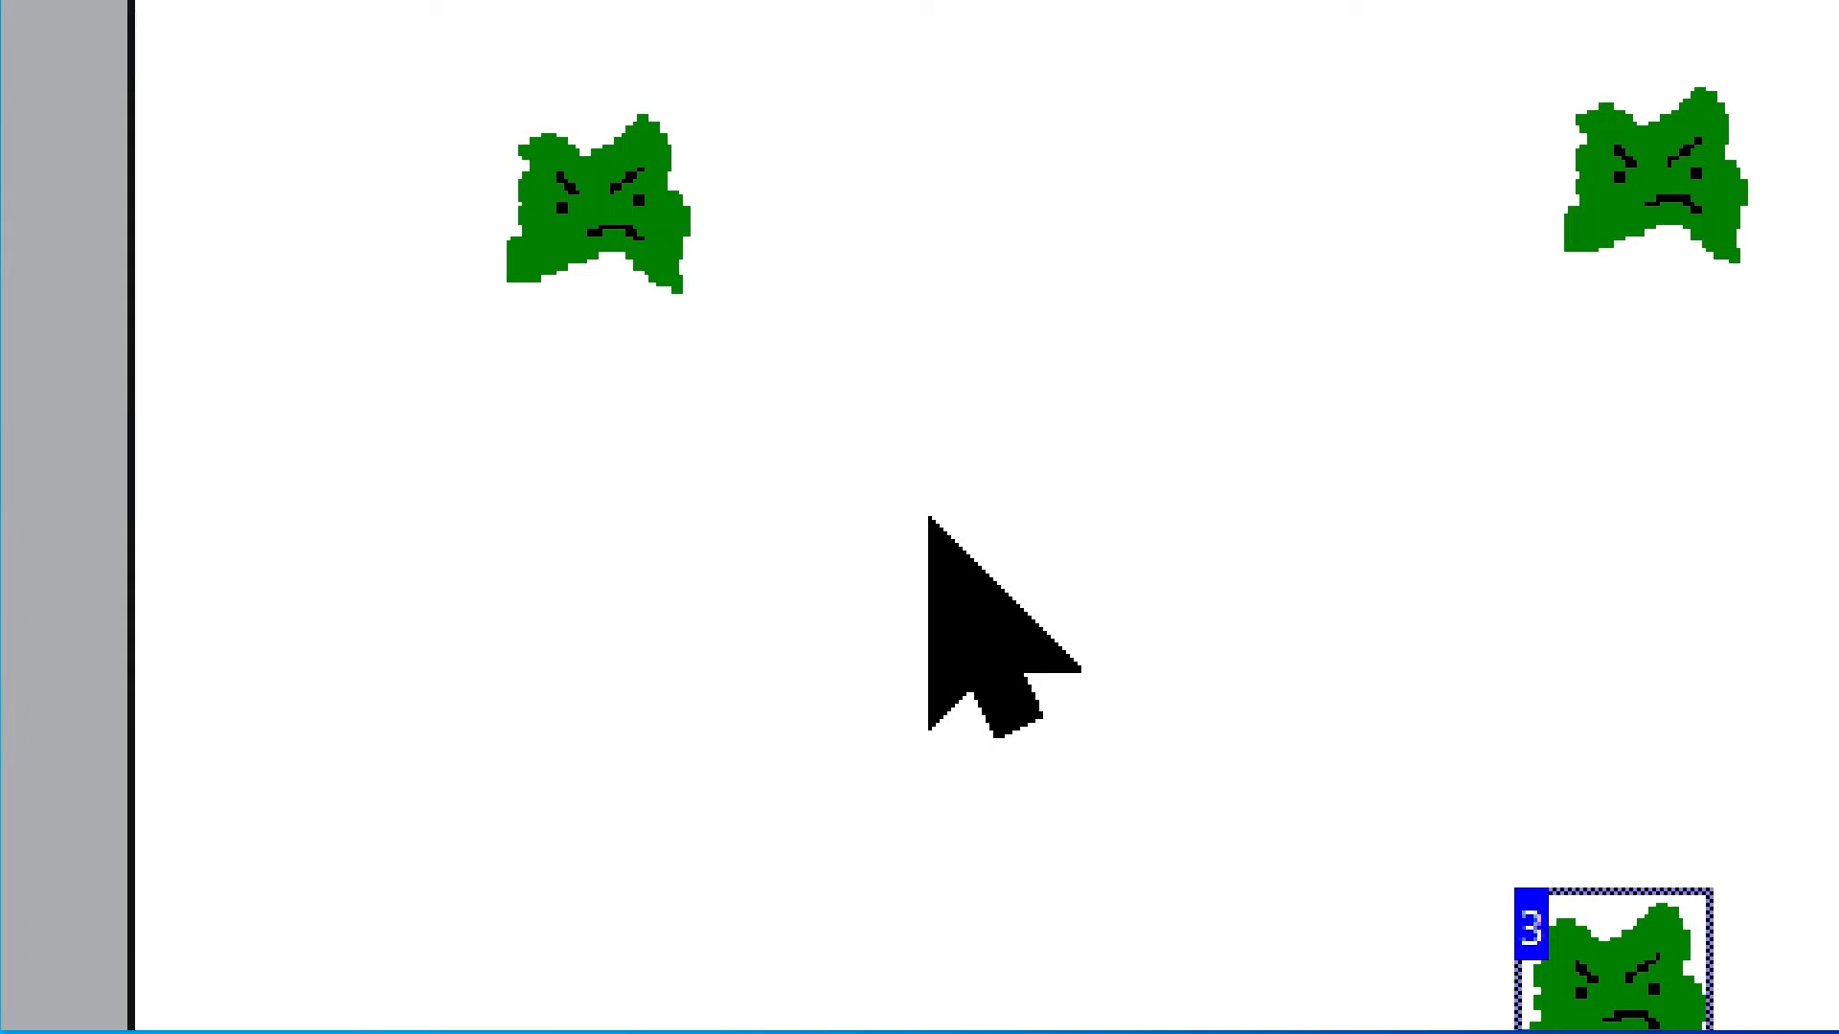
Step: Insert a Counter object from the Data category just outside the frame's upper-left corner
left_click(929, 518)
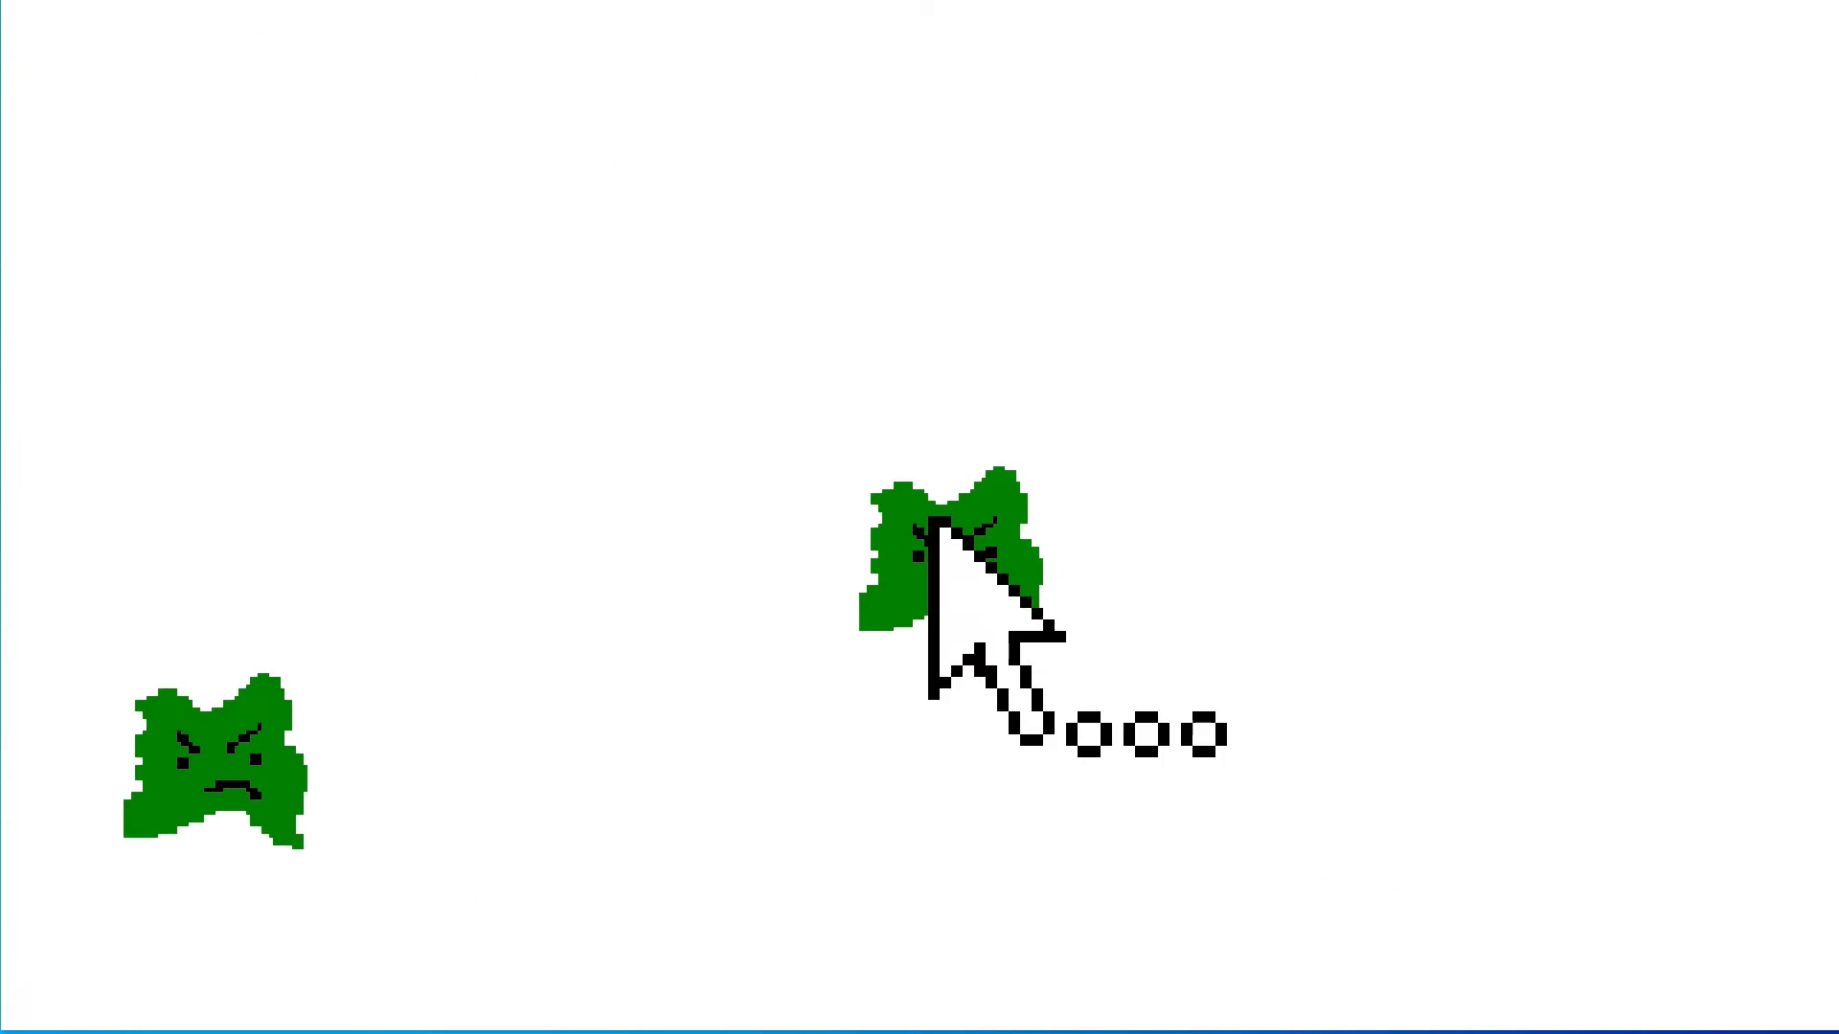
left_click(1591, 949)
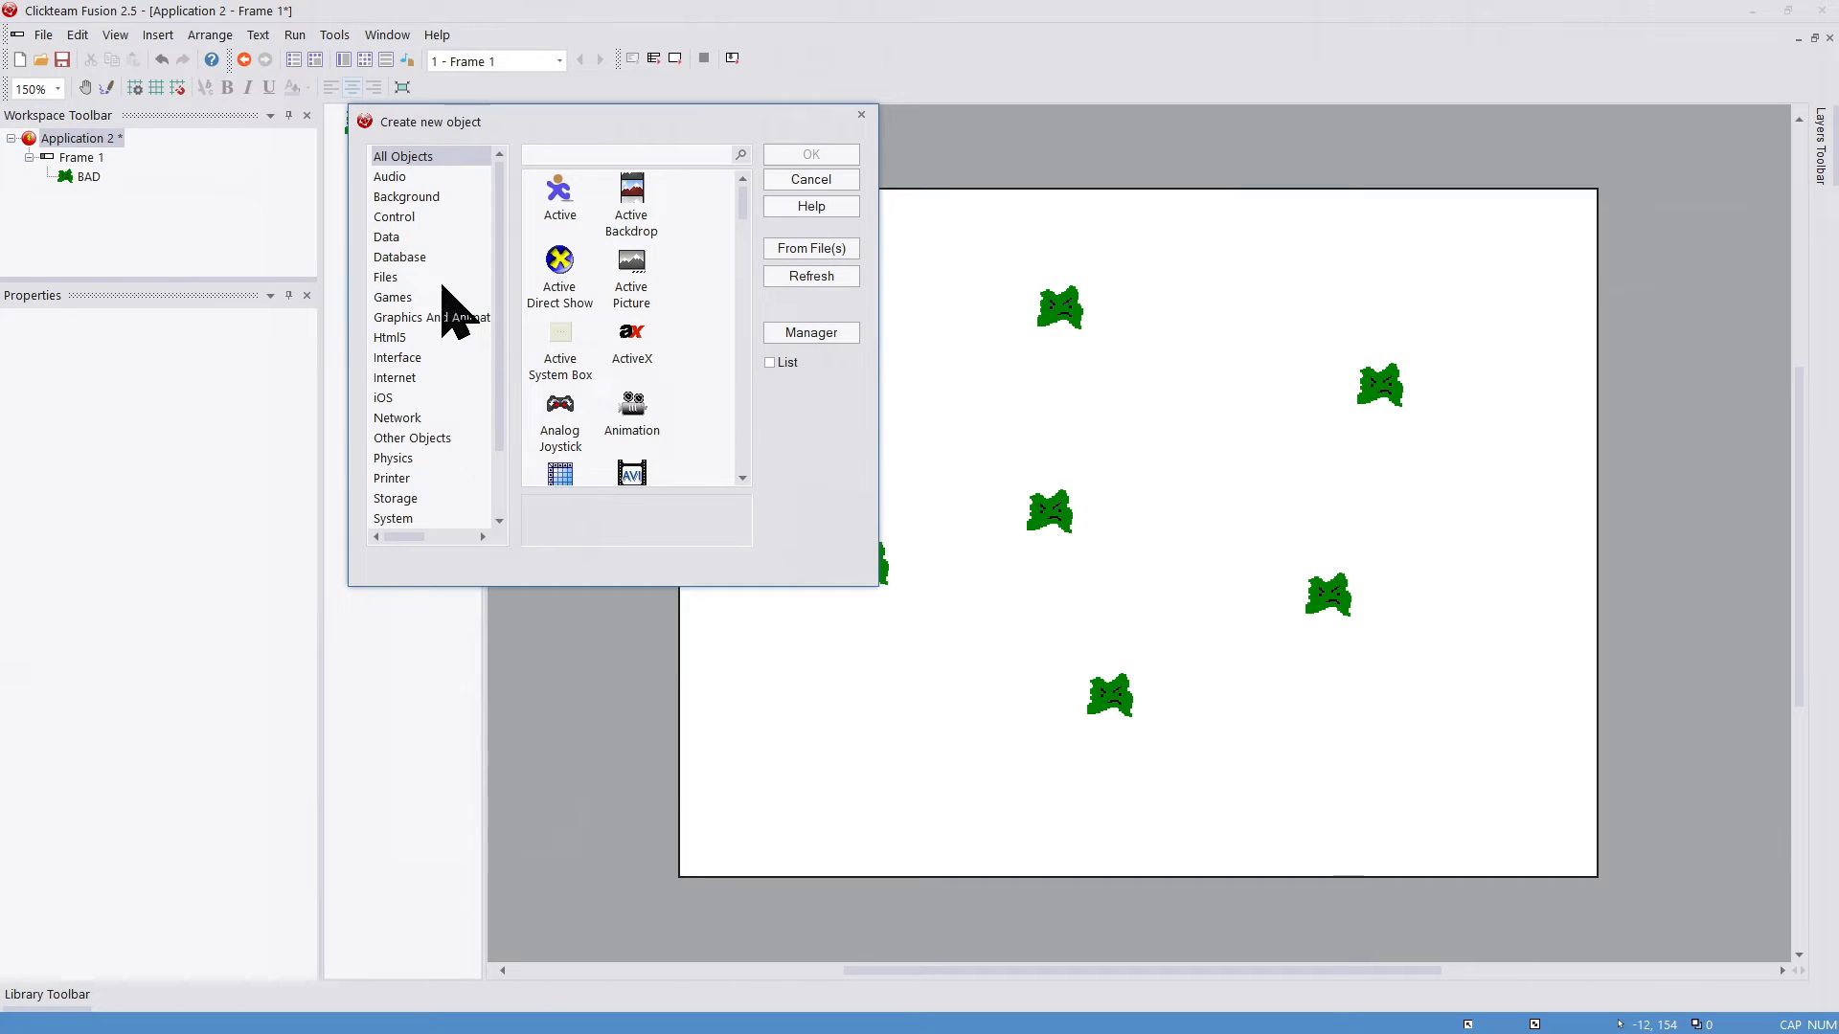
left_click(386, 236)
double_click(630, 216)
left_click(620, 158)
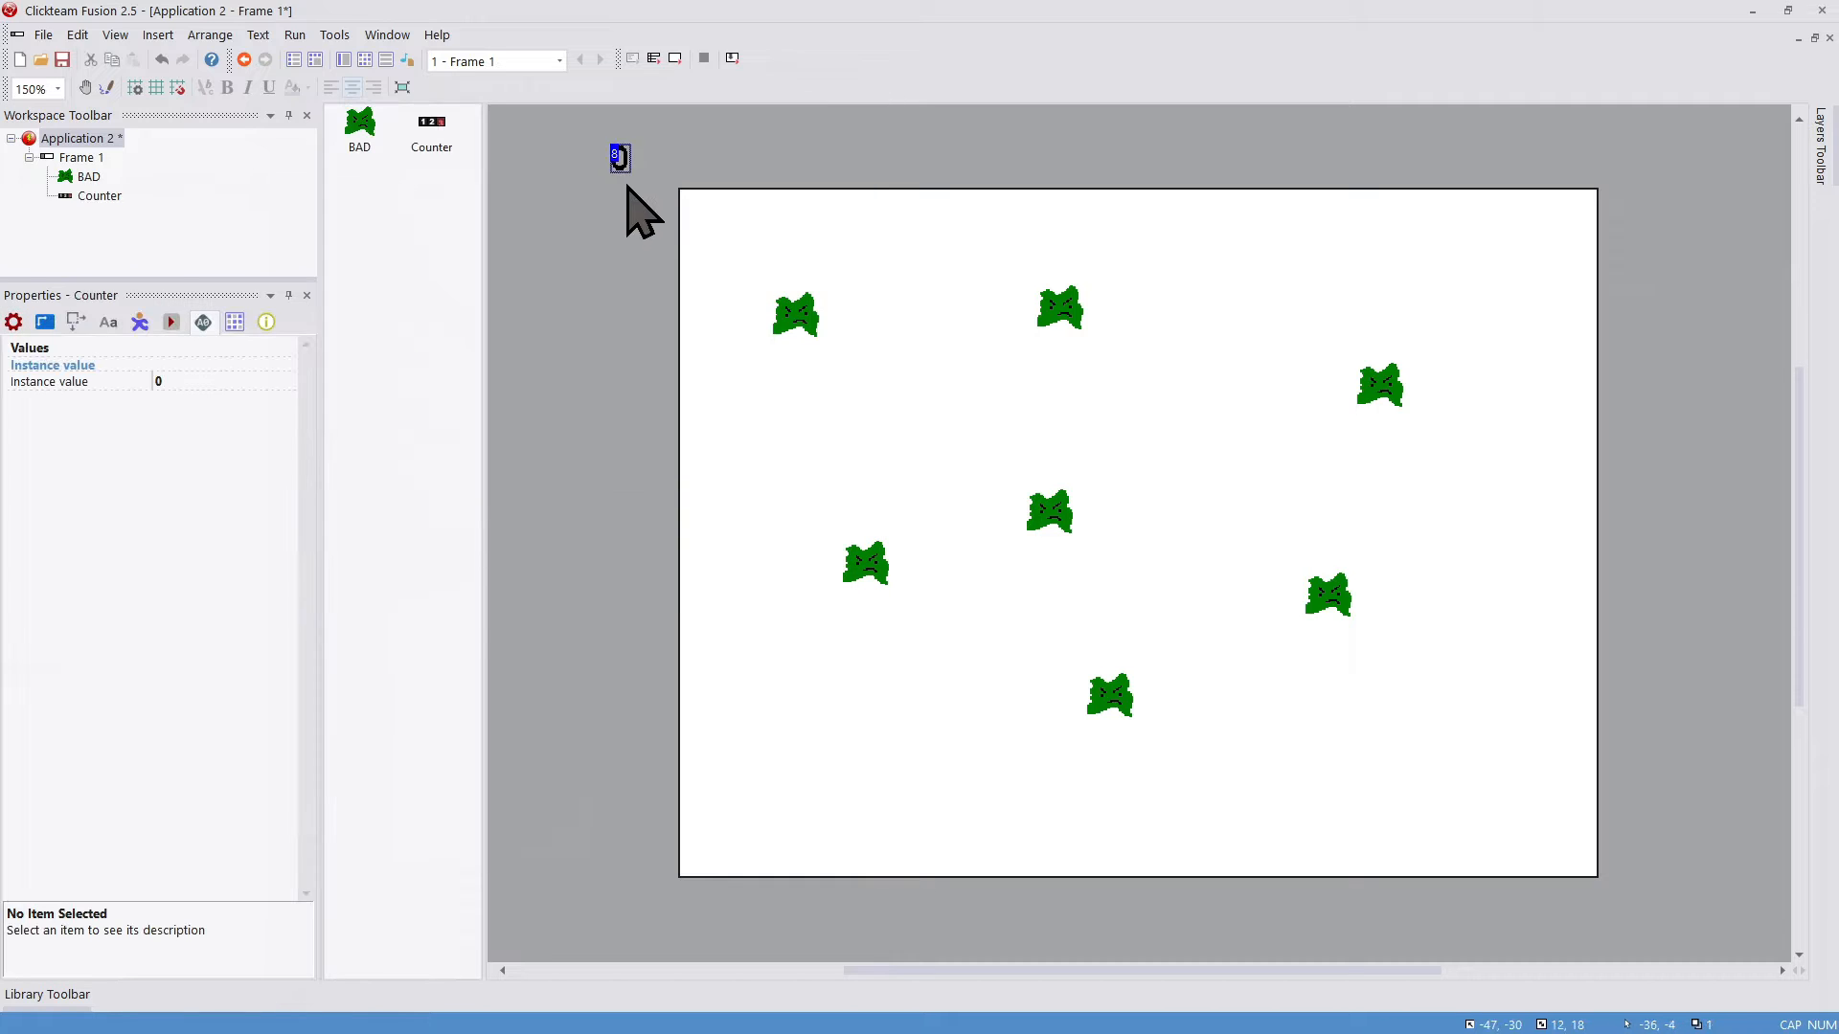
Step: Clone the Counter outside the frame's corner into 3 rows and 33 columns
right_click(624, 163)
left_click(704, 266)
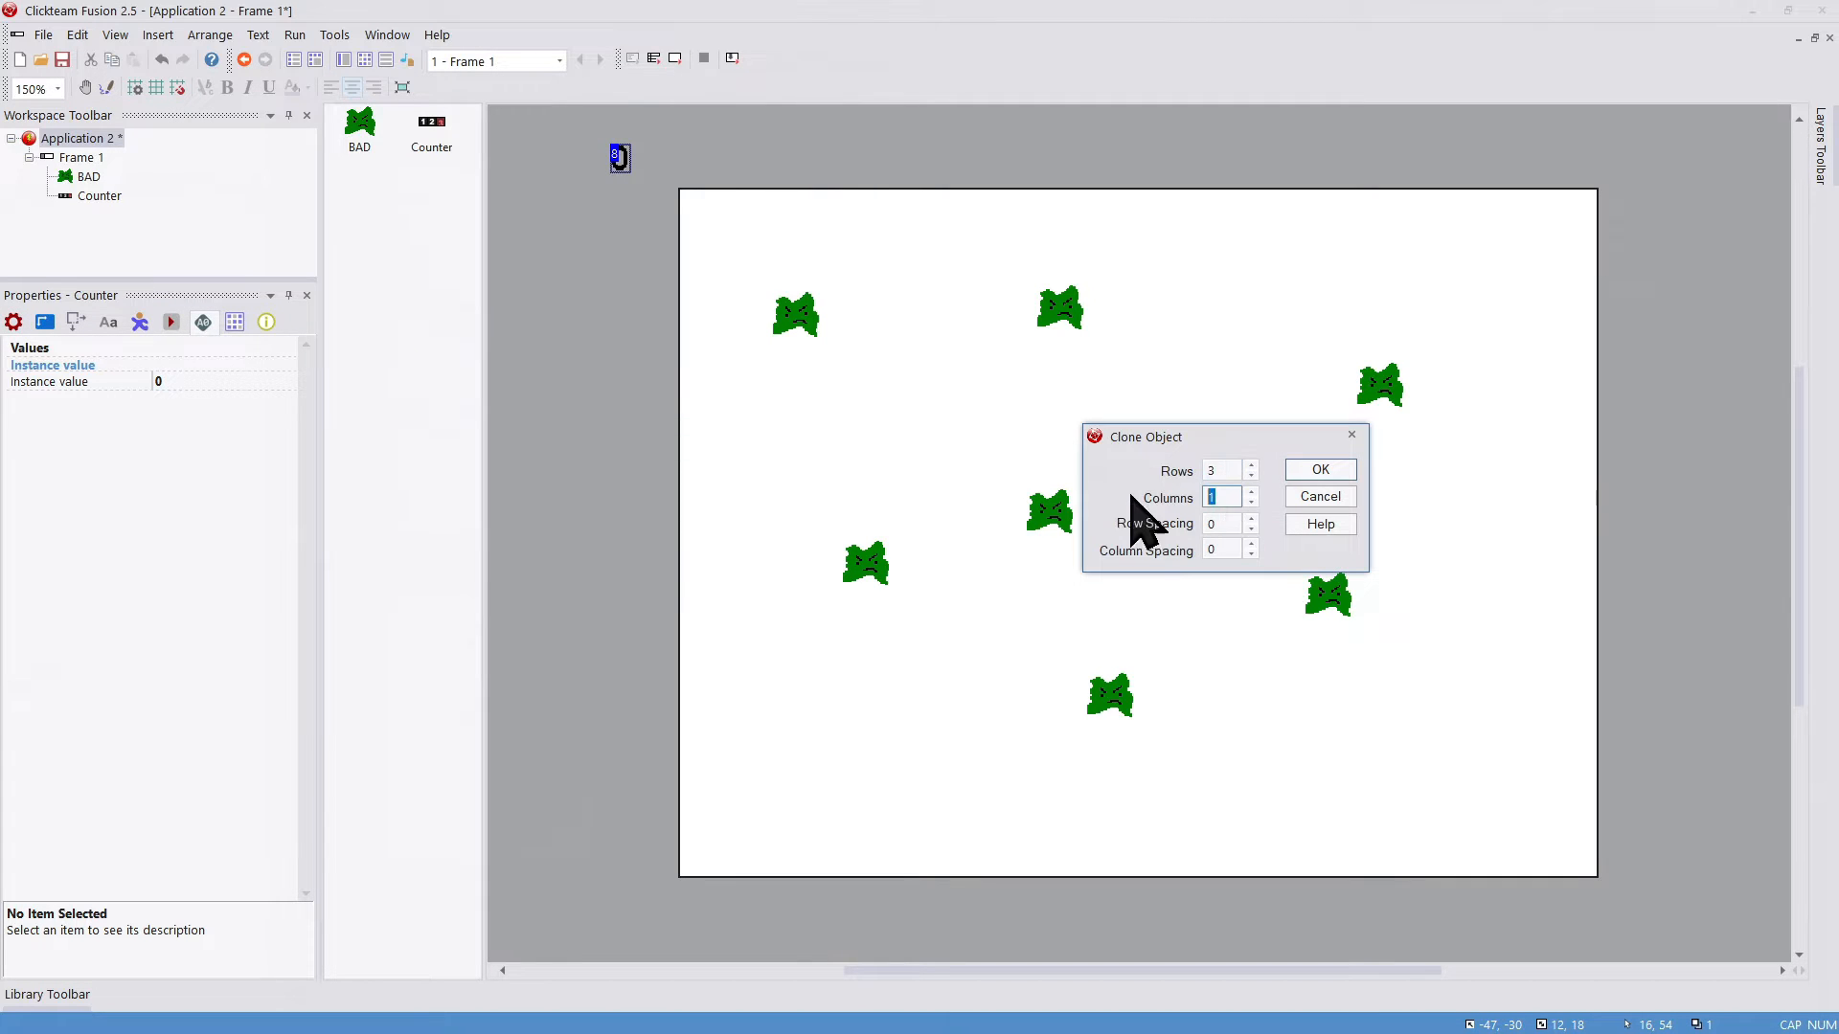
type("33")
left_click(1336, 469)
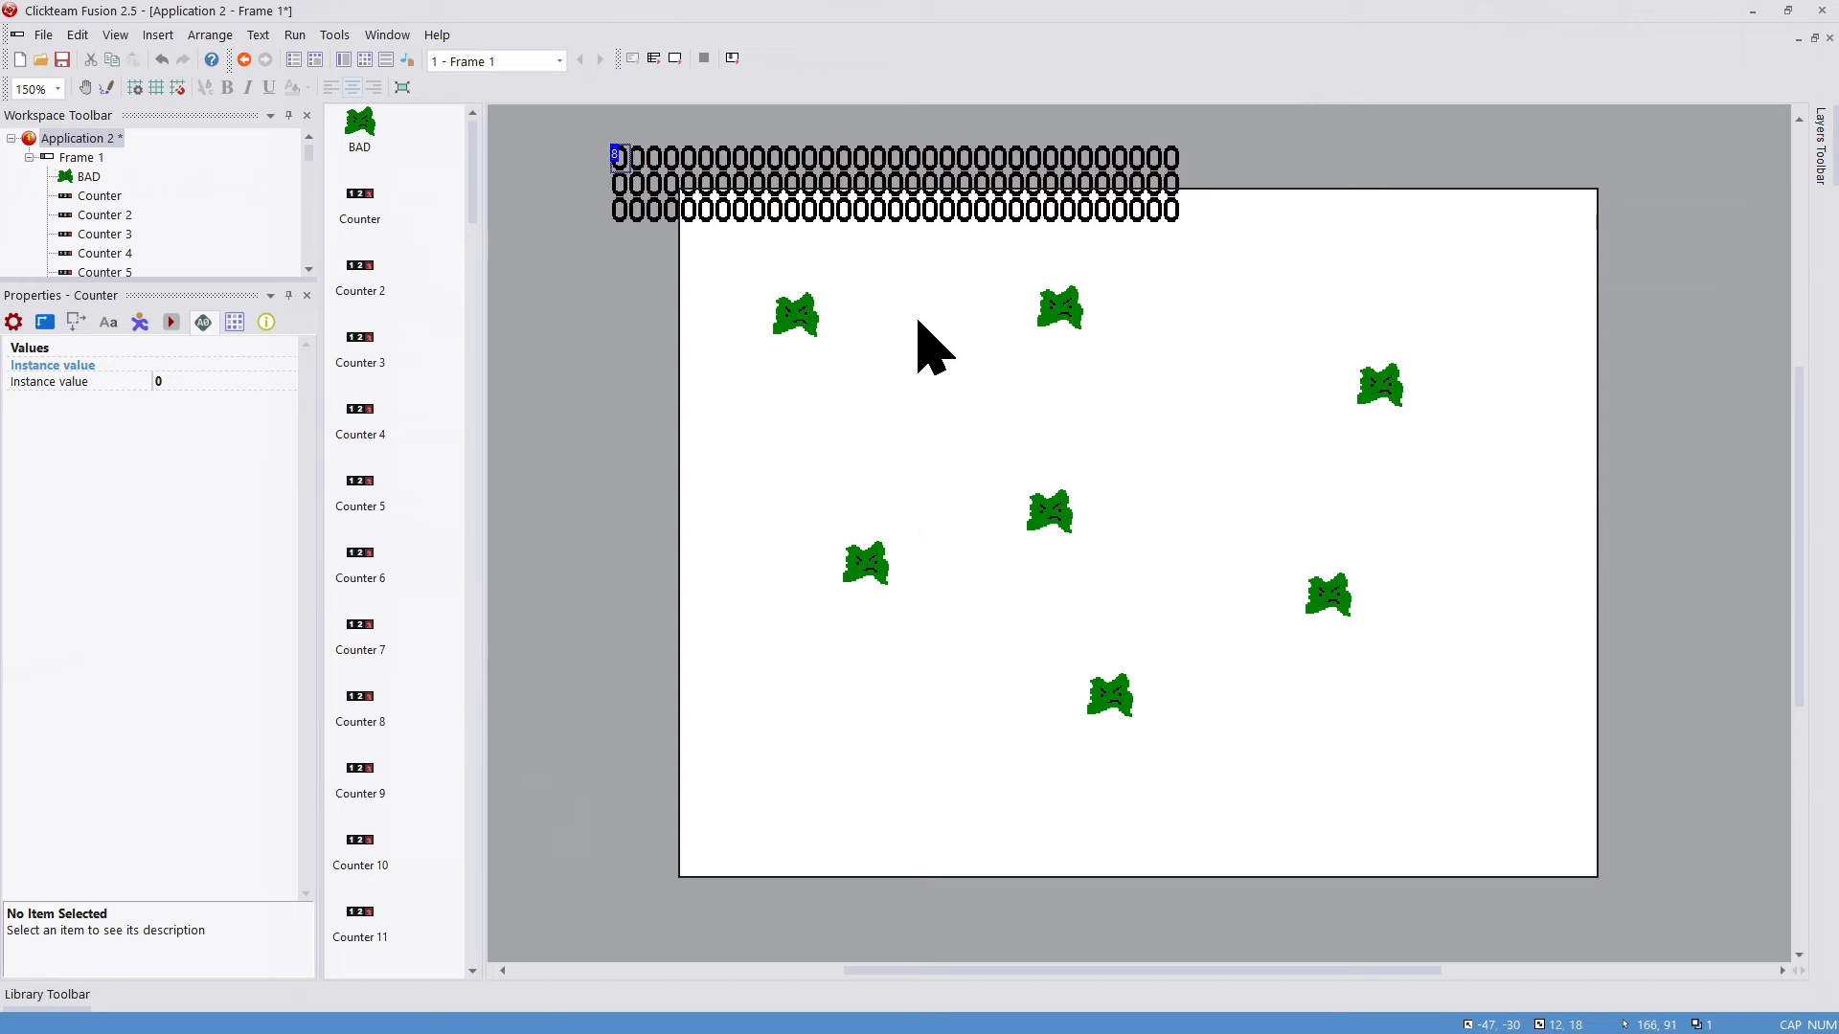
left_click(1053, 517)
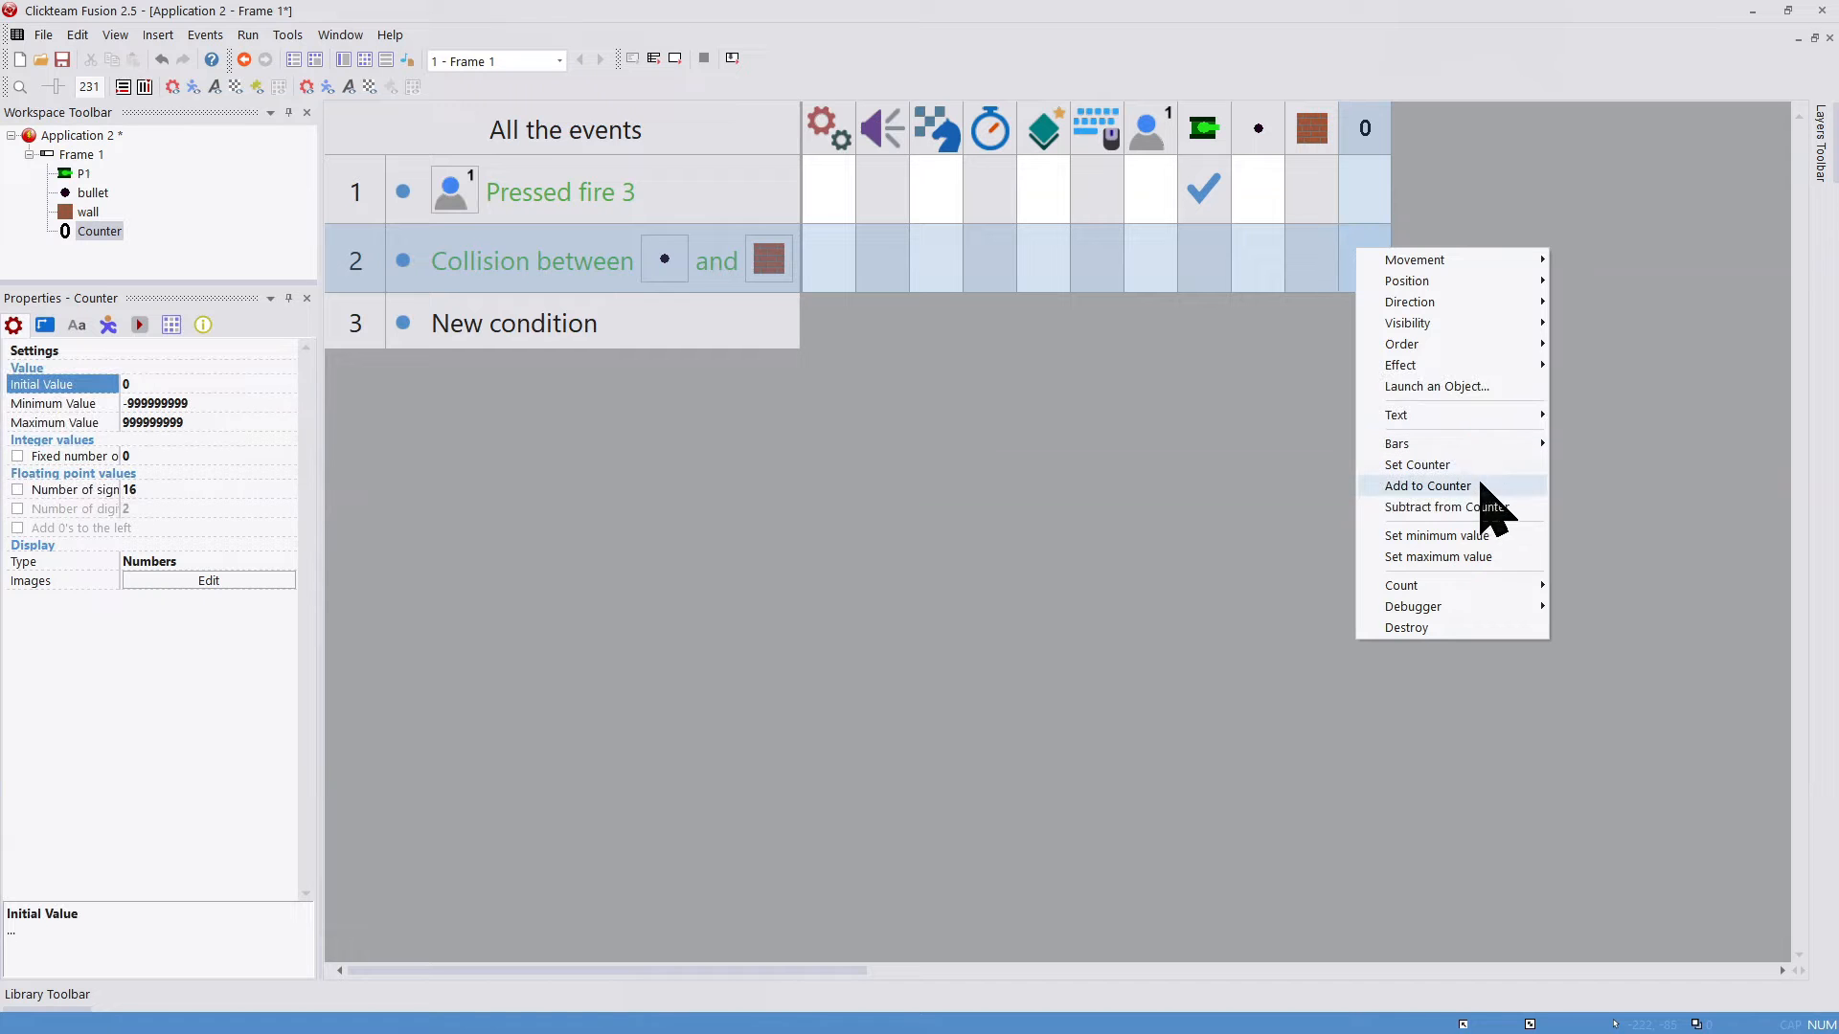
Step: For the bullet and wall collision event, subtract 1 from the Counter and destroy the bullet
left_click(1482, 507)
type("1")
key("Return")
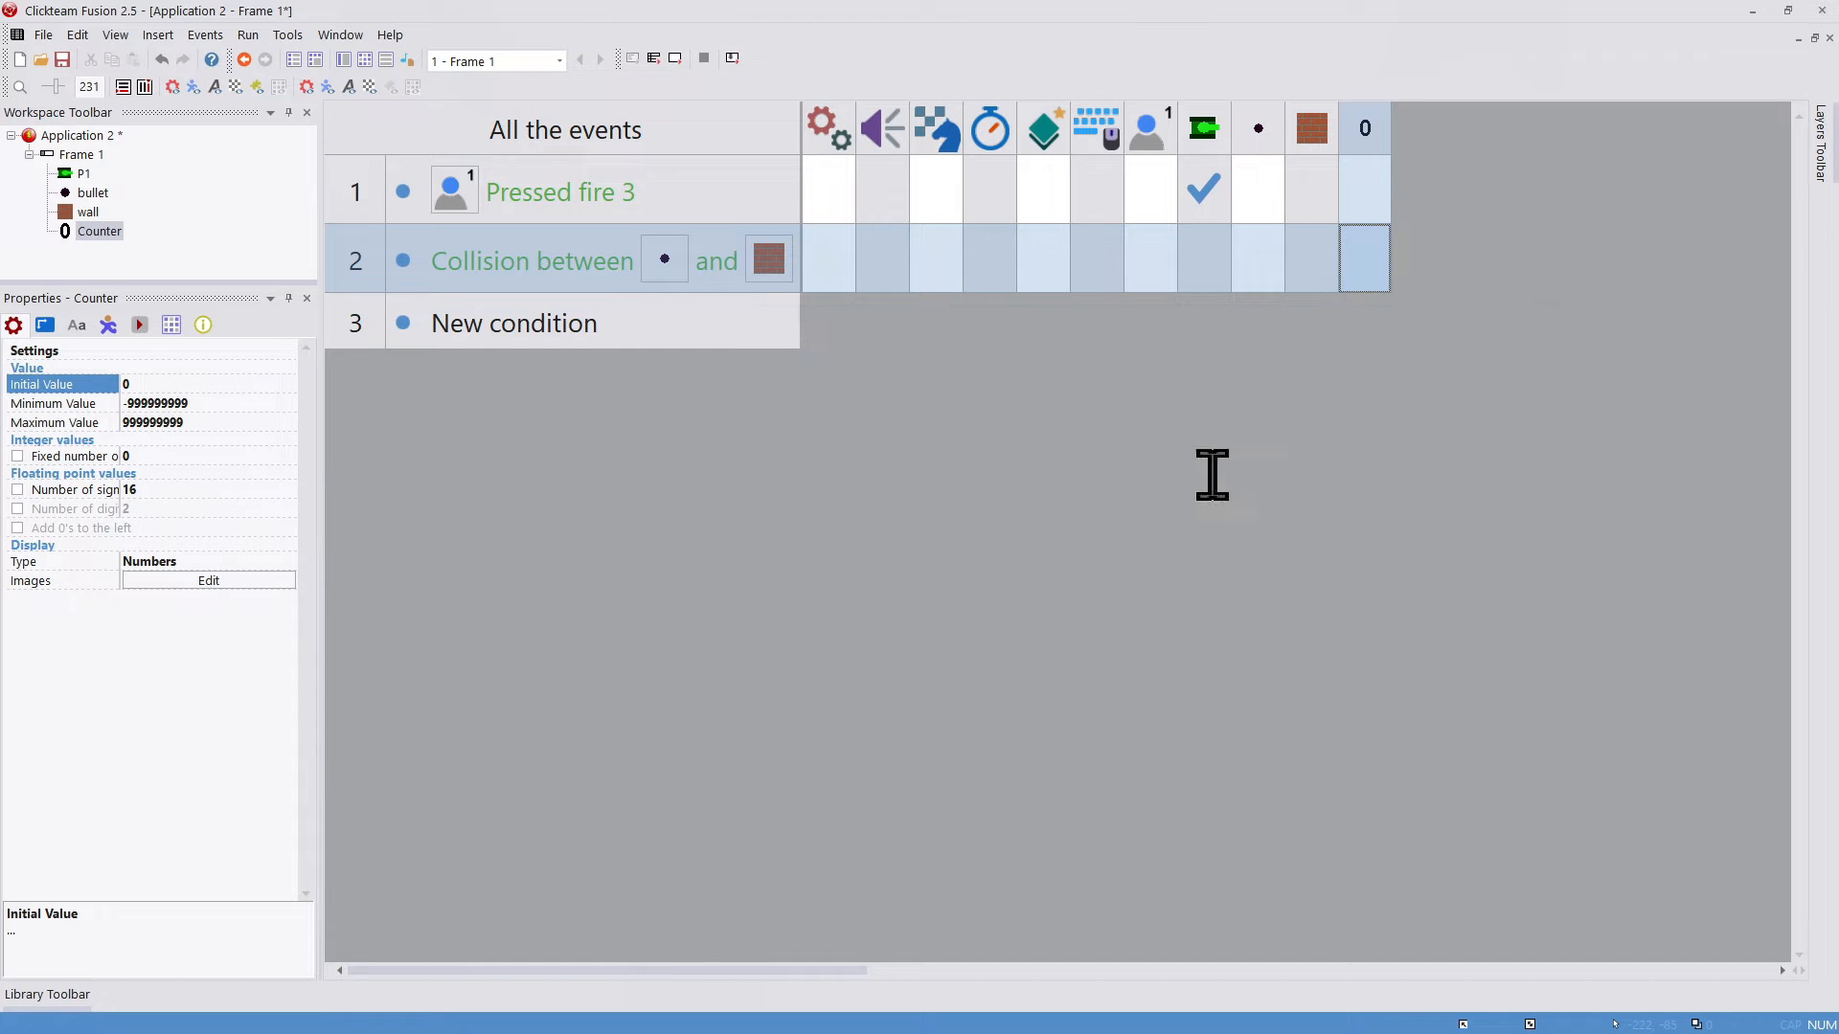
right_click(1255, 279)
left_click(1317, 562)
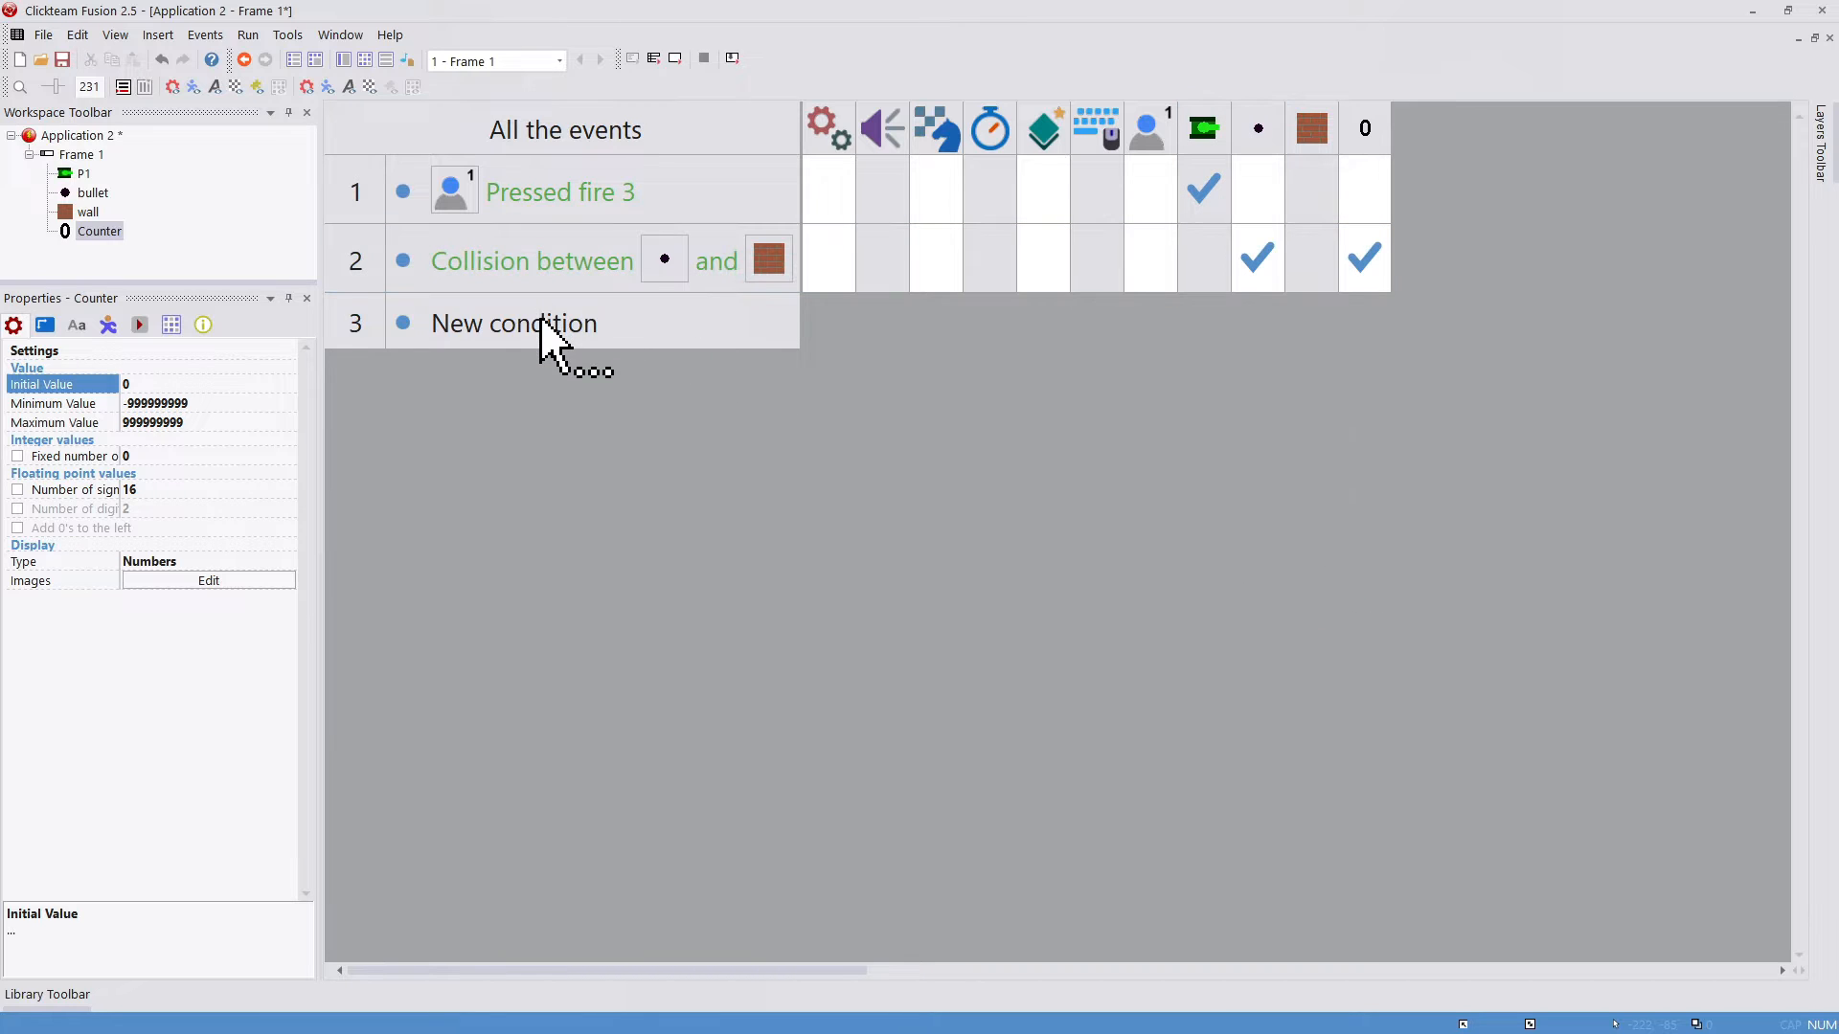
Step: Add an event that compares the Counter to 0 and destroys the wall
left_click(851, 380)
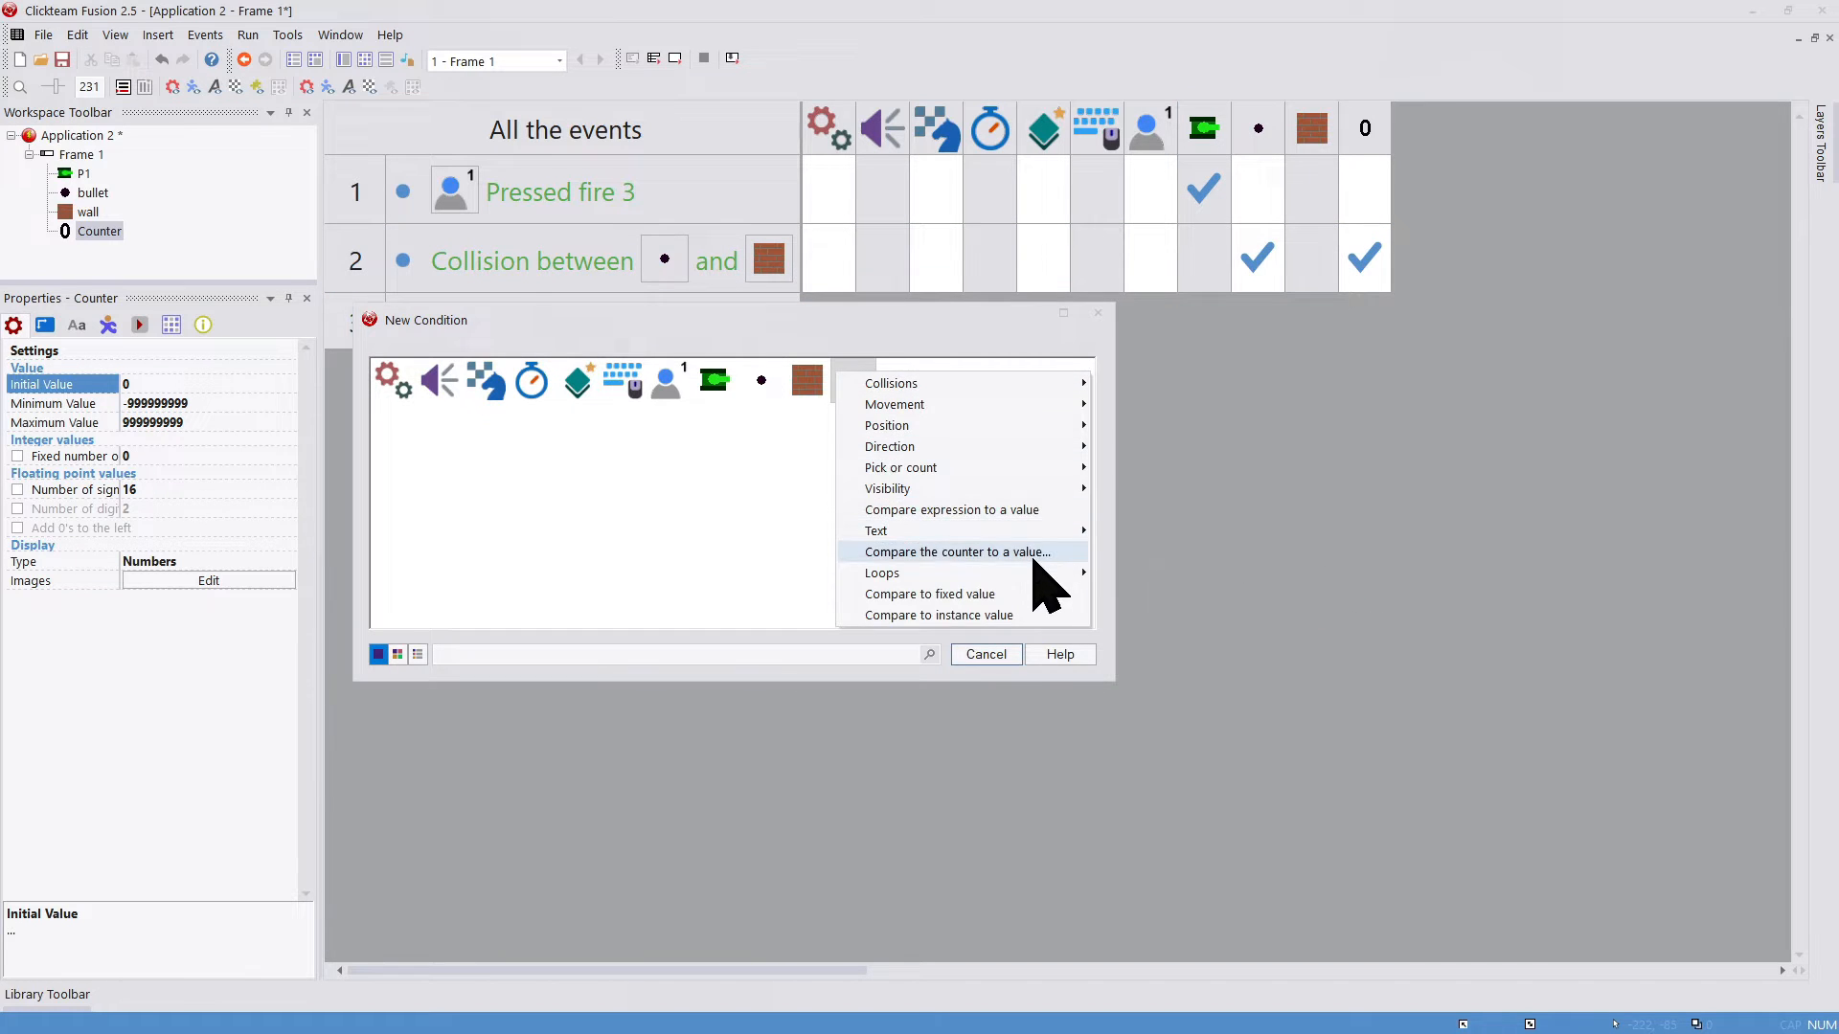
left_click(1034, 550)
key("Return")
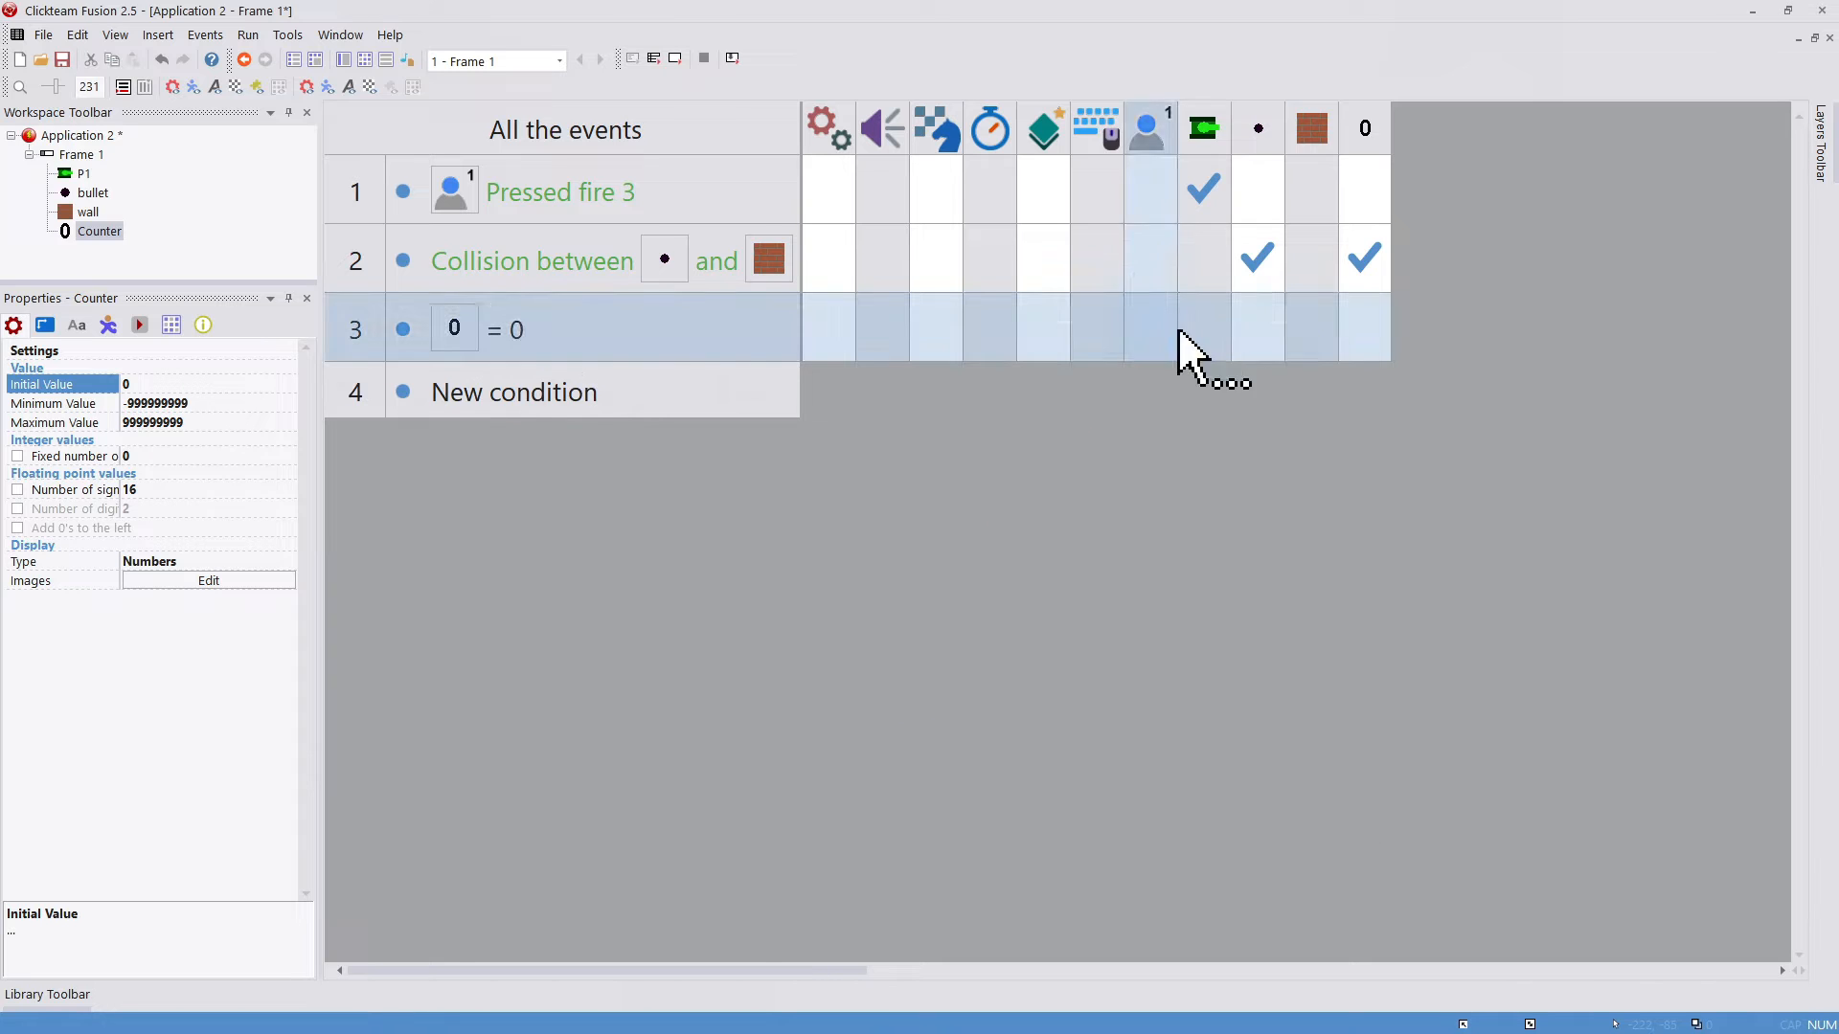
left_click(1307, 335)
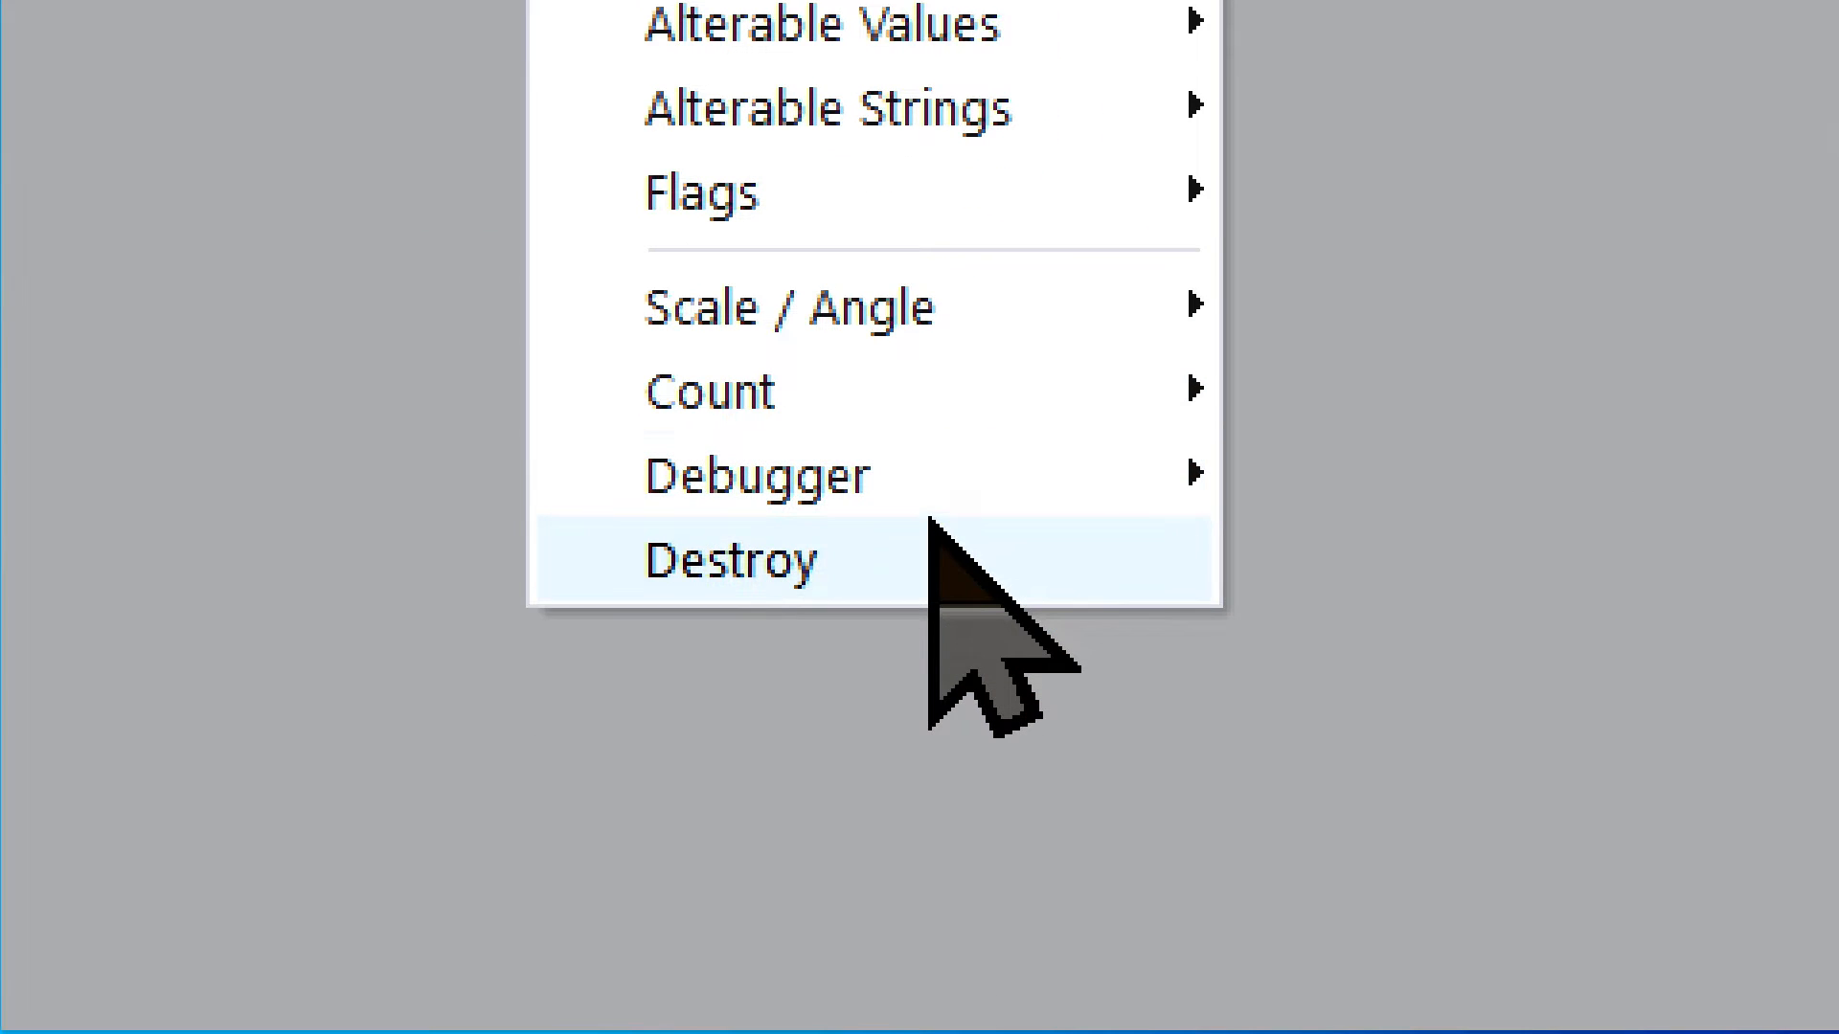
left_click(930, 524)
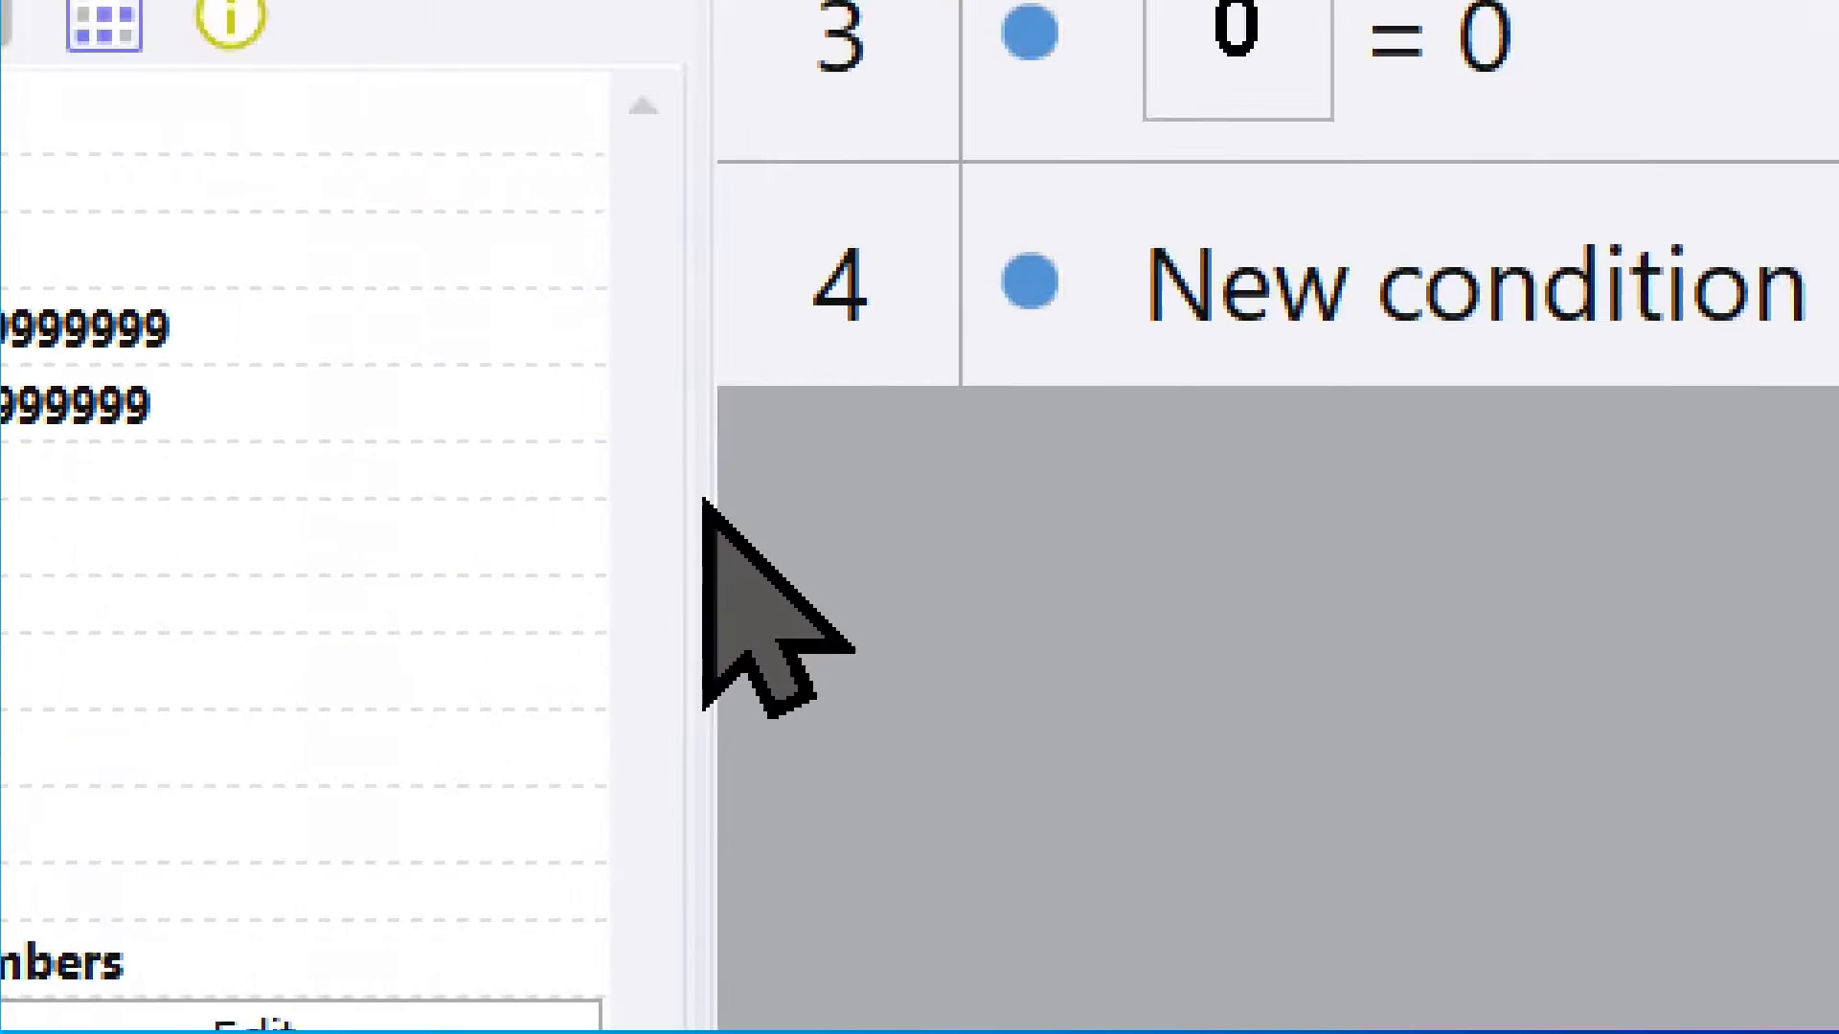
Step: Set the Counter's initial value to 3
left_click(193, 382)
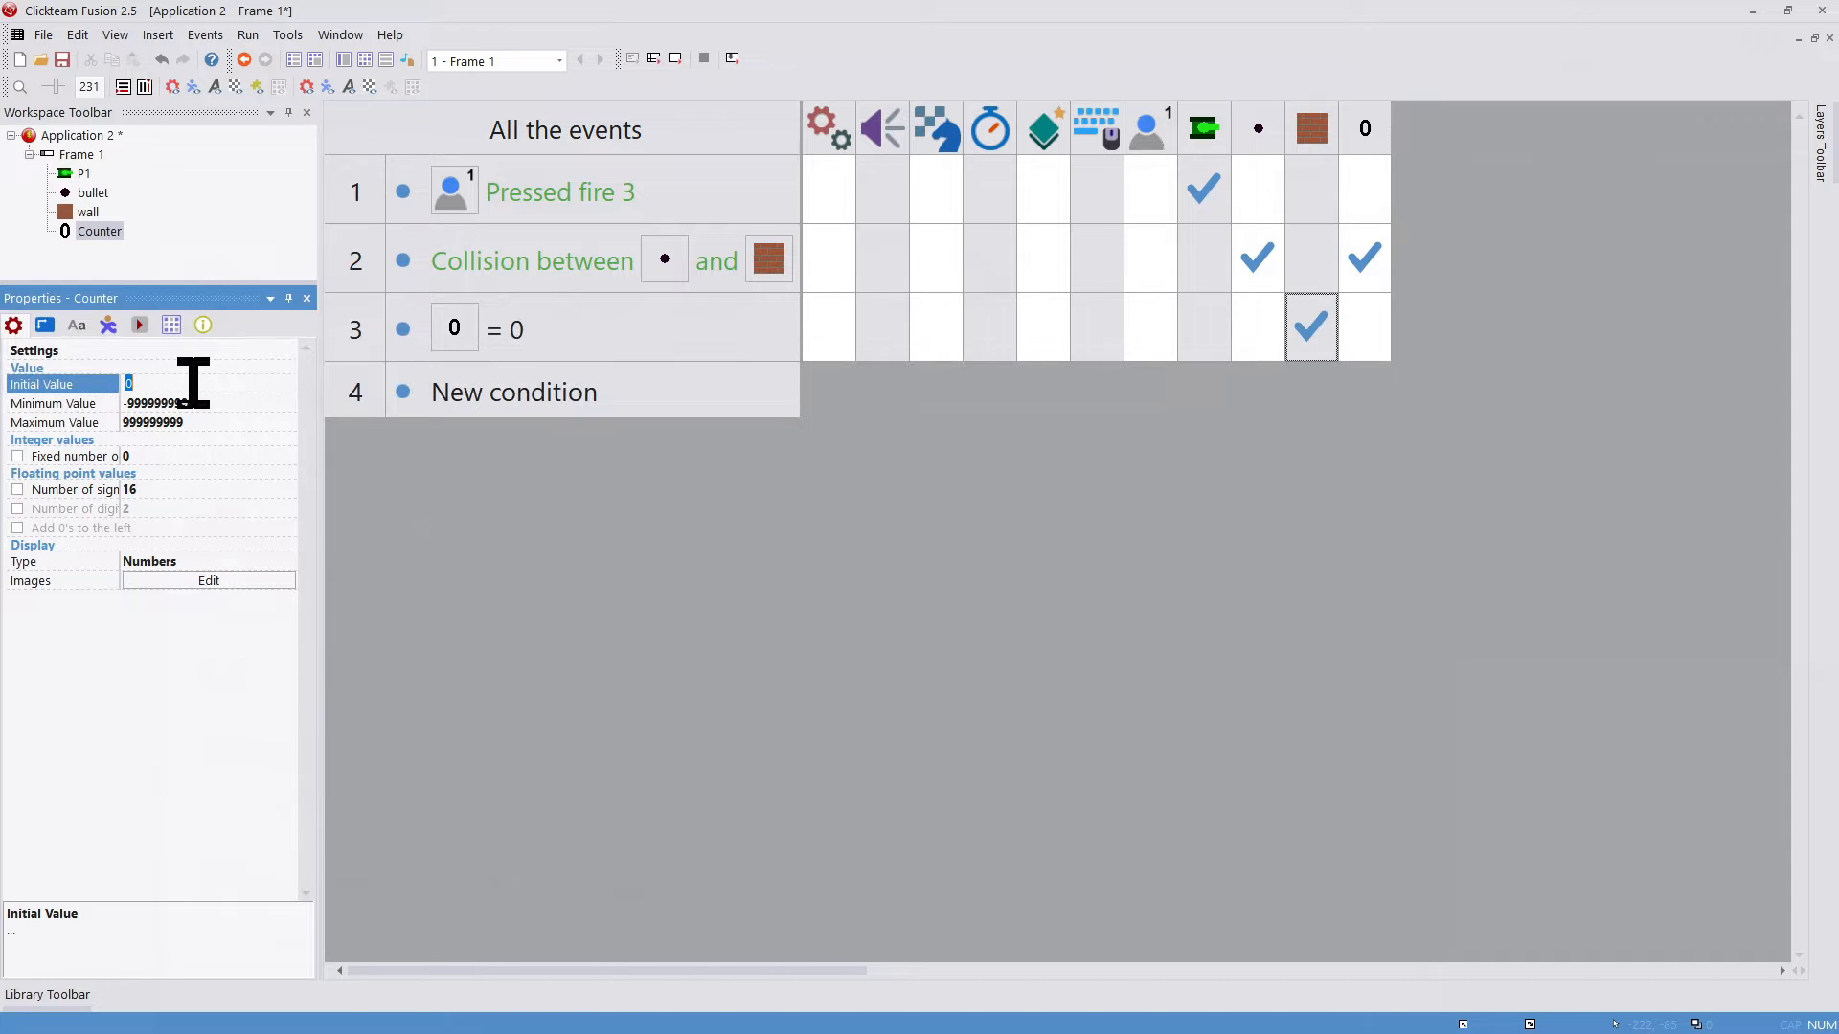
type("3")
key("Return")
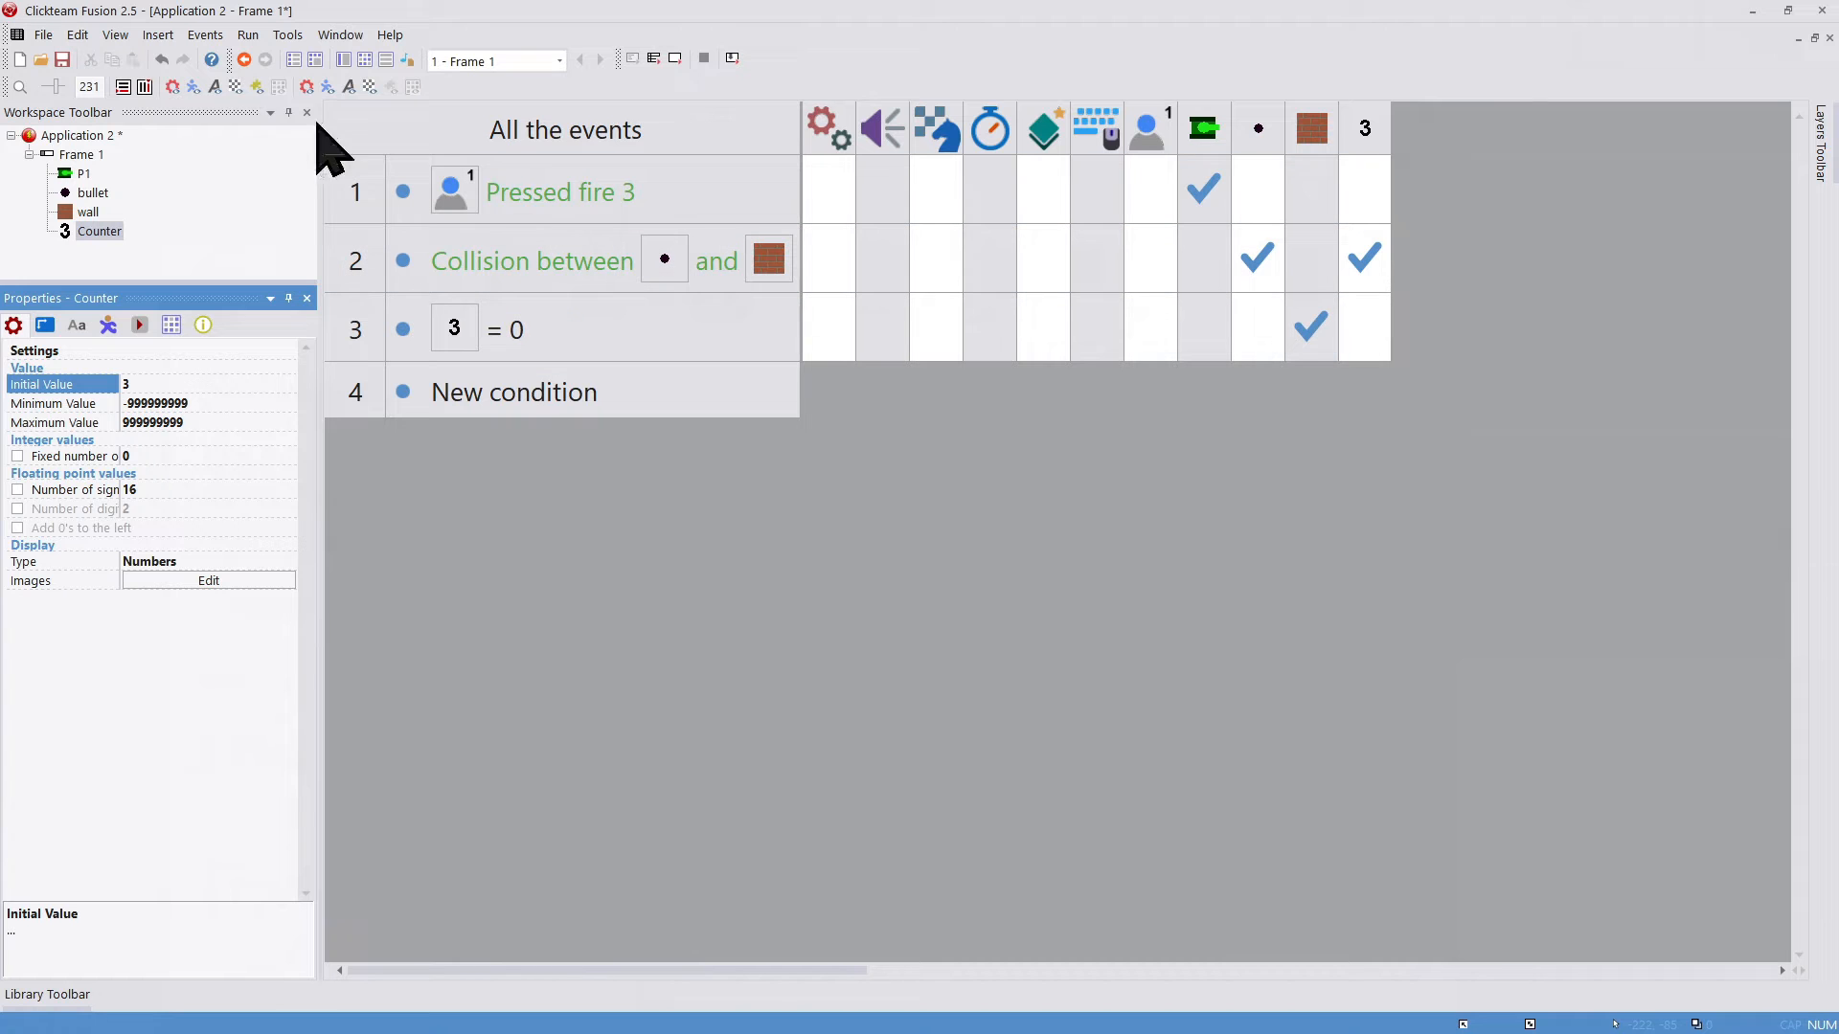
Step: Run the frame, fire bullets from the tank at the wall until the Counter runs out, and close the test
left_click(252, 35)
left_click(283, 90)
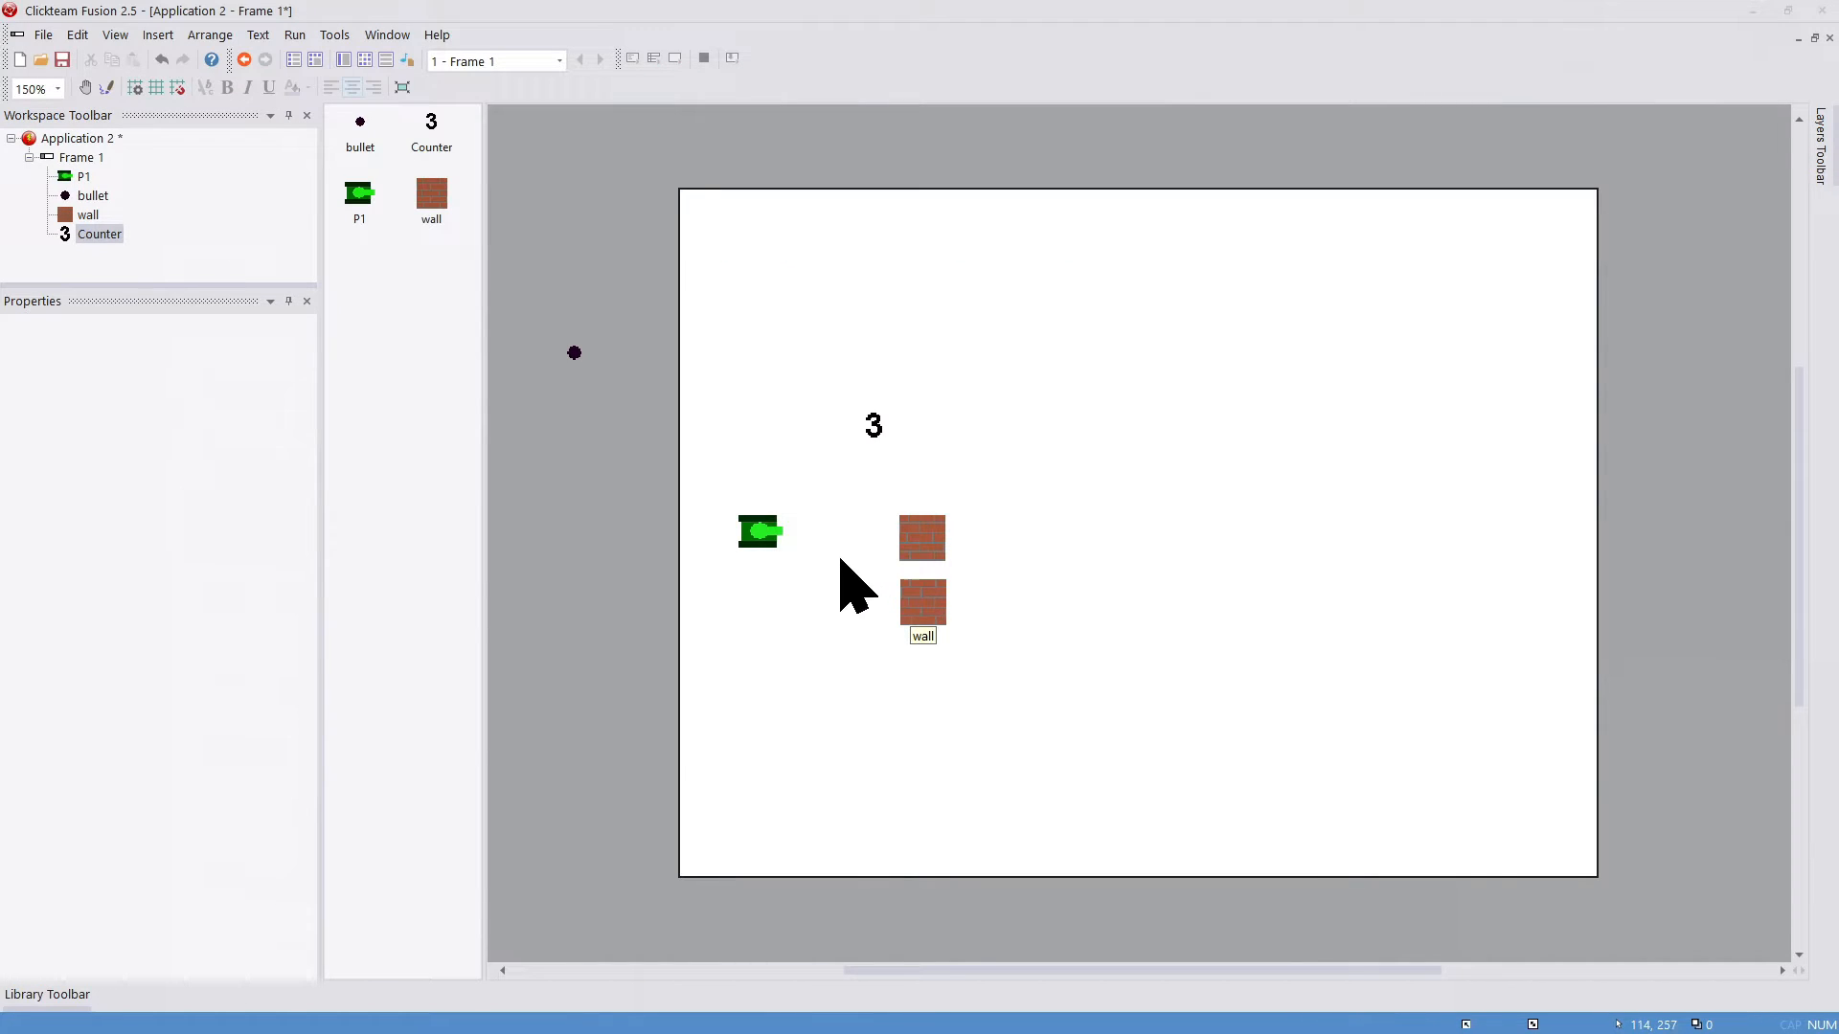
key("F7")
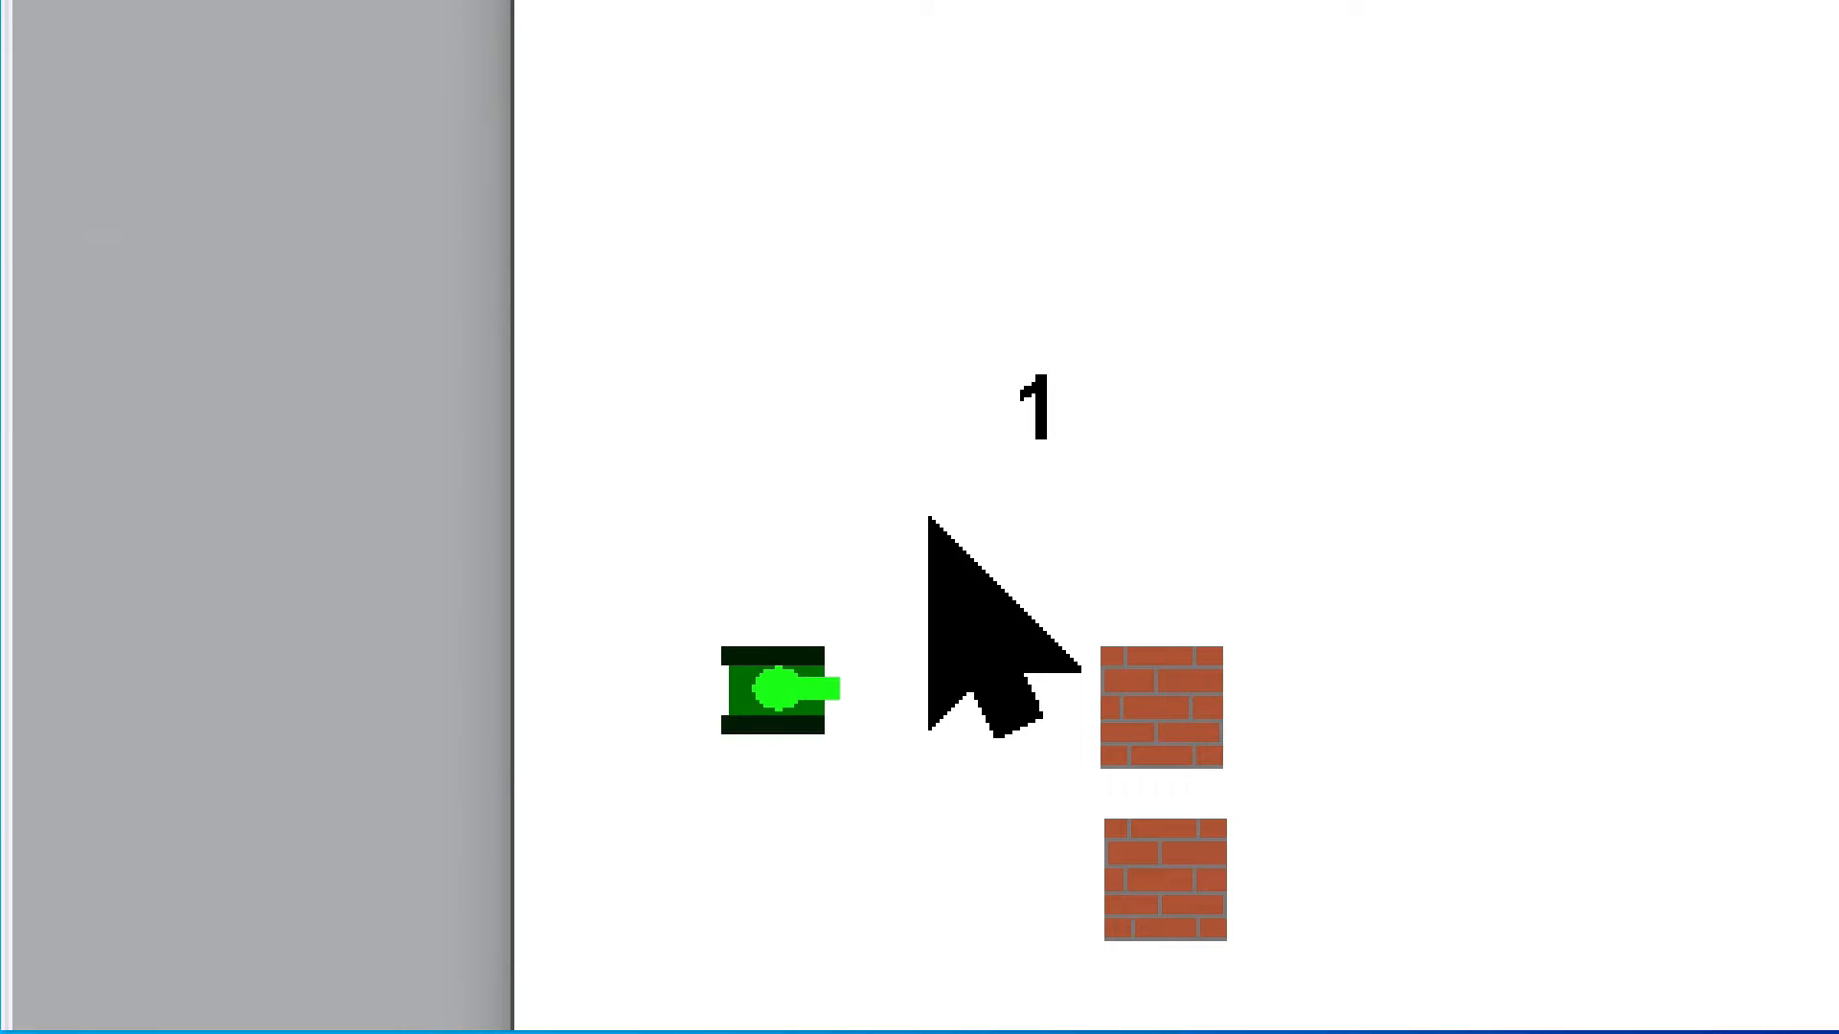
key("space")
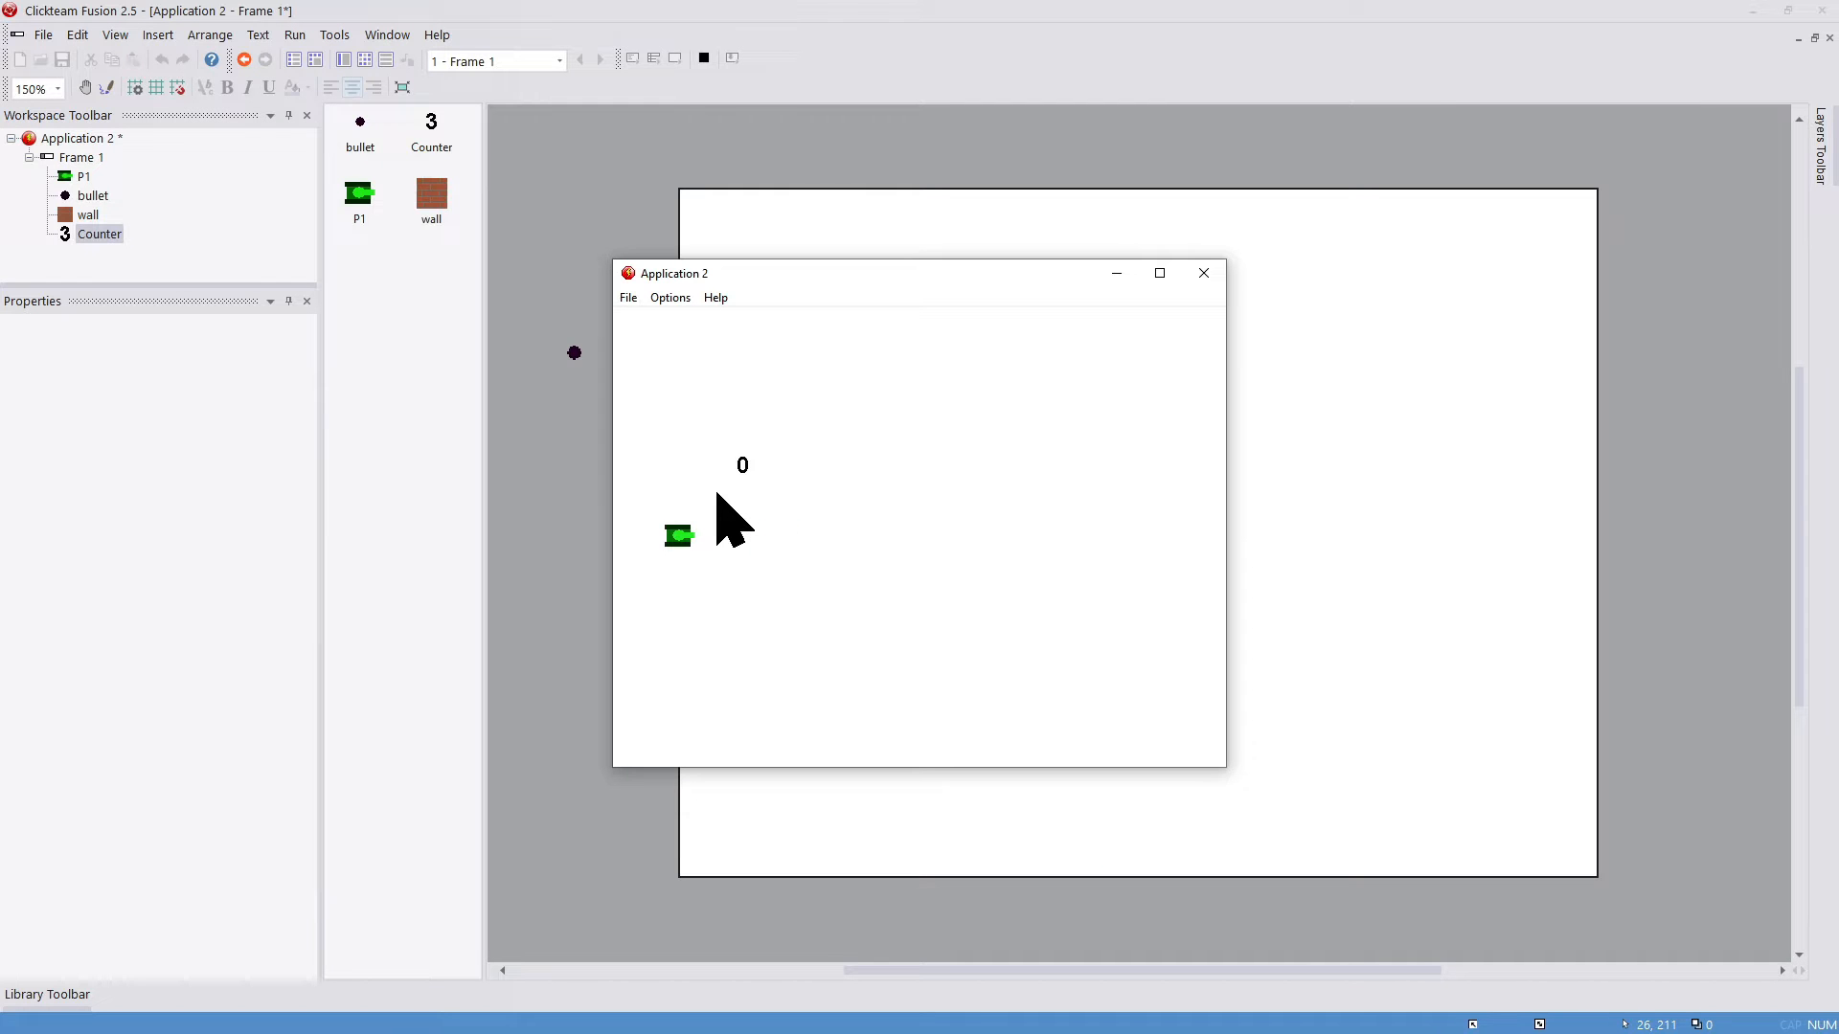
left_click(1183, 274)
Step: Move the upper wall up to open space and clone it into a 10 by 10 grid of separate wall objects
left_click_drag(914, 527, 963, 304)
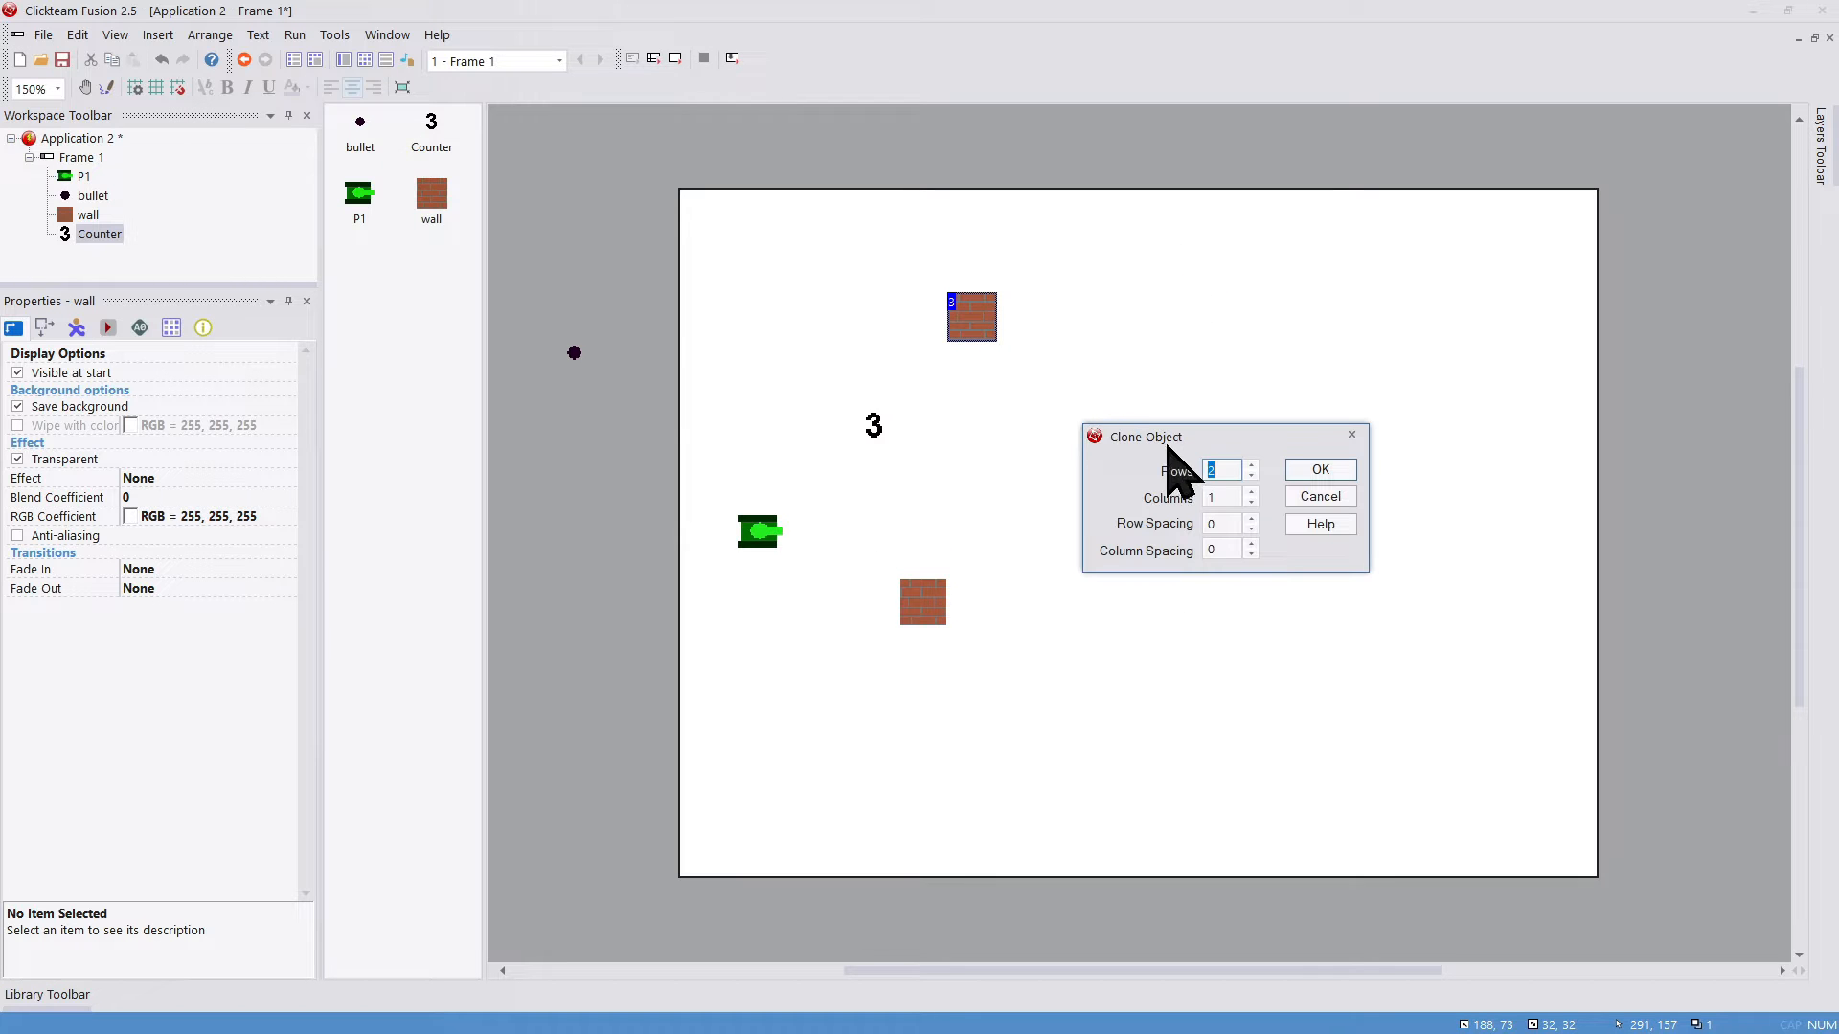
type("0")
key("Return")
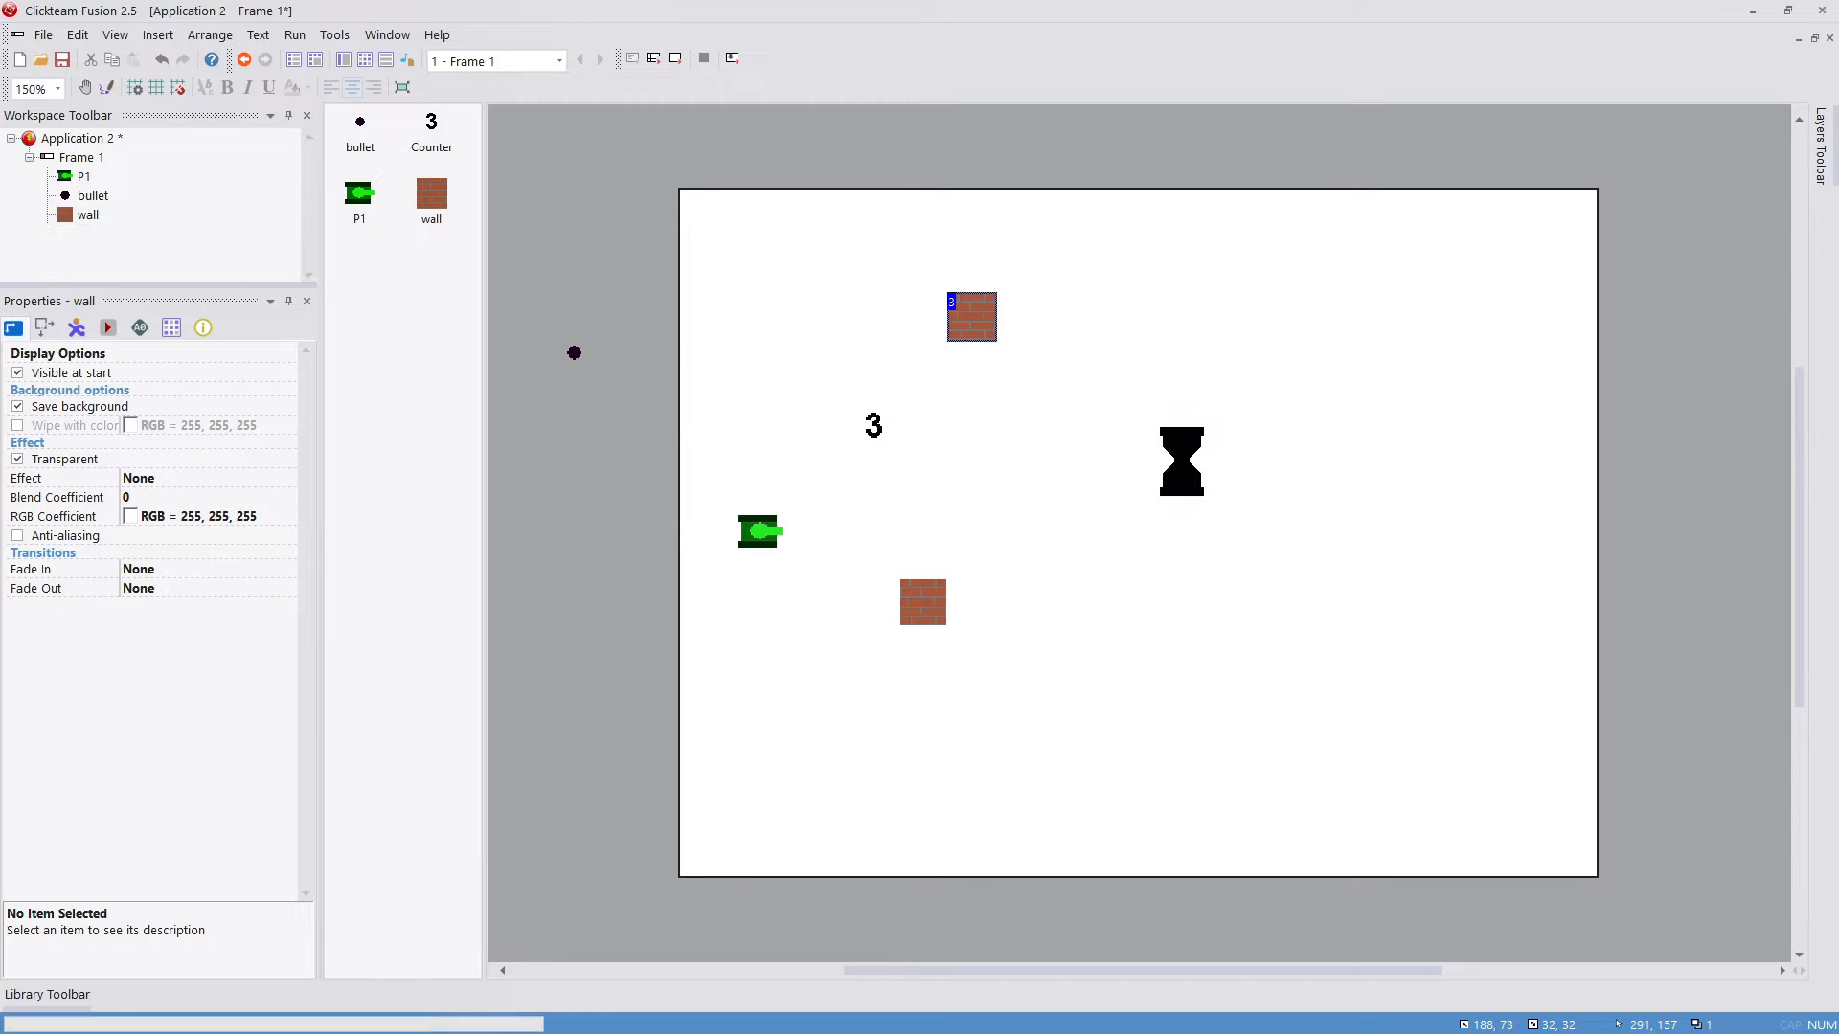
left_click(1092, 532)
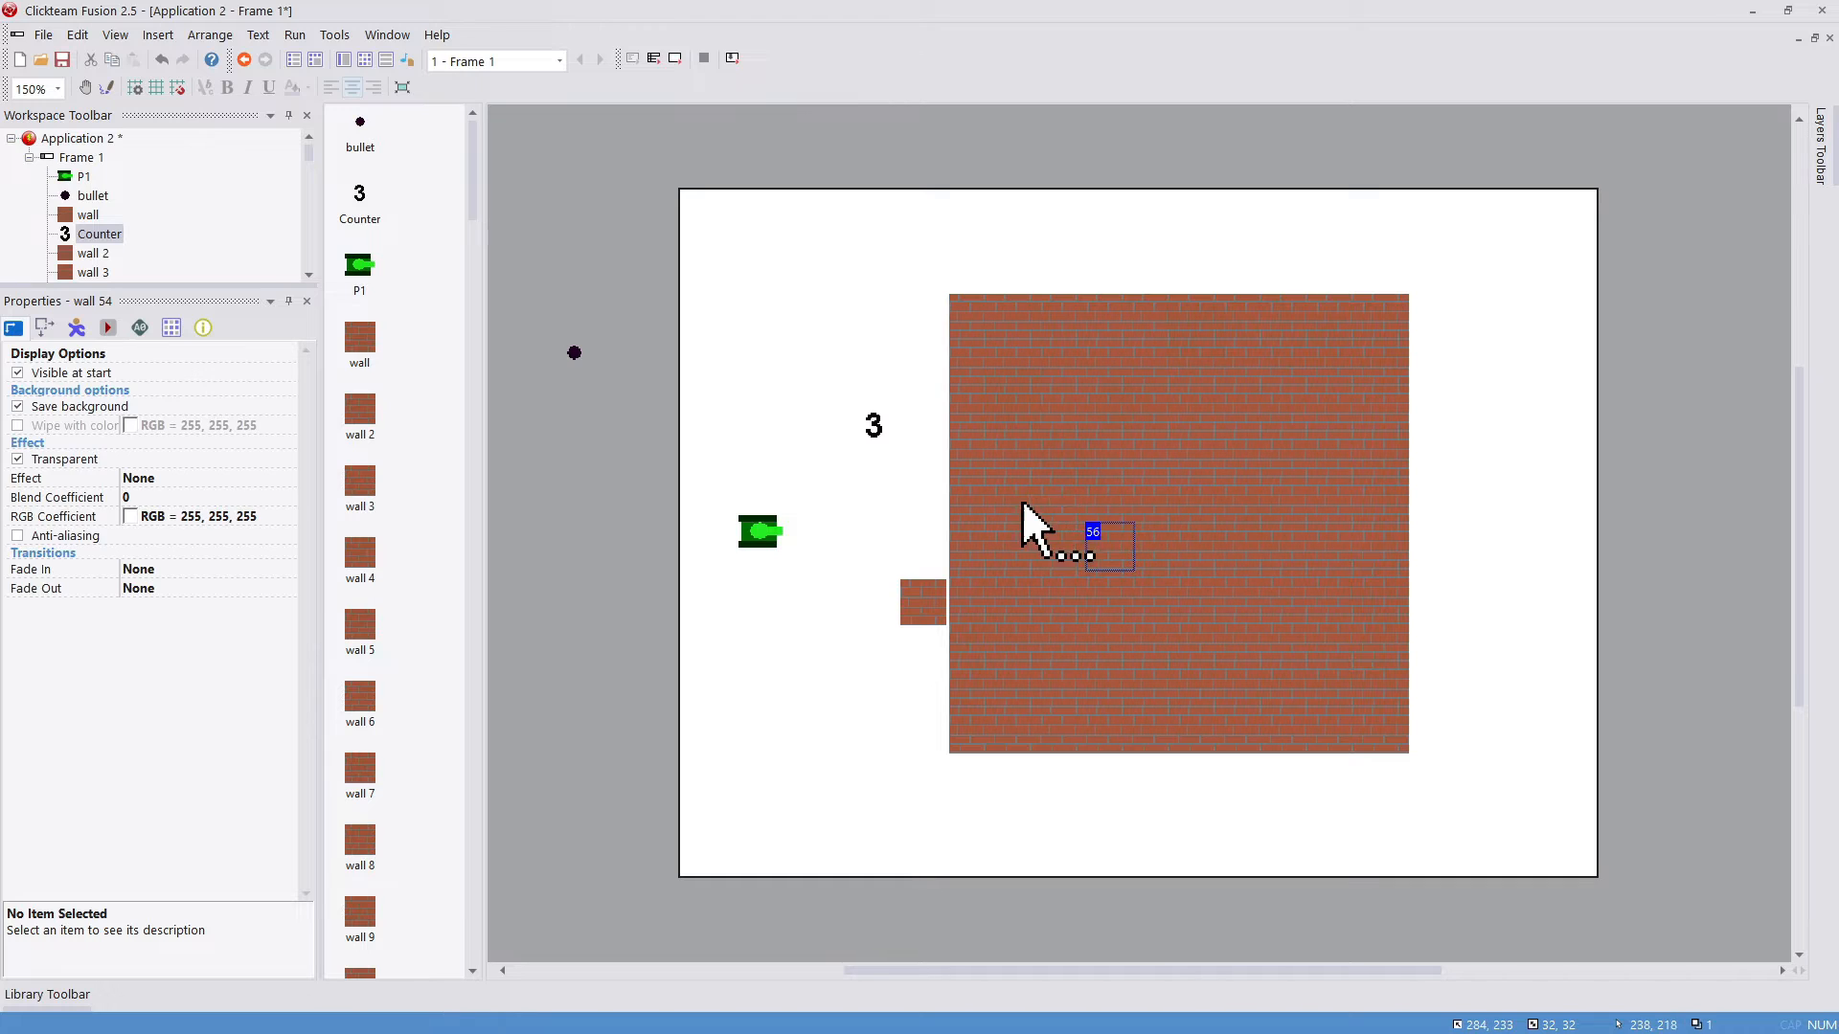
Step: Select several cloned walls one by one to inspect them as separate objects, and undo the cloning
left_click(1032, 455)
left_click(1229, 454)
left_click(1251, 374)
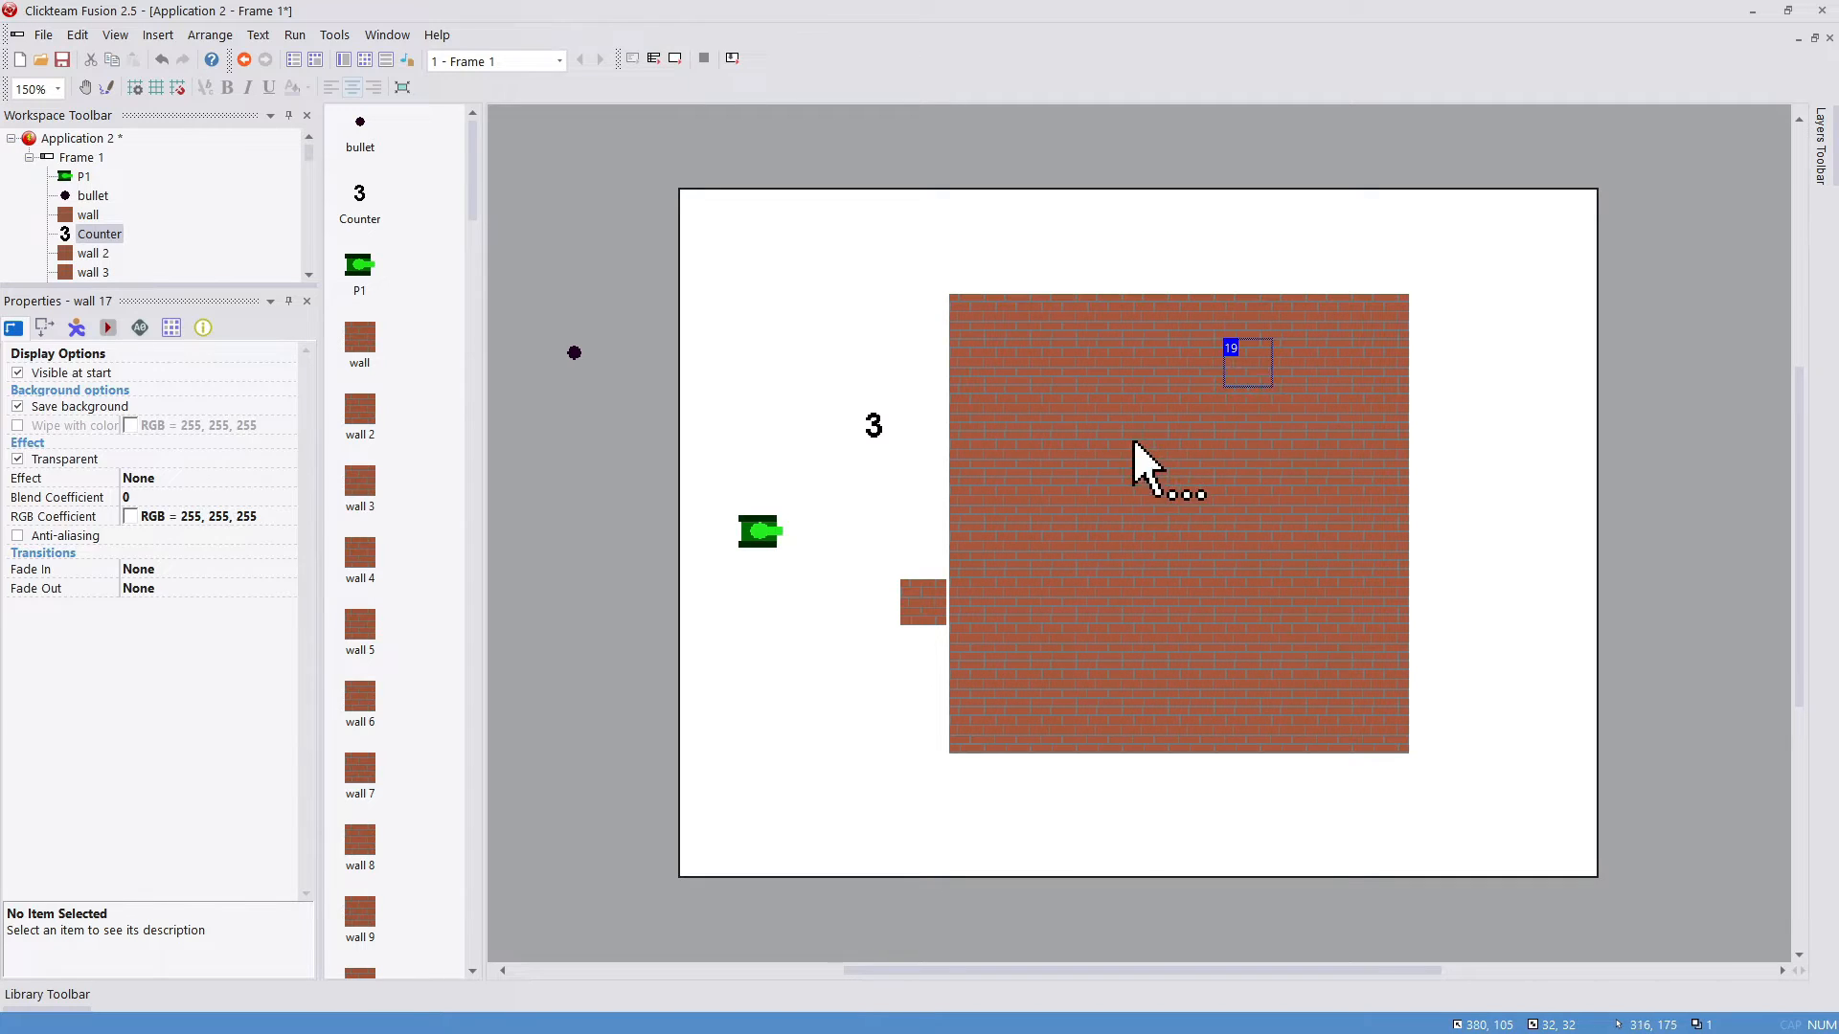
left_click(1137, 441)
left_click(1174, 522)
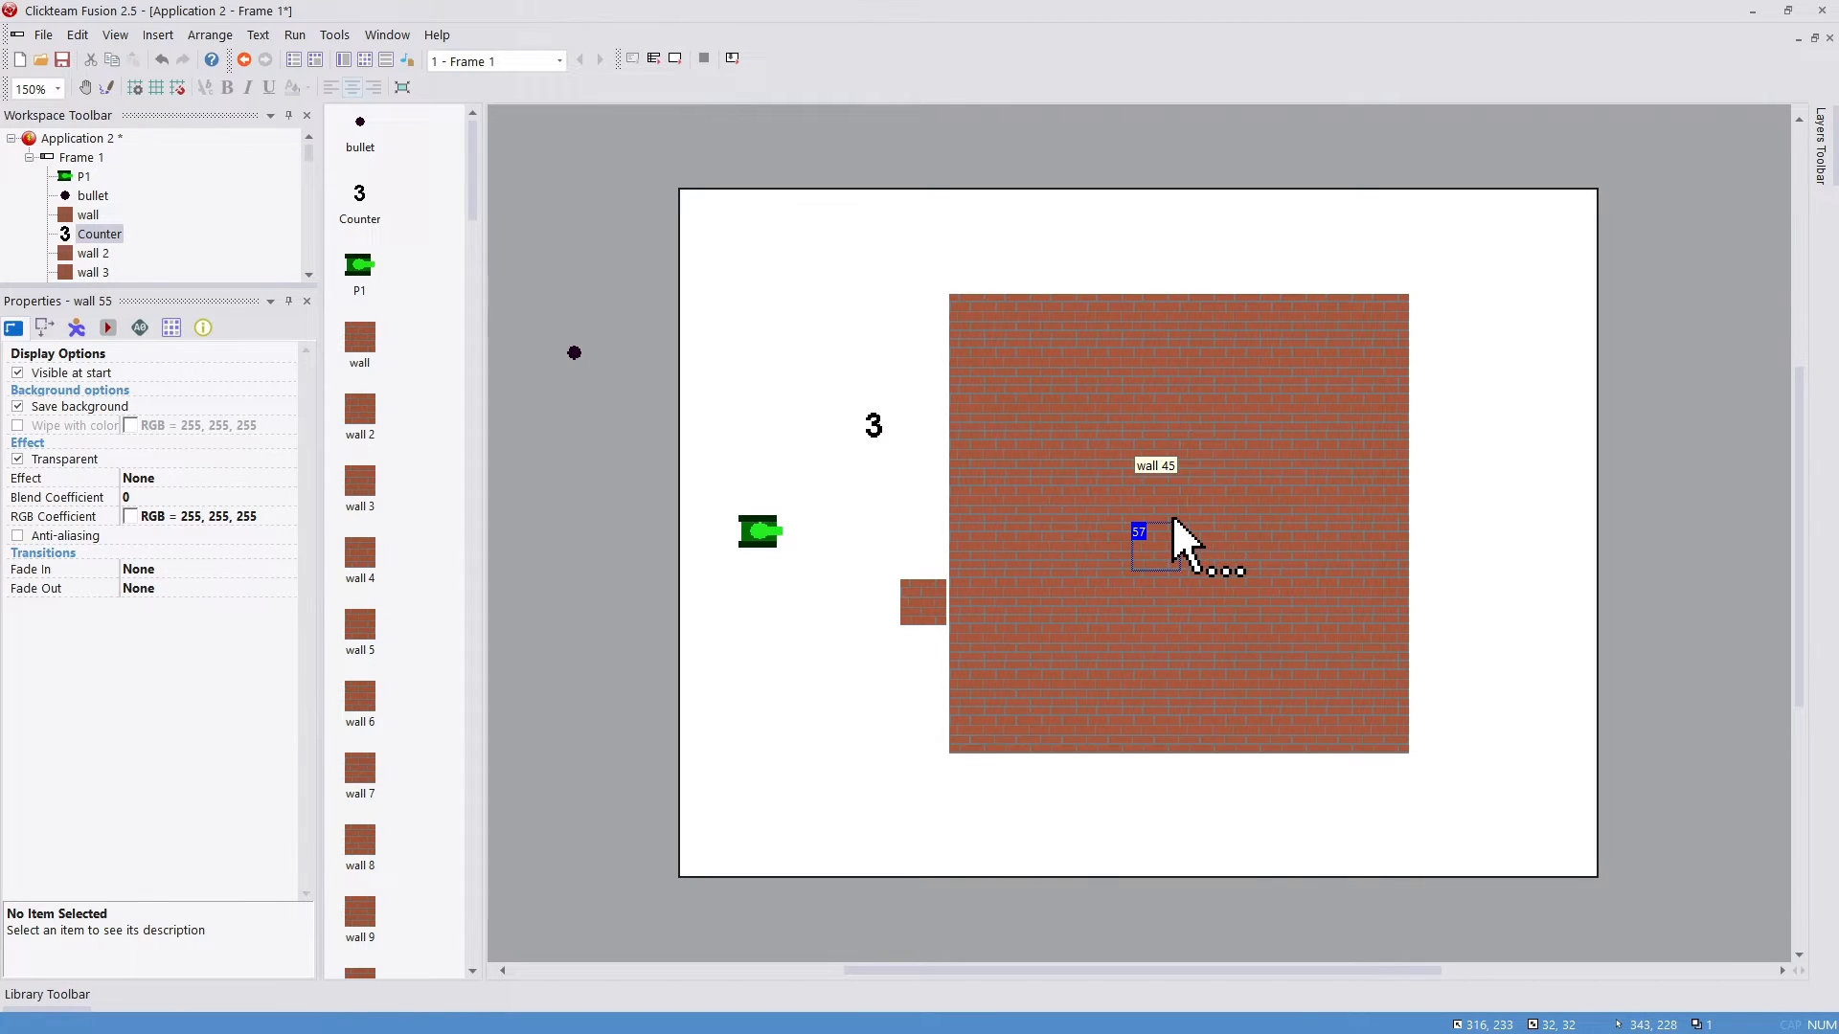
key("ctrl+z")
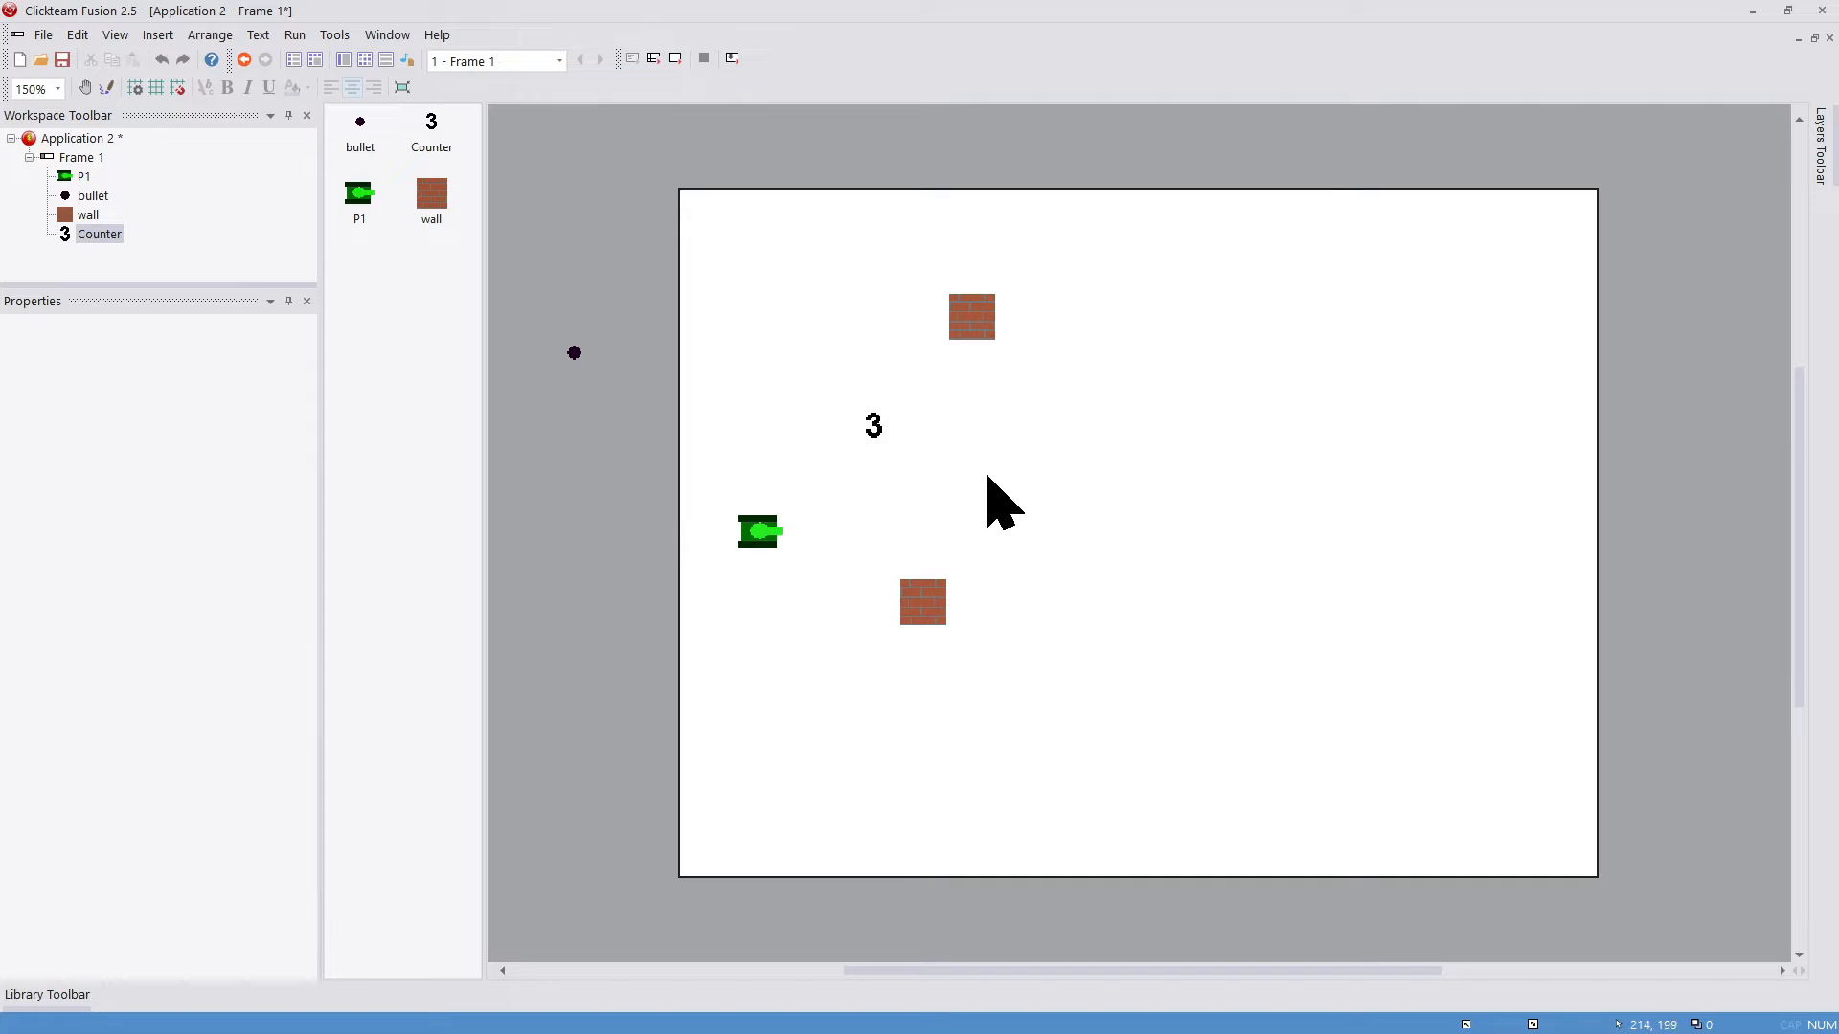
Step: Add one alterable value to the wall object
left_click(965, 333)
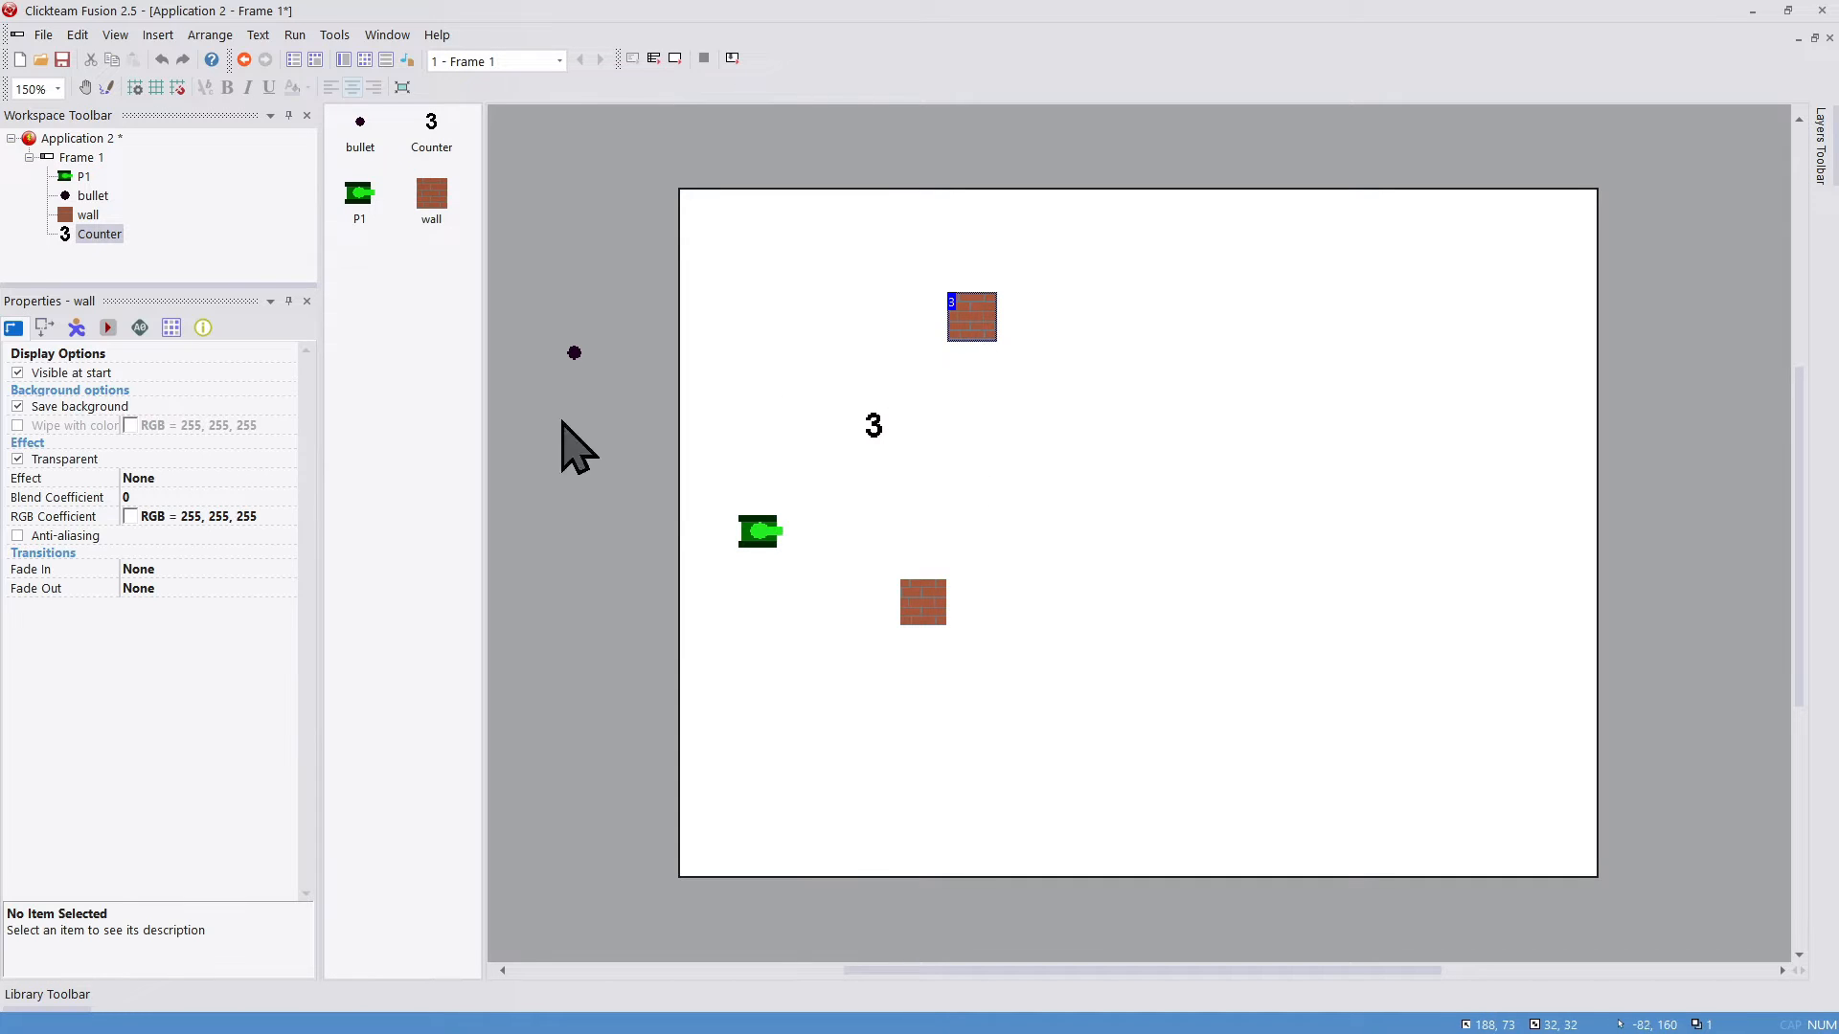
left_click(143, 330)
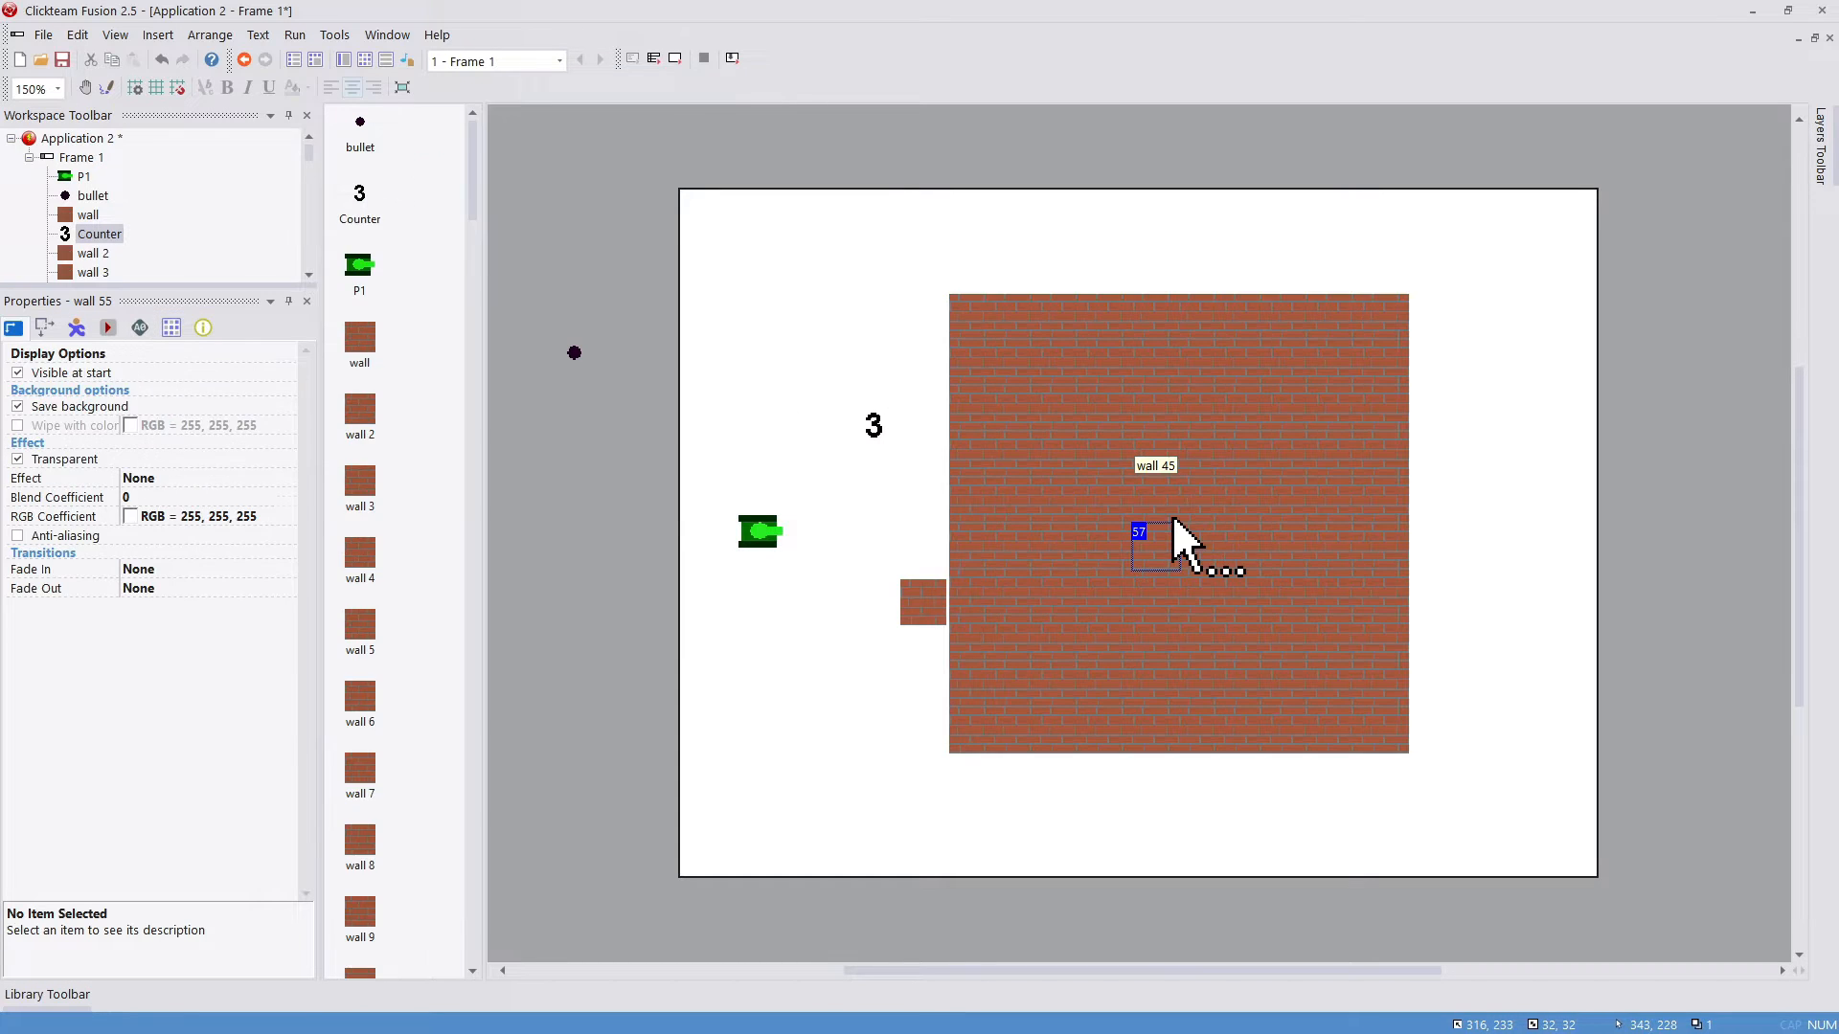
key("ctrl+z")
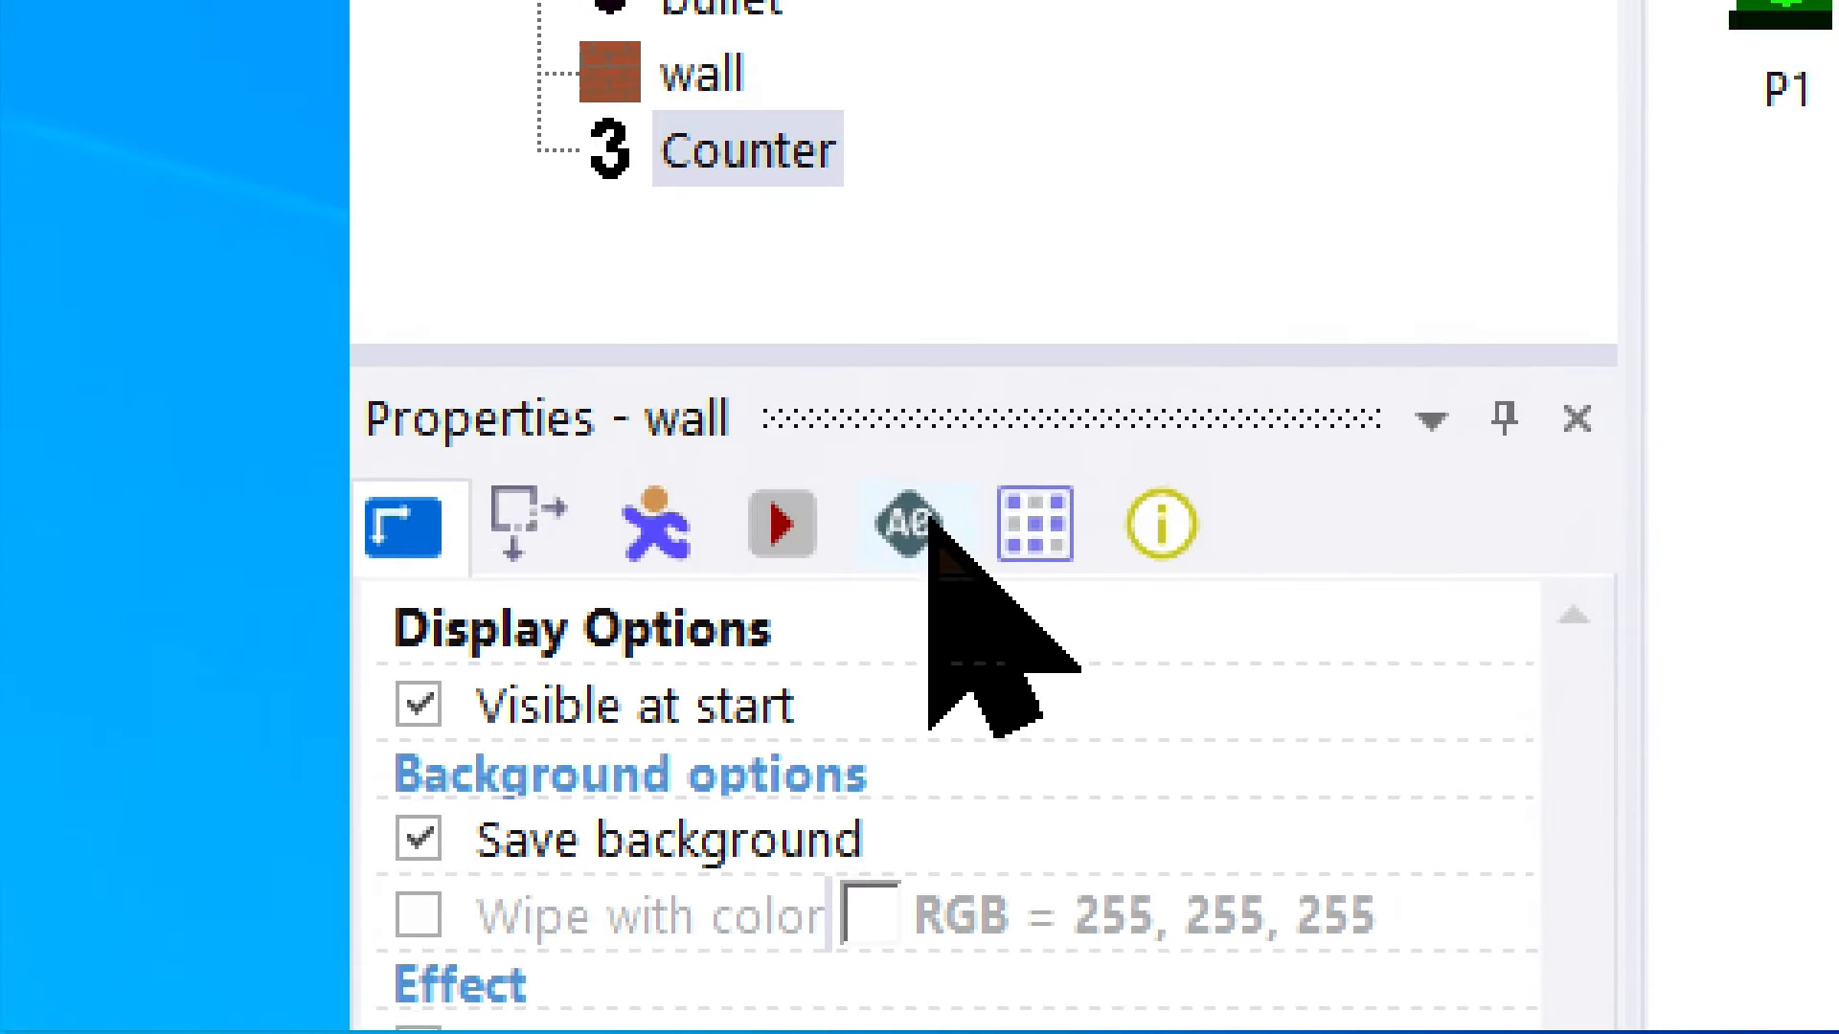
left_click(920, 537)
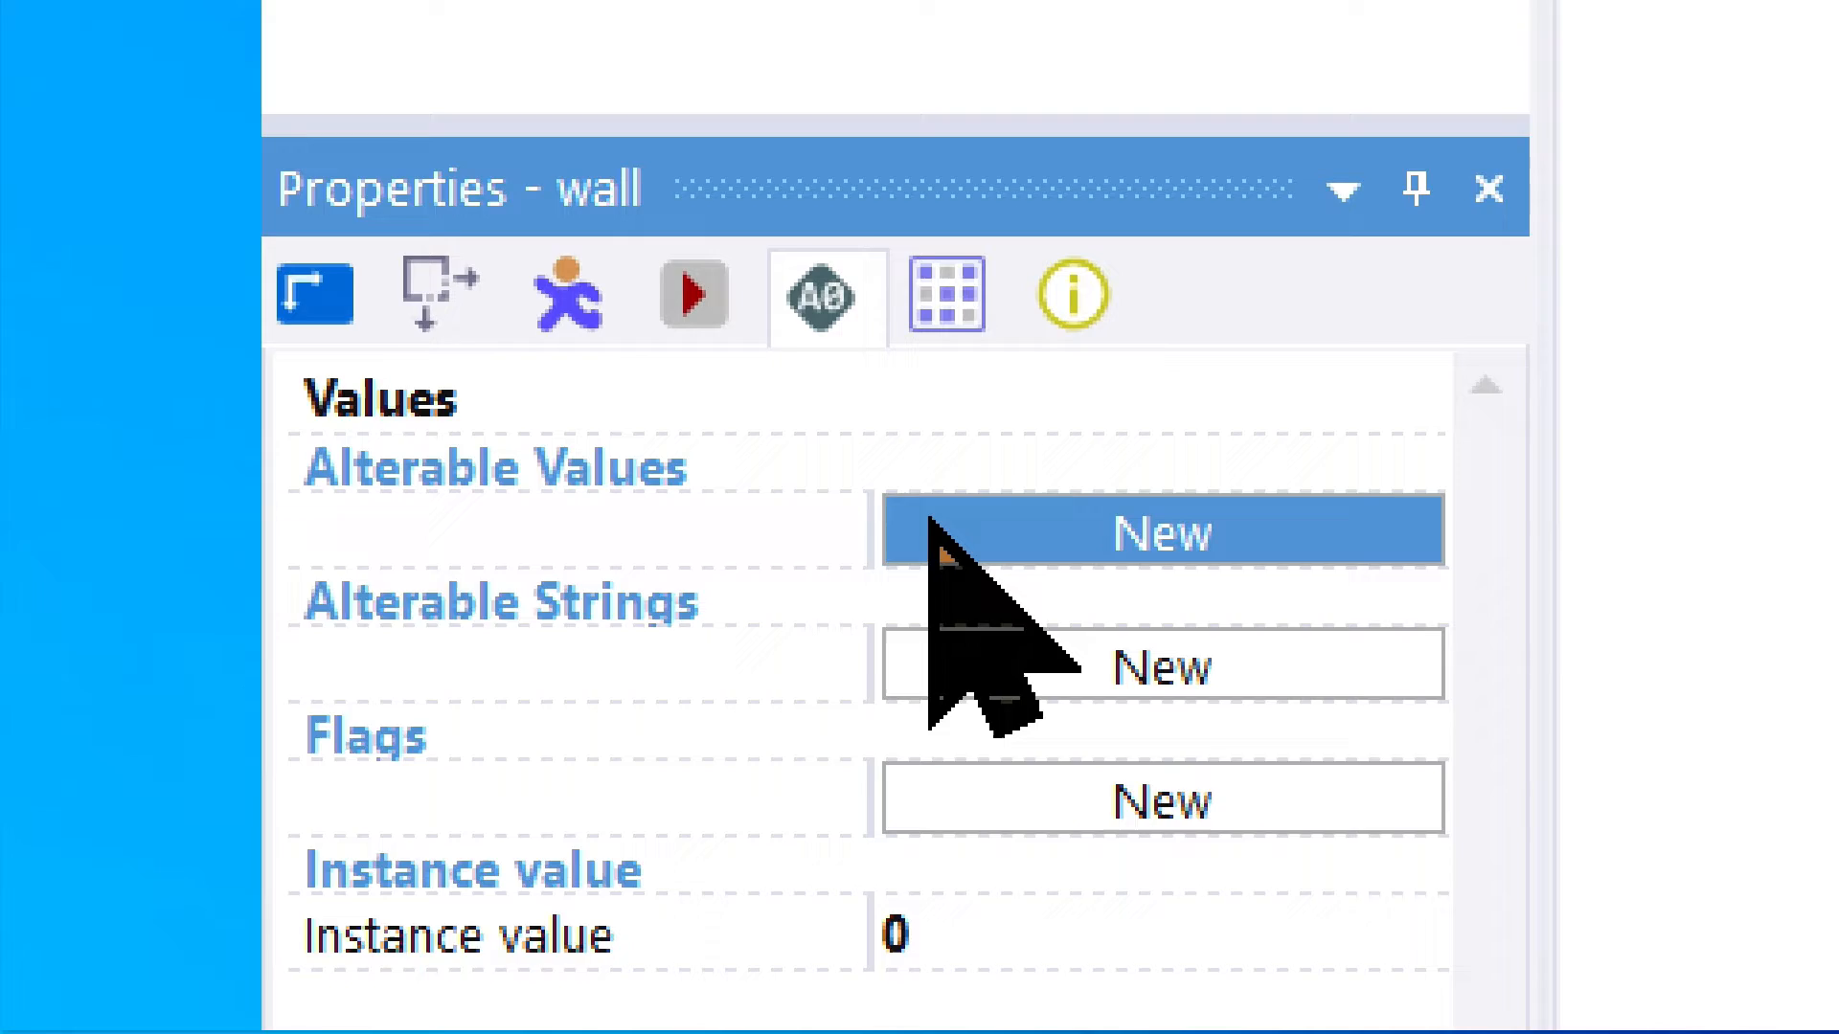
left_click(934, 530)
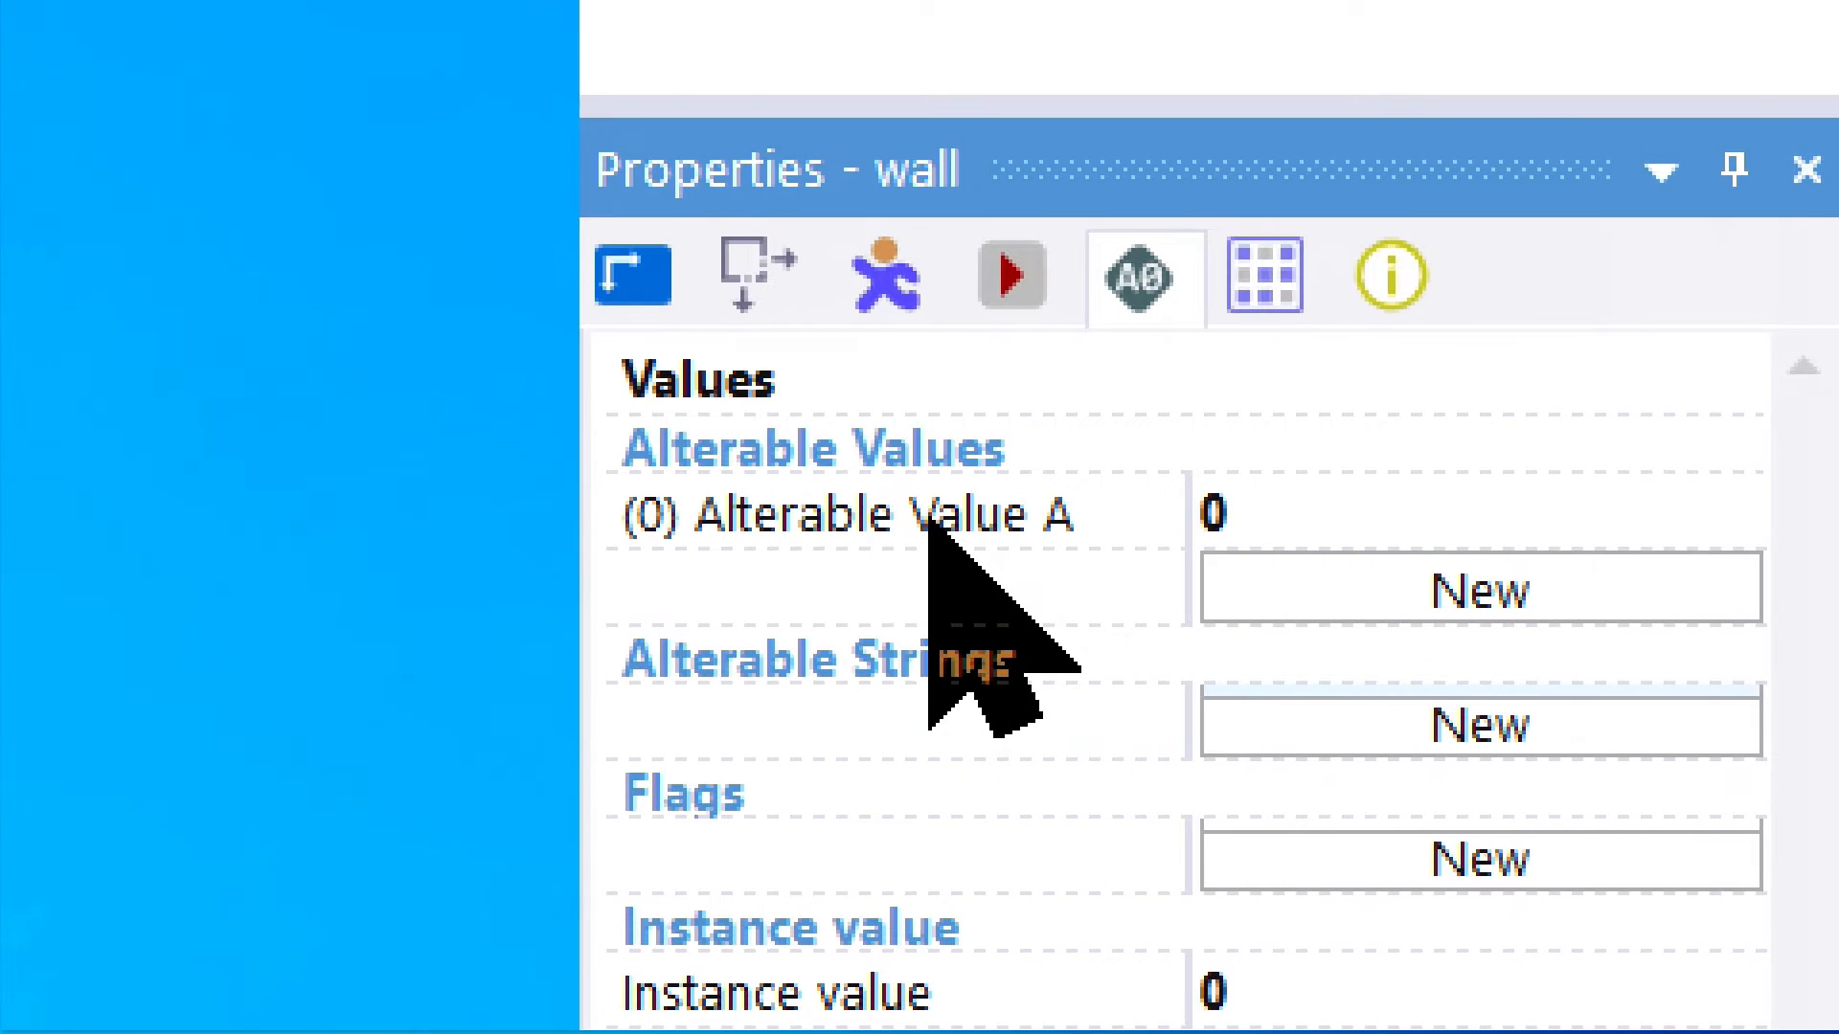
Step: Name the wall's alterable value health and set it to 3
left_click(616, 548)
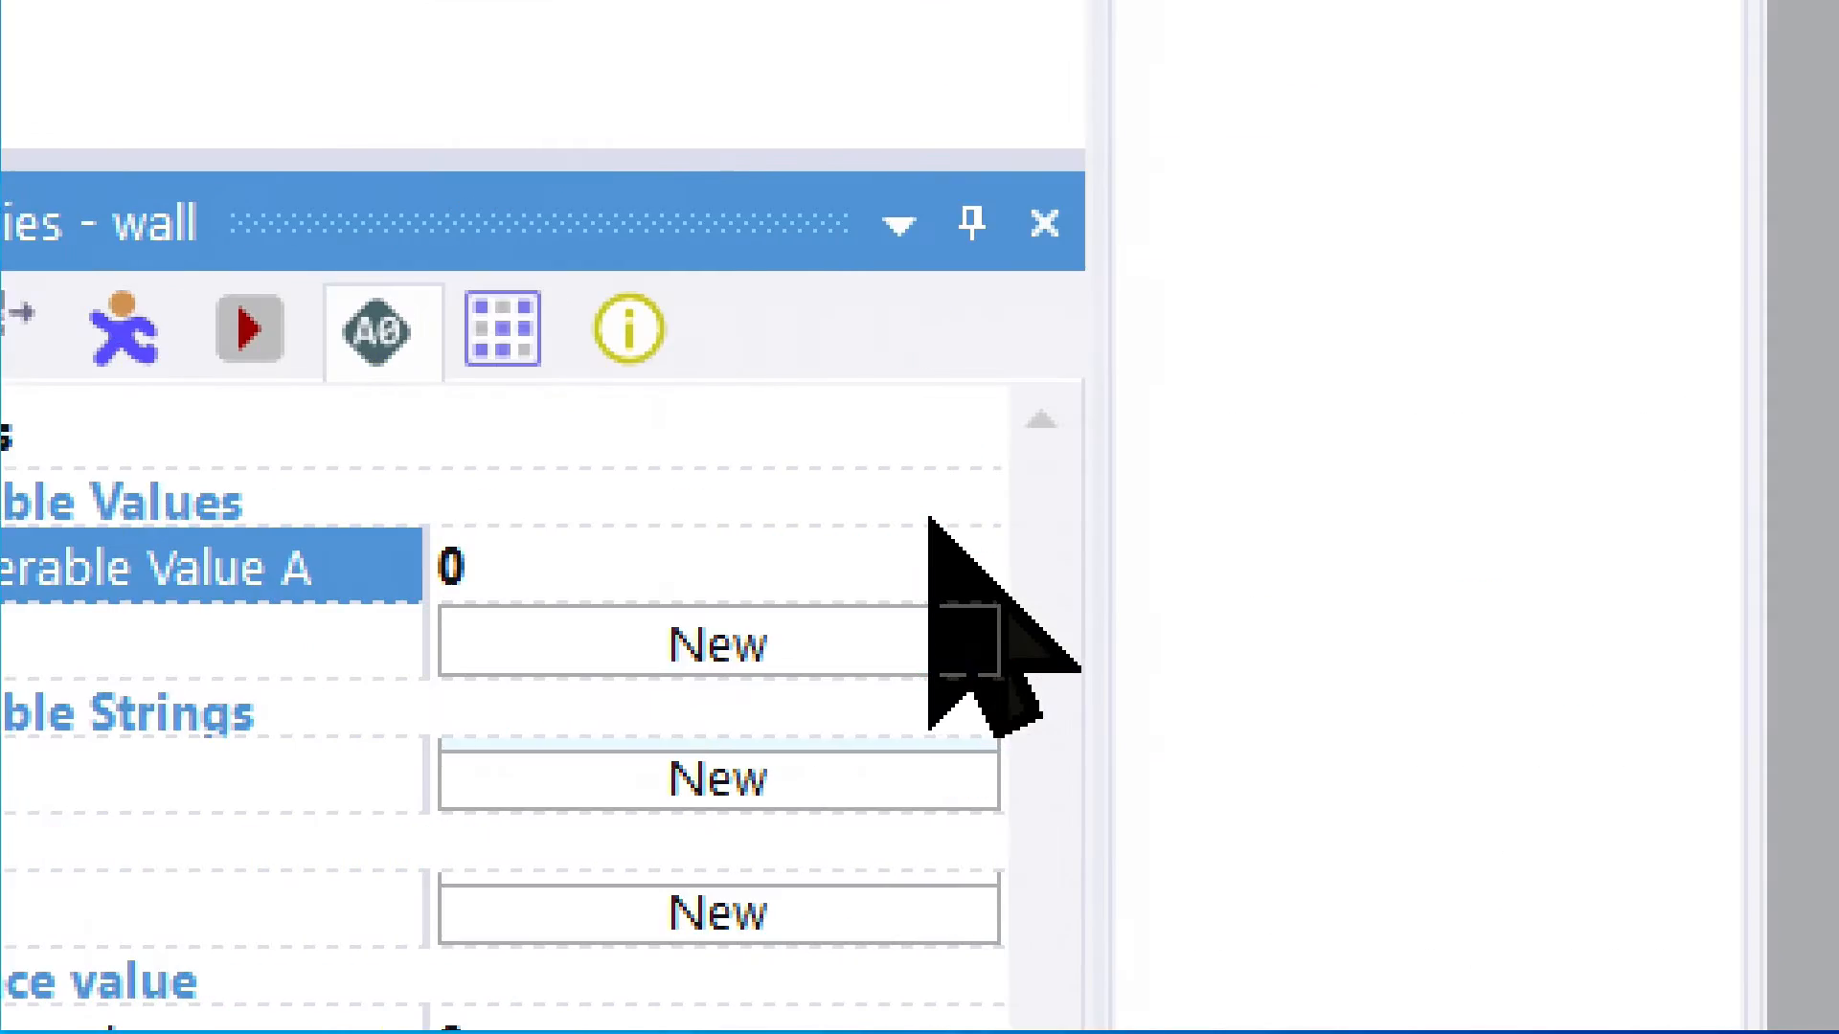
type("h")
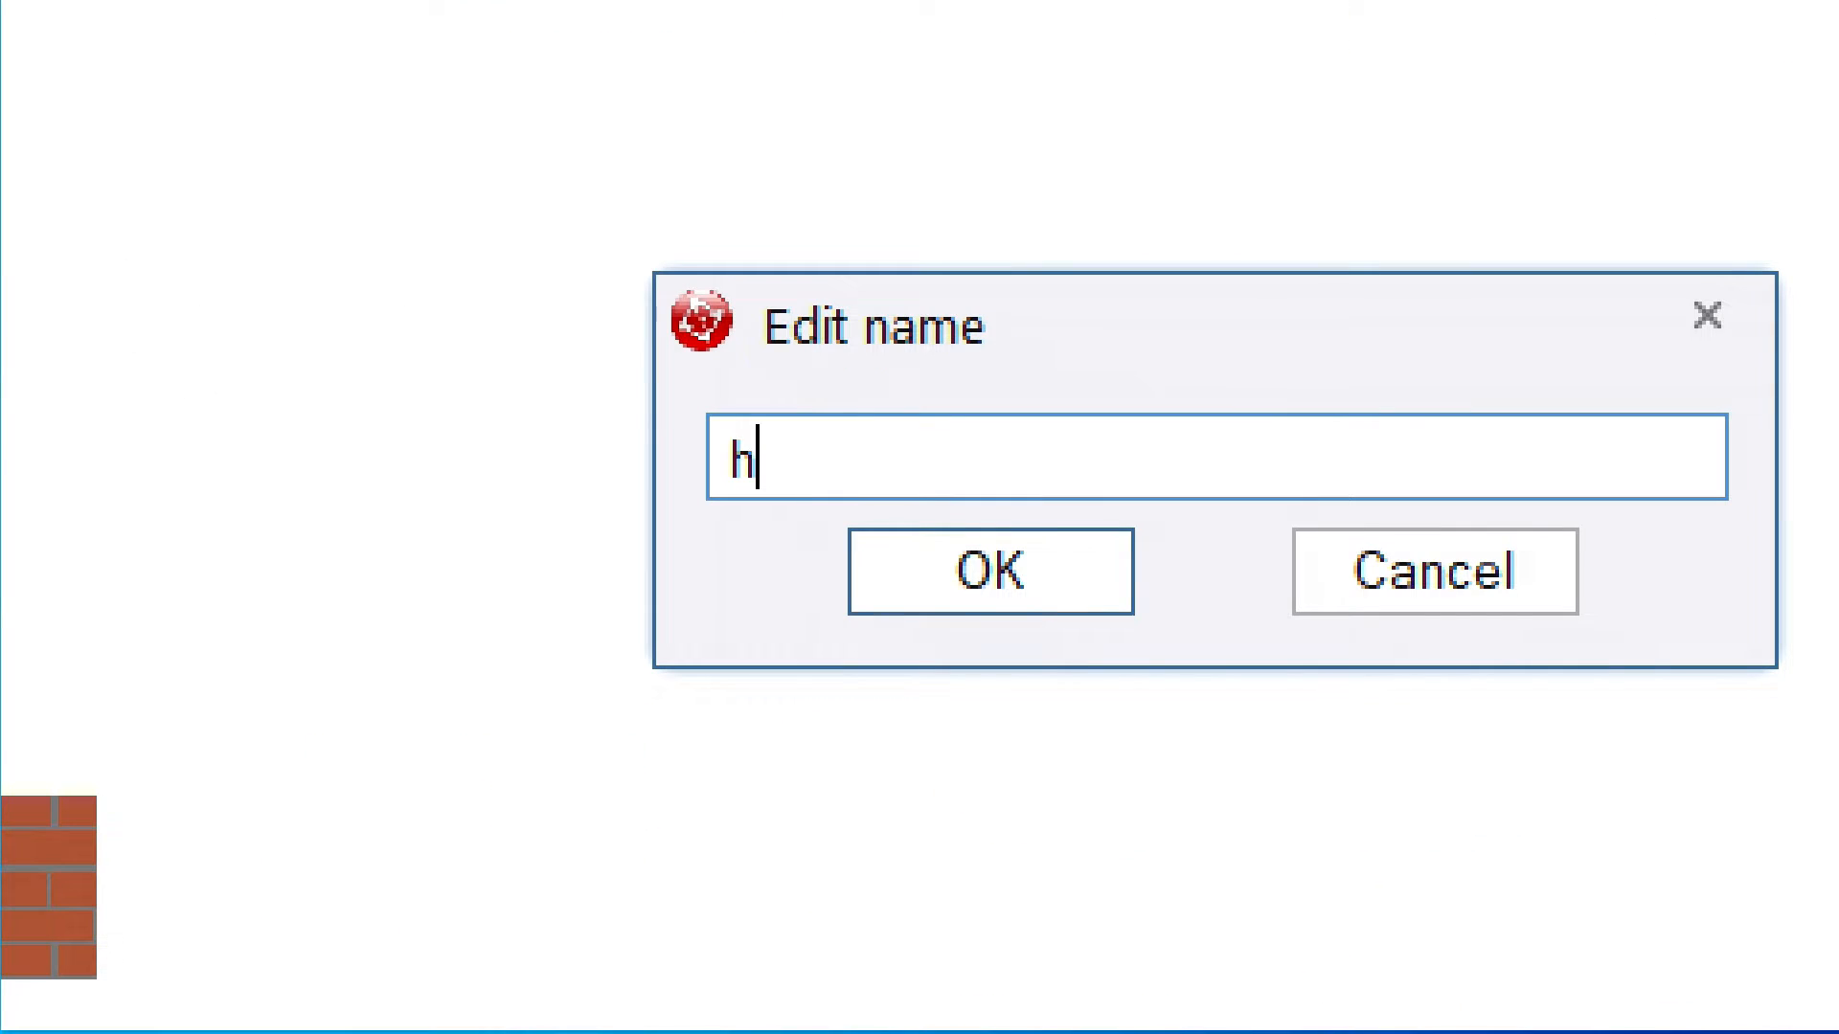
type("ealth")
key("Return")
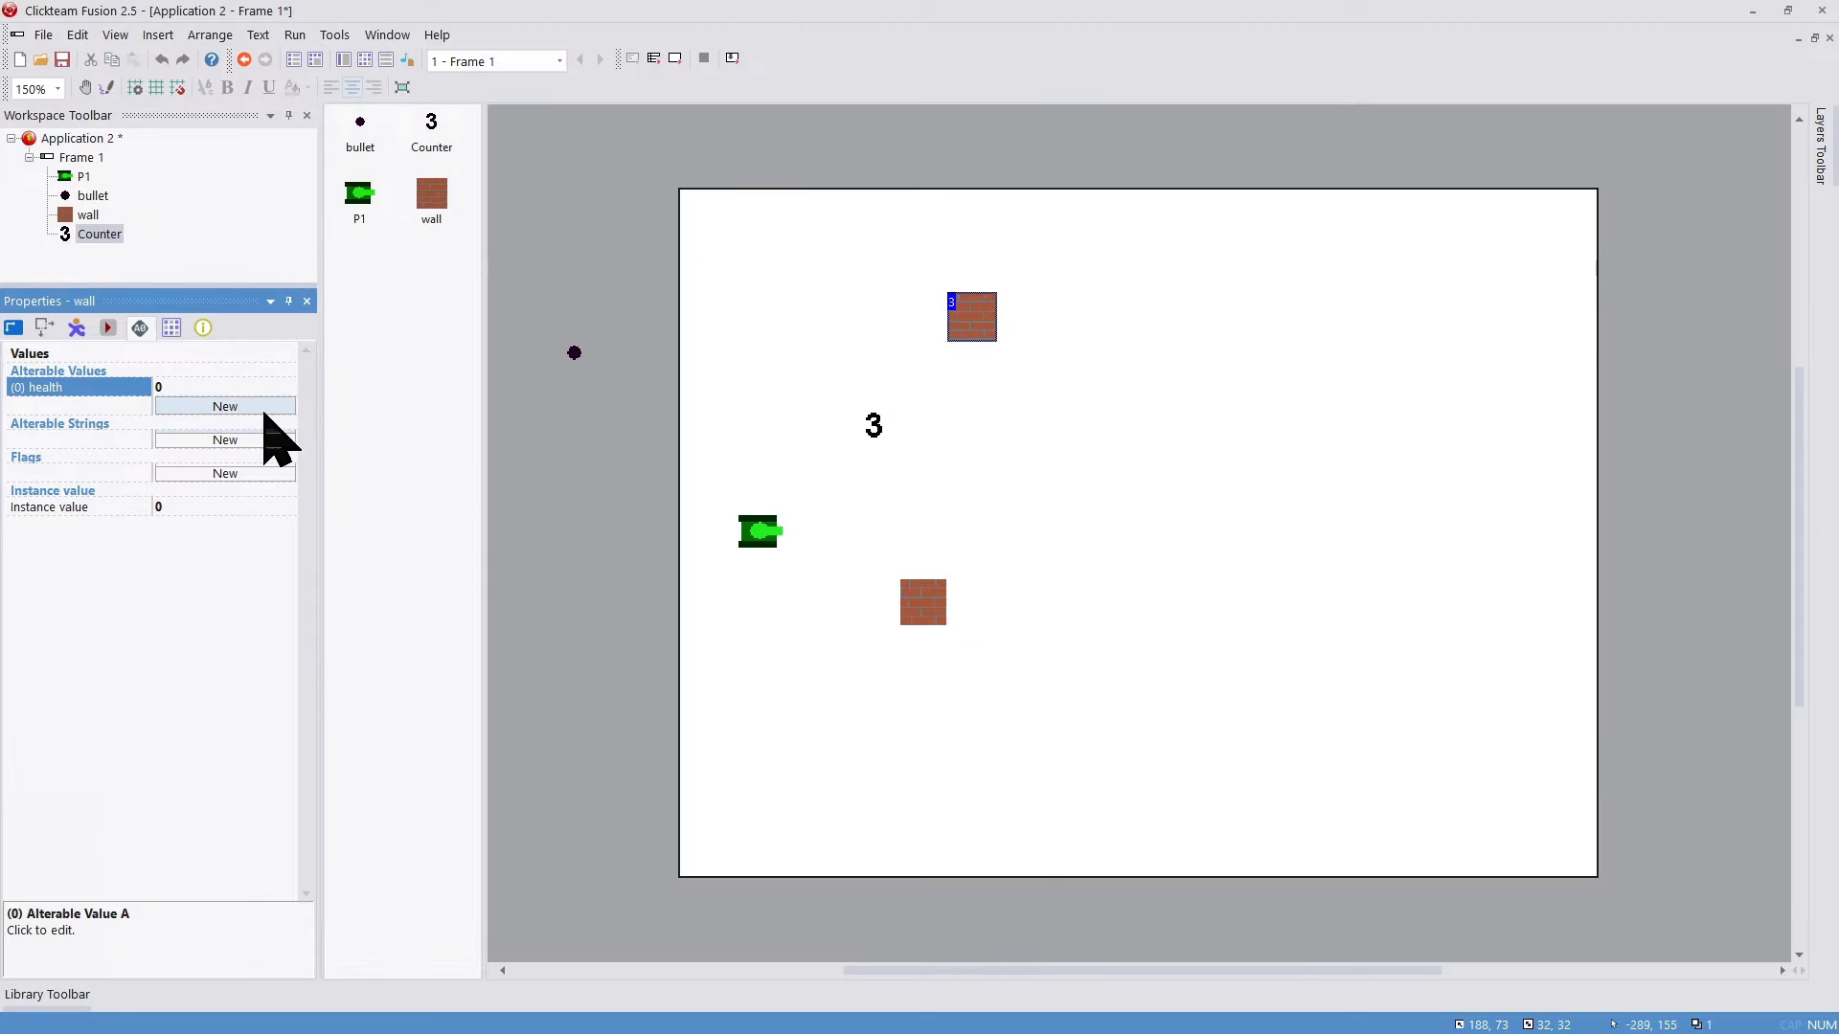
left_click(192, 391)
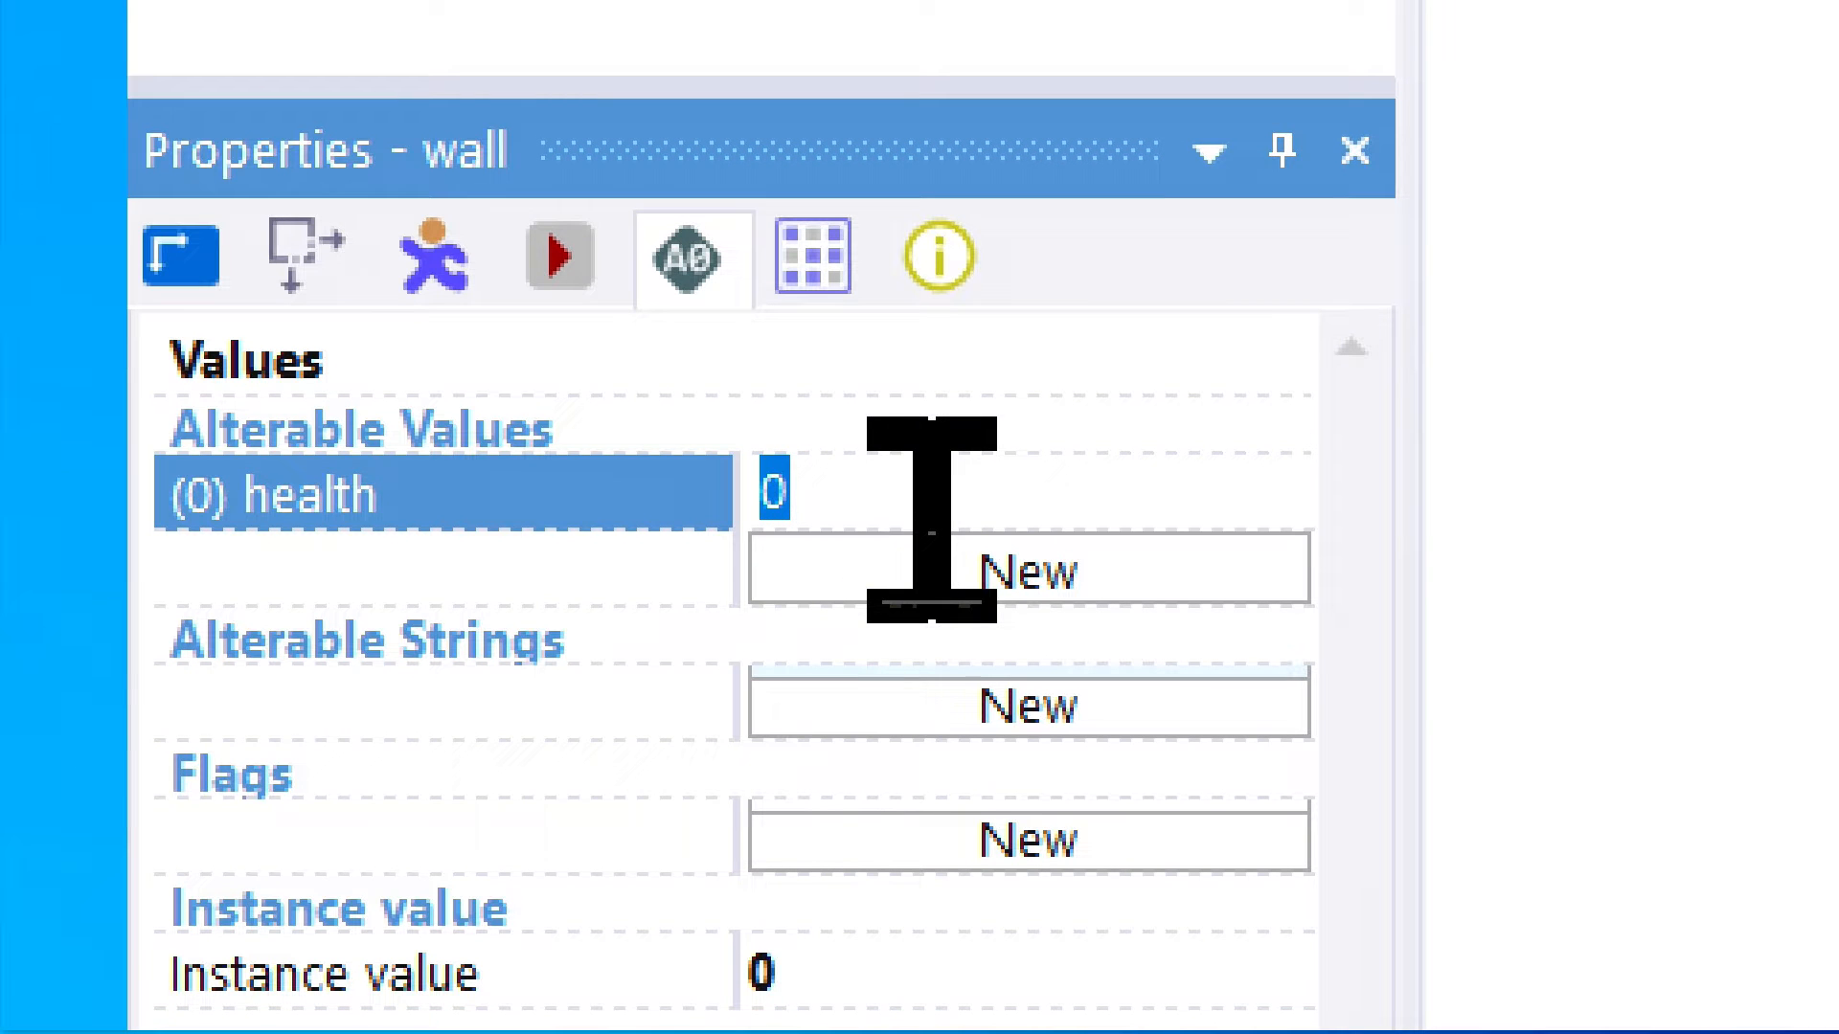
type("3")
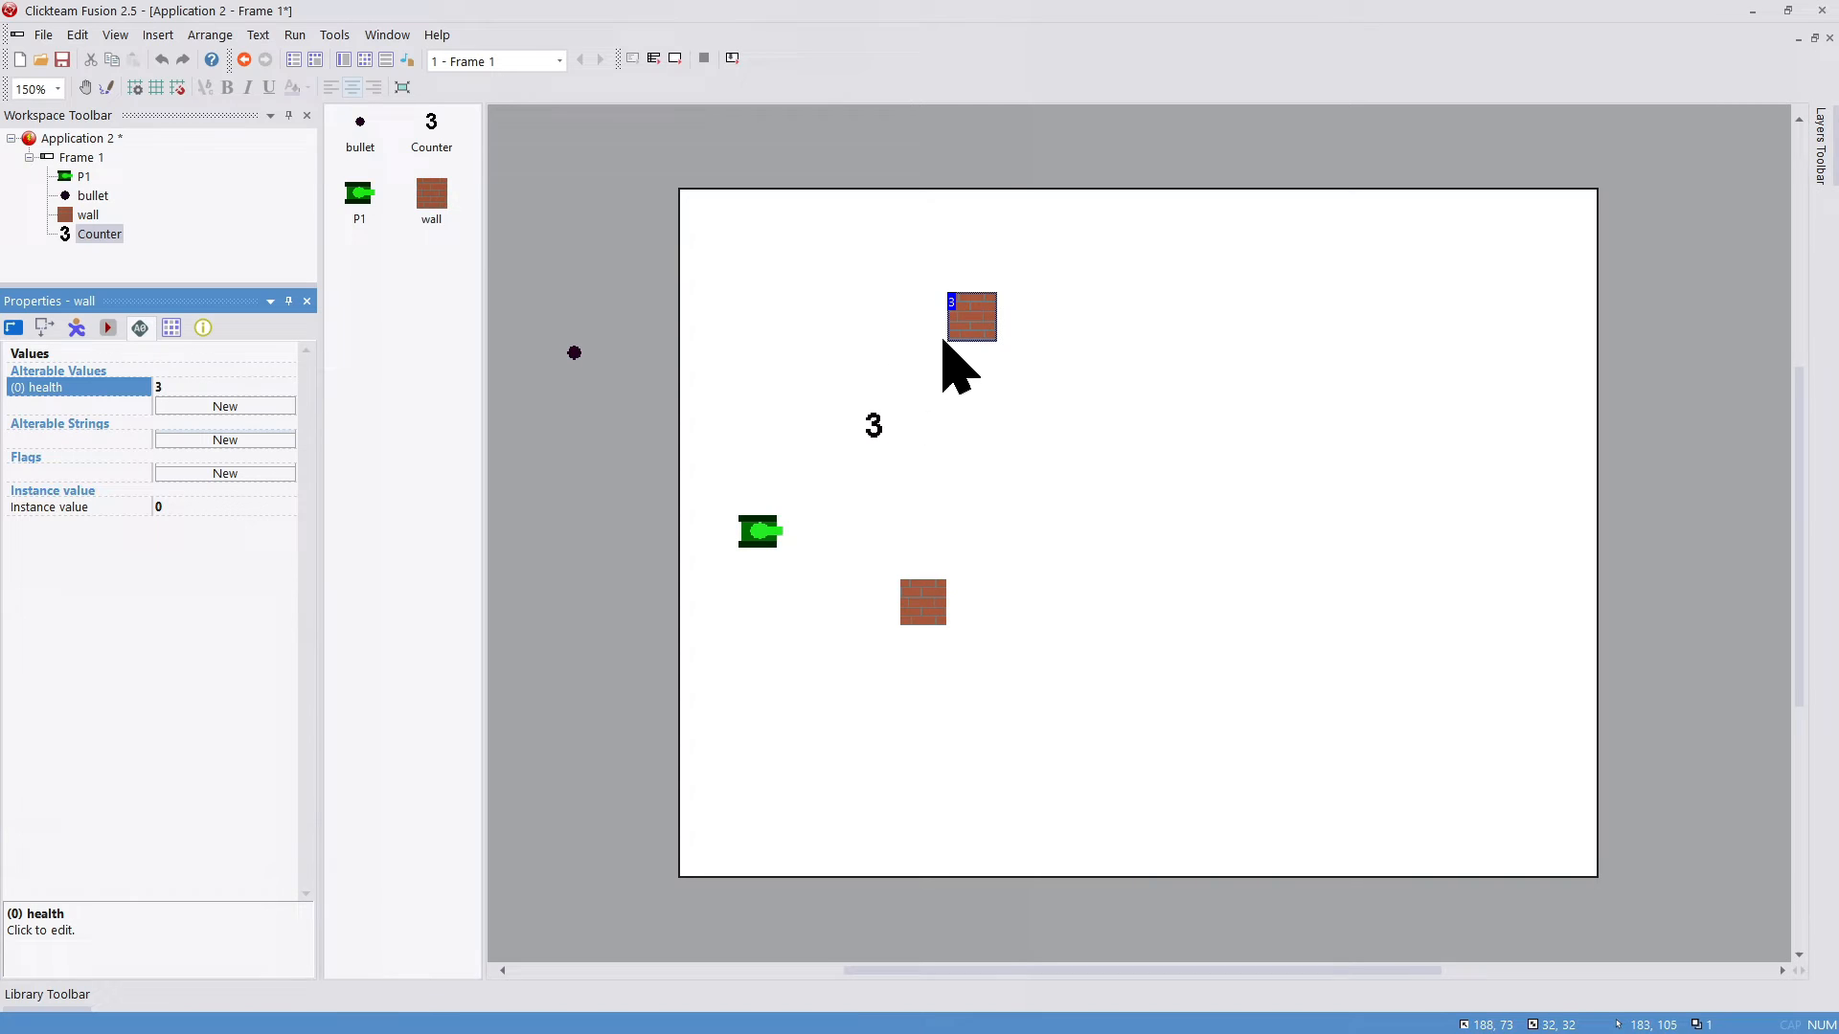
Step: Move the upper wall back in front of the P1 tank, just above the other wall
left_click_drag(955, 322, 959, 392)
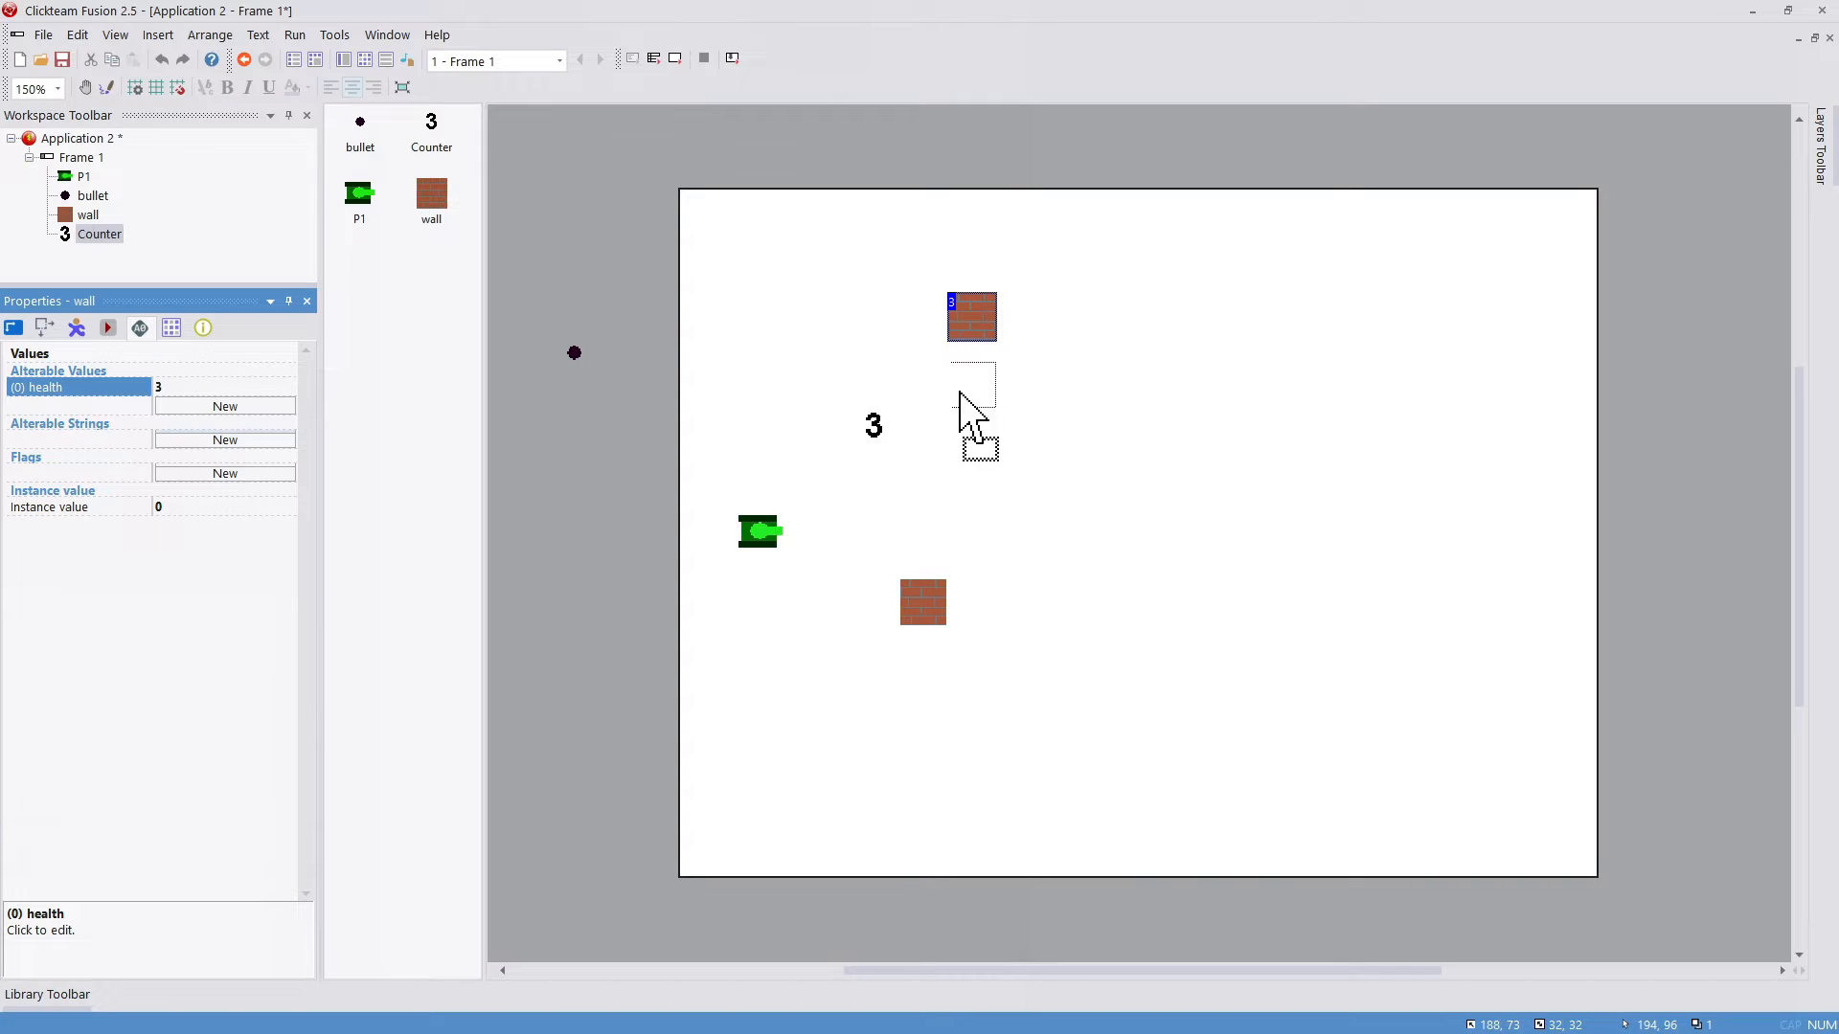
left_click_drag(916, 518, 905, 489)
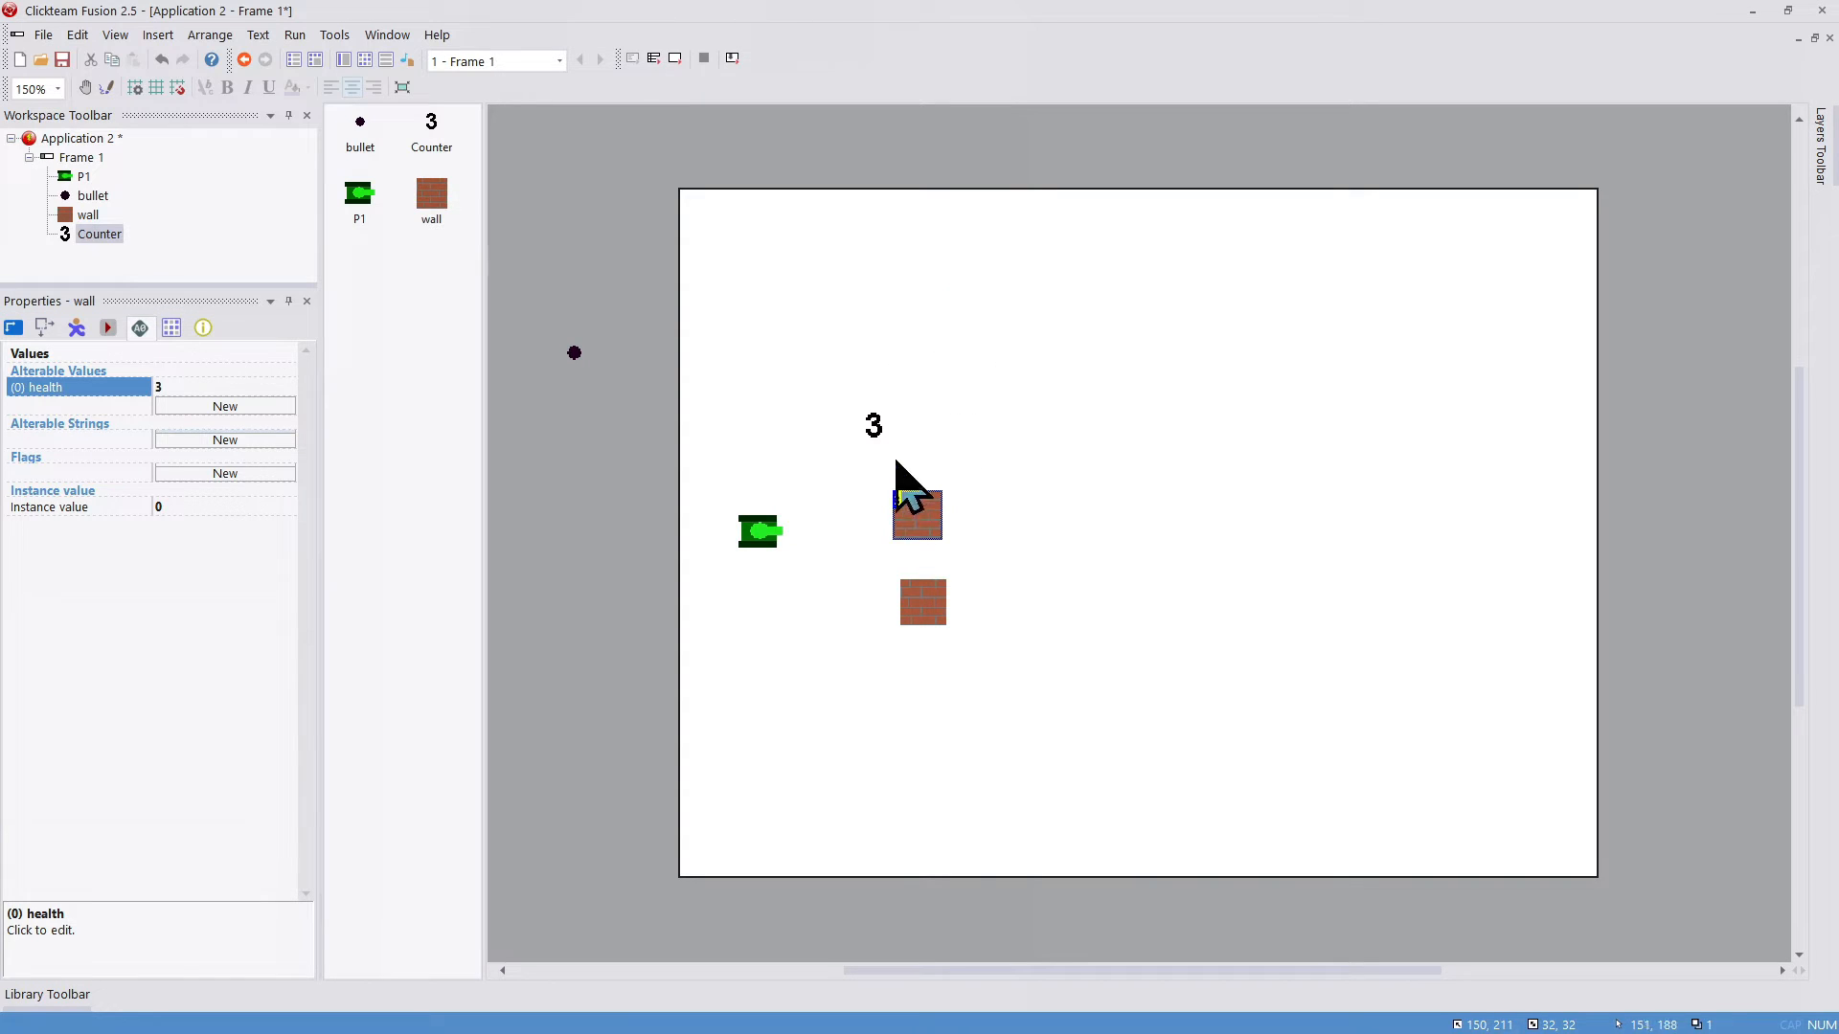
Step: In the bullet and wall collision event, replace the Counter subtraction with an action subtracting 1 from the wall's health value
left_click(365, 59)
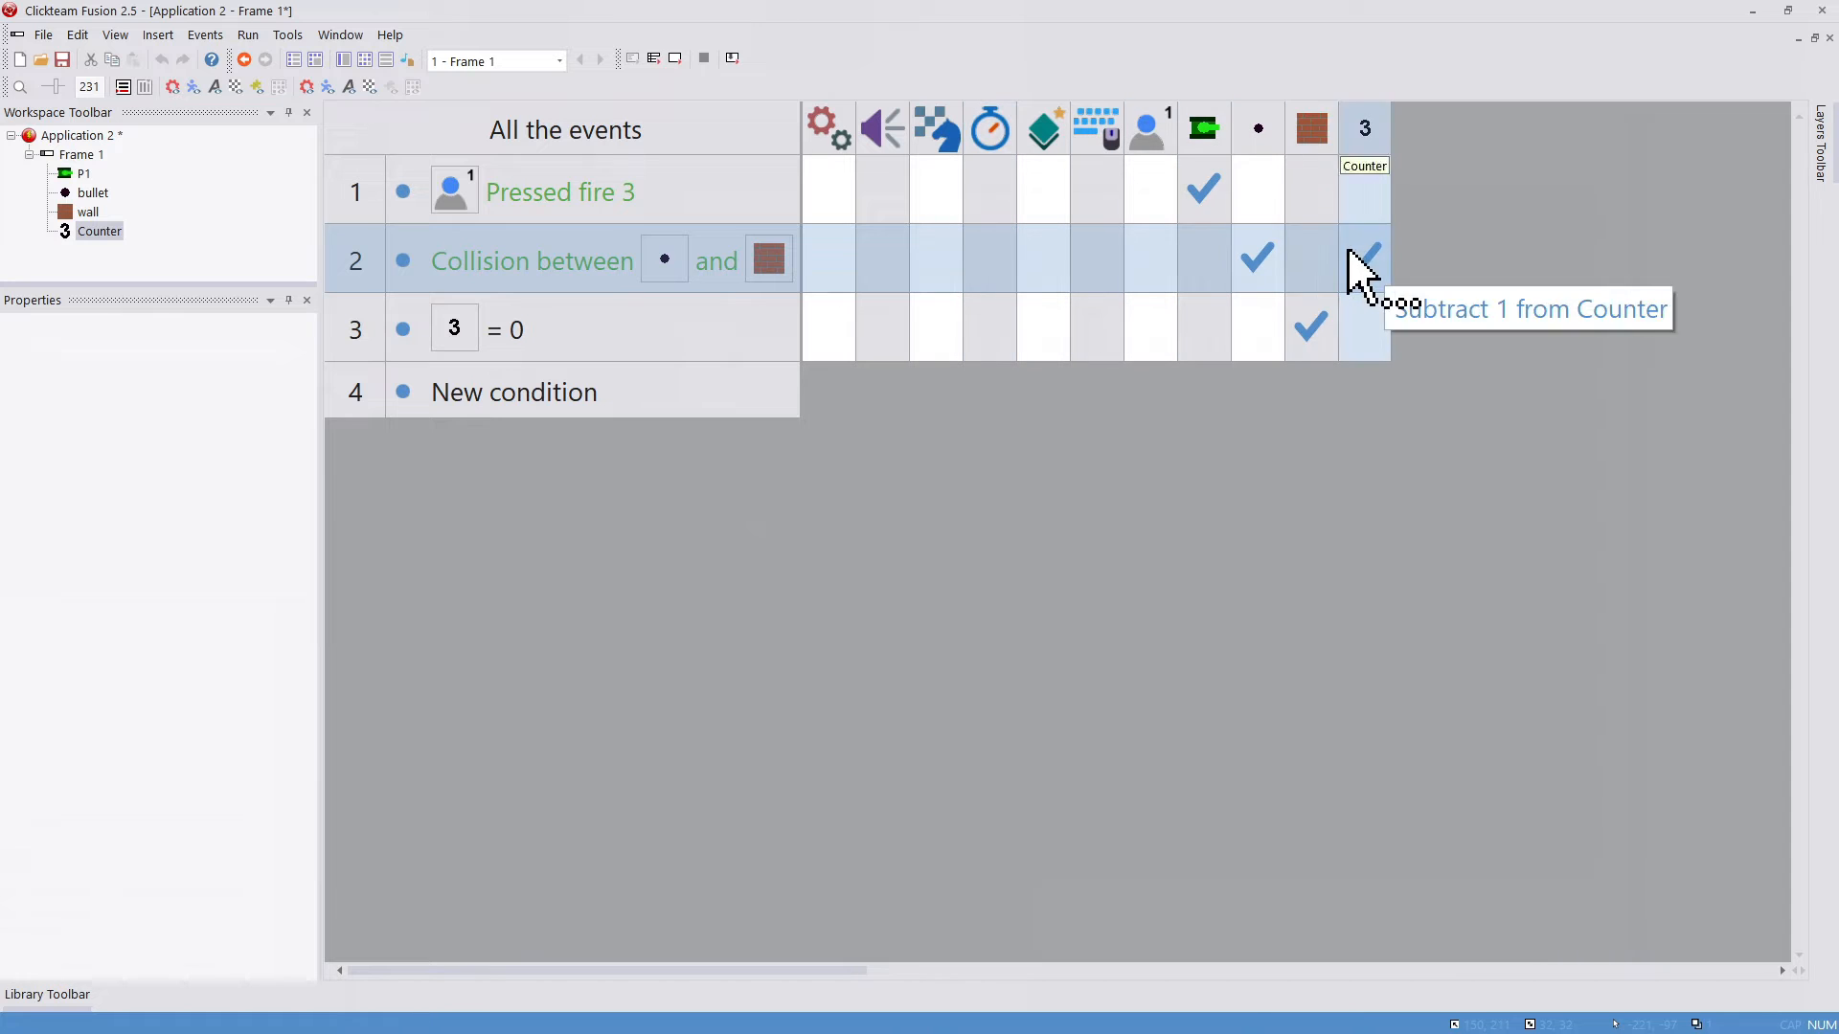
left_click(1320, 268)
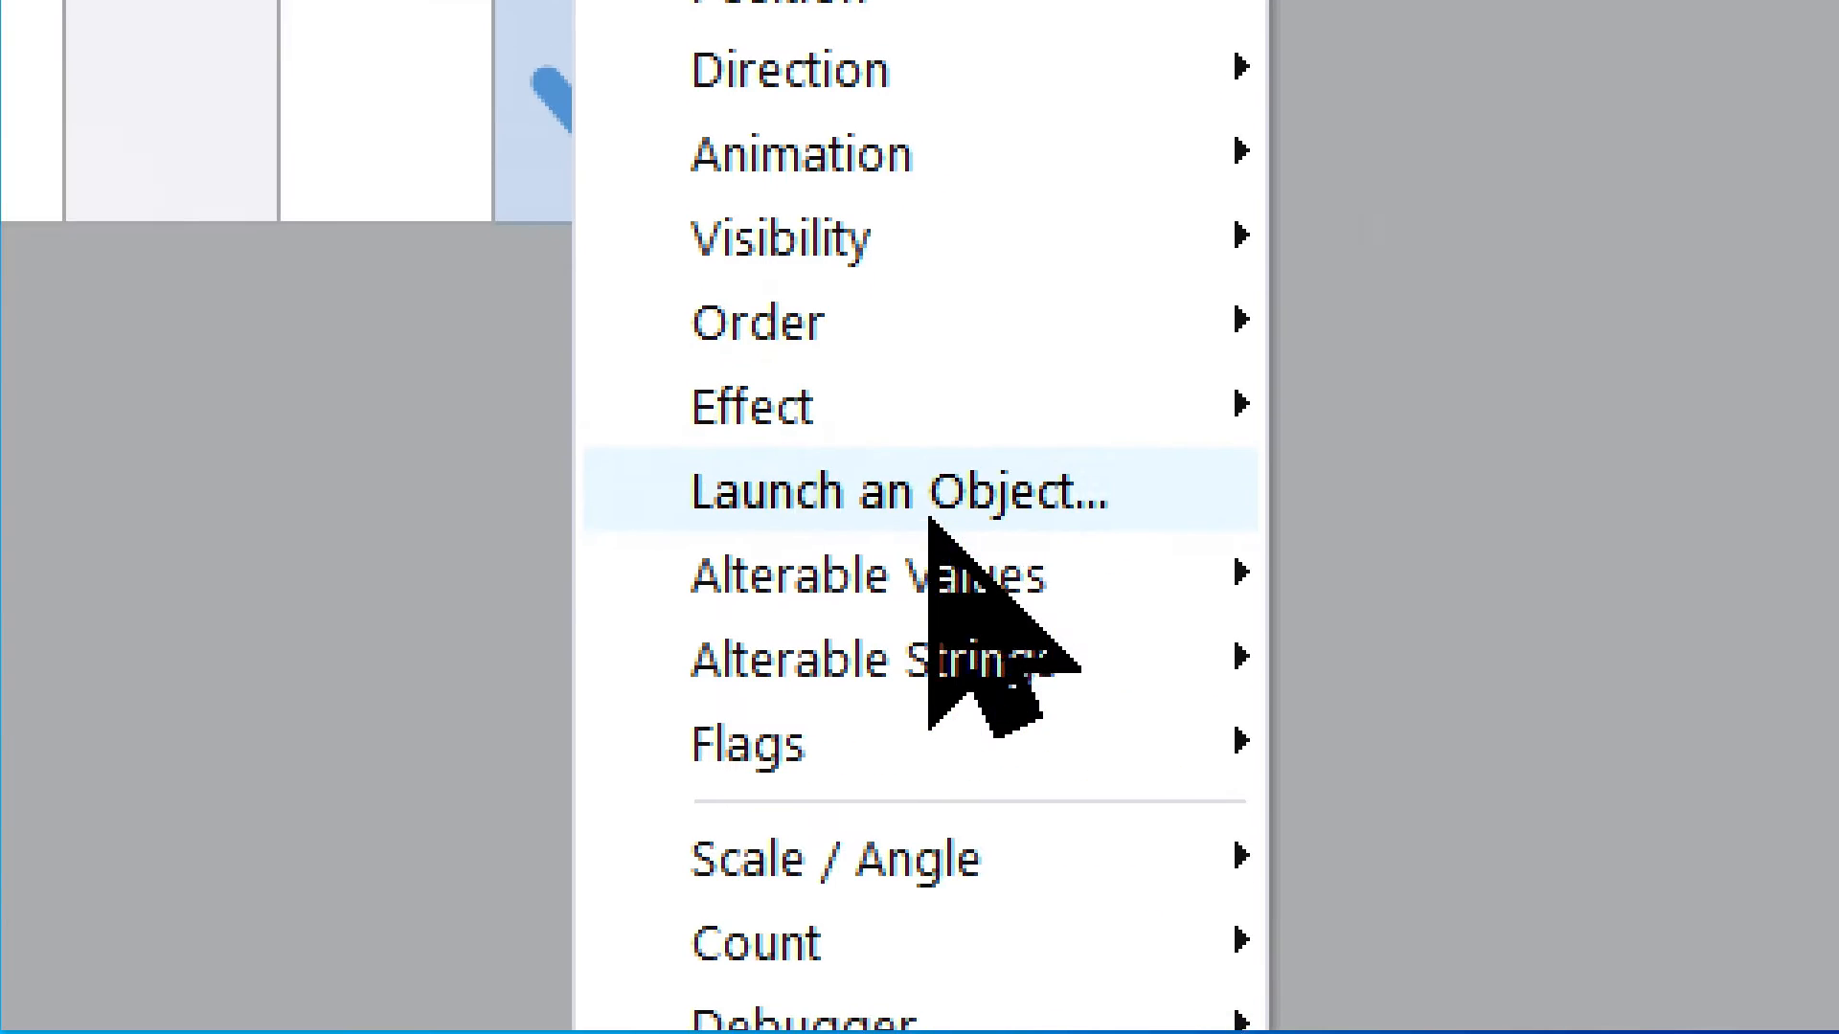
mouse_move(1011, 580)
left_click(1693, 738)
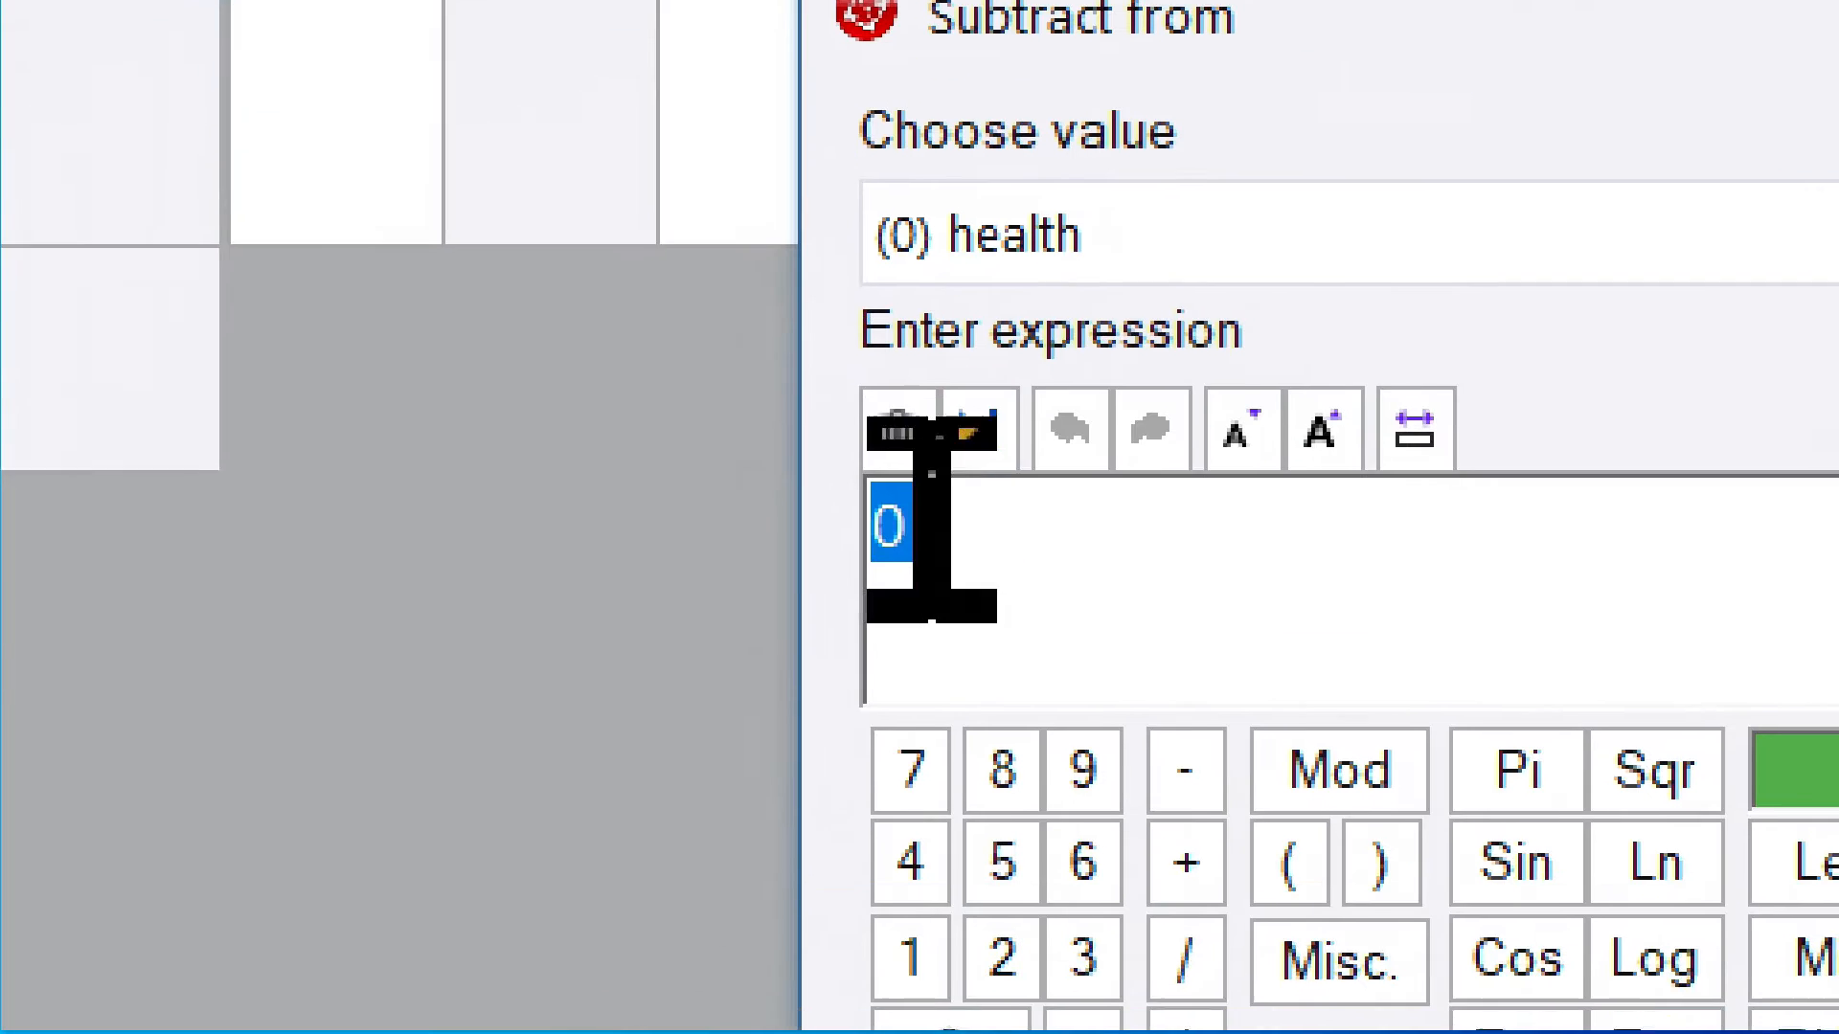
type("1")
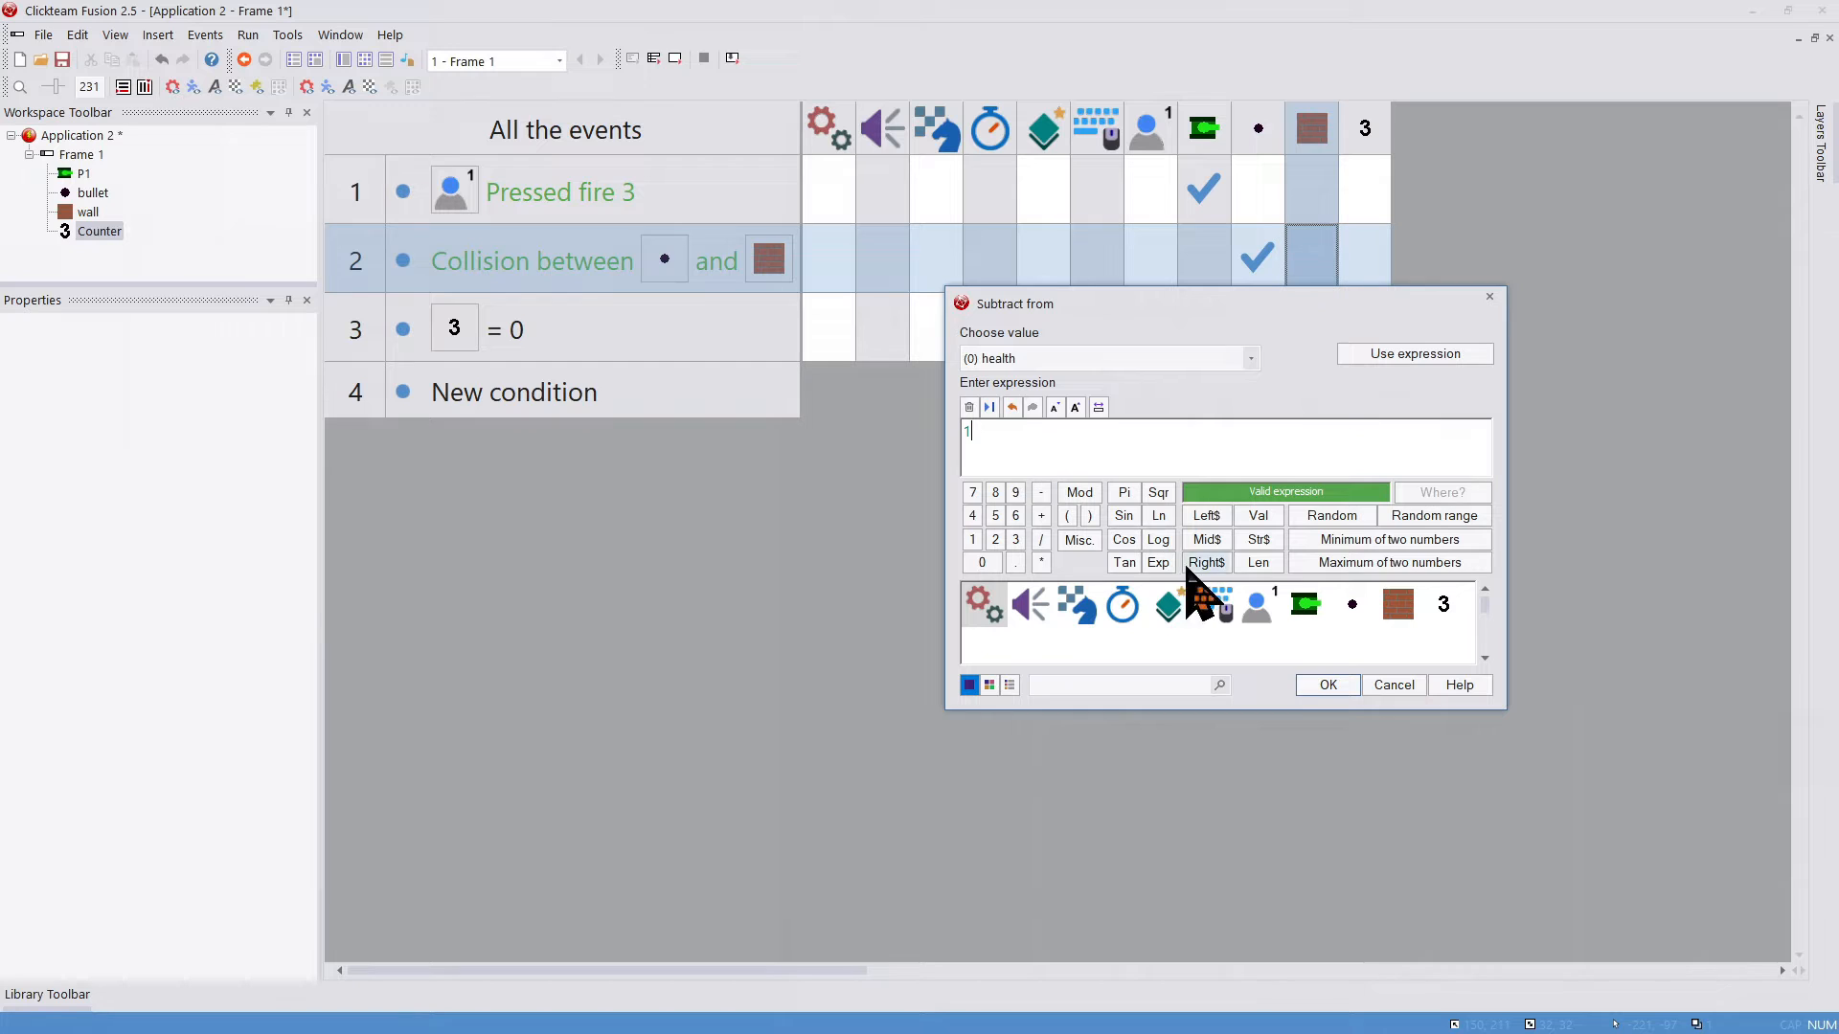
left_click(1332, 687)
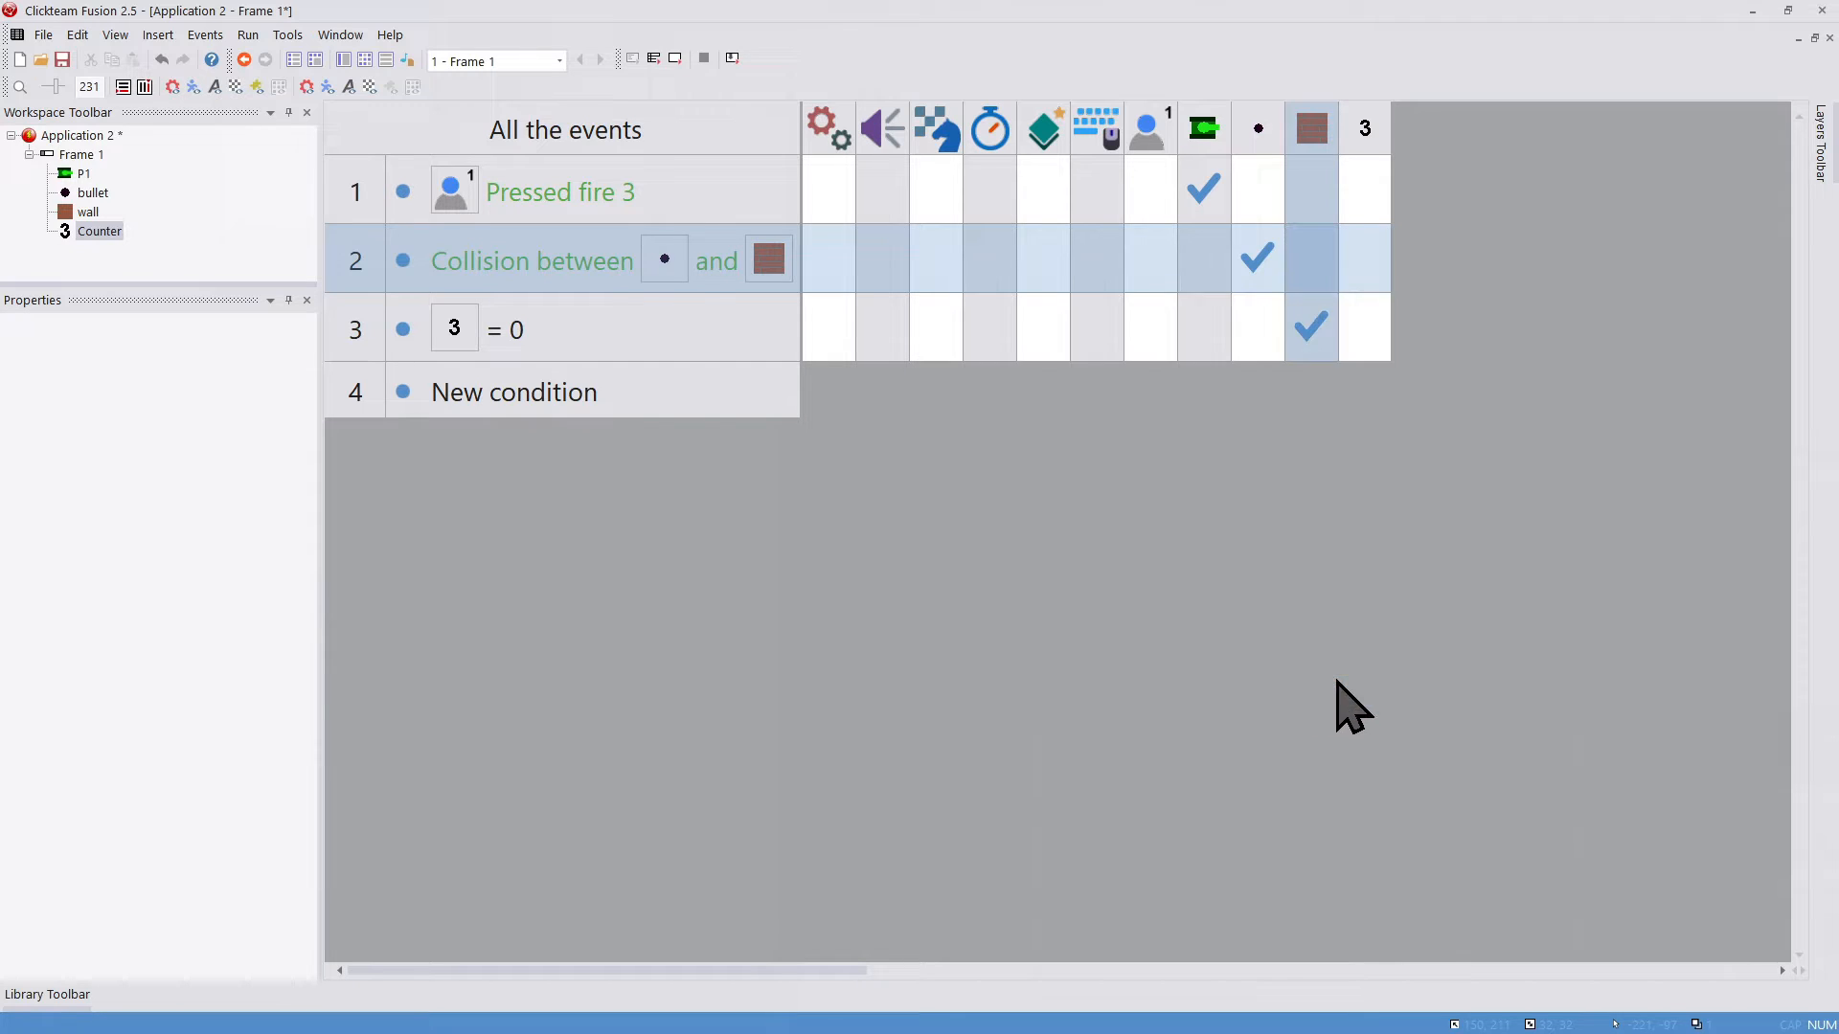
Step: Replace the Counter = 0 condition of event 3 with a comparison of the wall's health alterable value equal to 0
right_click(522, 335)
left_click(550, 367)
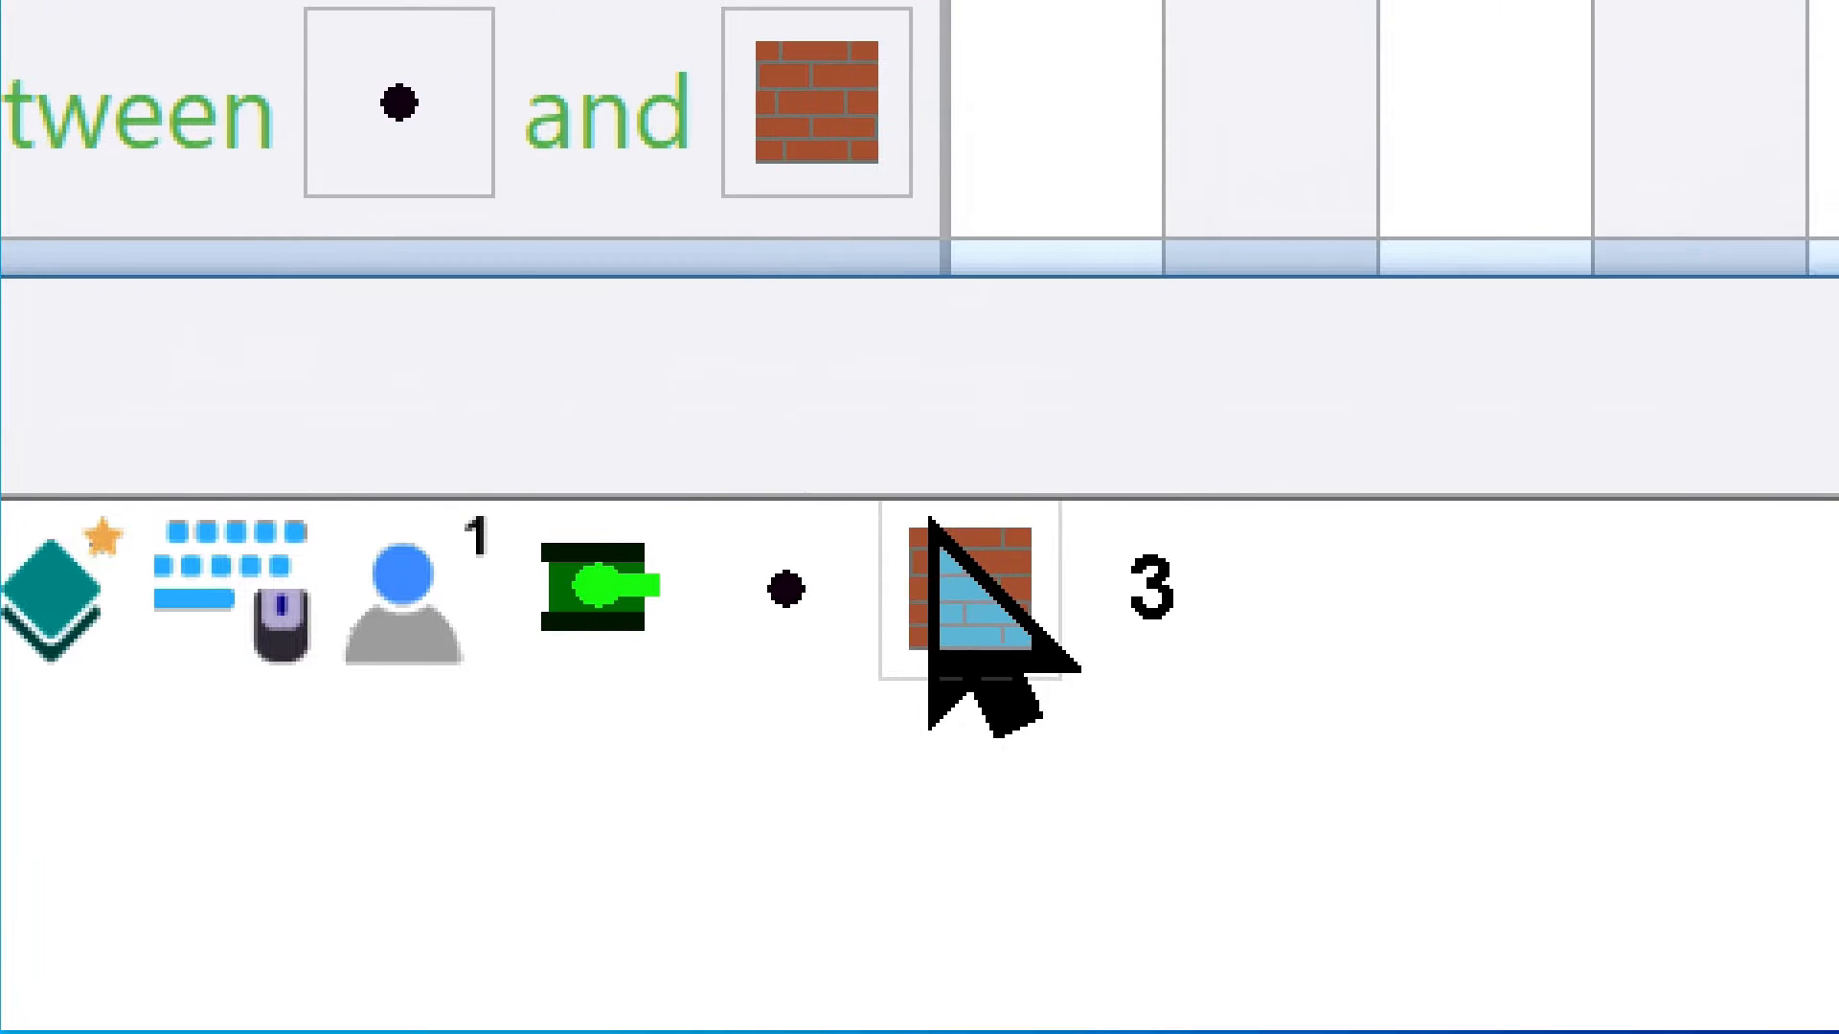
left_click(930, 529)
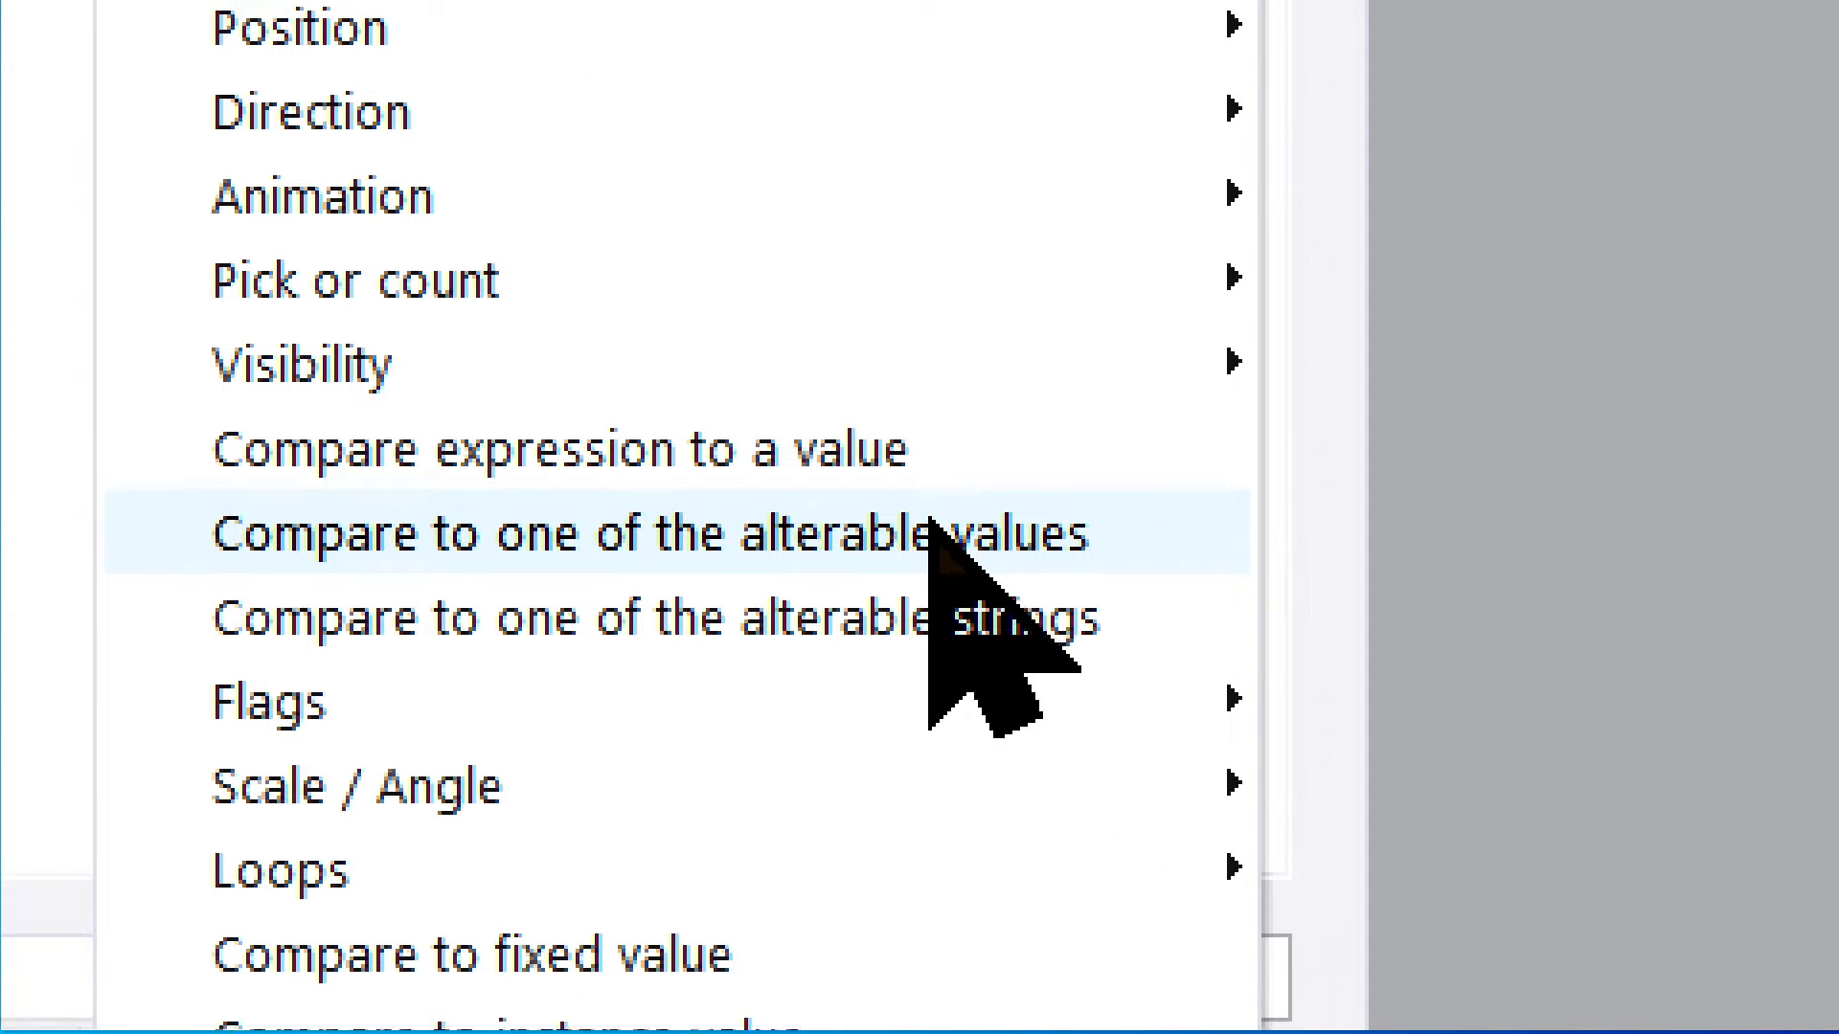
left_click(931, 524)
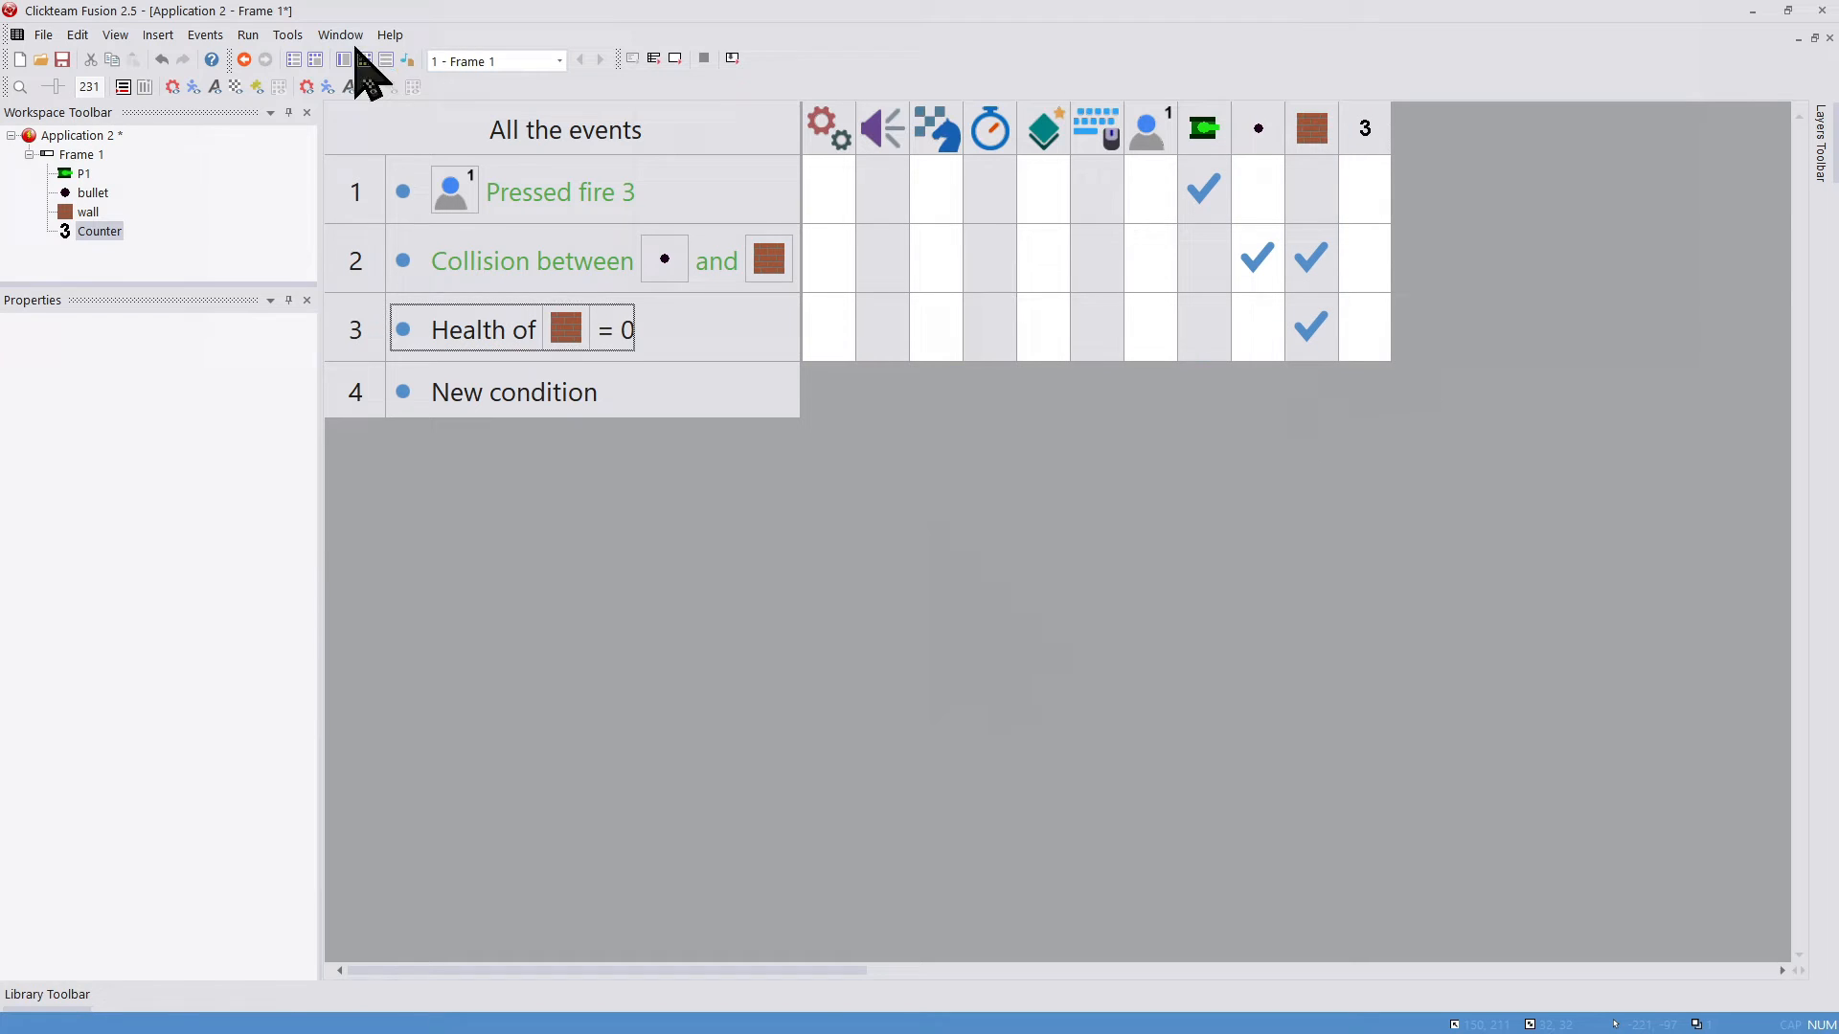
Step: Test-run the application, shoot the upper wall, steer the tank down to shoot the lower wall, and close the run
left_click(243, 34)
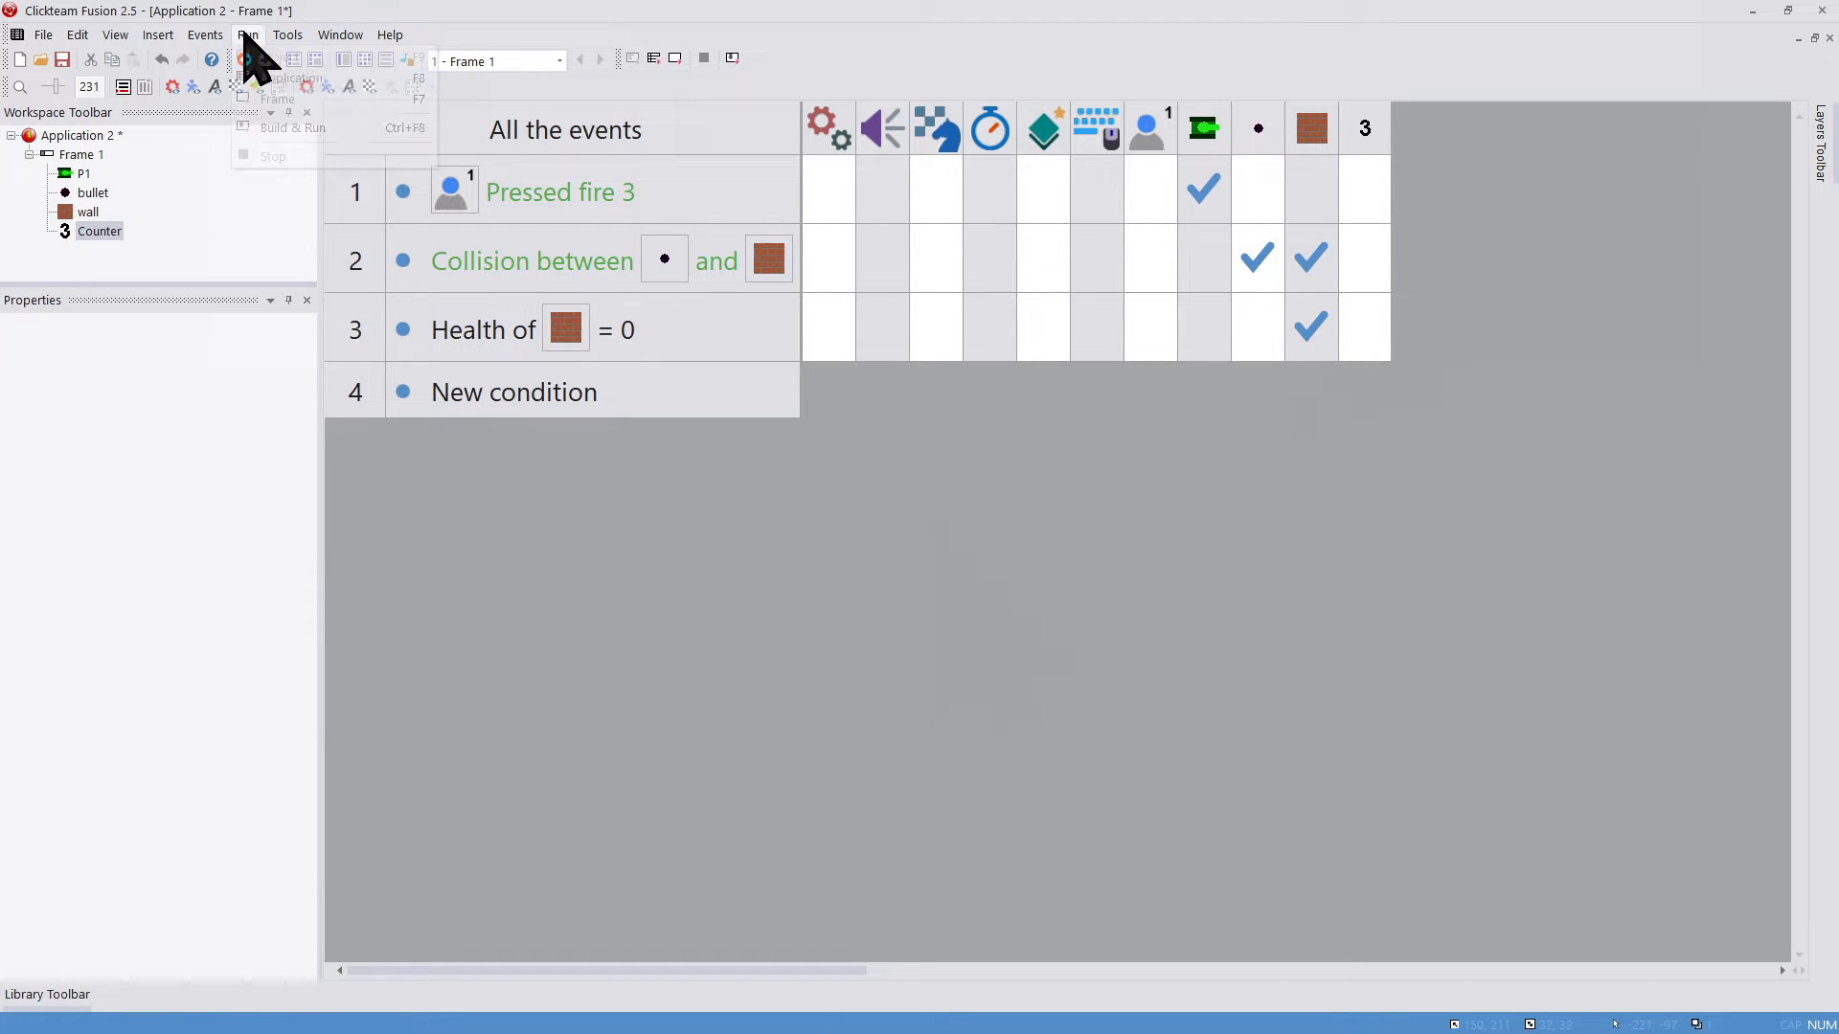
left_click(273, 77)
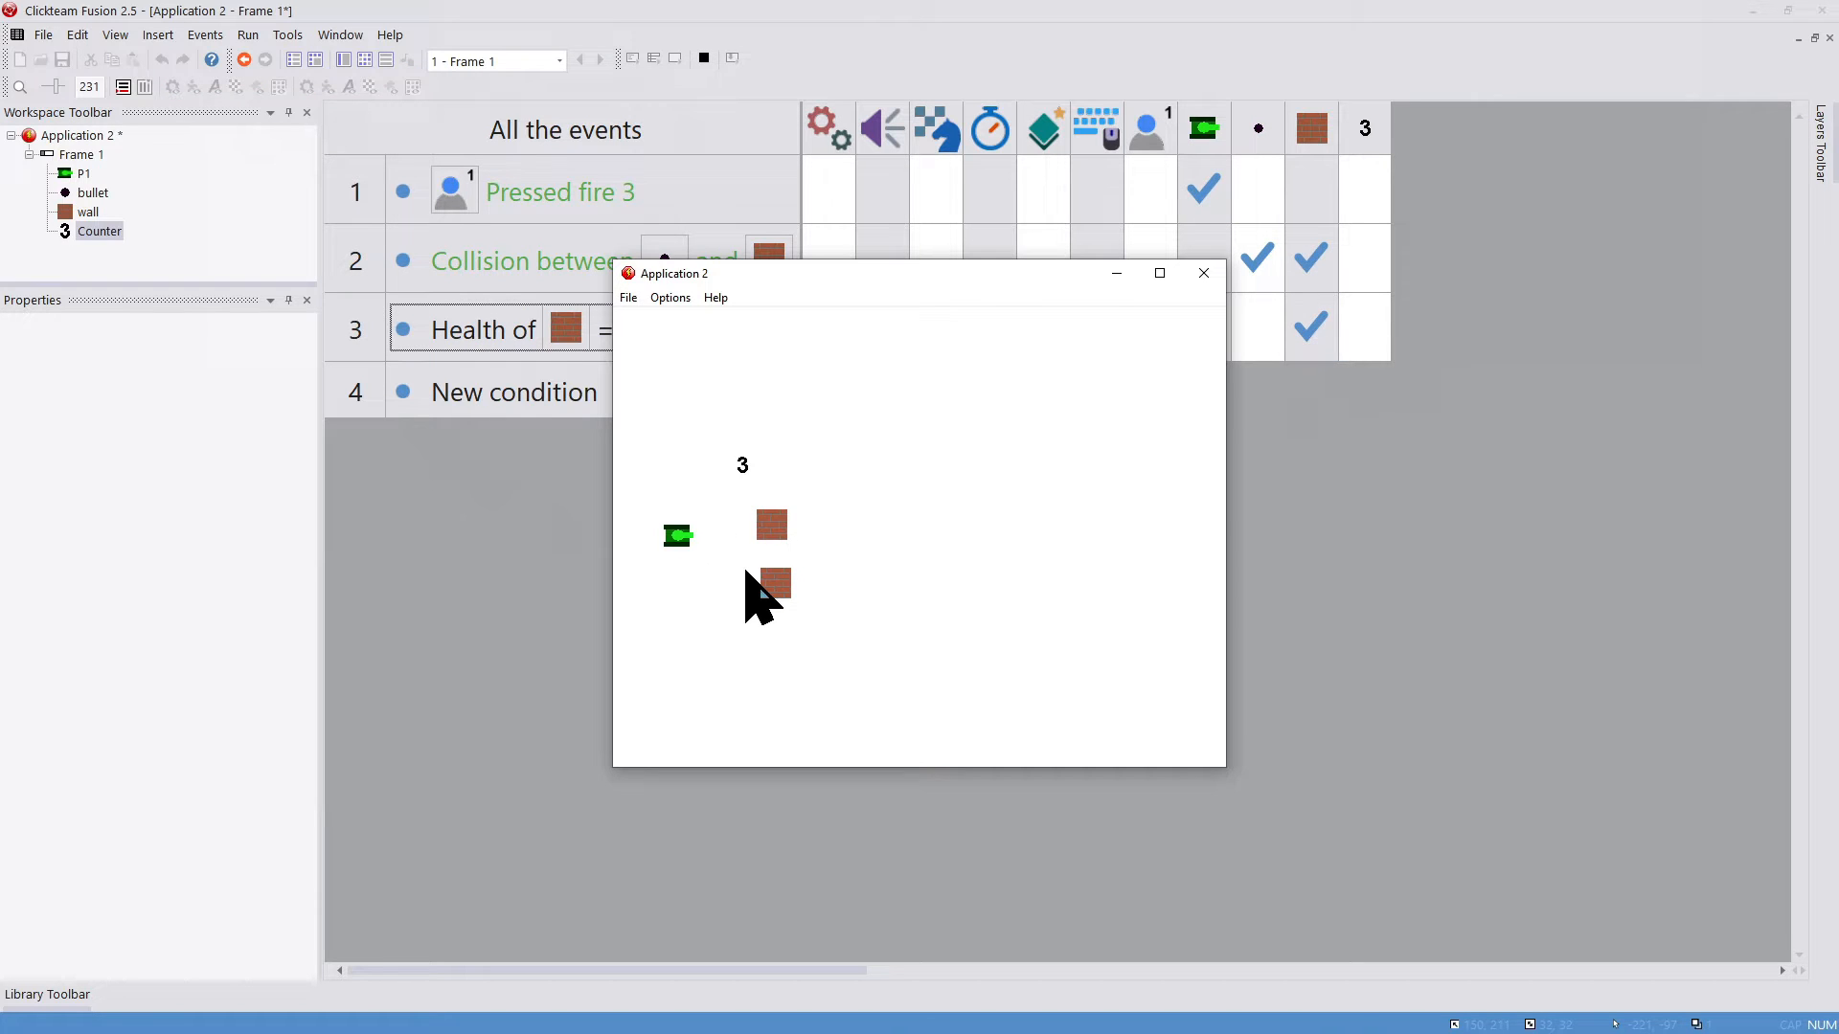
key("space")
key("Down")
key("Right")
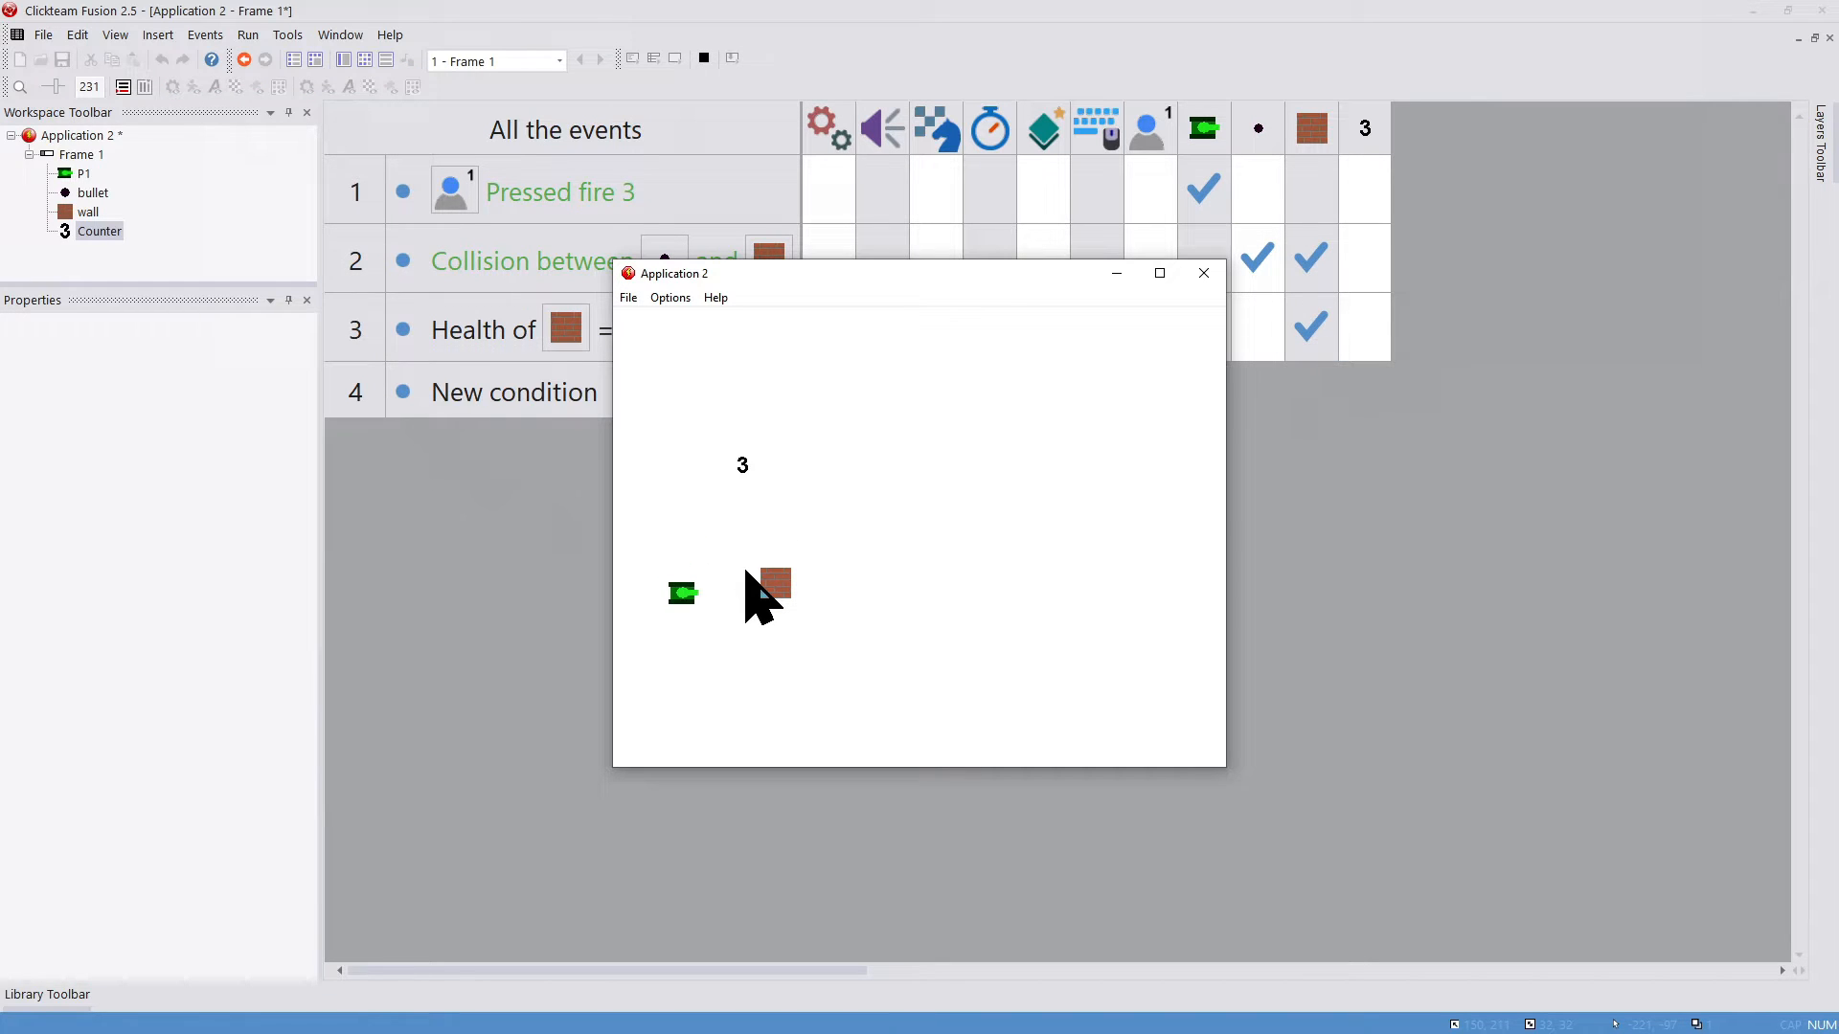
key("space")
key("space")
key("space")
key("space")
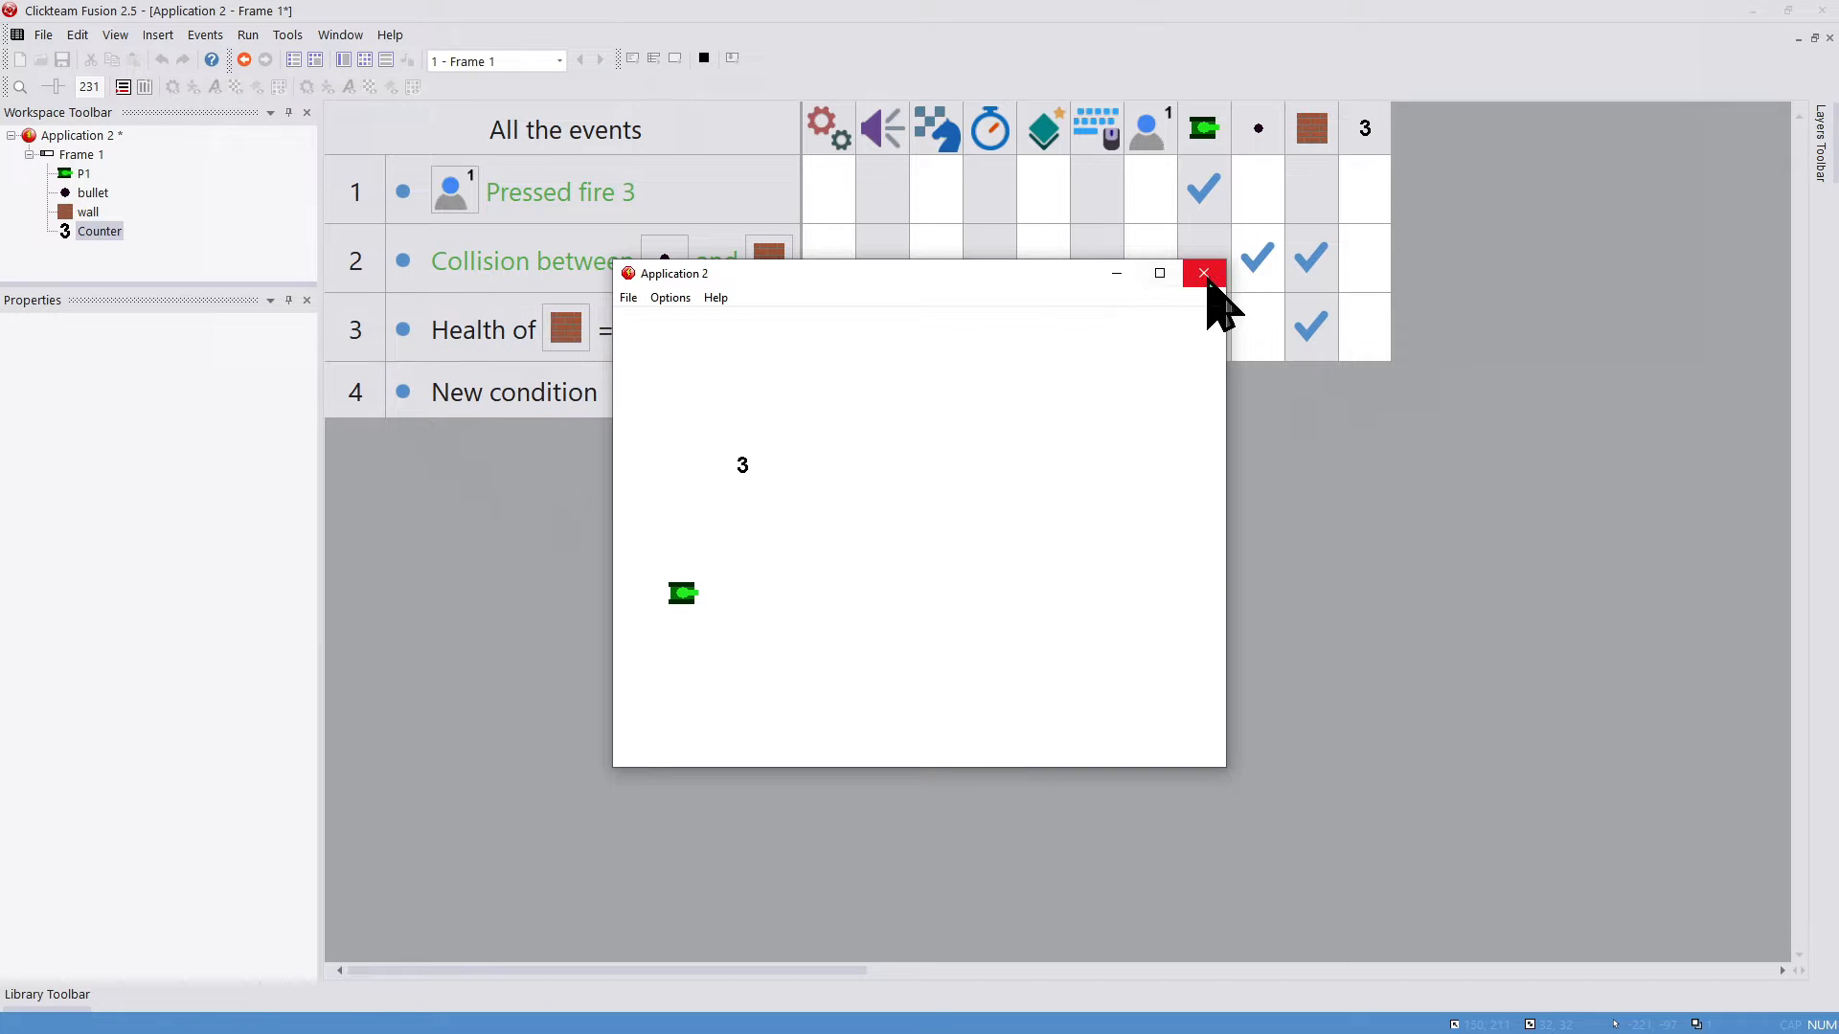
left_click(1204, 273)
Step: Clone three more walls above the existing two in the frame and delete the Counter object
left_click(344, 59)
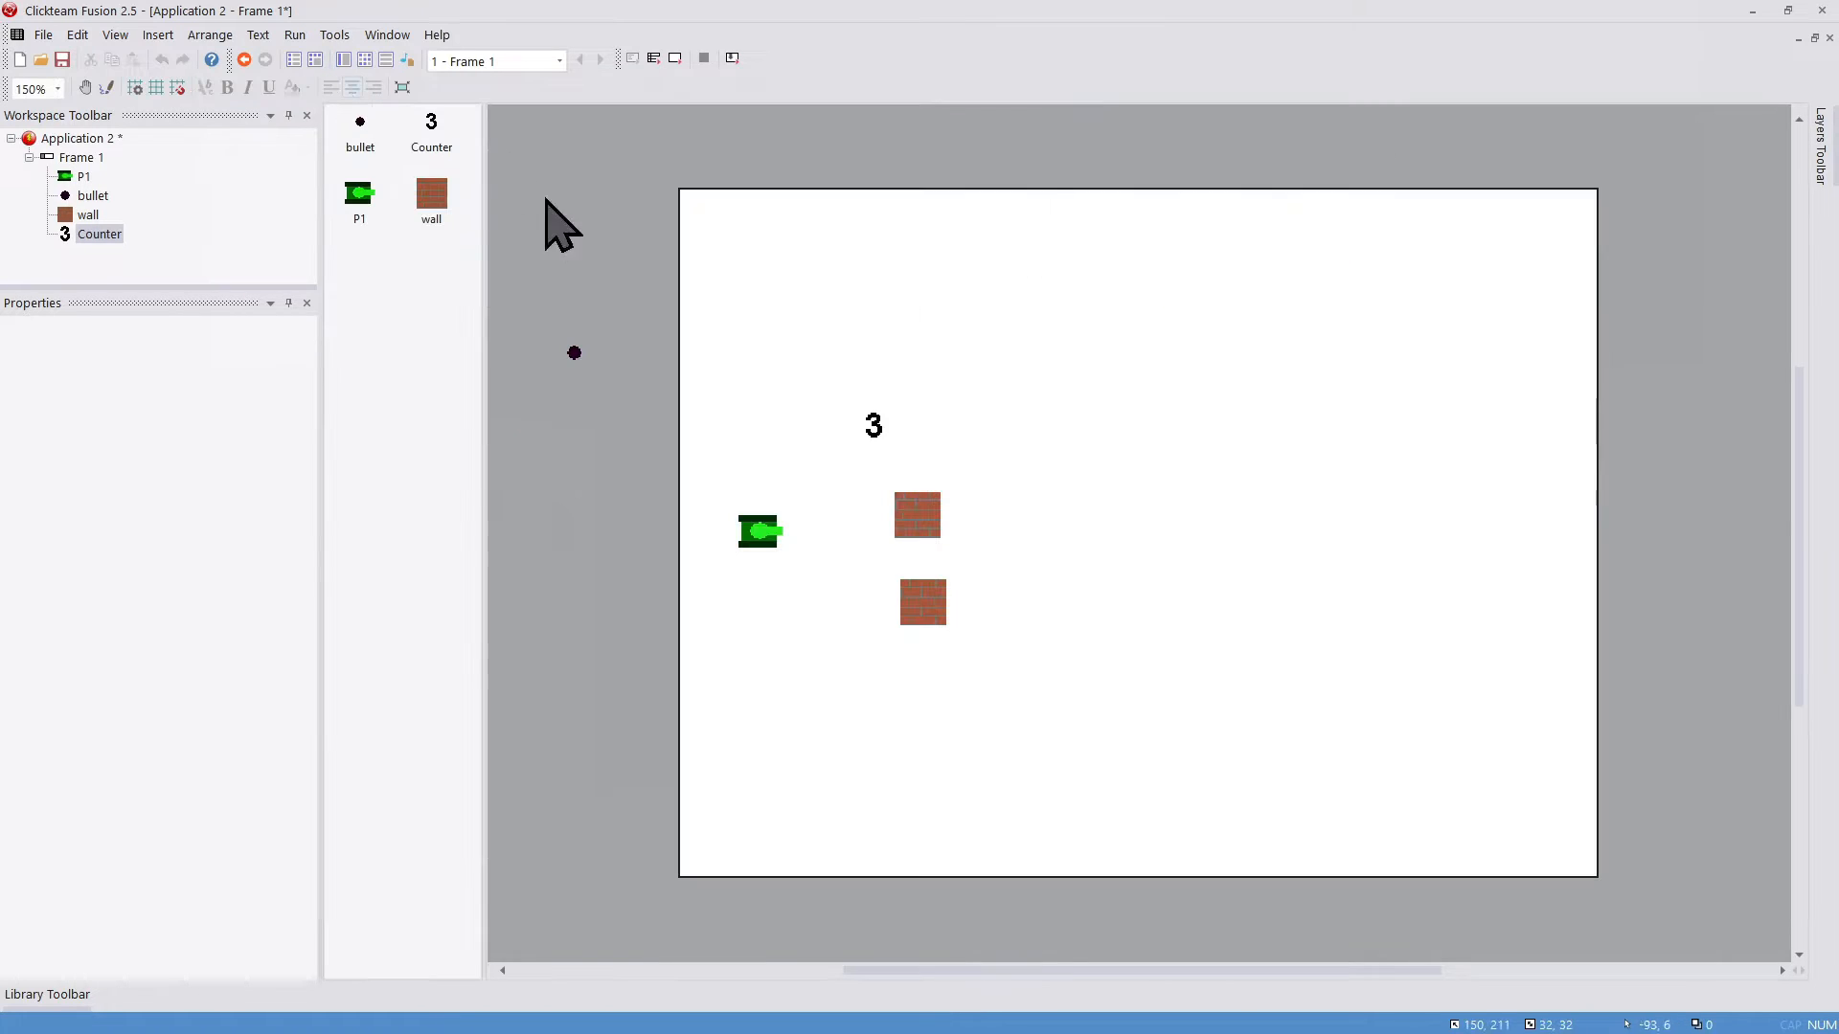
left_click_drag(915, 536, 857, 270, "ctrl")
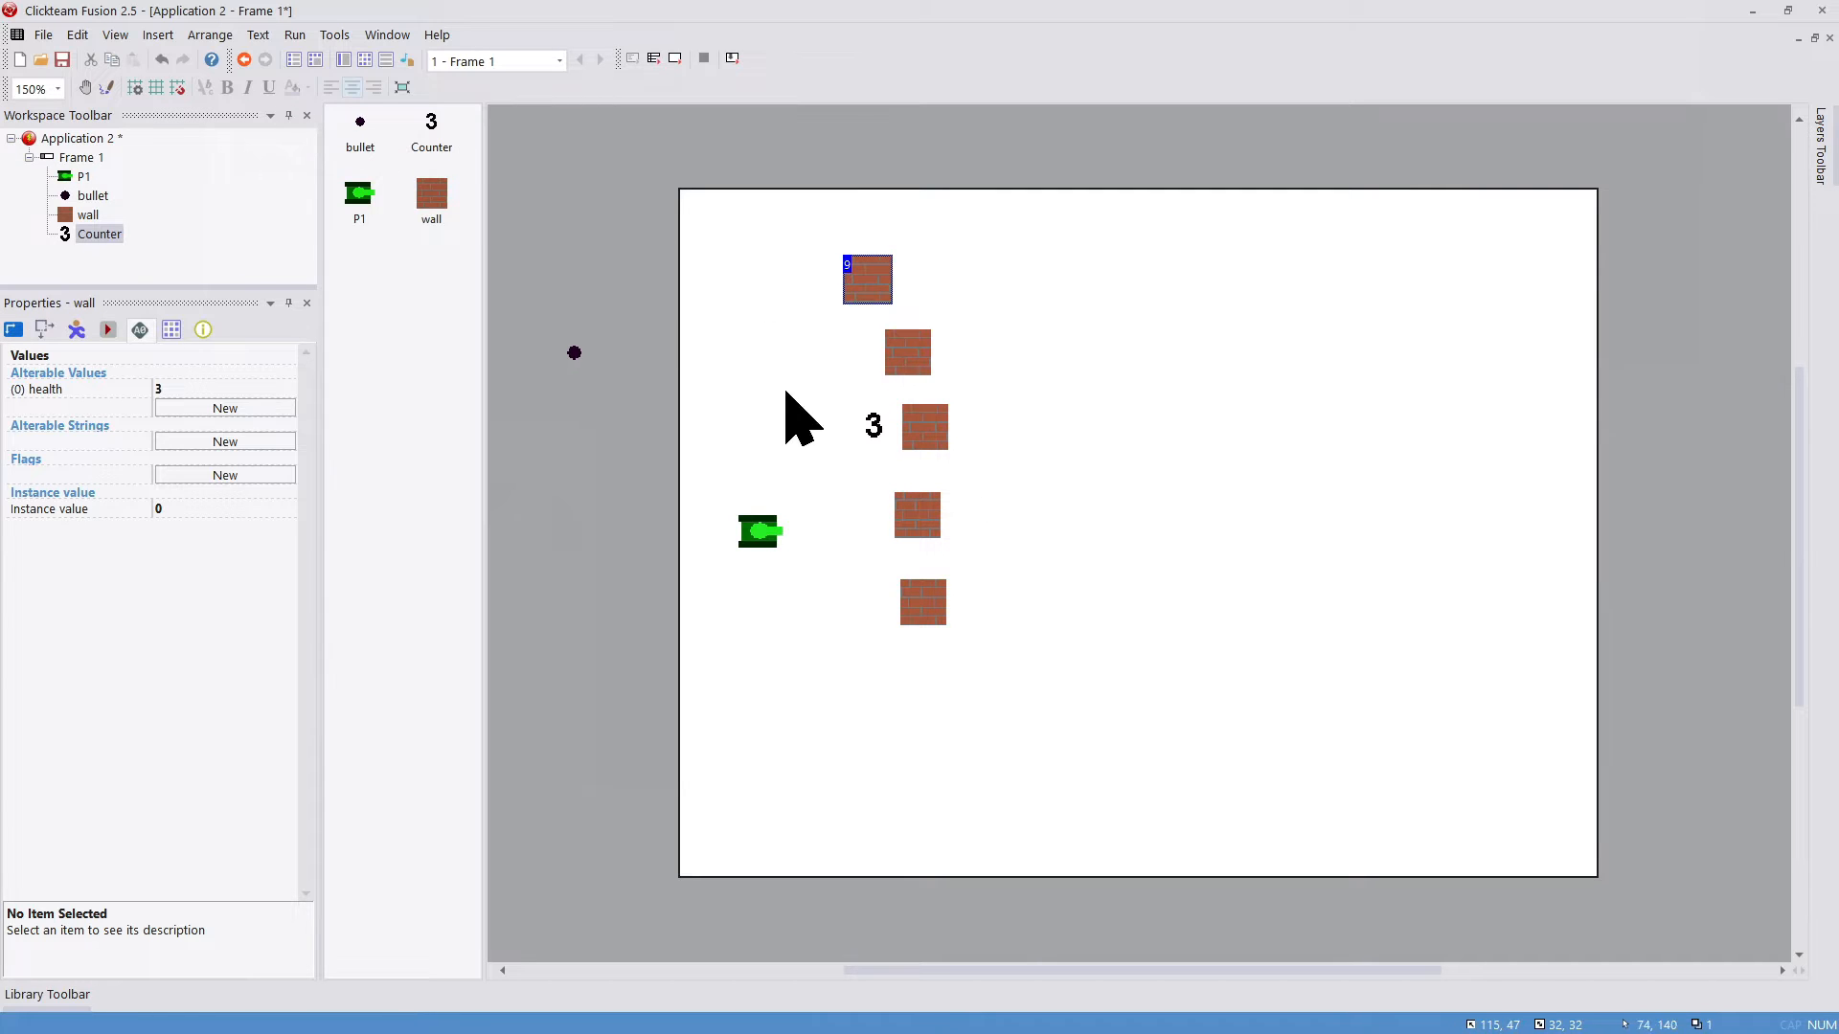
left_click(875, 426)
key("Delete")
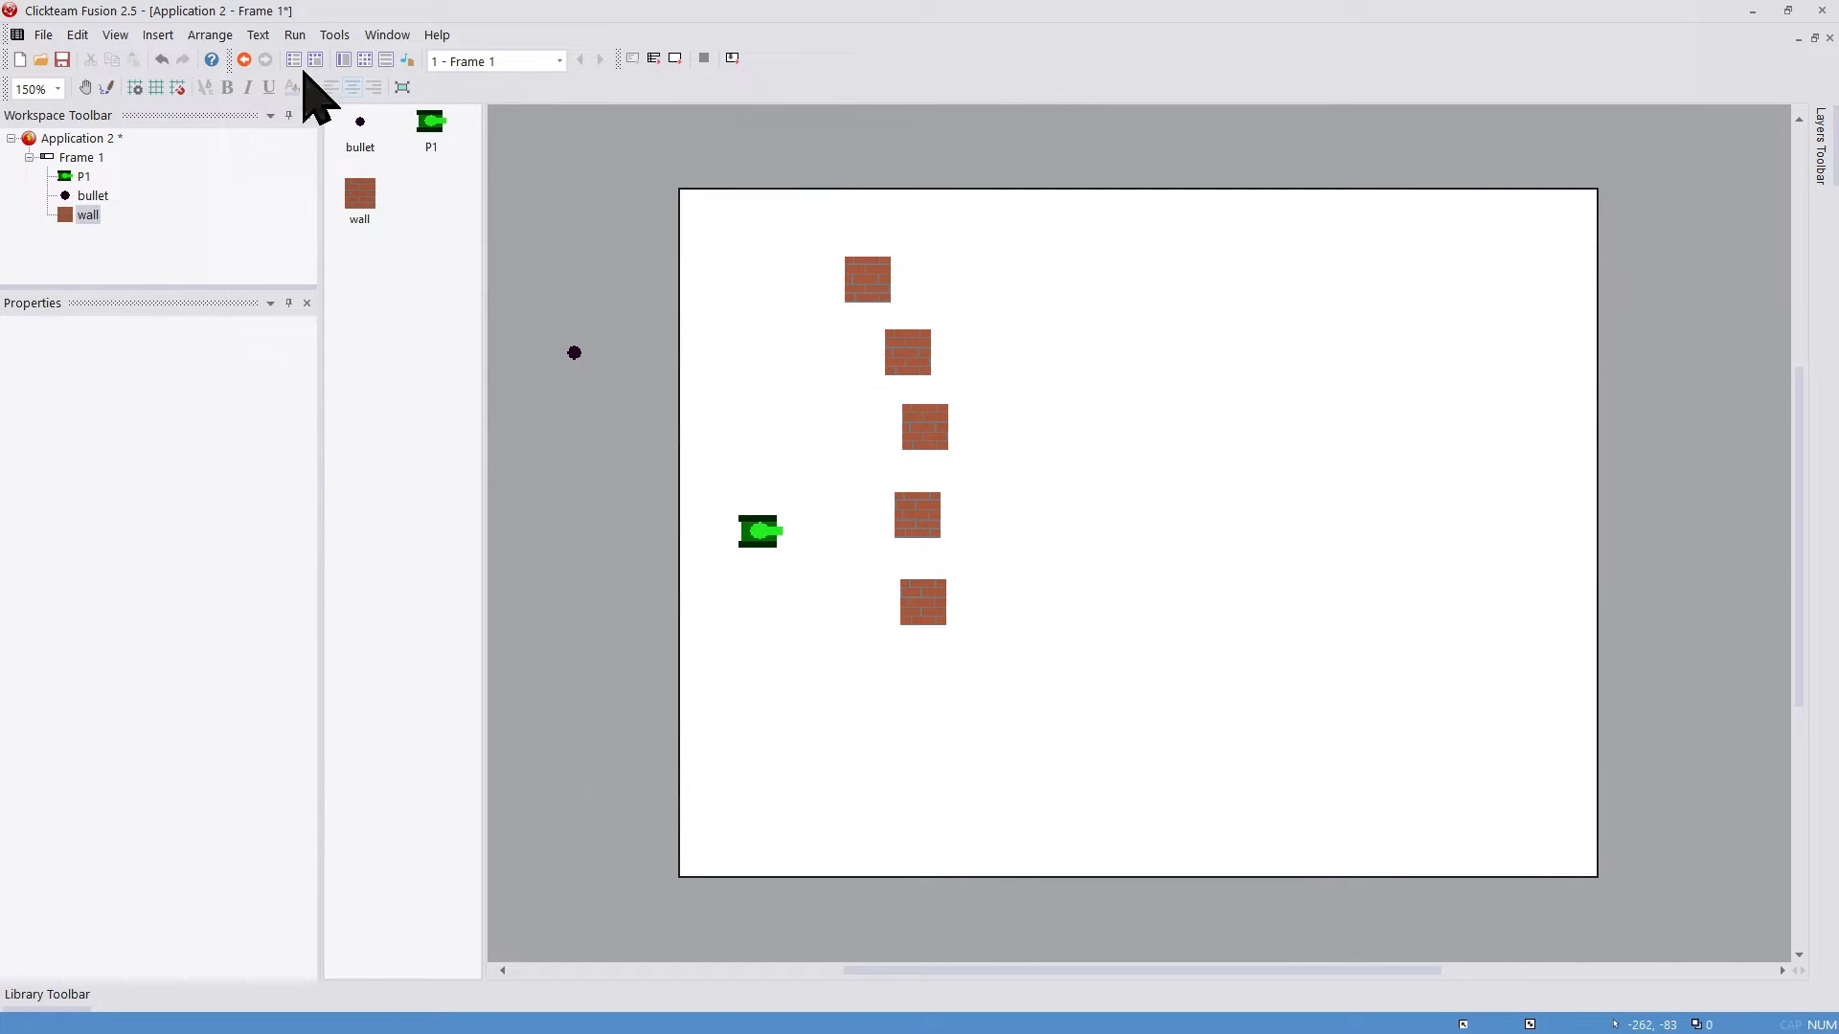
Step: Test-run the frame by shooting at all five walls with the tank, and close the run
left_click(295, 34)
left_click(342, 99)
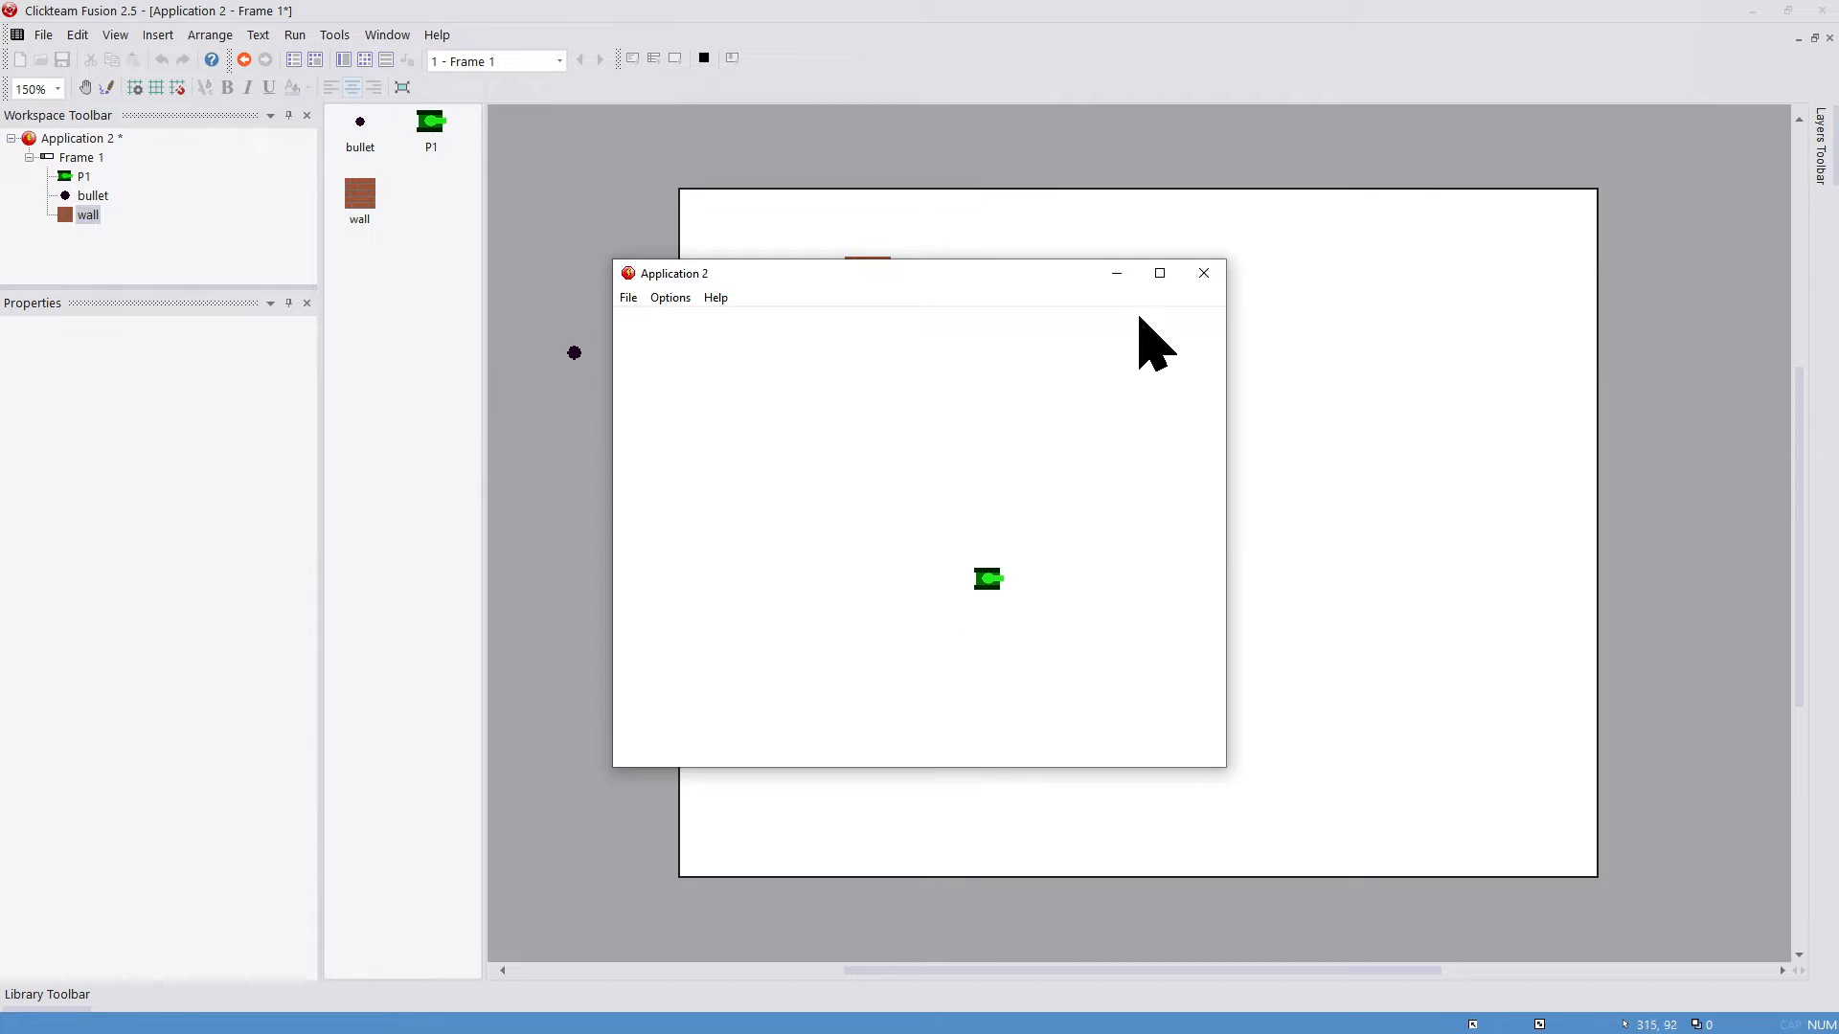
left_click(1204, 275)
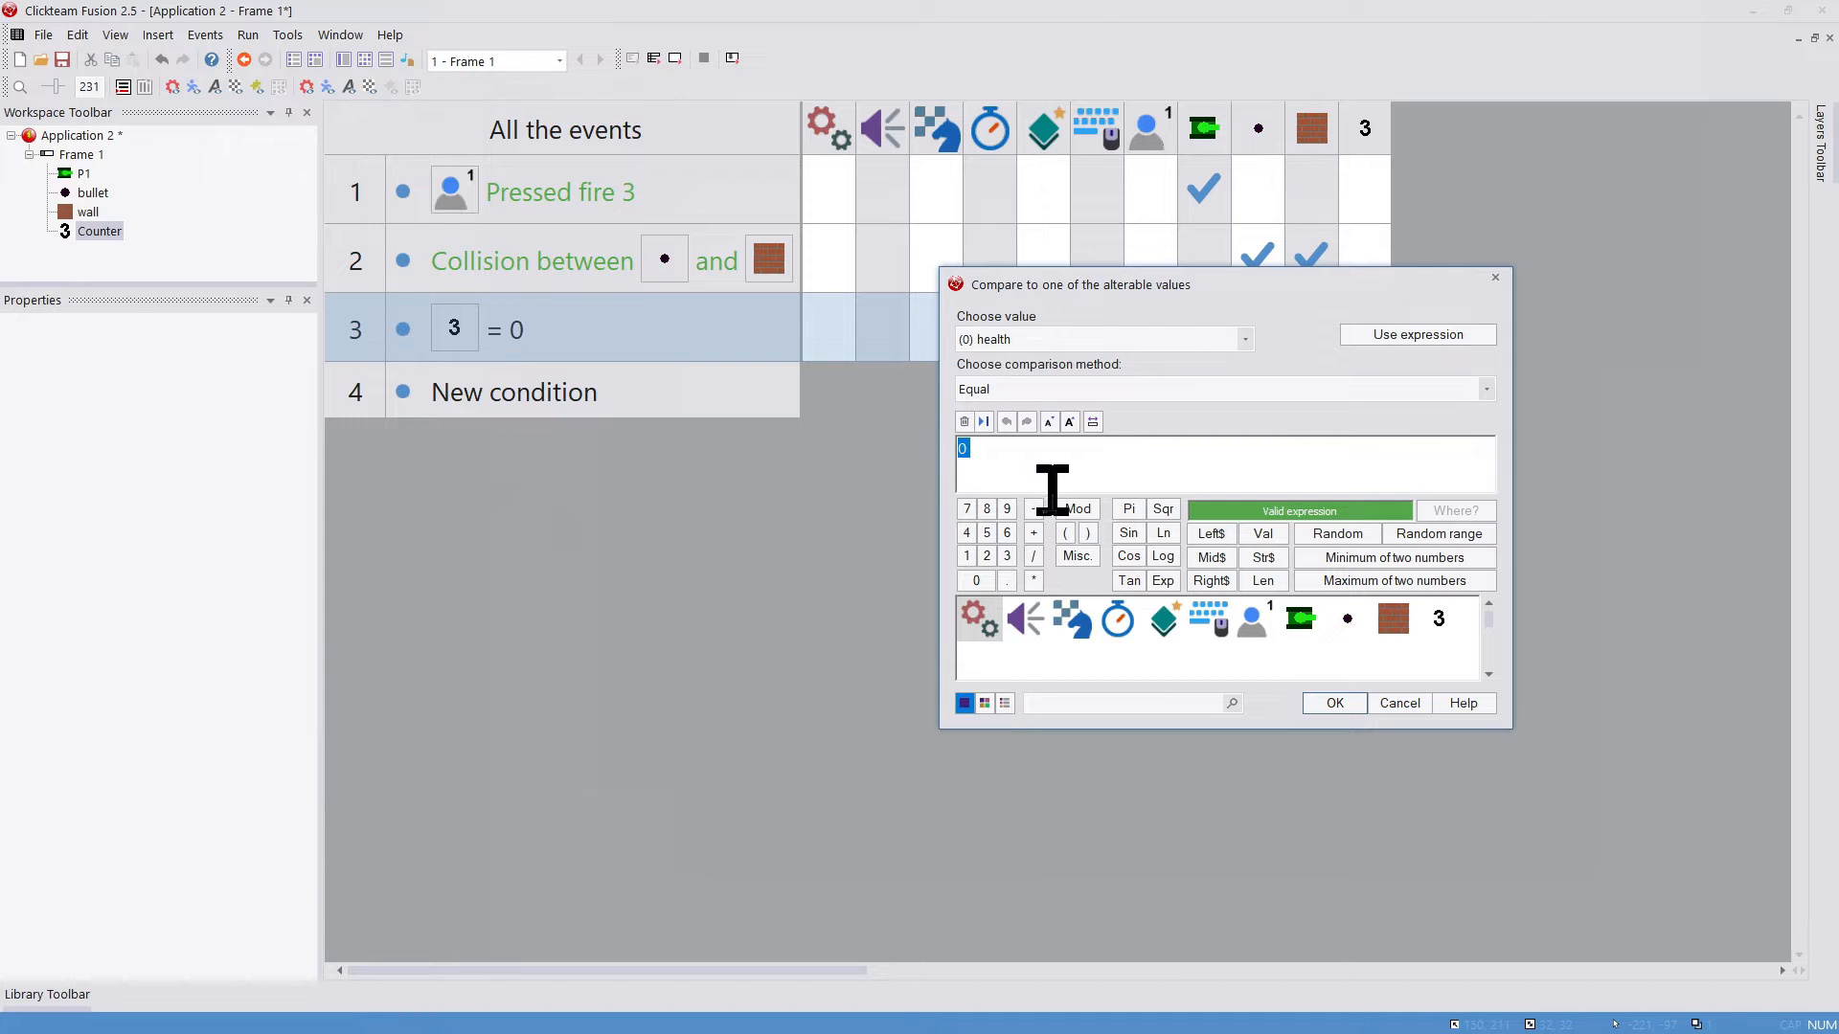
key("Return")
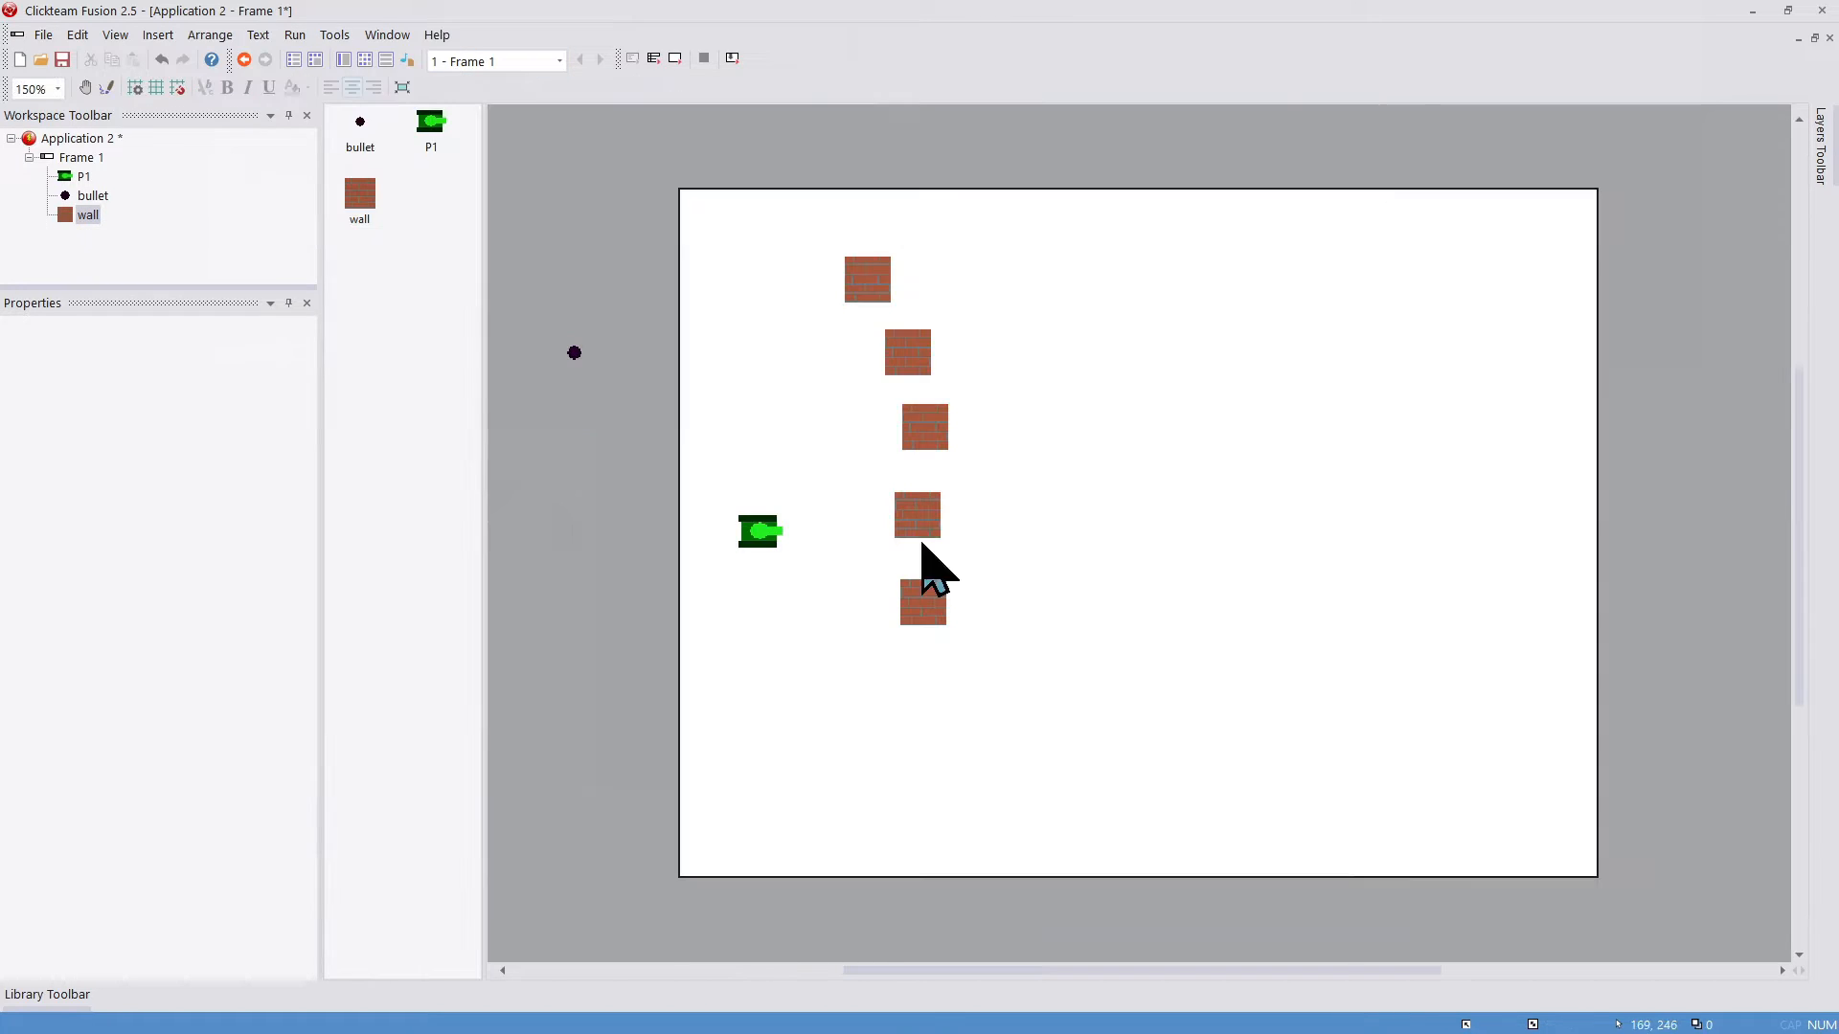
Step: Add an alterable string to the wall object and set its text to Ow
left_click(919, 525)
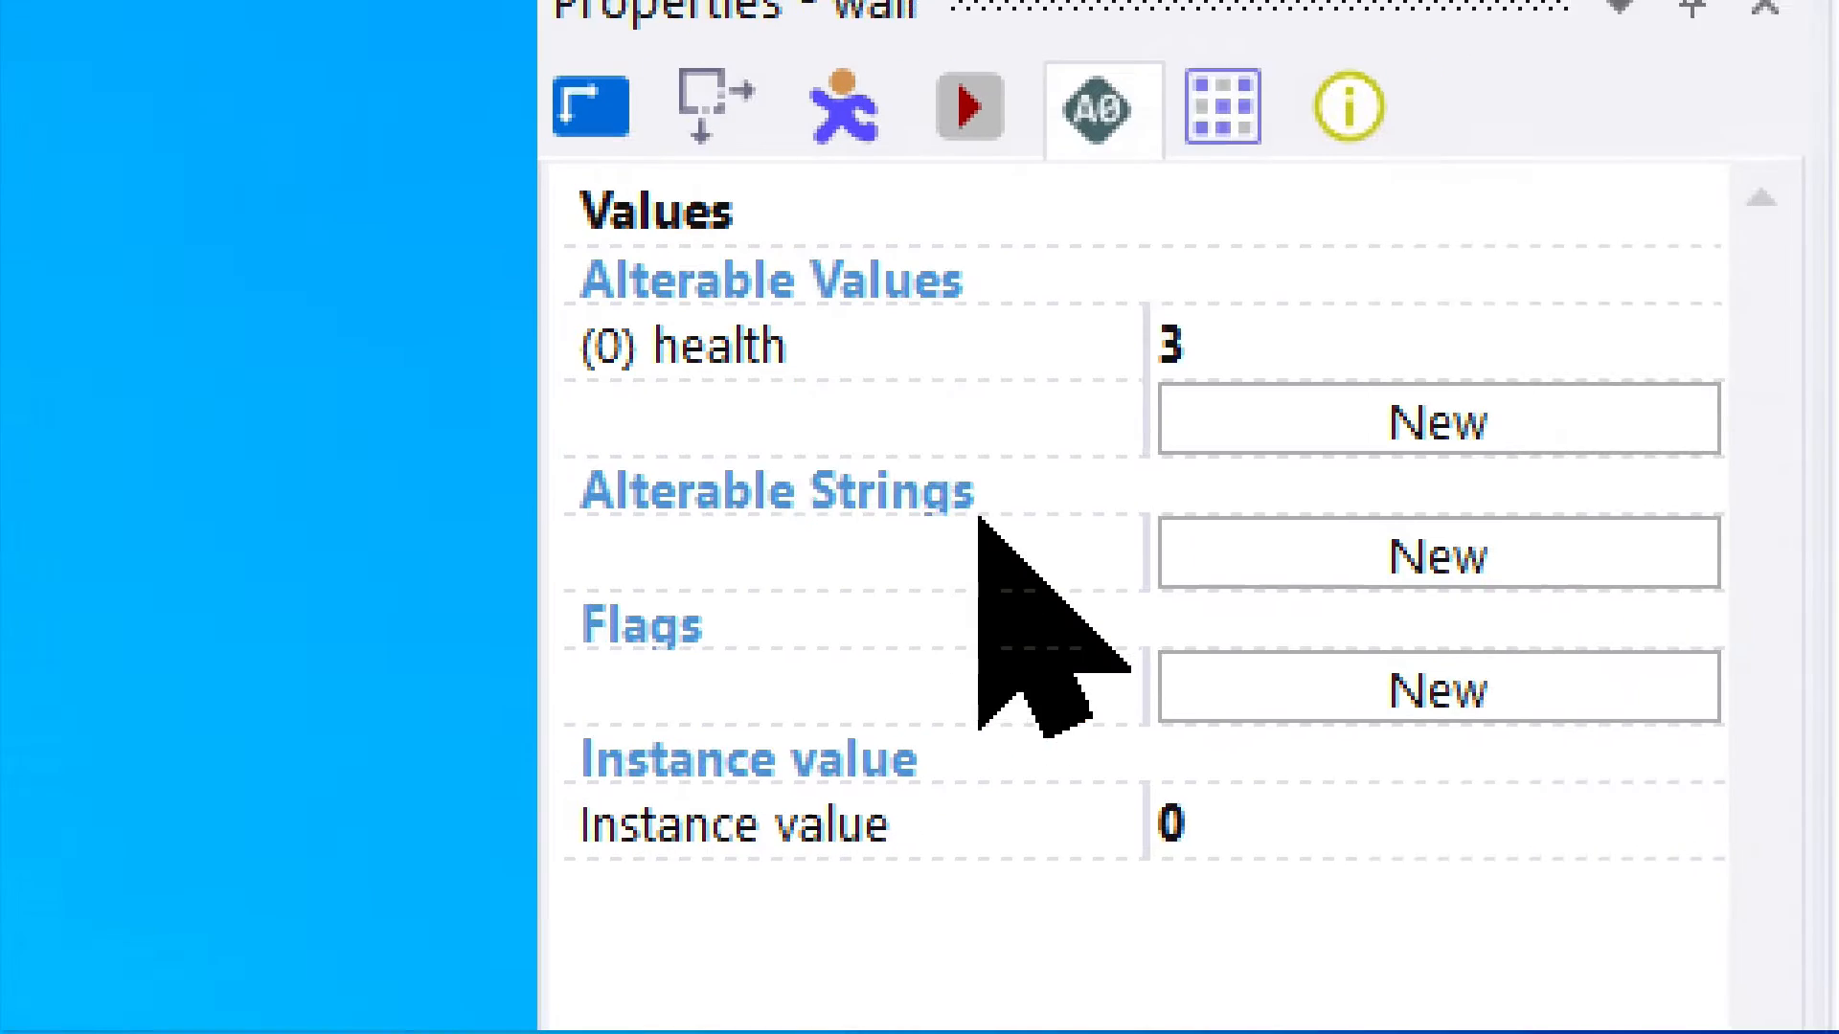
left_click(222, 441)
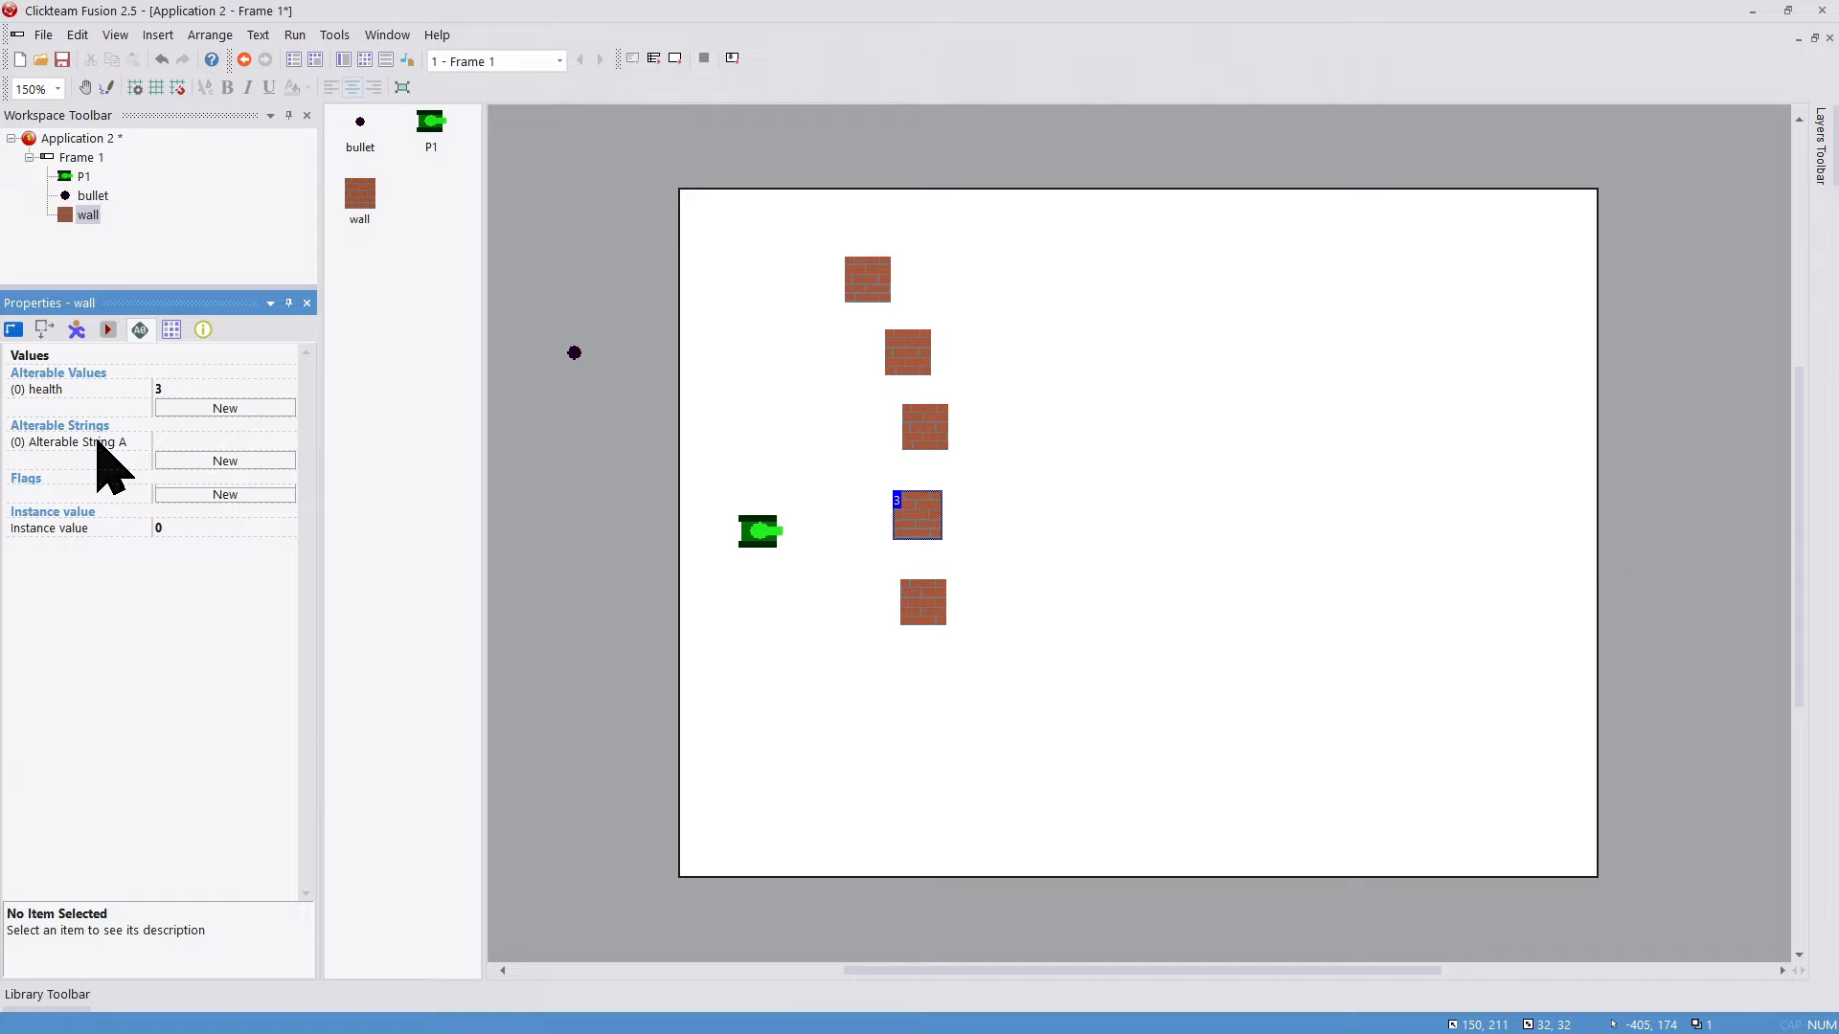
left_click(196, 442)
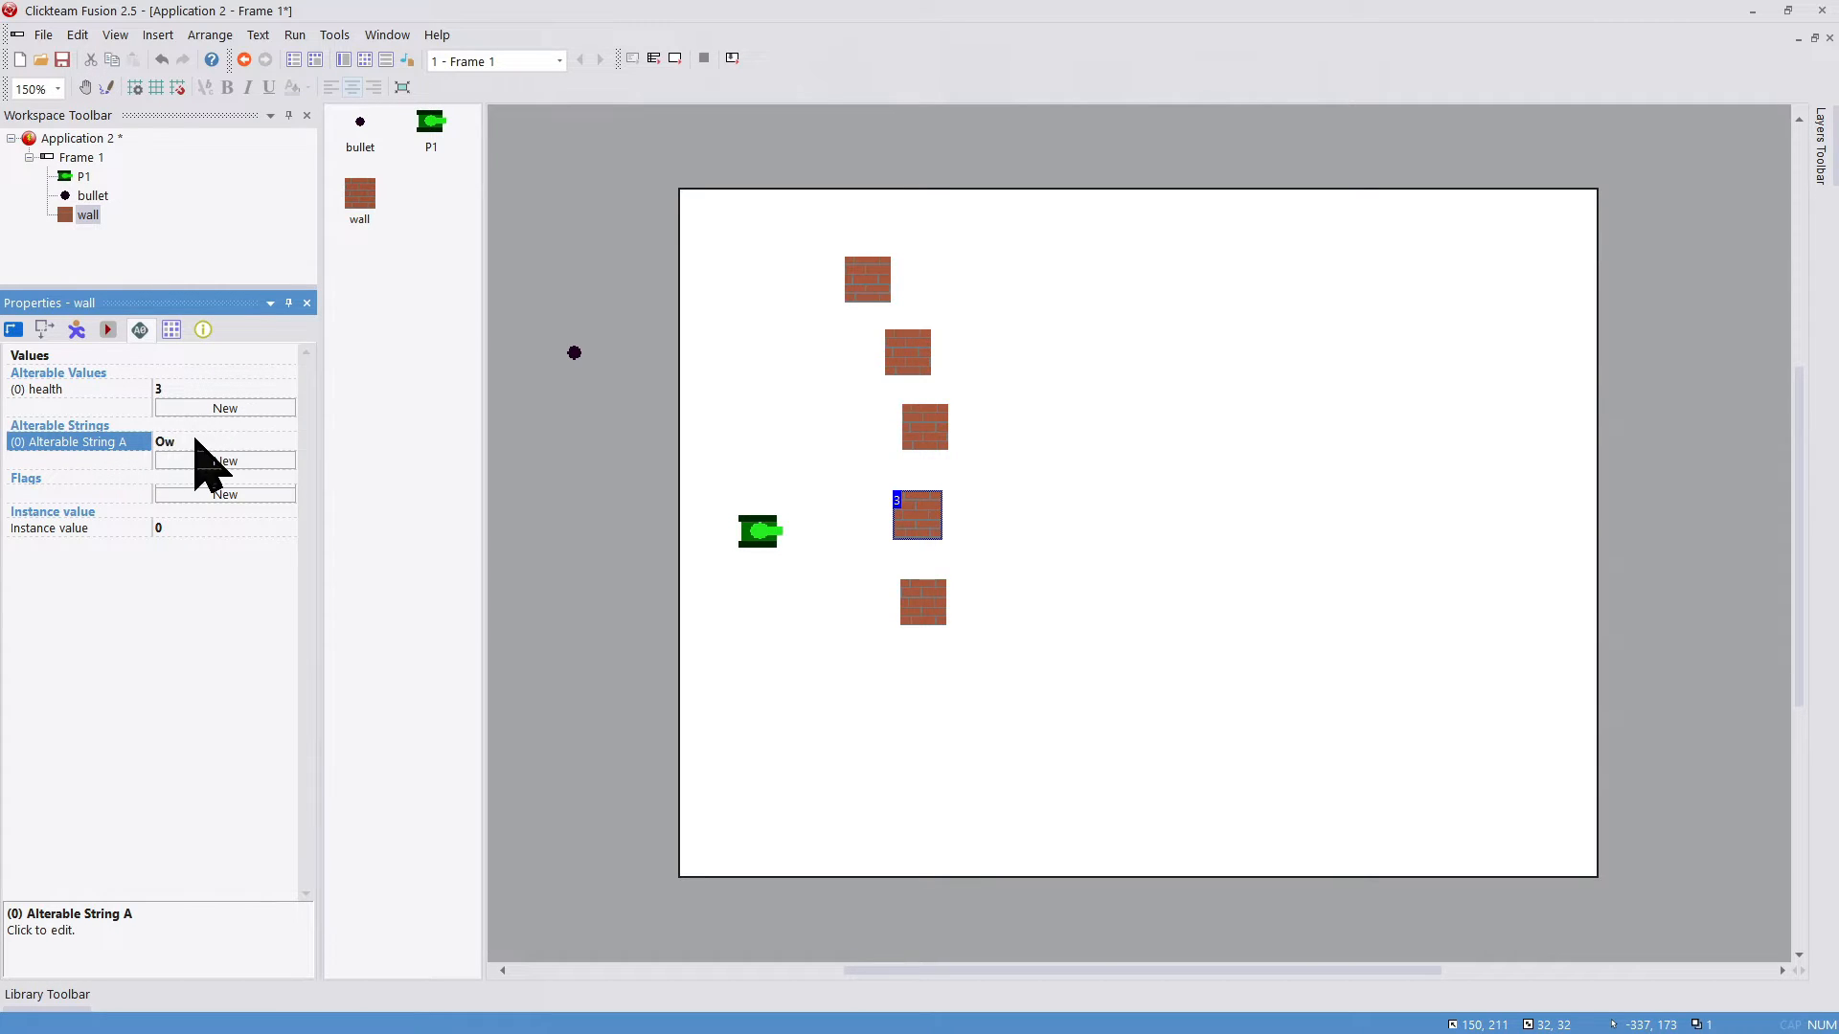
left_click(843, 436)
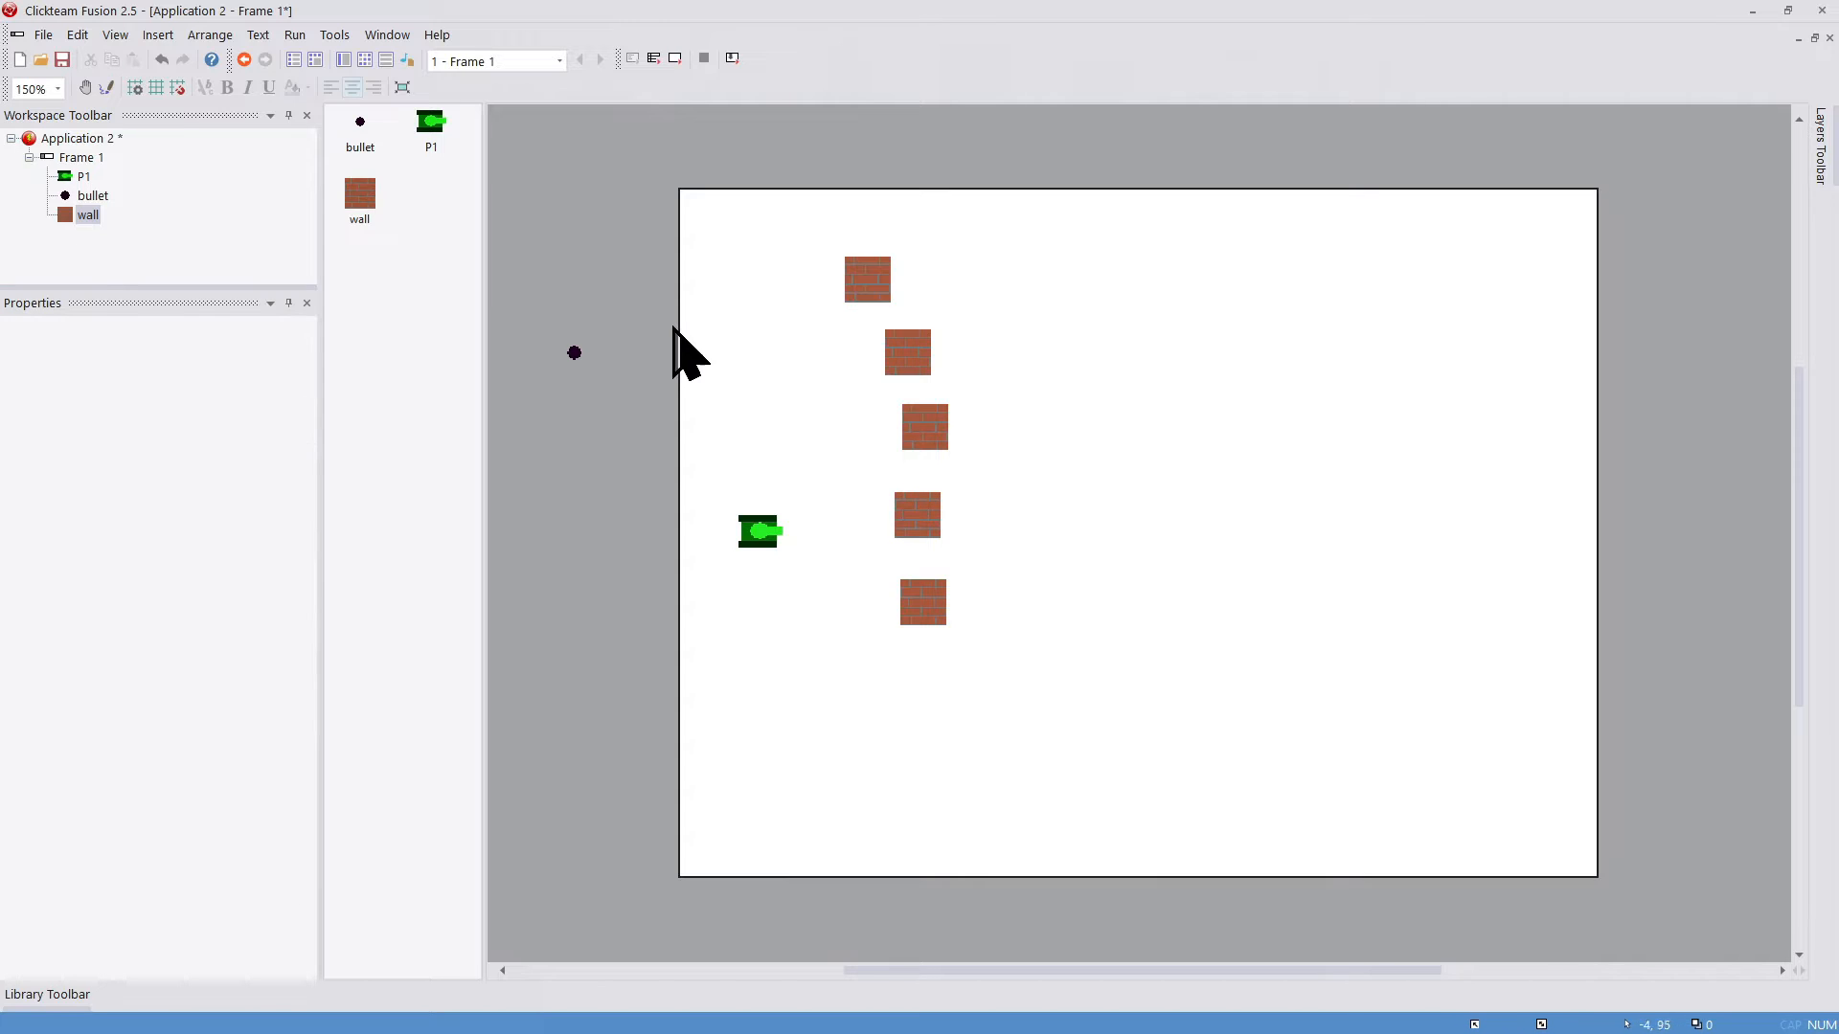